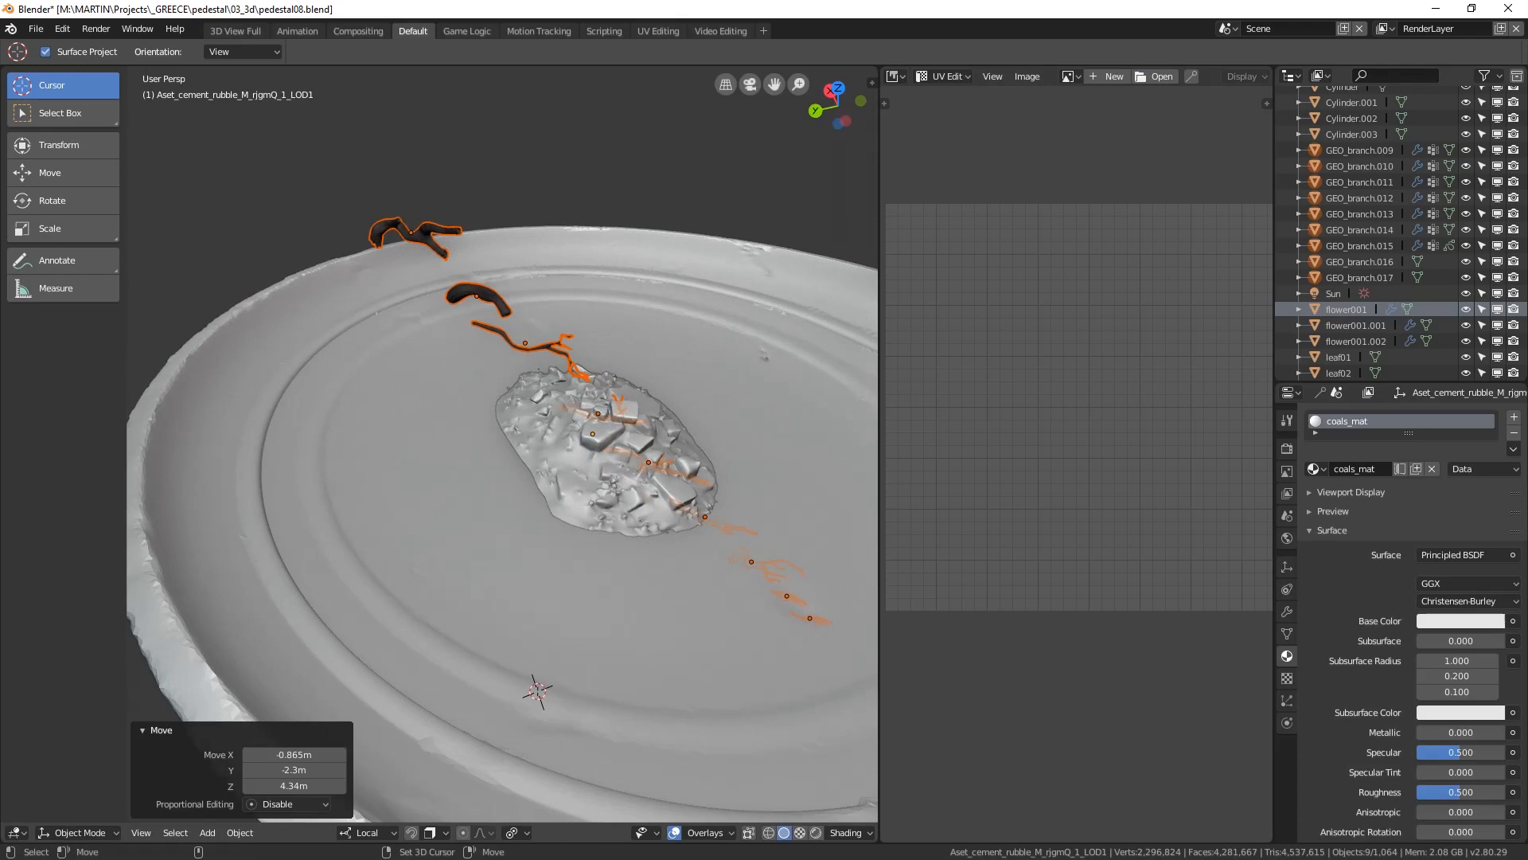
Step: Select GEO_branch.010, move it onto the rubble pile and rotate it about the global X axis
left_click(605, 462)
left_click(493, 494)
left_click(525, 344)
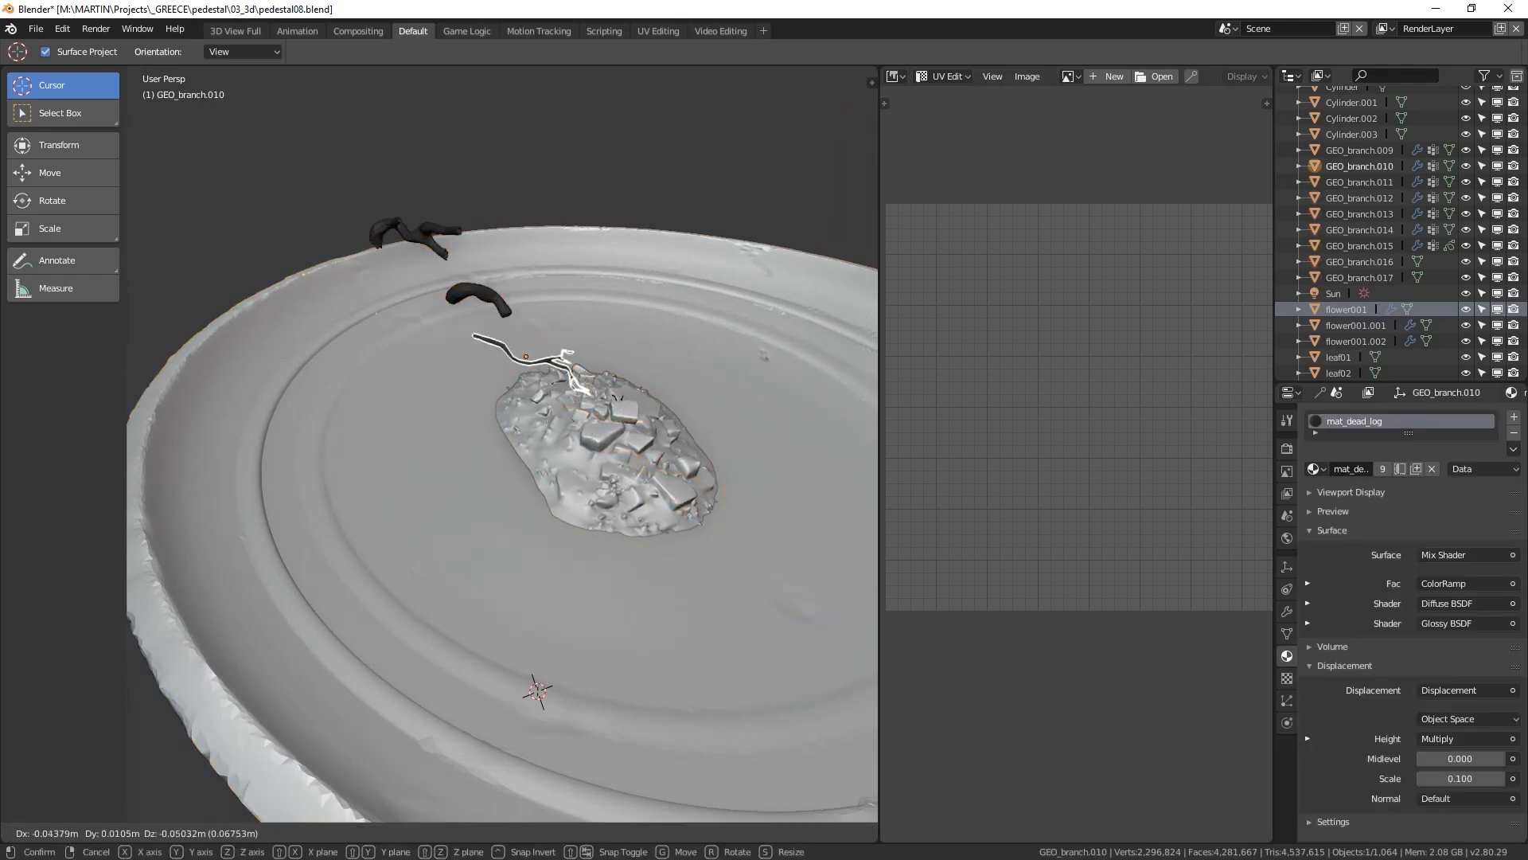
key("g")
key("Return")
key("r")
key("x")
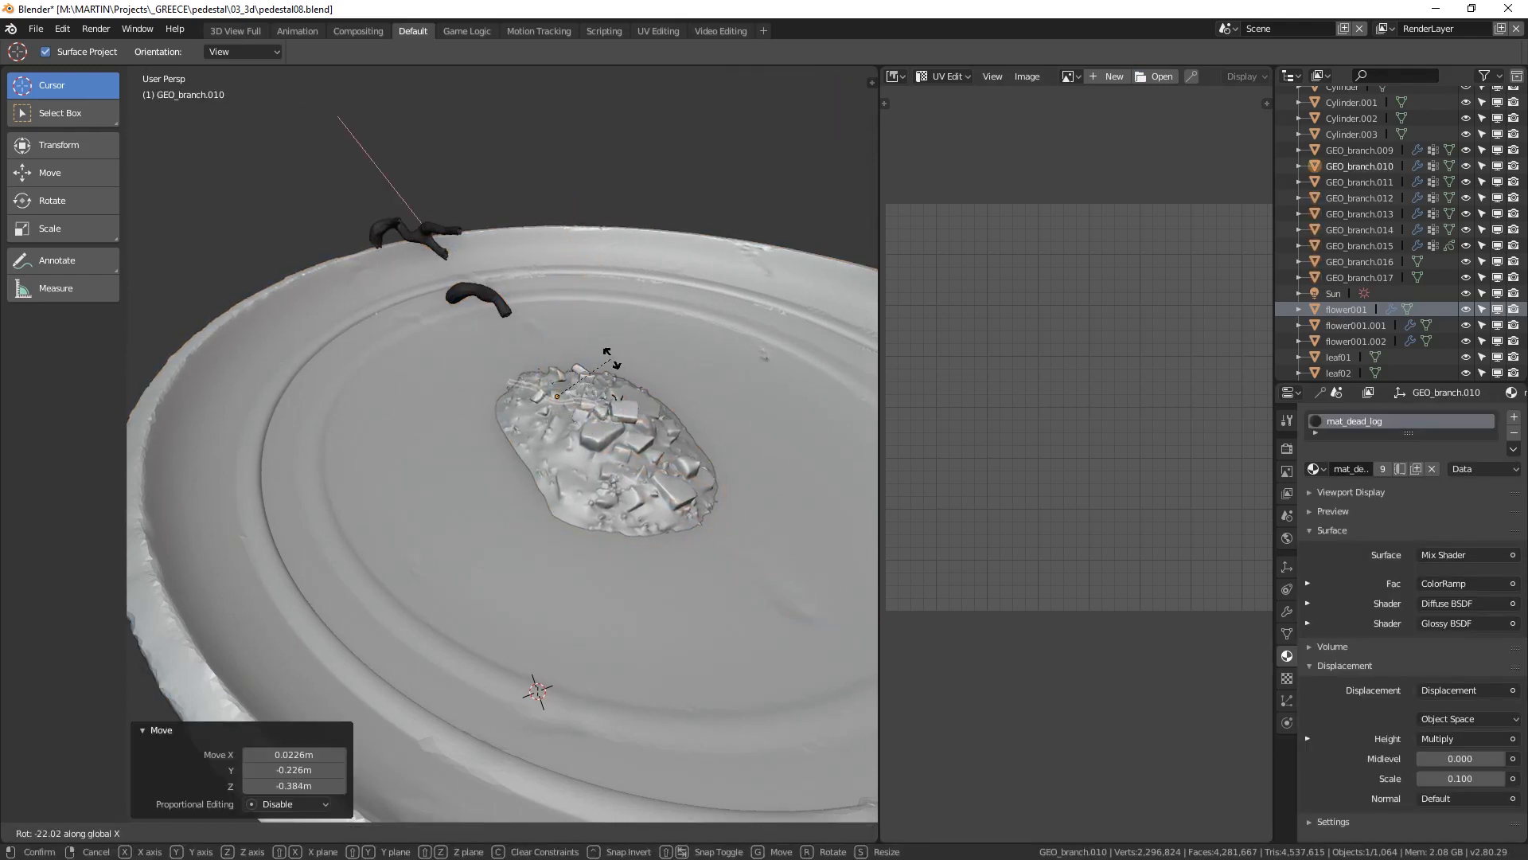
left_click(612, 363)
Step: Scale GEO_branch.010, adjust its height and position on the rubble, and rotate it about the global Z axis
key("s")
key("g")
key("z")
left_click(628, 342)
key("g")
left_click(698, 335)
key("r")
key("z")
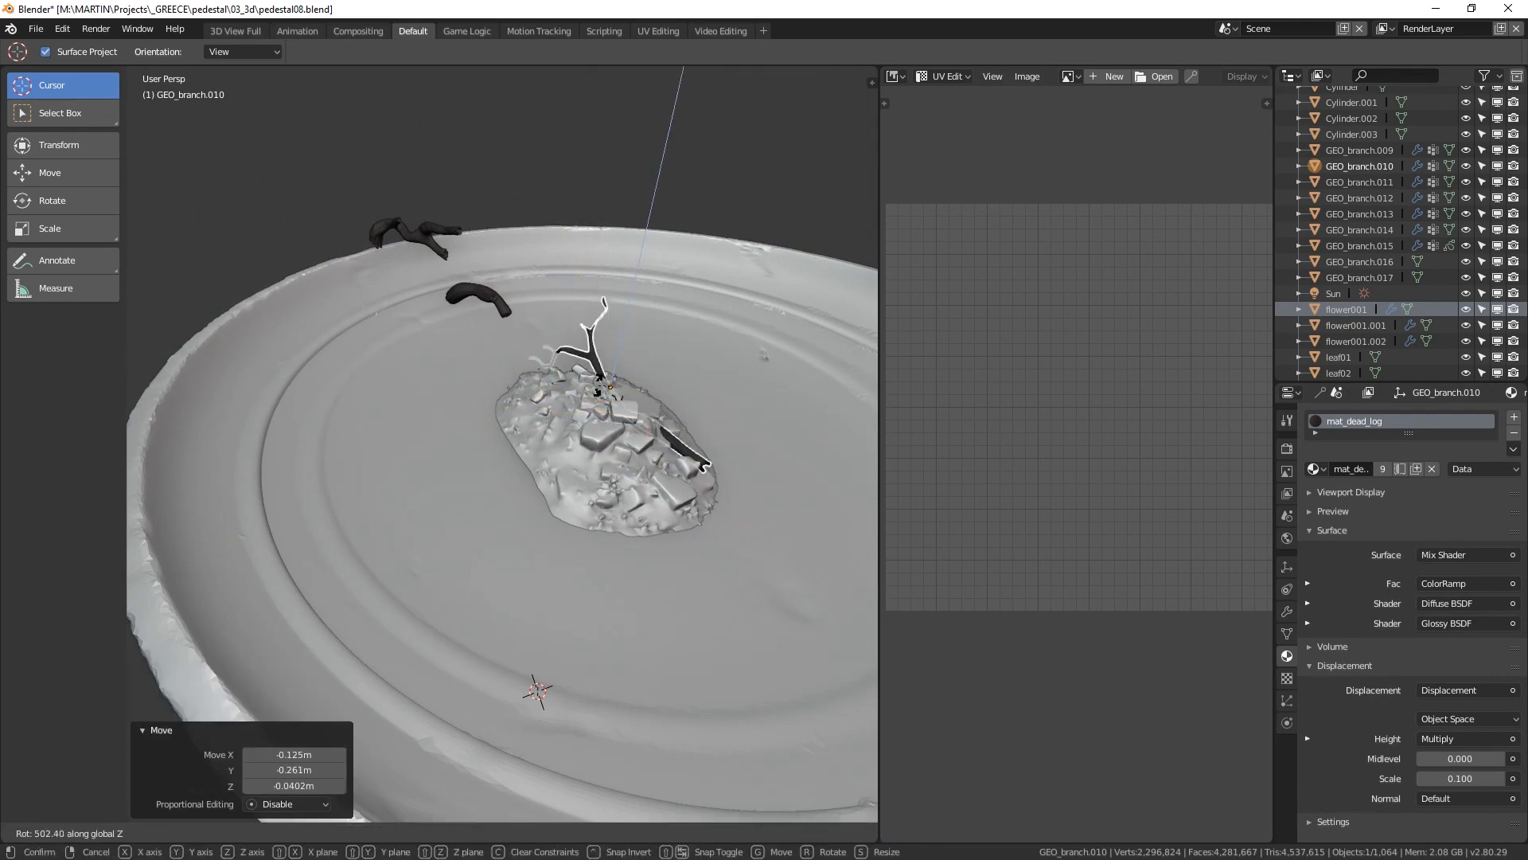
mouse_move(685, 382)
middle_mouse_down()
mouse_move(676, 207)
mouse_move(668, 422)
mouse_move(605, 466)
mouse_move(625, 382)
mouse_move(636, 430)
mouse_move(653, 390)
mouse_move(613, 335)
mouse_move(668, 398)
middle_mouse_up()
Step: Move another branch over the rubble pile, adjust its height along Z and scale it
left_click(601, 468)
key("g")
left_click(617, 469)
key("g")
key("z")
left_click(626, 451)
key("s")
left_click(398, 273)
Step: Reposition the branch on the rubble, adjust its height, and rotate it about the Z and X axes
key("g")
Step: Select GEO_branch.014, scale it and move it to the edge of the rubble pile
key("g")
key("z")
key("r")
key("z")
key("r")
key("x")
left_click(683, 392)
scroll(677, 398, "down", 5)
left_click(510, 446)
left_click(550, 494)
left_click(525, 495)
scroll(605, 445, "up", 5)
key("s")
left_click(691, 374)
Step: Adjust the height of GEO_branch.014 along Z, rotate it about the X axis and scale it
key("g")
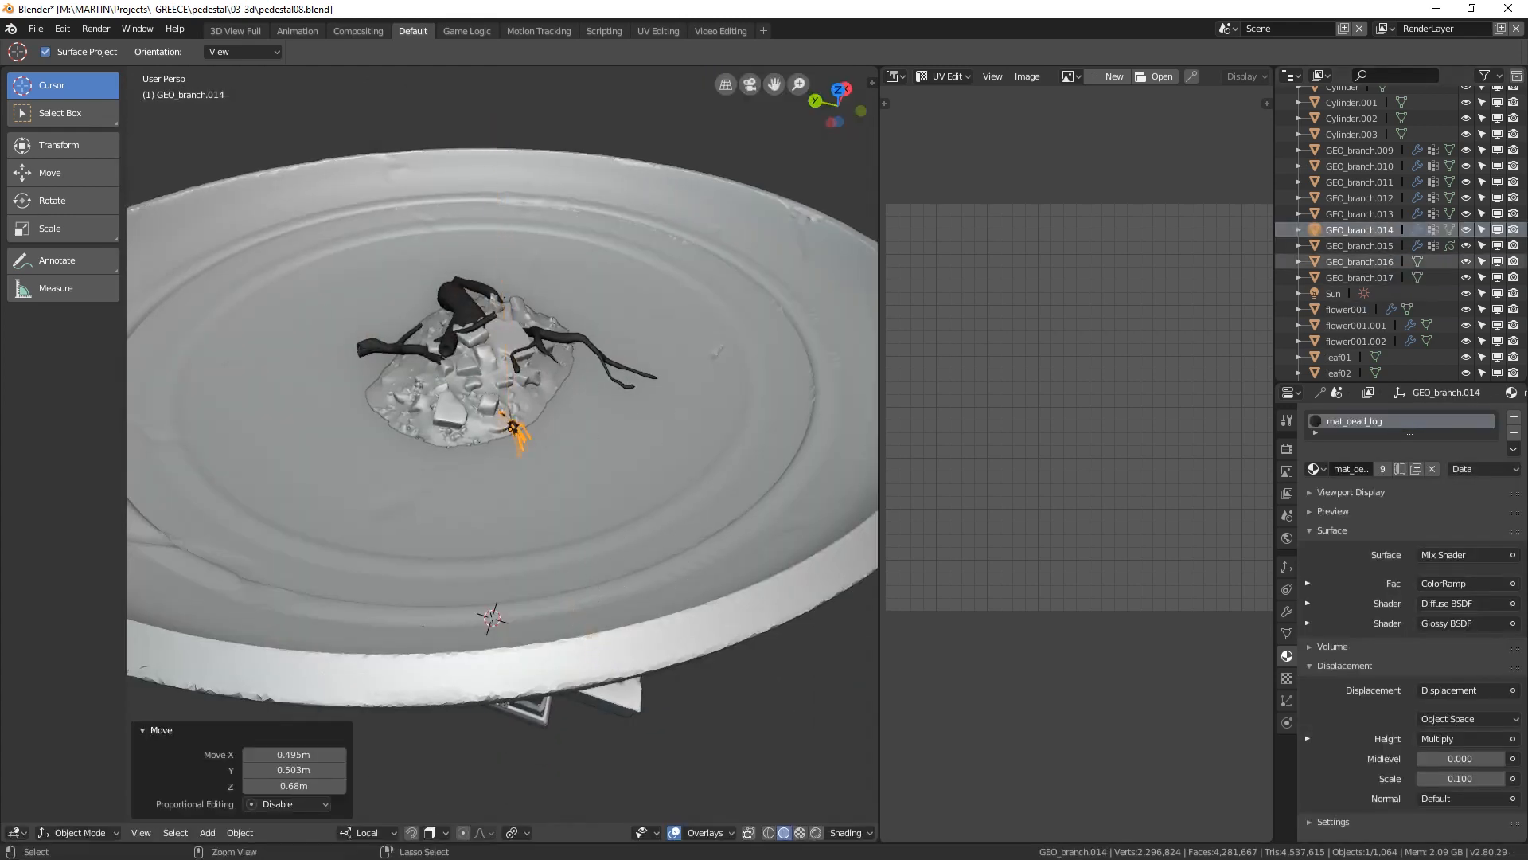
Step: Fine-tune the position of GEO_branch.014 and rotate it about the global Y axis so it rests on the rubble
key("g")
key("z")
key("r")
key("x")
left_click(587, 443)
key("s")
left_click(614, 406)
middle_click_drag(684, 510, 732, 454)
Step: Select GEO_branch.009, move and scale it, and rotate it about the global X axis
key("g")
left_click(840, 749)
key("r")
key("y")
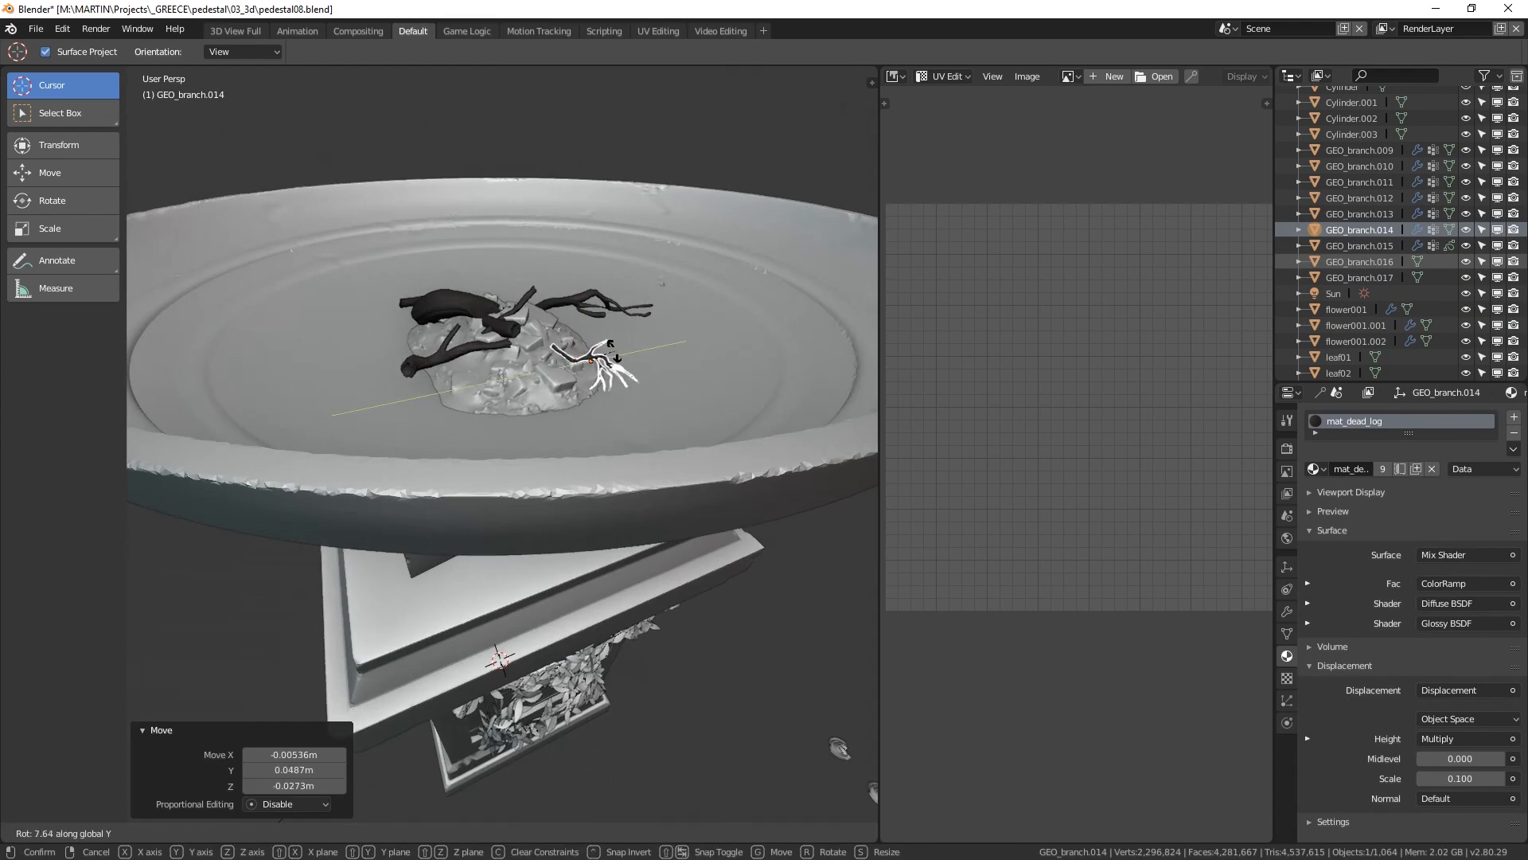
left_click(873, 791)
left_click(637, 431)
middle_click_drag(558, 382, 581, 573)
key("g")
key("s")
key("r")
Step: Lay GEO_branch.009 along the front edge of the rubble pile, rotating it about Z and rescaling it
key("r")
key("x")
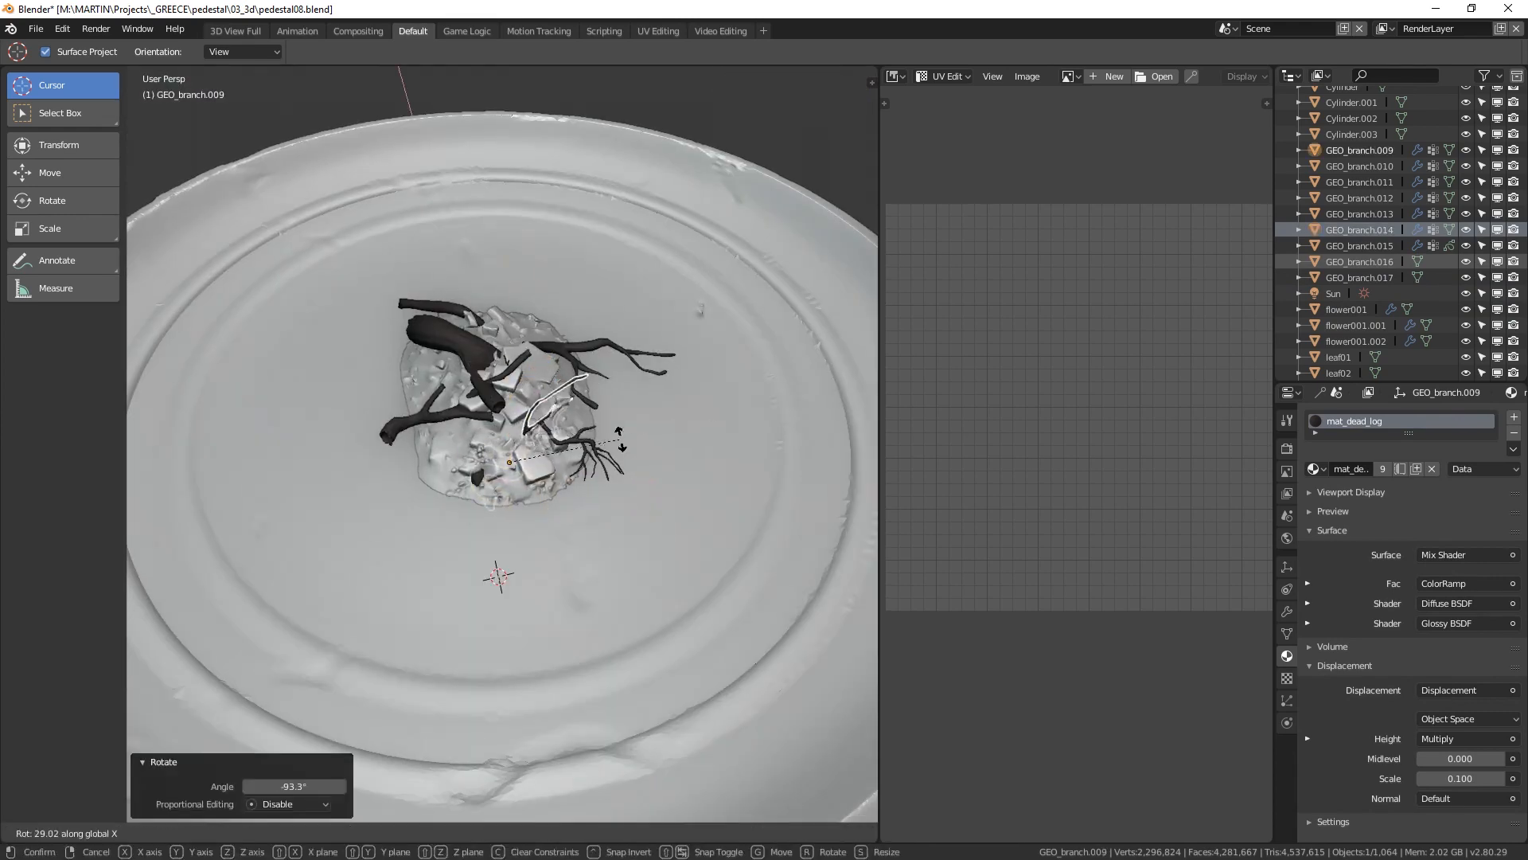
middle_click_drag(621, 437, 557, 359)
key("g")
left_click(352, 374)
key("r")
key("z")
middle_click_drag(493, 509, 541, 518)
Step: Place GEO_branch.013 on the pile, rotating it about Z, scaling it and tilting it to rest across the other branches
key("r")
key("g")
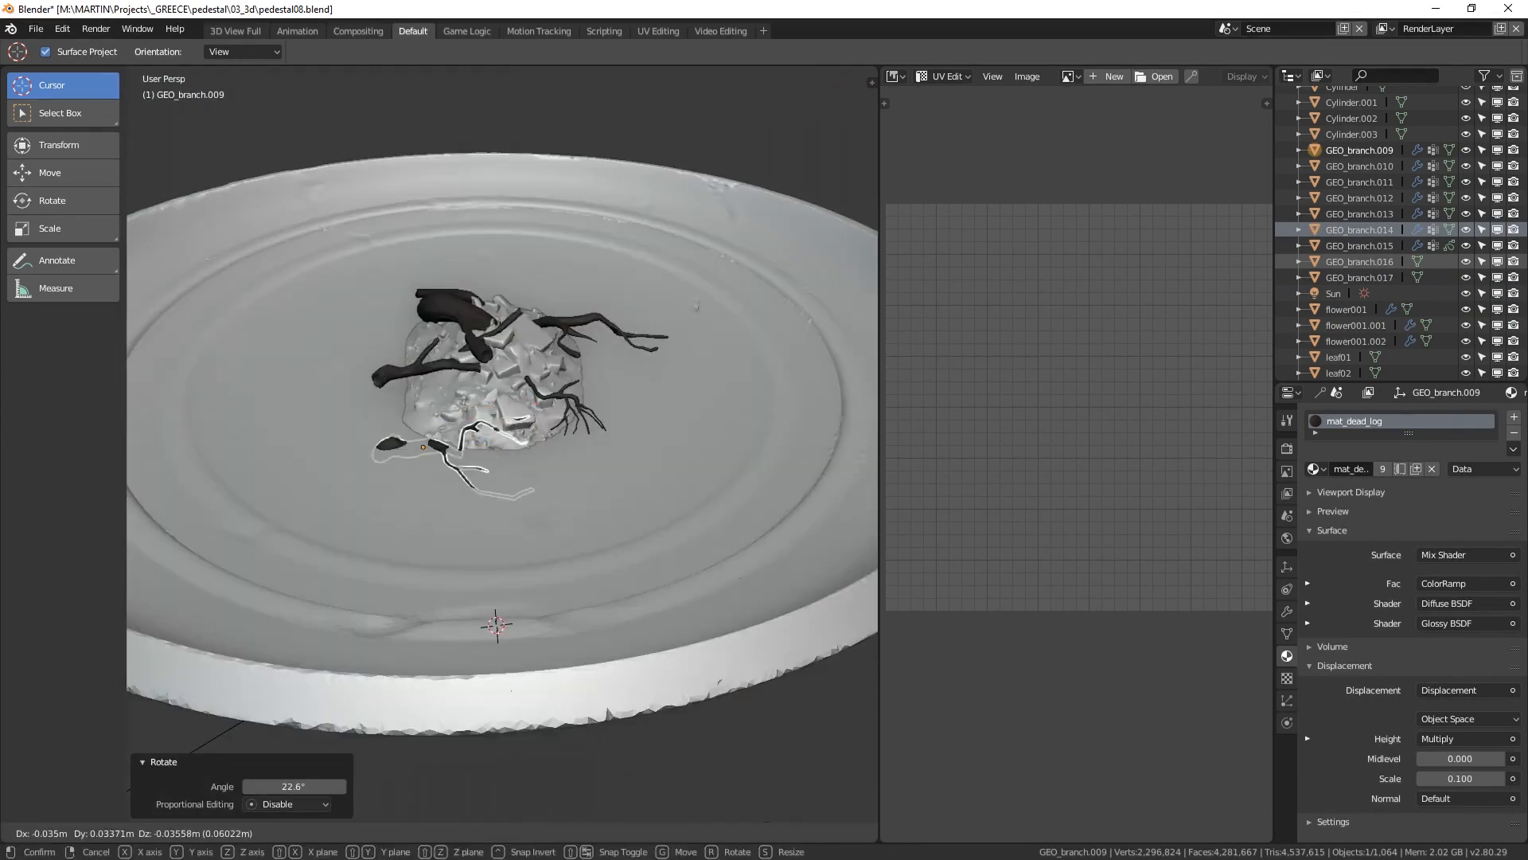
left_click(430, 446)
middle_click_drag(430, 445, 557, 541)
key("s")
left_click(613, 422)
scroll(677, 430, "up", 3)
left_click(737, 438)
key("g")
key("r")
key("z")
key("s")
middle_click_drag(477, 446, 558, 414)
key("g")
Step: Rotate the branch about the Z and Y axes while moving it to fit among the others
key("r")
middle_click_drag(493, 510, 478, 343)
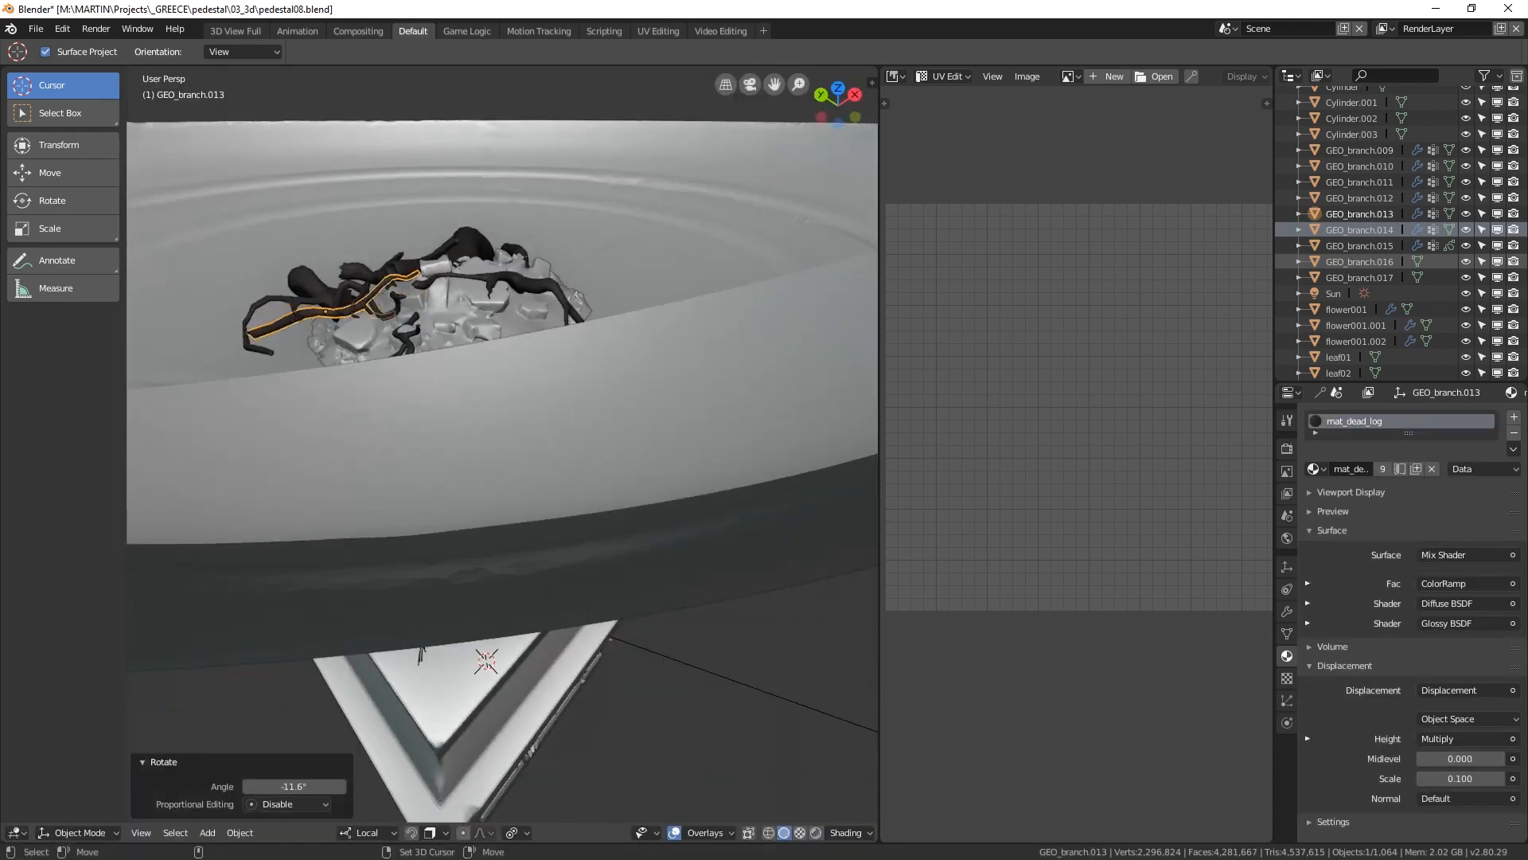
Step: Select the next branch and move it into the bowl near the rubble pile
left_click(477, 677)
scroll(494, 493, "down", 4)
left_click(579, 476)
key("g")
middle_click_drag(574, 358, 621, 414)
left_click(549, 275)
key("r")
key("z")
key("g")
key("r")
key("z")
Step: Scale the branch, then refine its position and rotation on the pile
key("r")
key("y")
left_click(576, 265)
key("s")
scroll(549, 334, "down", 5)
scroll(541, 342, "up", 3)
key("g")
key("r")
middle_click_drag(510, 430, 589, 318)
Step: Select GEO_branch.012 beneath the bowl, move it up onto the rubble pile and scale it
left_click(475, 334)
left_click(475, 345)
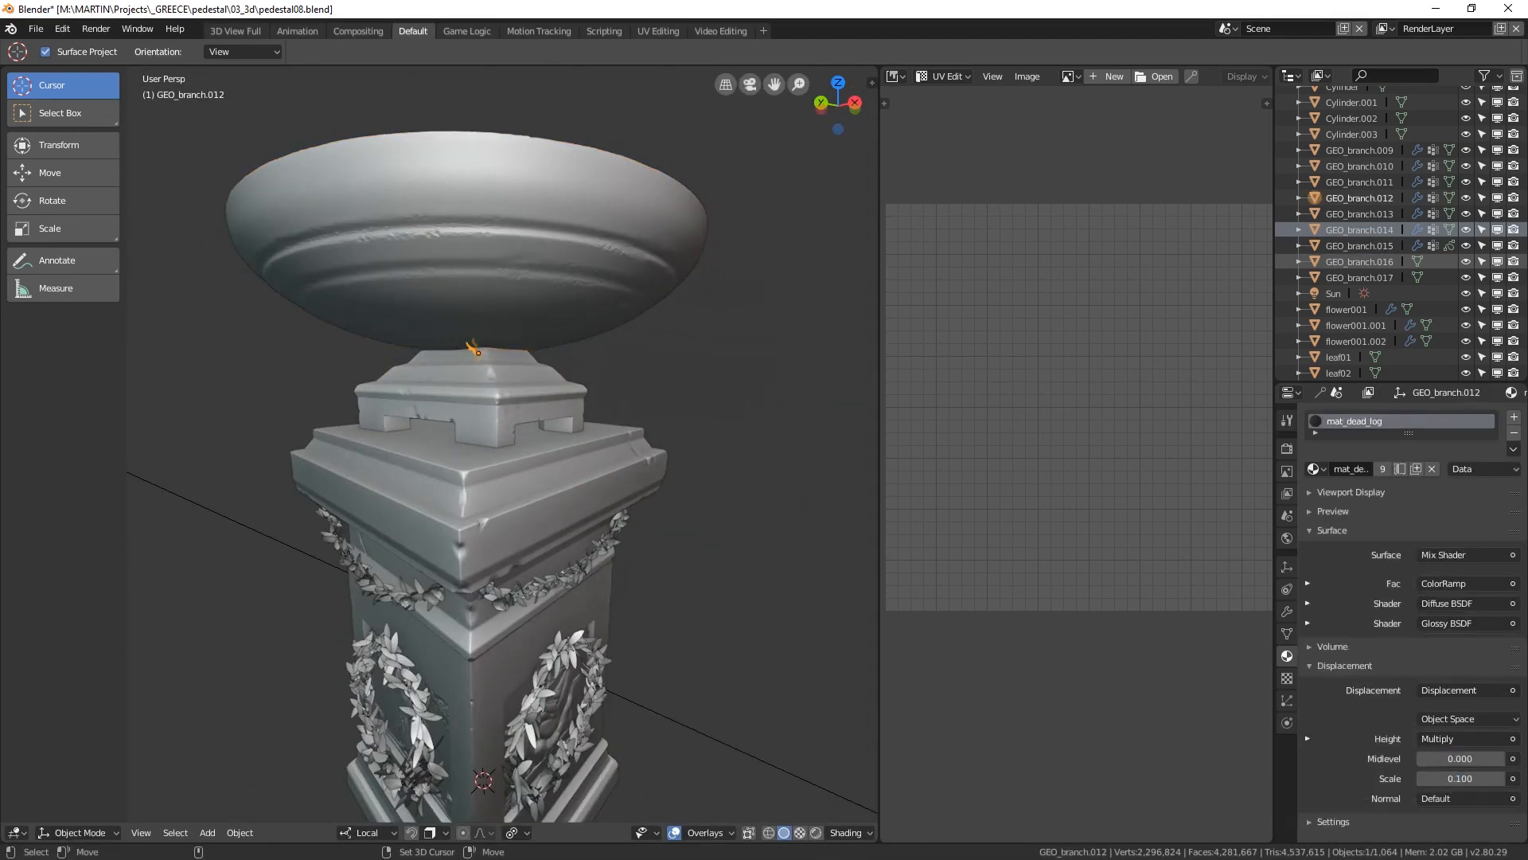
middle_click_drag(493, 351, 541, 509)
scroll(541, 414, "up", 3)
key("g")
key("s")
left_click(601, 378)
Step: Make a final position adjustment to GEO_branch.012 and deselect everything
middle_click_drag(589, 382, 573, 263)
key("g")
key("alt+a")
scroll(557, 358, "down", 4)
middle_click_drag(557, 342, 574, 410)
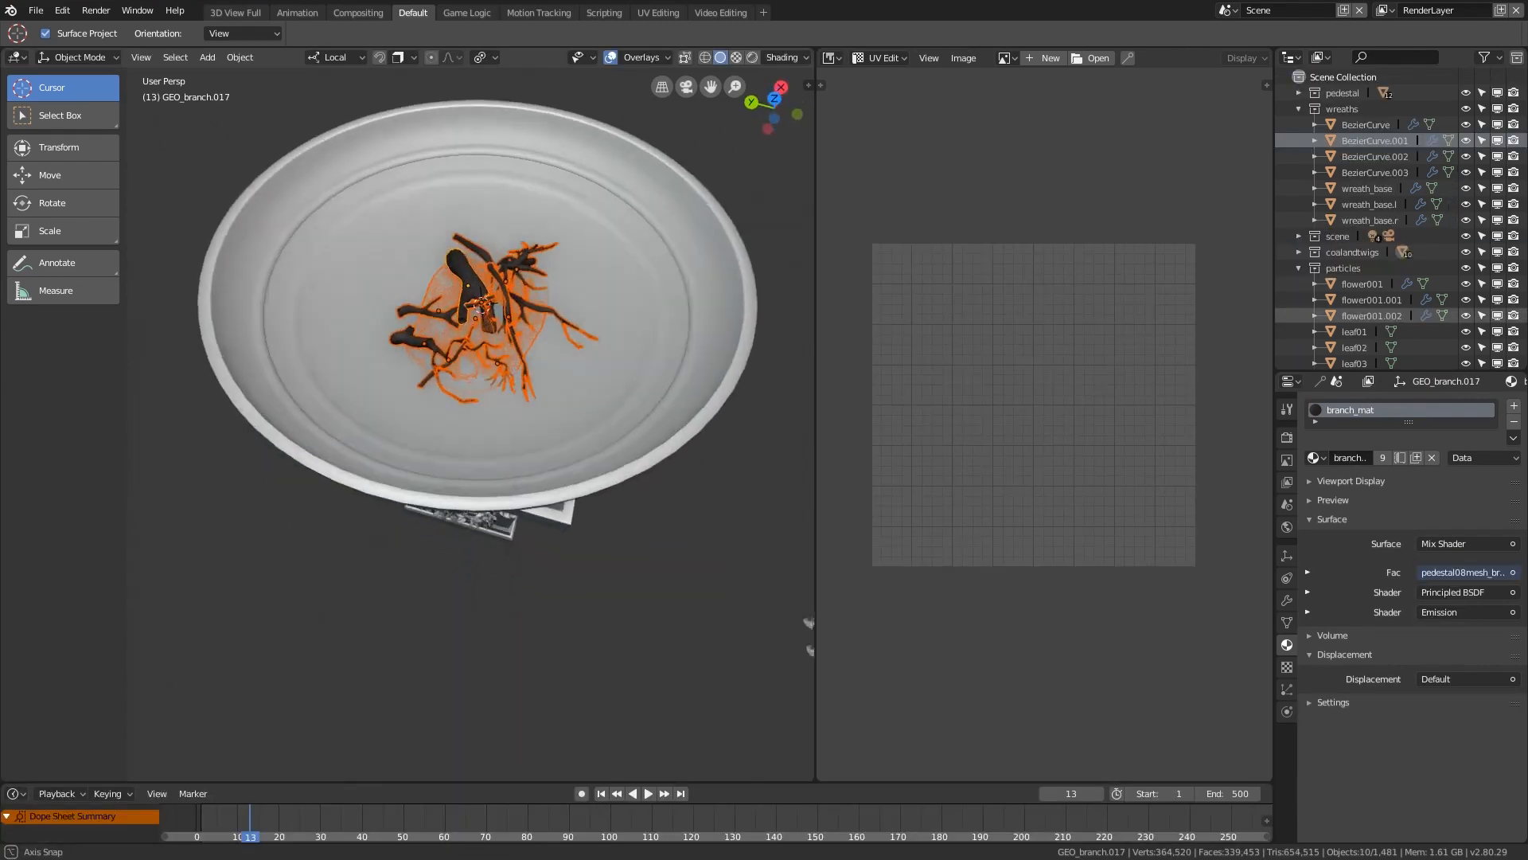
scroll(470, 319, "up", 5)
scroll(470, 318, "down", 1)
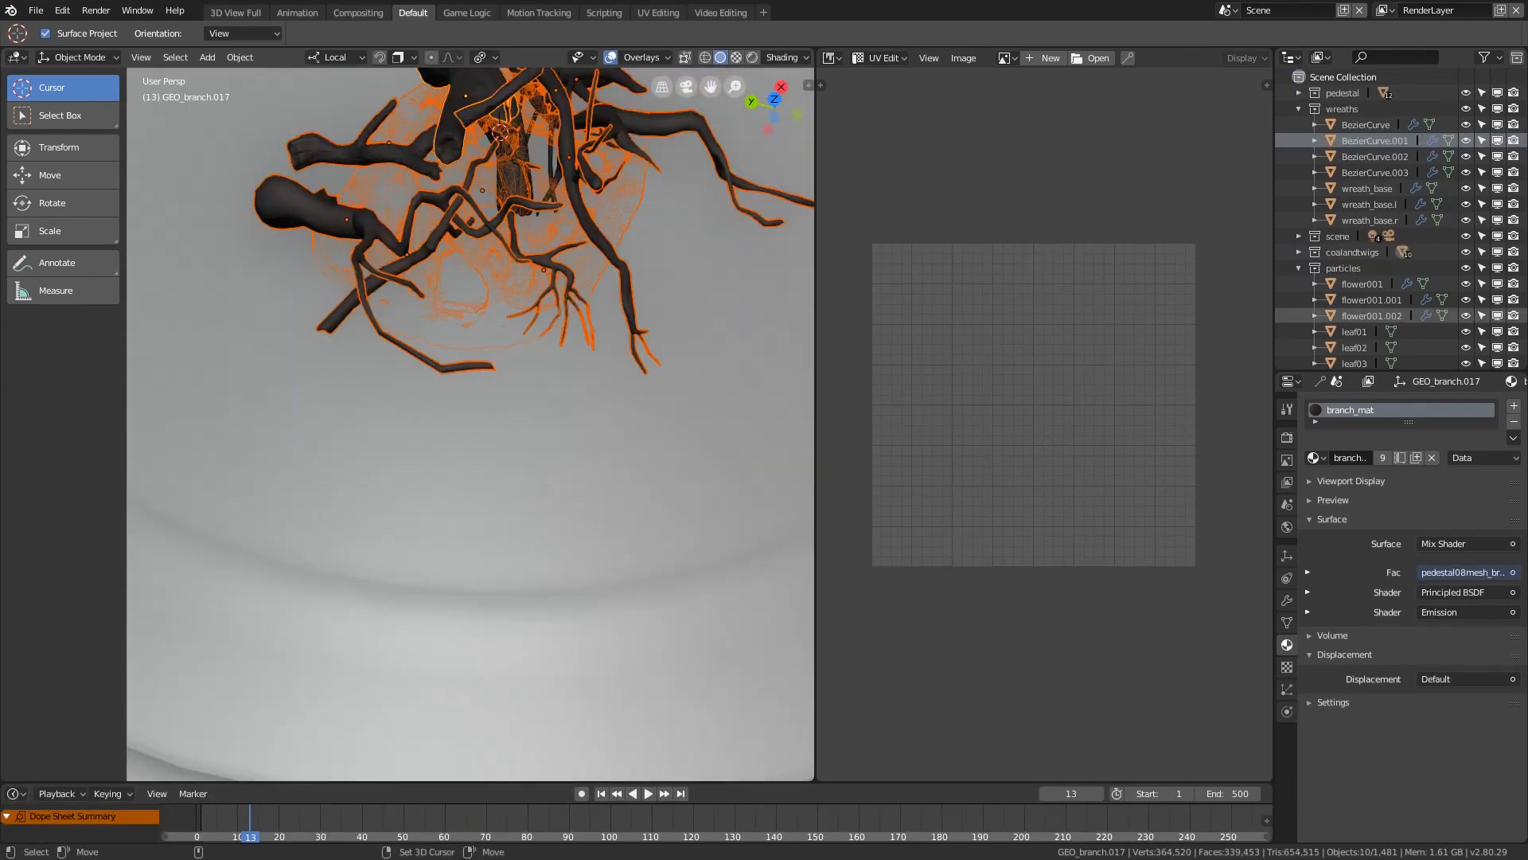
Step: Turn on X-ray display so the selected coal and branches show through the bowl
key("alt+z")
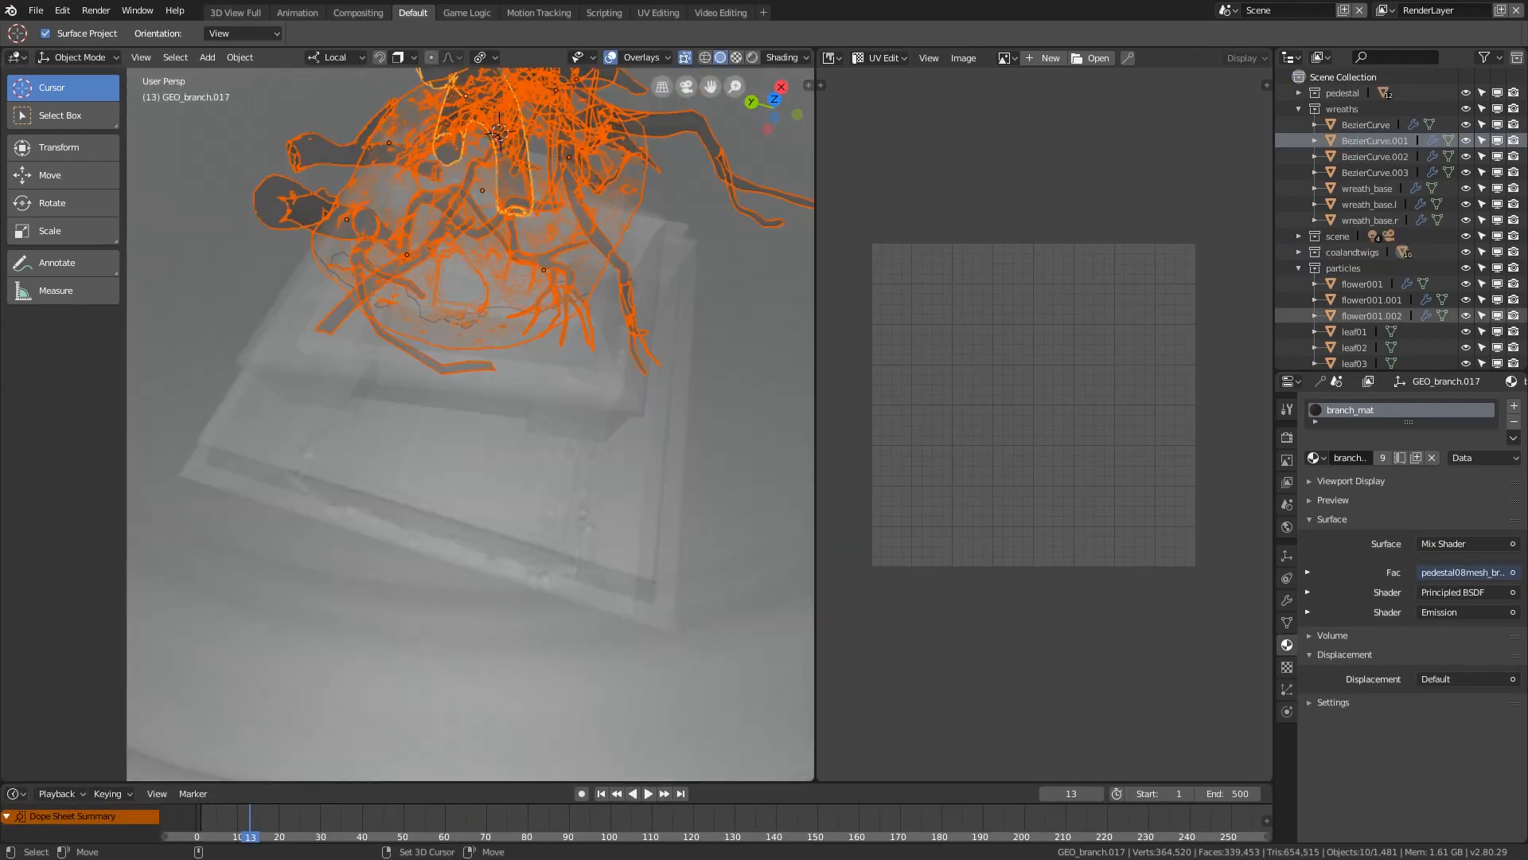
scroll(470, 358, "down", 5)
mouse_move(477, 358)
middle_mouse_down()
mouse_move(479, 231)
mouse_move(473, 414)
mouse_move(471, 374)
middle_mouse_up()
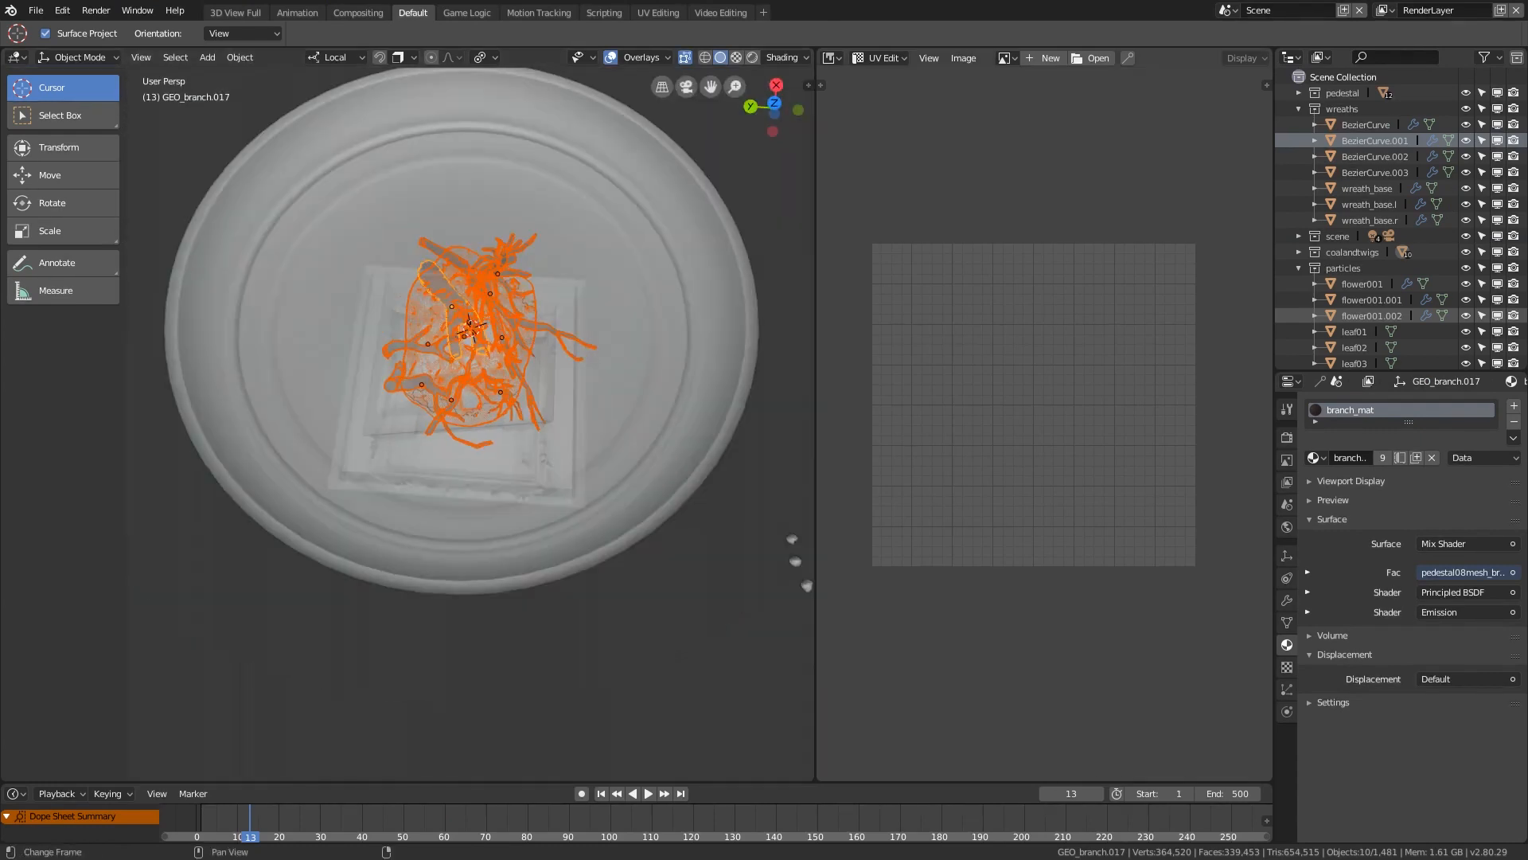
Step: Rename the branches' shared material from branch_mat to stickscoal_mat
double_click(1351, 410)
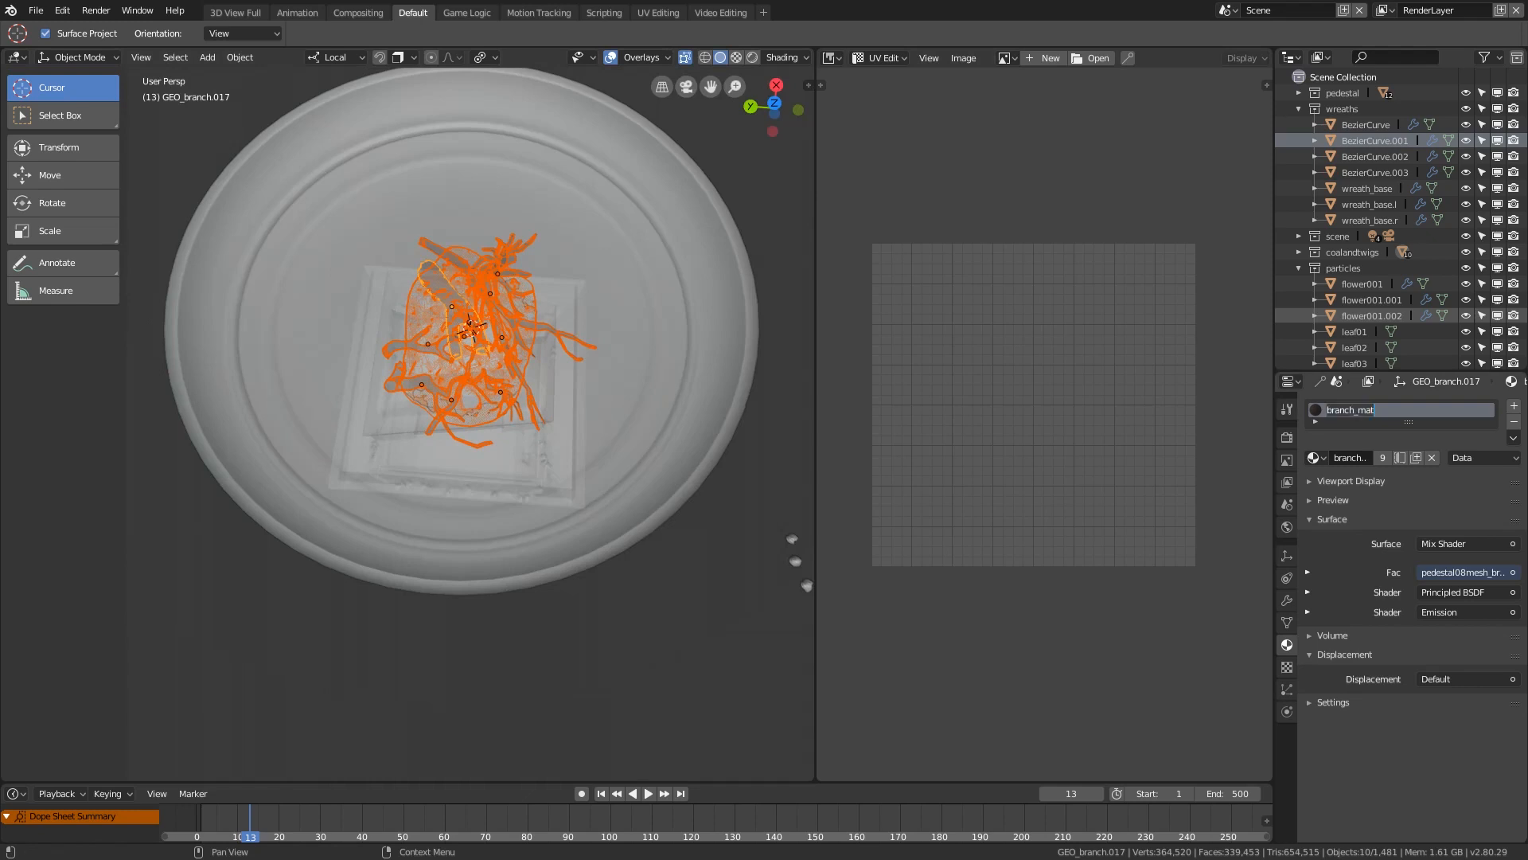
type("sticks_mat")
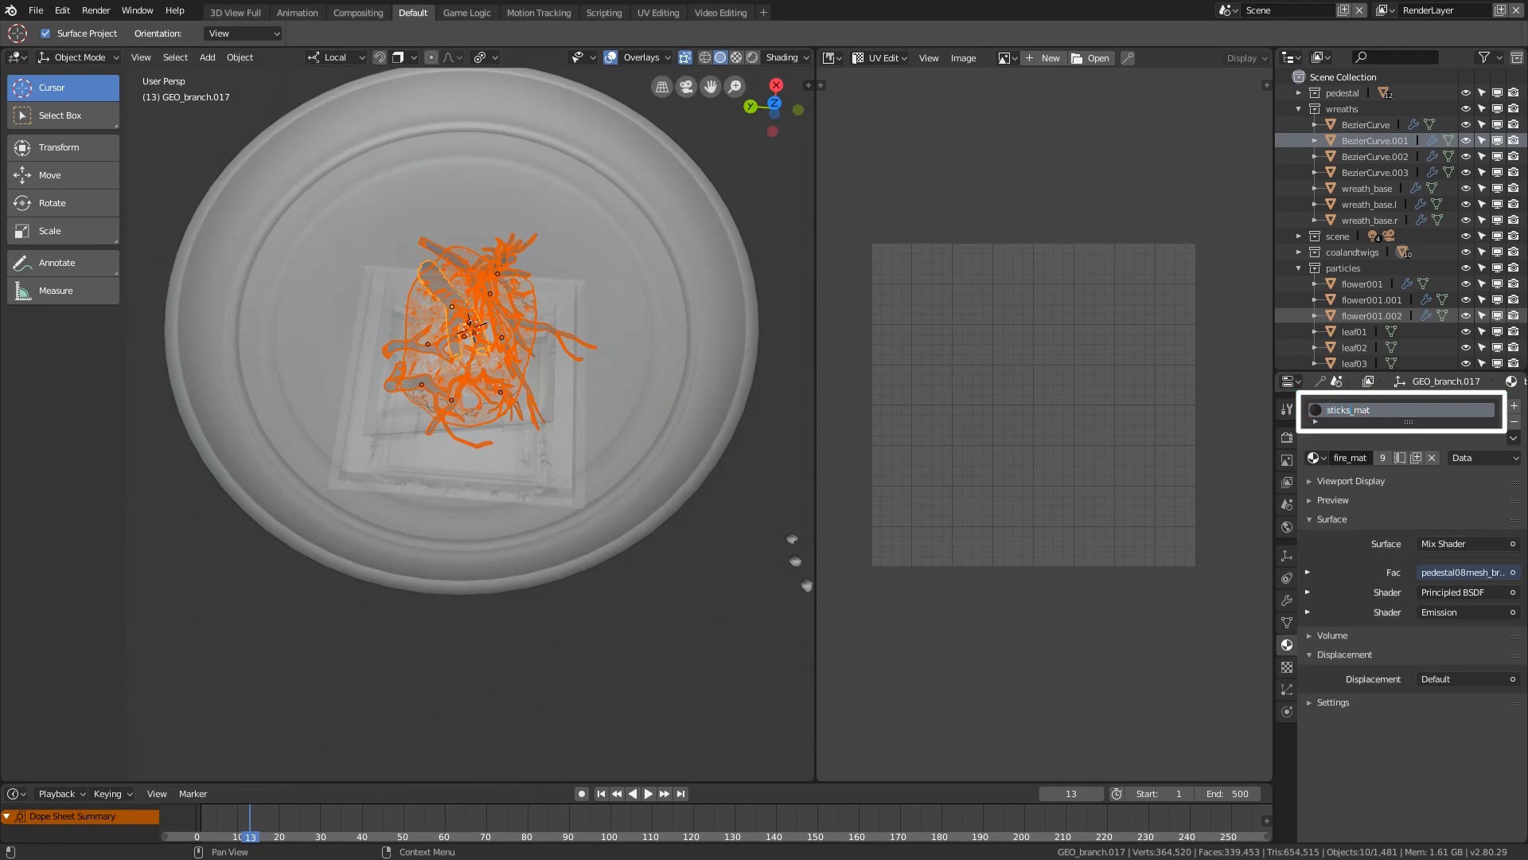
key("Left")
key("Left")
key("Left")
key("Left")
type("emb")
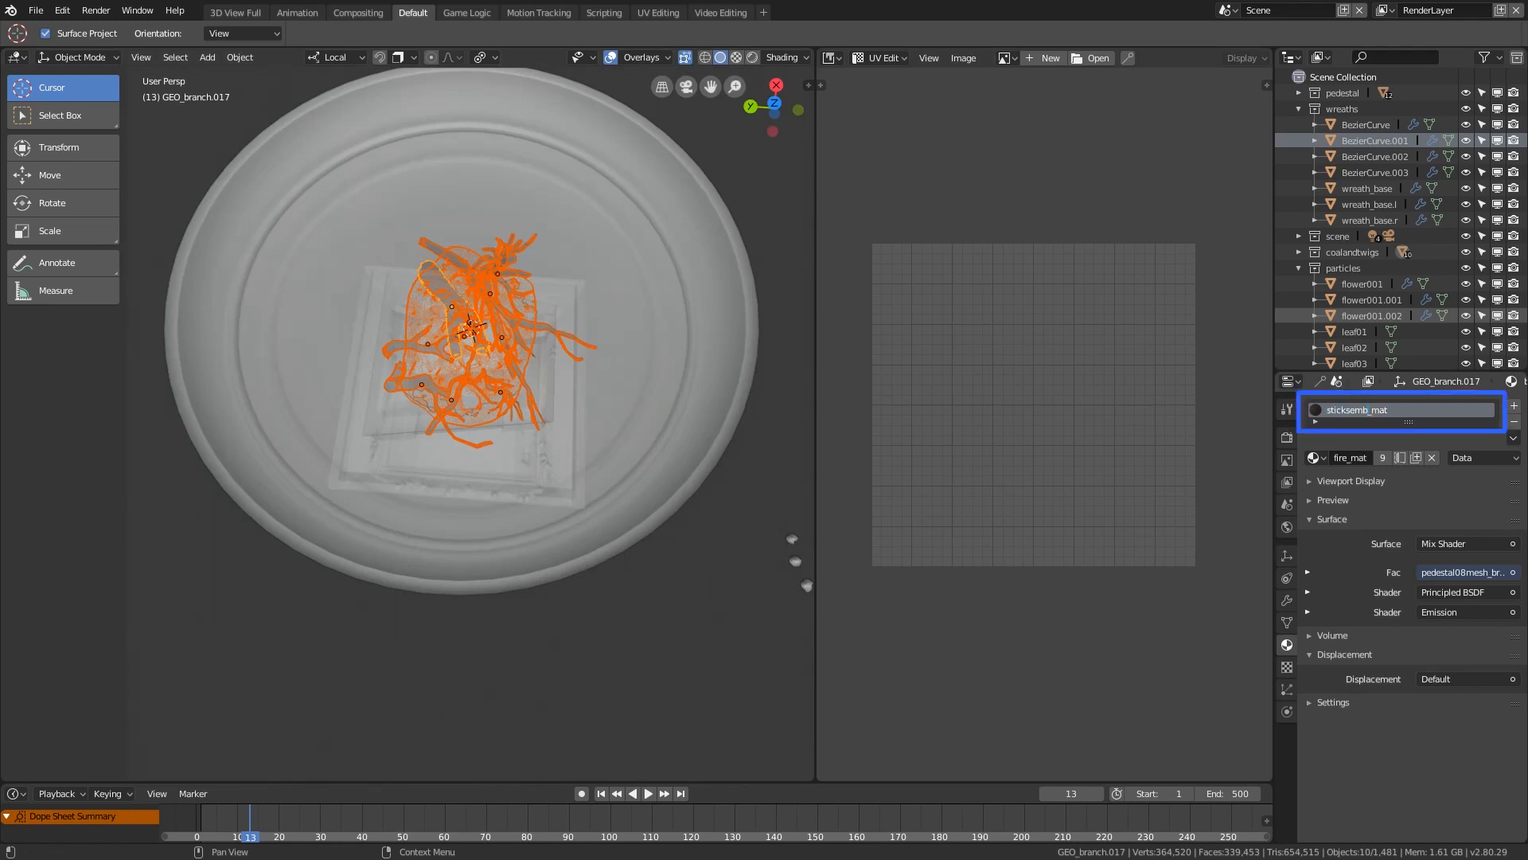
key("BackSpace")
key("BackSpace")
key("BackSpace")
type("coal")
key("Return")
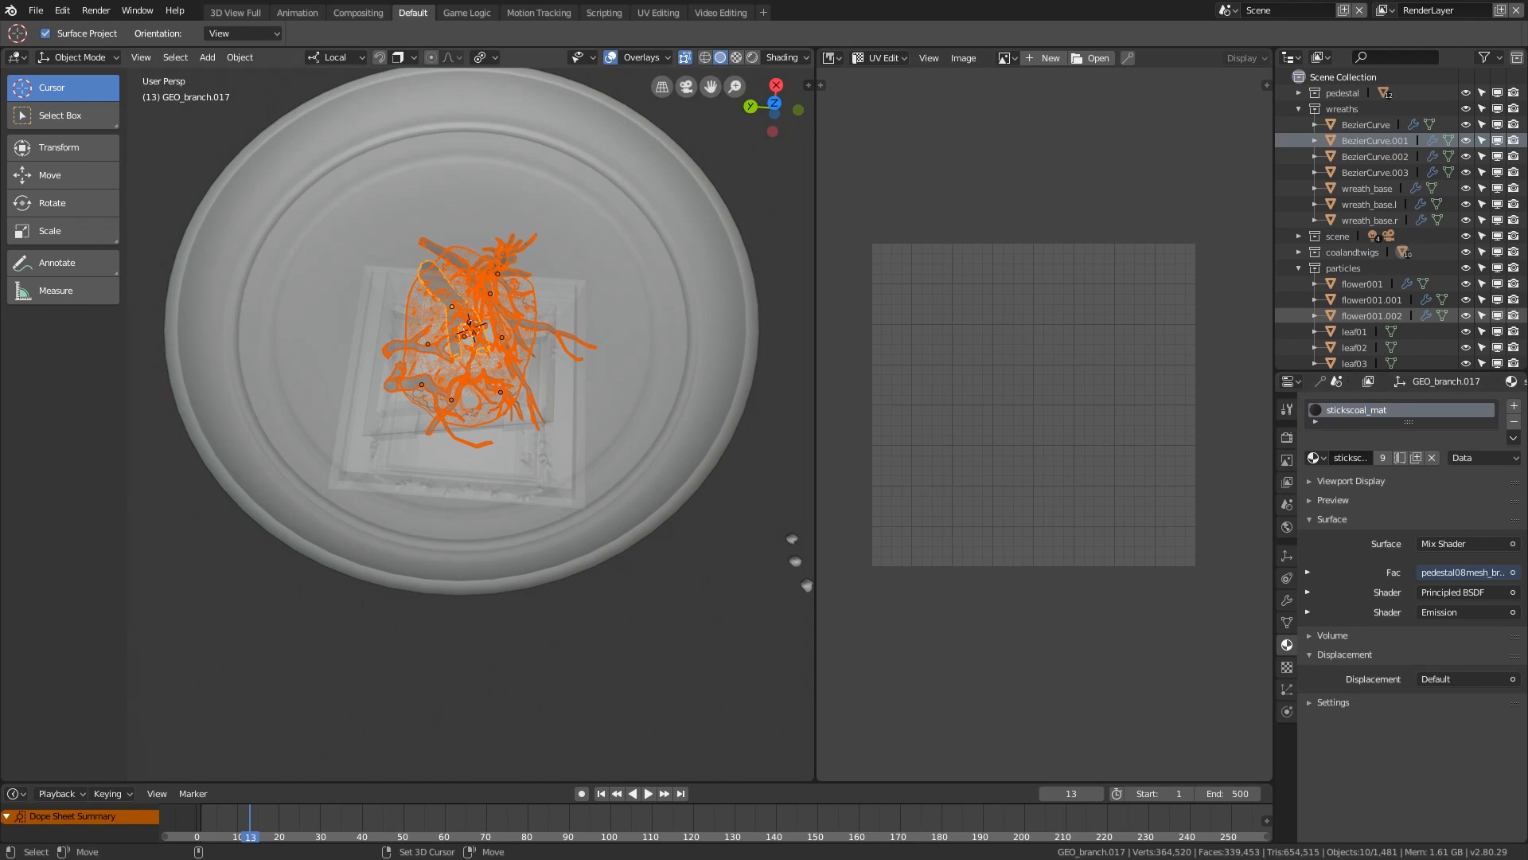
Step: Assign the existing stickscoal_mat material to the coal mesh and deselect everything
left_click(471, 351)
left_click(1317, 458)
type("s")
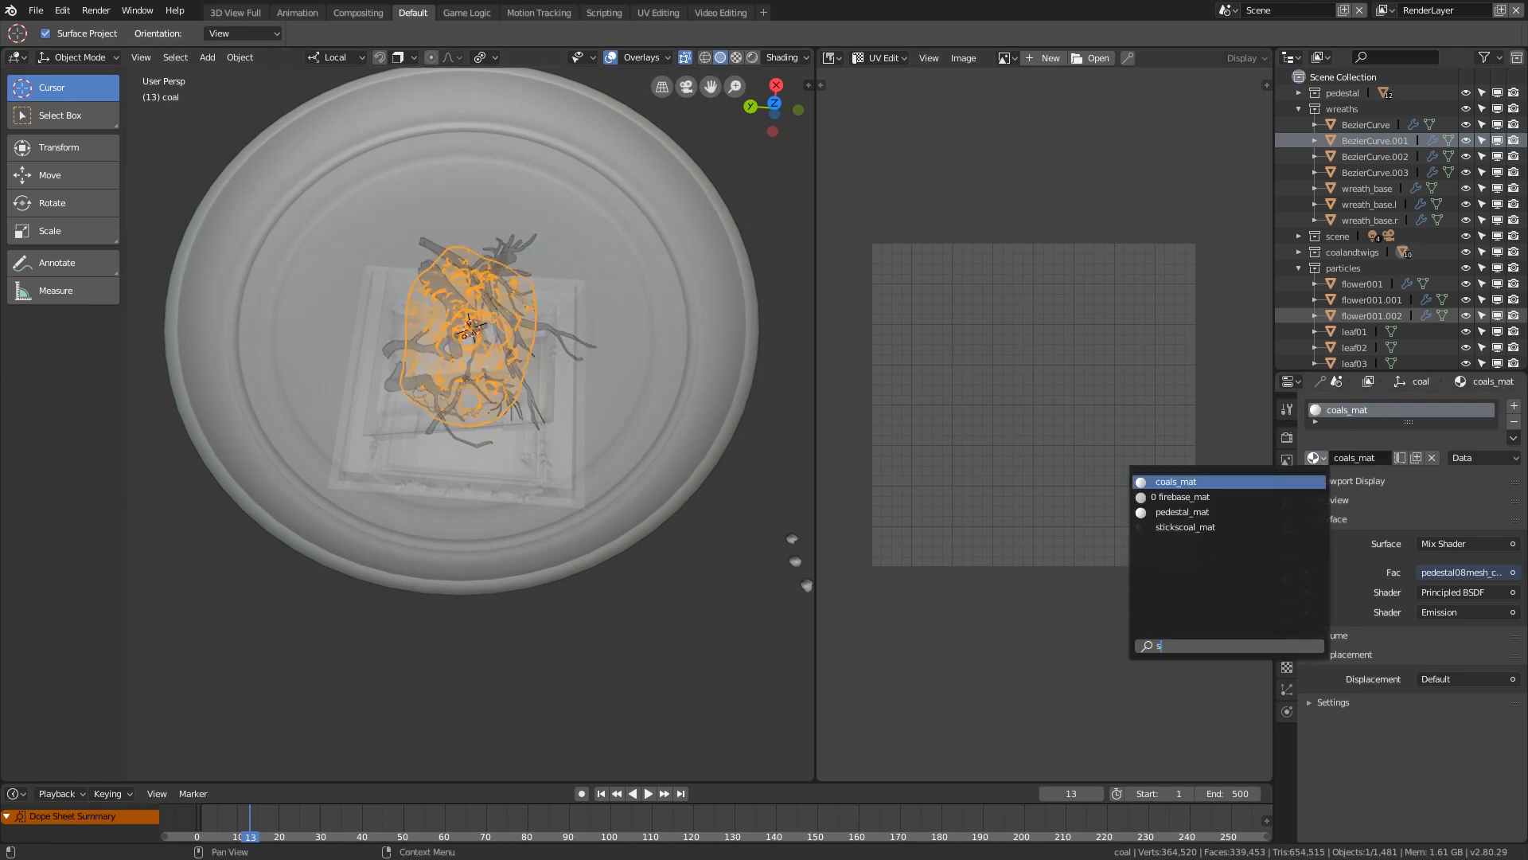
type("t")
key("Down")
key("Return")
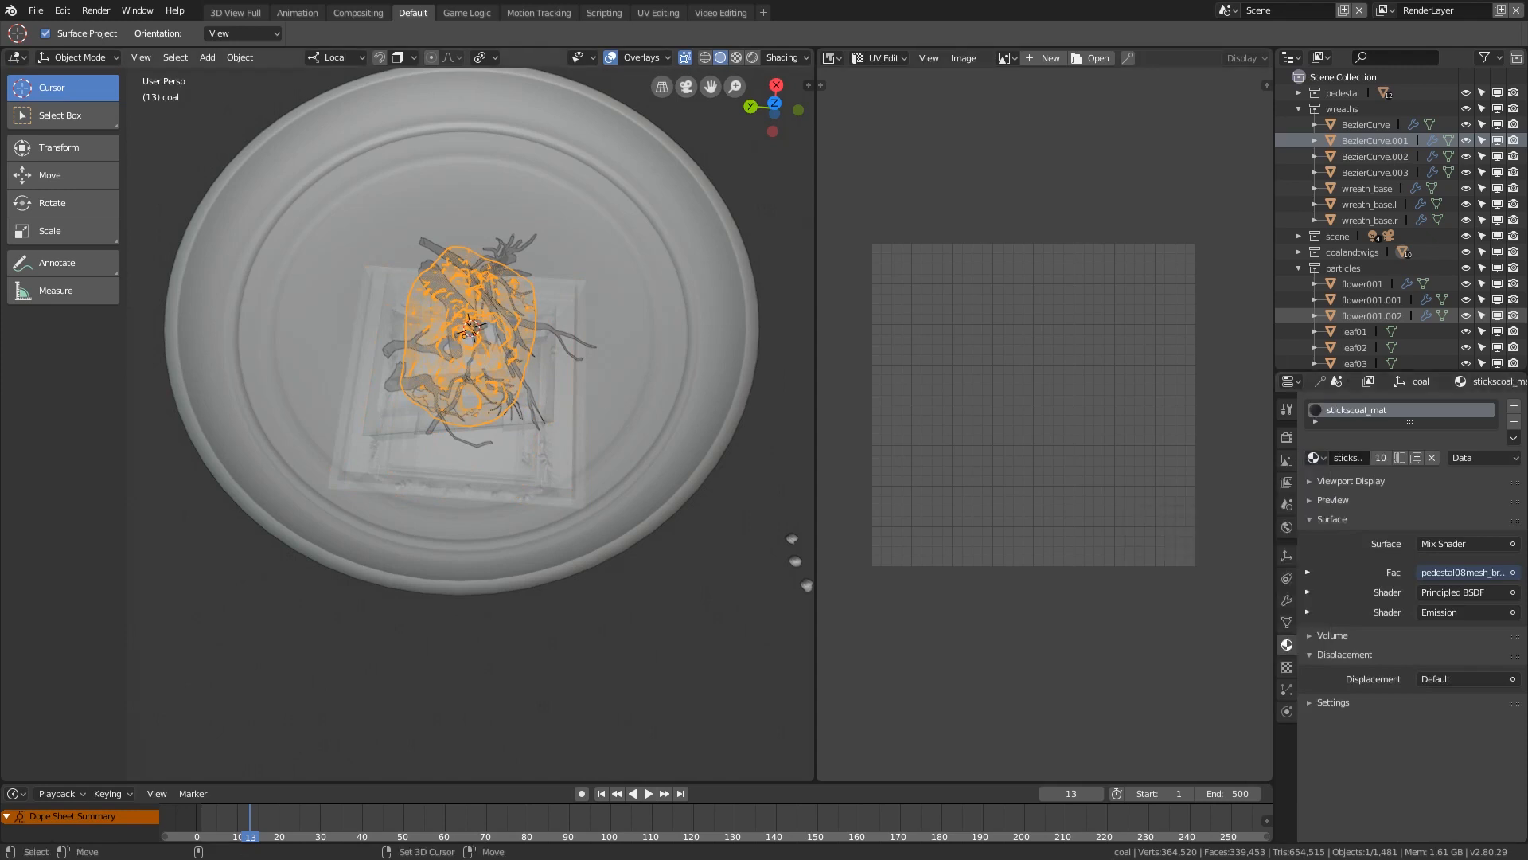
key("alt+a")
scroll(470, 343, "down", 3)
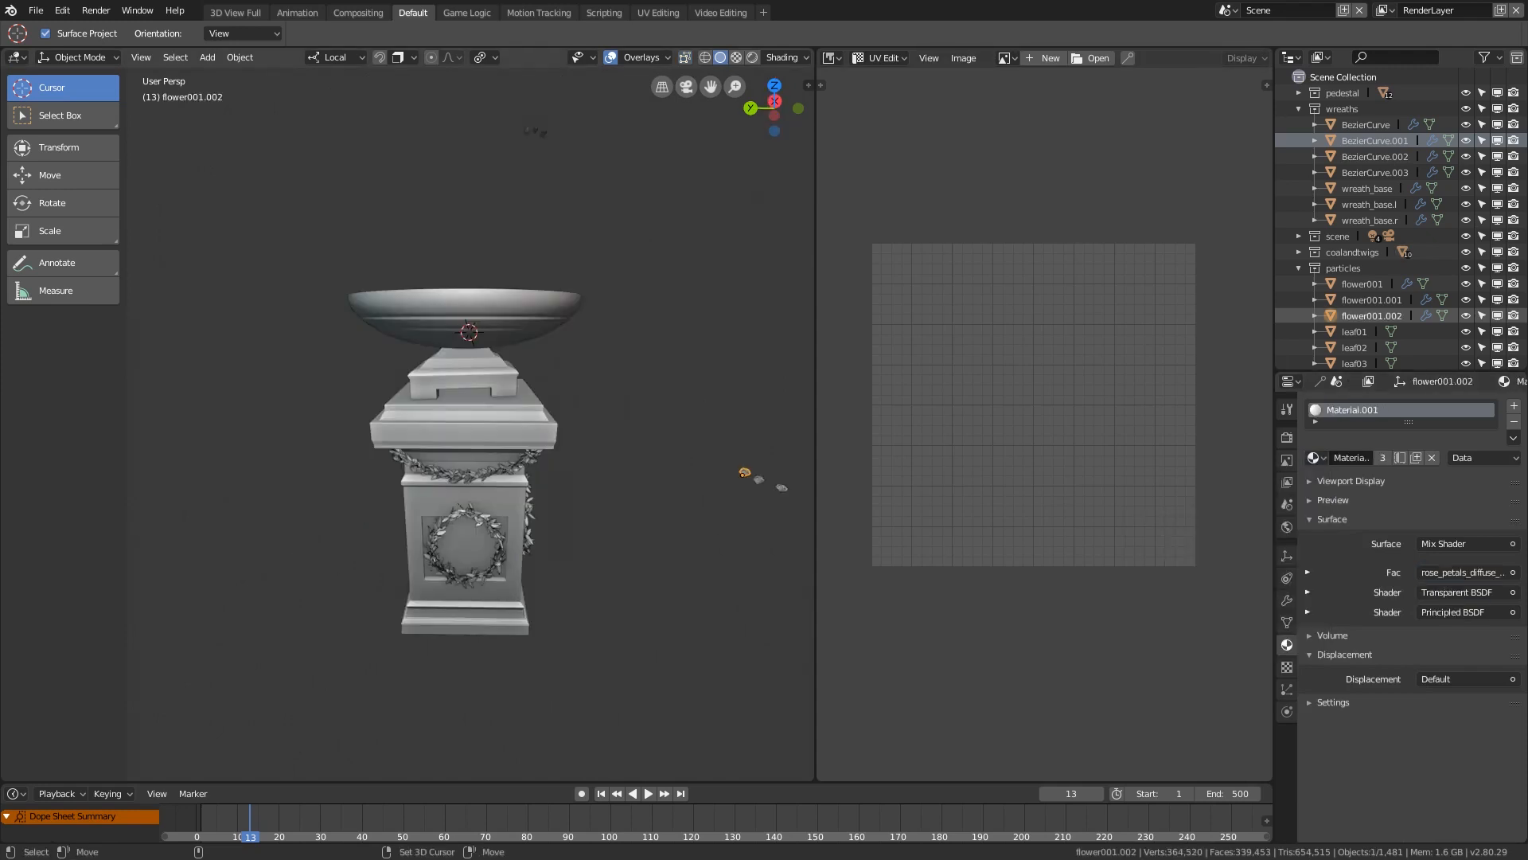
Step: Select the pedestal's main body and top, and box-select the bowl with its coal and branches in X-ray display
left_click(471, 437)
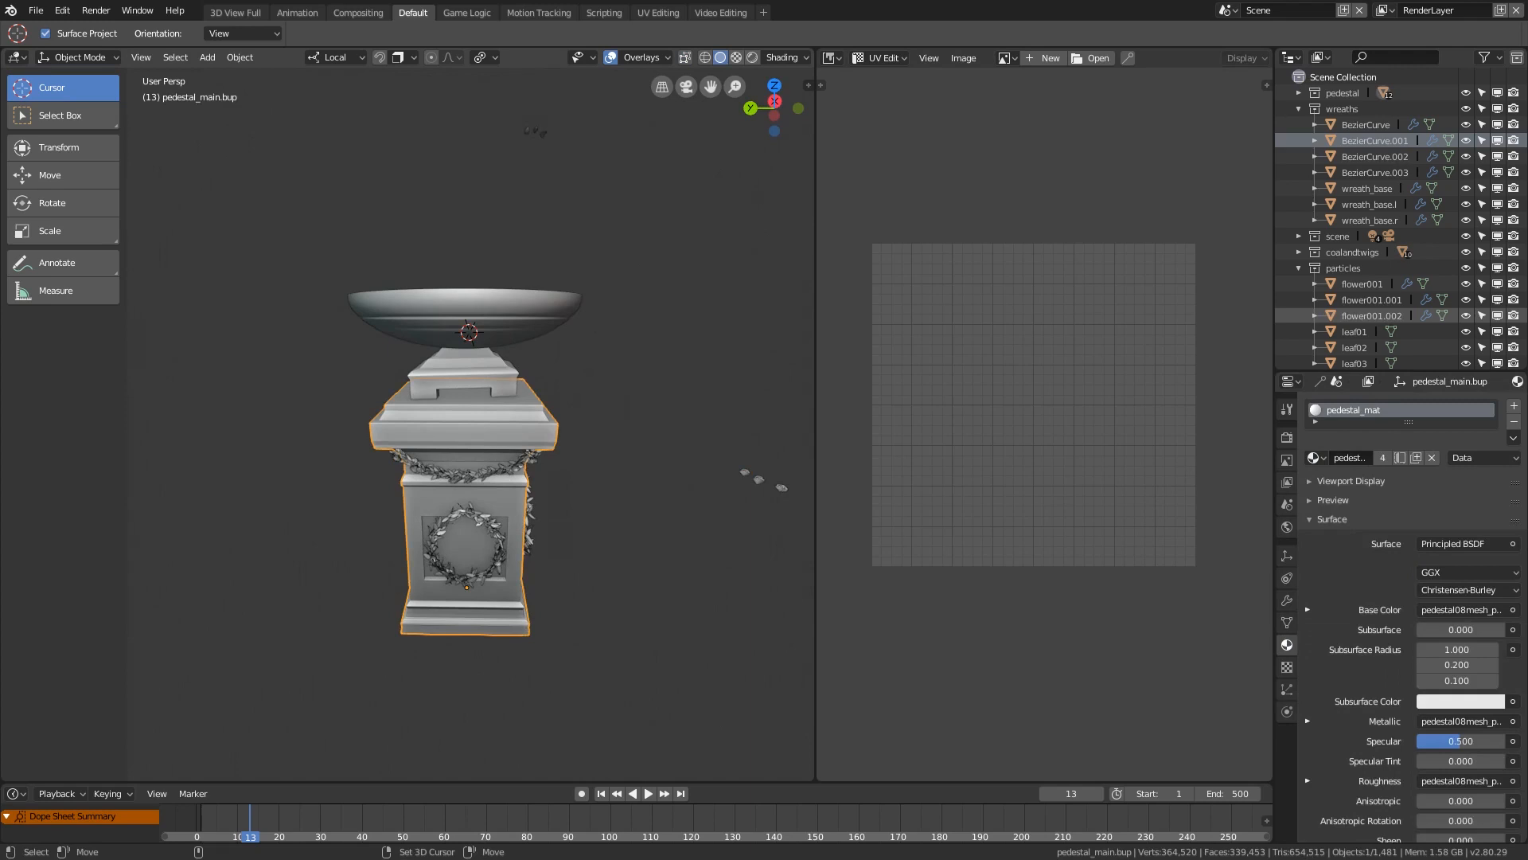
left_click(467, 374, "shift")
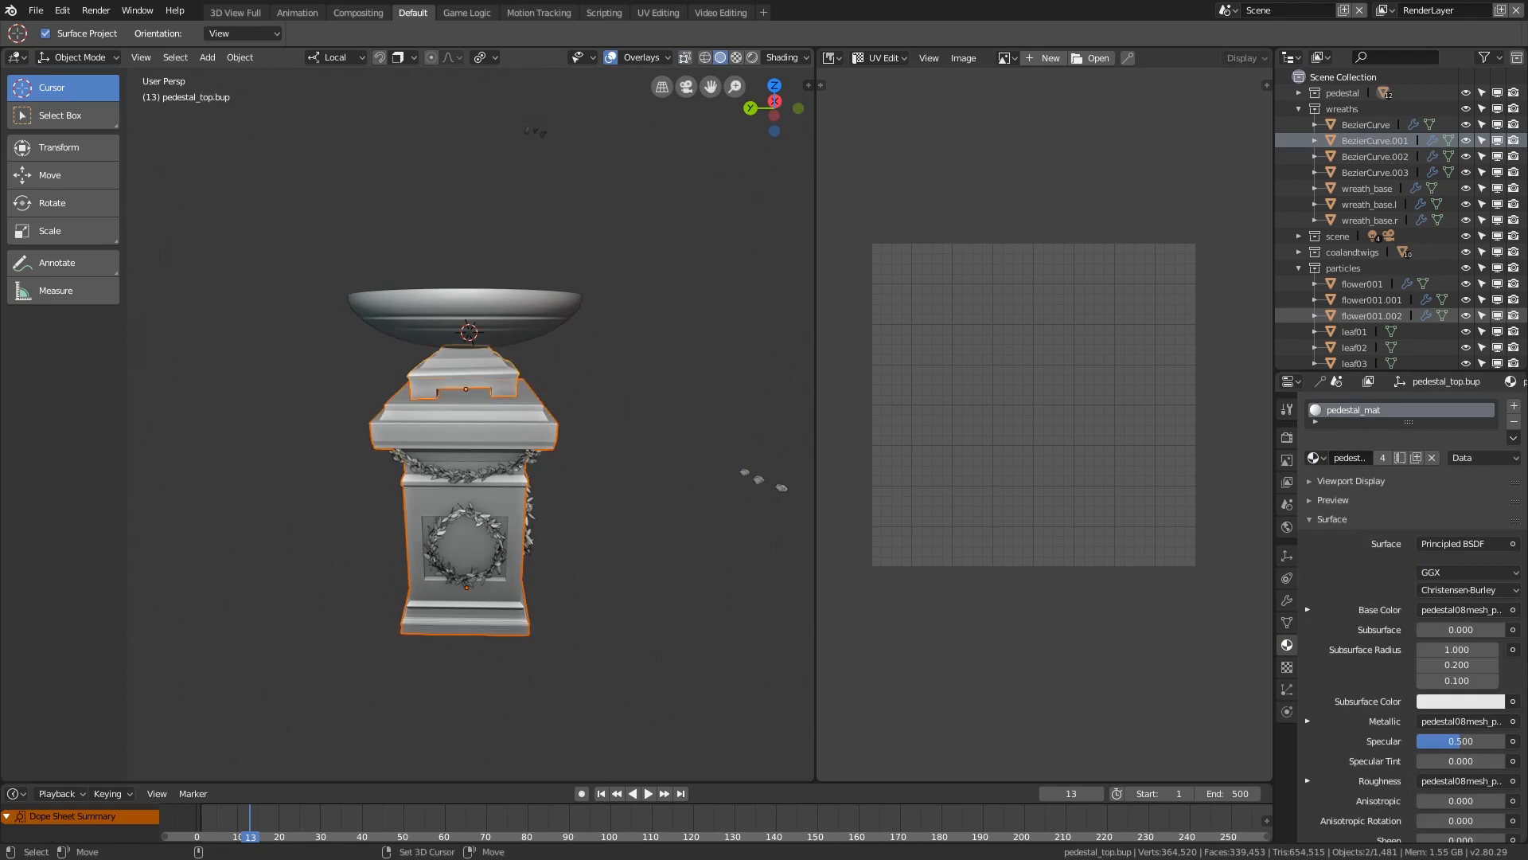
key("alt+z")
middle_click_drag(468, 287, 466, 314)
key("b")
left_click_drag(369, 266, 592, 355)
mouse_move(591, 355)
middle_mouse_down()
mouse_move(591, 332)
mouse_move(574, 420)
mouse_move(405, 348)
mouse_move(585, 334)
middle_mouse_up()
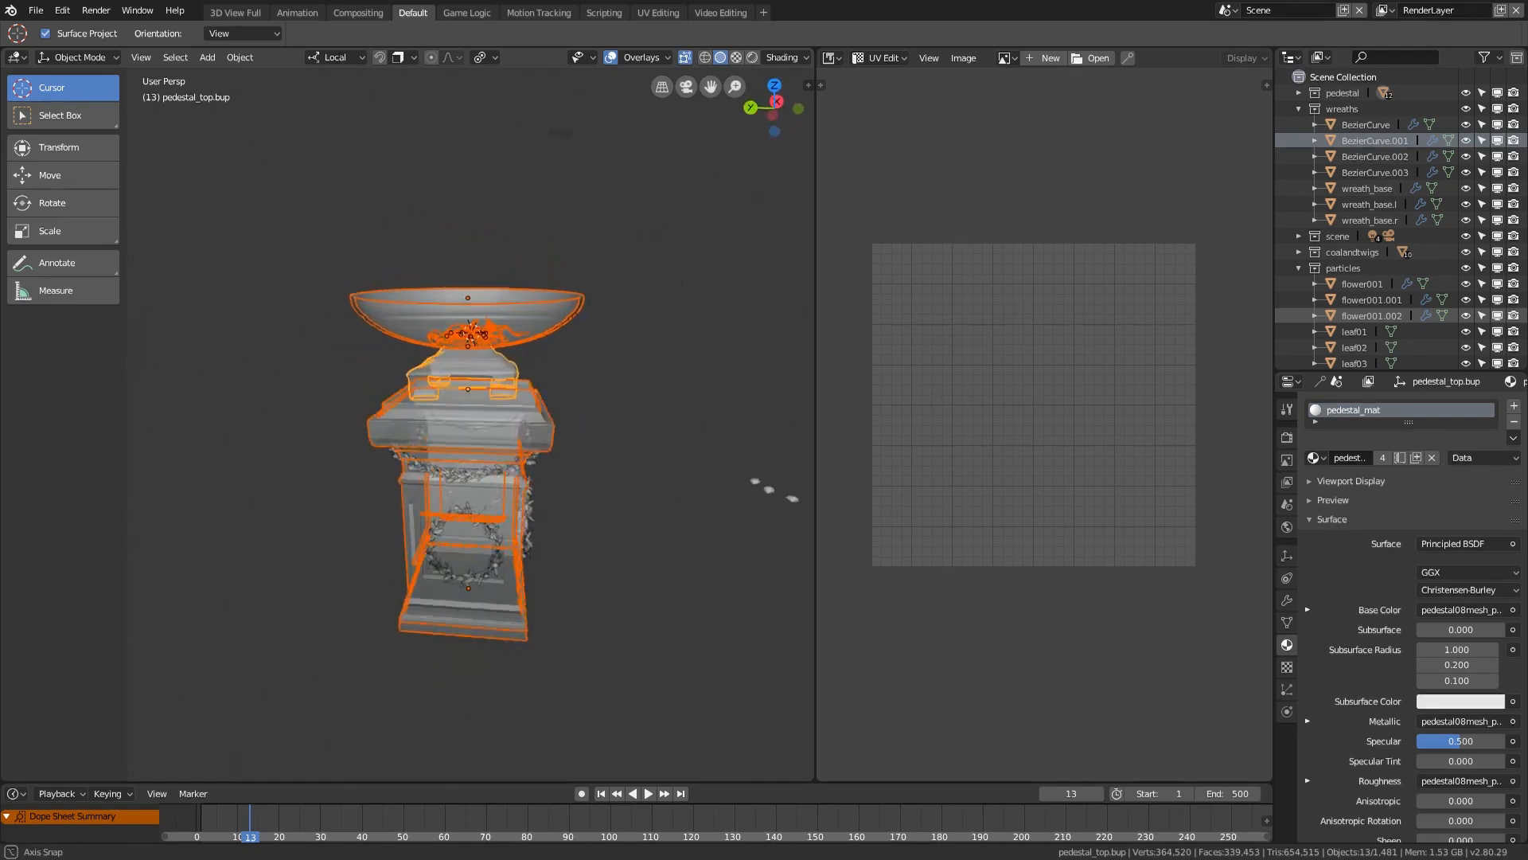
Step: Export only the selected objects as a Wavefront OBJ named pedestal10export.obj in the export folder
left_click(36, 11)
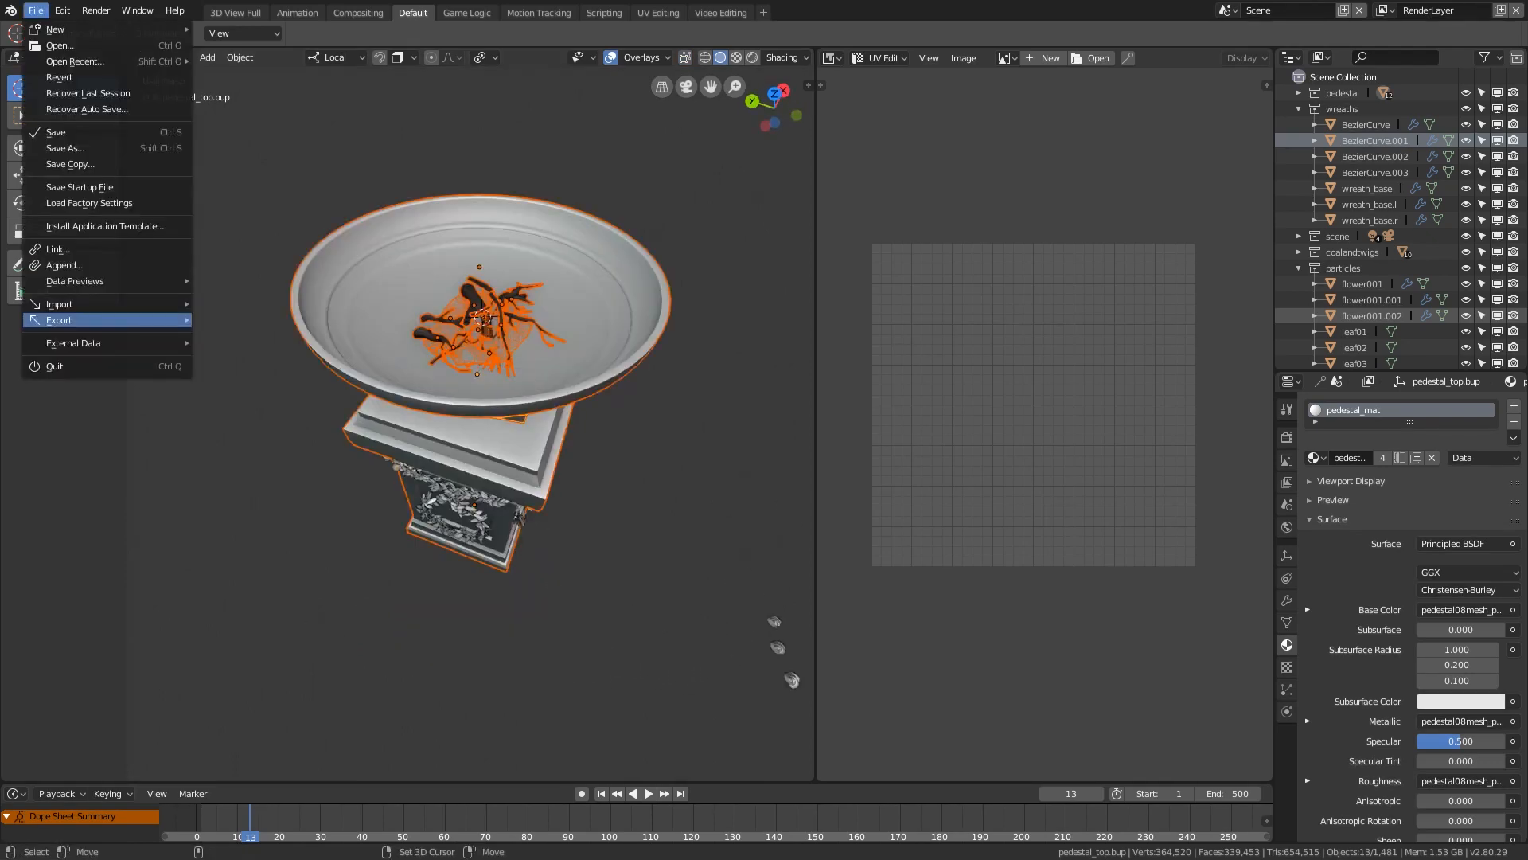
mouse_move(111, 319)
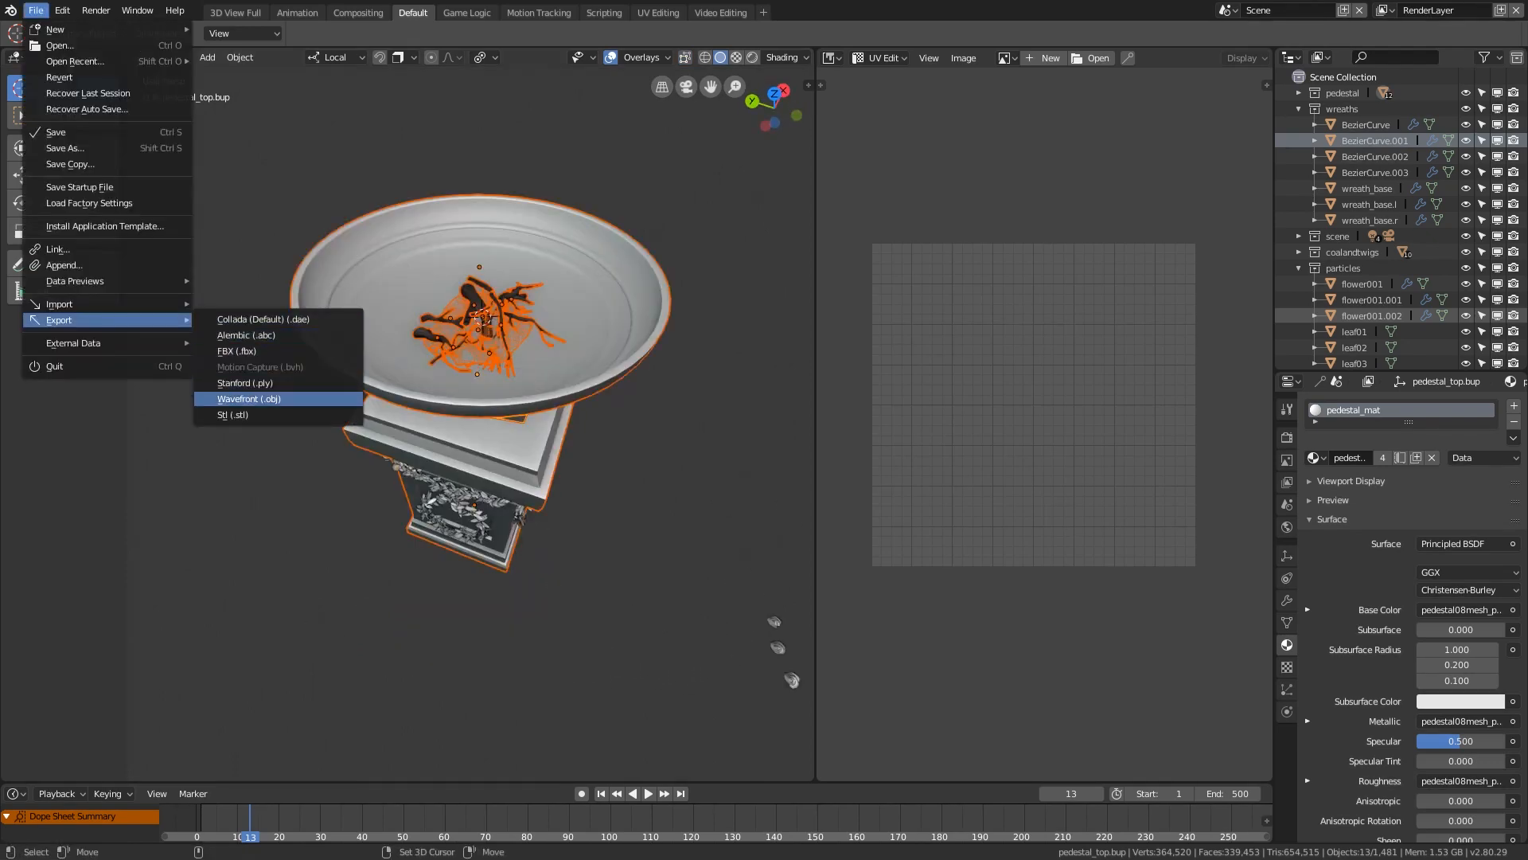
left_click(249, 398)
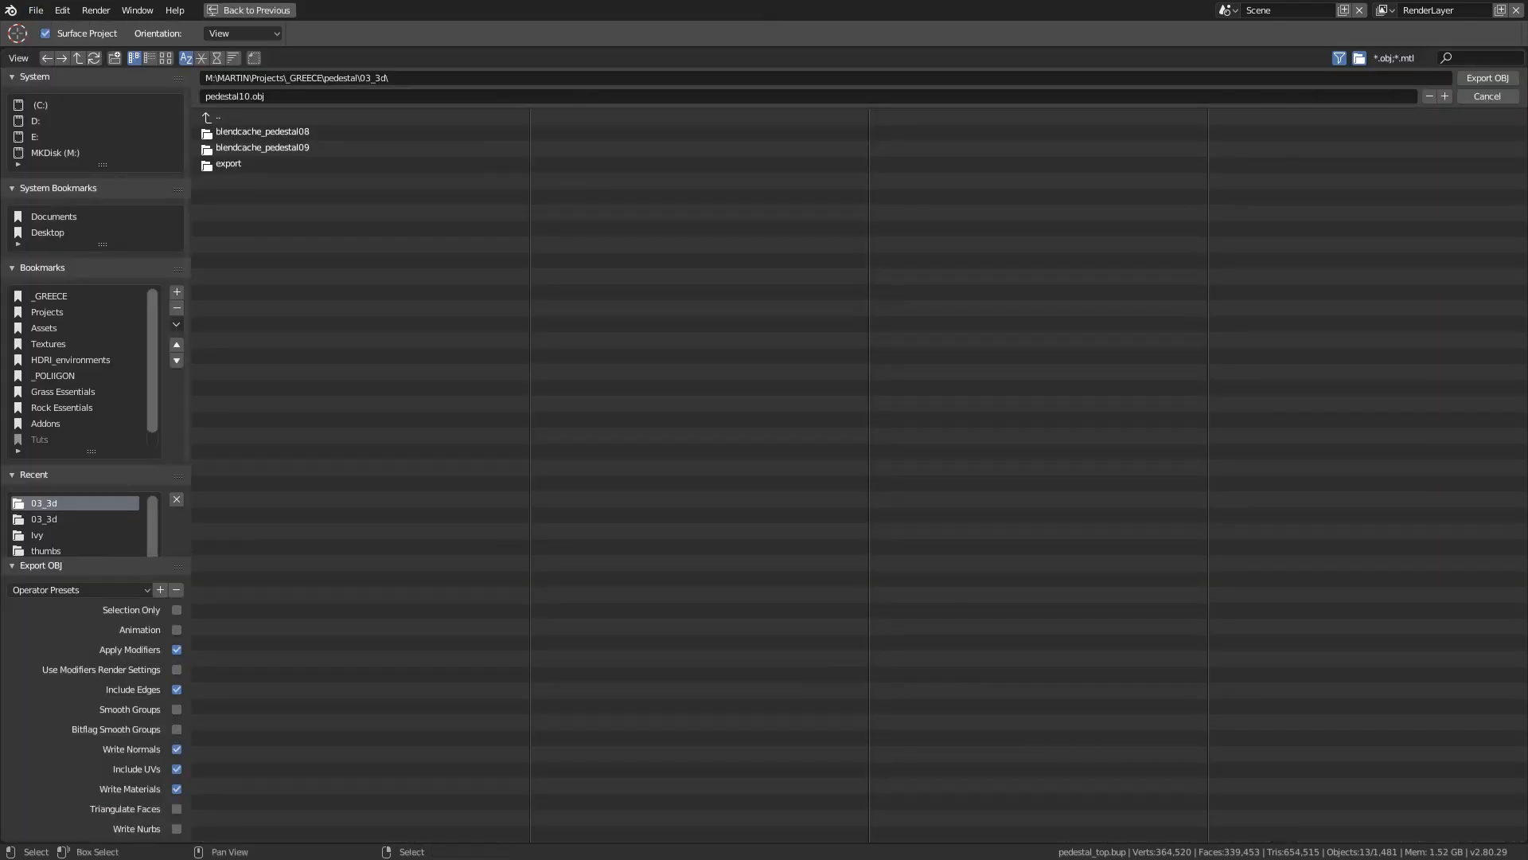
left_click(251, 96)
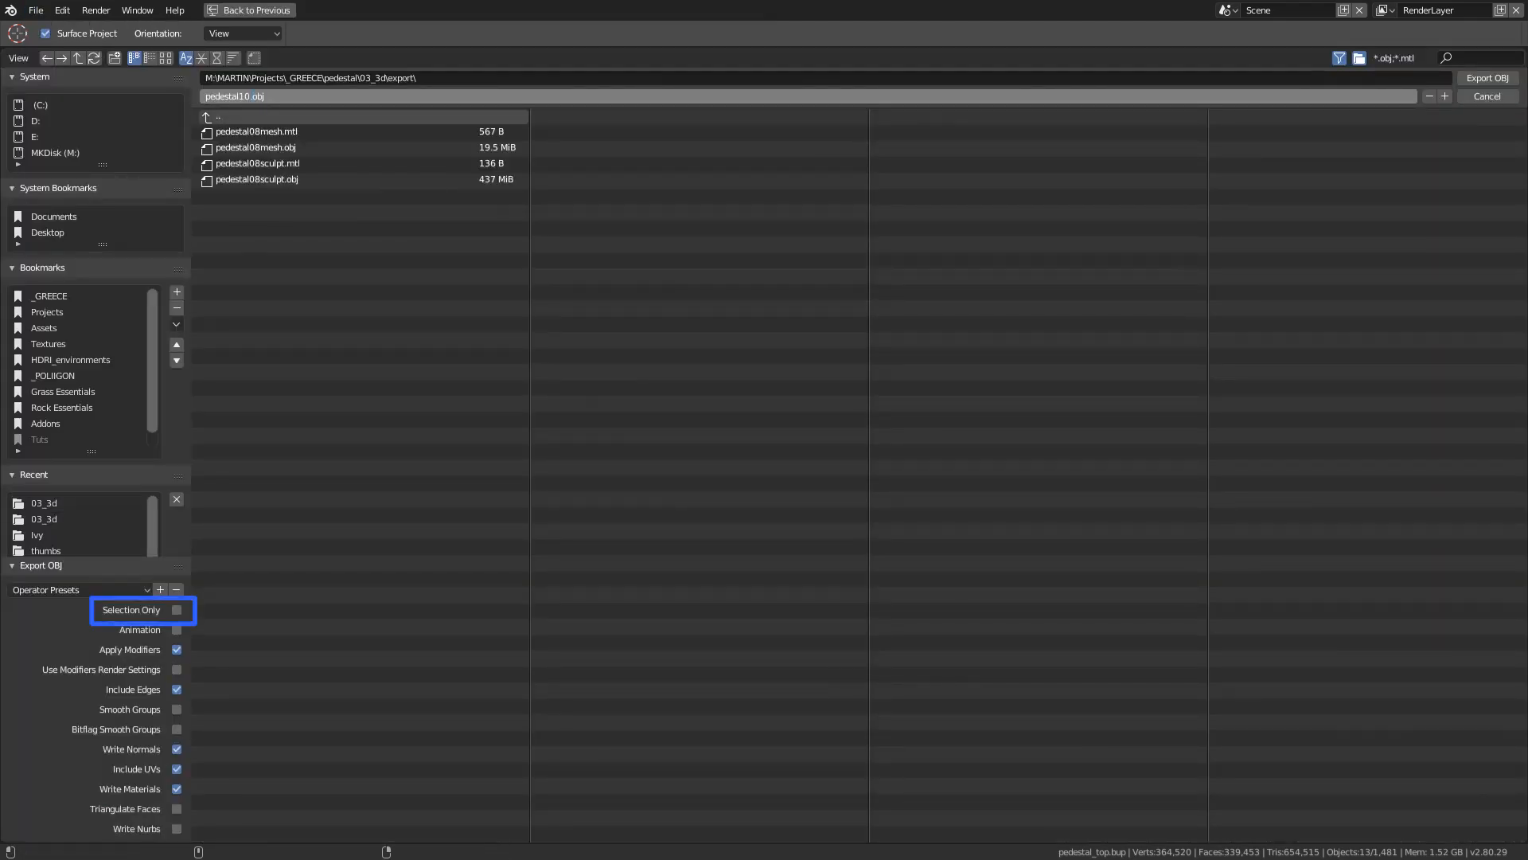
type("export")
key("Return")
left_click(176, 610)
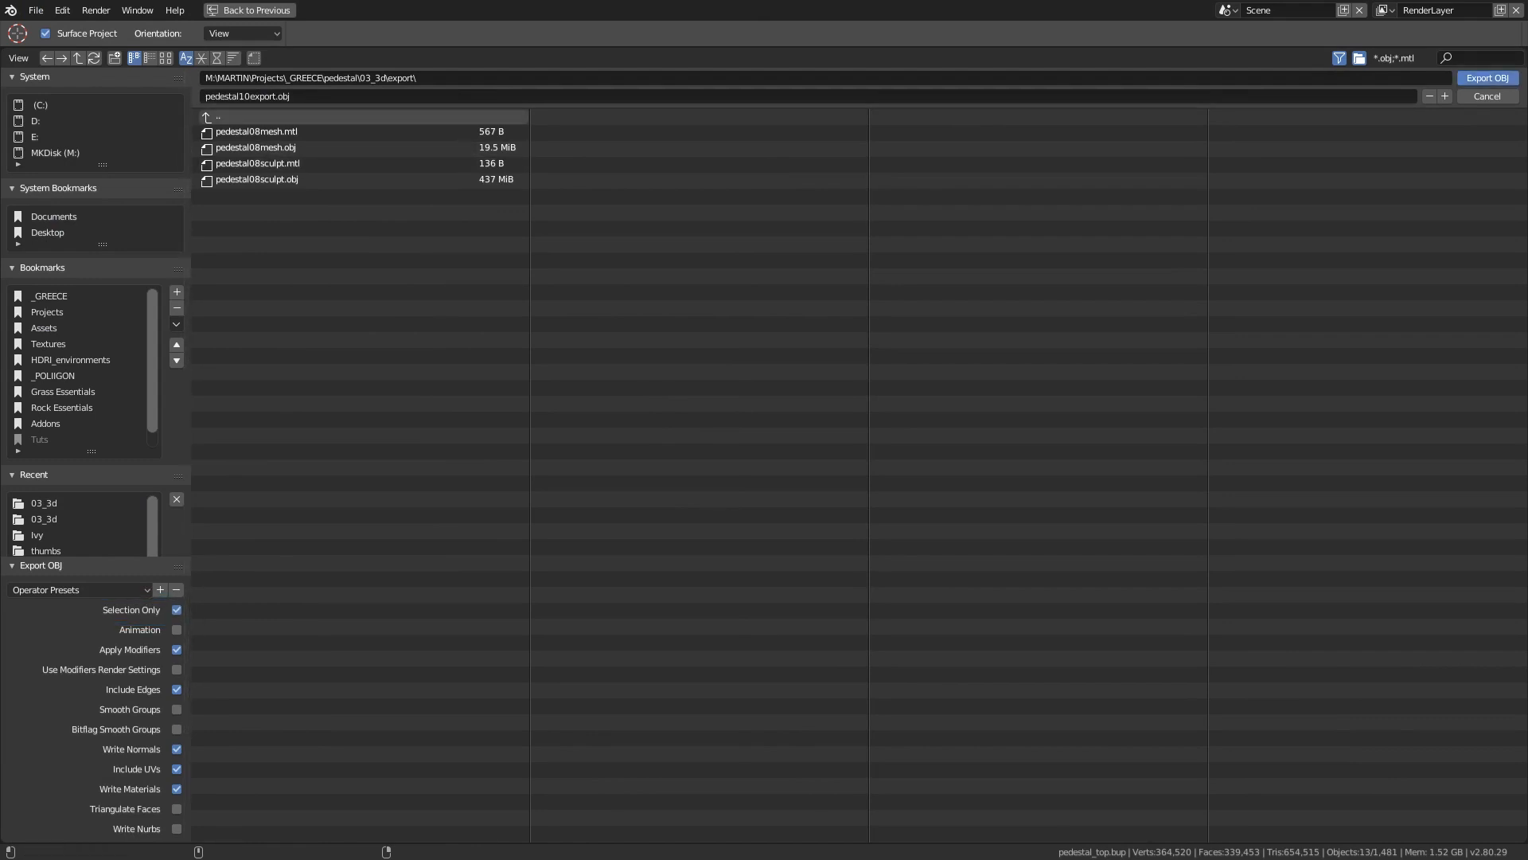
left_click(1488, 77)
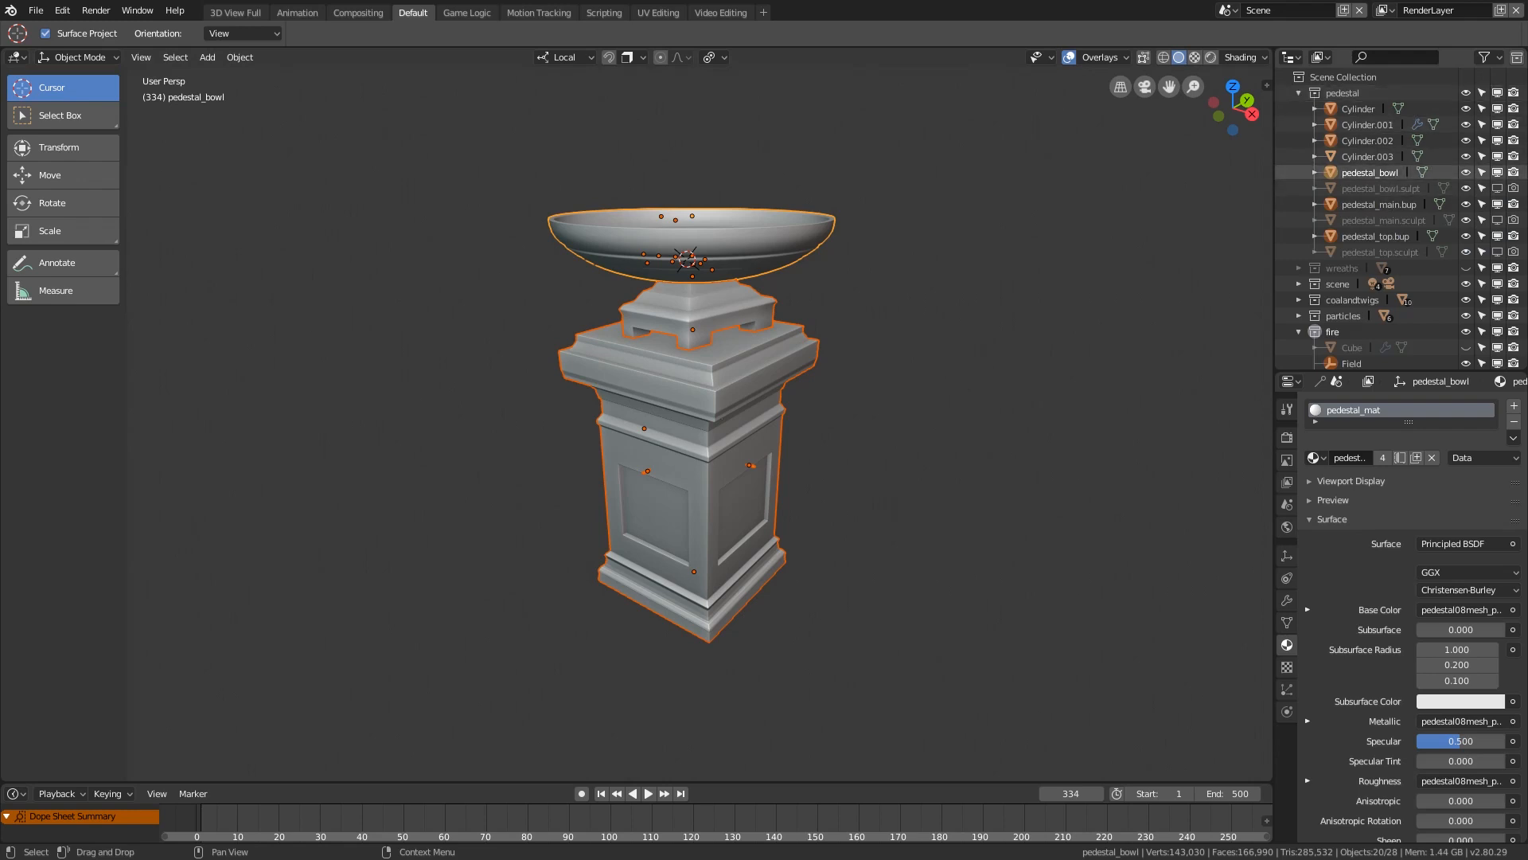
Step: Hide the selected low-poly objects, enable pedestal_bowl.sulpt, pedestal_main.sculpt and pedestal_top.sculpt in the viewport, and select the main sculpt
key("h")
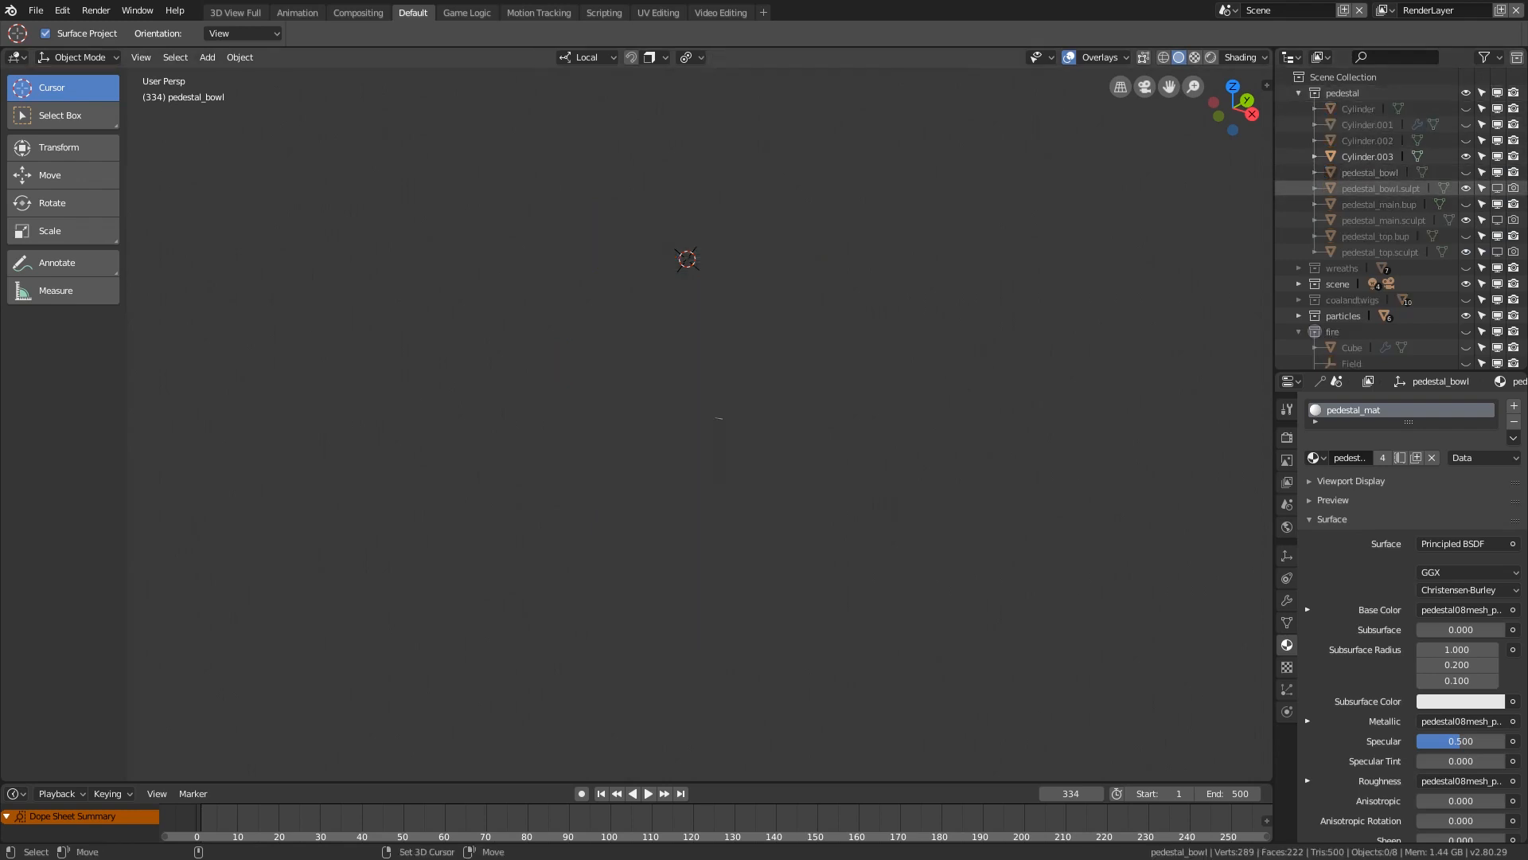
left_click(1381, 189)
left_click(1497, 189)
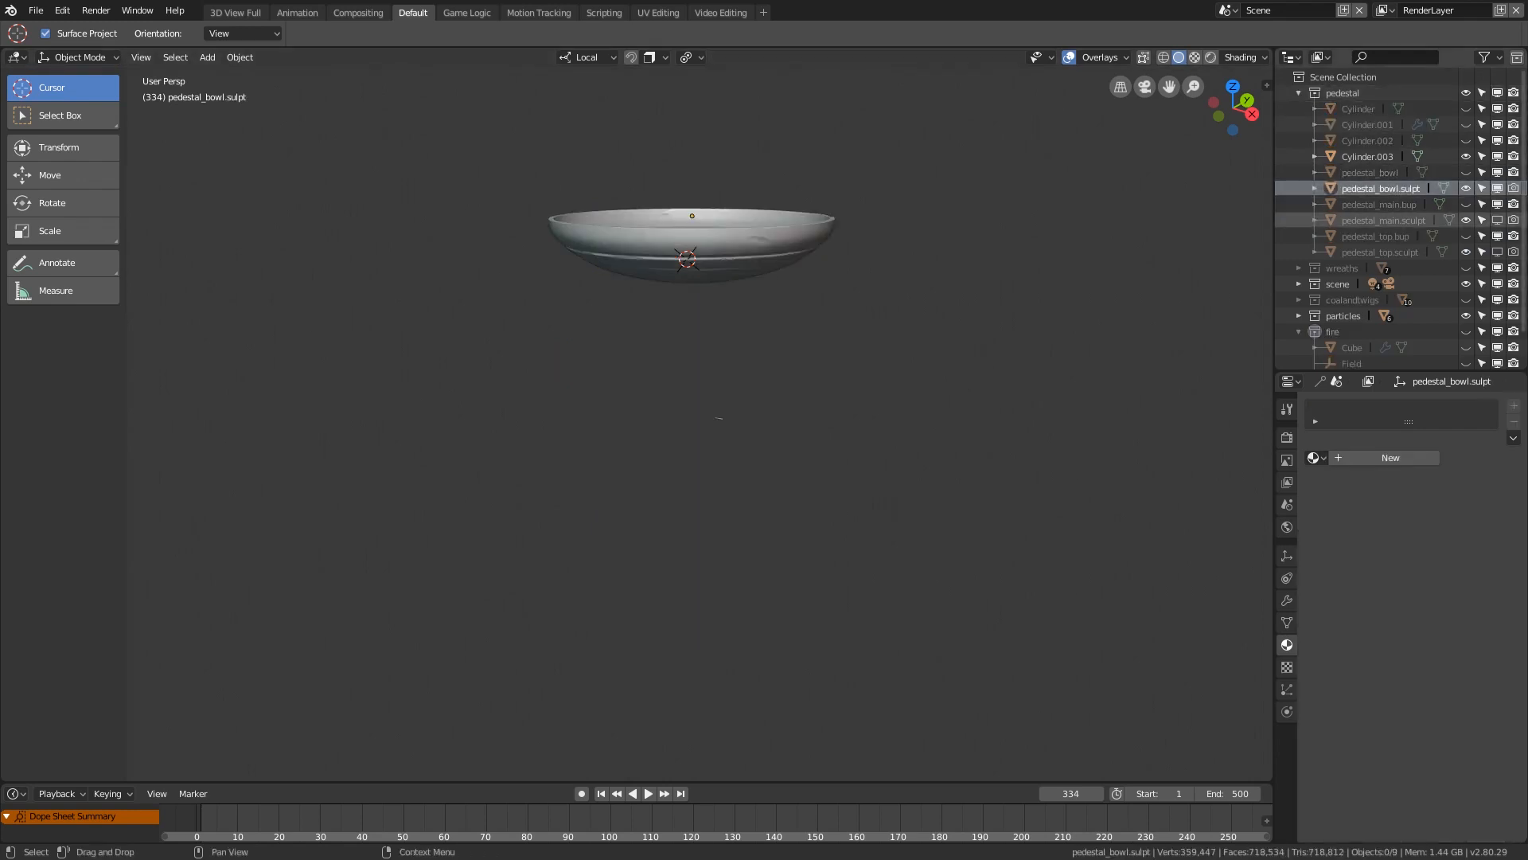
left_click(1498, 220)
left_click(1498, 252)
right_click(721, 398)
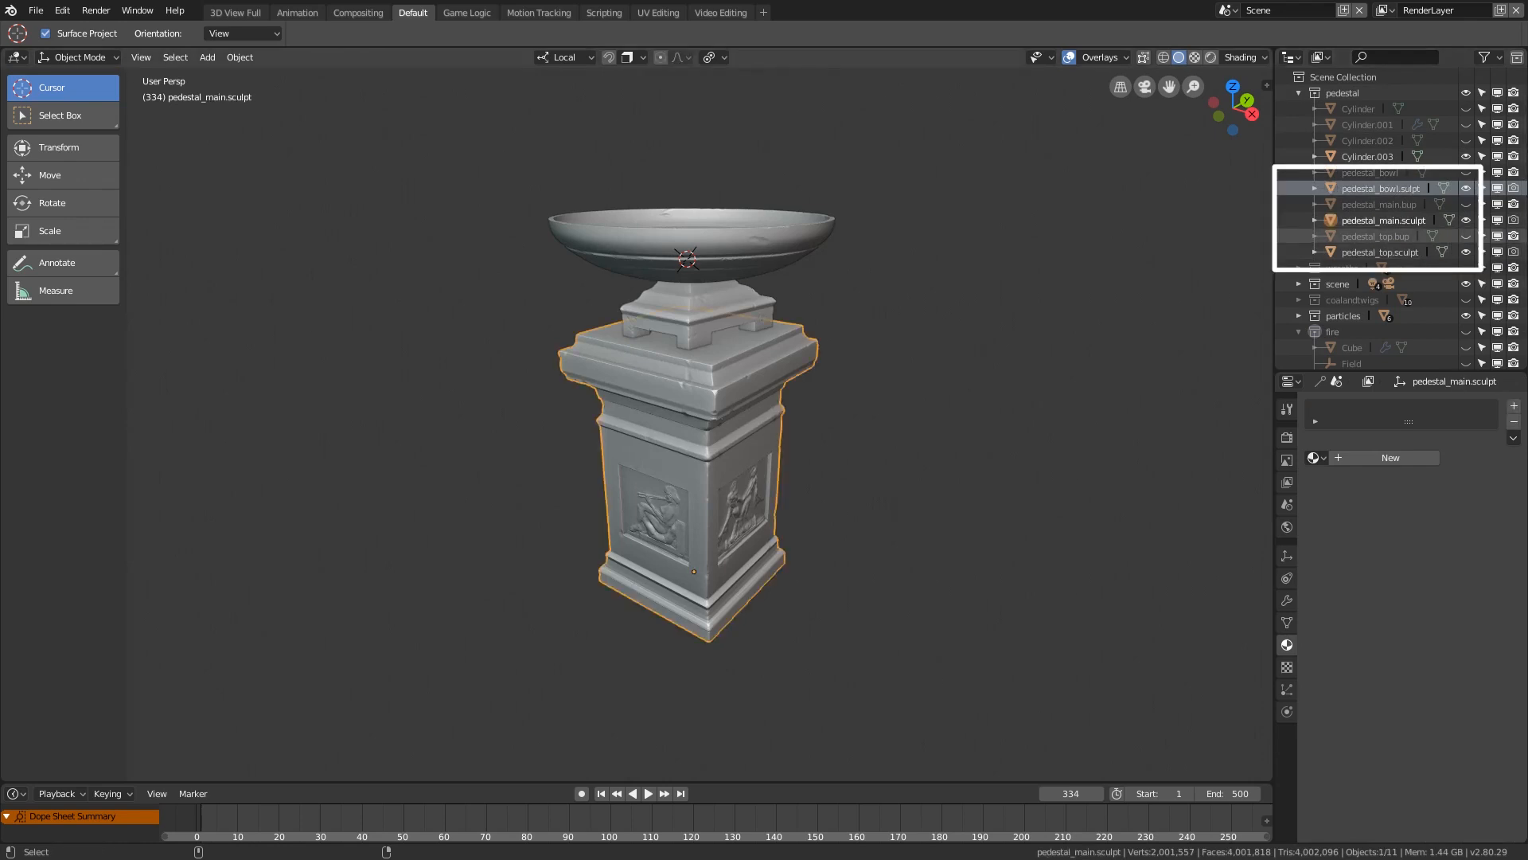
Step: Add the sculpted top and bowl to the selection and export only the selected objects as Wavefront OBJ pedestal10sculpt.obj in the export folder
right_click(701, 309, "shift")
right_click(693, 231, "shift")
left_click(36, 11)
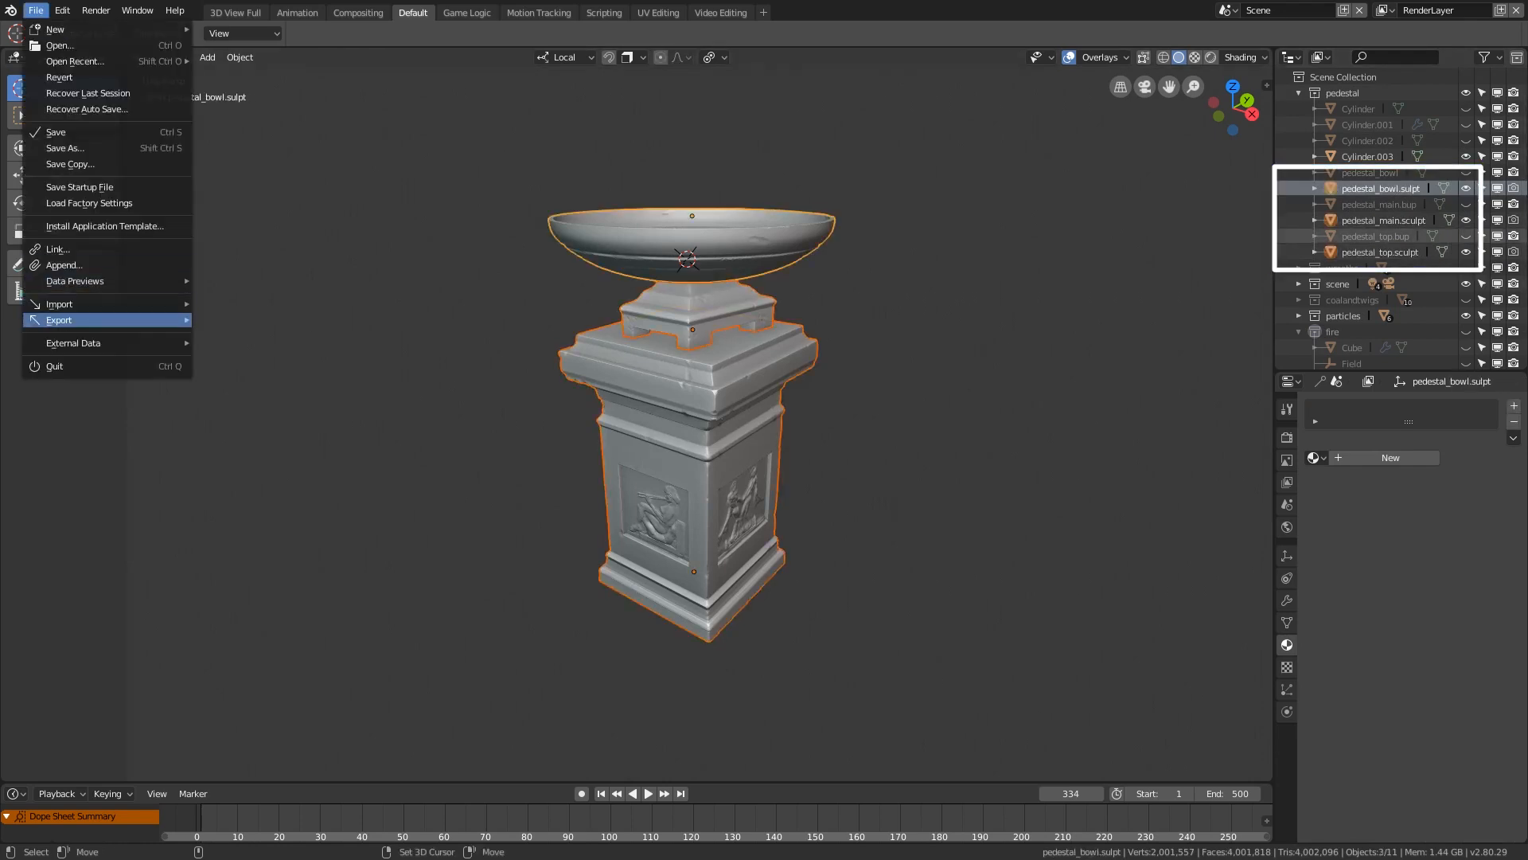
mouse_move(72, 320)
left_click(248, 398)
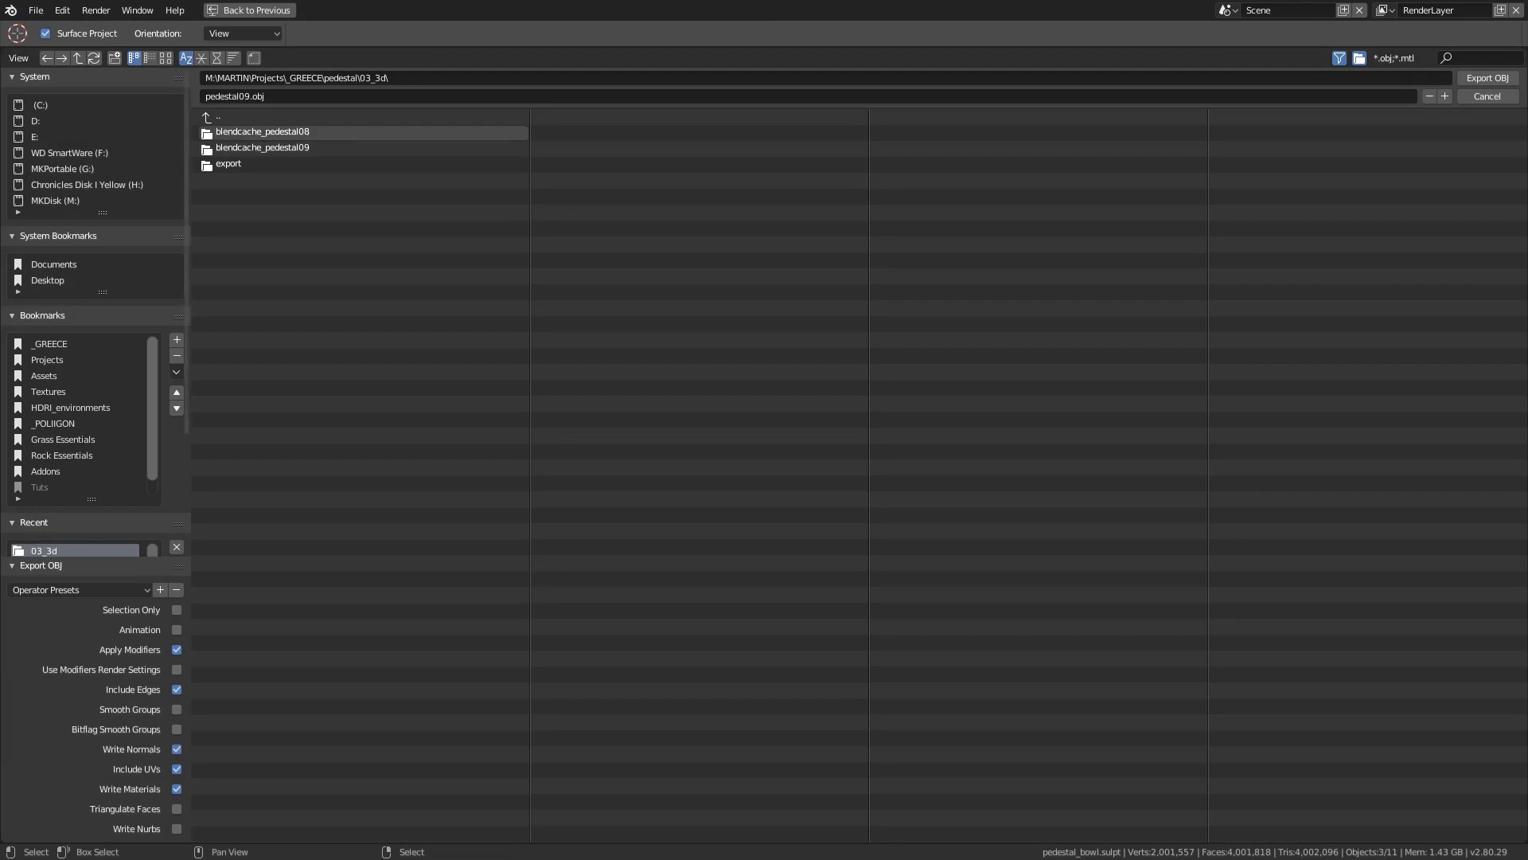
double_click(229, 164)
left_click(257, 226)
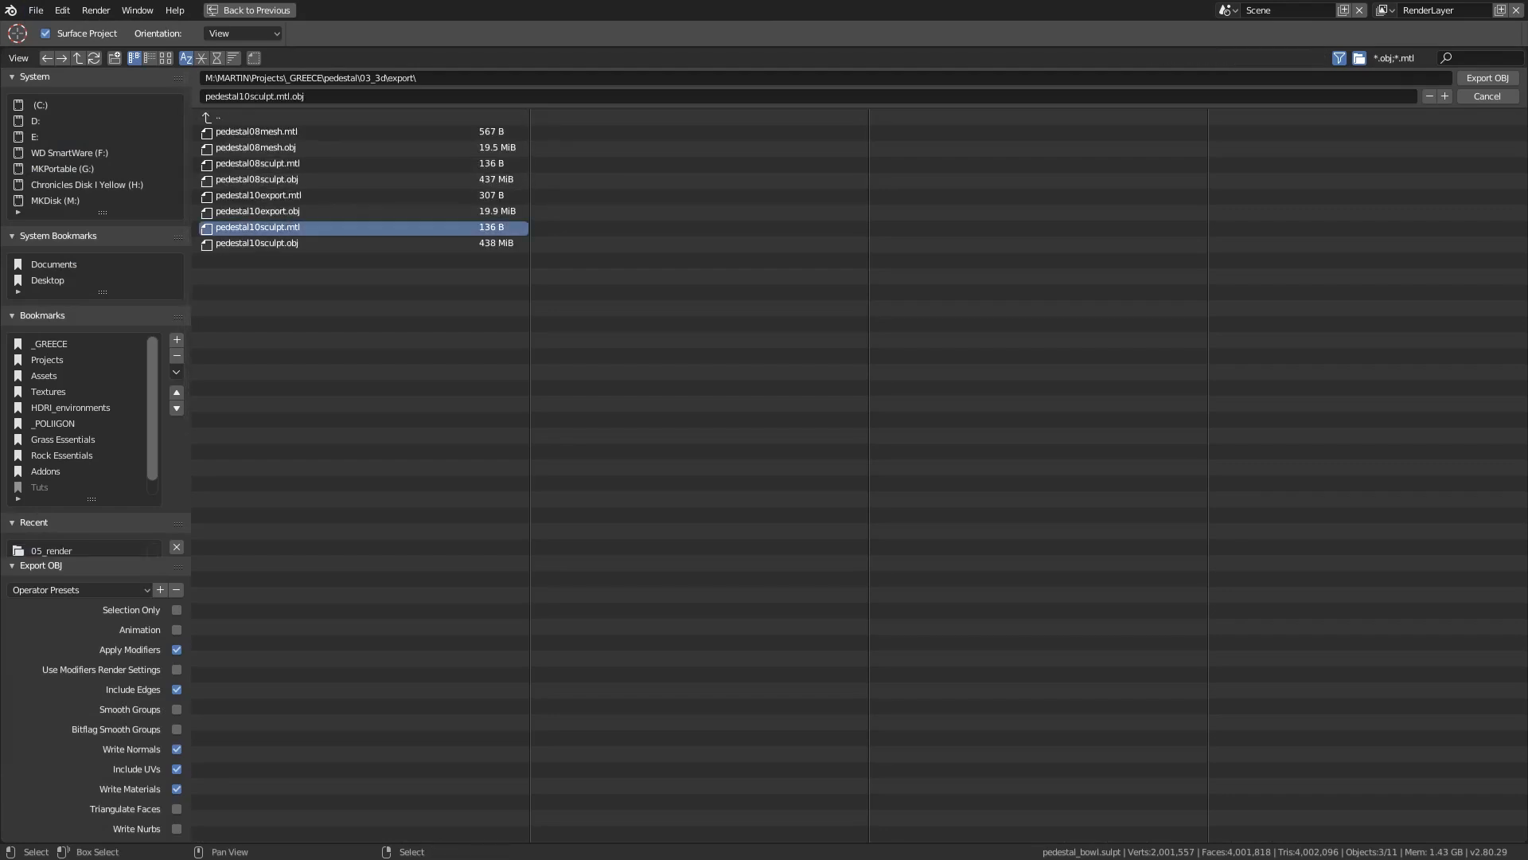
left_click(257, 243)
left_click(176, 610)
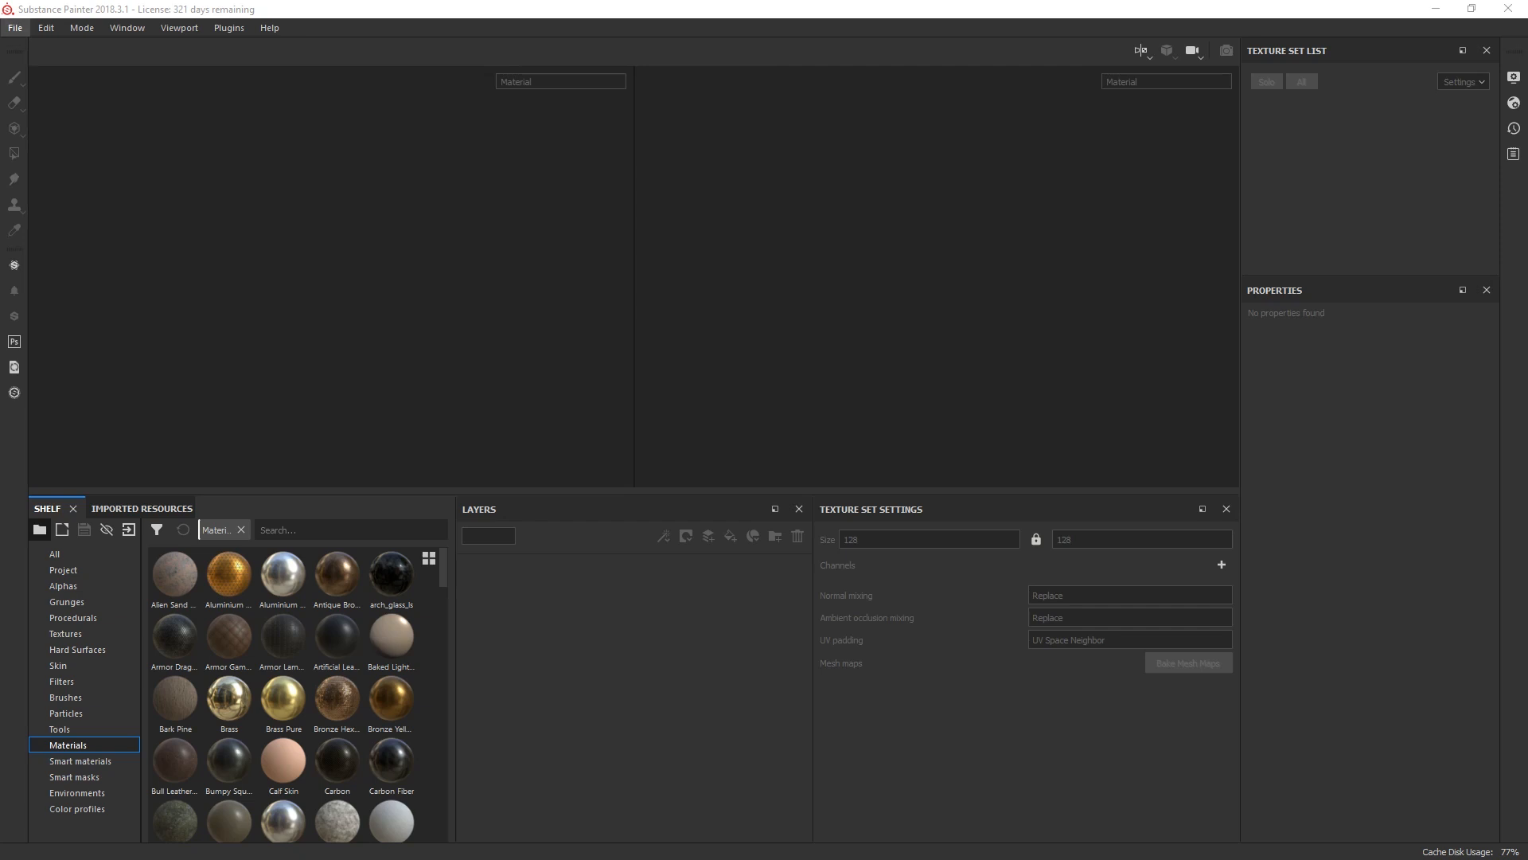
Step: Switch to Substance Painter and set up a new project with 4096 document resolution and the OpenGL normal map format
left_click(15, 28)
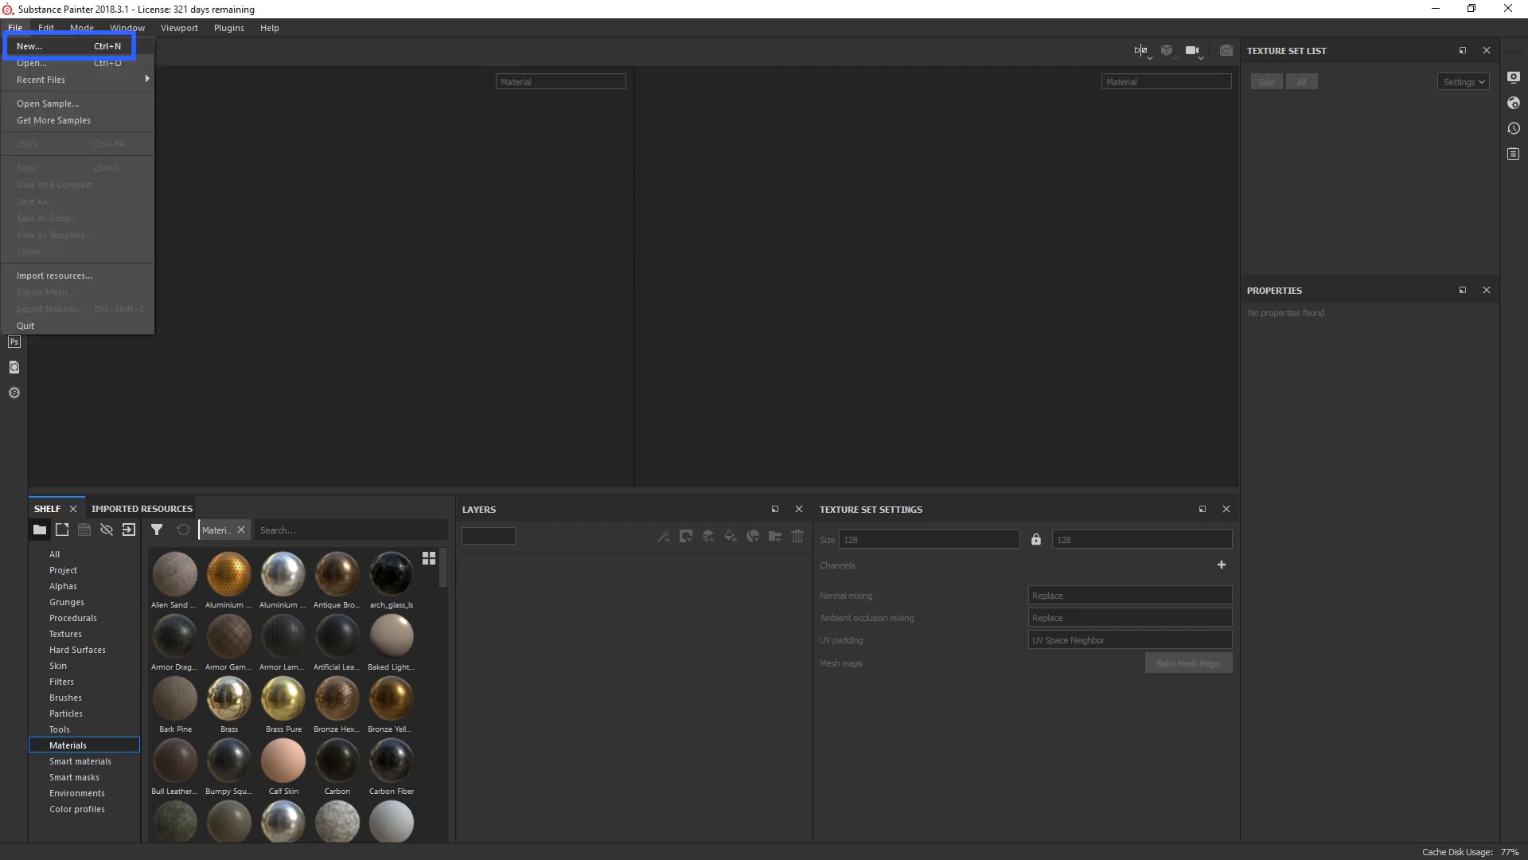
left_click(40, 46)
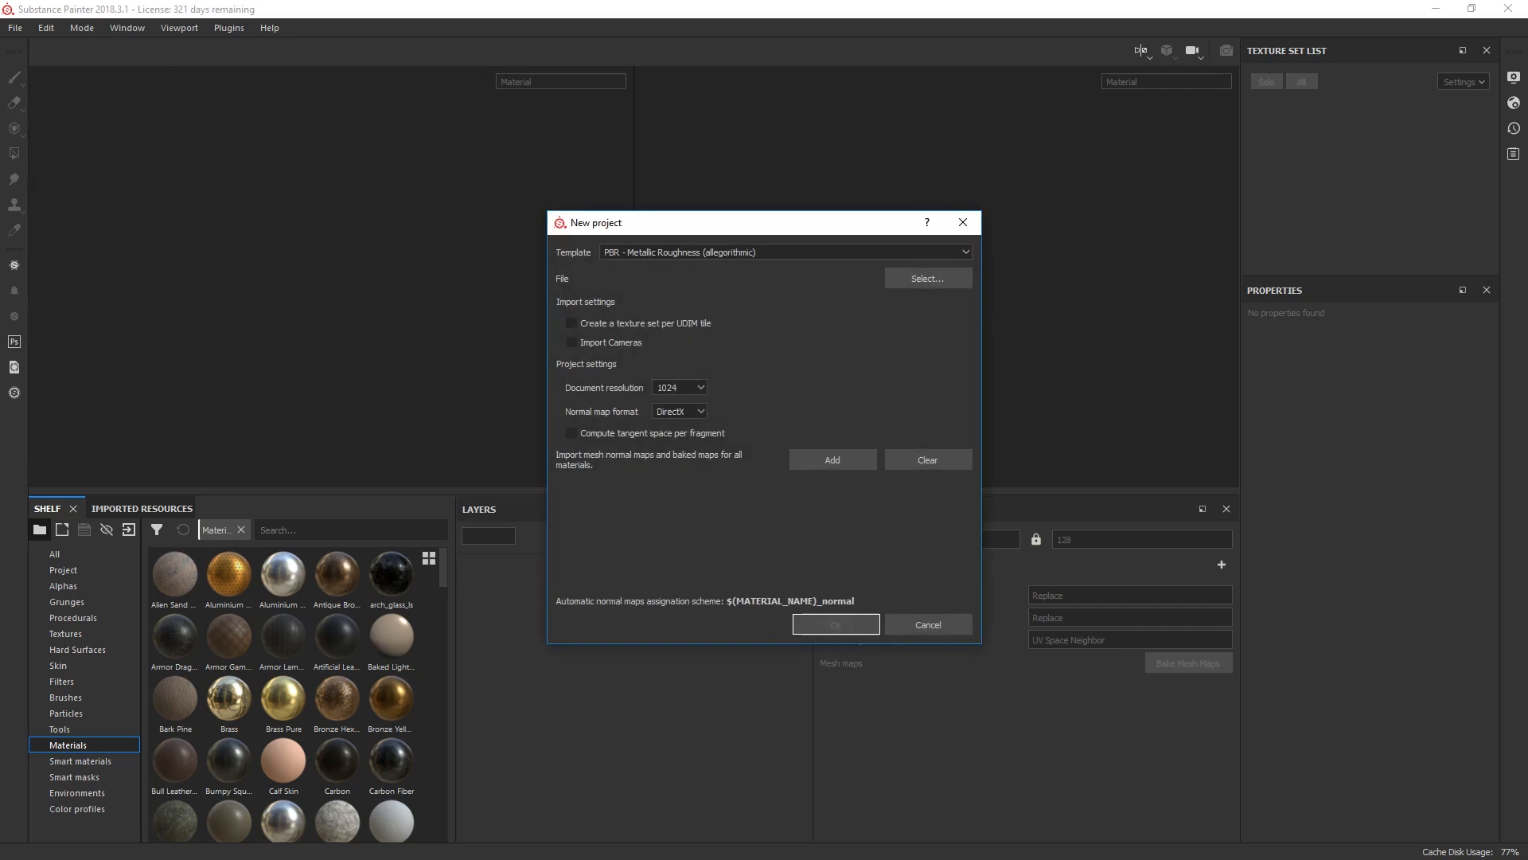
left_click(679, 387)
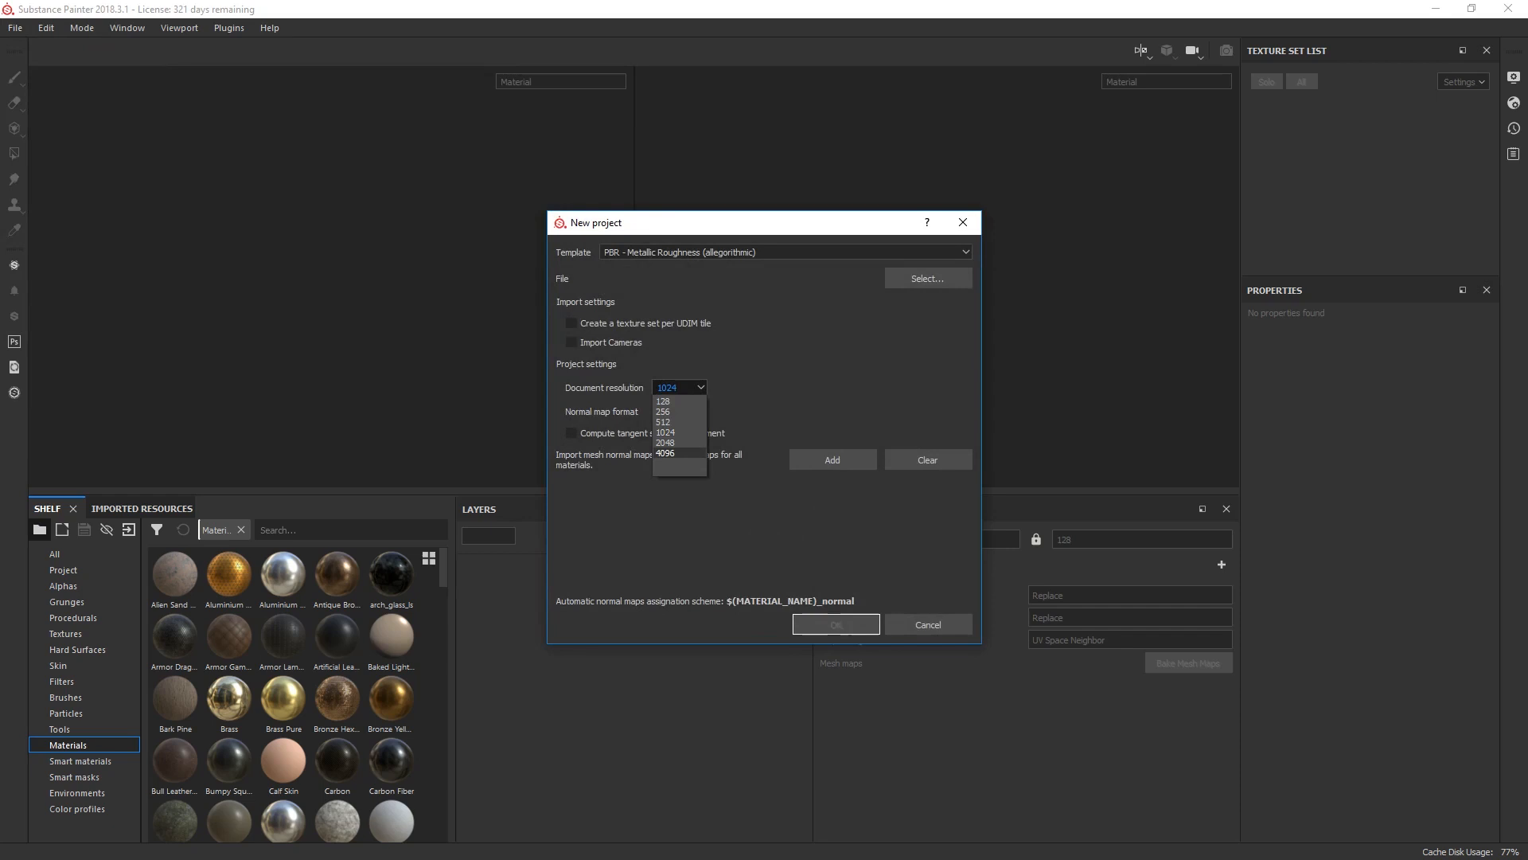
left_click(667, 453)
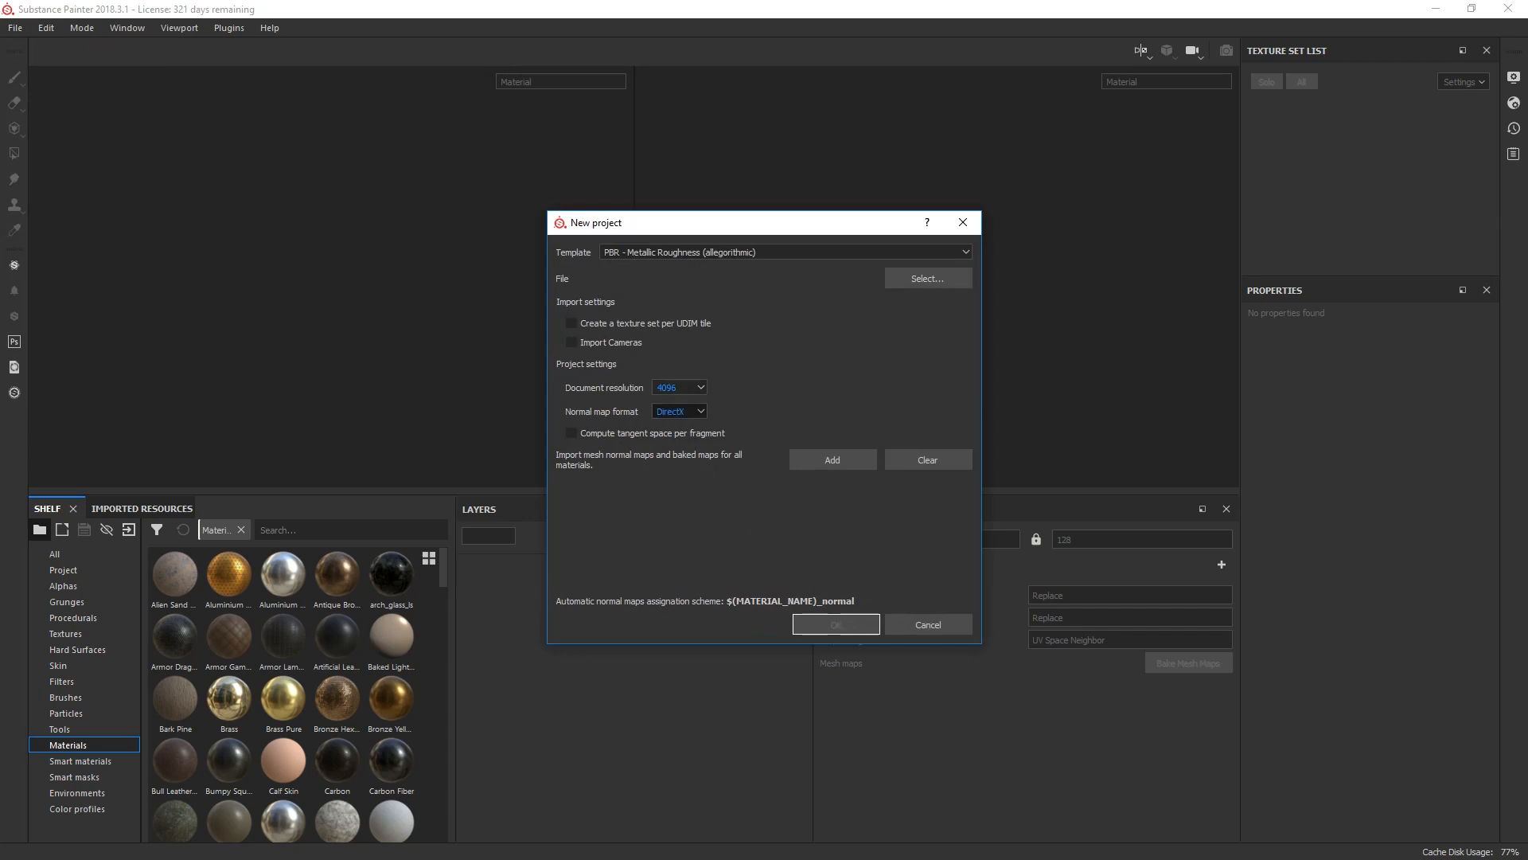
left_click(679, 410)
left_click(671, 435)
Step: Choose pedestal10export as the project's mesh file and create the project
left_click(928, 278)
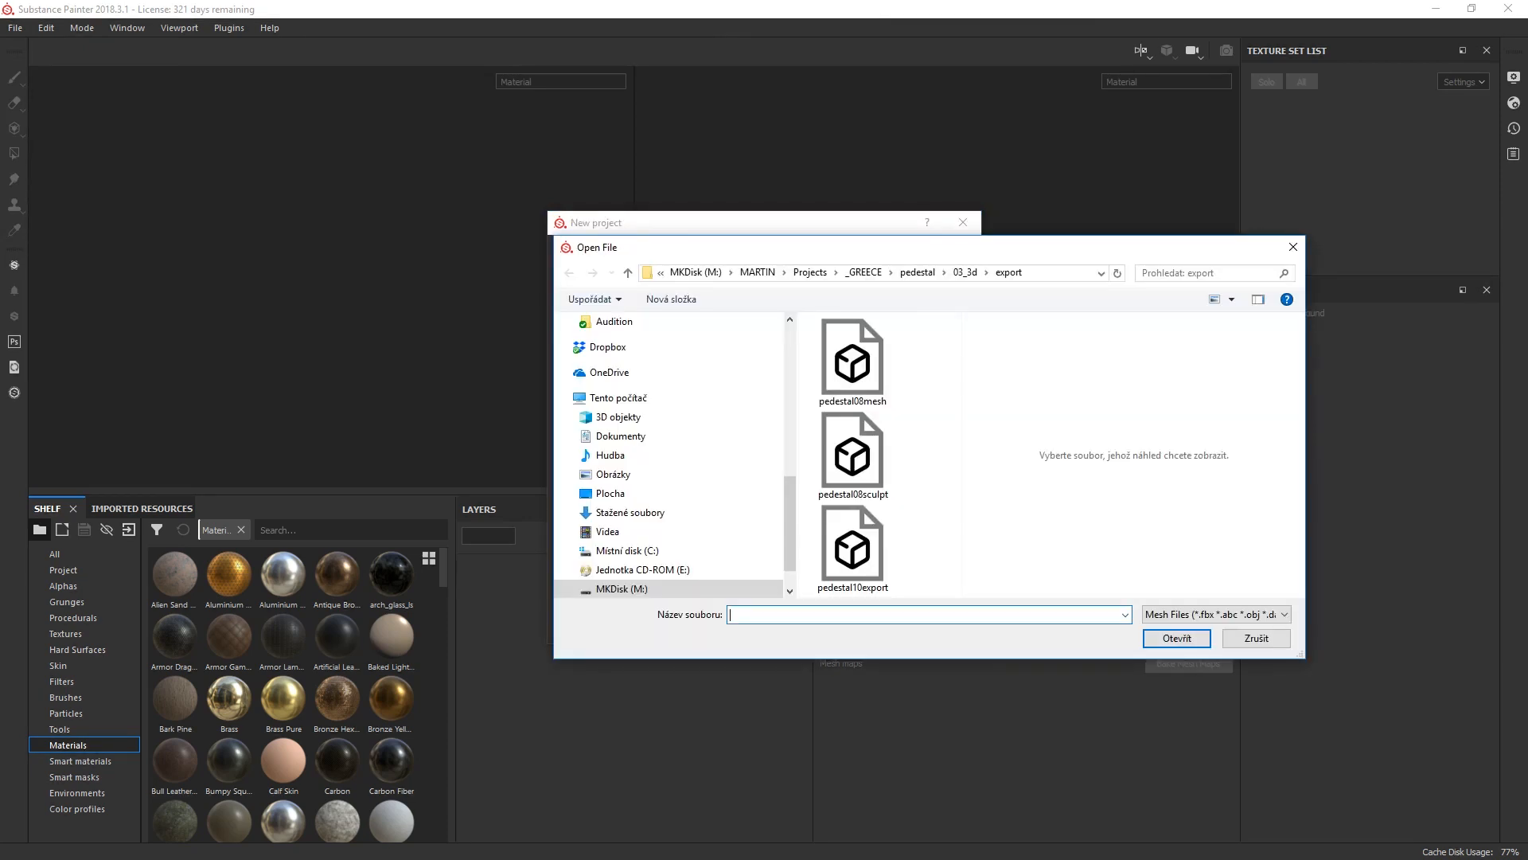
left_click(854, 549)
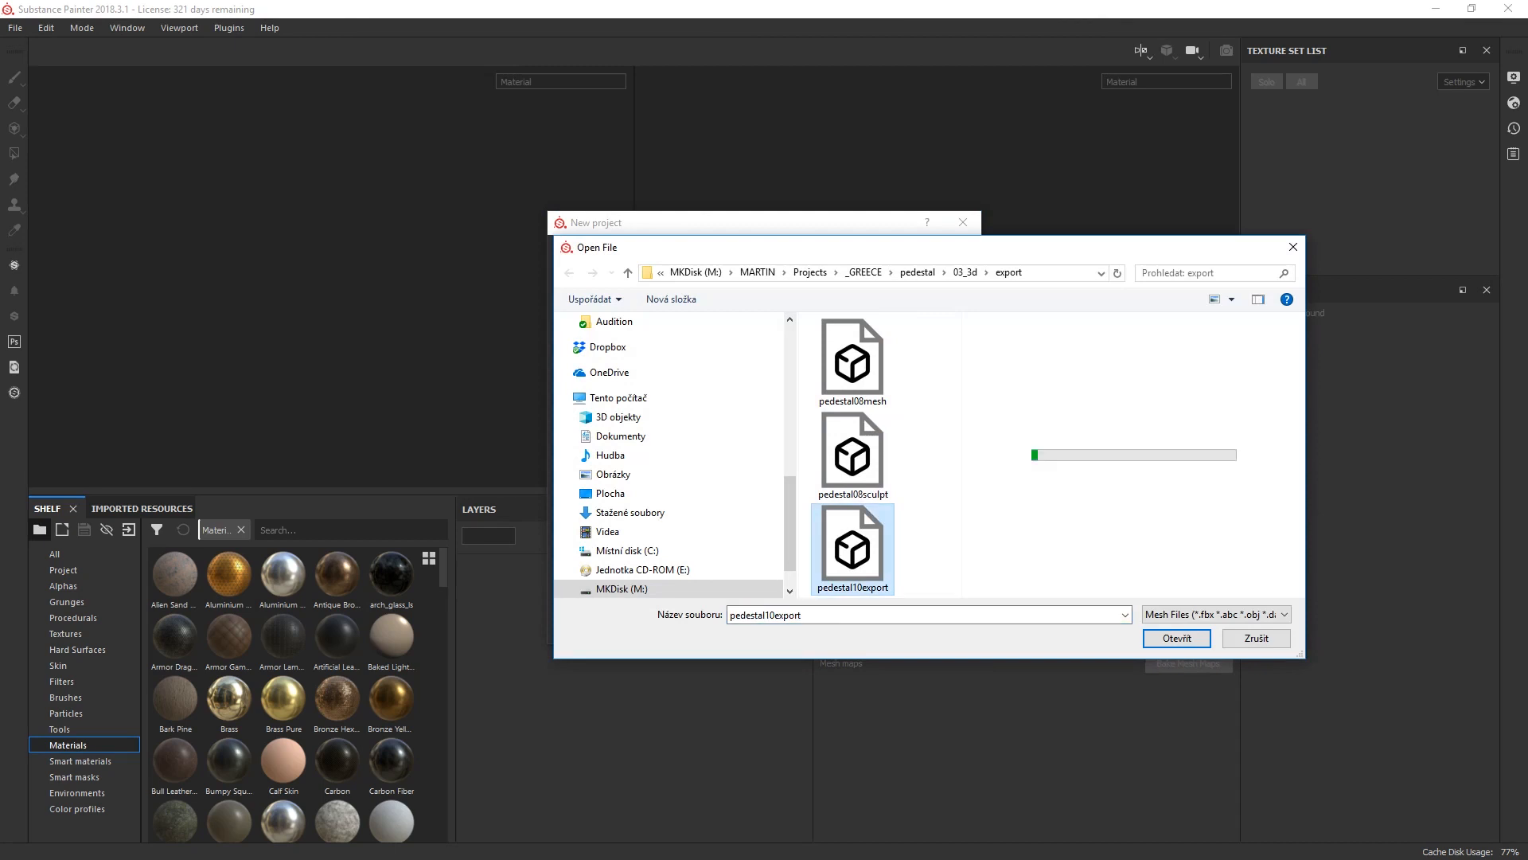
left_click(1176, 637)
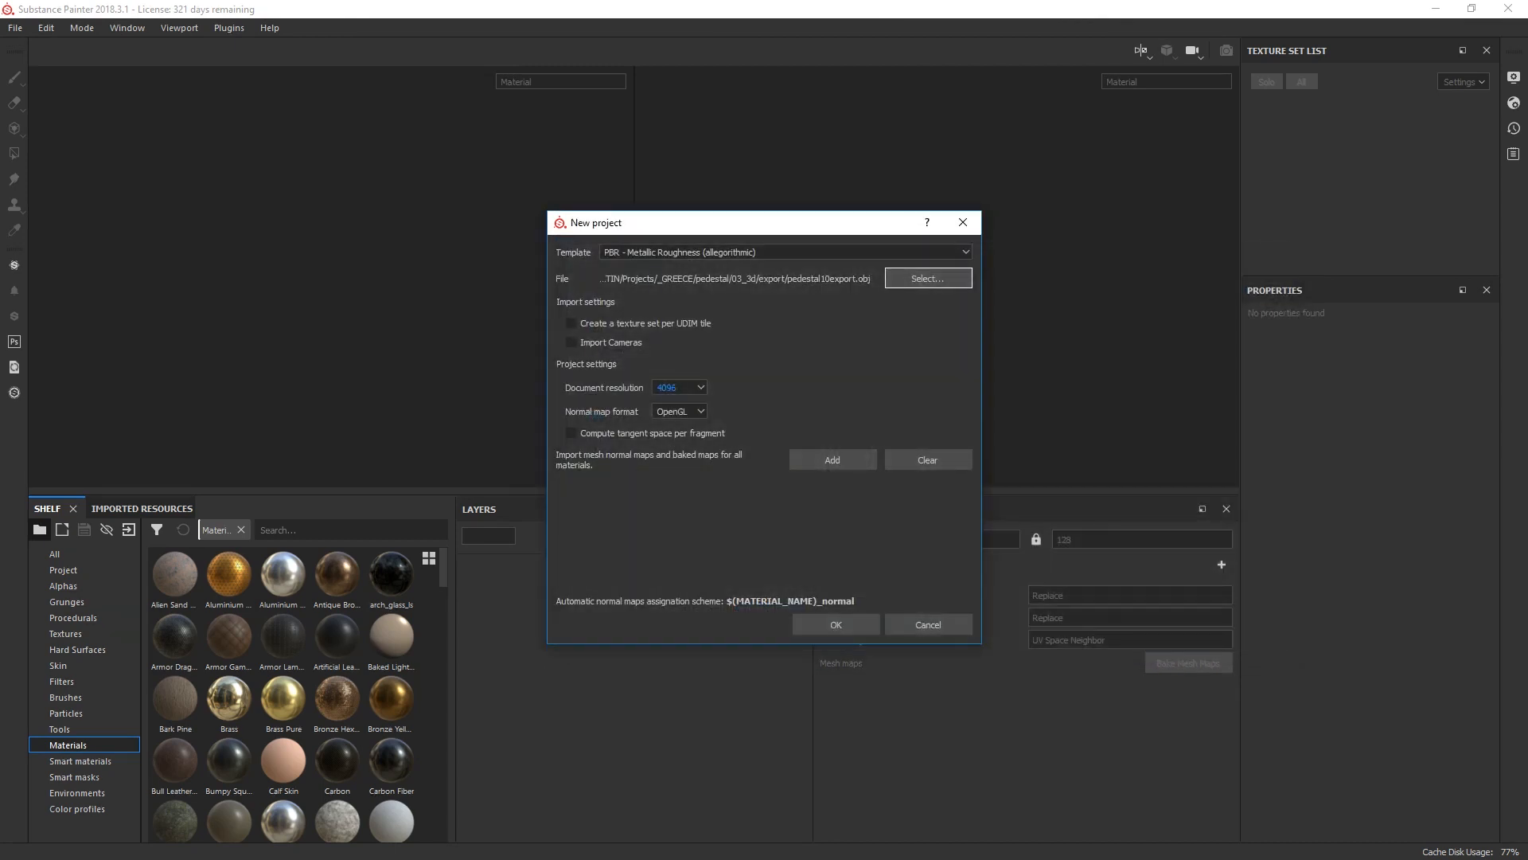
left_click(836, 624)
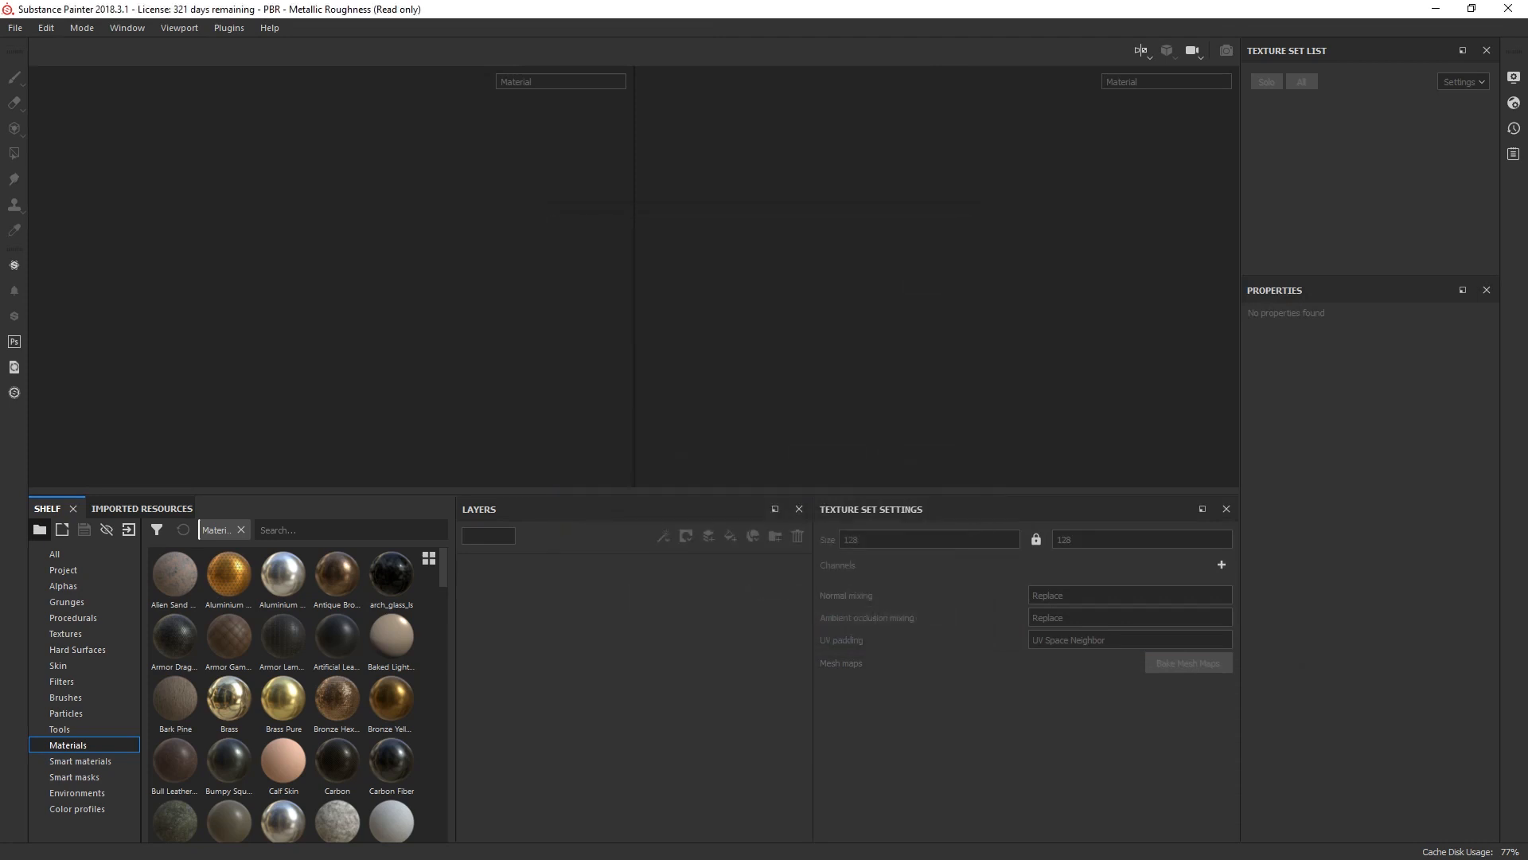
Step: Examine the imported pedestal mesh from several angles, looking closely at the underside of the bowl
scroll(470, 267, "down", 4)
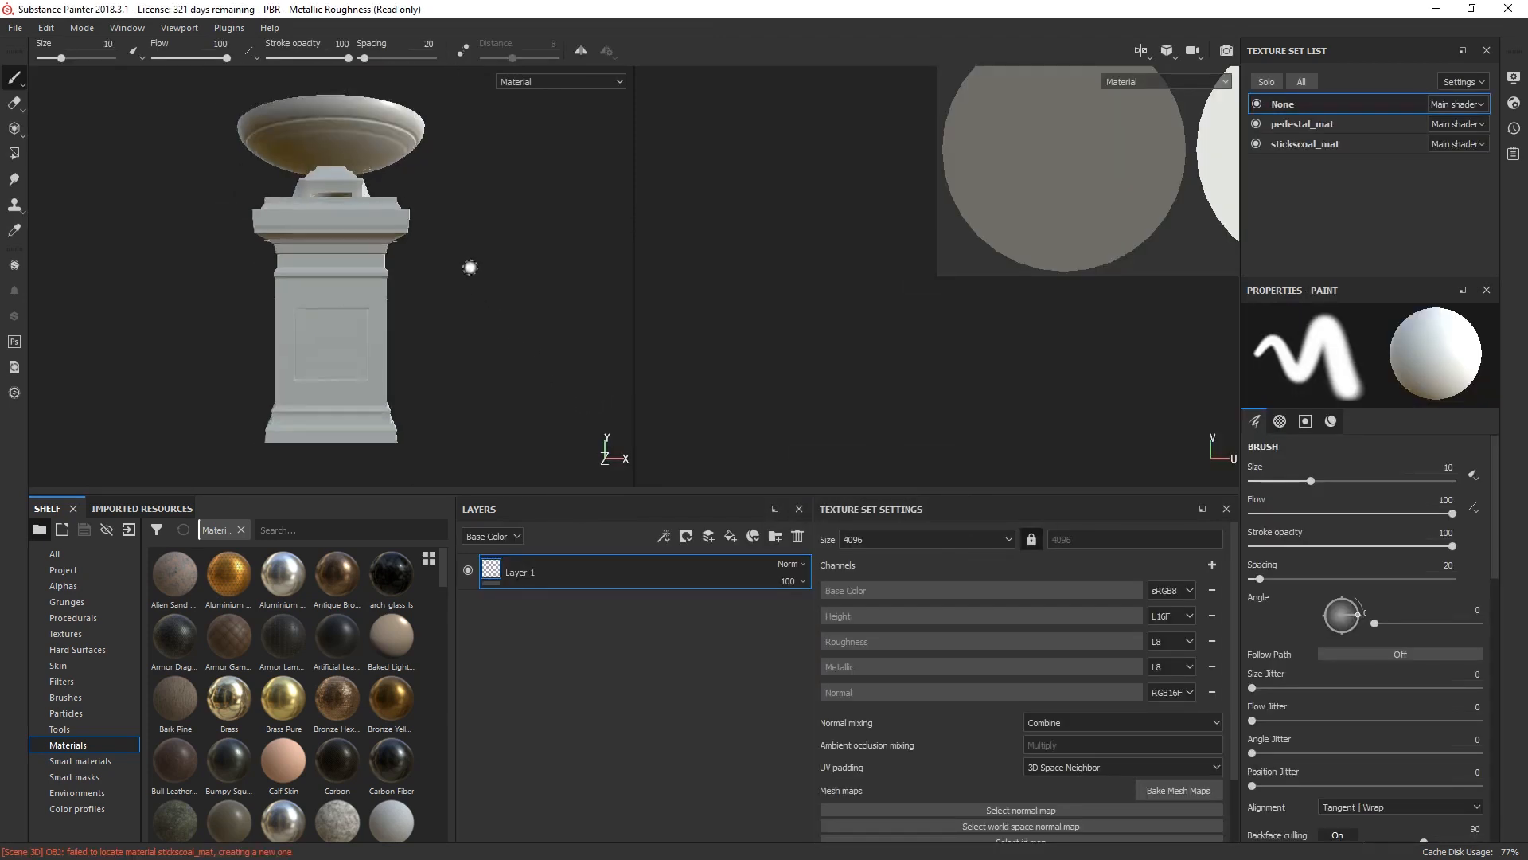
scroll(470, 267, "up", 4)
left_click_drag(540, 297, 456, 312, "alt")
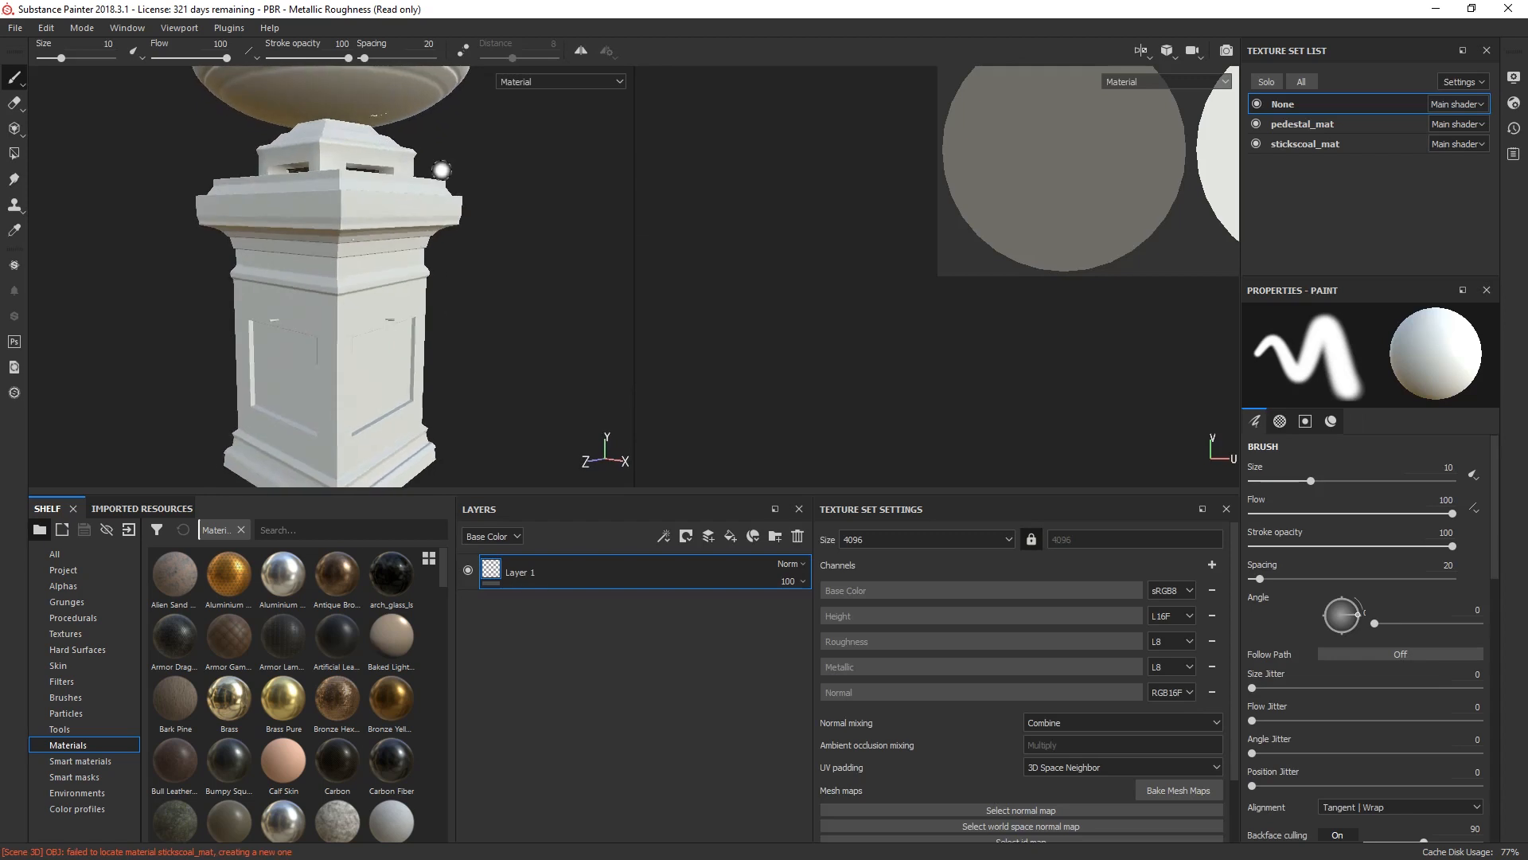
middle_click_drag(440, 168, 405, 297, "alt")
scroll(392, 254, "up", 5)
left_click_drag(391, 252, 426, 199, "alt")
middle_click_drag(430, 195, 460, 348, "alt")
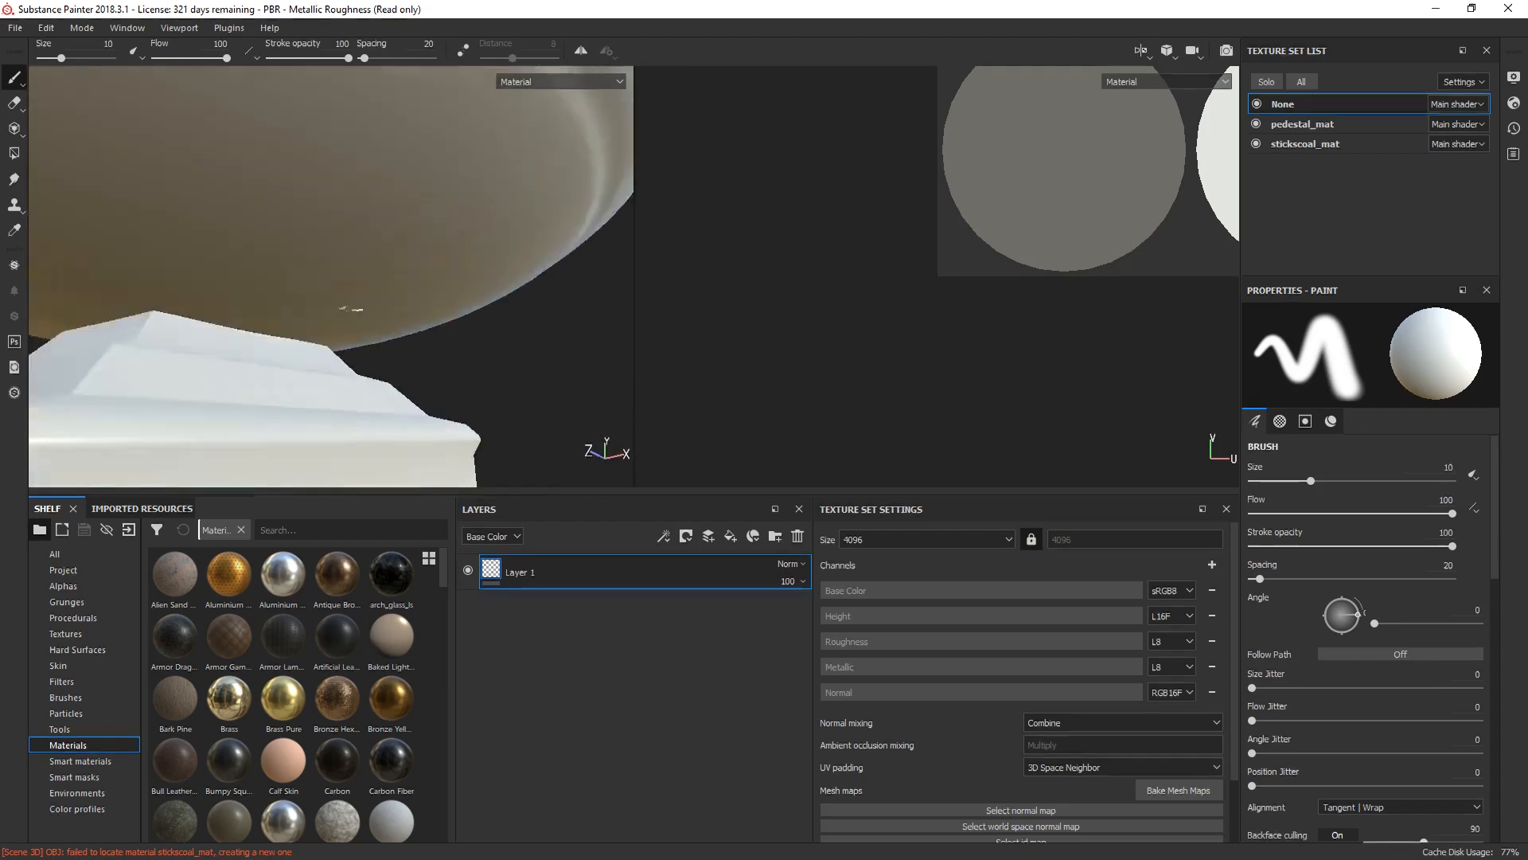
scroll(460, 348, "up", 4)
left_click_drag(460, 348, 453, 295, "alt")
middle_click_drag(411, 380, 418, 226, "alt")
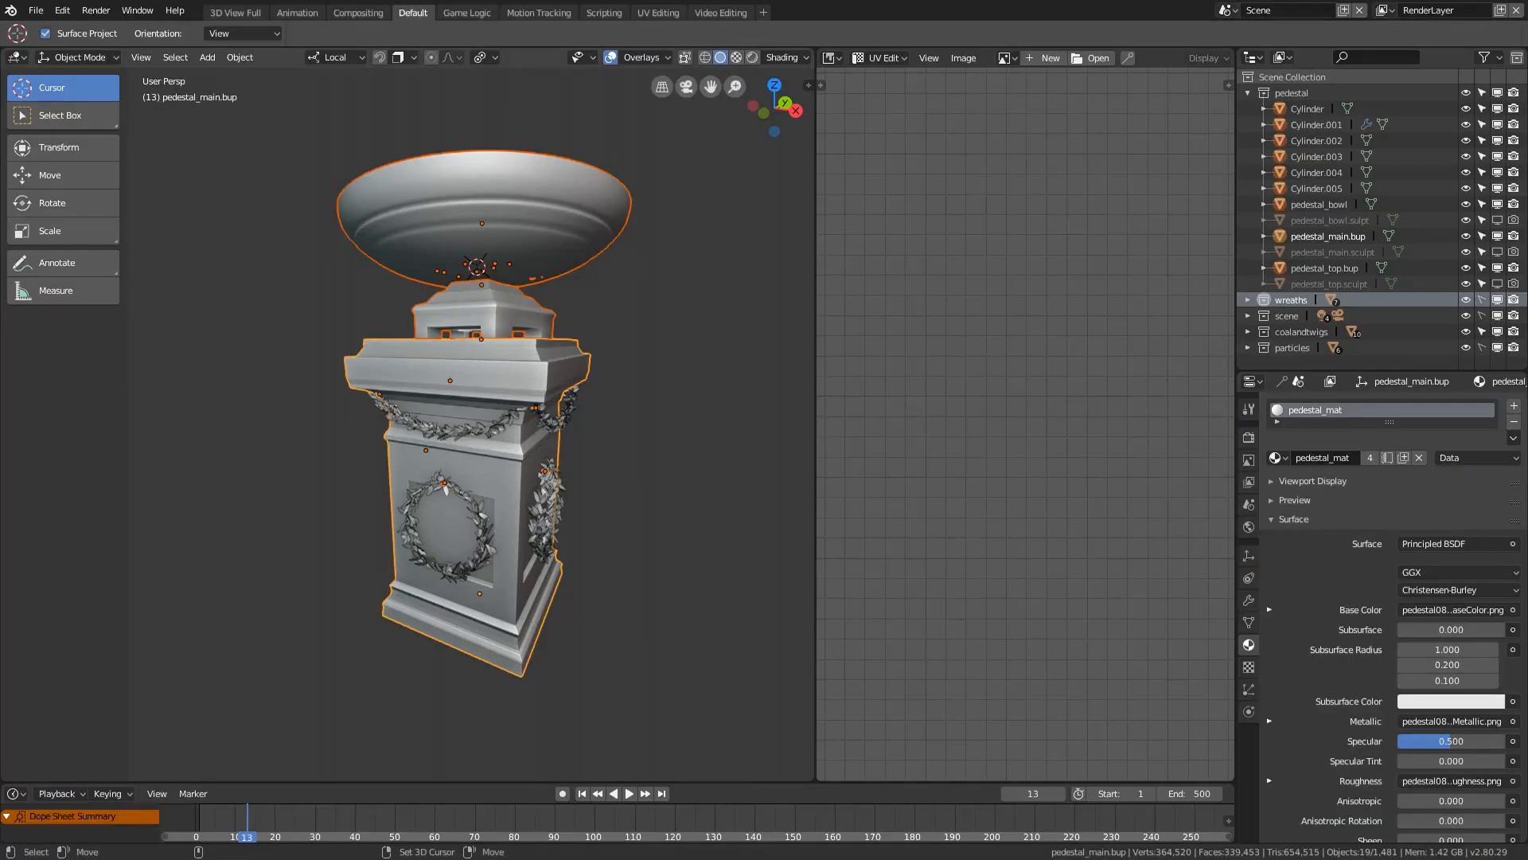
Step: Switch to Blender and export the selected pedestal, coal and branches again as a Wavefront OBJ
scroll(470, 422, "up", 5)
middle_click_drag(470, 358, 470, 477)
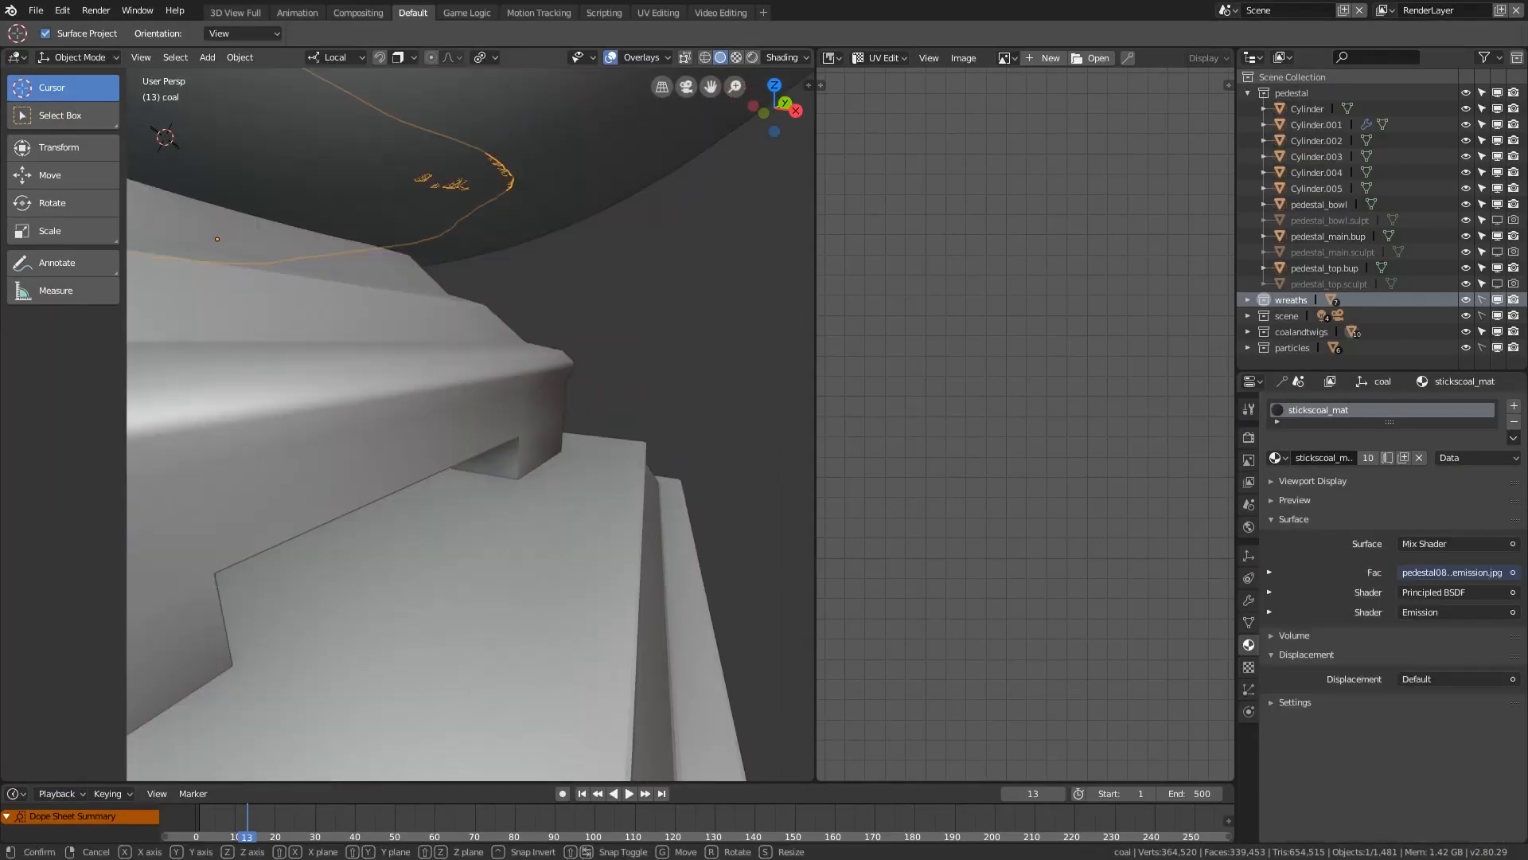
key("g")
key("z")
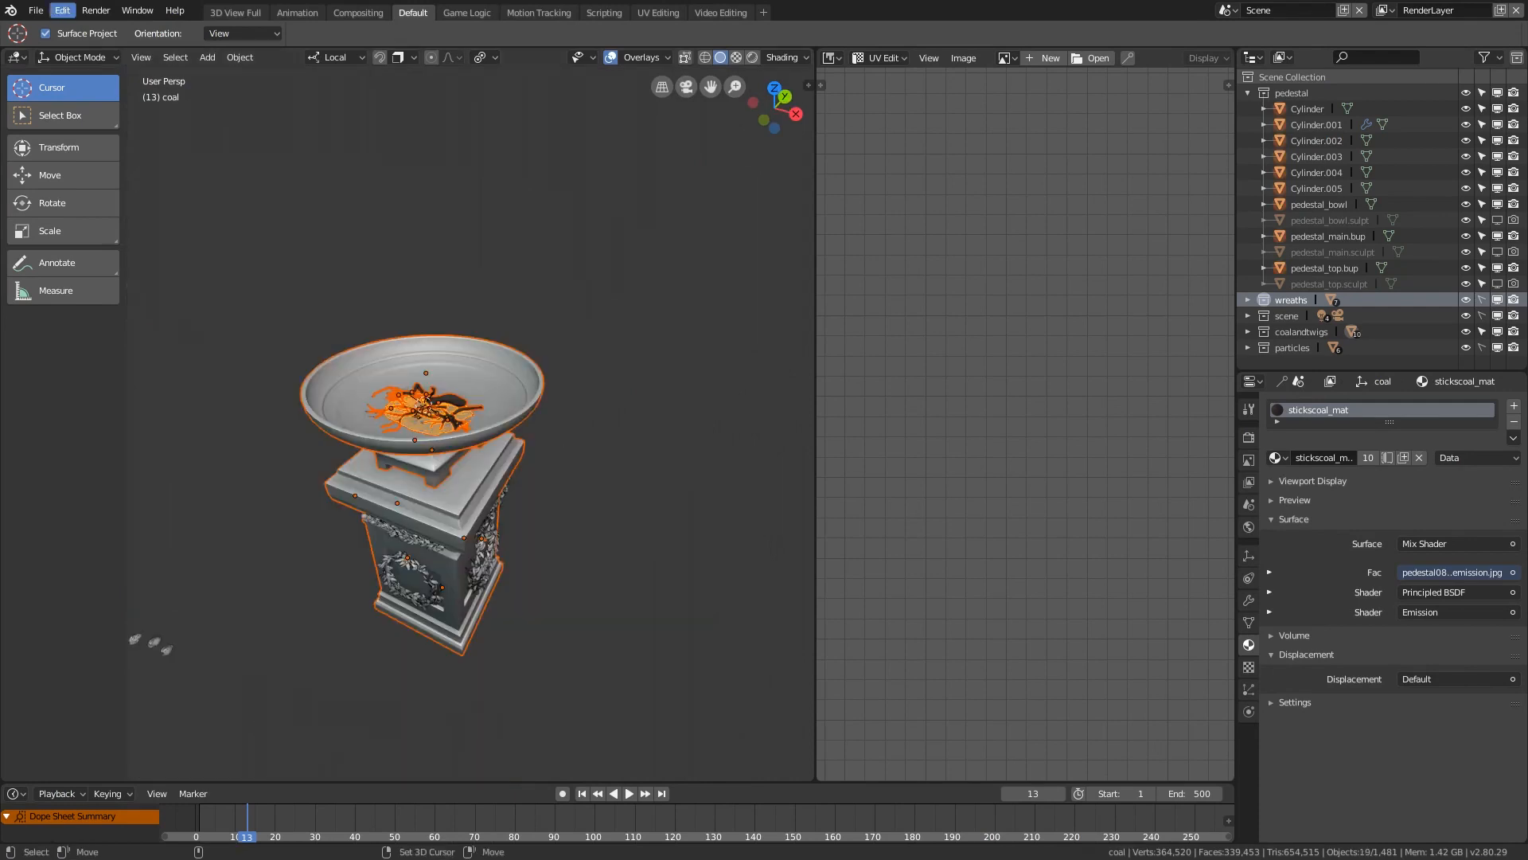
left_click(36, 11)
mouse_move(159, 320)
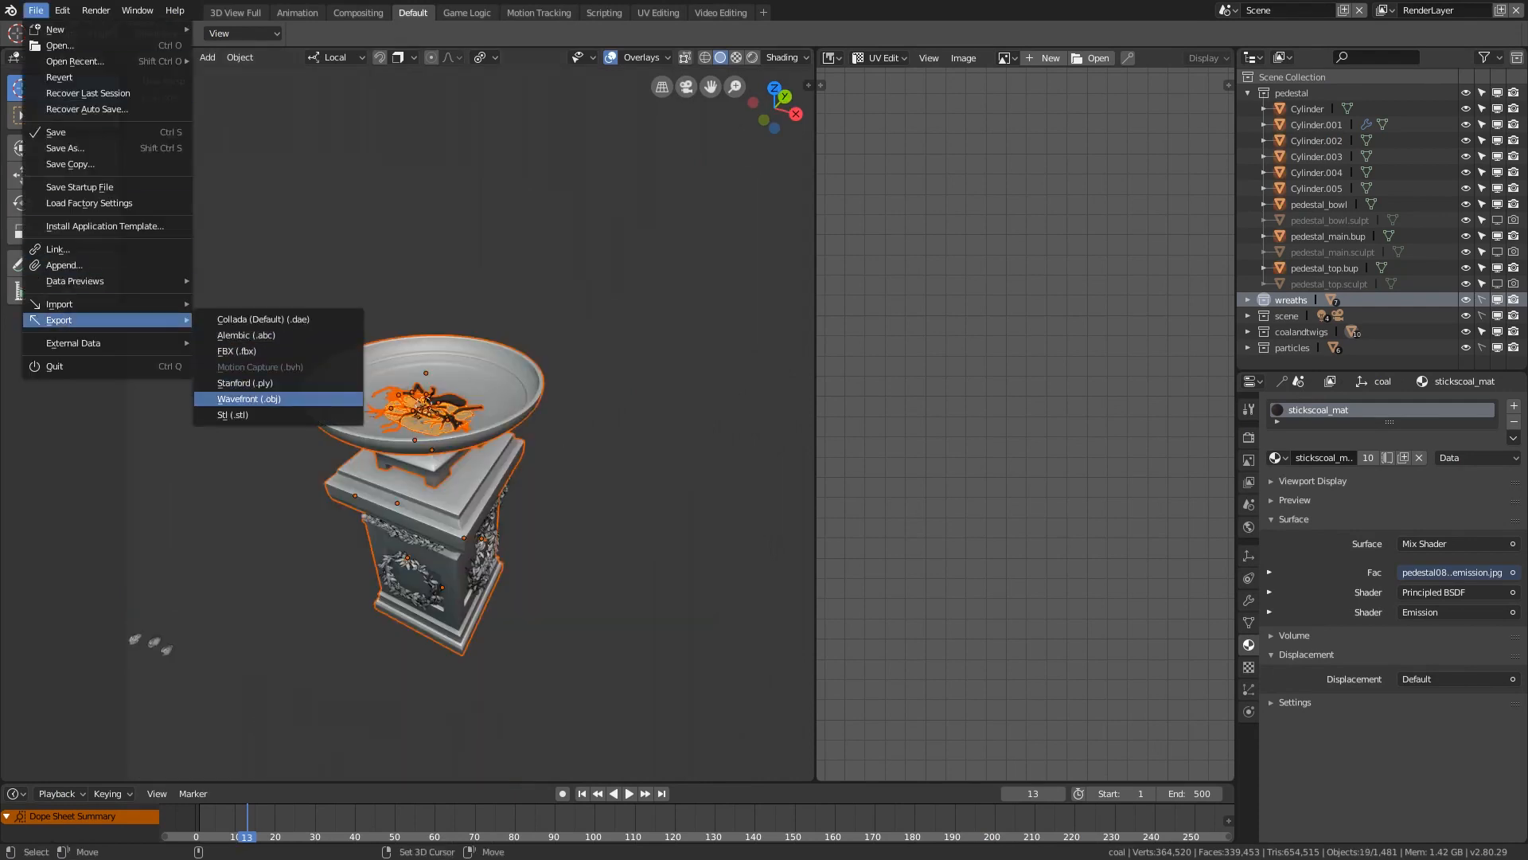
left_click(255, 398)
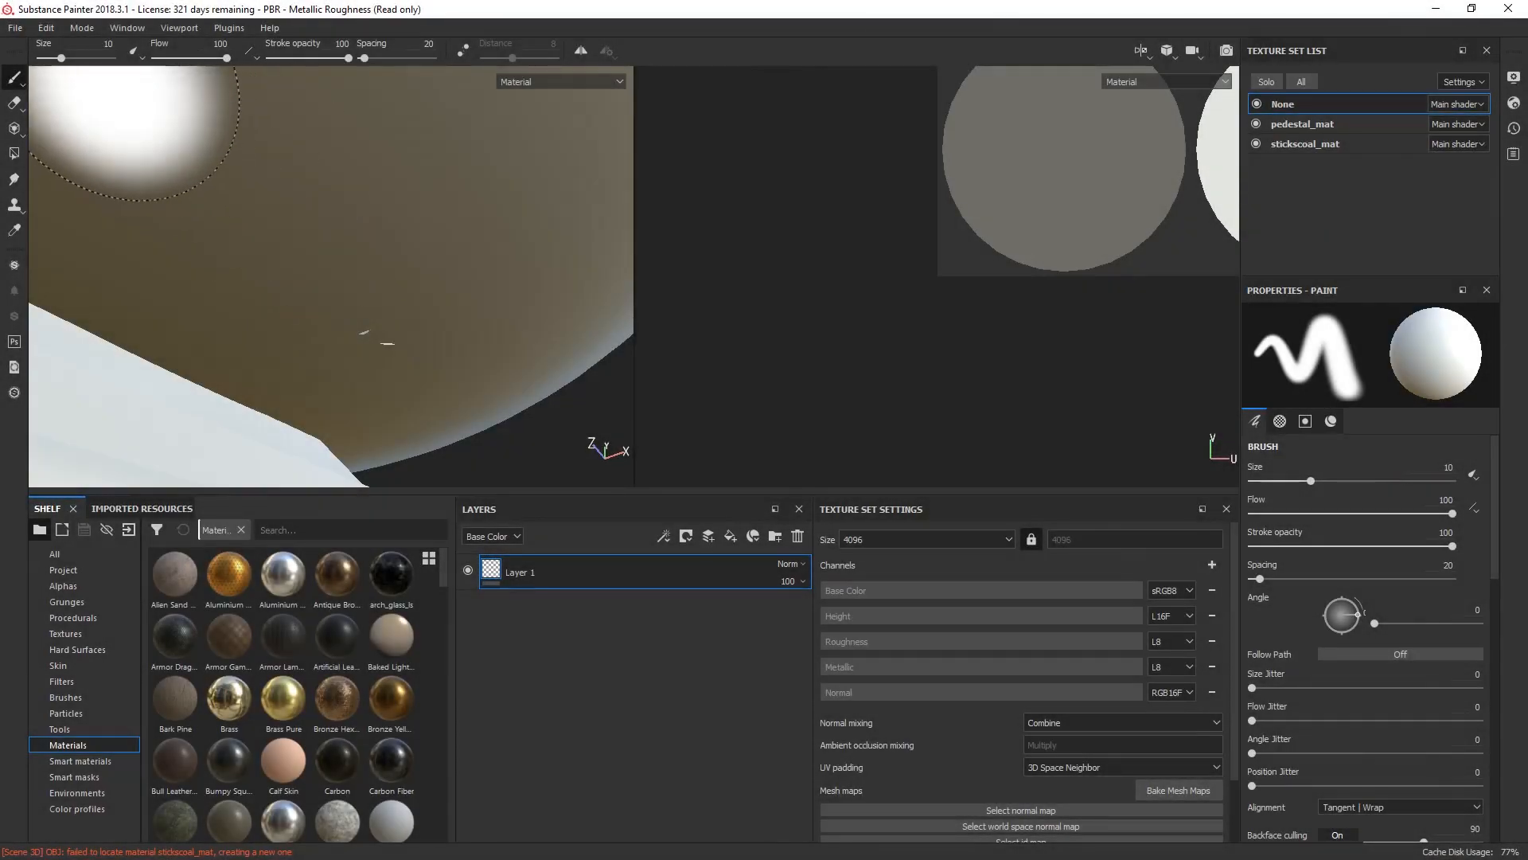
Step: Switch to Substance Painter and reload pedestal10export.obj as the project mesh in the project configuration, preserving stroke positions
left_click(46, 27)
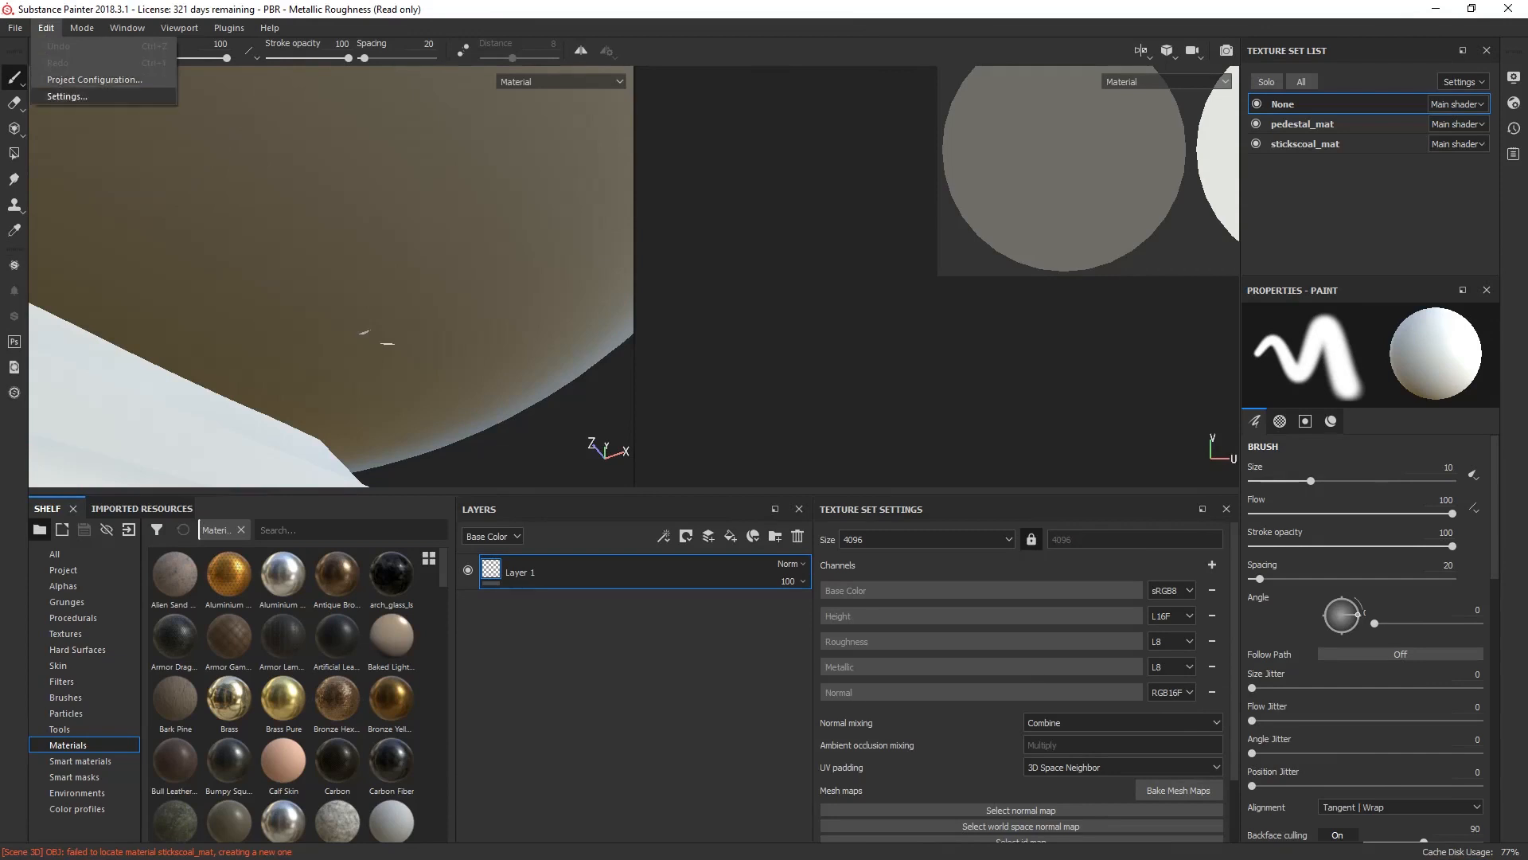
left_click(79, 75)
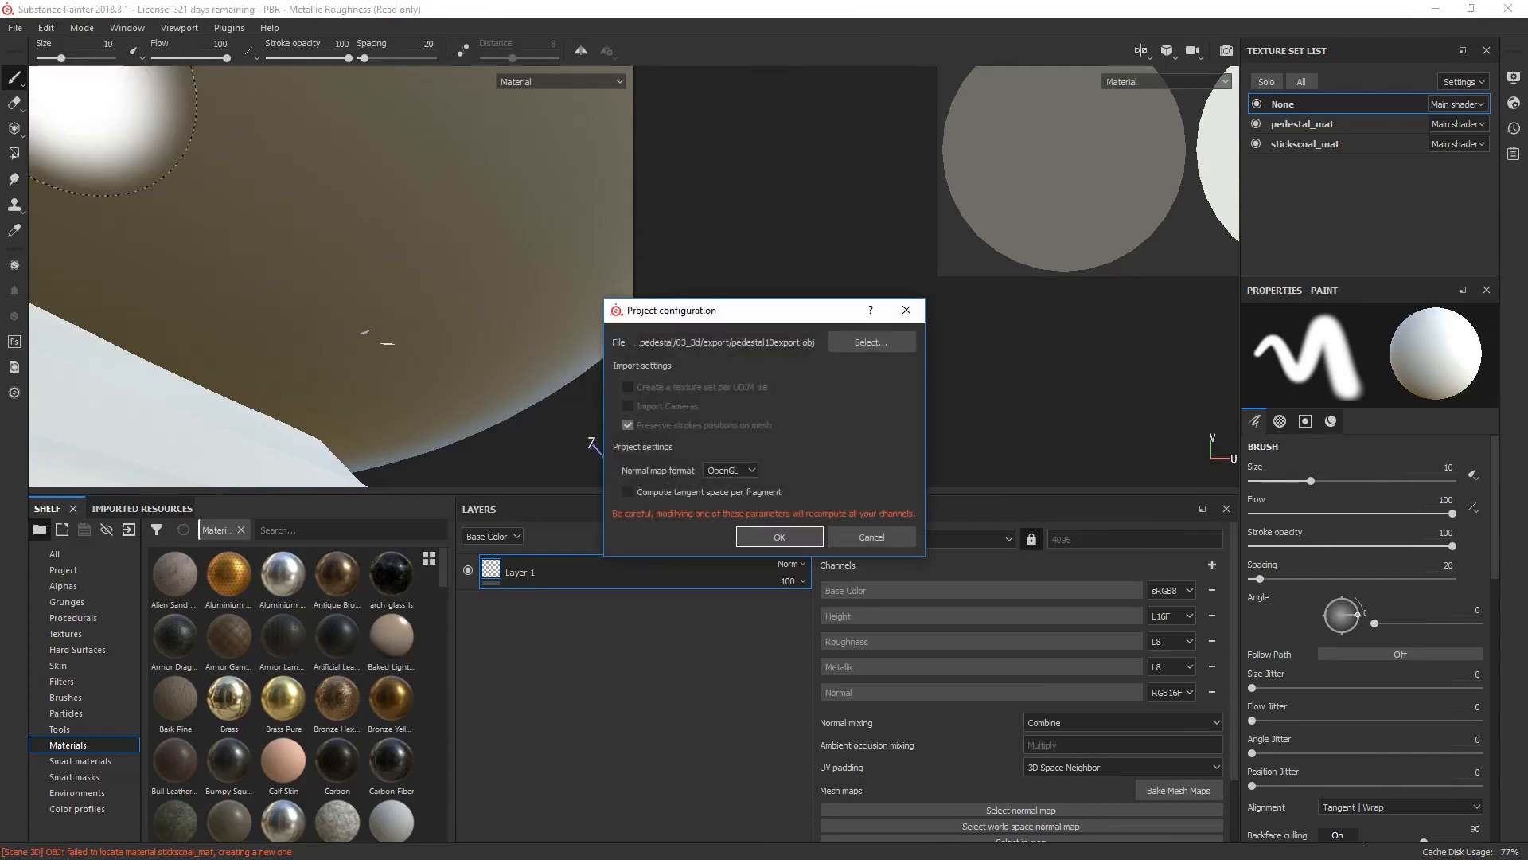
left_click(872, 342)
double_click(910, 636)
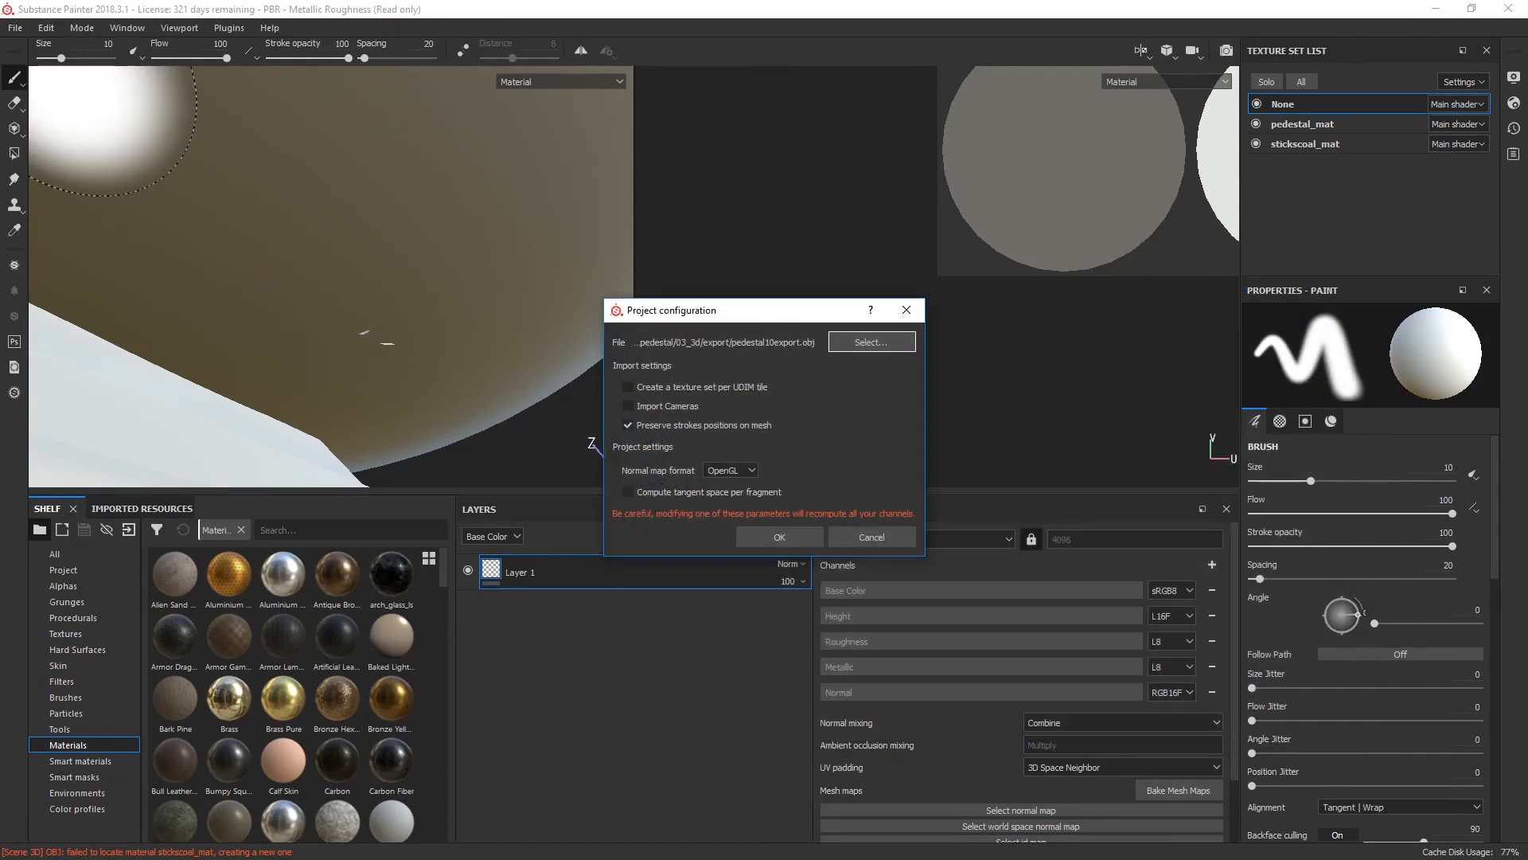
left_click(779, 537)
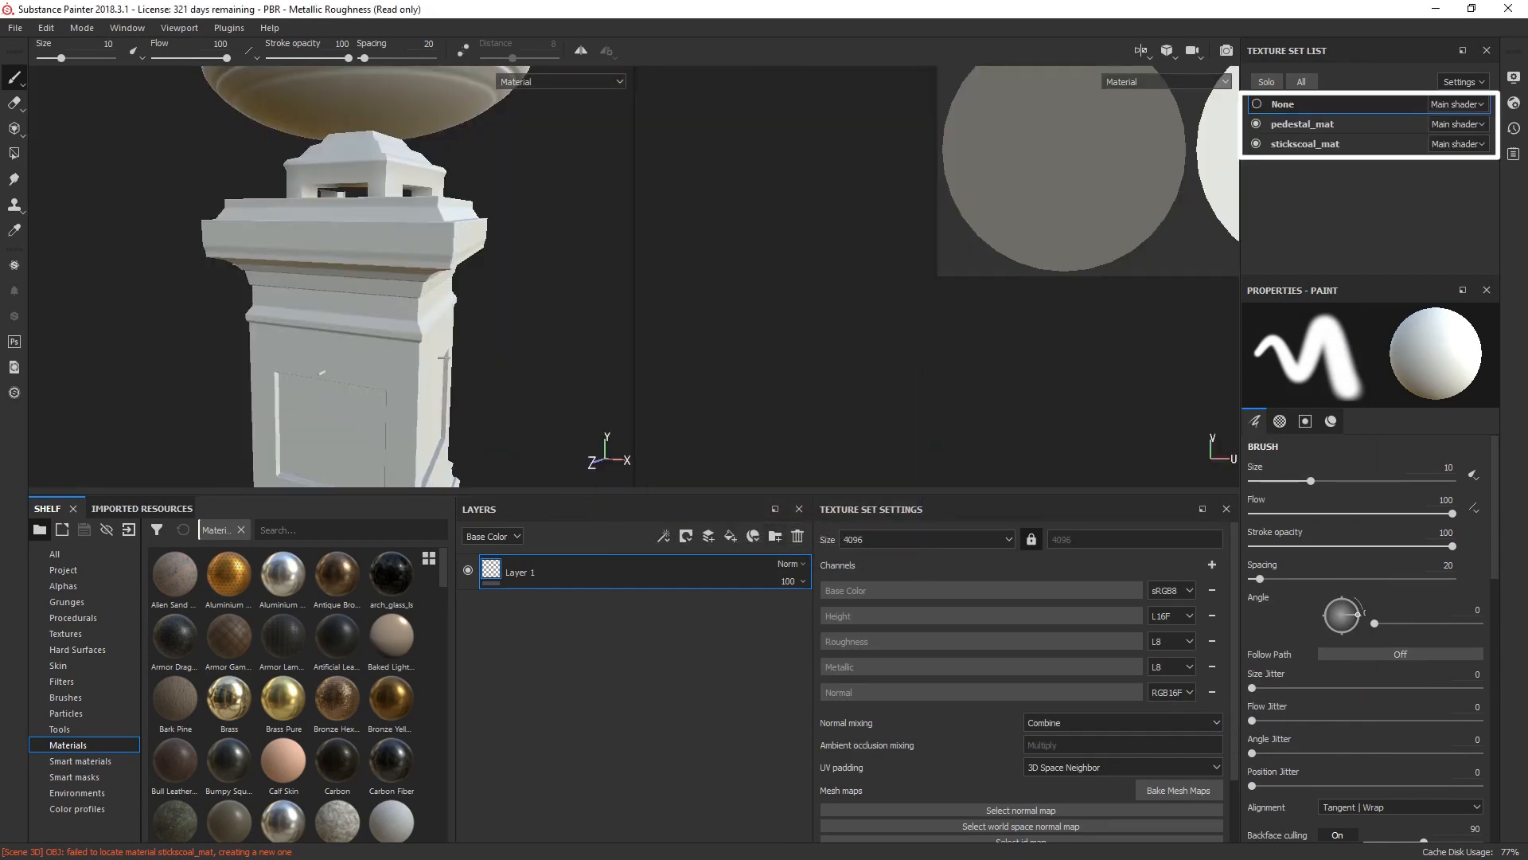
Step: Examine the reloaded pedestal from the side and above, including the branches and coal inside the bowl
scroll(422, 299, "down", 4)
left_click_drag(423, 299, 106, 307, "alt")
middle_click_drag(270, 243, 249, 335, "alt")
scroll(303, 326, "up", 4)
left_click_drag(303, 327, 409, 402, "alt")
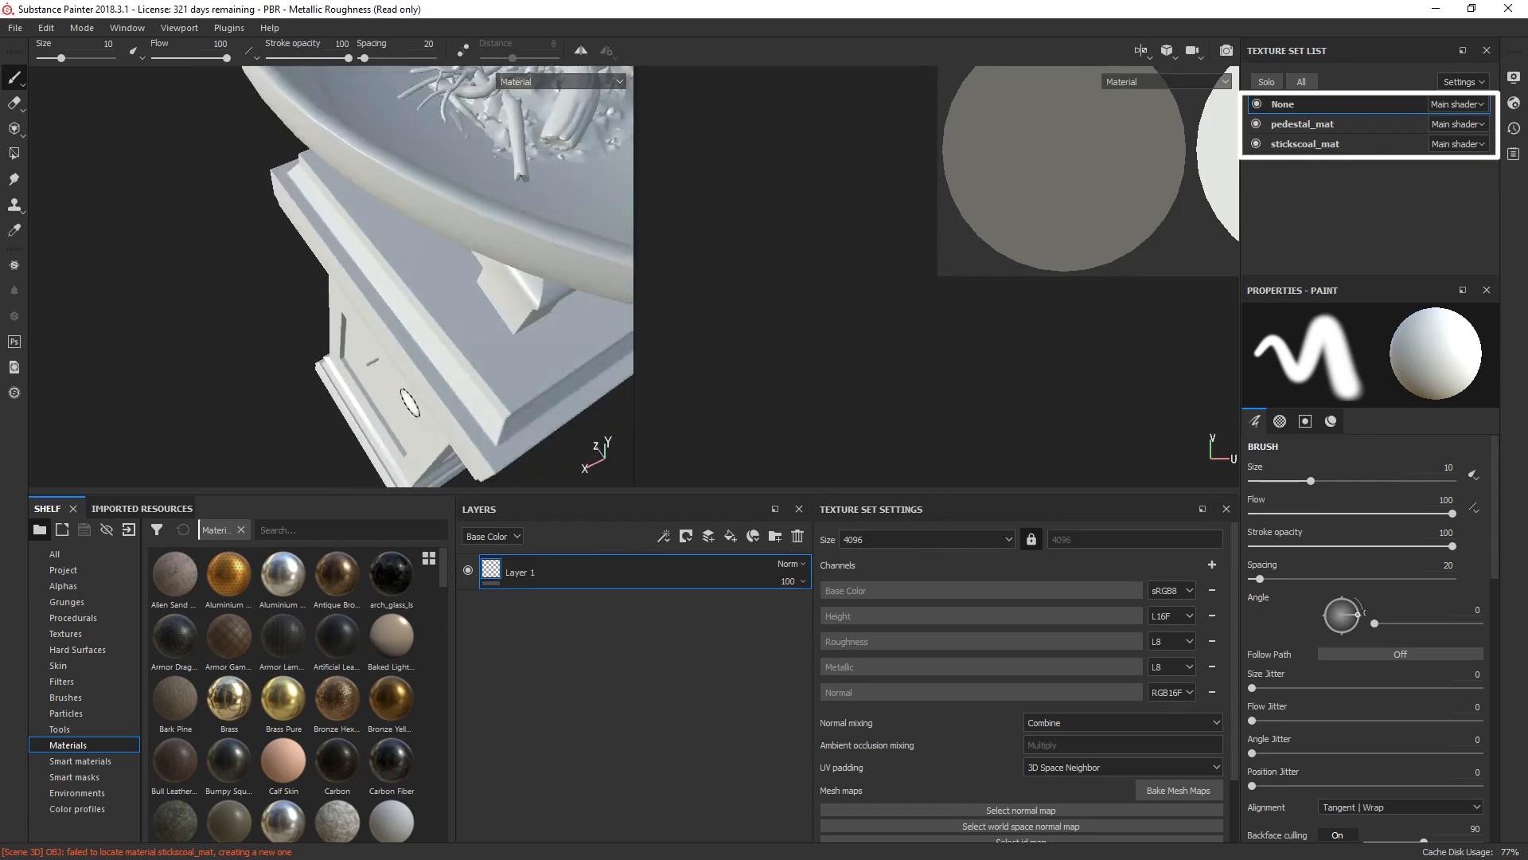
middle_click_drag(409, 402, 334, 469, "alt")
scroll(334, 469, "up", 4)
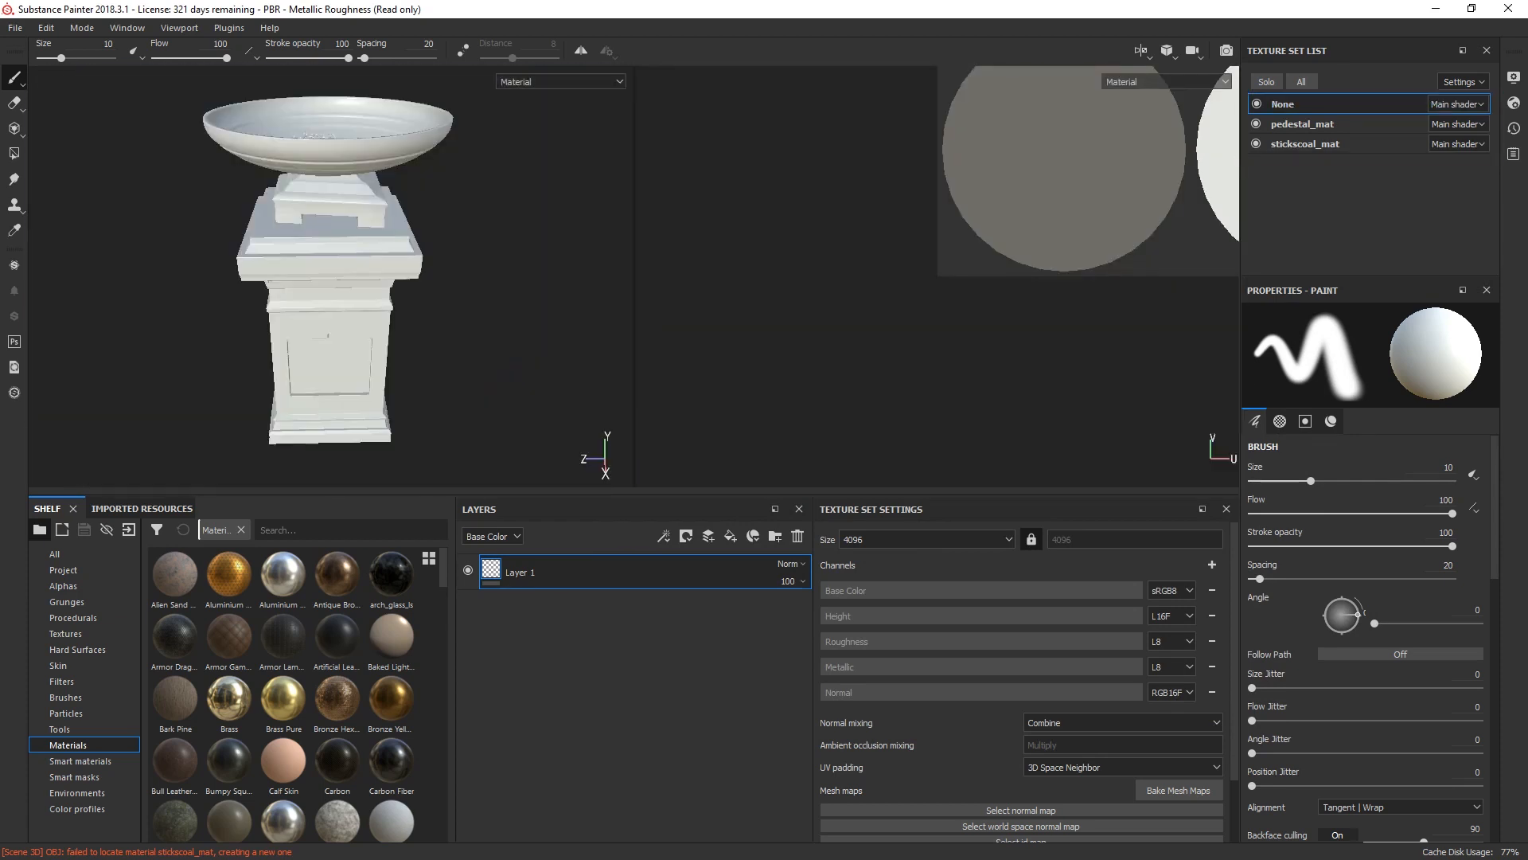
Step: Hide the pedestal_mat texture set to inspect the coal, branches and unassigned geometry, and show it again with the model framed
left_click(1256, 125)
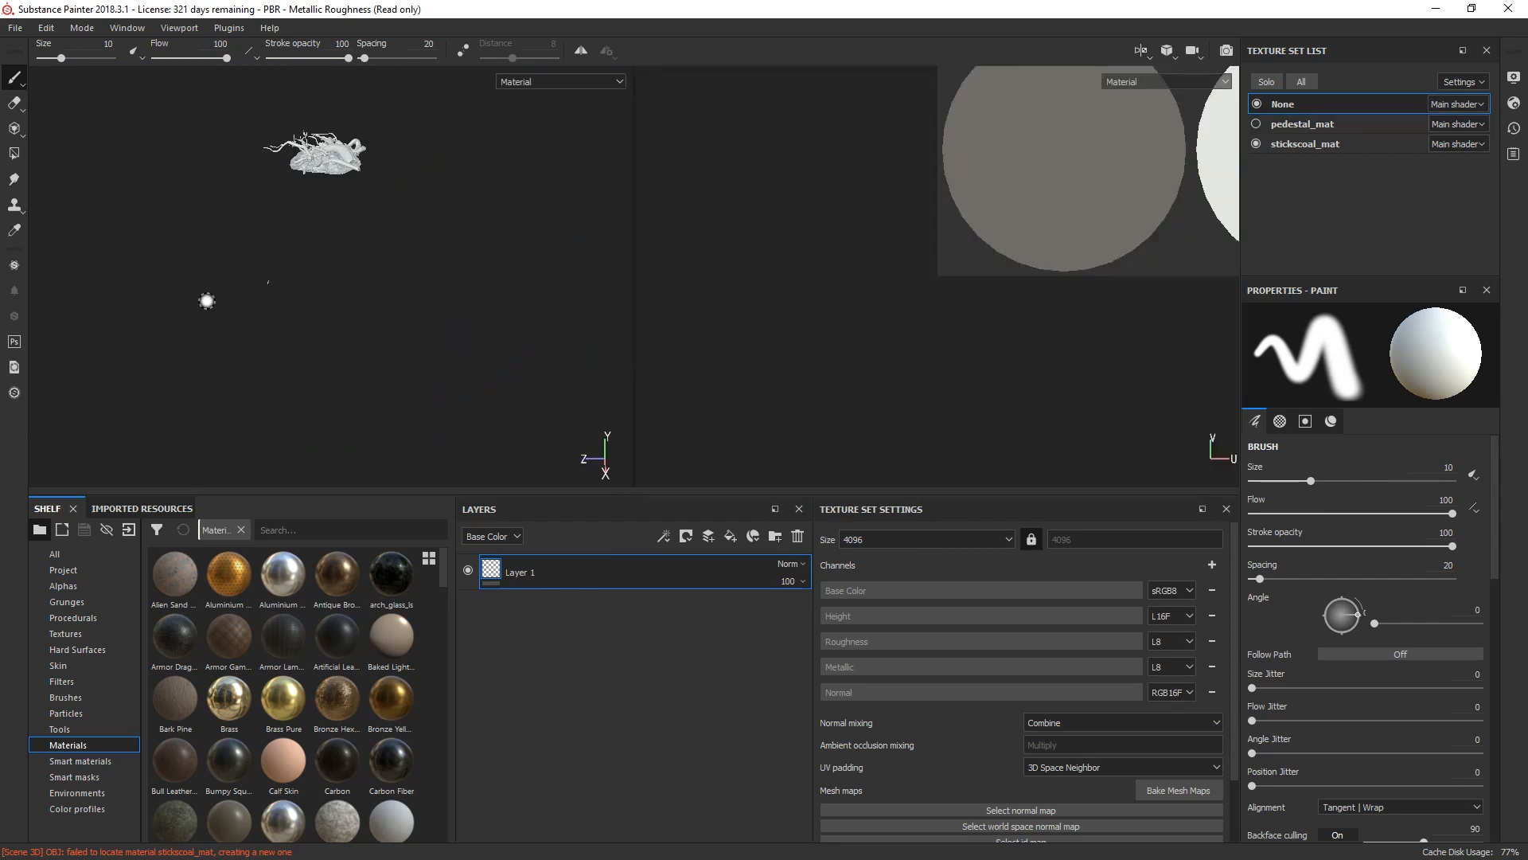
scroll(205, 300, "up", 6)
left_click_drag(338, 218, 478, 195, "alt")
mouse_move(334, 446)
middle_mouse_down("alt")
mouse_move(104, 346)
mouse_move(70, 168)
middle_mouse_up("alt")
scroll(91, 167, "up", 2)
scroll(135, 164, "down", 3)
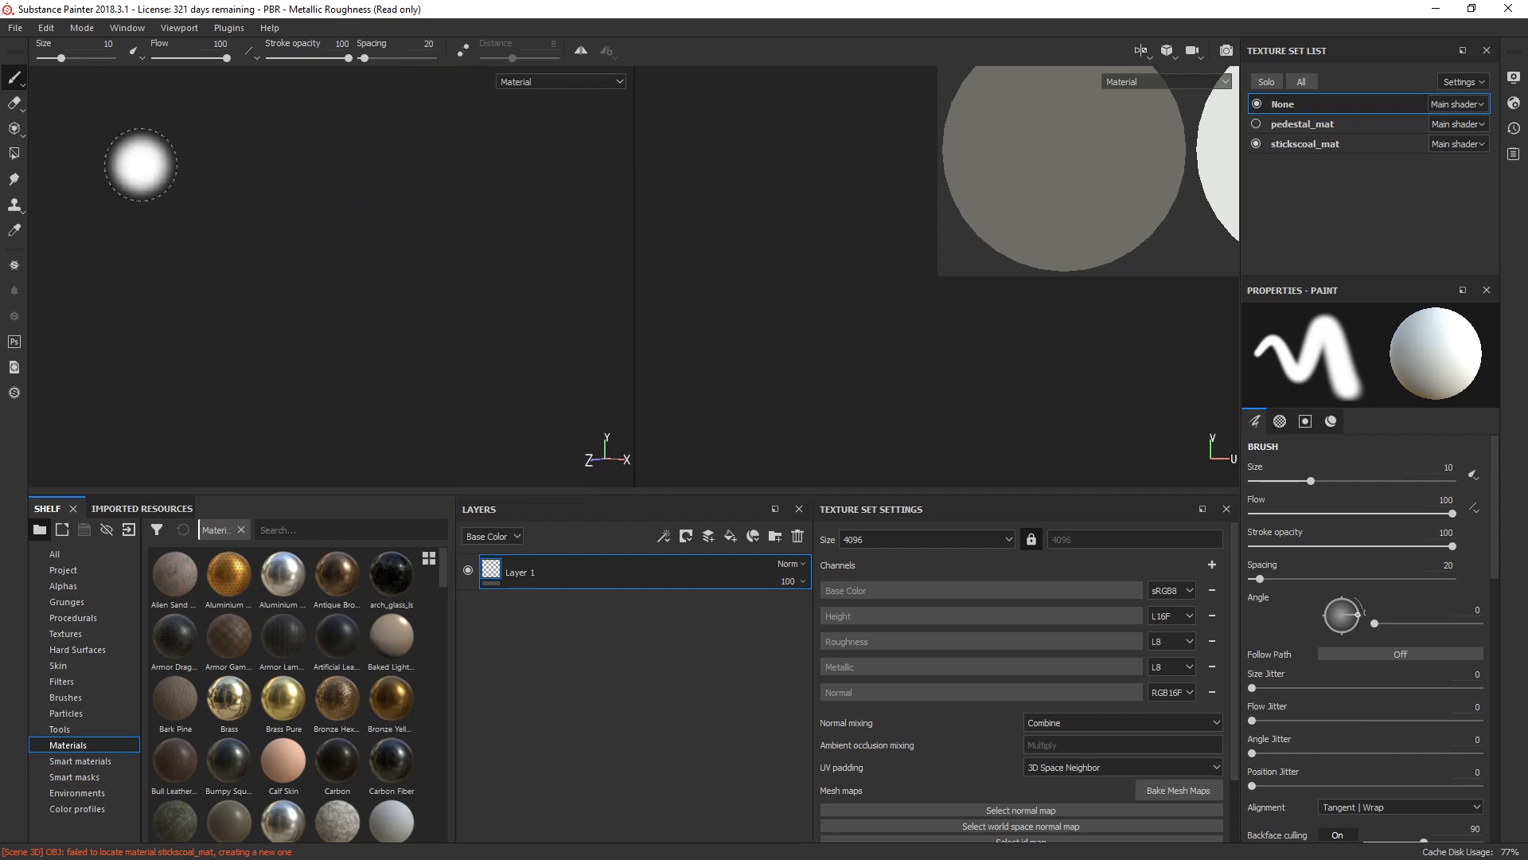
left_click_drag(149, 171, 156, 218, "alt")
key("F2")
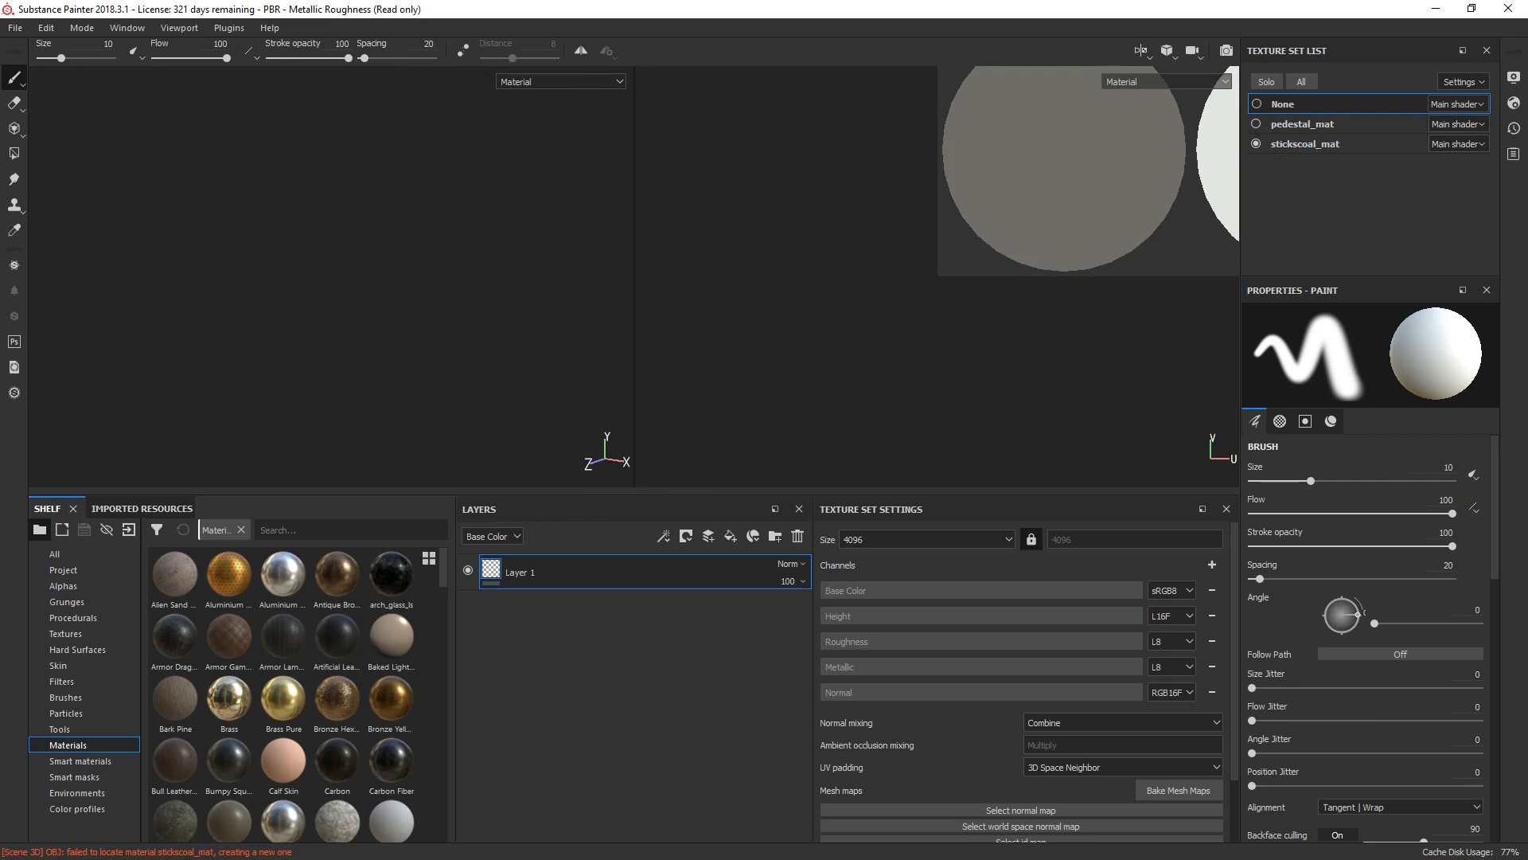
left_click(1256, 124)
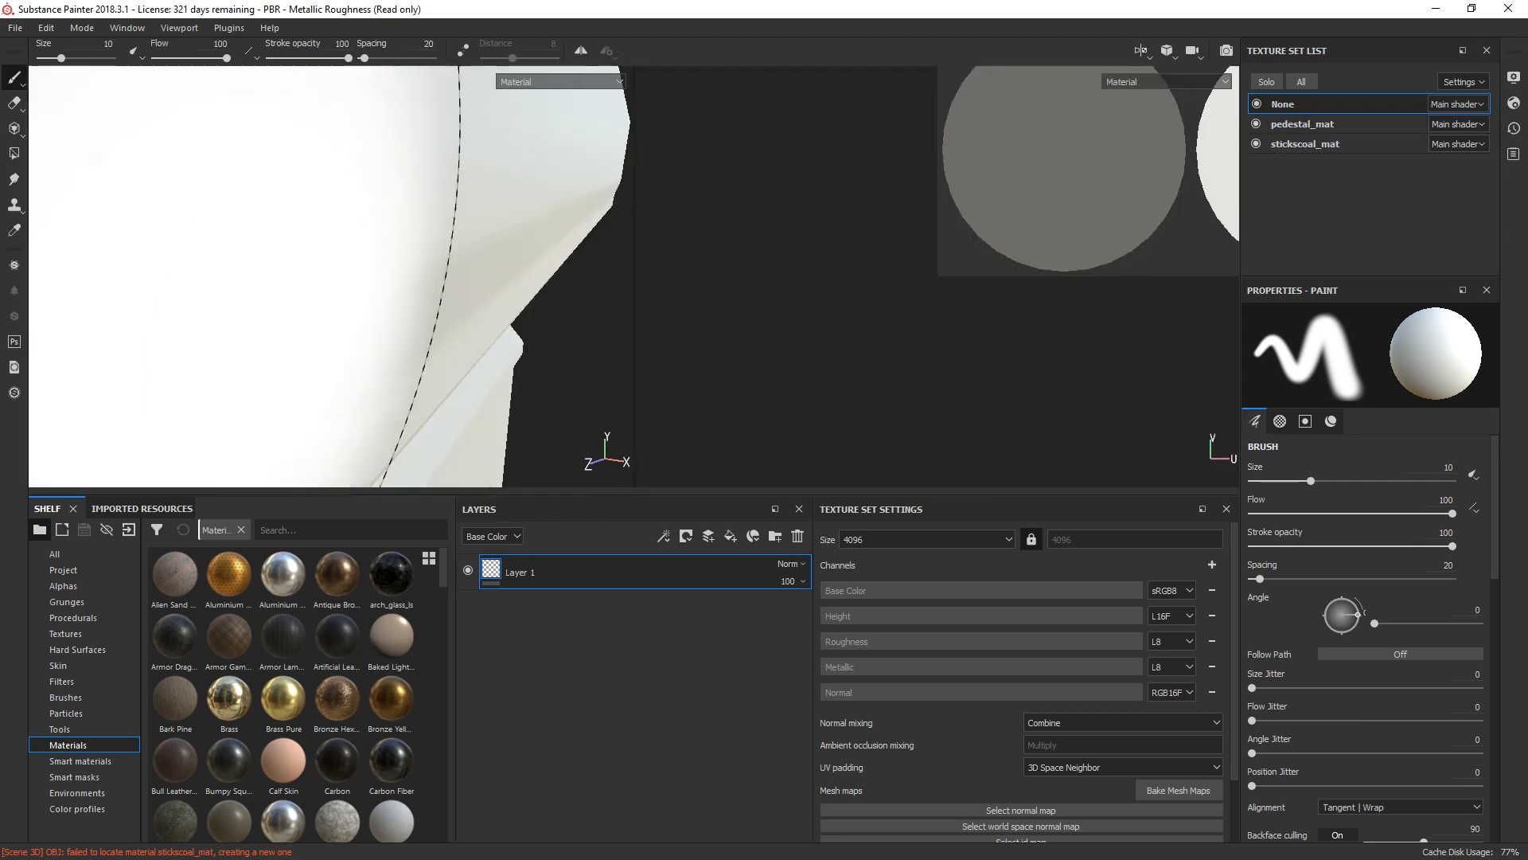
key("f")
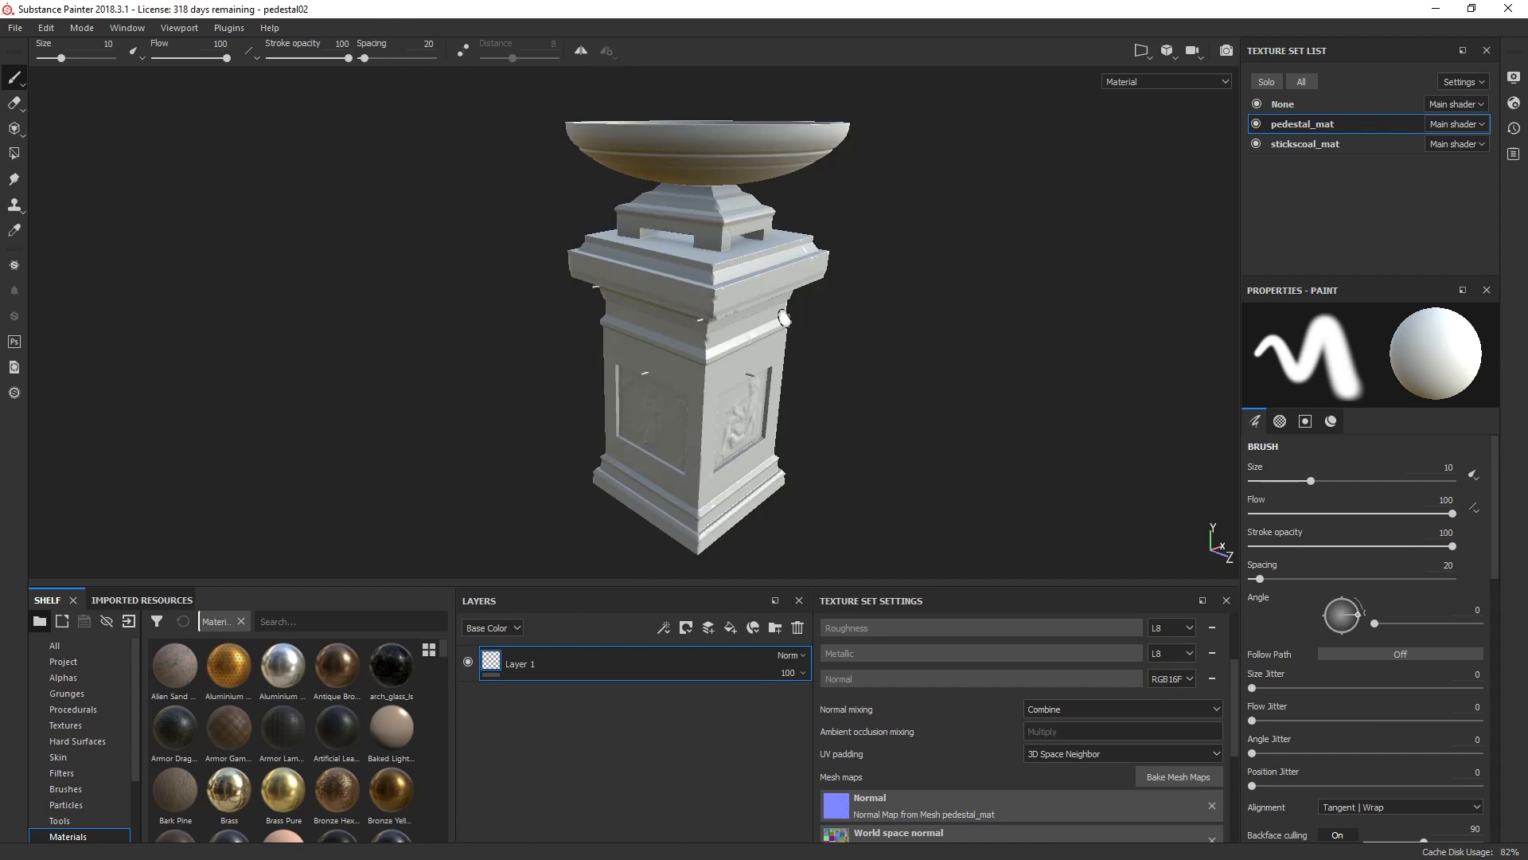
Step: Display the 3D and UV views side by side and look at the pedestal from another angle
key("F1")
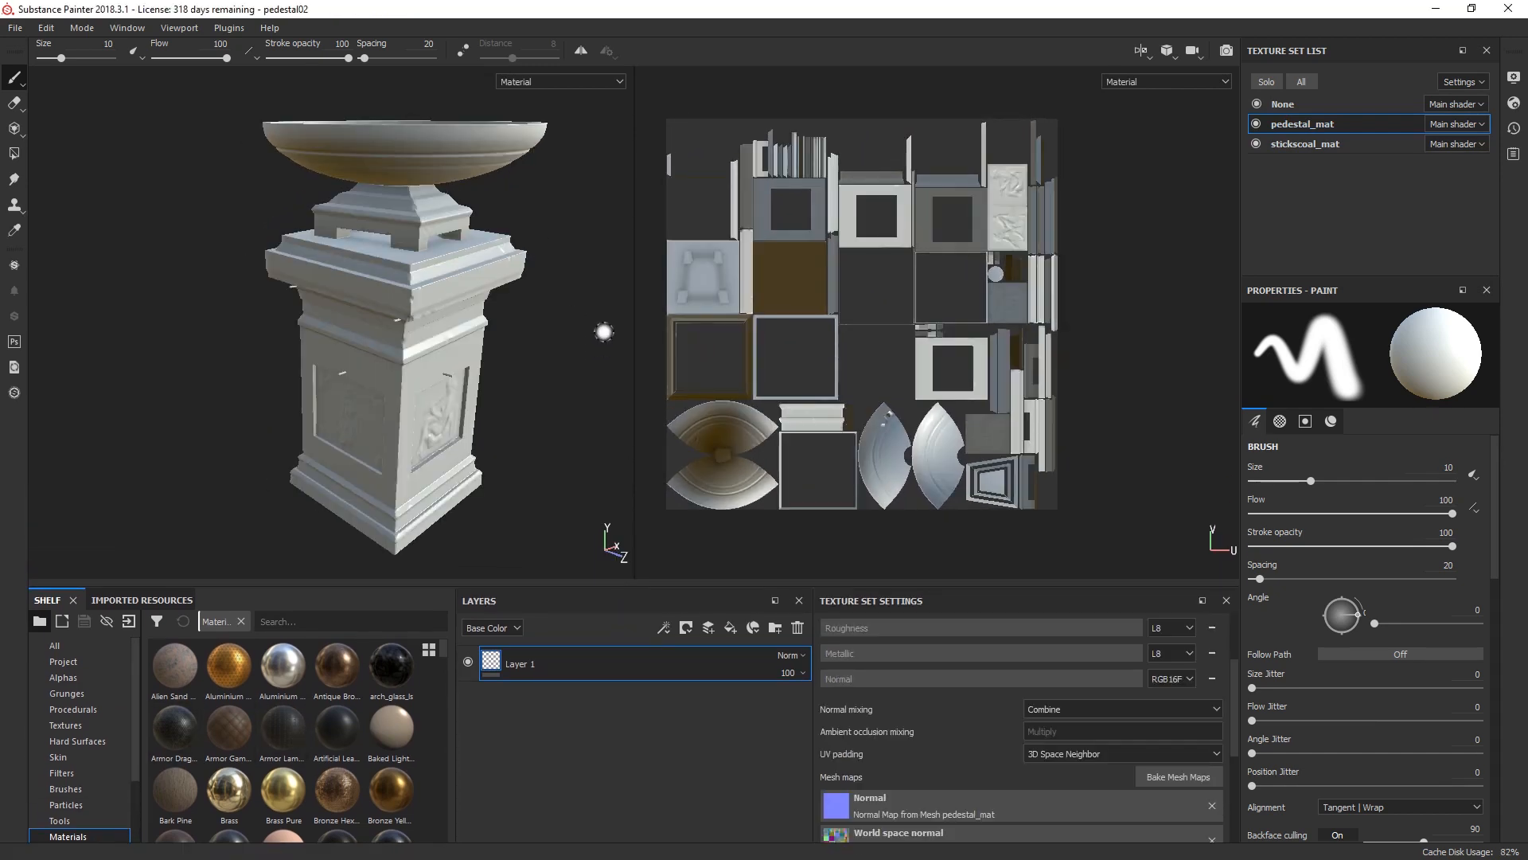
left_click_drag(604, 331, 530, 315, "alt")
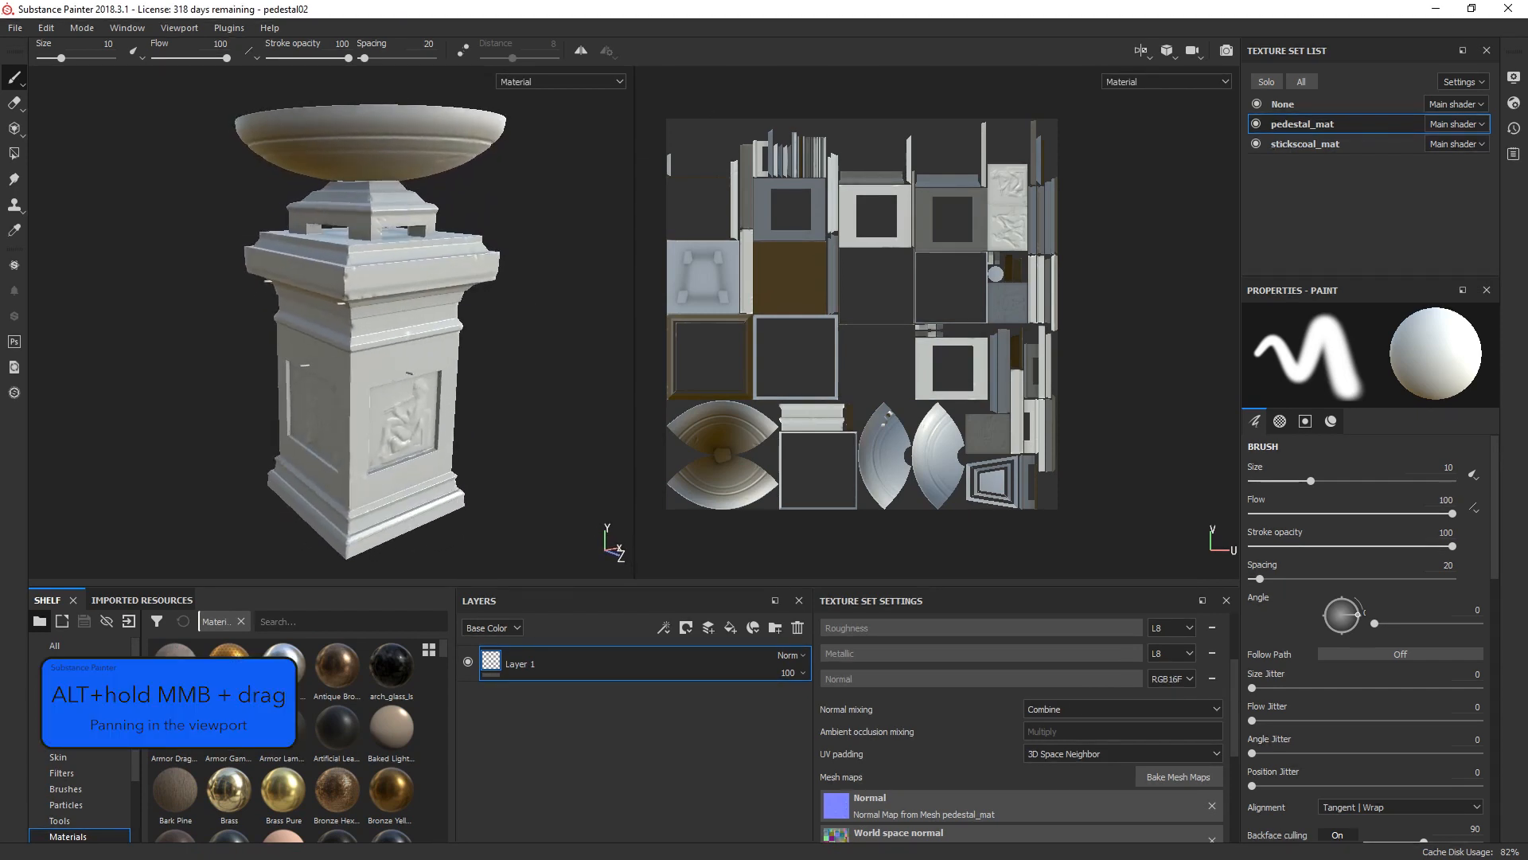
mouse_move(567, 289)
middle_mouse_down("alt")
mouse_move(471, 287)
mouse_move(579, 286)
mouse_move(562, 292)
middle_mouse_up("alt")
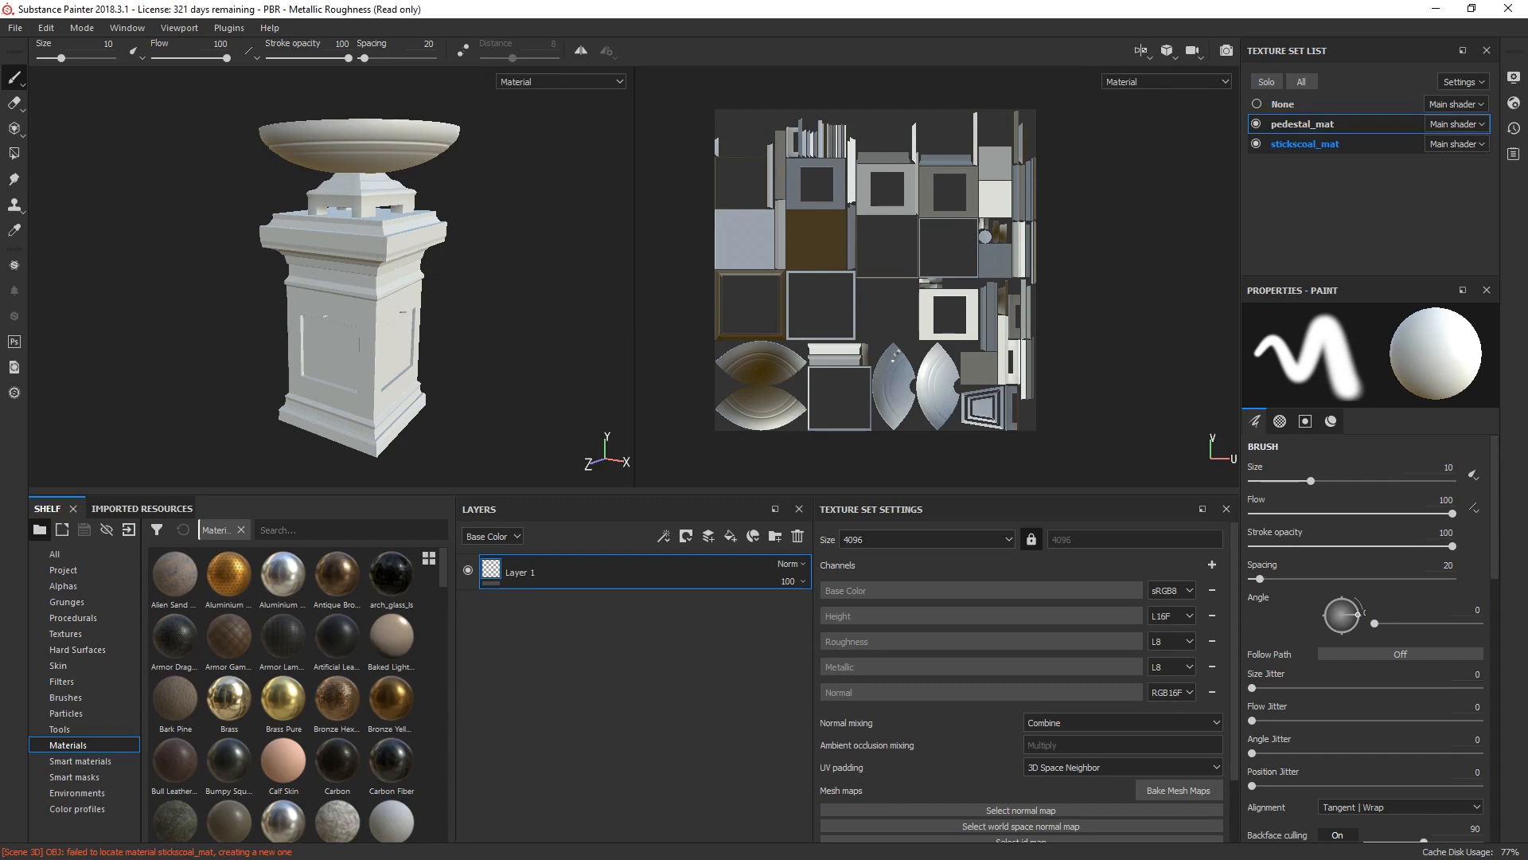
Step: Switch the active texture set to stickscoal_mat and back to pedestal_mat, and make the 3D and UV views taller
left_click(1305, 144)
left_click(1303, 124)
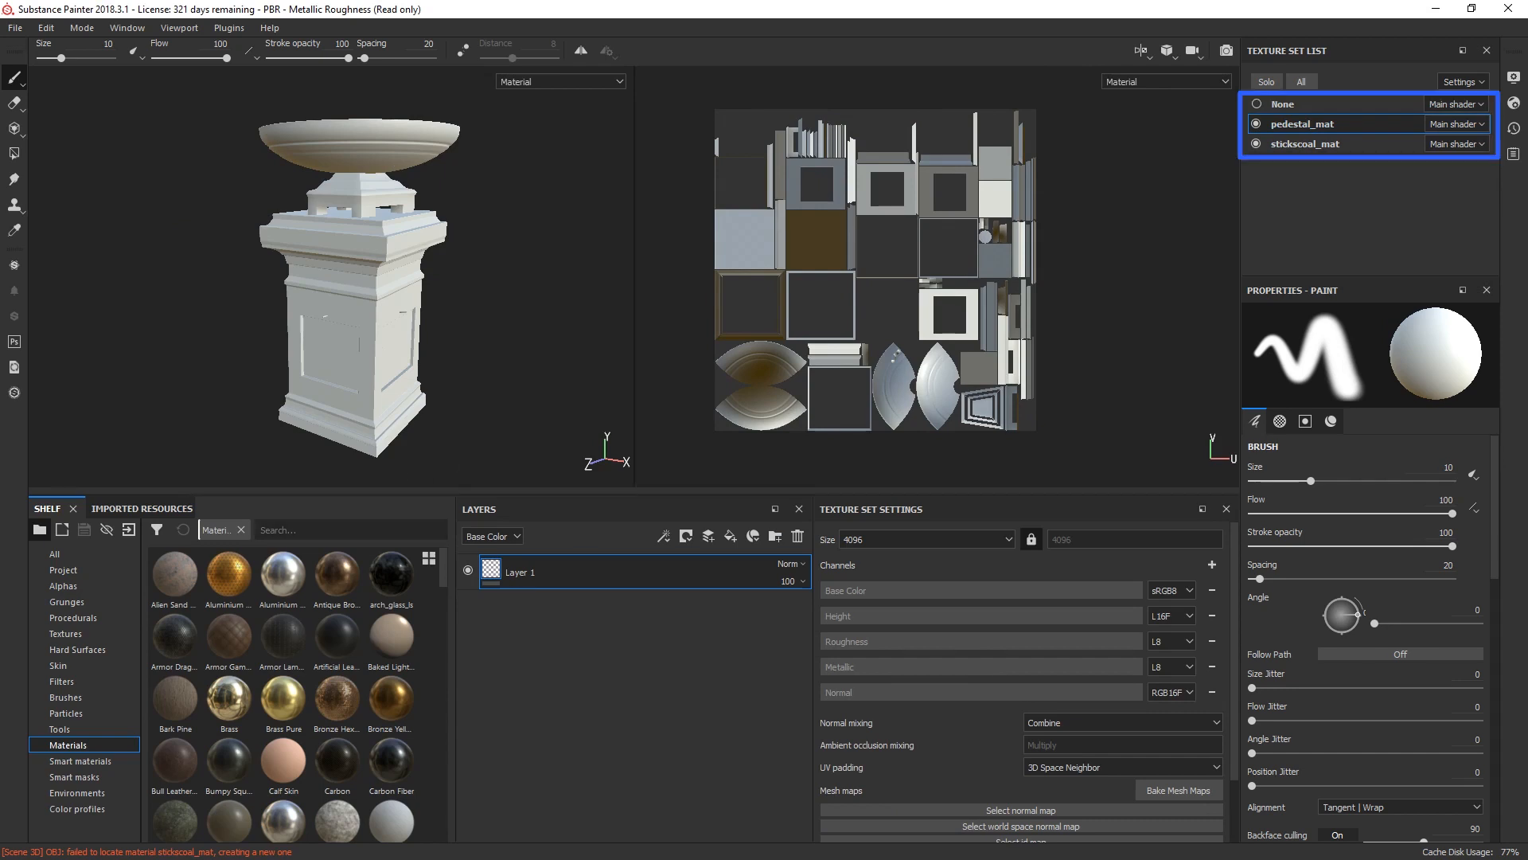
left_click_drag(635, 491, 634, 575)
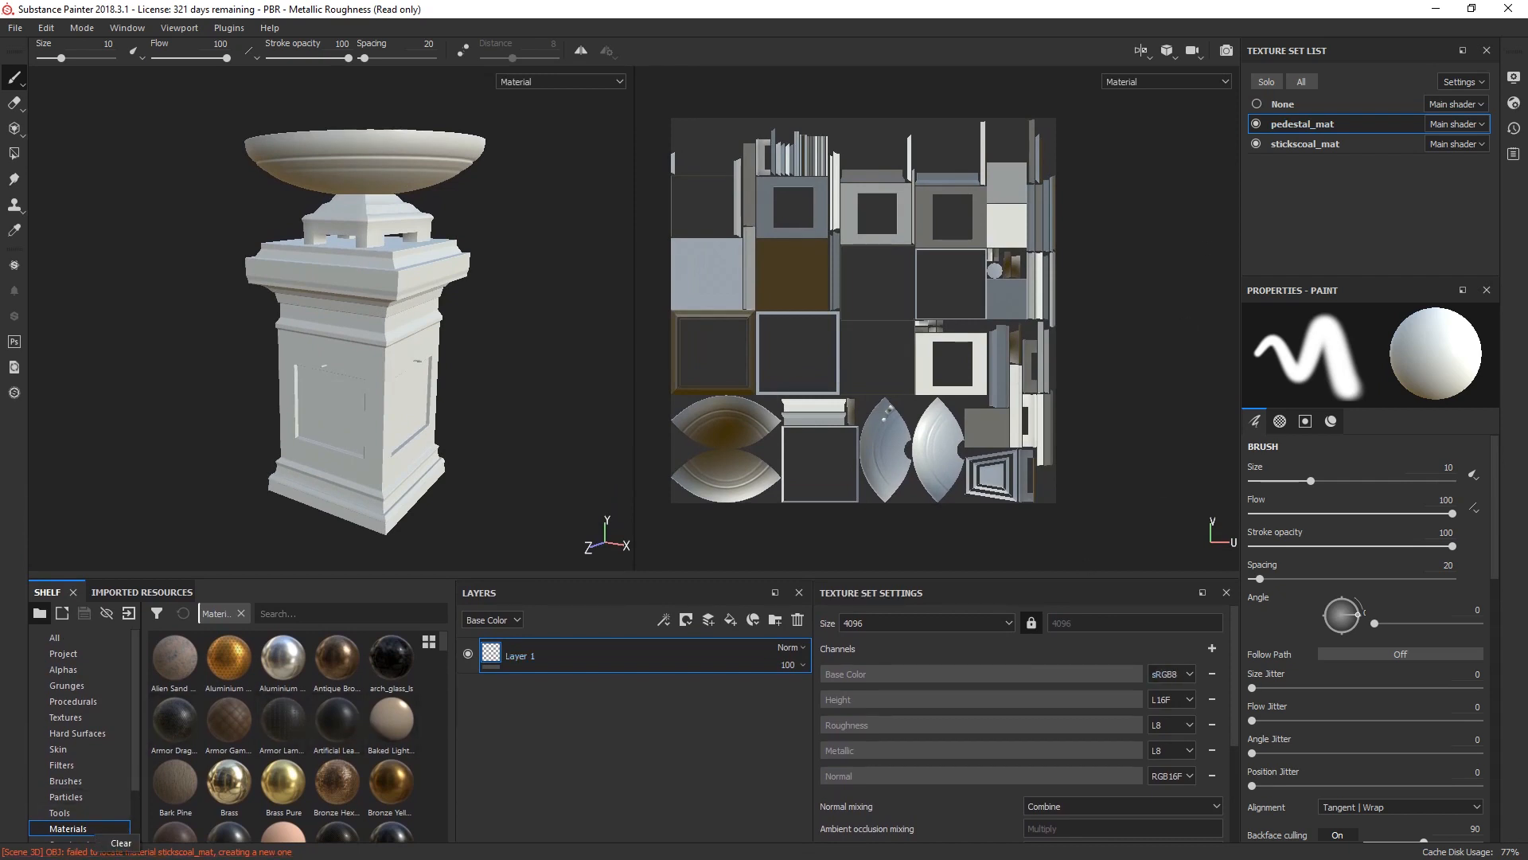
Step: Clear the message log and set the mesh map baking output size to 4096 for pedestal_mat
left_click(106, 845)
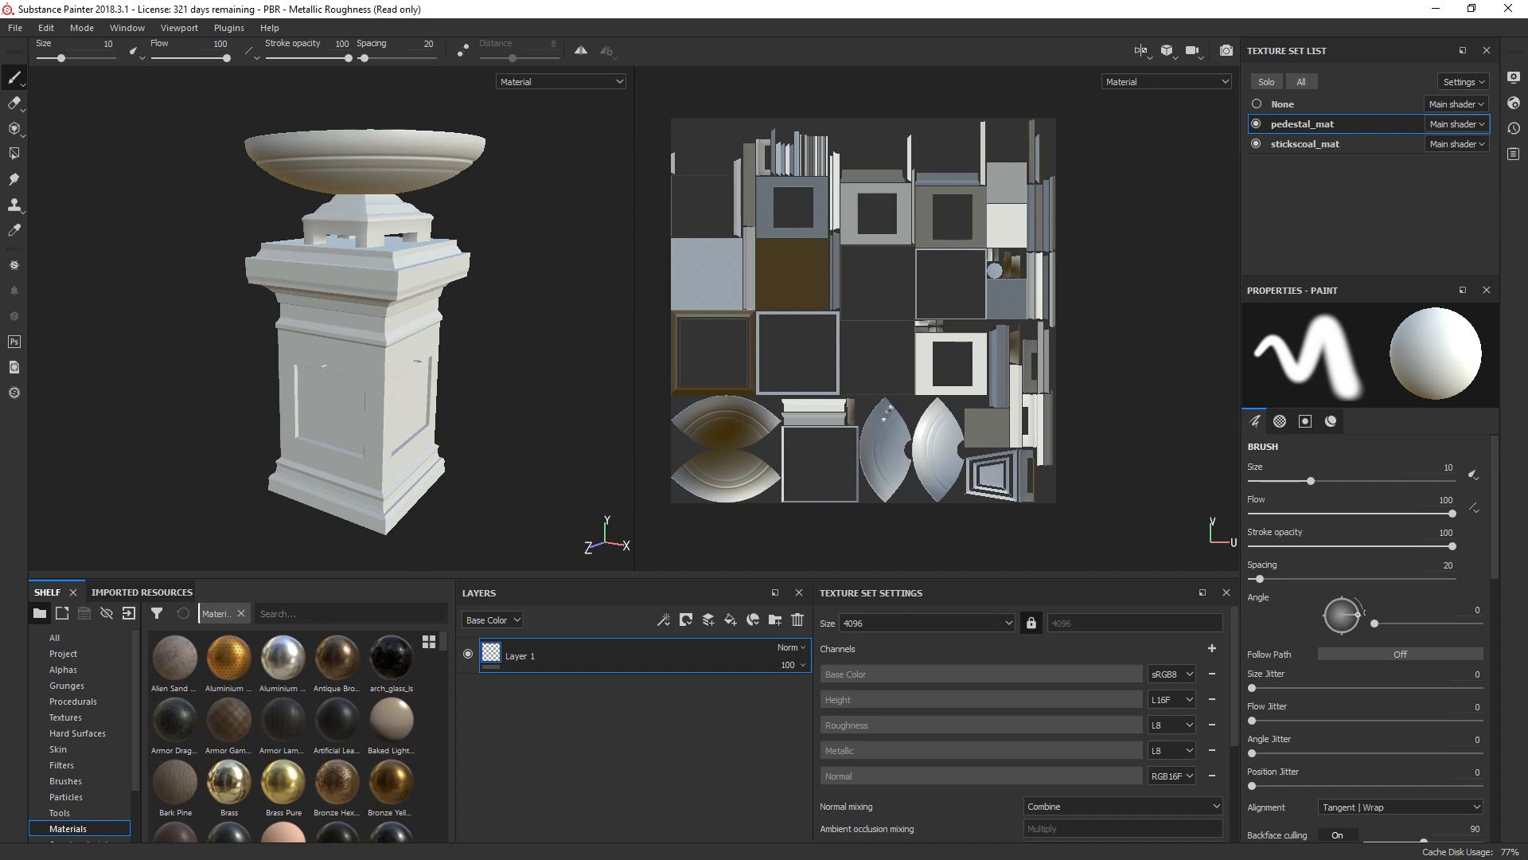
scroll(1044, 756, "down", 2)
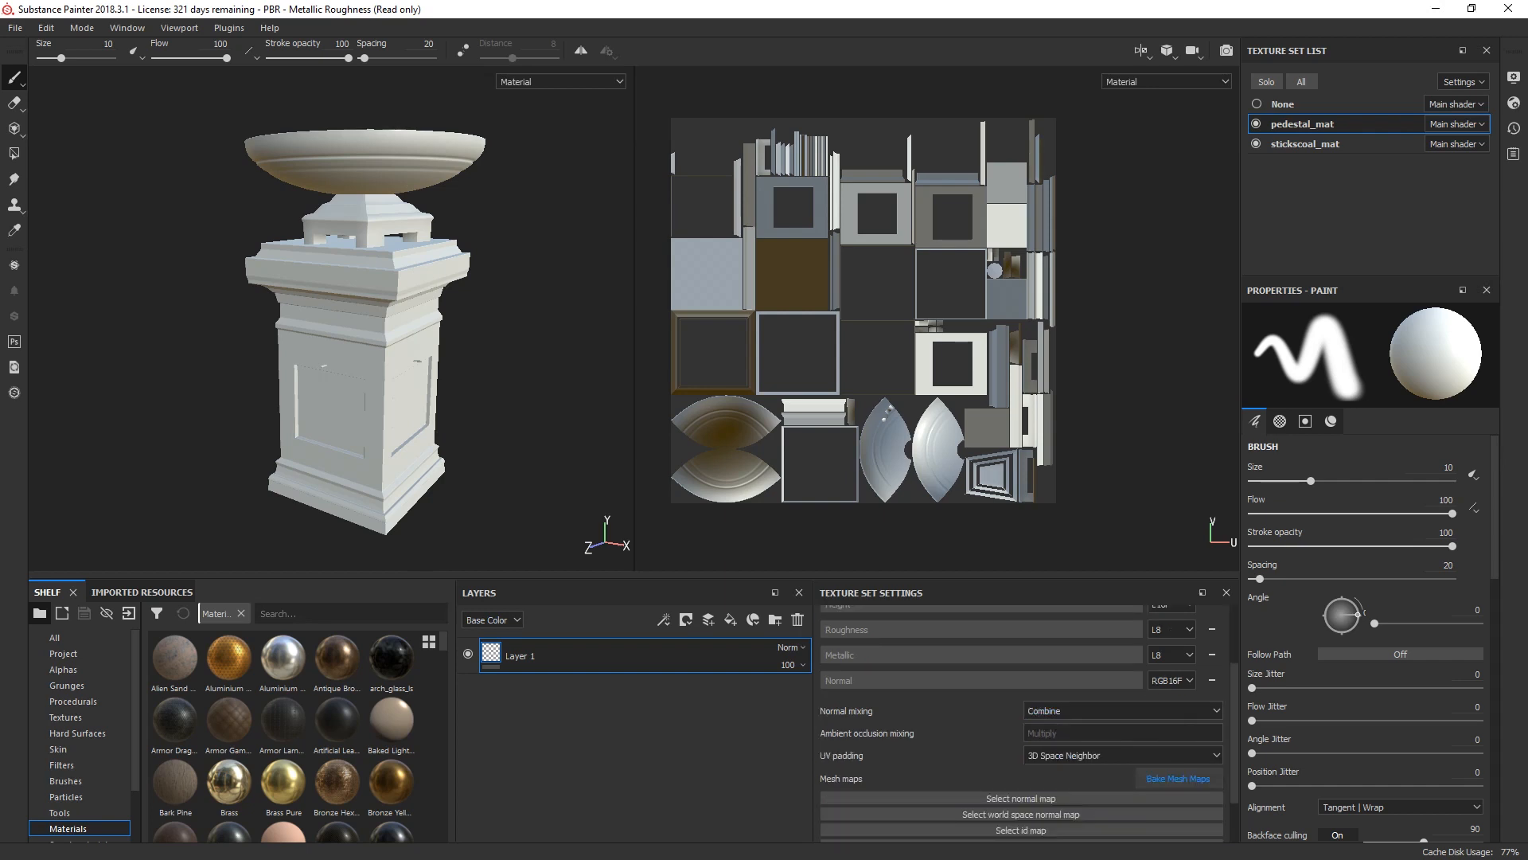
left_click(1178, 778)
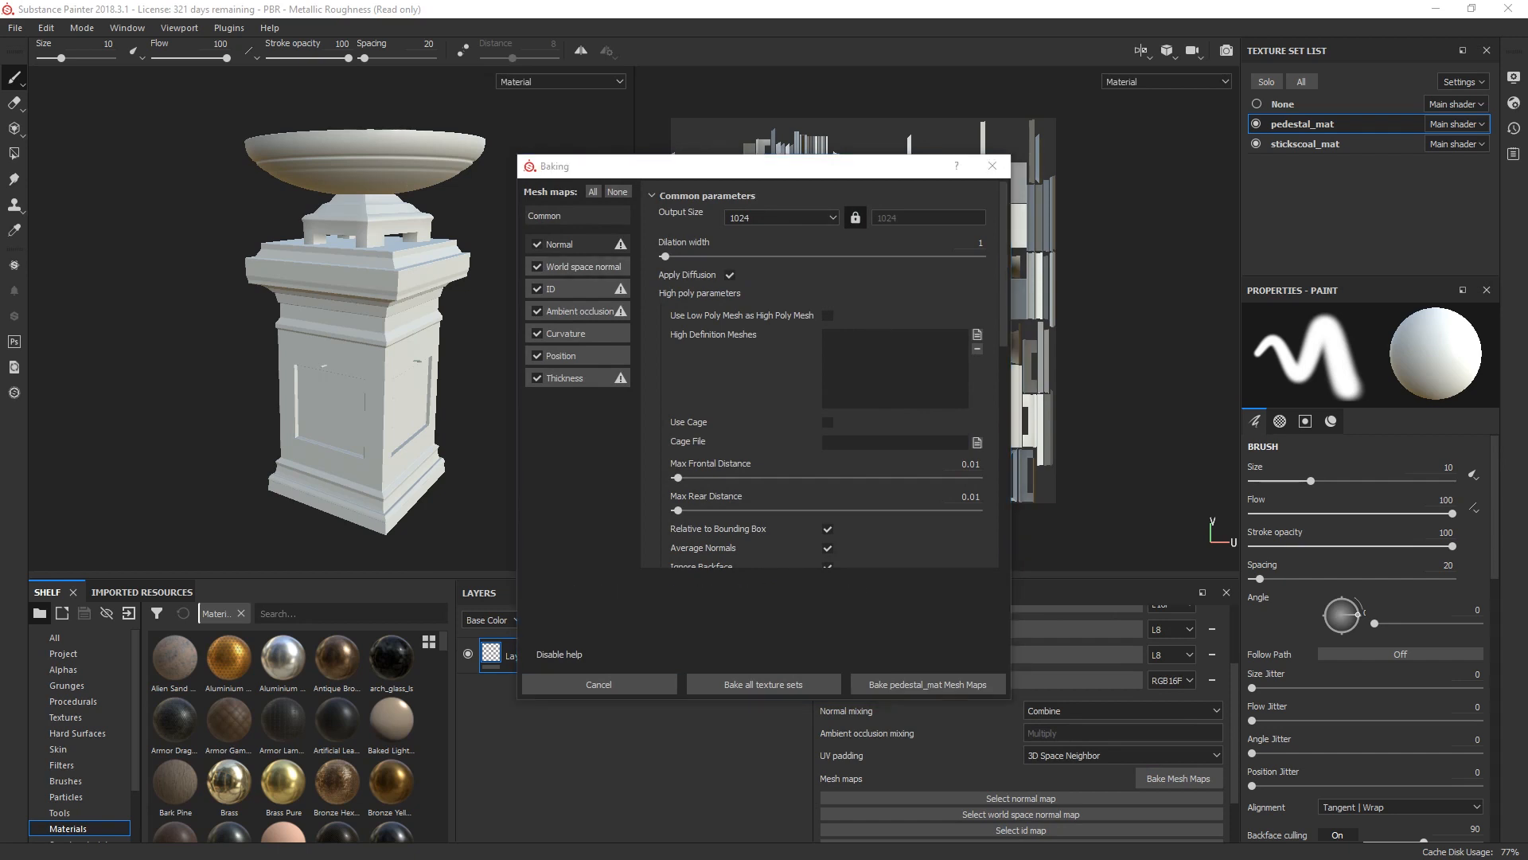
left_click(781, 217)
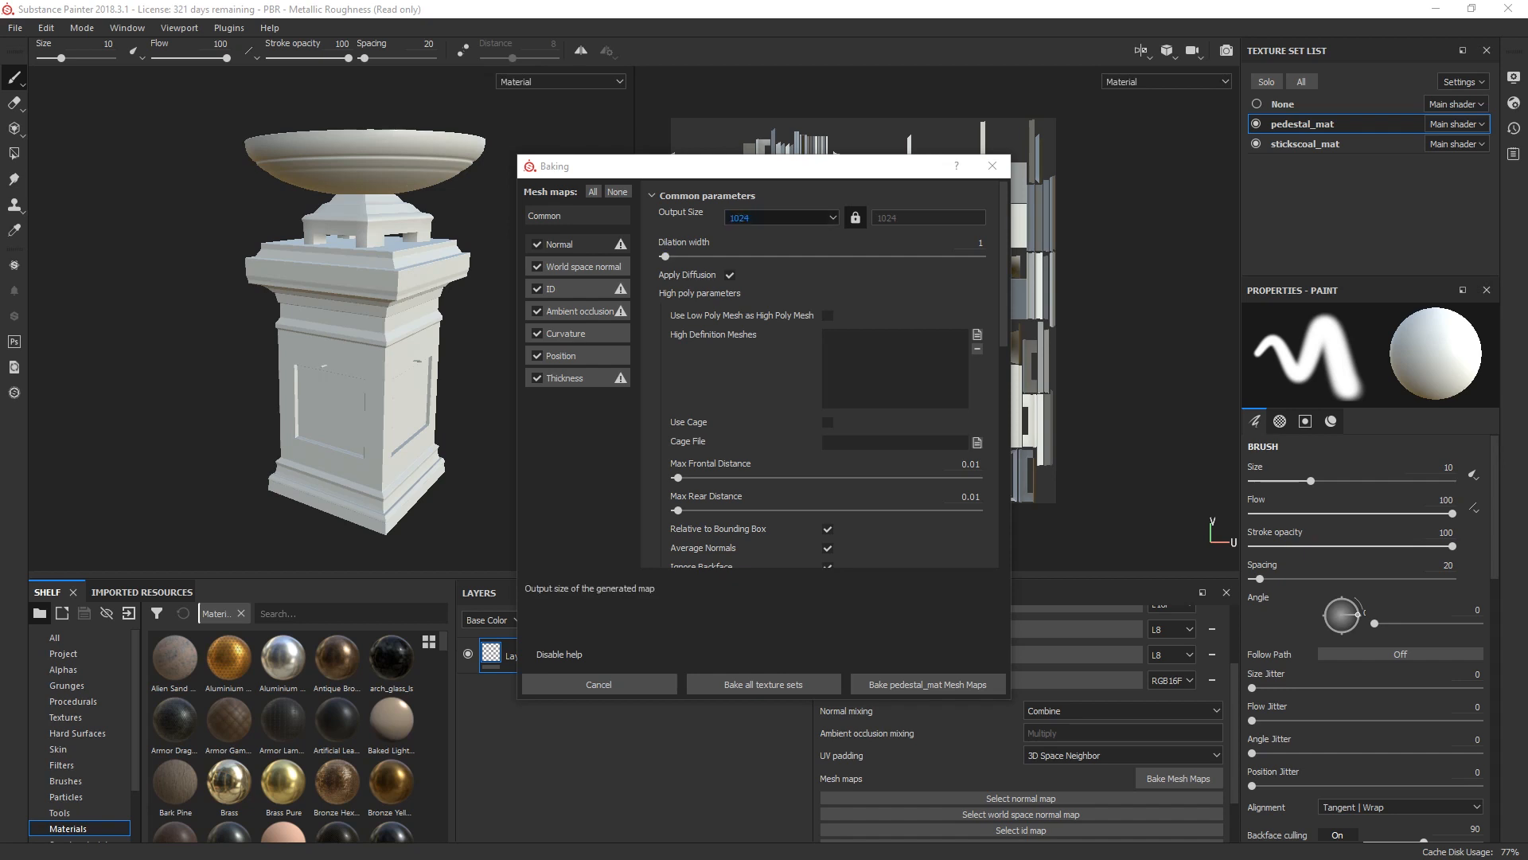
left_click(782, 217)
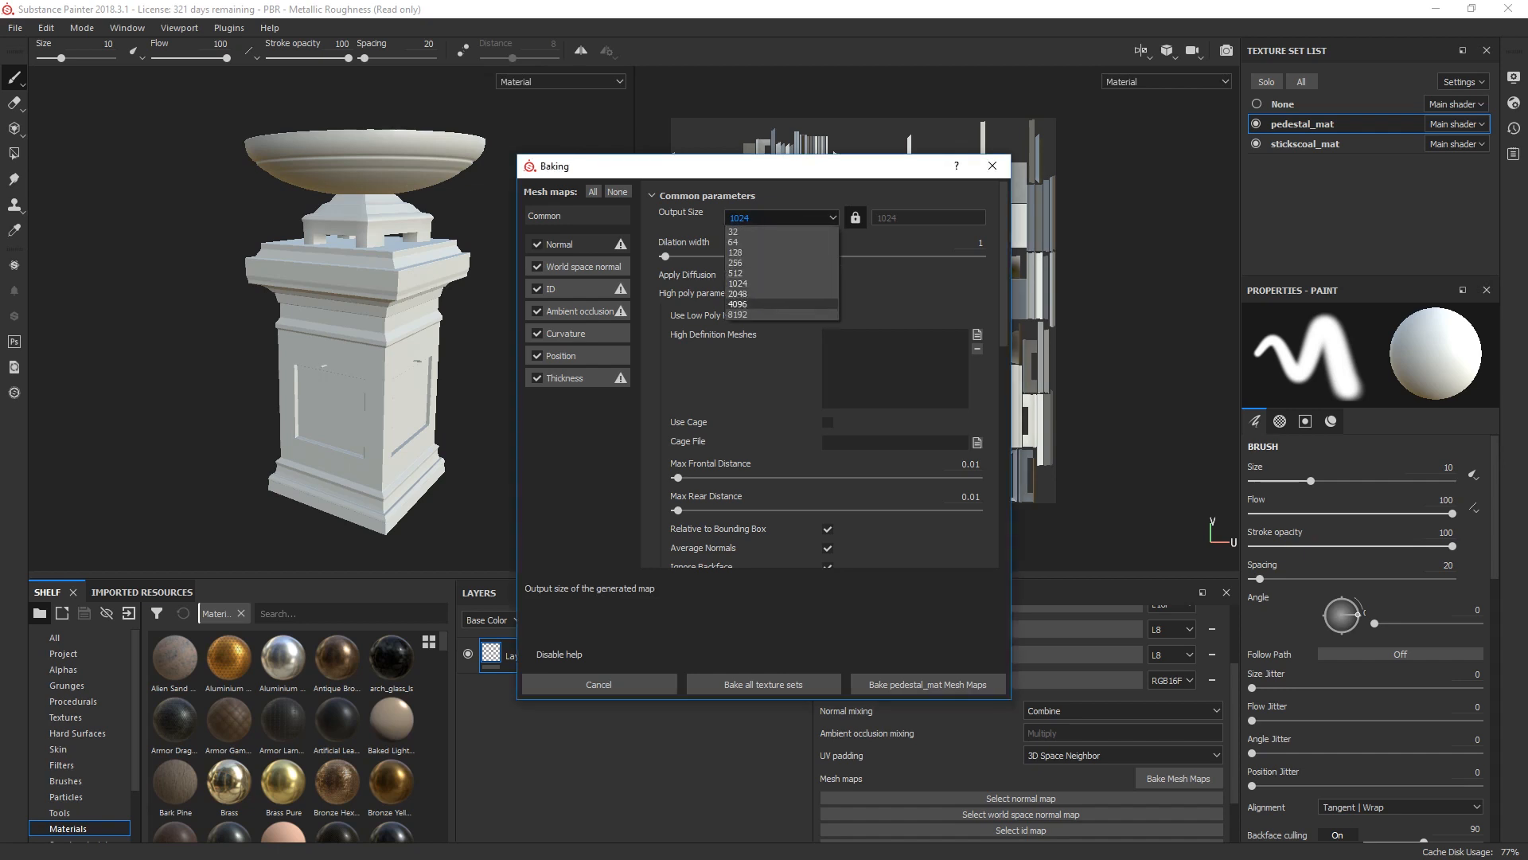
left_click(752, 306)
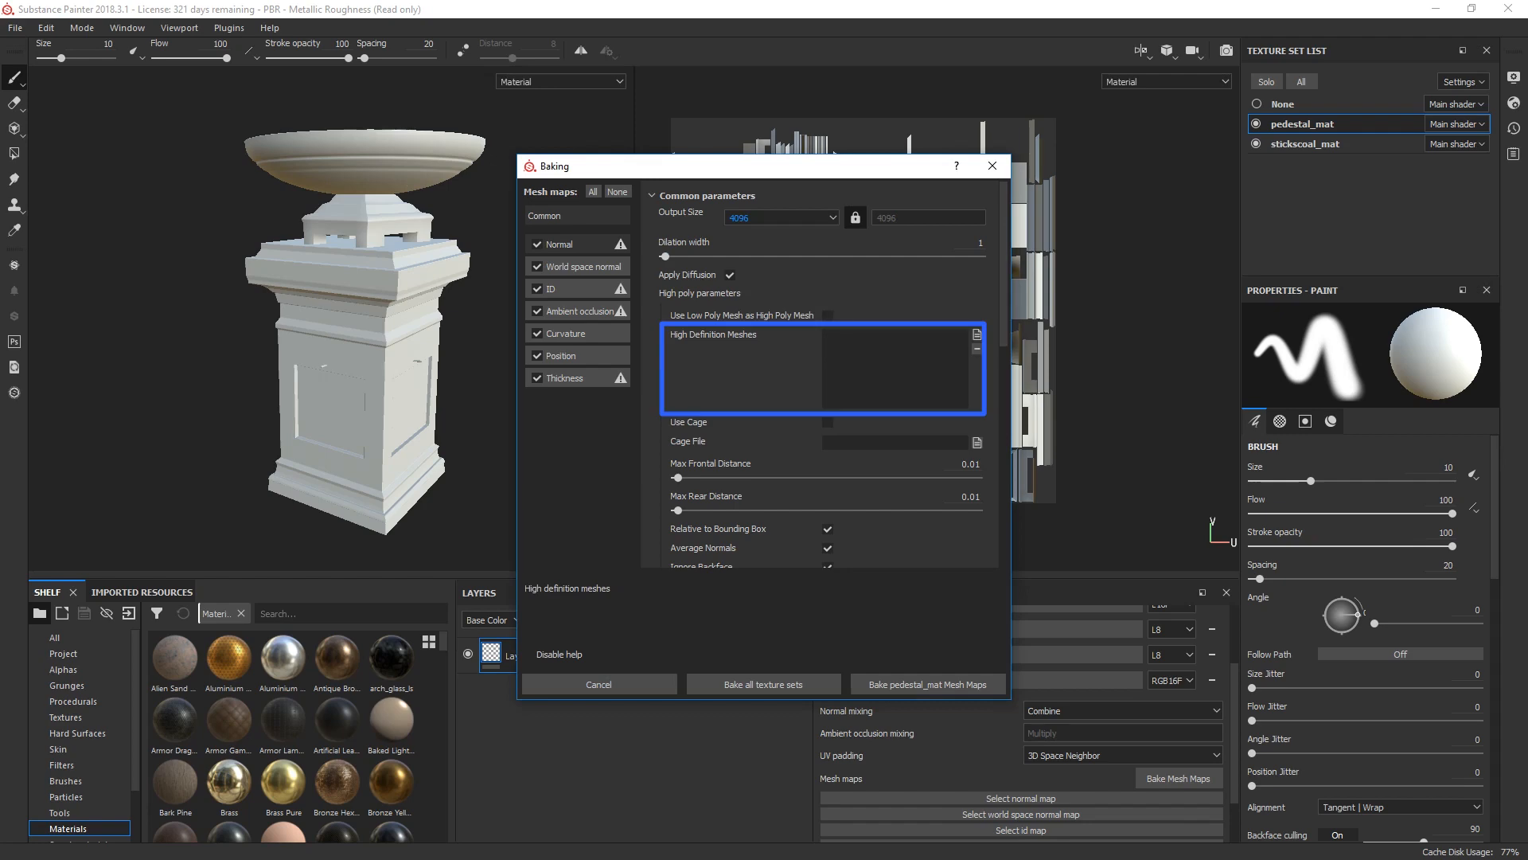
Step: Load pedestal10sculpt as the high definition mesh and bake the pedestal_mat mesh maps
left_click(976, 334)
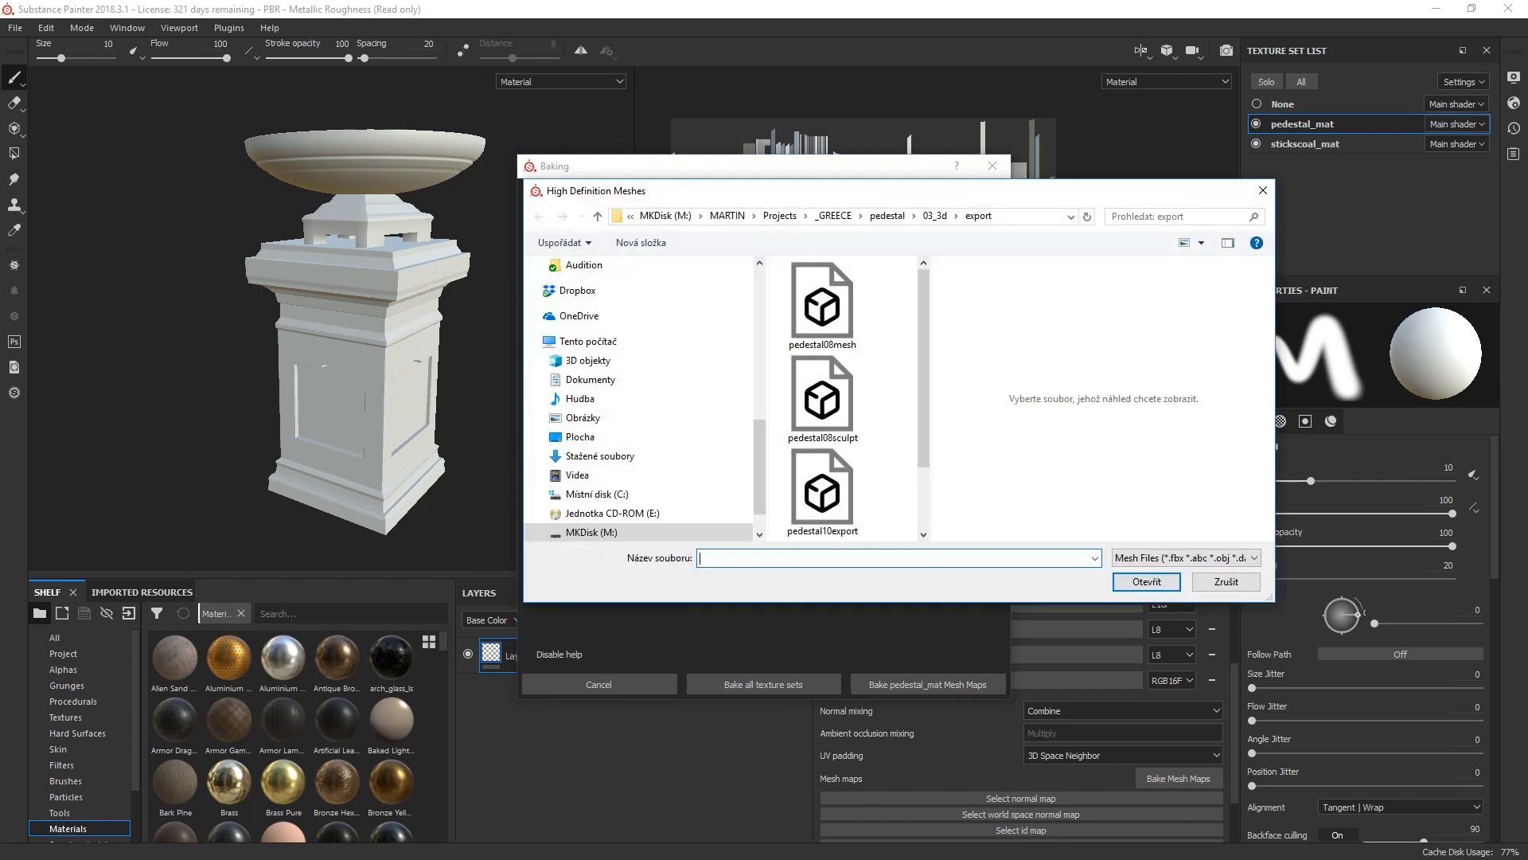
left_click(822, 493)
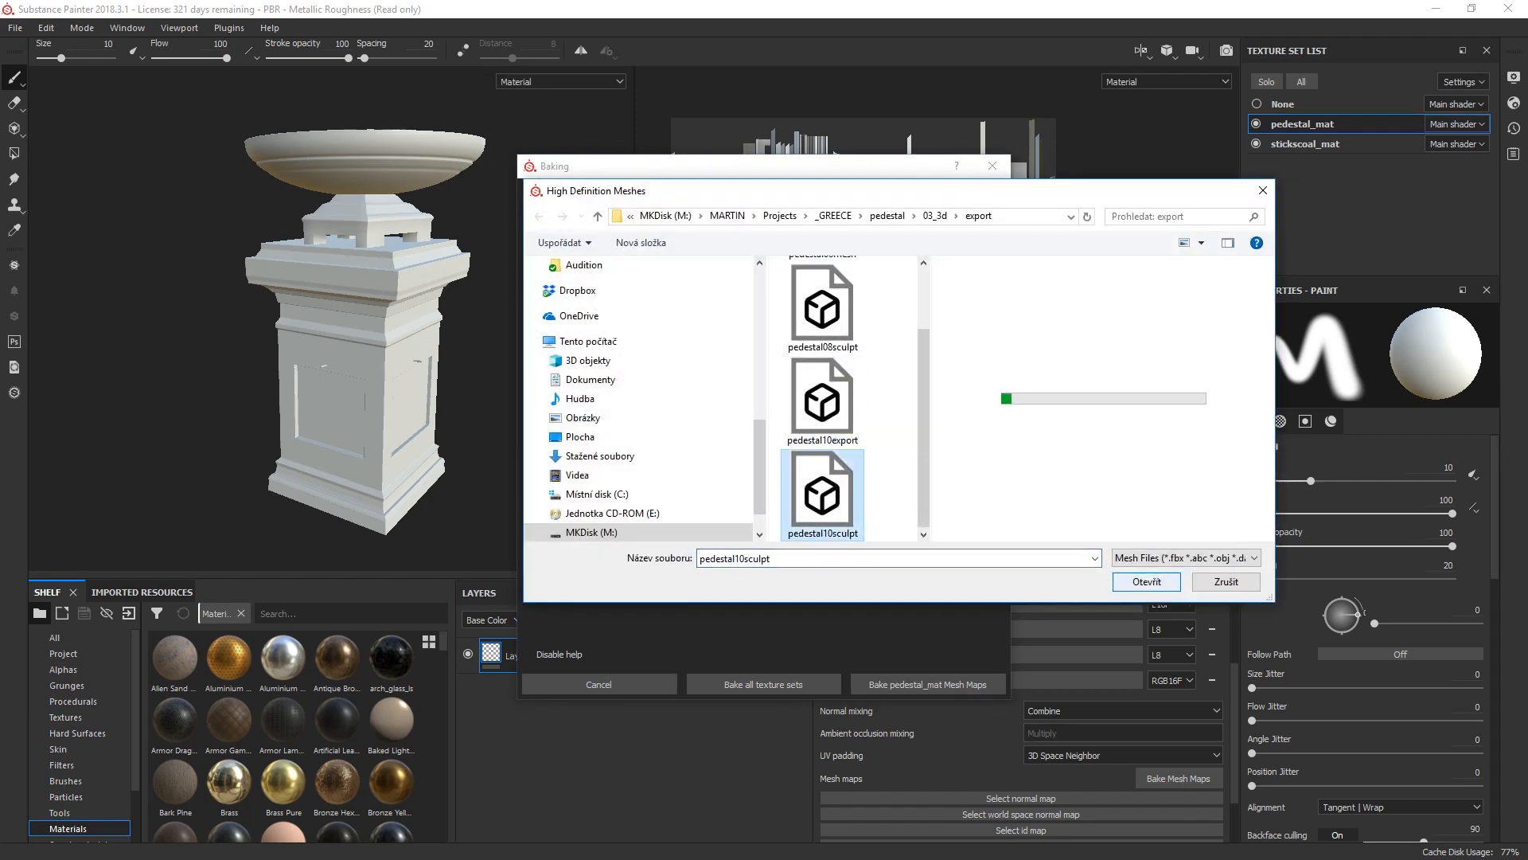
left_click(1147, 581)
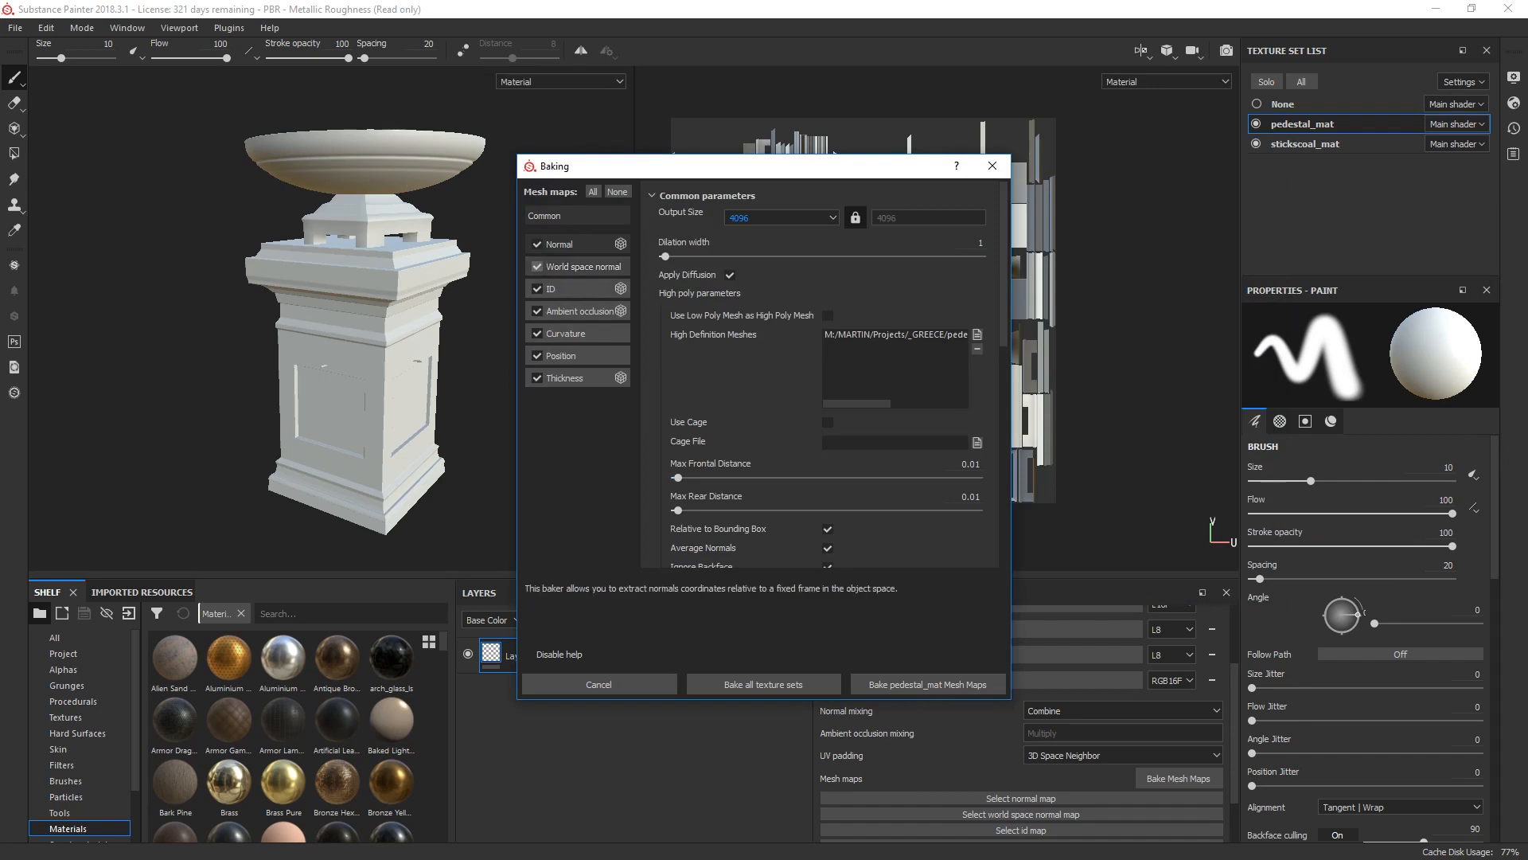
left_click(928, 685)
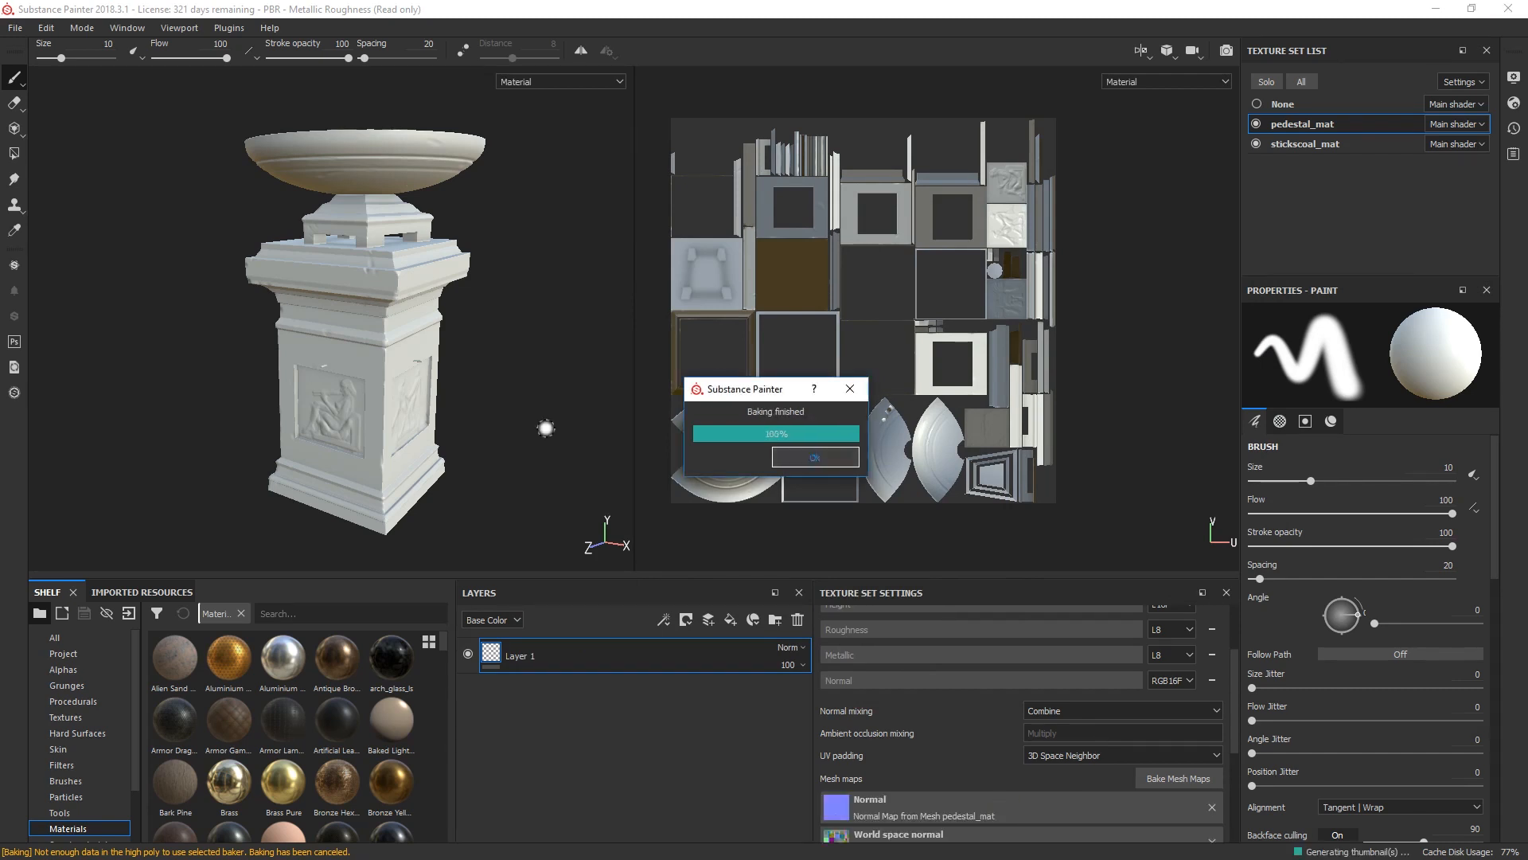
Step: Examine the baked relief panels on the pedestal's sides up close and from further away
scroll(355, 392, "up", 5)
middle_click_drag(183, 449, 195, 191, "alt")
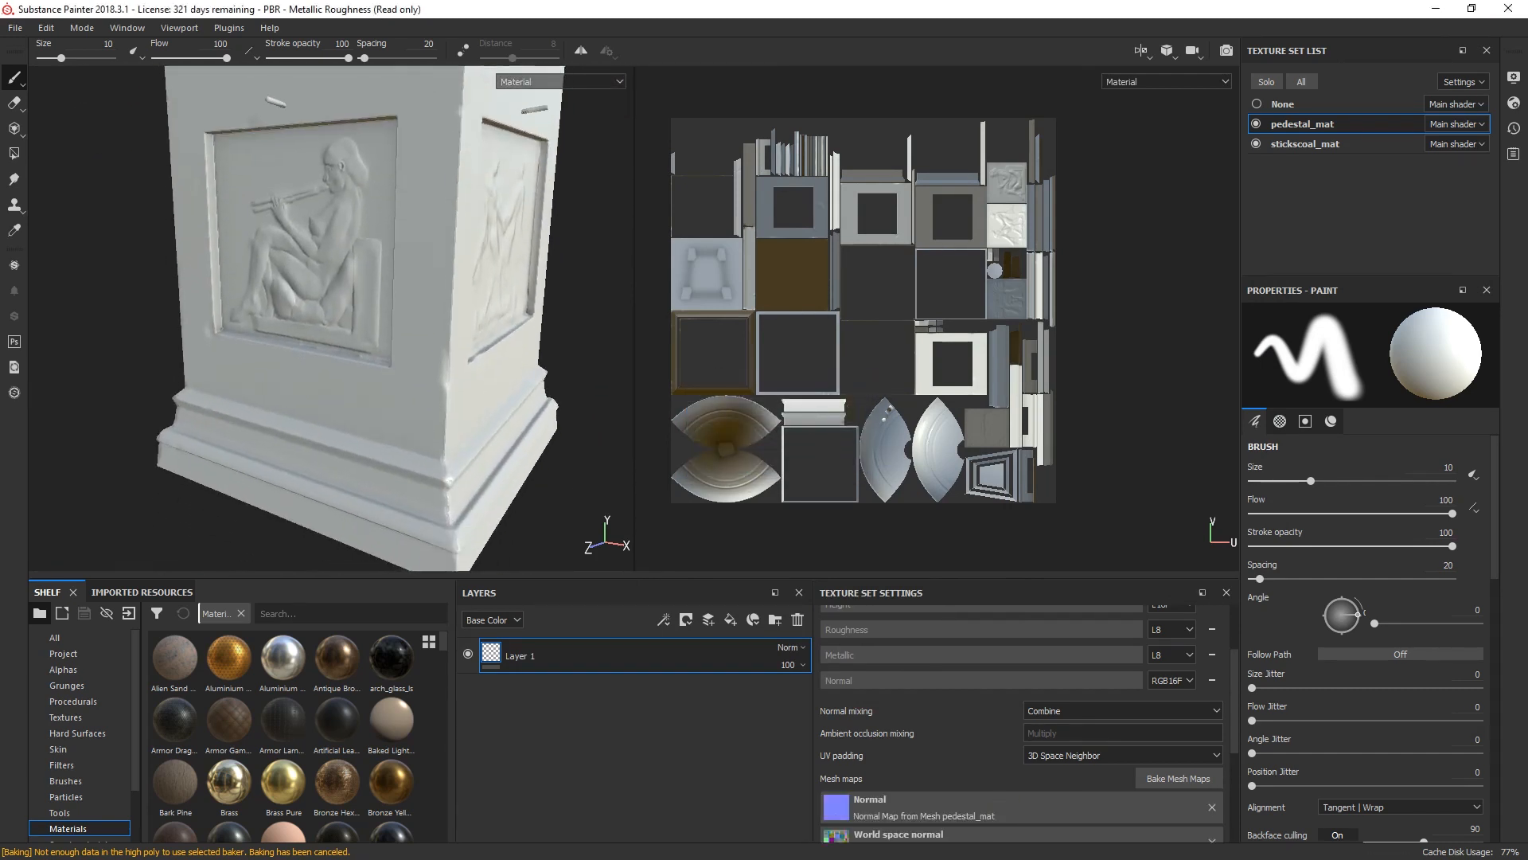
left_click_drag(195, 191, 56, 286, "alt")
scroll(57, 288, "down", 5)
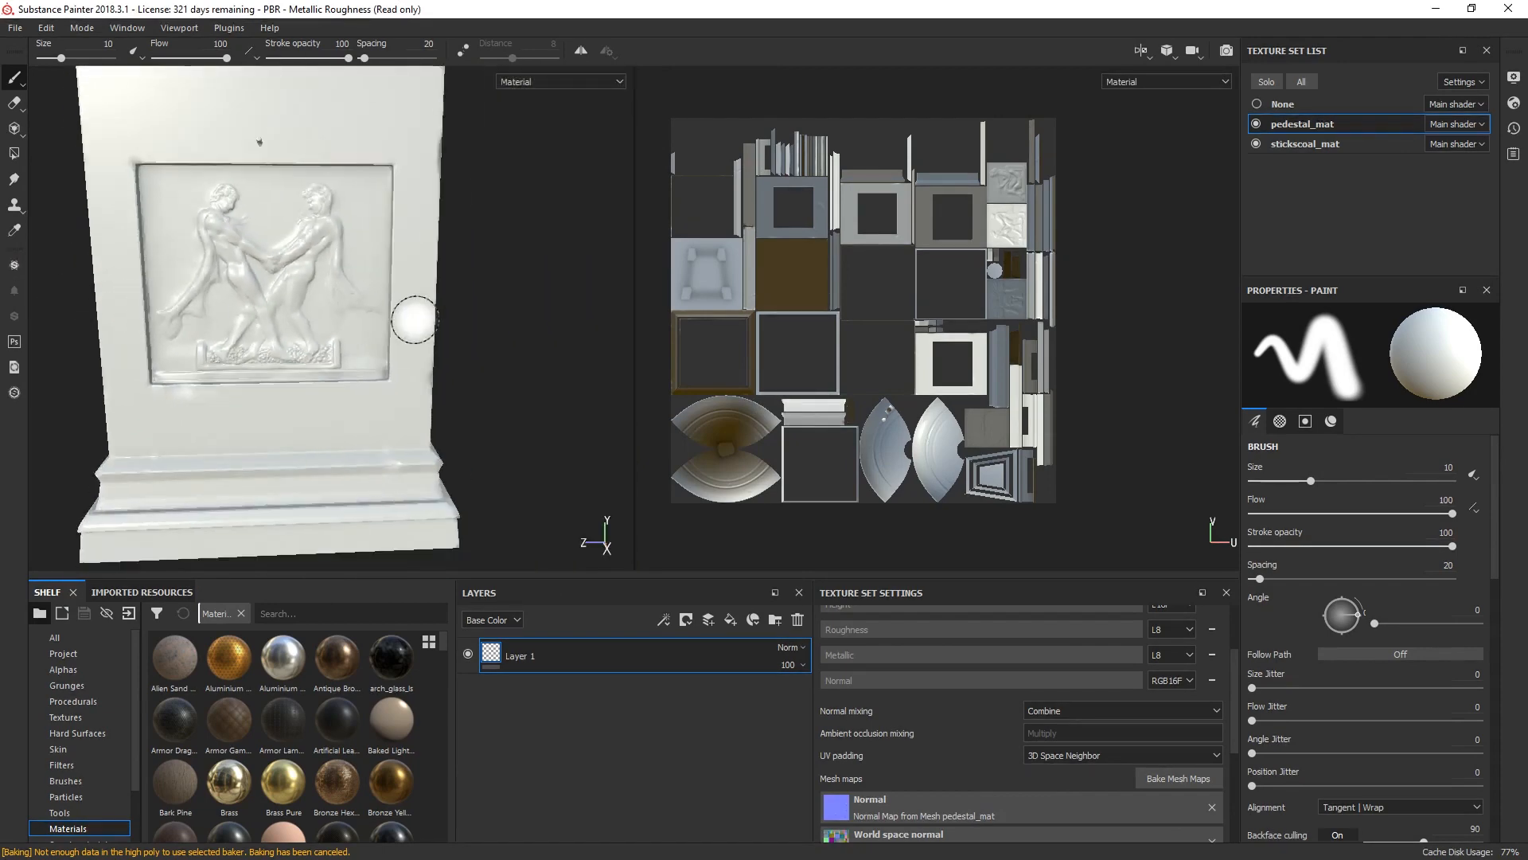
scroll(274, 323, "up", 5)
left_click_drag(414, 318, 465, 327, "alt")
scroll(466, 326, "down", 8)
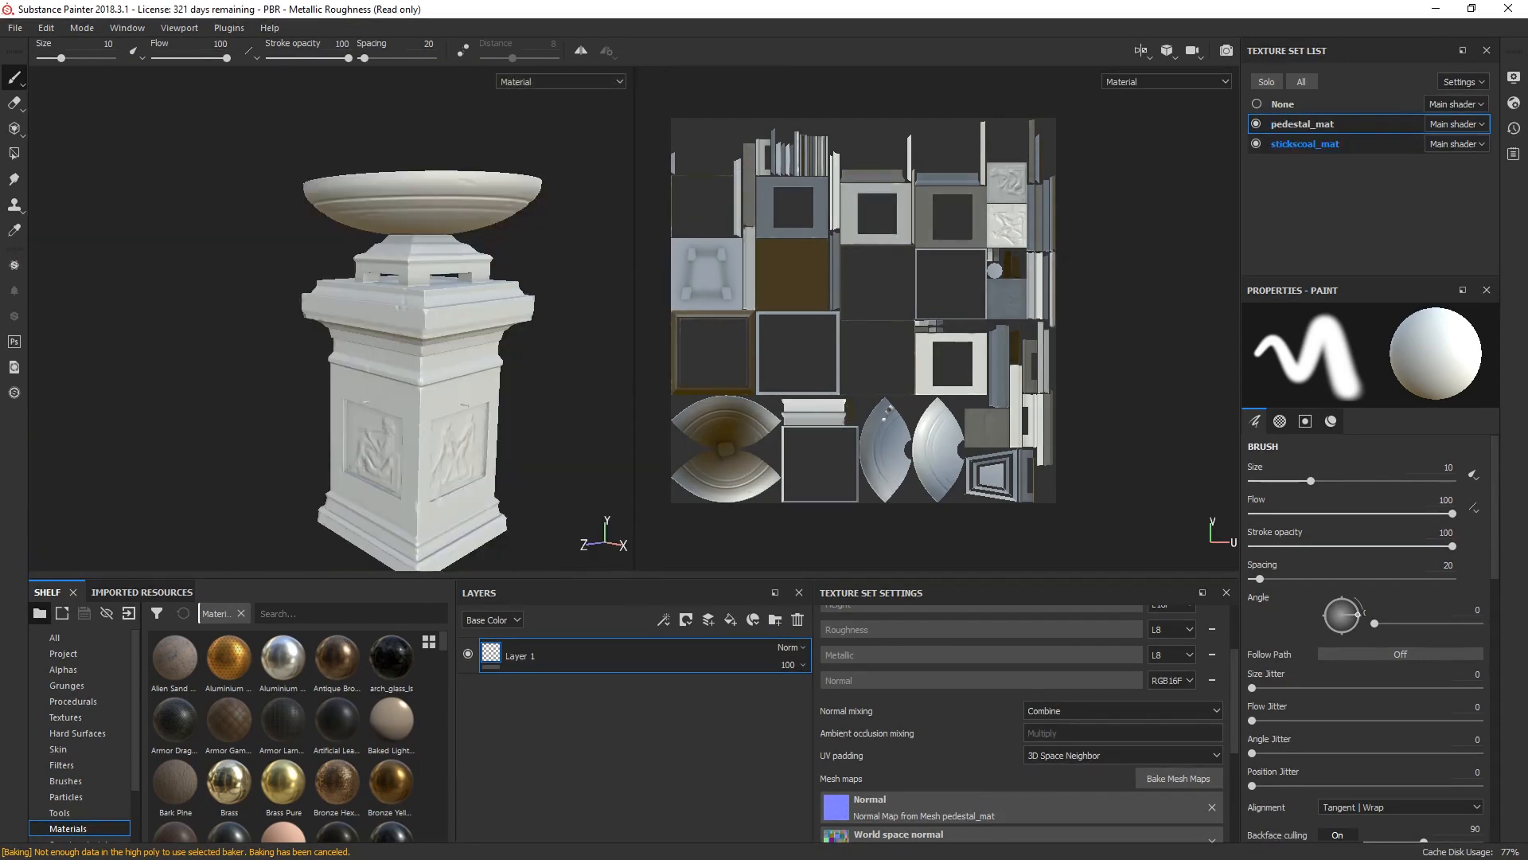
Step: Bake the stickscoal_mat mesh maps at 4096 with the high definition mesh removed from the baking settings
left_click(1305, 144)
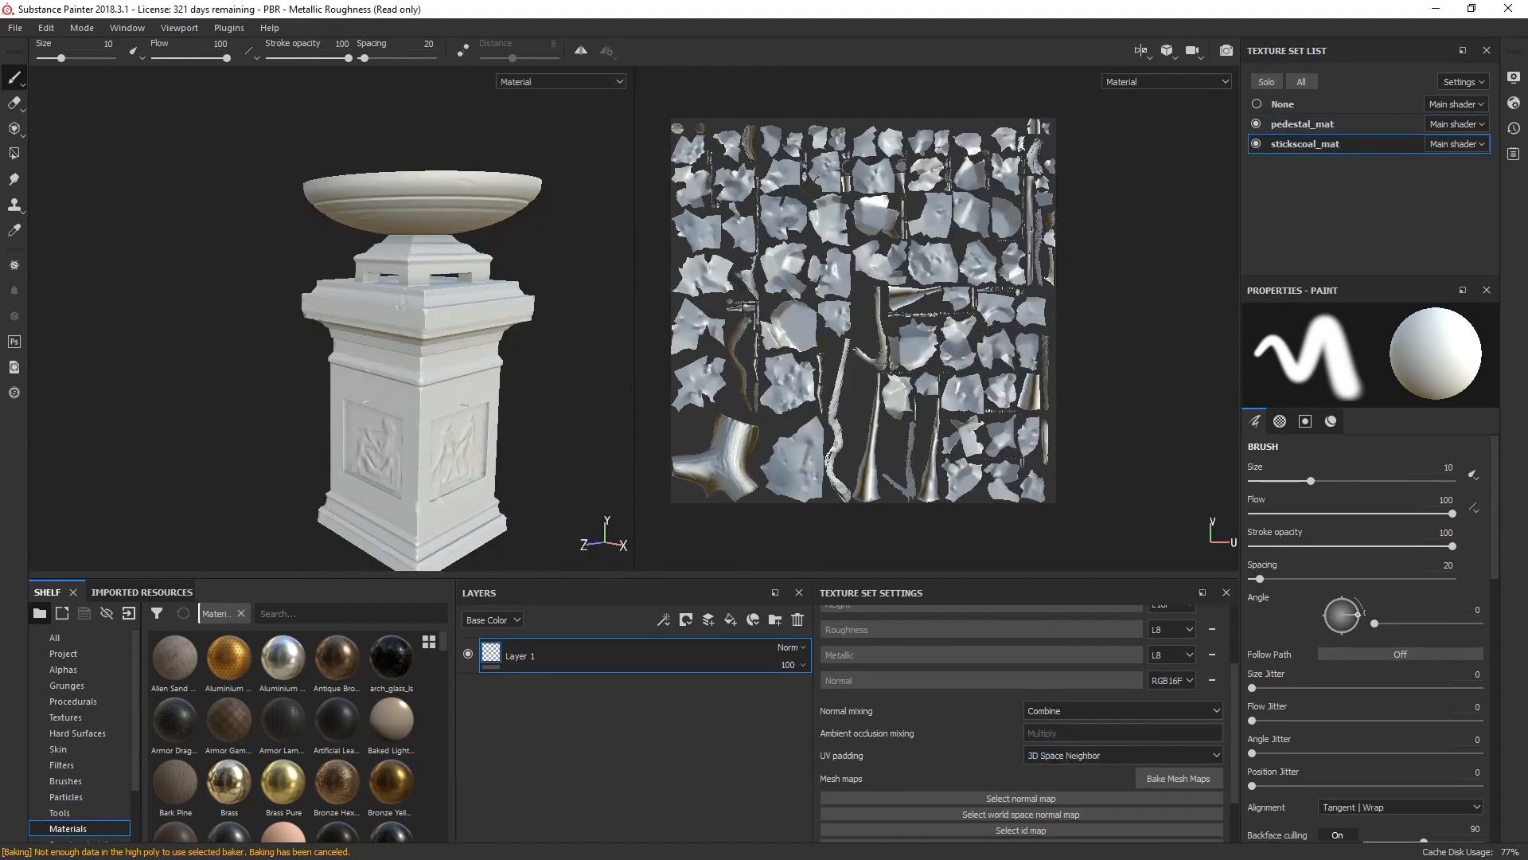
left_click(1178, 778)
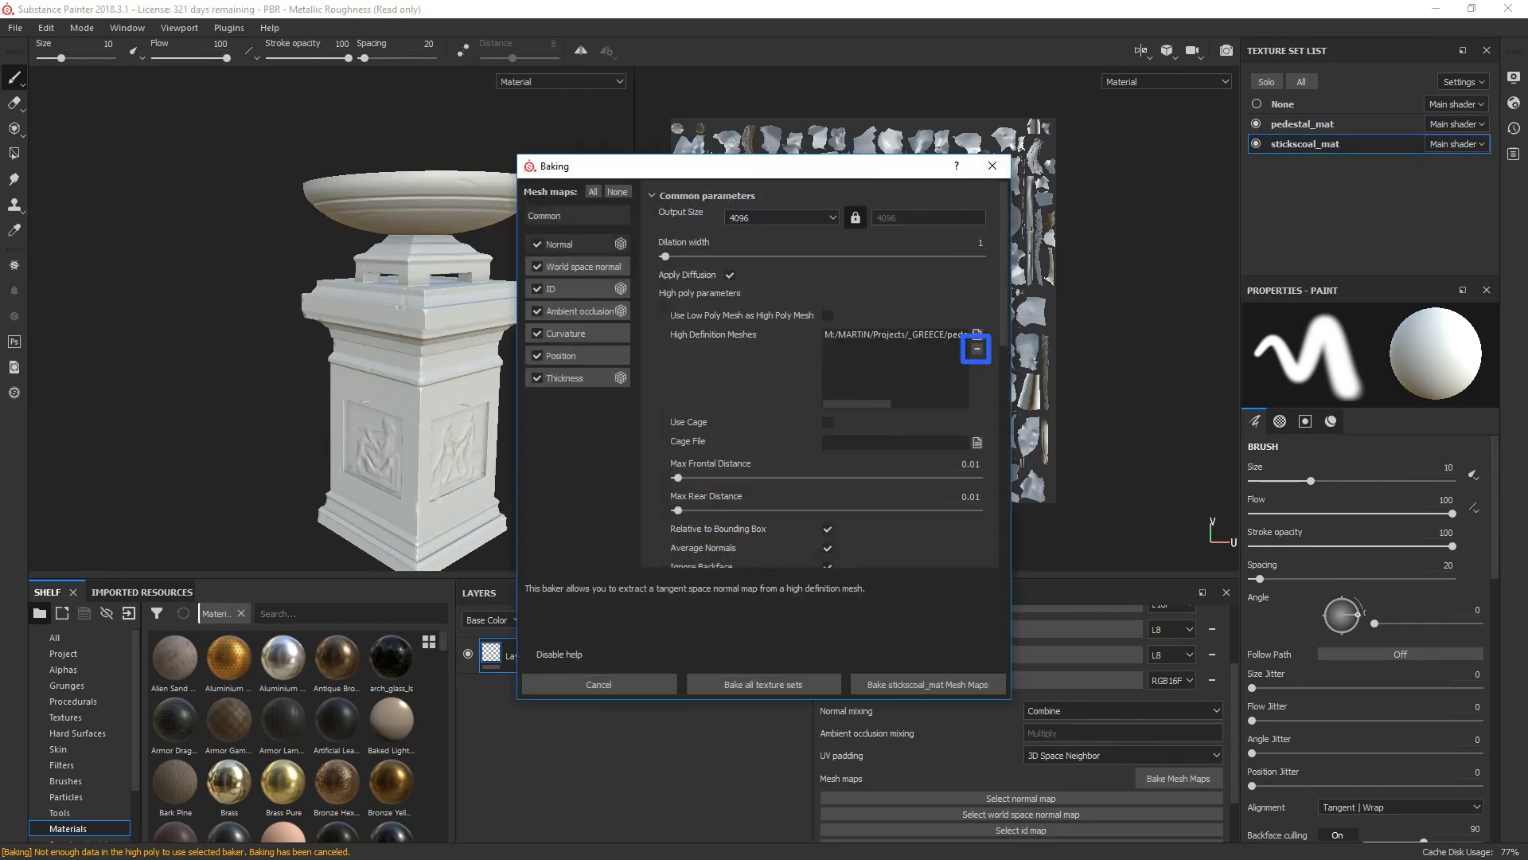
left_click(977, 349)
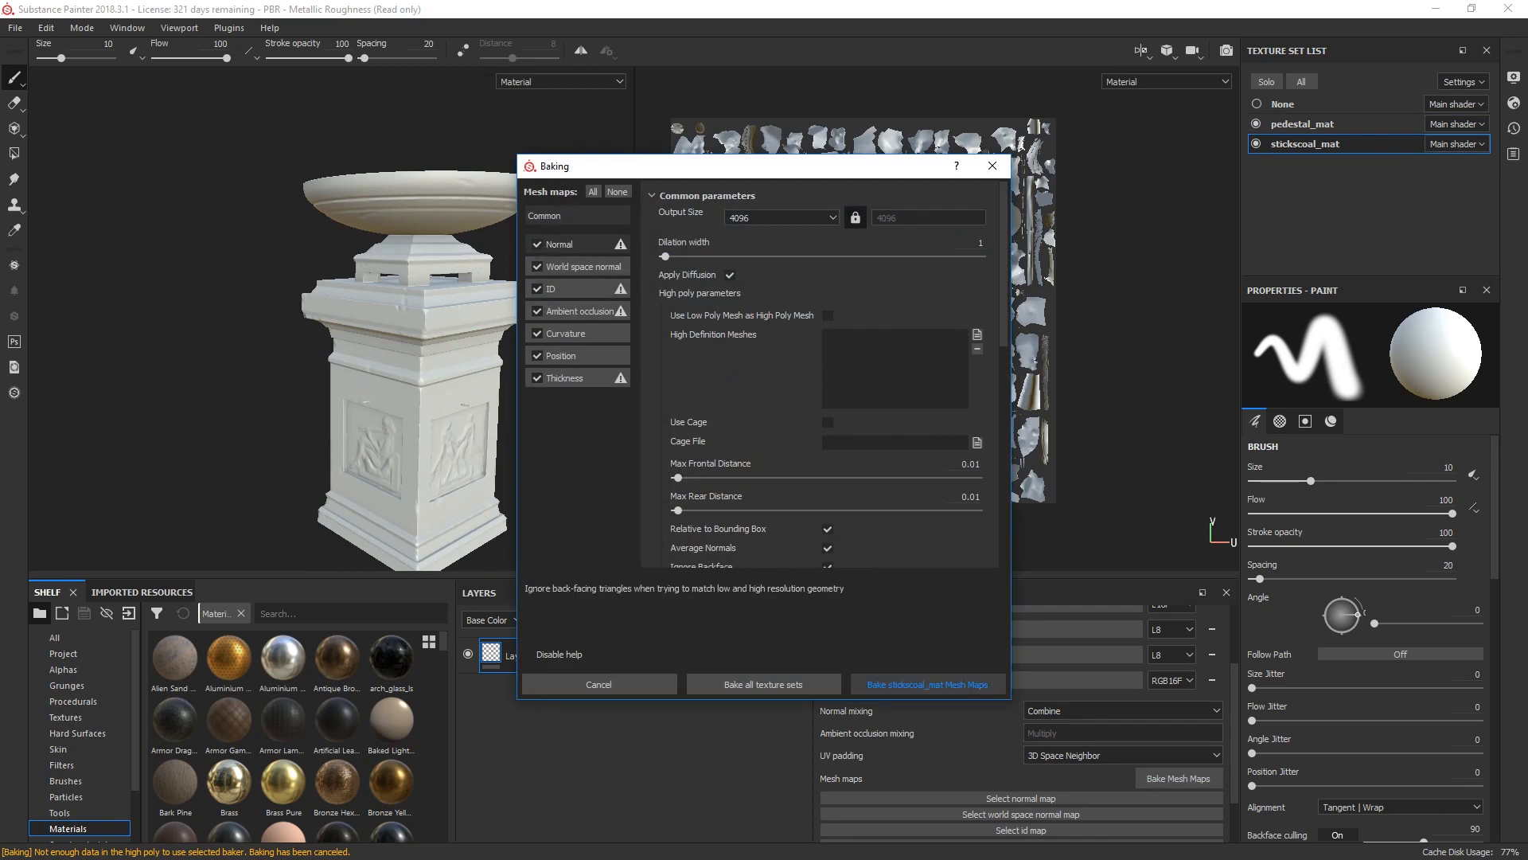
left_click(927, 685)
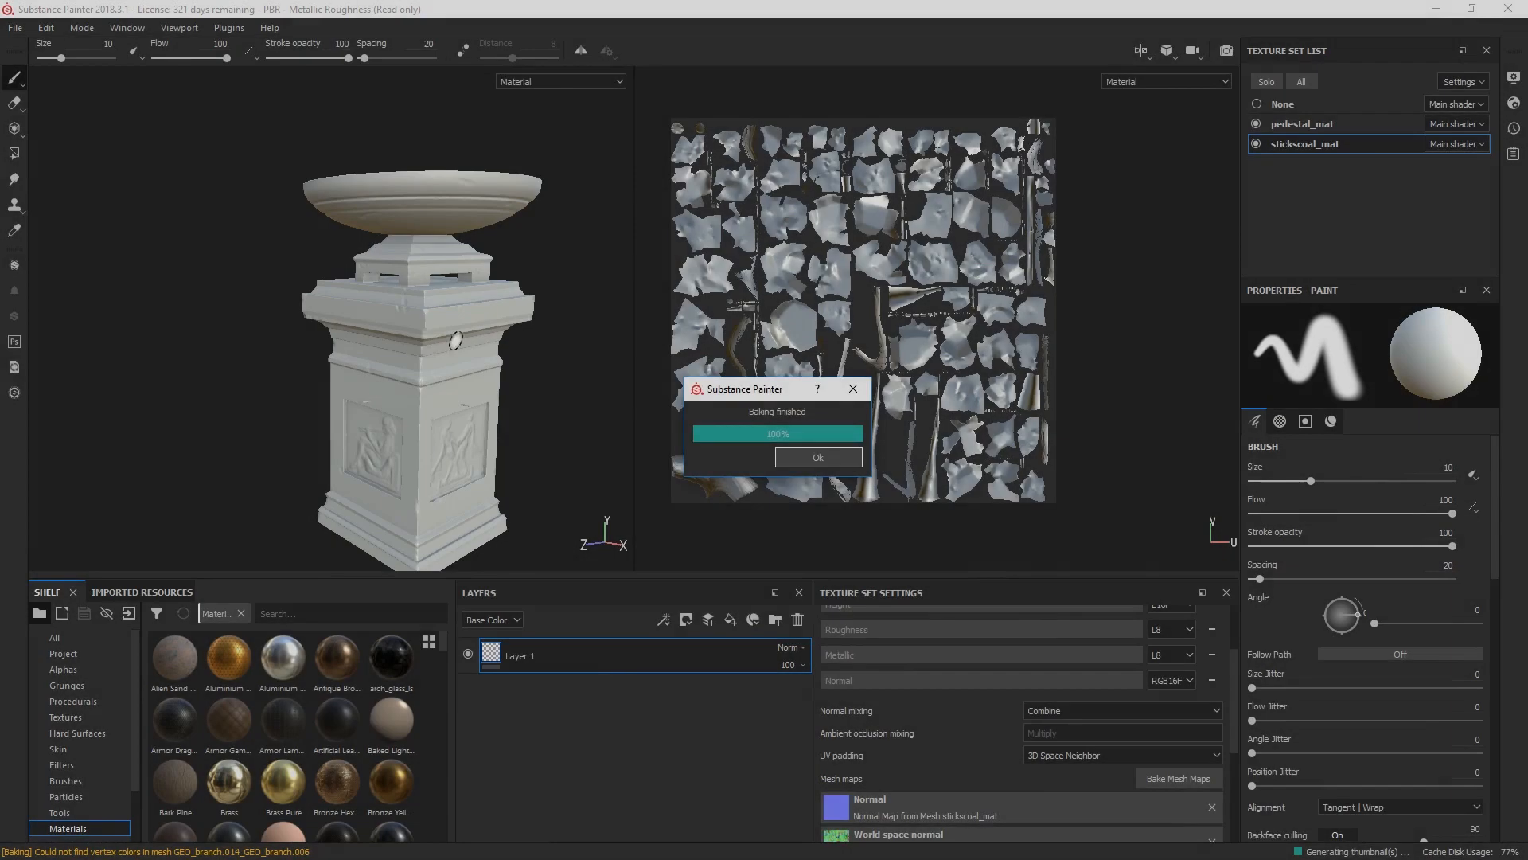
Step: Examine the baked surface detail on the pedestal's cornice and relief panel, and frame the whole model again
left_click_drag(438, 257, 357, 275, "alt")
scroll(369, 335, "up", 3)
scroll(362, 315, "down", 5)
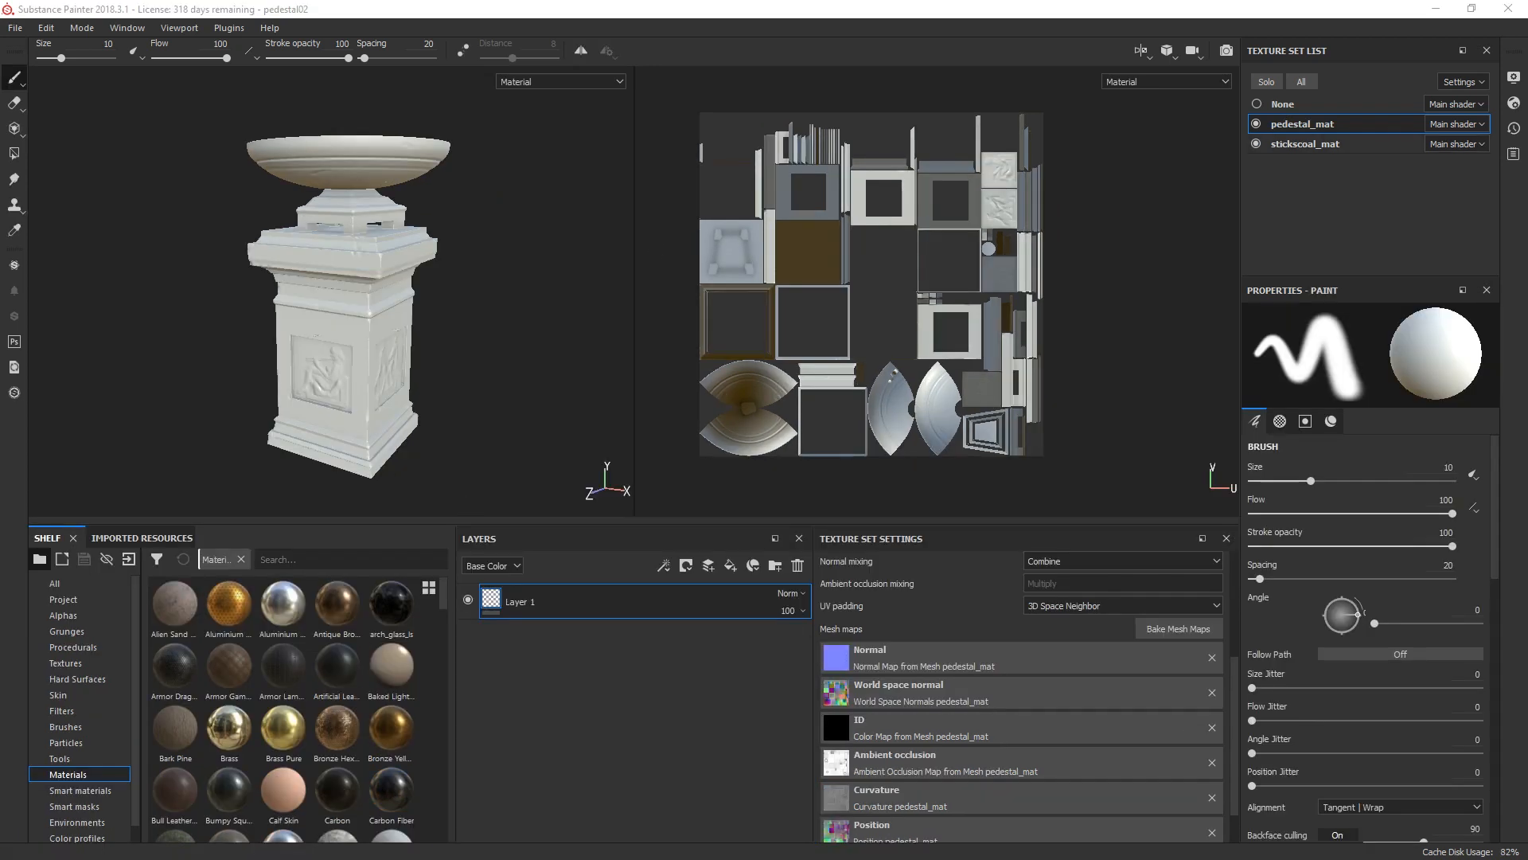
mouse_move(518, 539)
left_mouse_down()
mouse_move(787, 509)
mouse_move(1195, 552)
mouse_move(1379, 783)
mouse_move(1286, 676)
mouse_move(633, 580)
mouse_move(531, 546)
left_mouse_up()
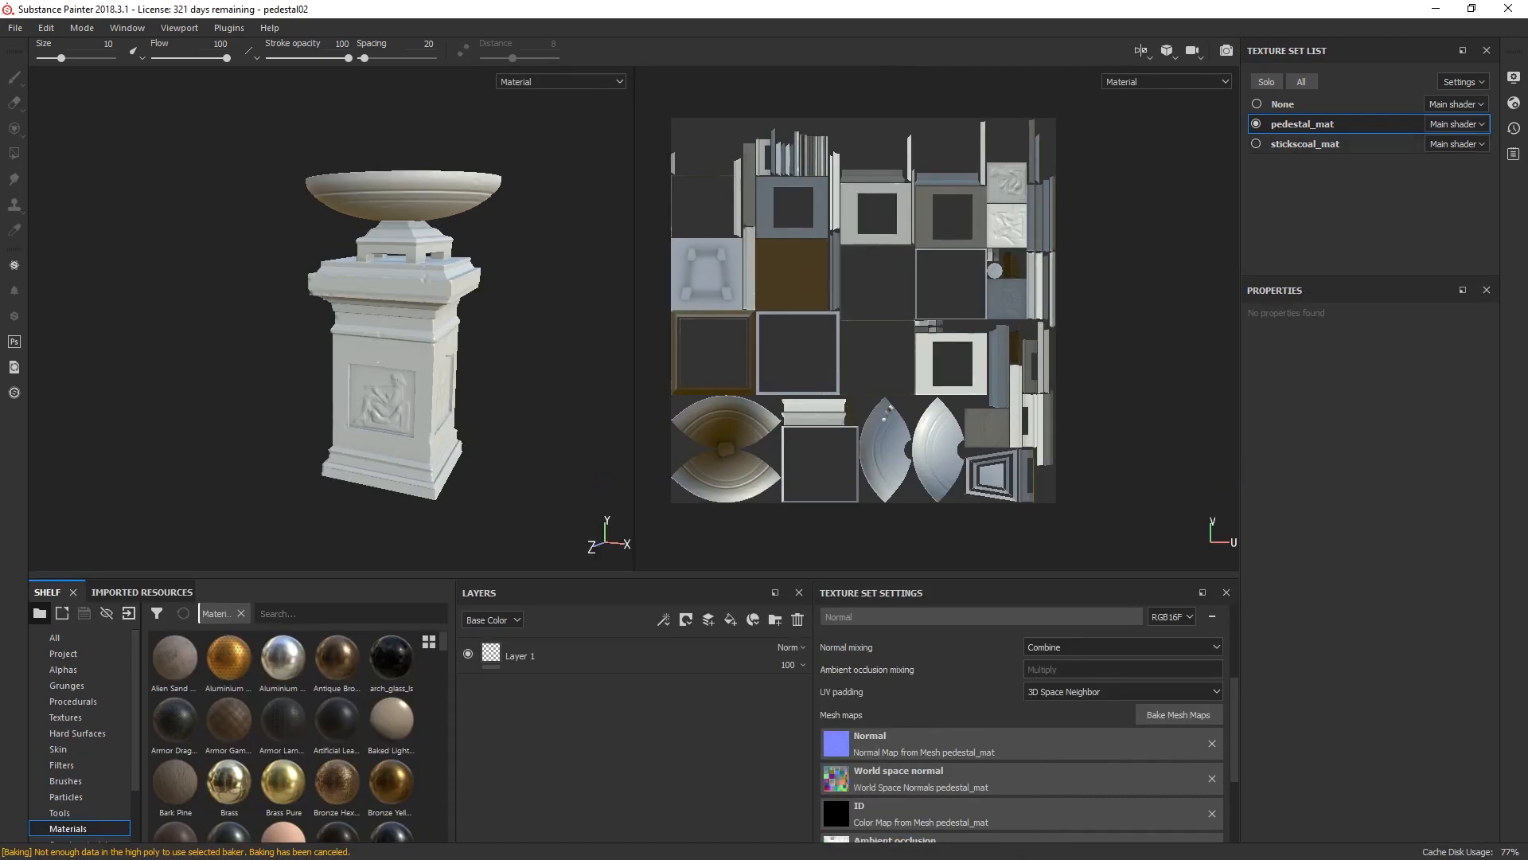
scroll(421, 295, "up", 6)
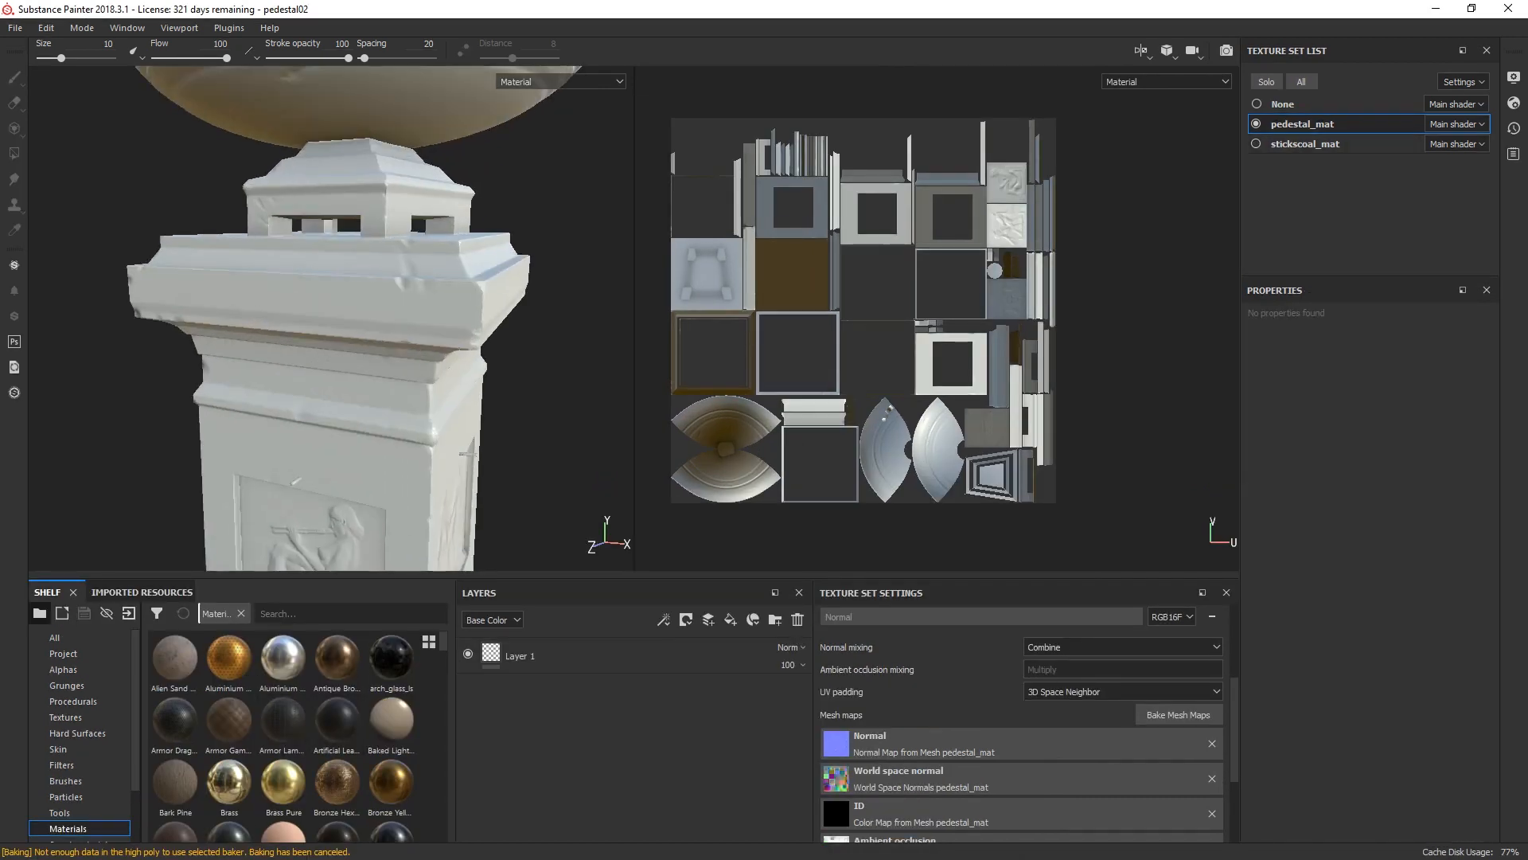
left_click_drag(422, 318, 310, 247, "alt")
key("f")
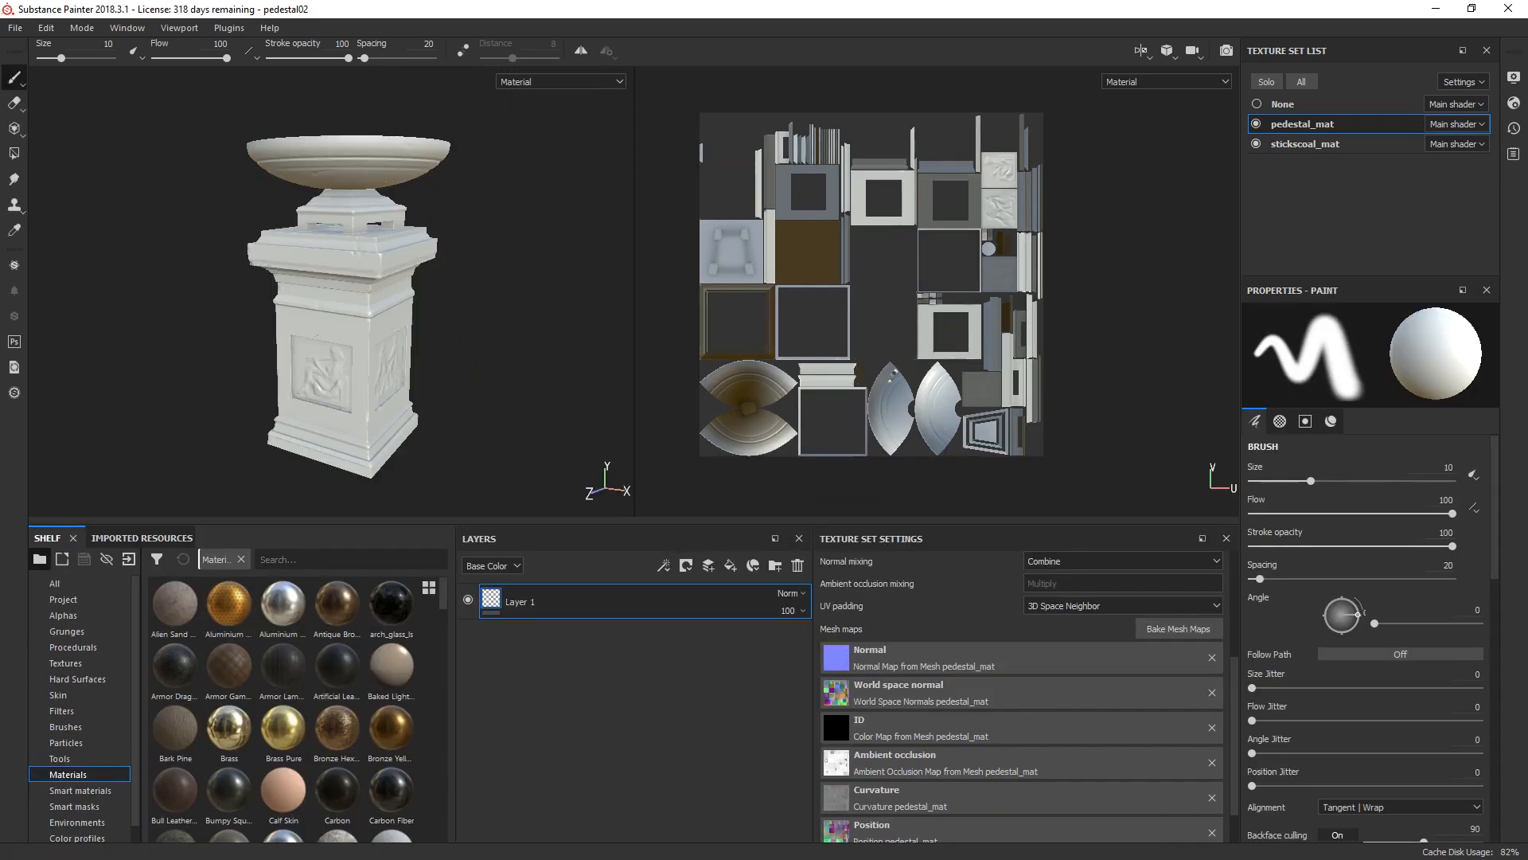
scroll(298, 709, "down", 8)
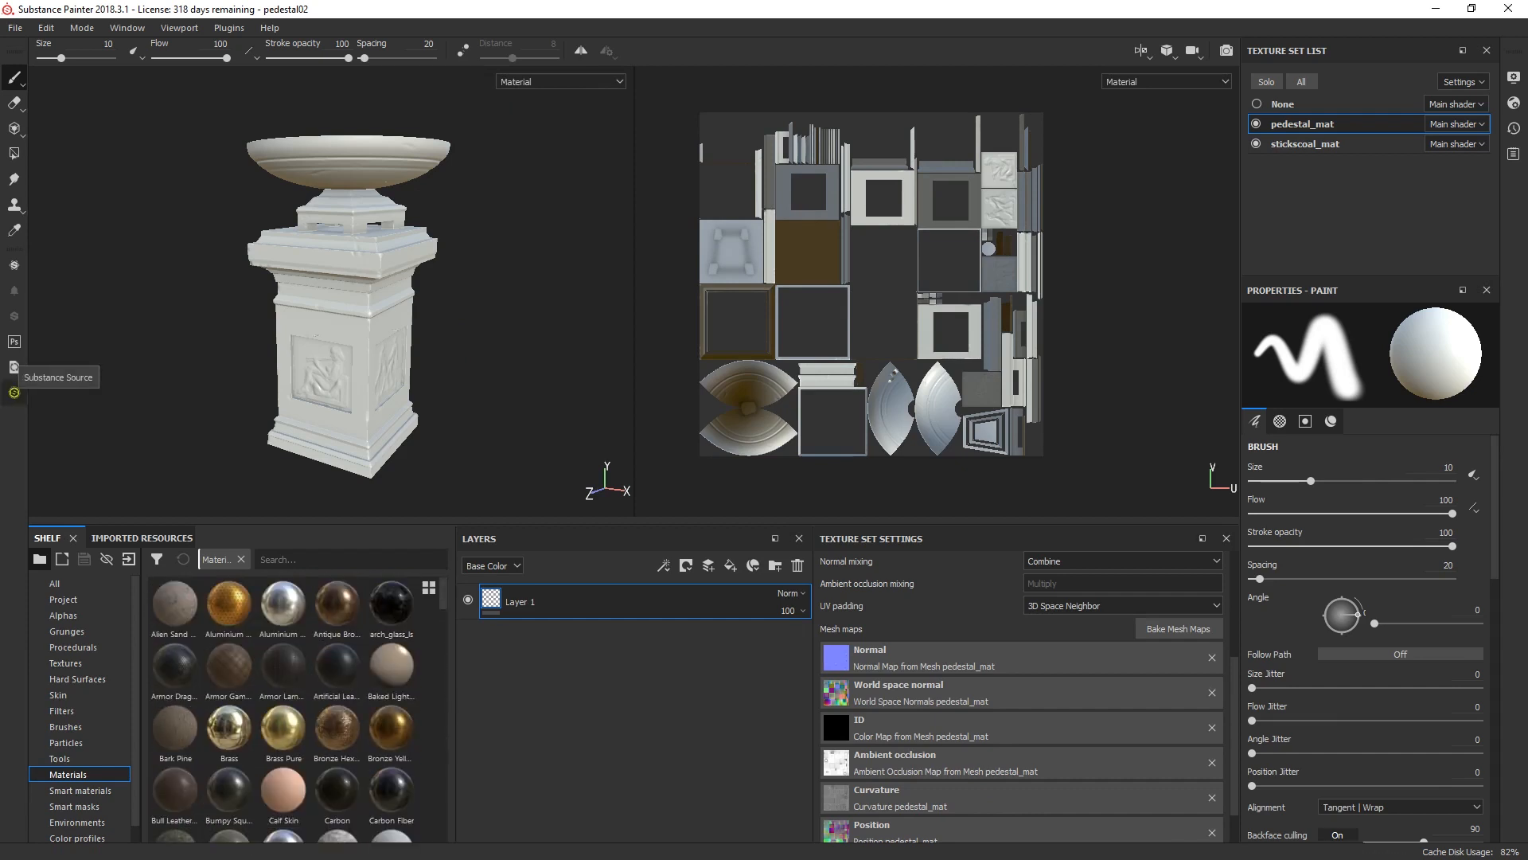
Step: Browse the newest materials in the Substance Source library
left_click(14, 392)
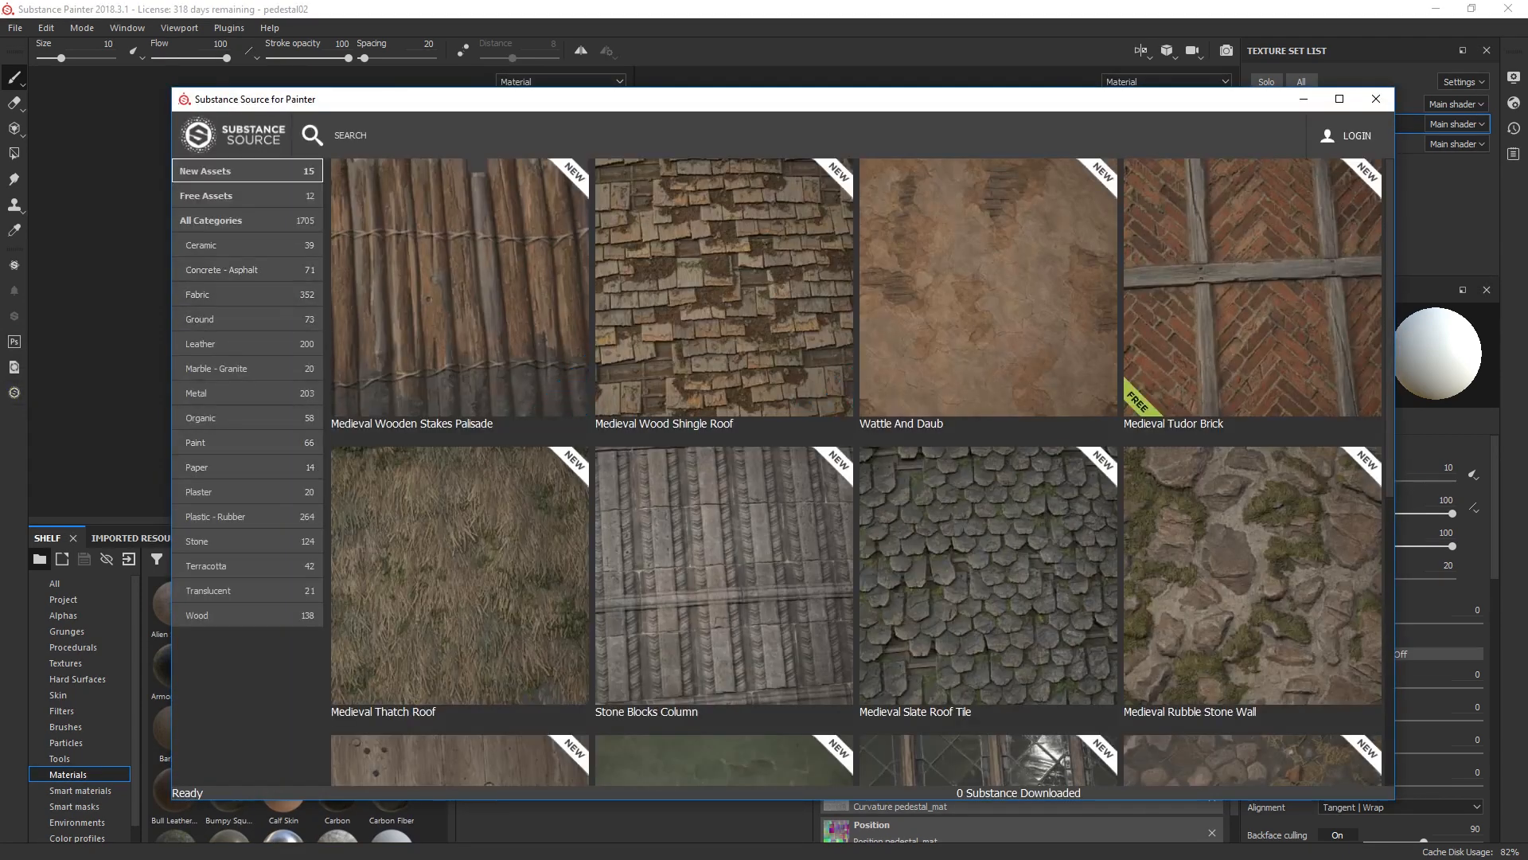
scroll(1273, 358, "down", 2)
scroll(862, 471, "down", 4)
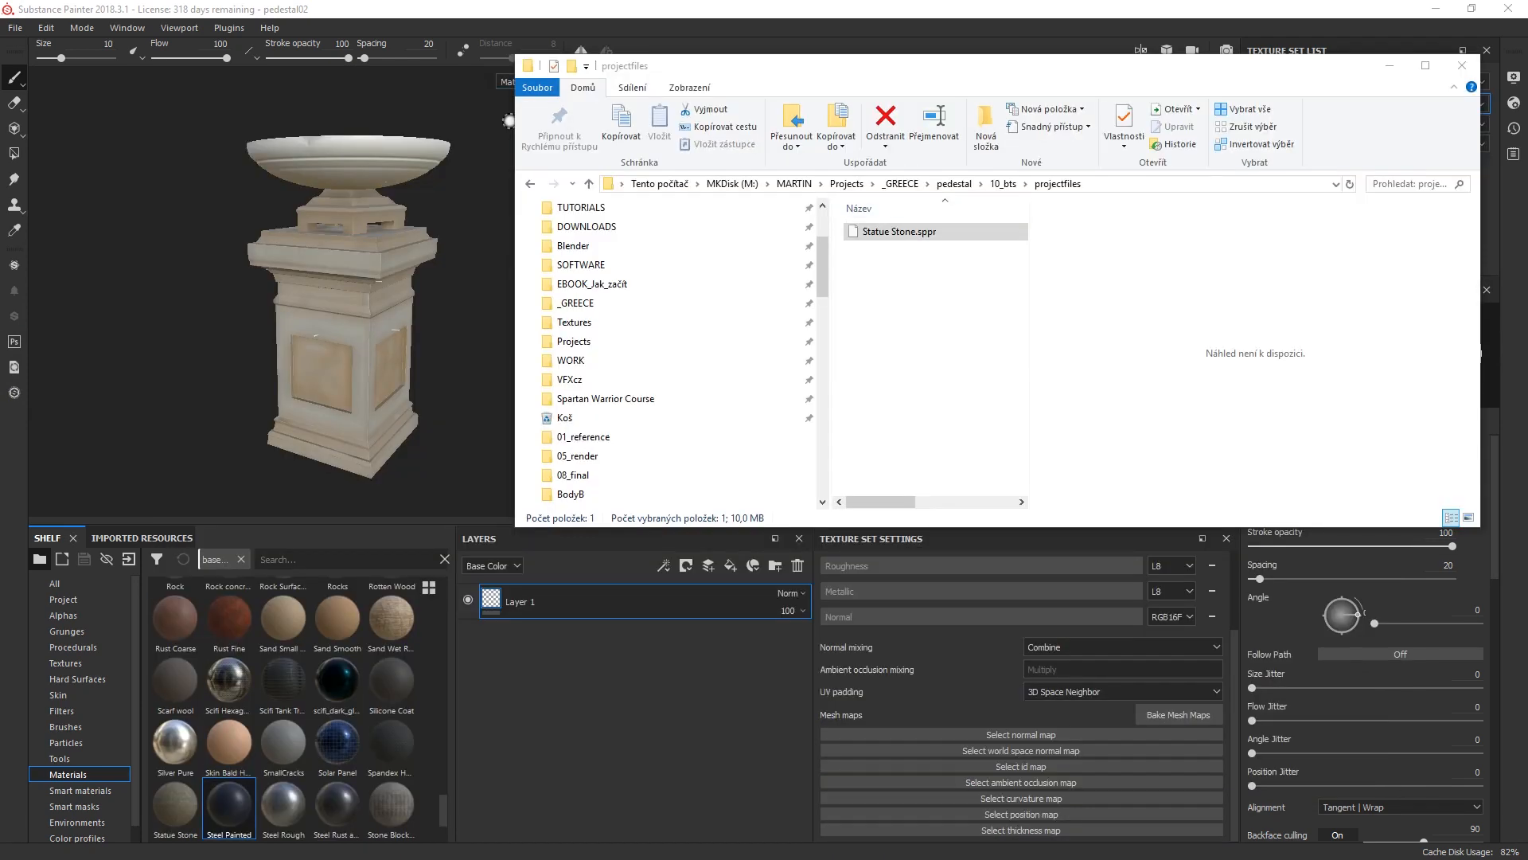
Step: Import Statue Stone.sppr from the projectfiles folder as a preset into project 'pedestal02'
left_click(936, 351)
left_click(899, 231)
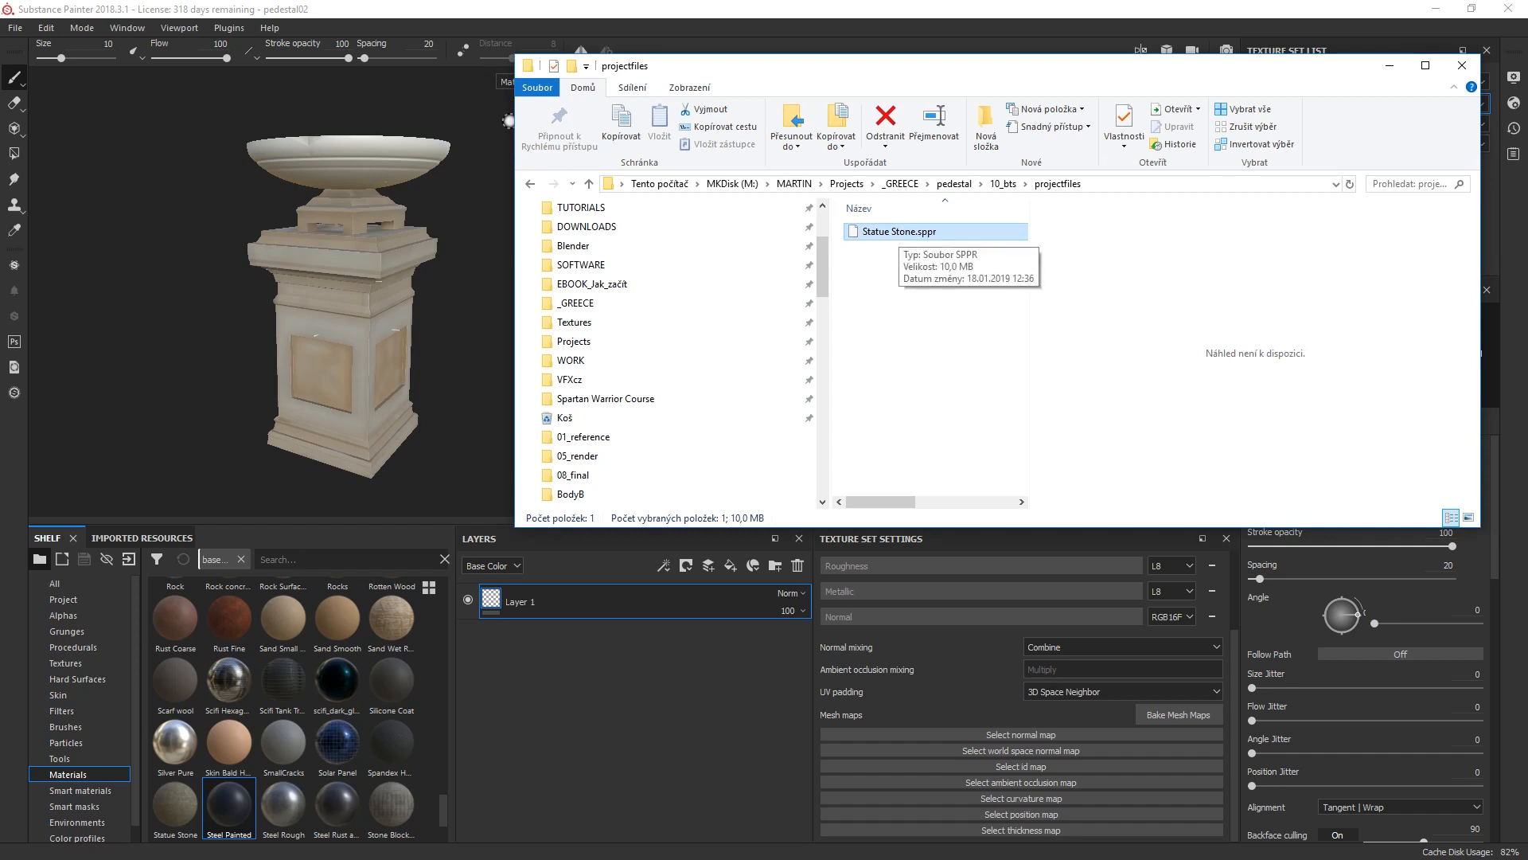
left_click_drag(896, 232, 436, 670)
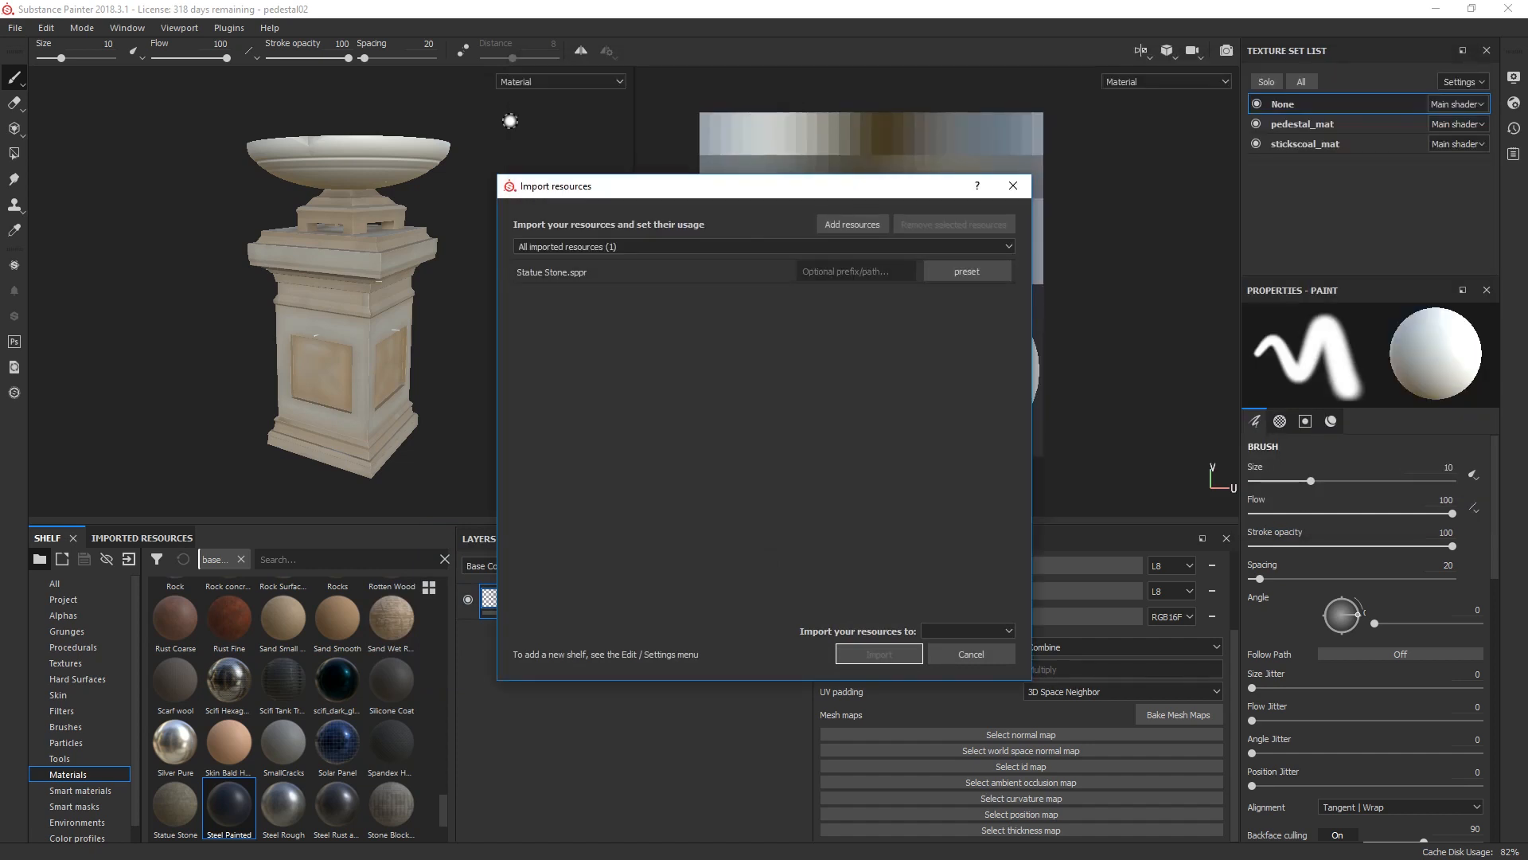
left_click(968, 631)
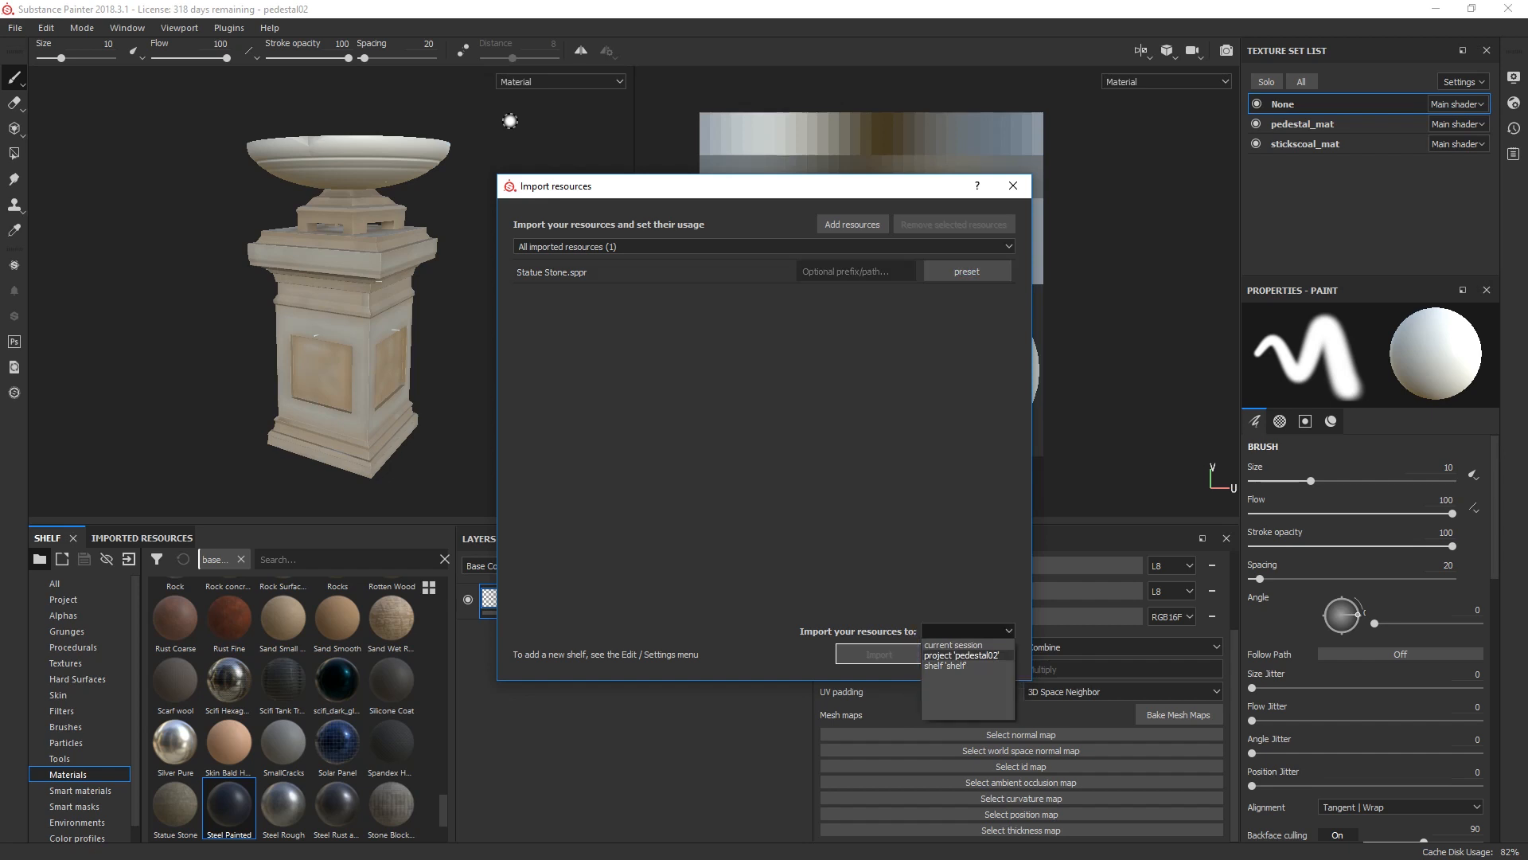
left_click(961, 655)
left_click(878, 654)
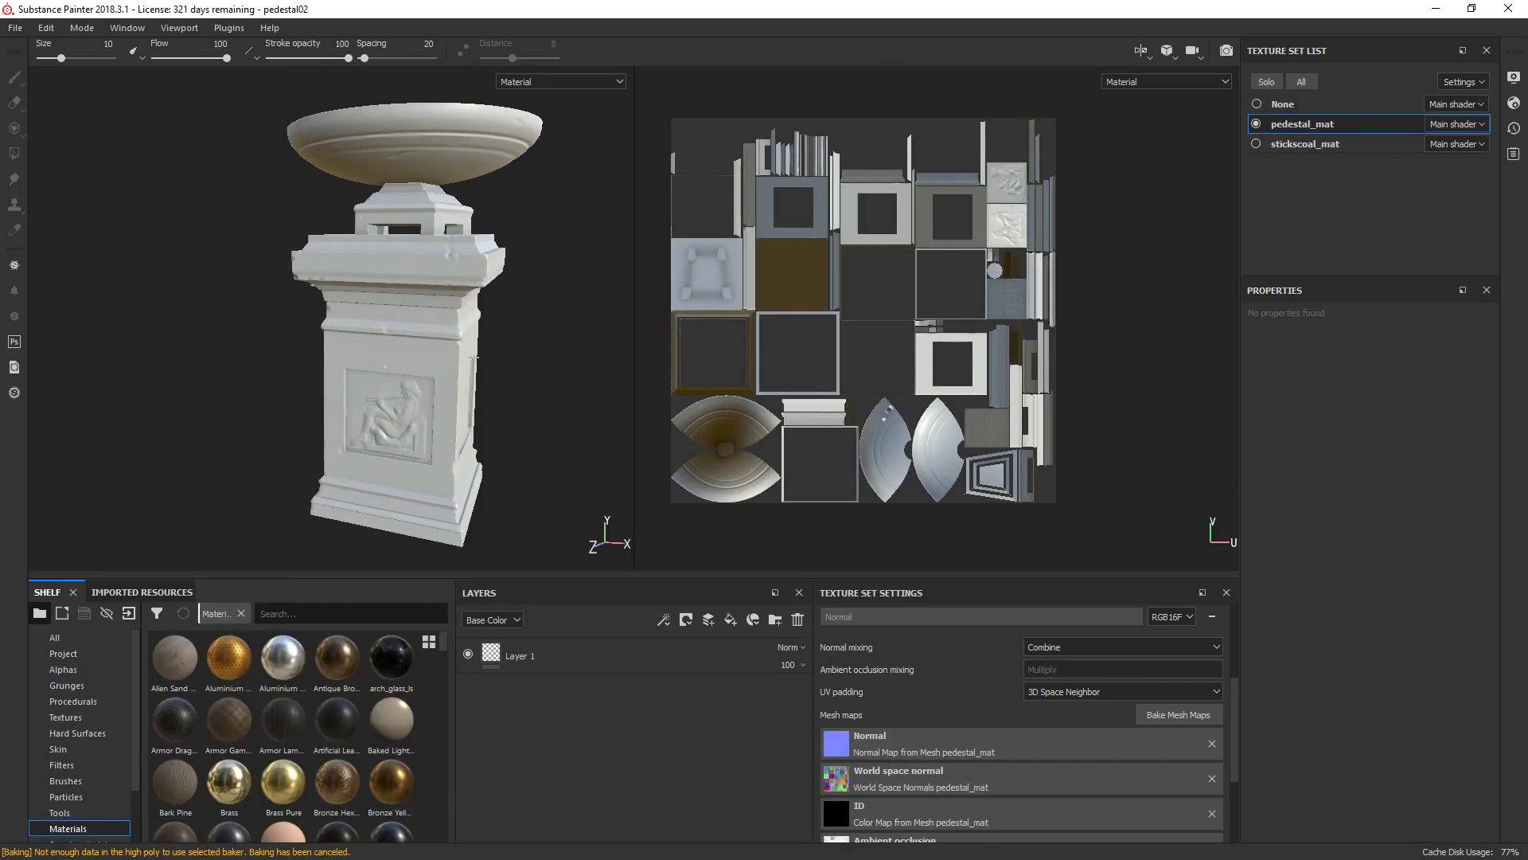
Step: Search the shelf materials for "statu" and add Statue Stone as a fill layer beneath Layer 1 of pedestal_mat
left_click(350, 613)
type("roc")
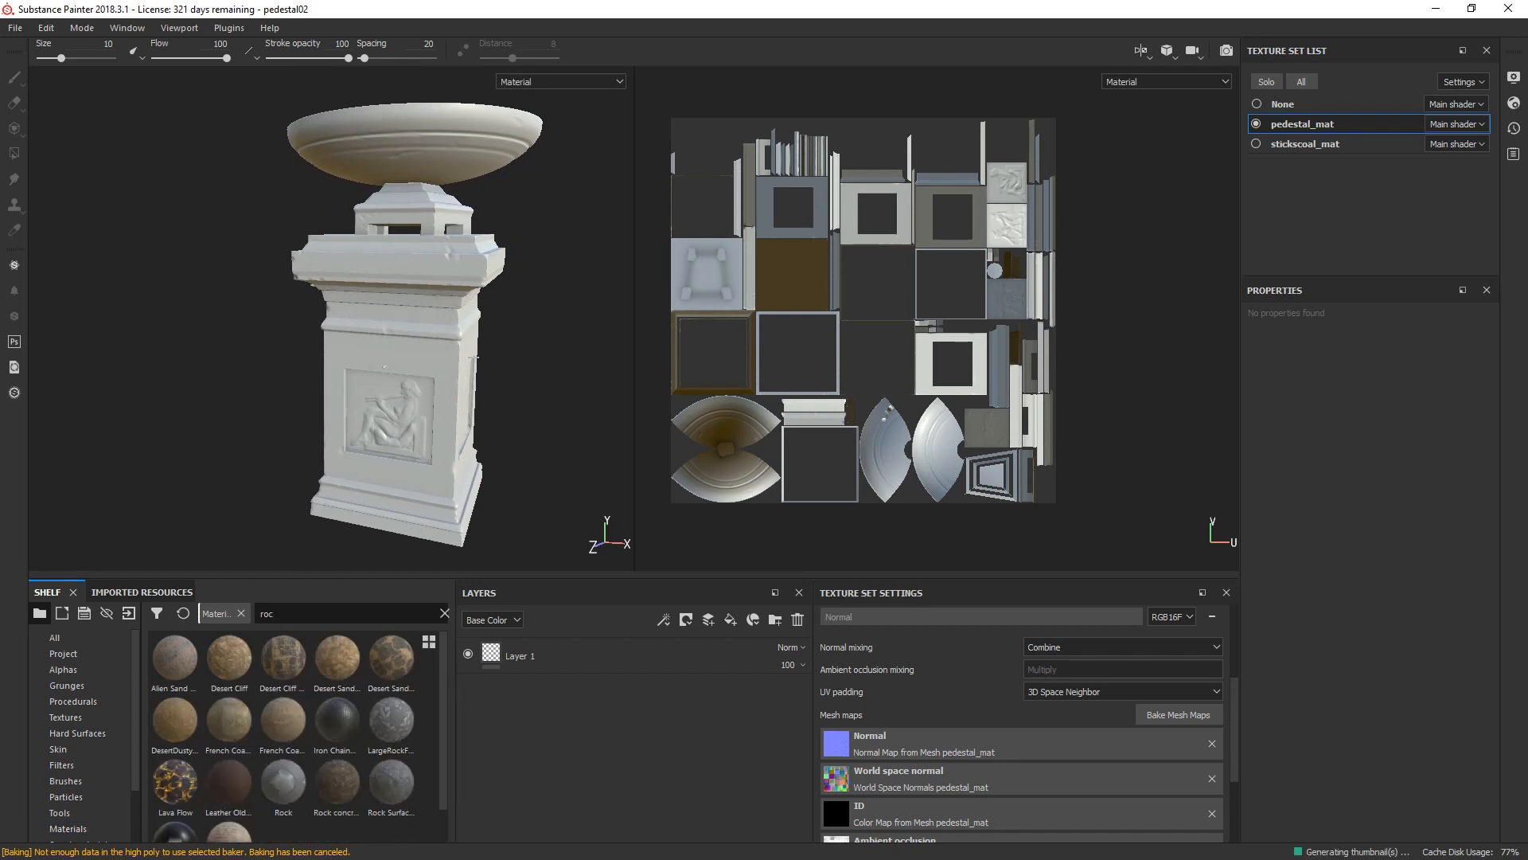
key("ctrl+a")
type("statu")
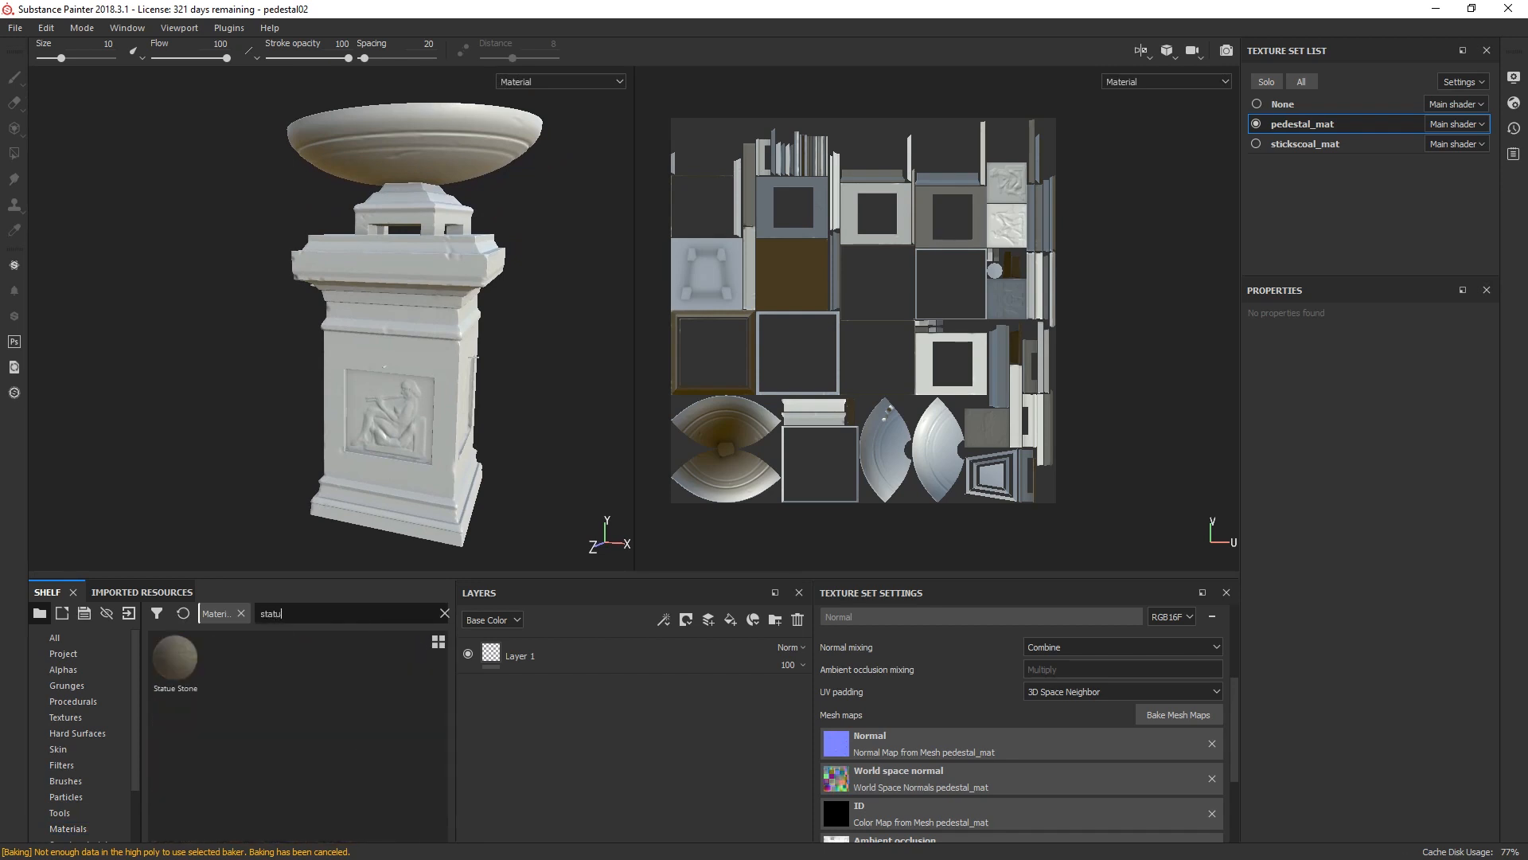
left_click(175, 660)
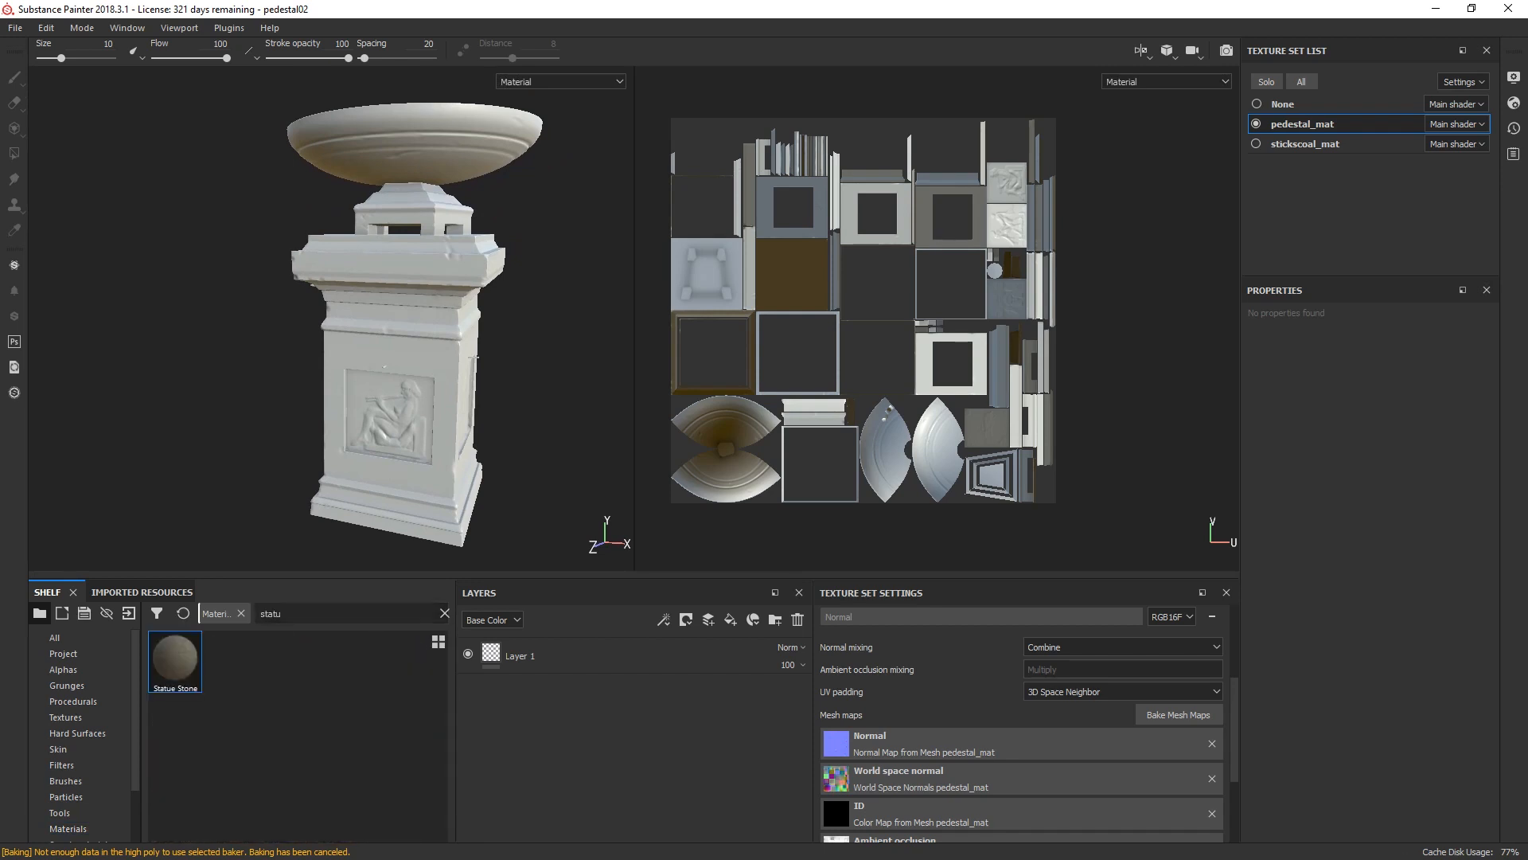
left_click_drag(175, 661, 557, 691)
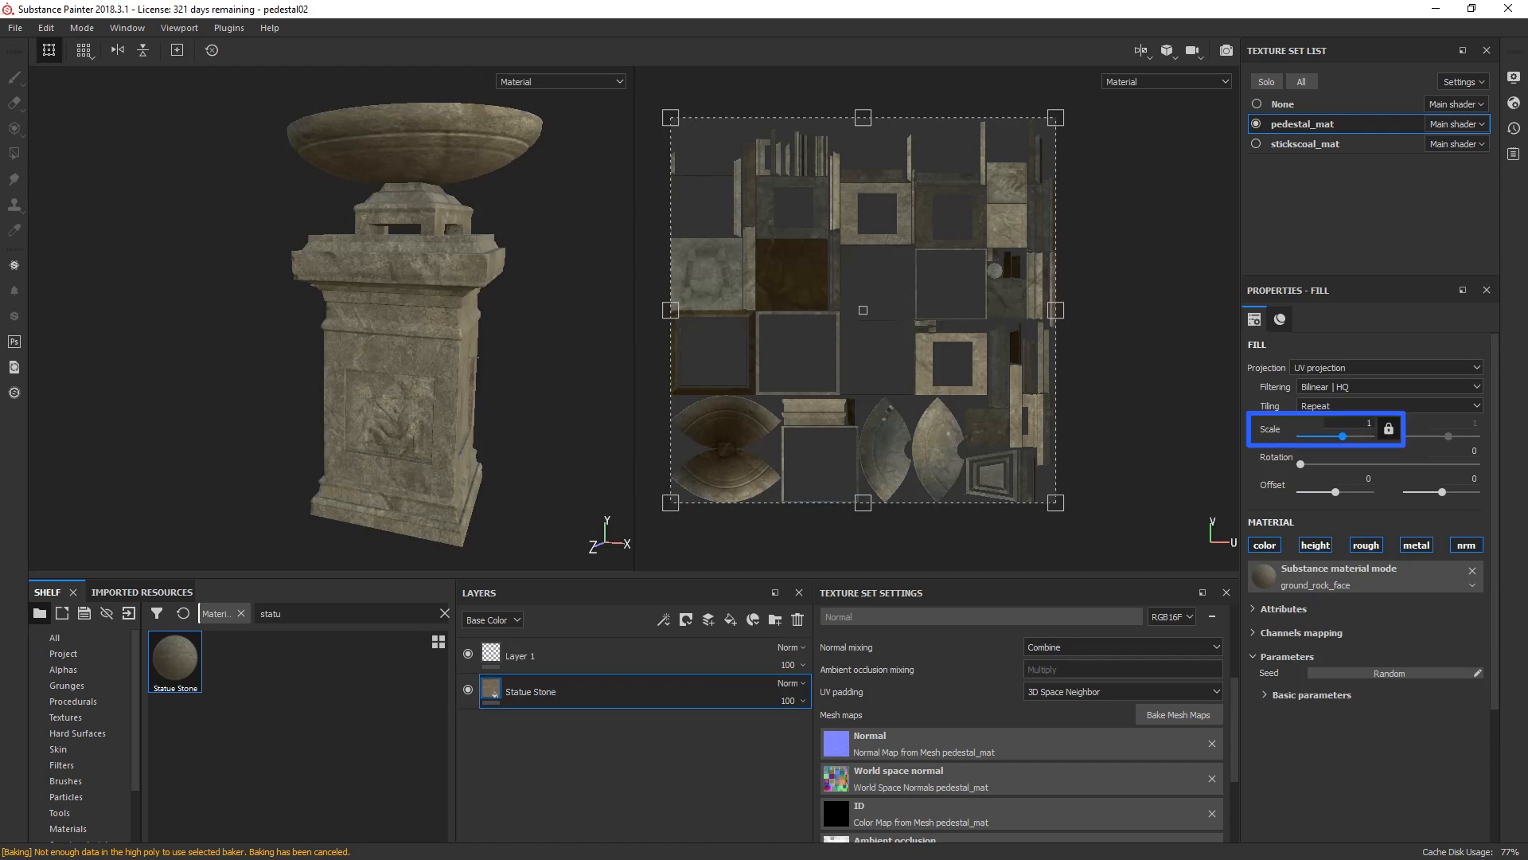
Step: Set the Statue Stone fill's UV scale to 8 and its Base Color opacity to 50
key("Return")
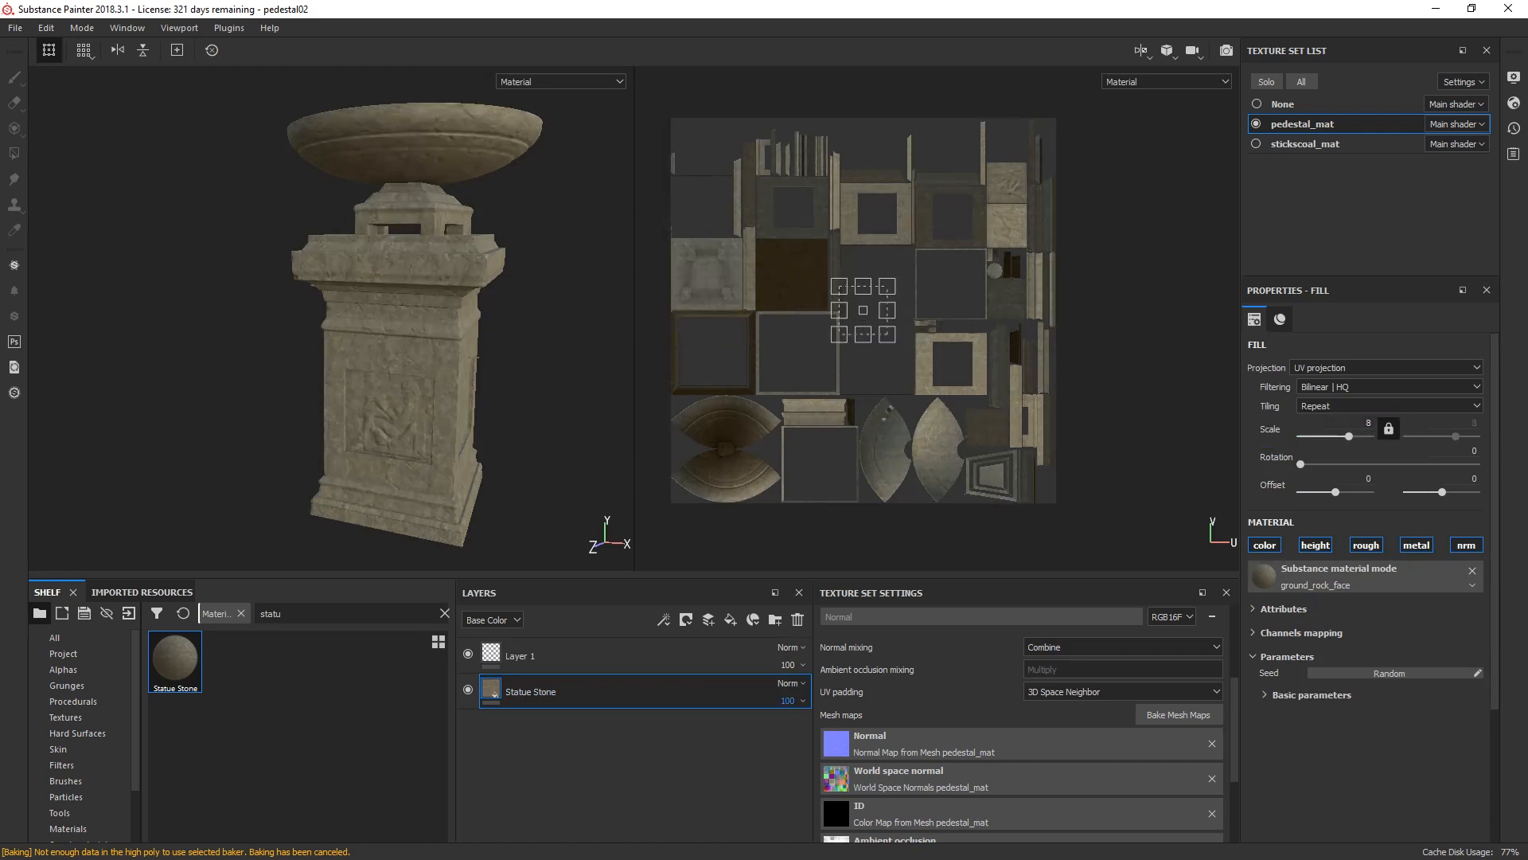
left_click(789, 700)
type("50")
key("Return")
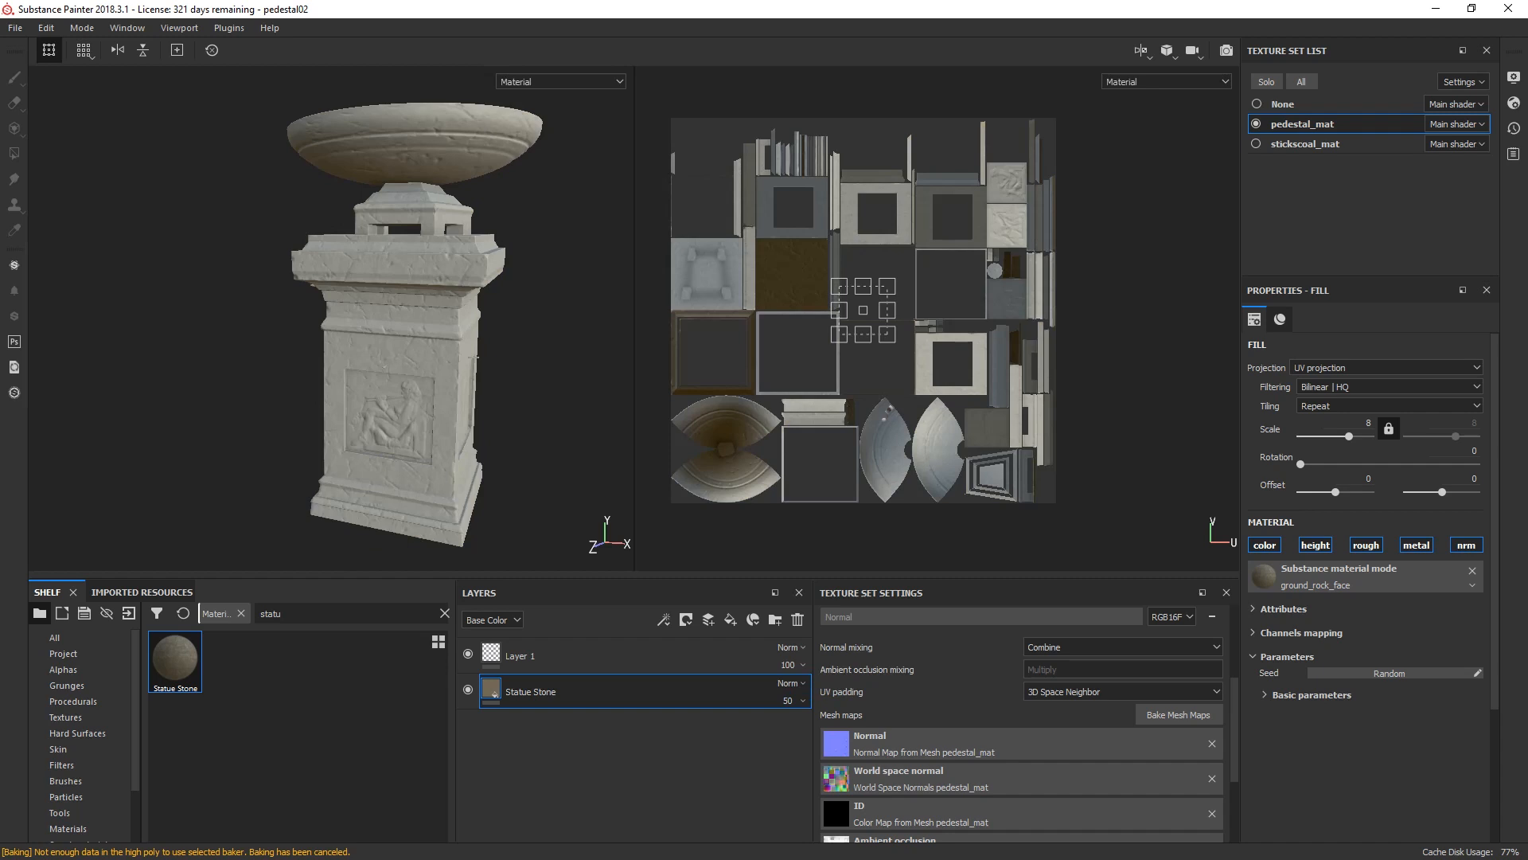
Step: Try tri-planar projection on the Statue Stone fill, and return it to UV projection
scroll(455, 275, "up", 5)
left_click(1385, 368)
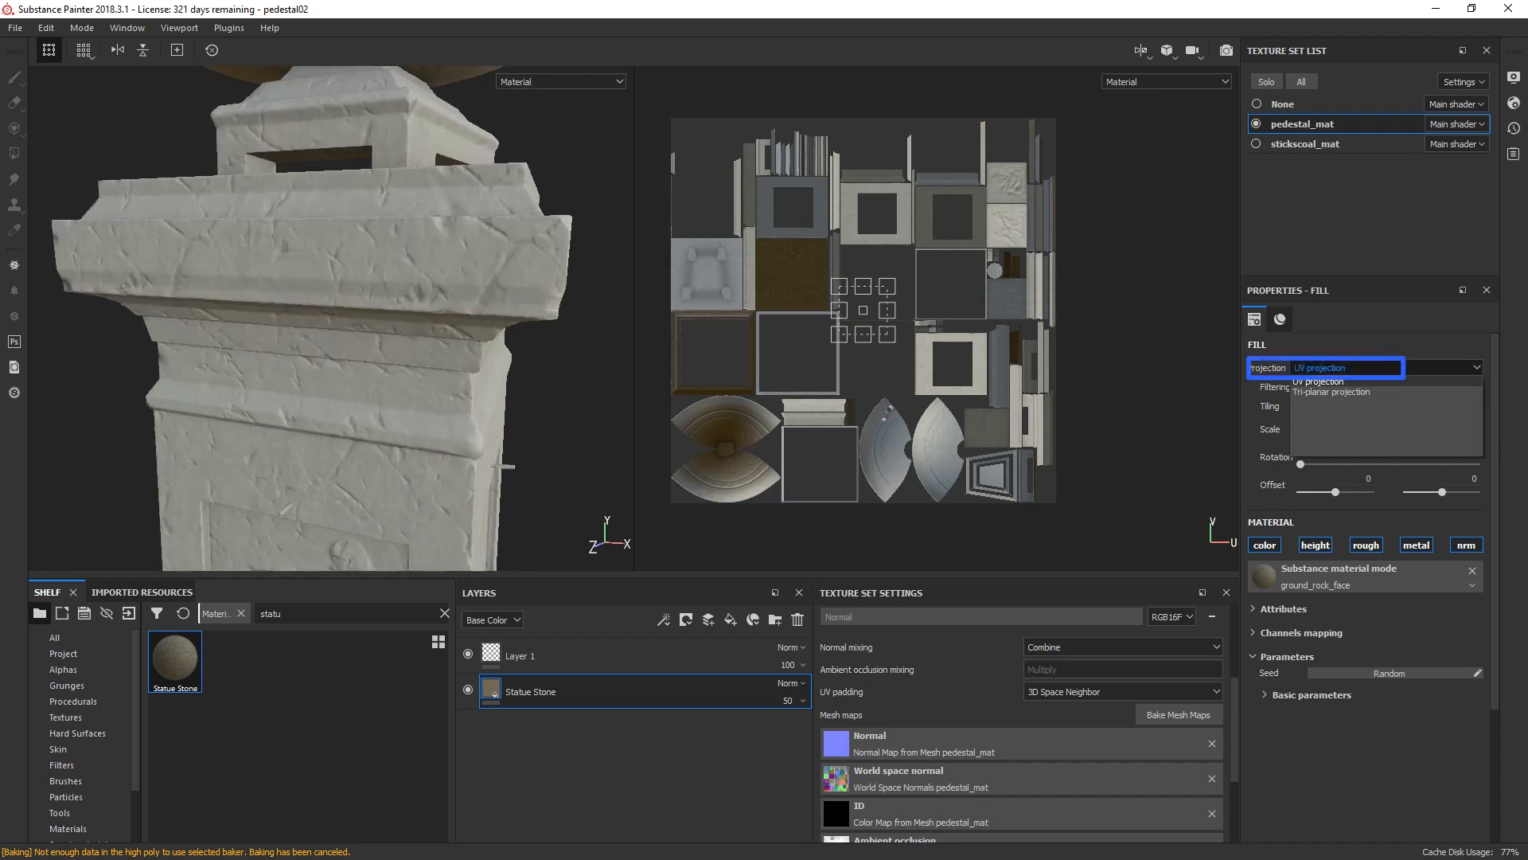
left_click(1331, 392)
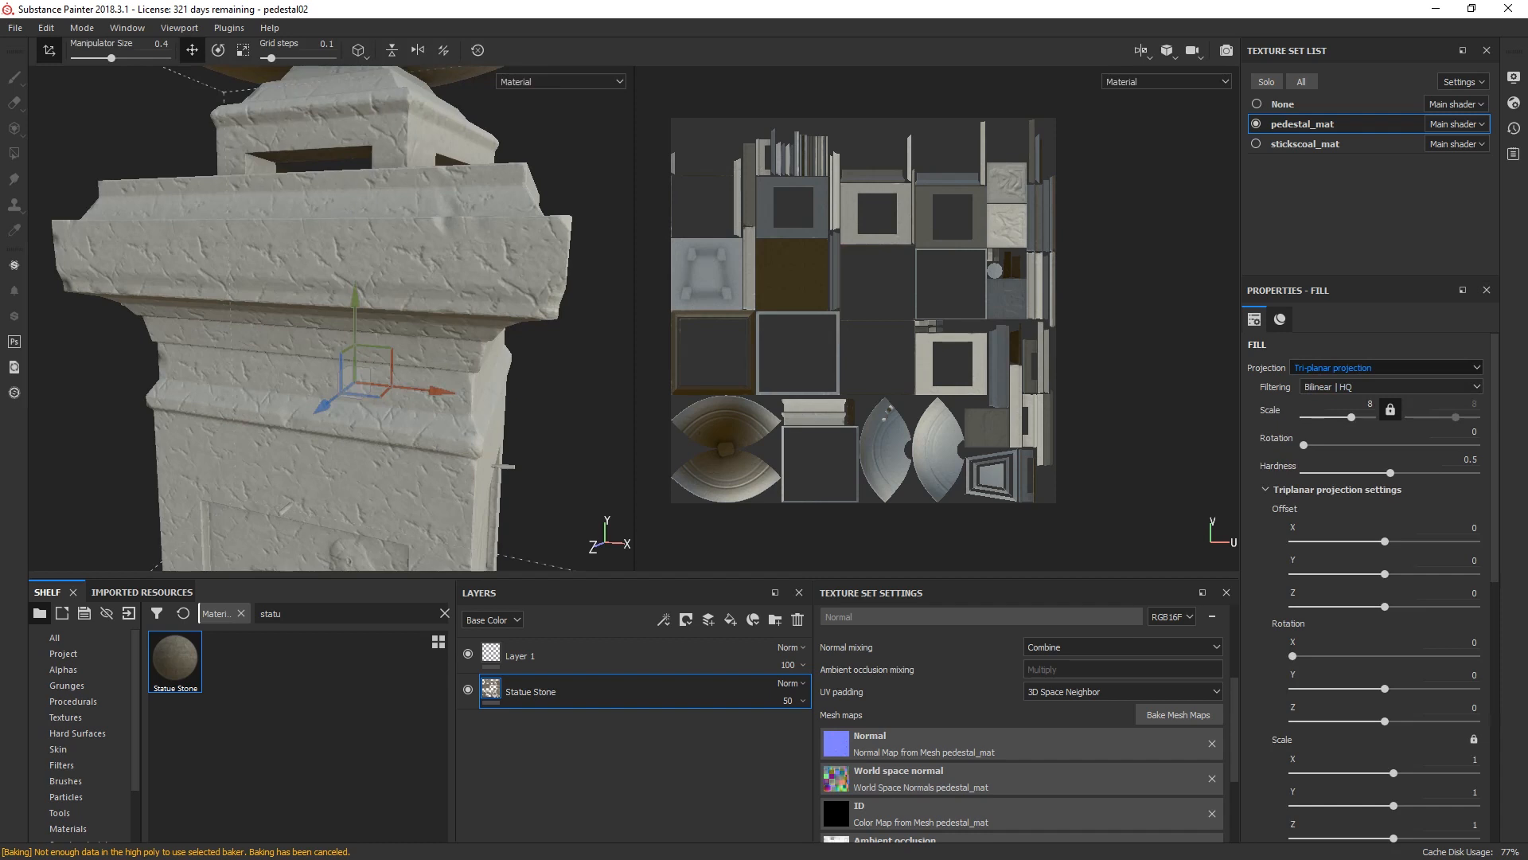
left_click(1386, 368)
left_click(1353, 379)
scroll(469, 274, "down", 3)
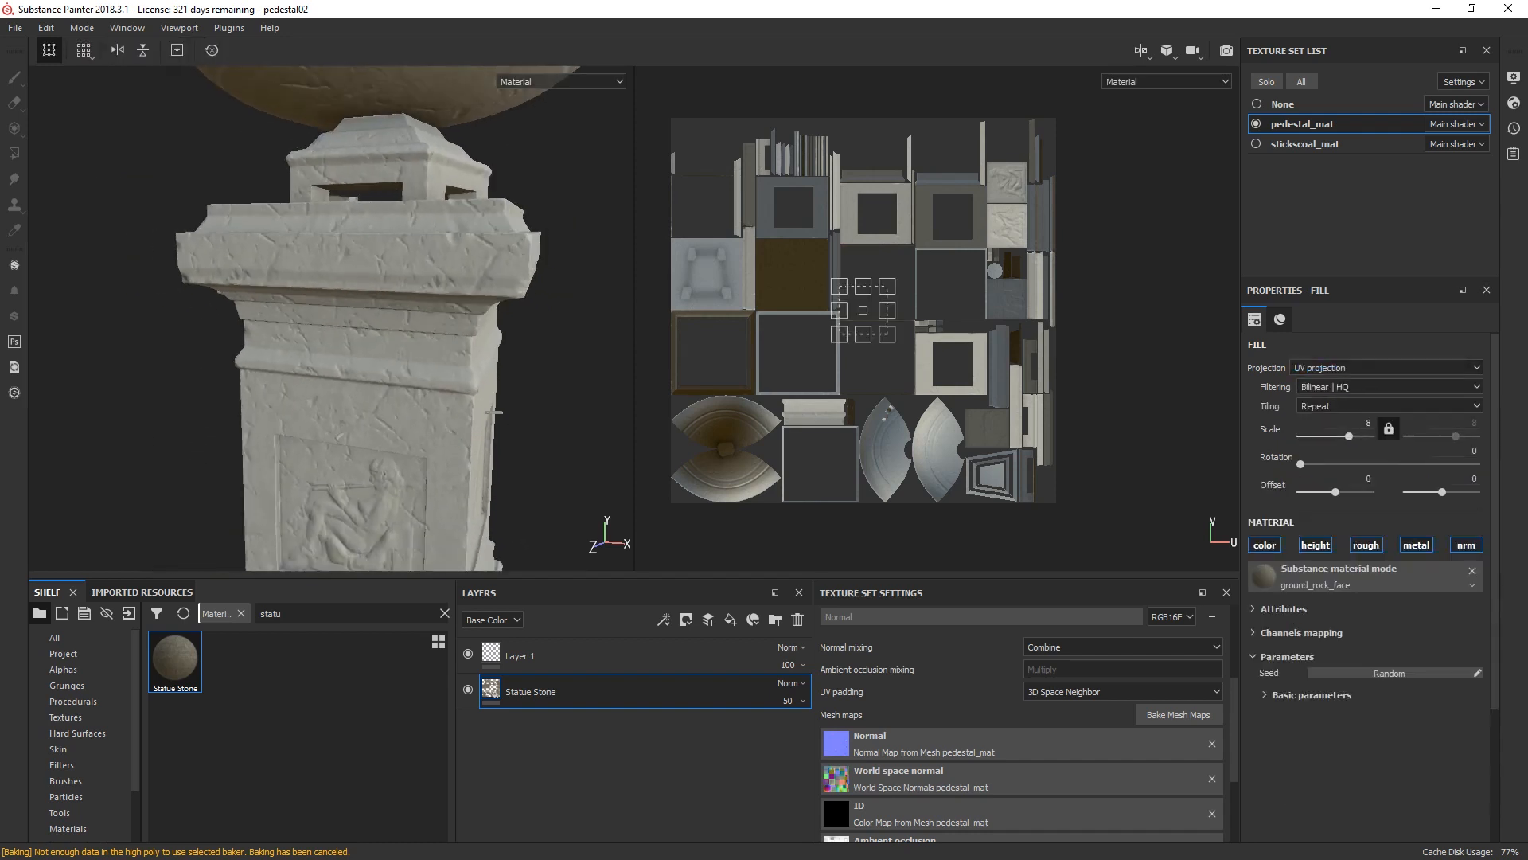
middle_click_drag(494, 413, 478, 530, "alt")
left_click_drag(477, 510, 446, 529, "alt")
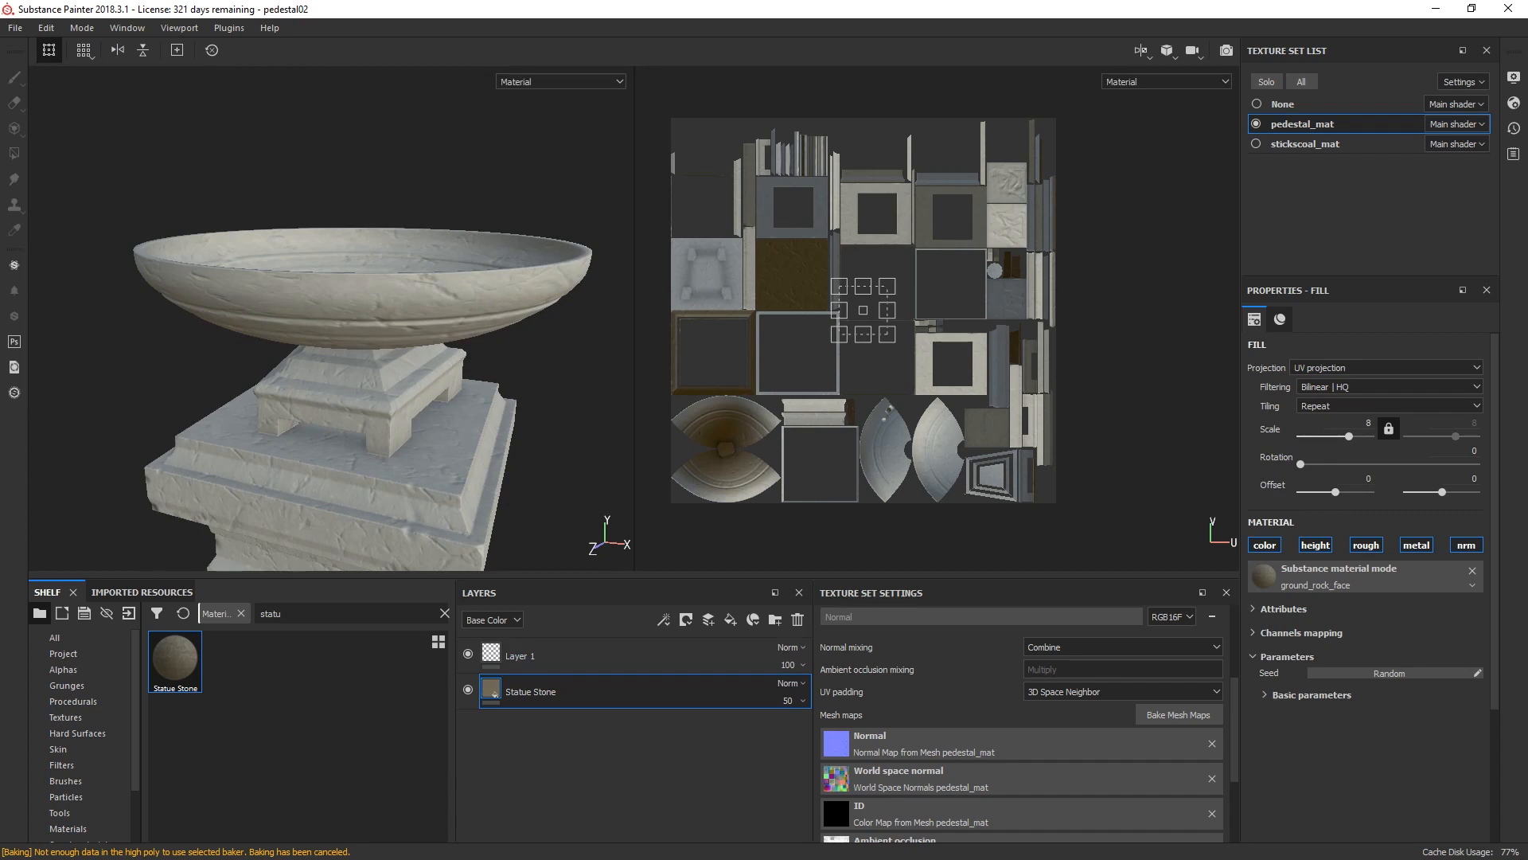
Step: Group the Statue Stone layer into a new folder and name the folder Pedestal Stone
key("ctrl+g")
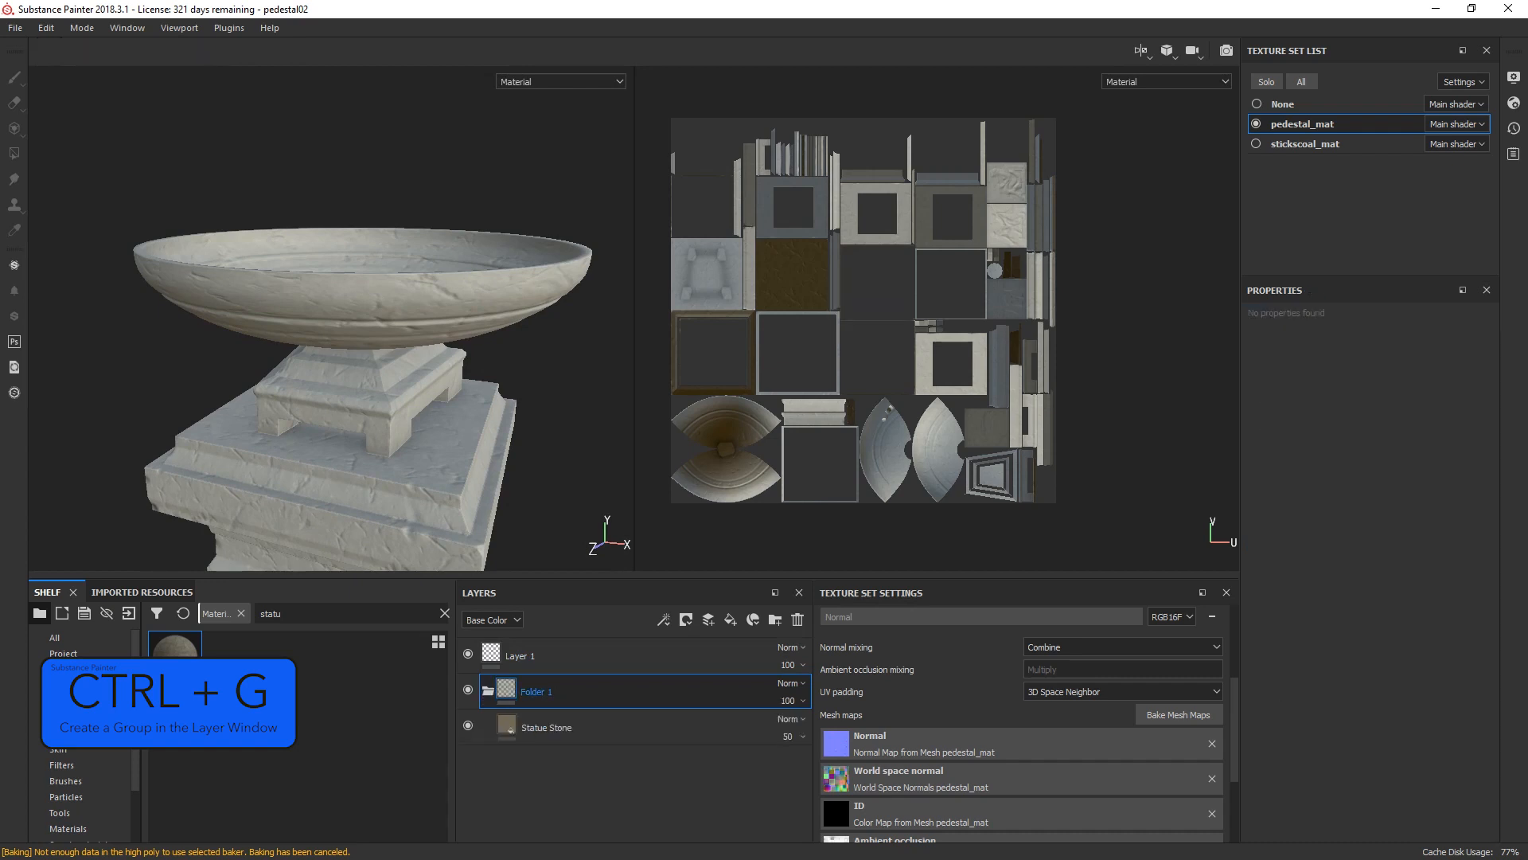
type("St")
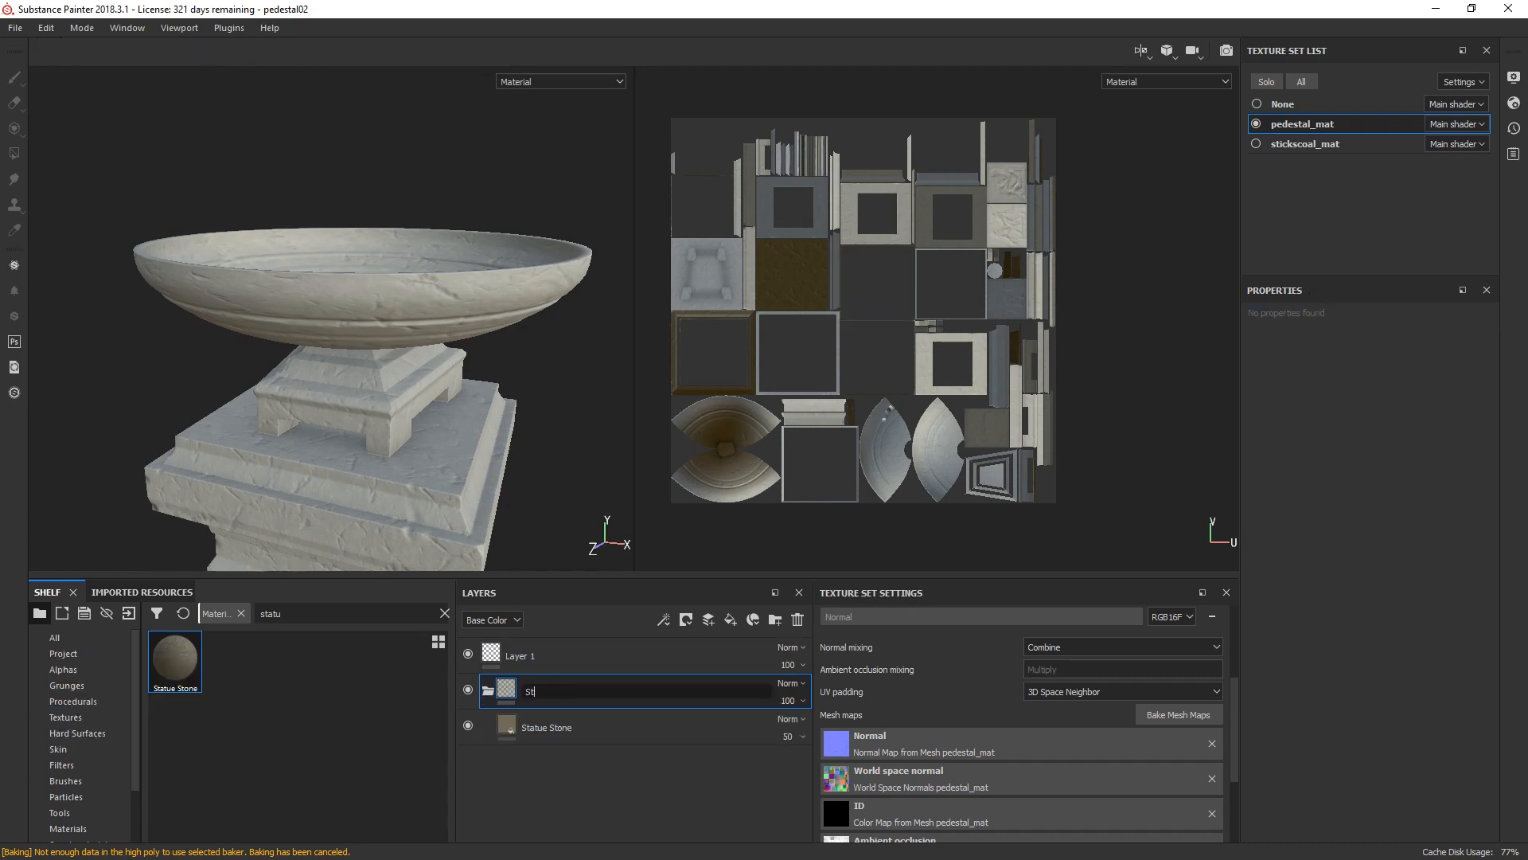
type("atue")
key("Return")
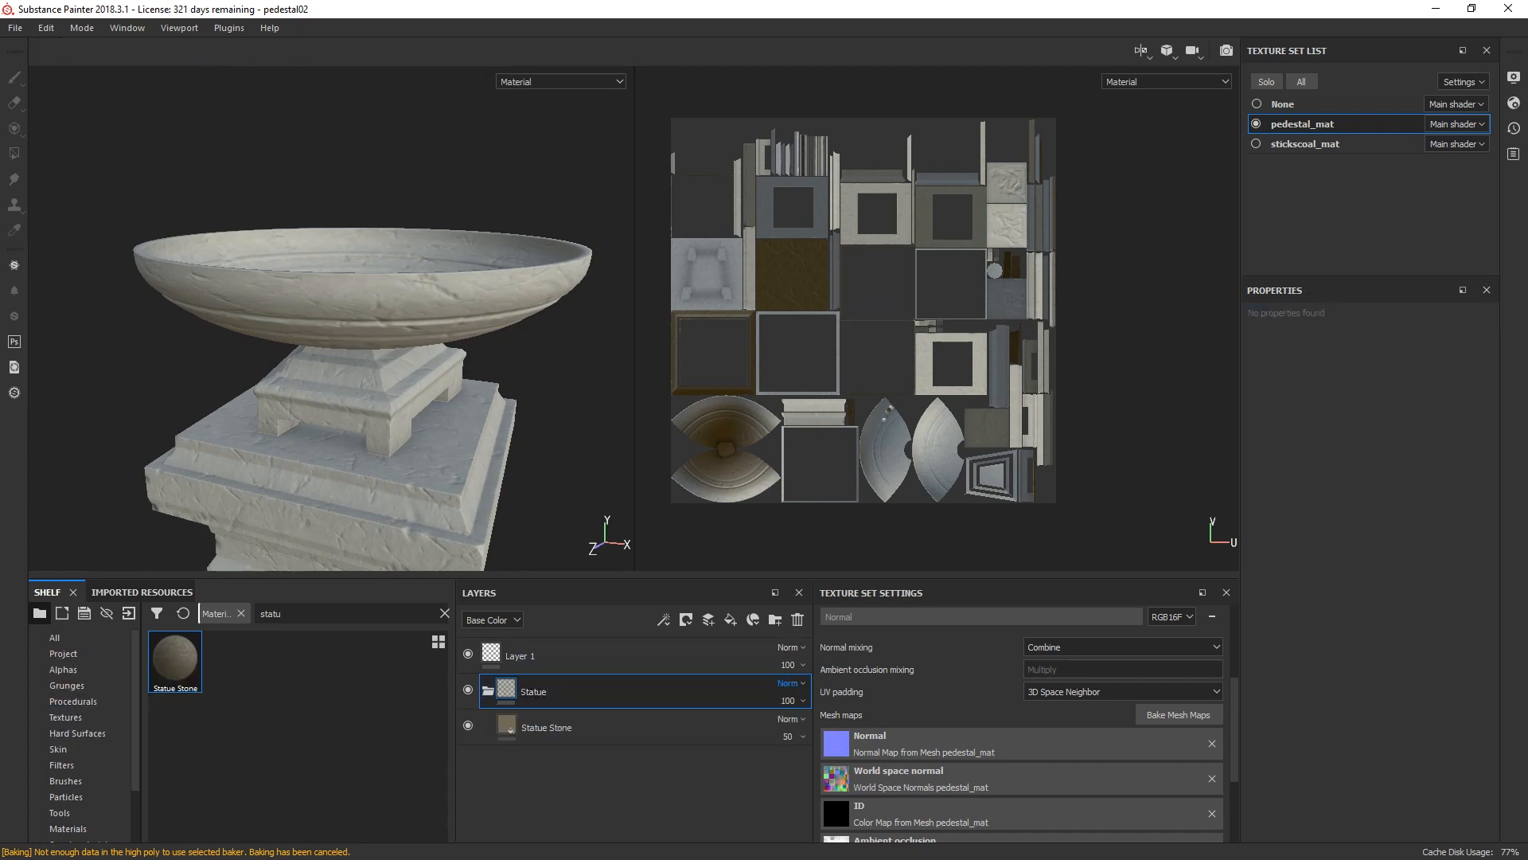
double_click(534, 692)
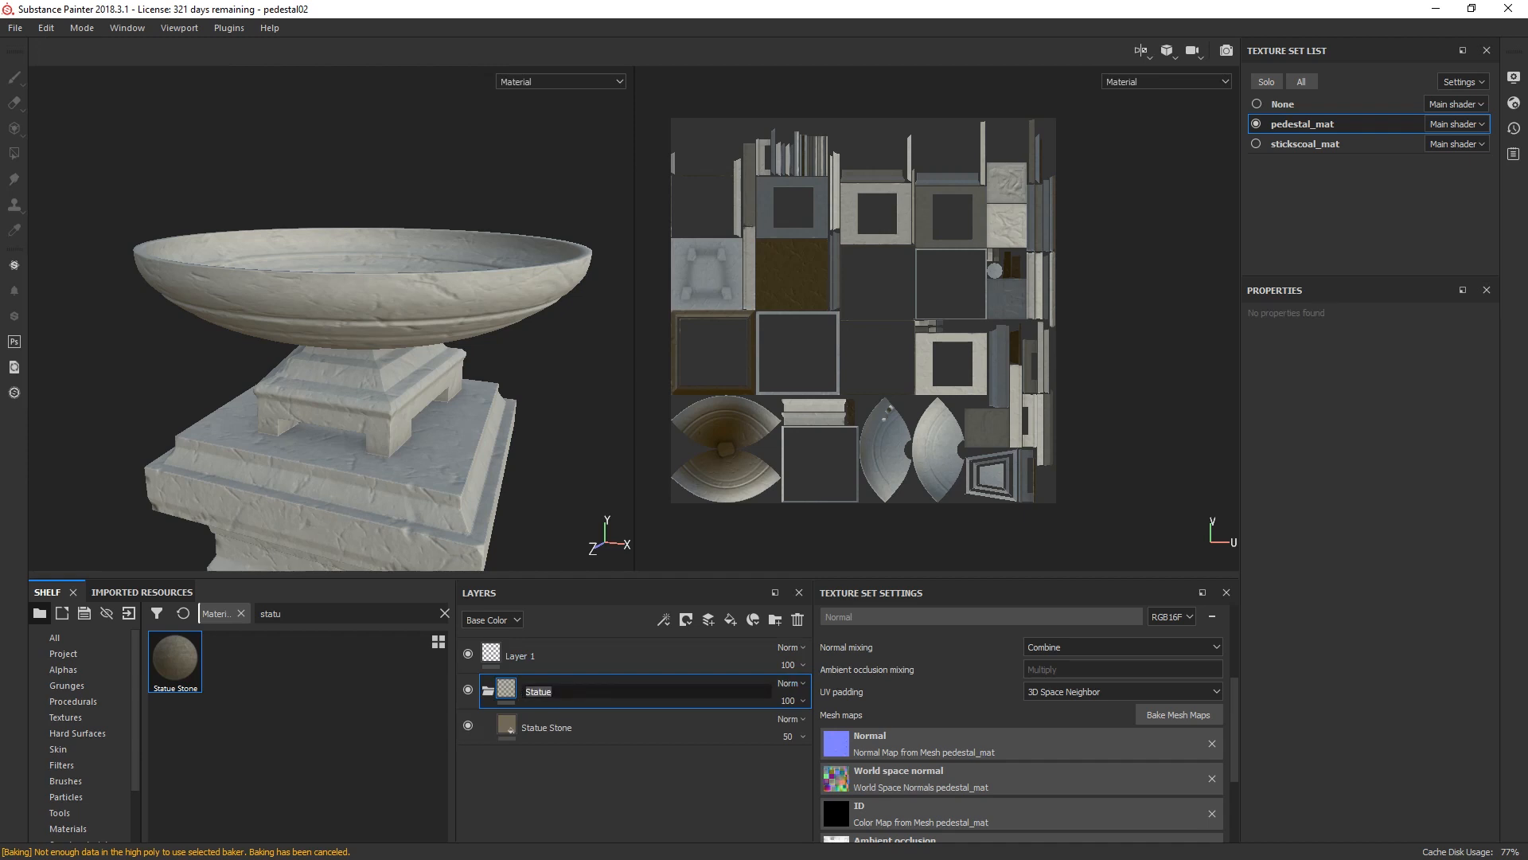
type("Pedestal Stone")
key("Return")
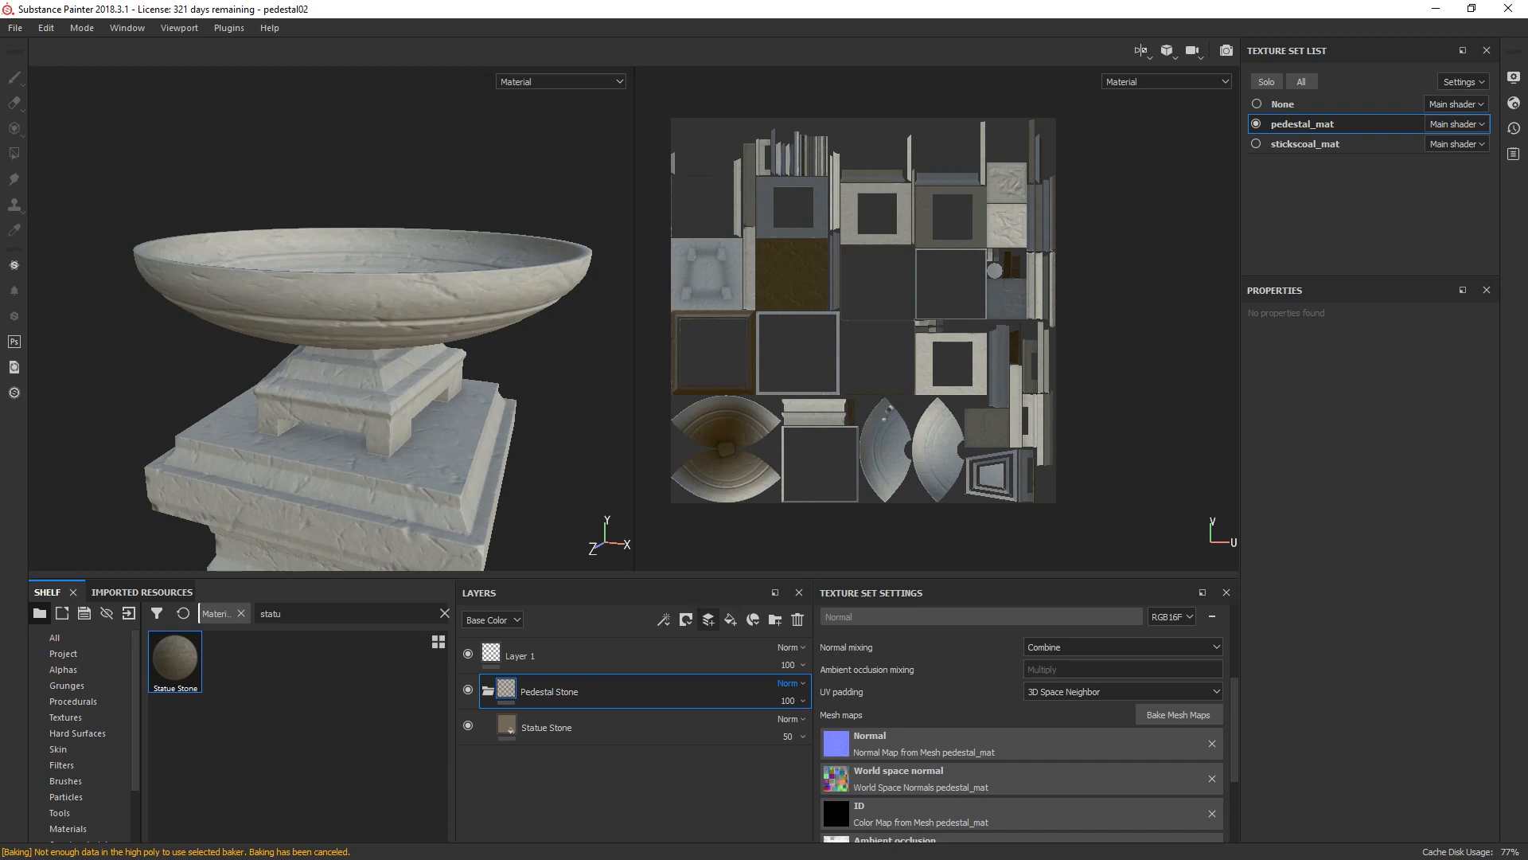
Step: Add a white mask to the Pedestal Stone folder and mask out the bowl's inner UV islands using Polygon Fill with color 0
left_click(686, 619)
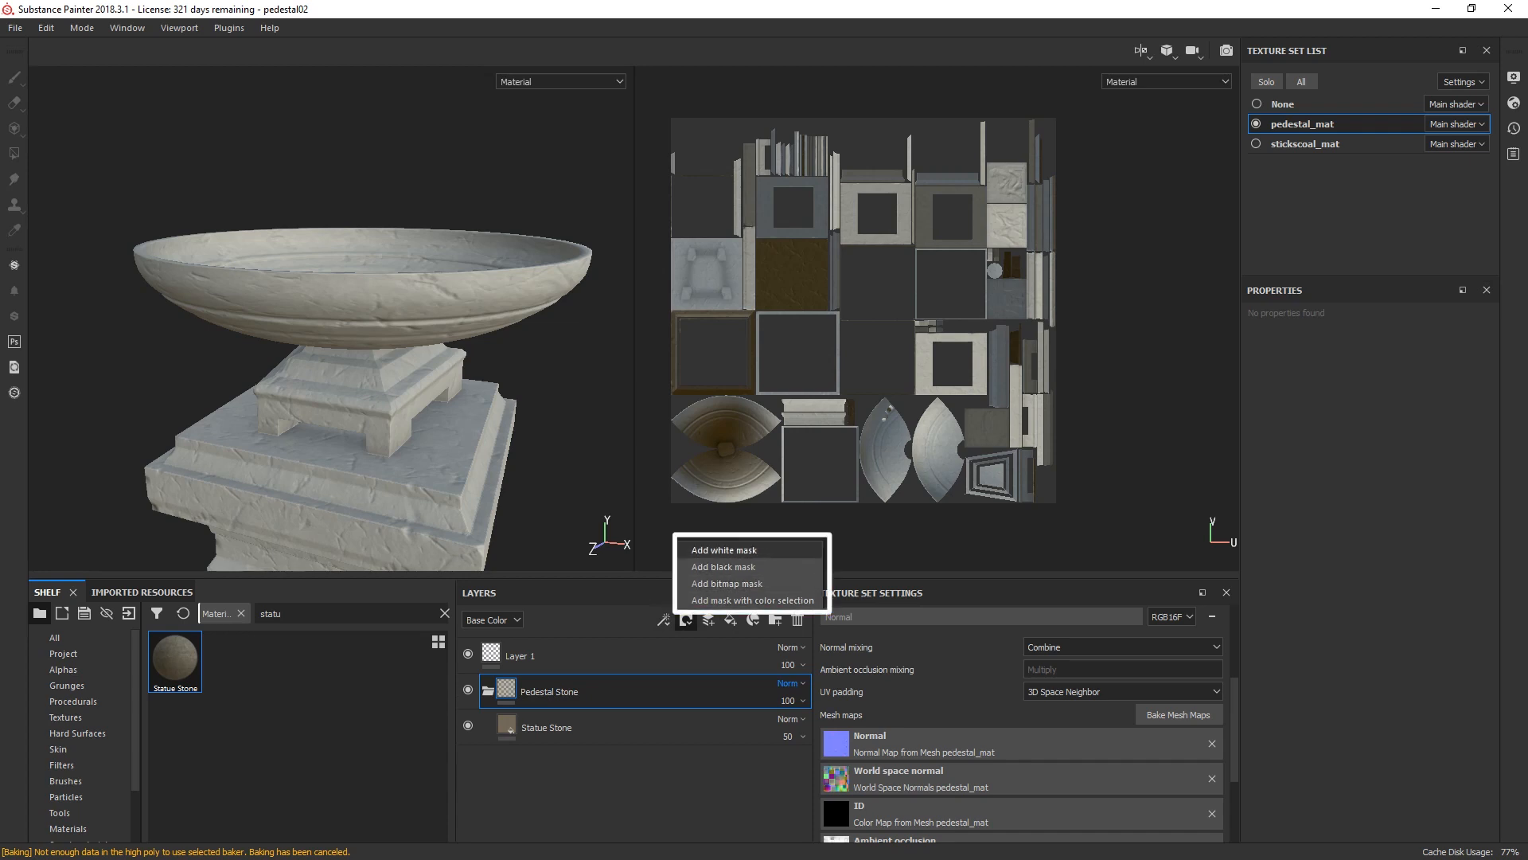
left_click(723, 549)
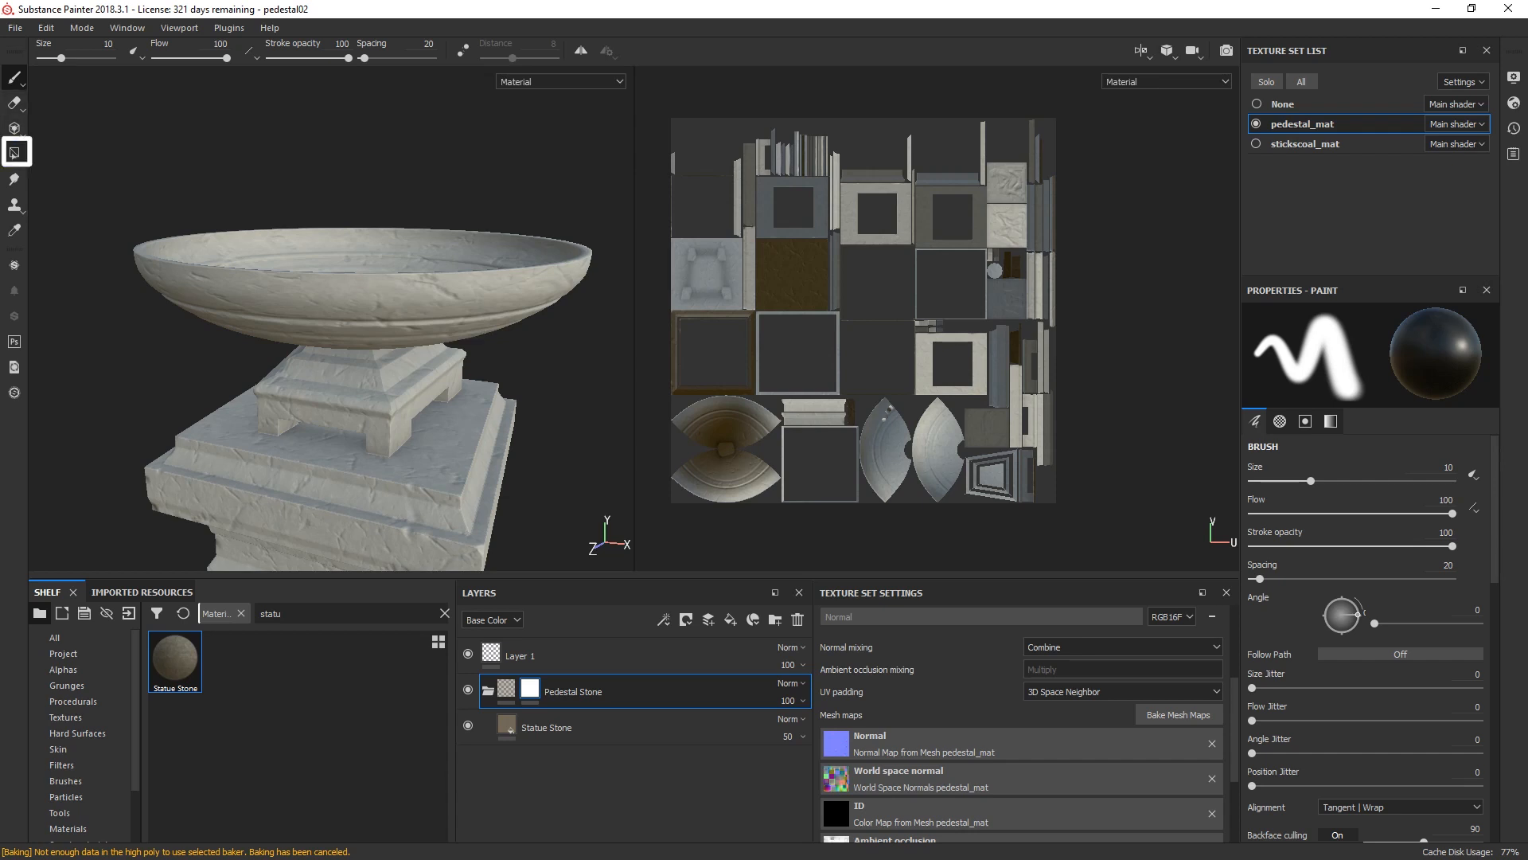
left_click(15, 153)
left_click(126, 50)
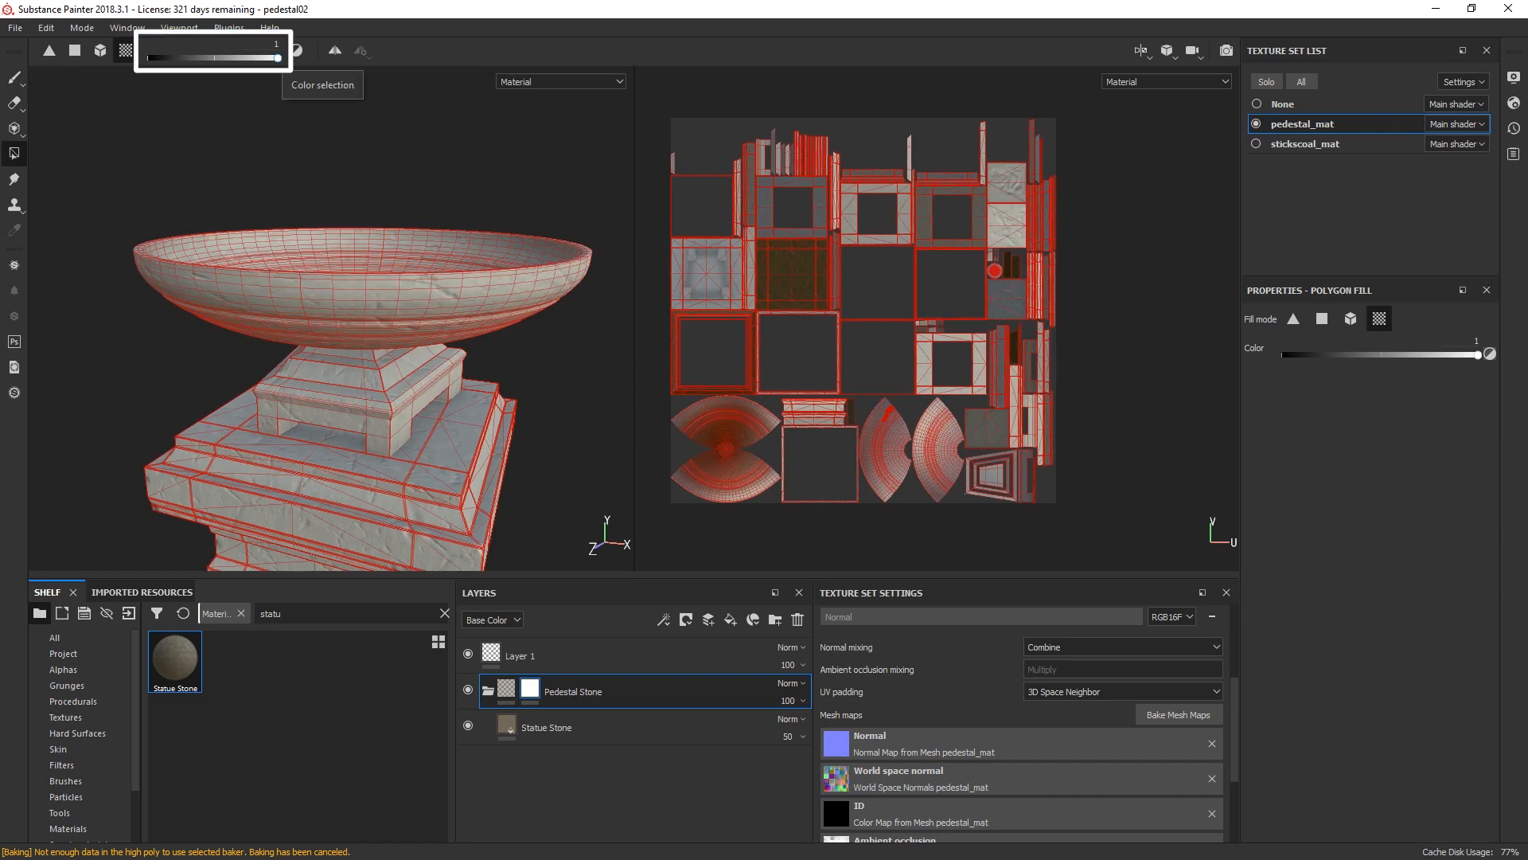
left_click_drag(277, 58, 151, 58)
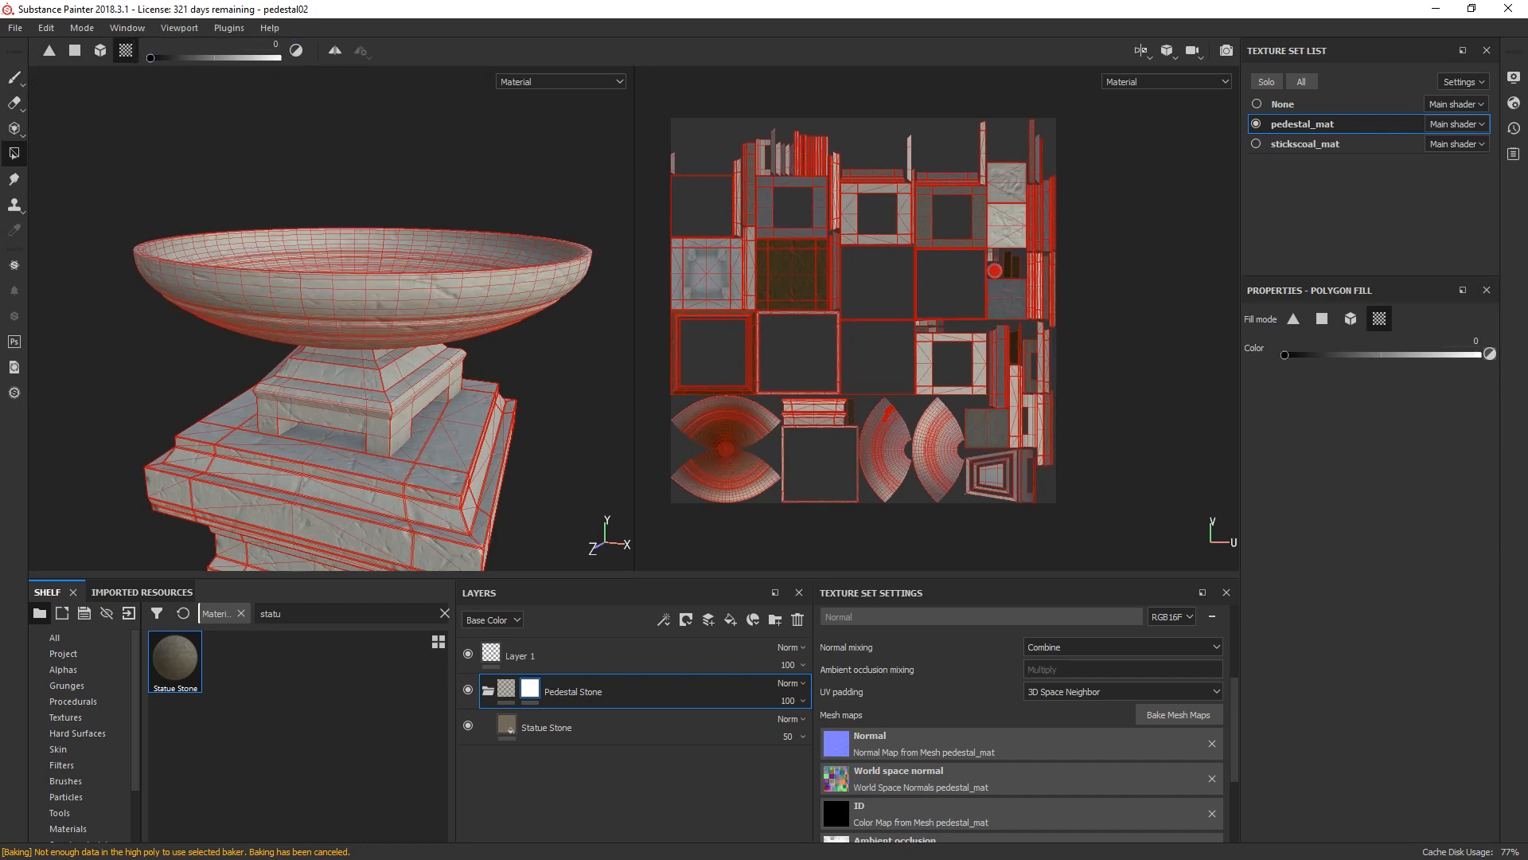
left_click_drag(414, 302, 410, 382, "alt")
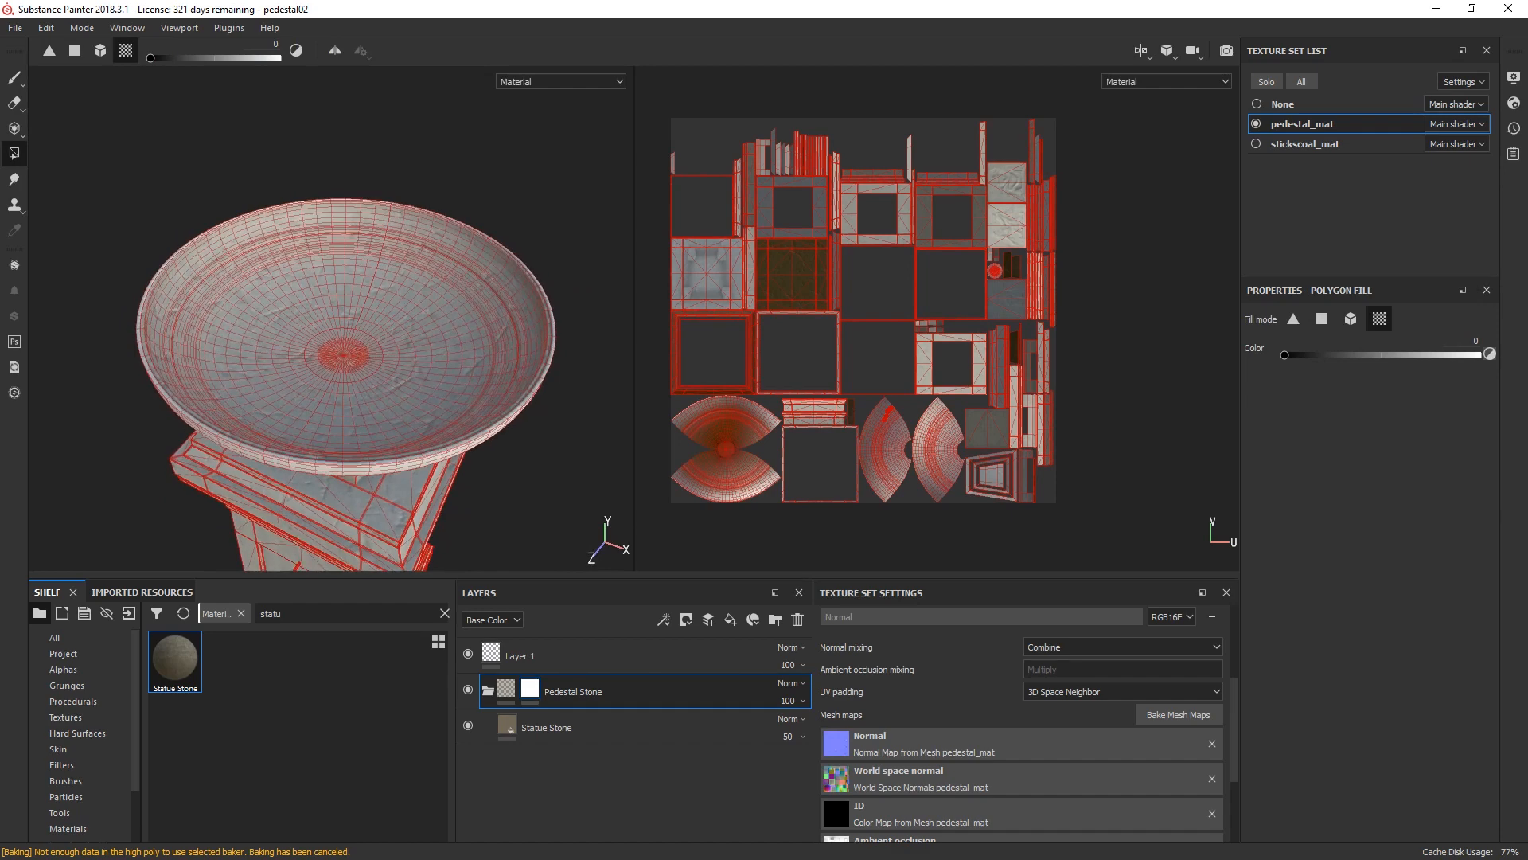
left_click(426, 342)
left_click(271, 334)
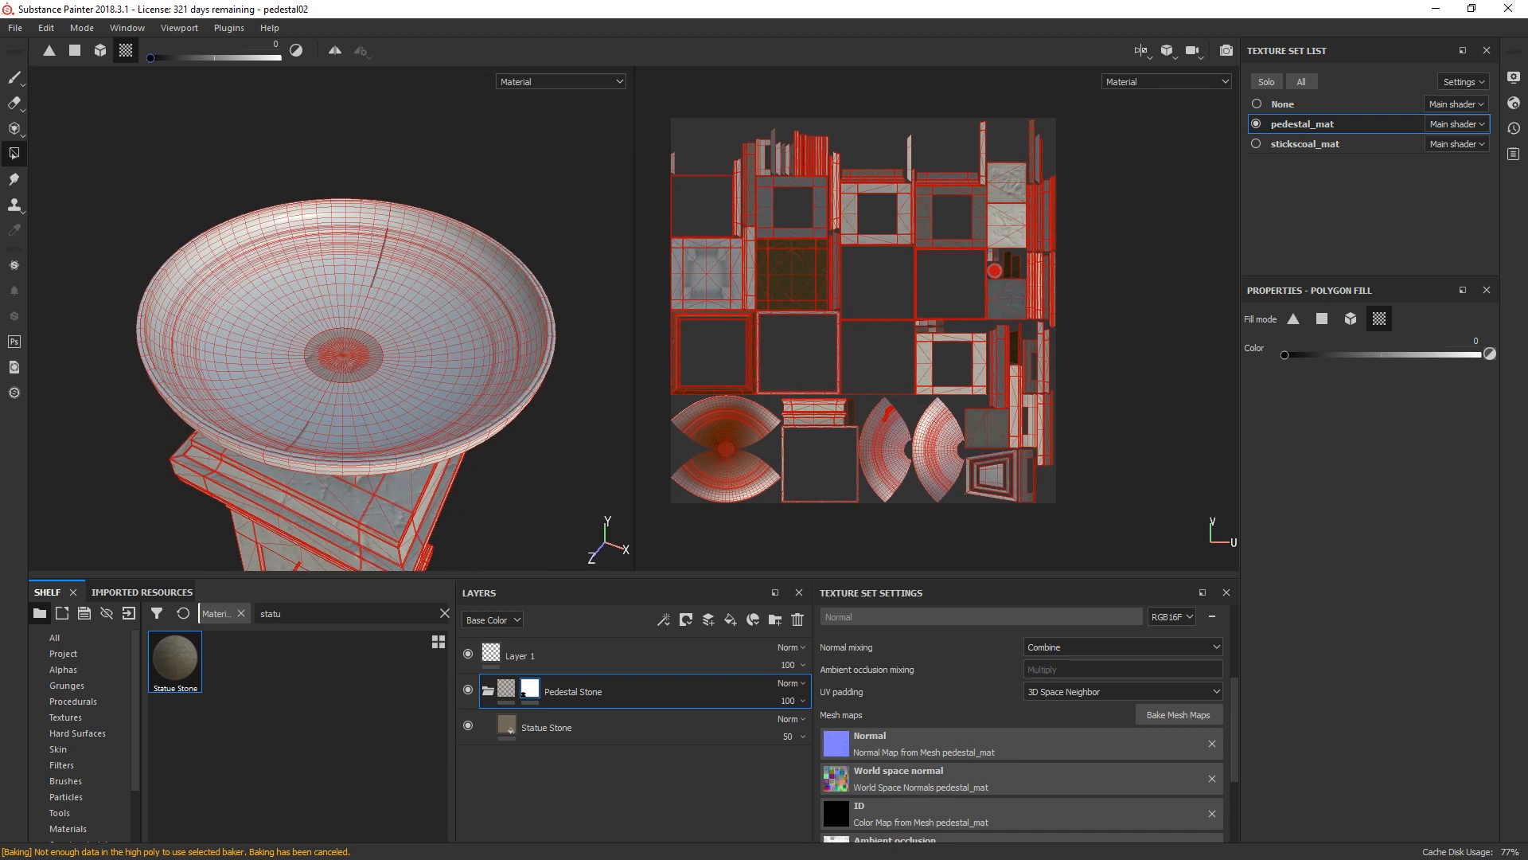
Step: Mask out the rest of the bowl with Polygon Fill in mesh mode, and return to the Paint tool
left_click(100, 50)
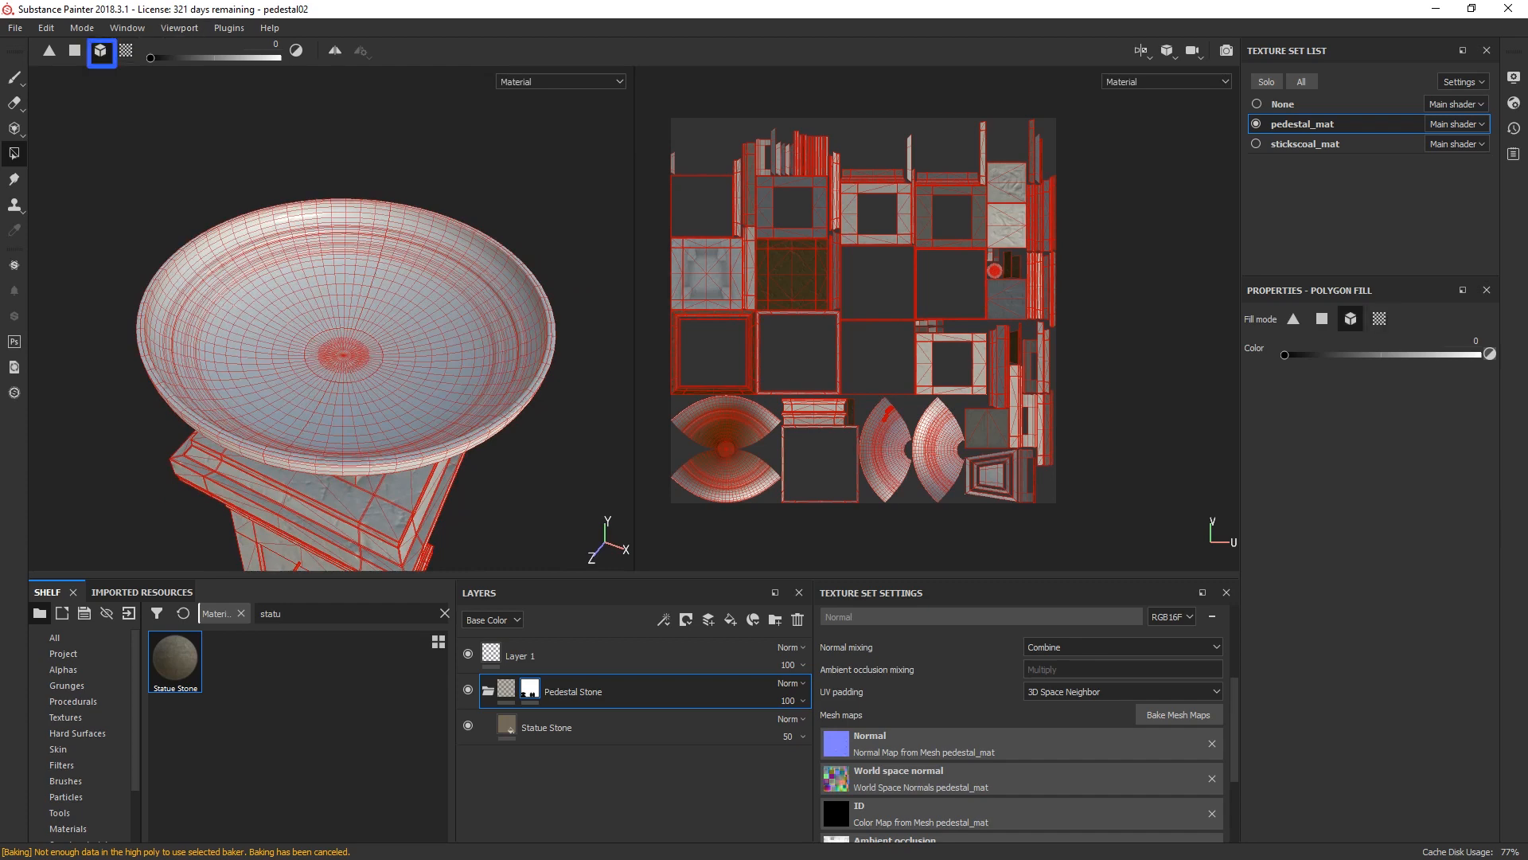
left_click_drag(343, 358, 363, 243, "alt")
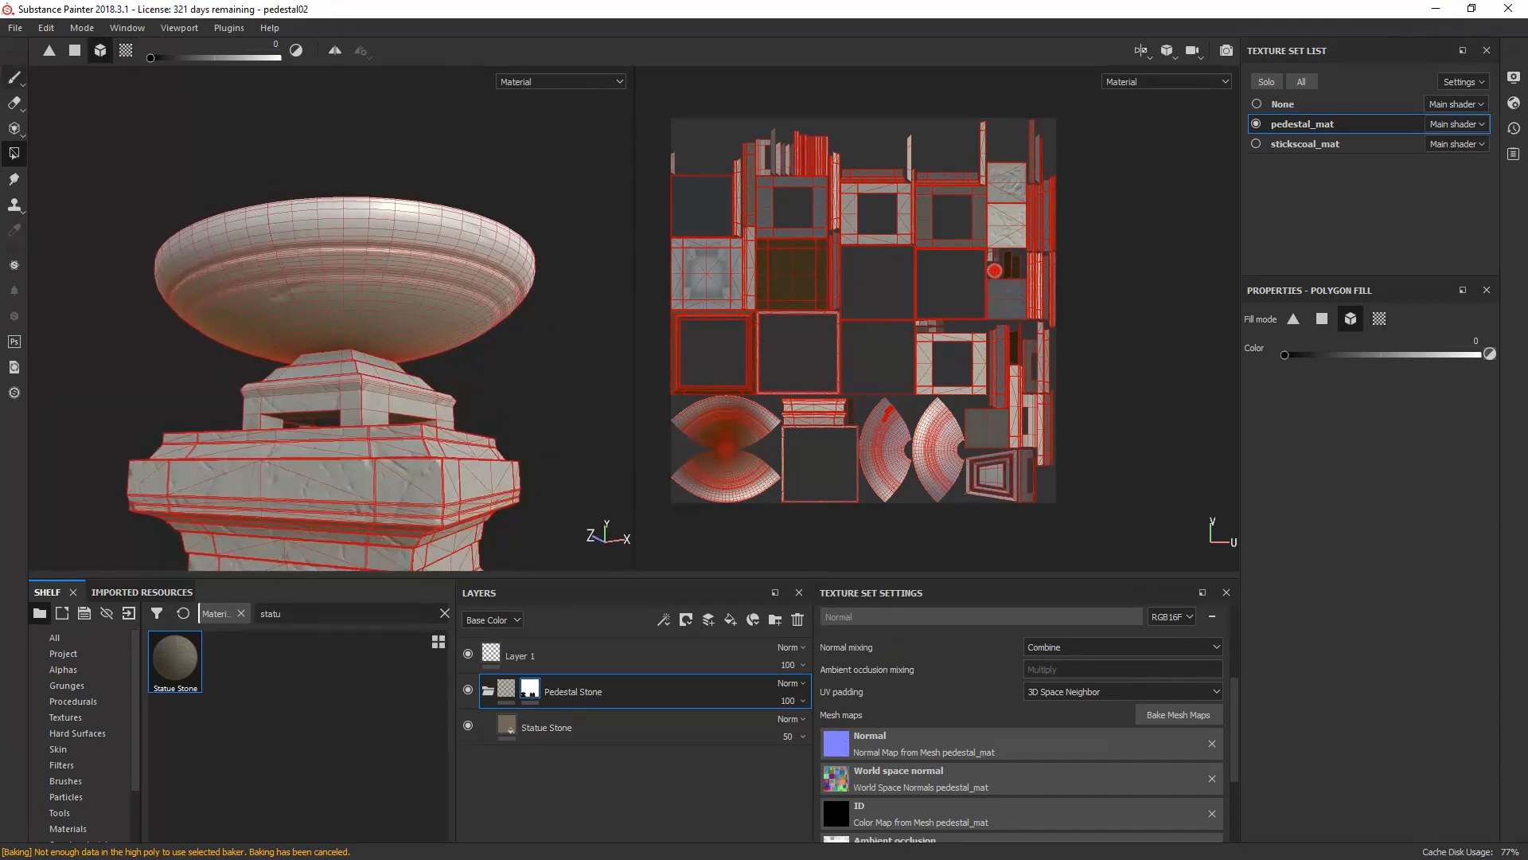
left_click(15, 78)
scroll(160, 179, "down", 4)
middle_click_drag(249, 263, 235, 152, "alt")
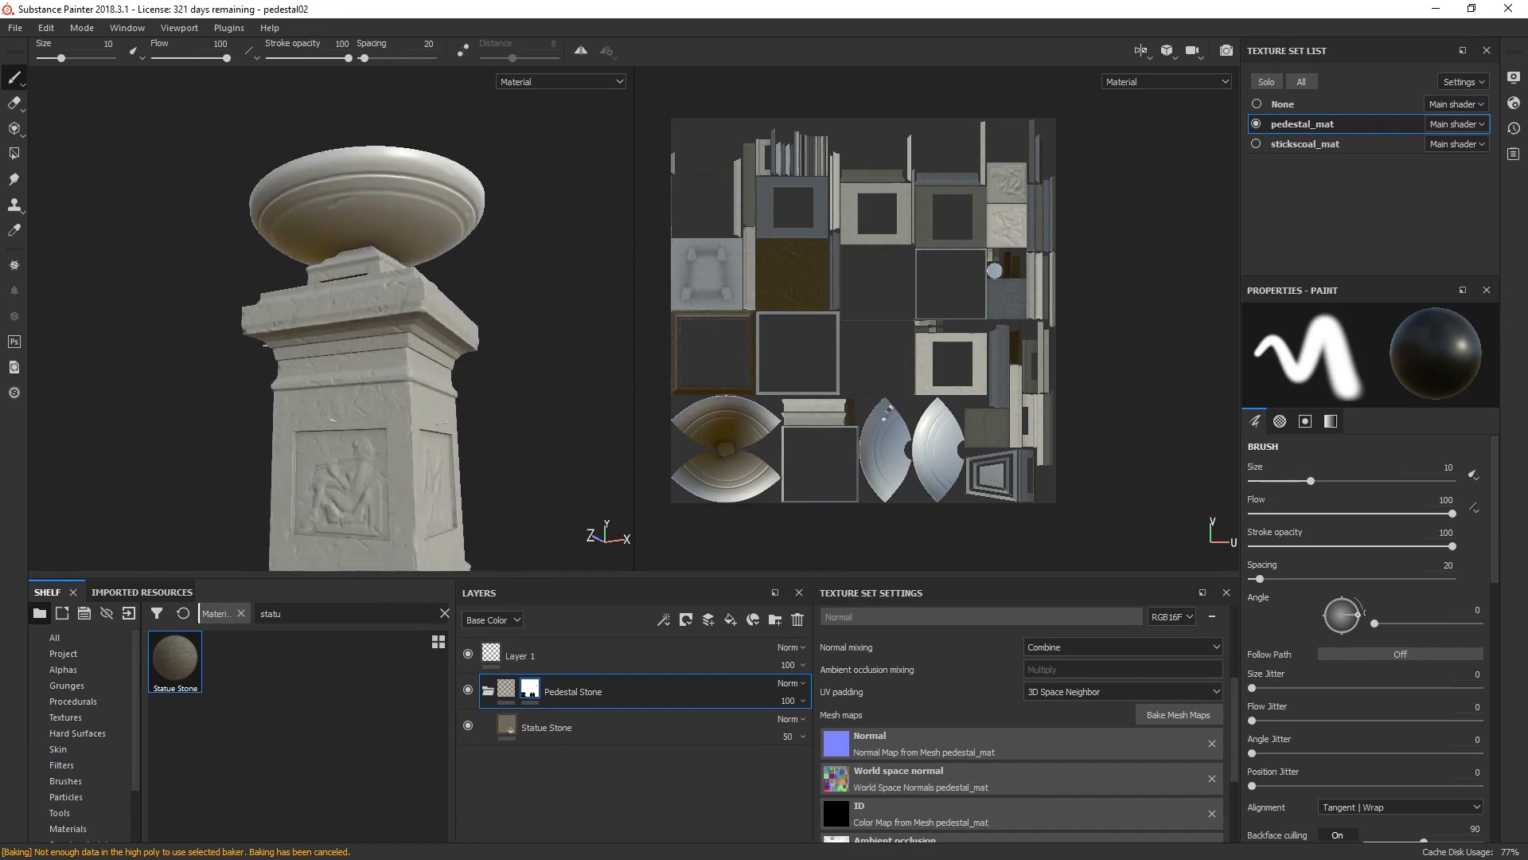
left_click_drag(235, 151, 306, 187, "alt")
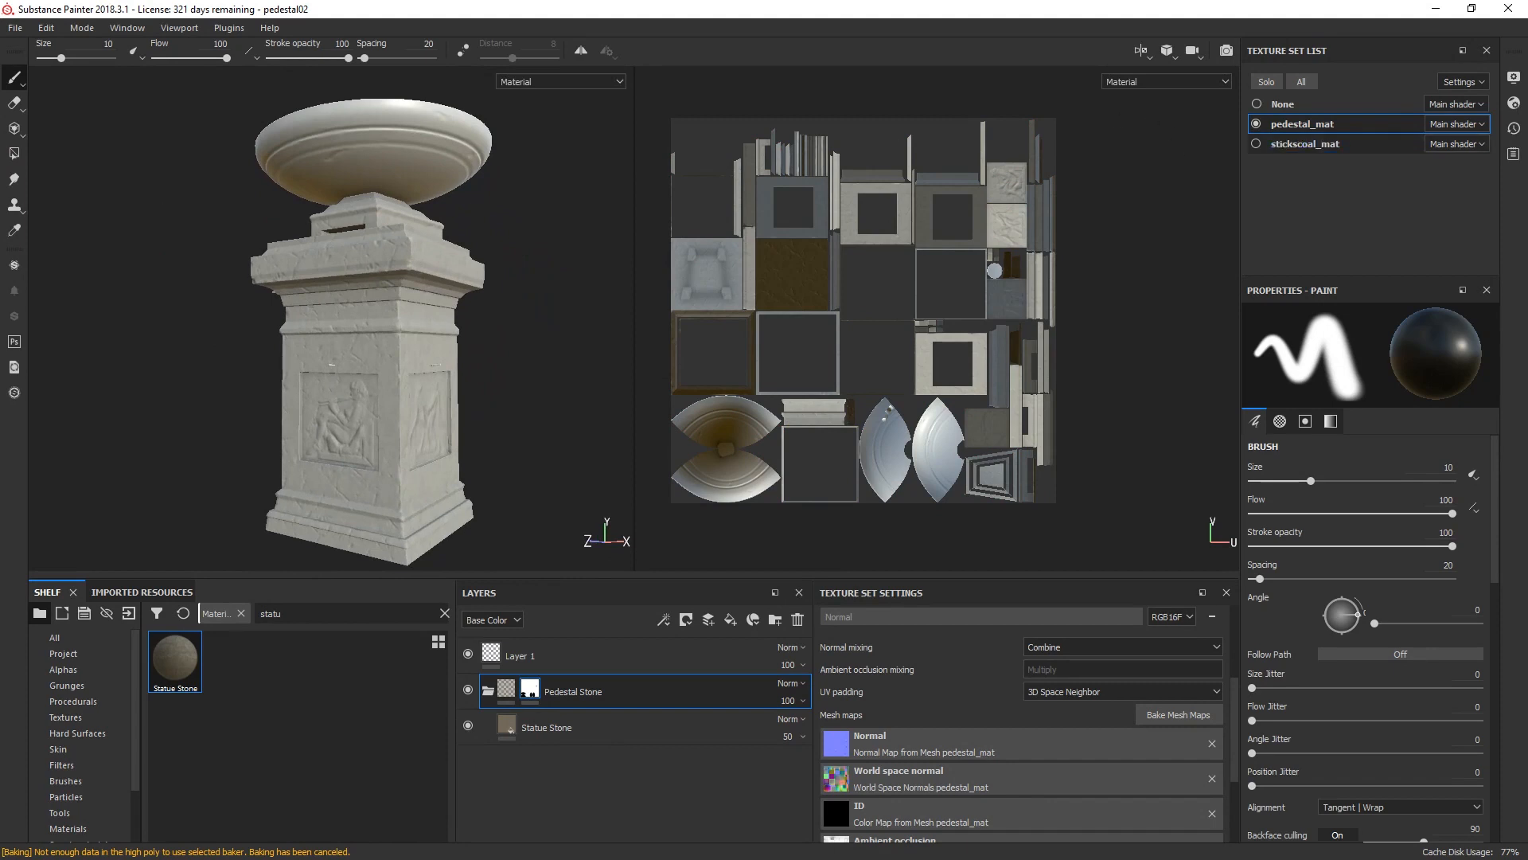
Step: Show the stickscoal_mat texture set and add a fill layer above Statue Stone with only the color channel enabled
left_click(1256, 144)
mouse_move(209, 278)
left_mouse_down("alt")
mouse_move(233, 398)
mouse_move(226, 286)
left_mouse_up("alt")
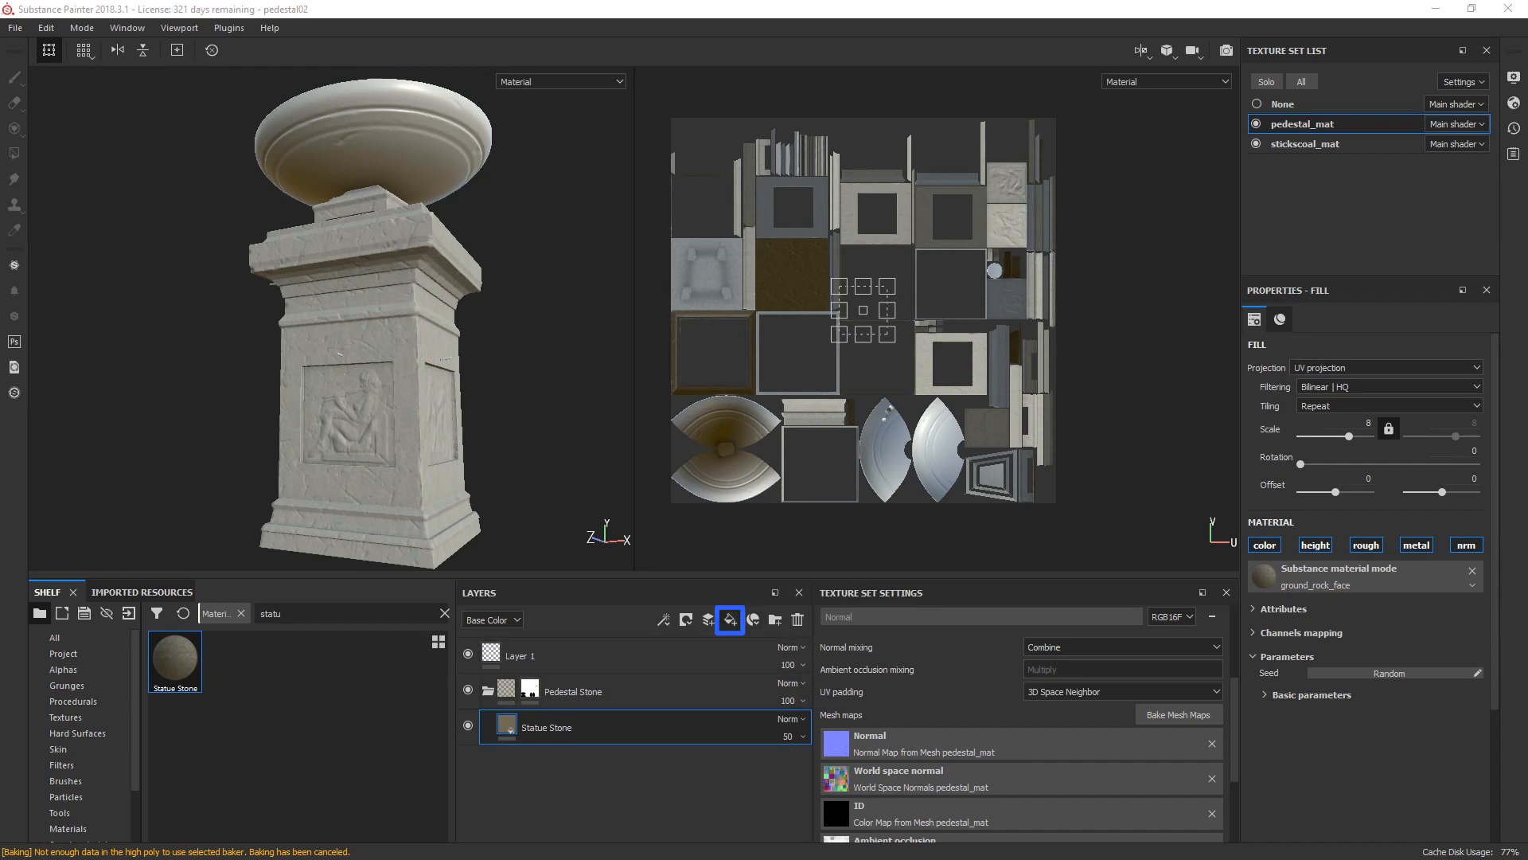
left_click(730, 620)
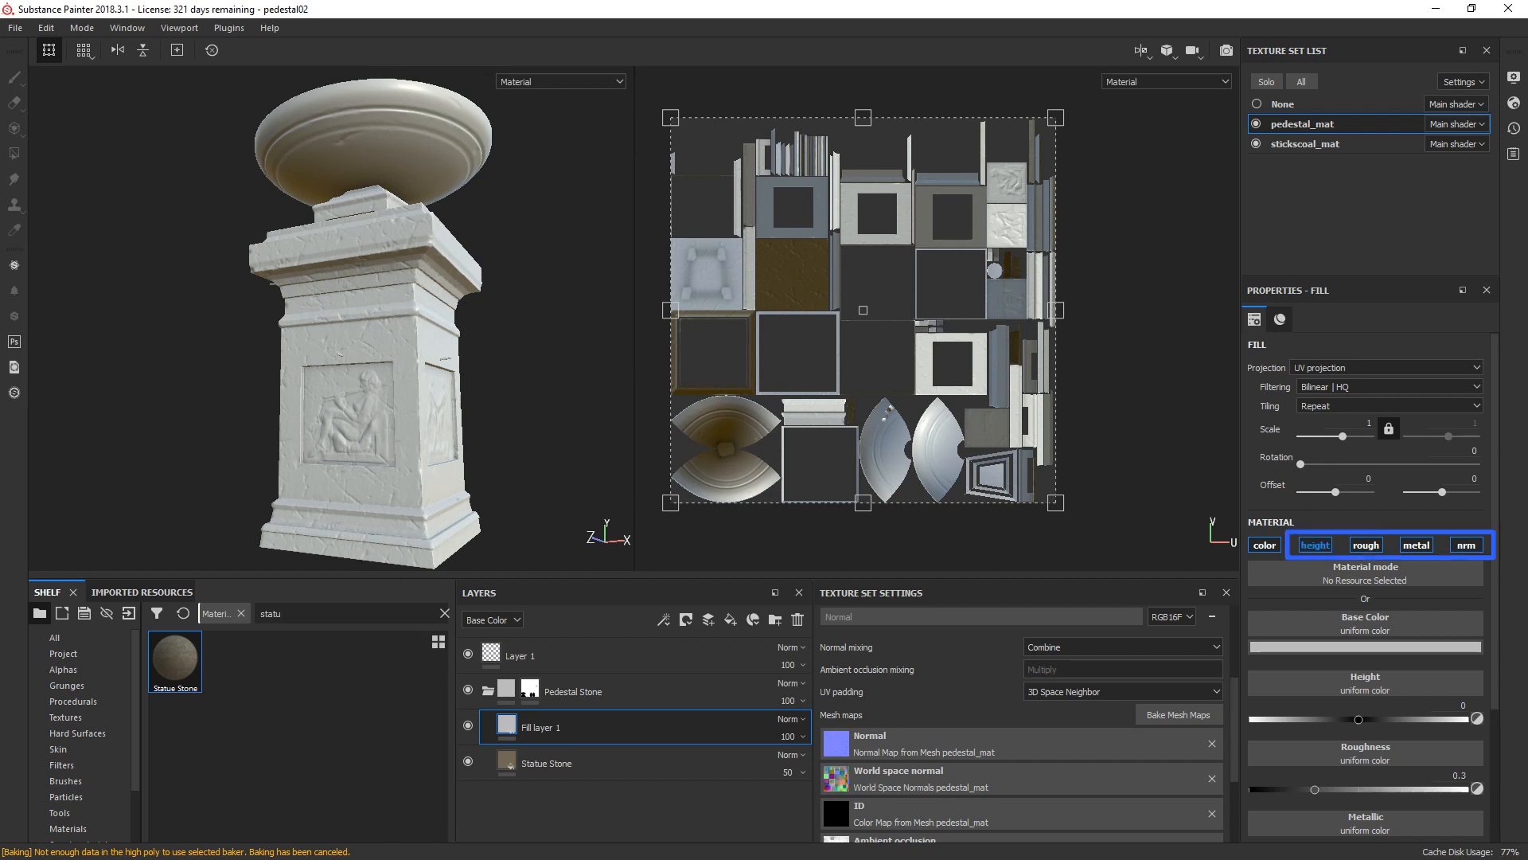
left_click(1315, 545)
left_click(1366, 545)
left_click(1416, 545)
left_click(1466, 546)
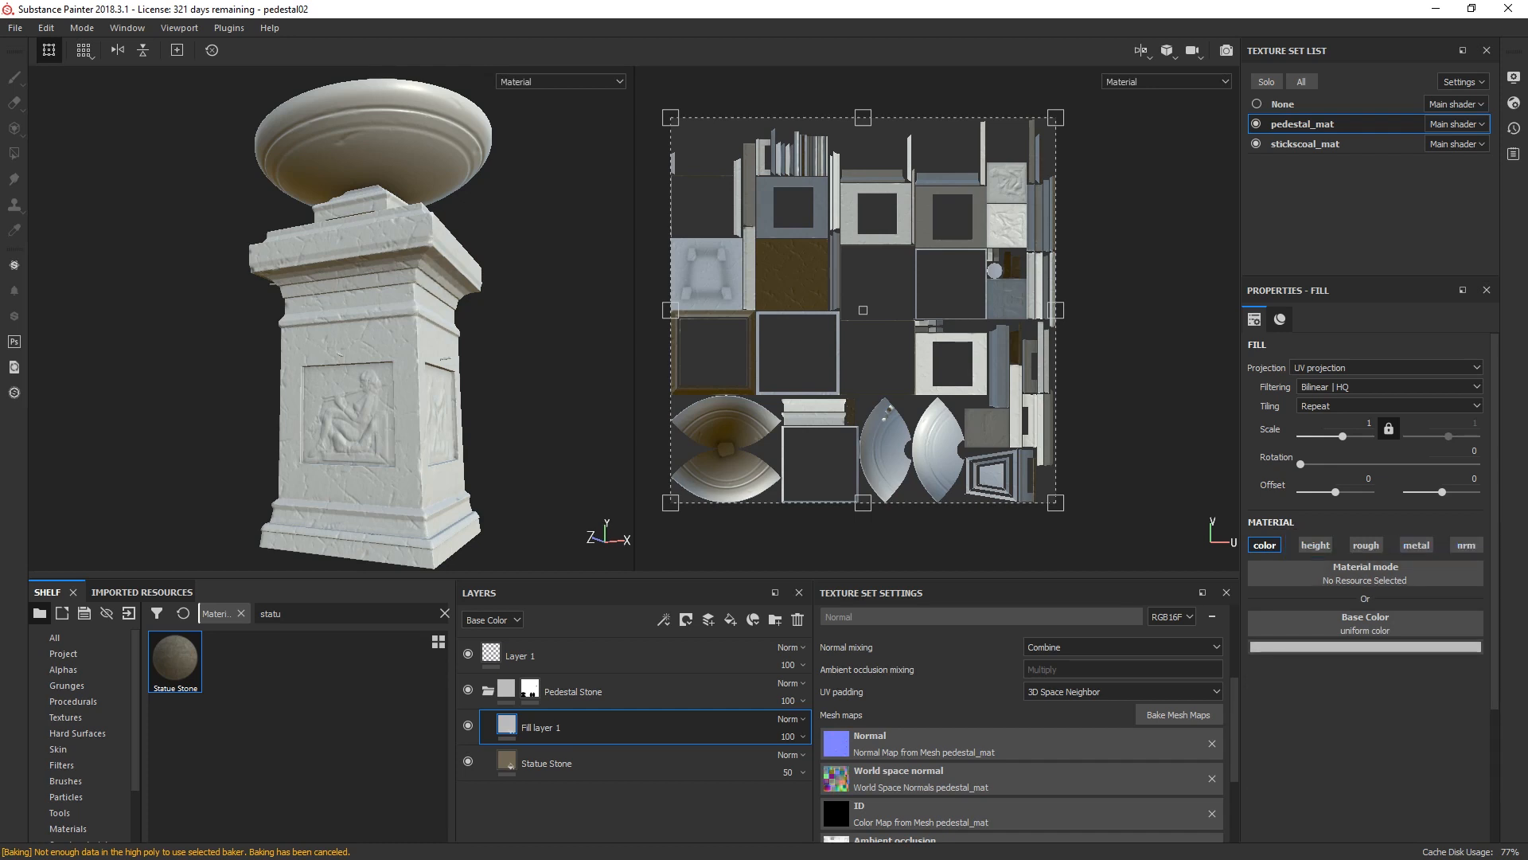
Step: Set the new fill layer's base color to a dark olive with hue 0.144 and saturation 0.323
left_click(1365, 646)
left_click_drag(1444, 809, 1445, 793)
key("Tab")
type("0,323")
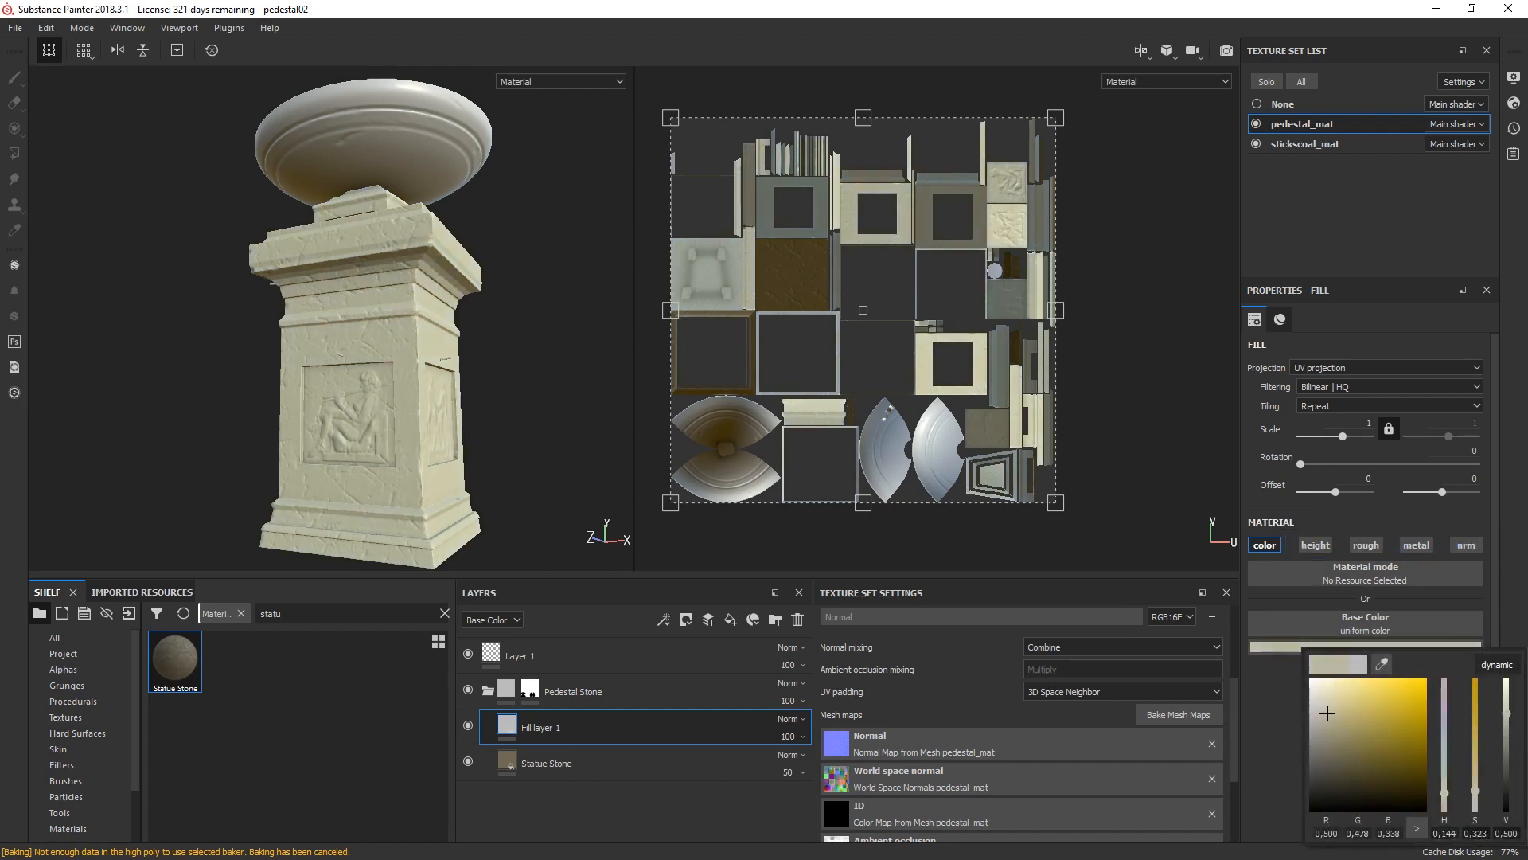
key("Tab")
type("00")
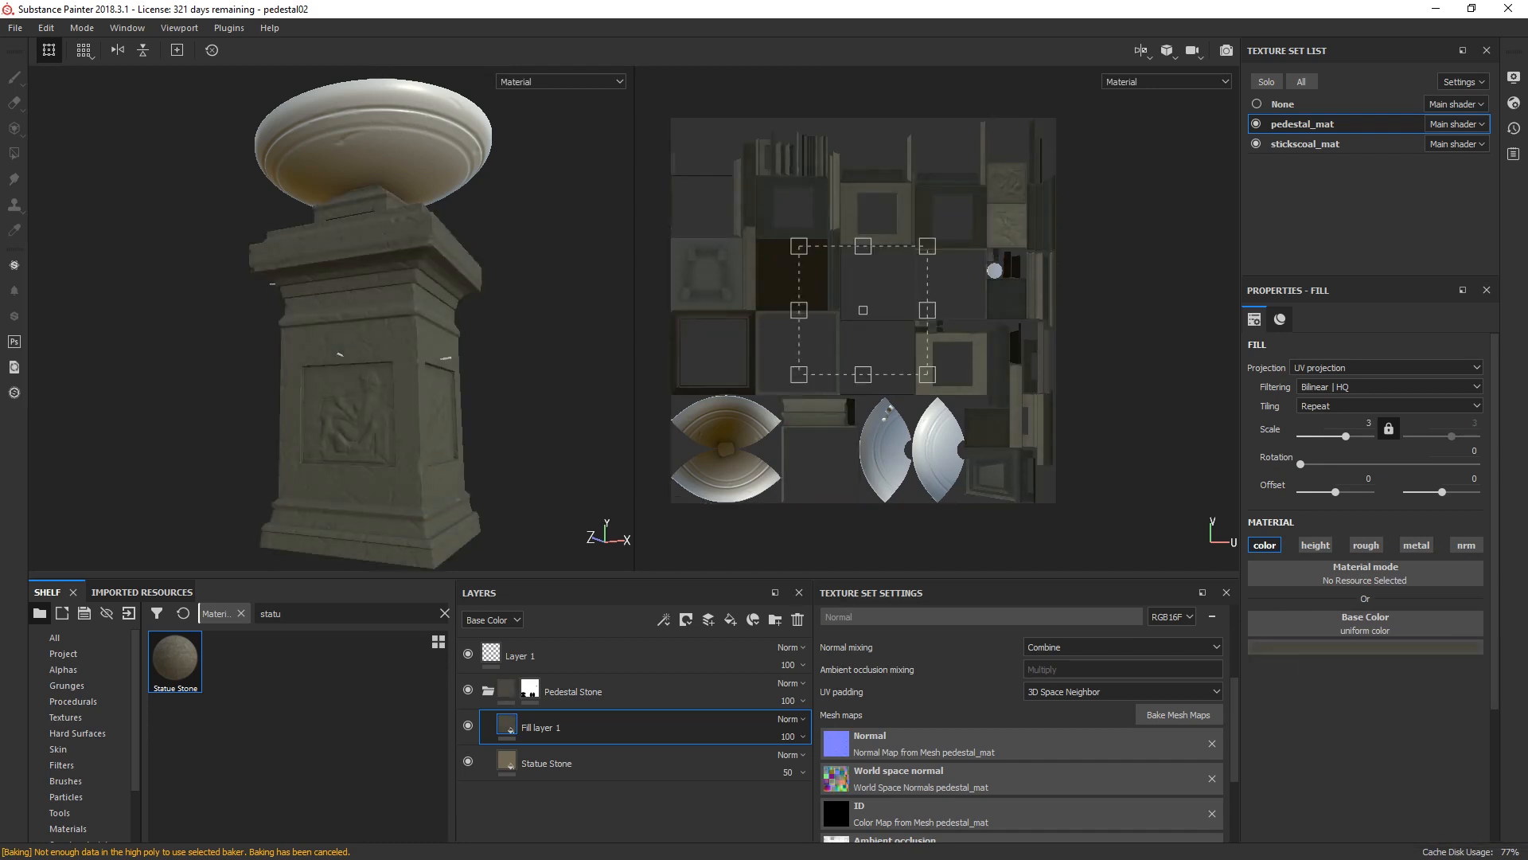
Step: Rename Fill layer 1 as Dirt and add a black mask to it
double_click(542, 727)
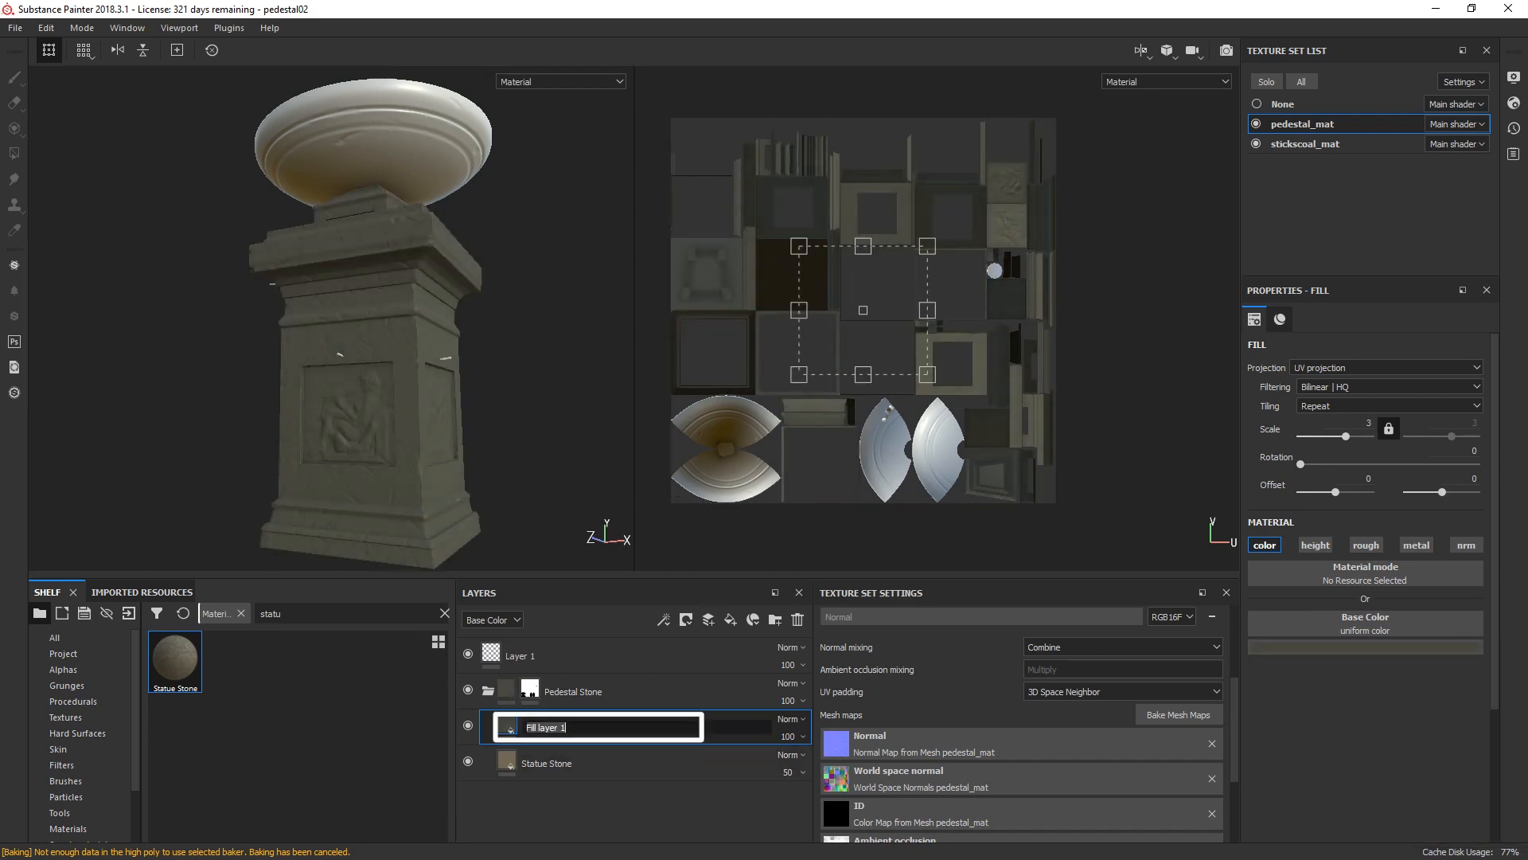
type("Dirt")
key("Return")
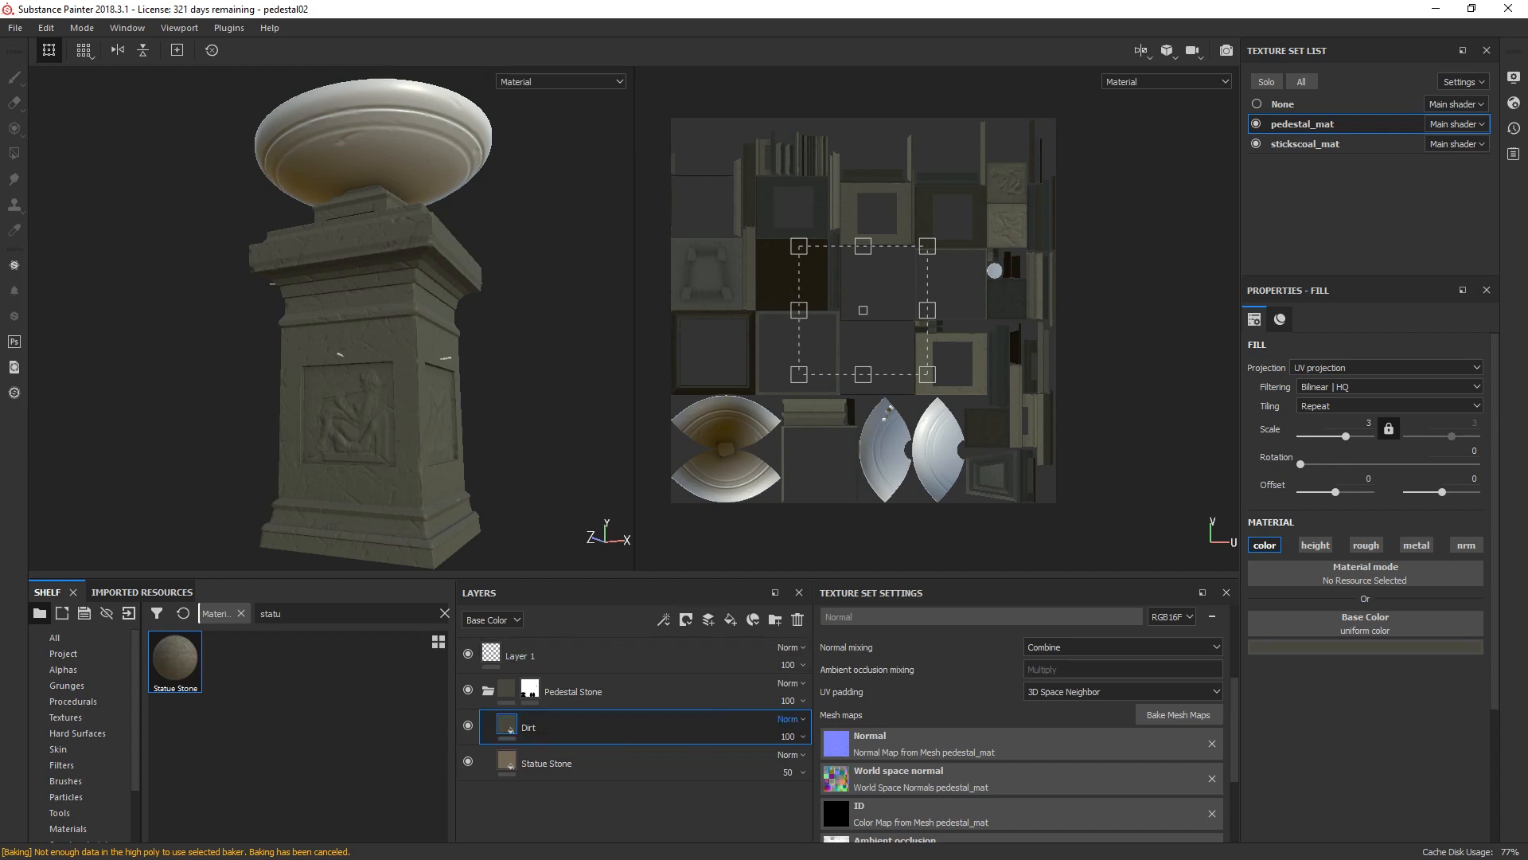
left_click(685, 620)
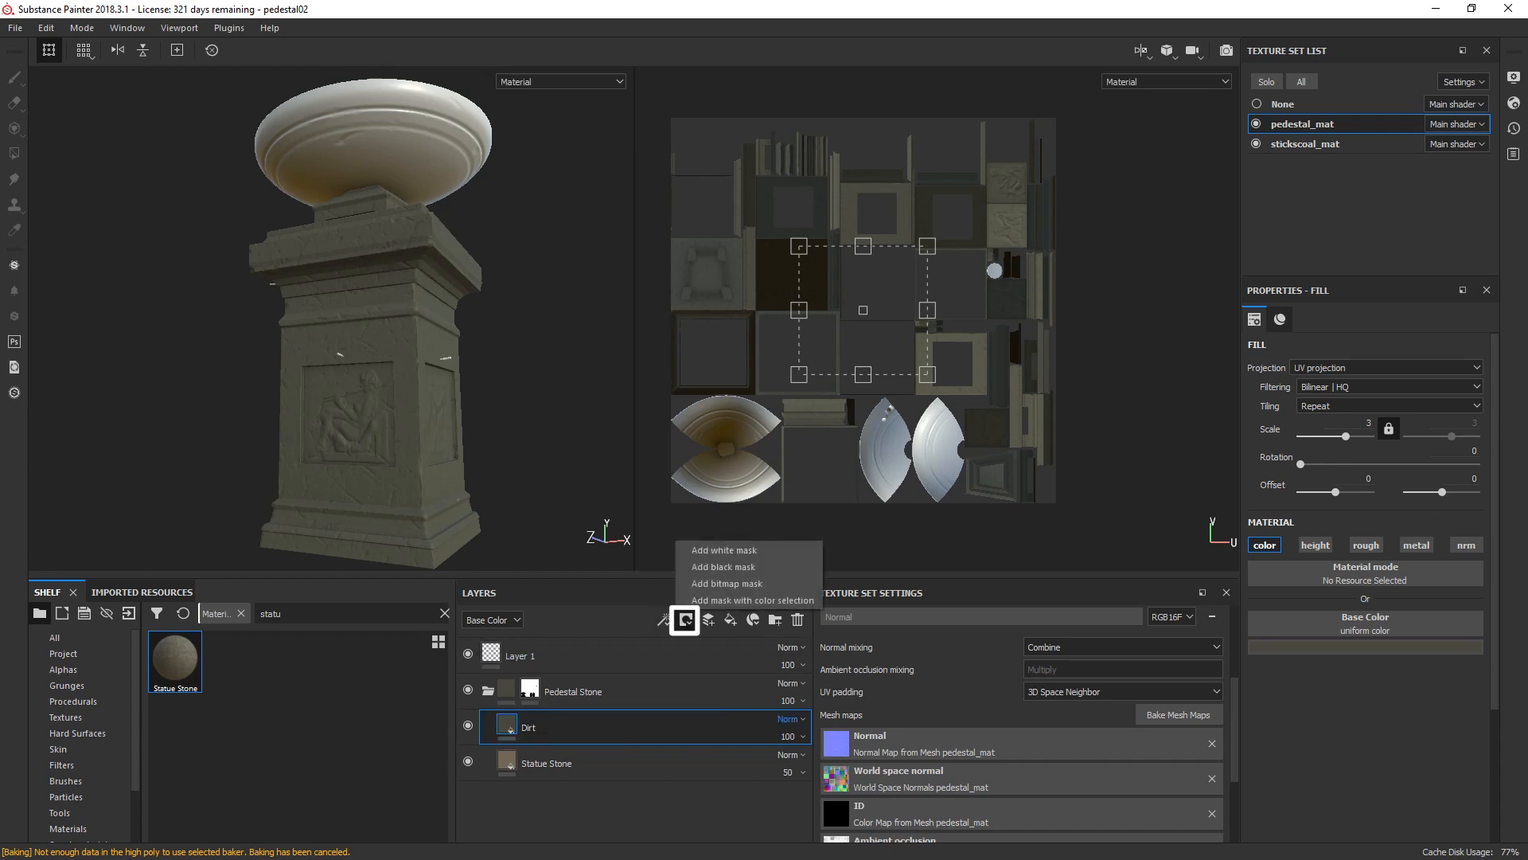
left_click(724, 550)
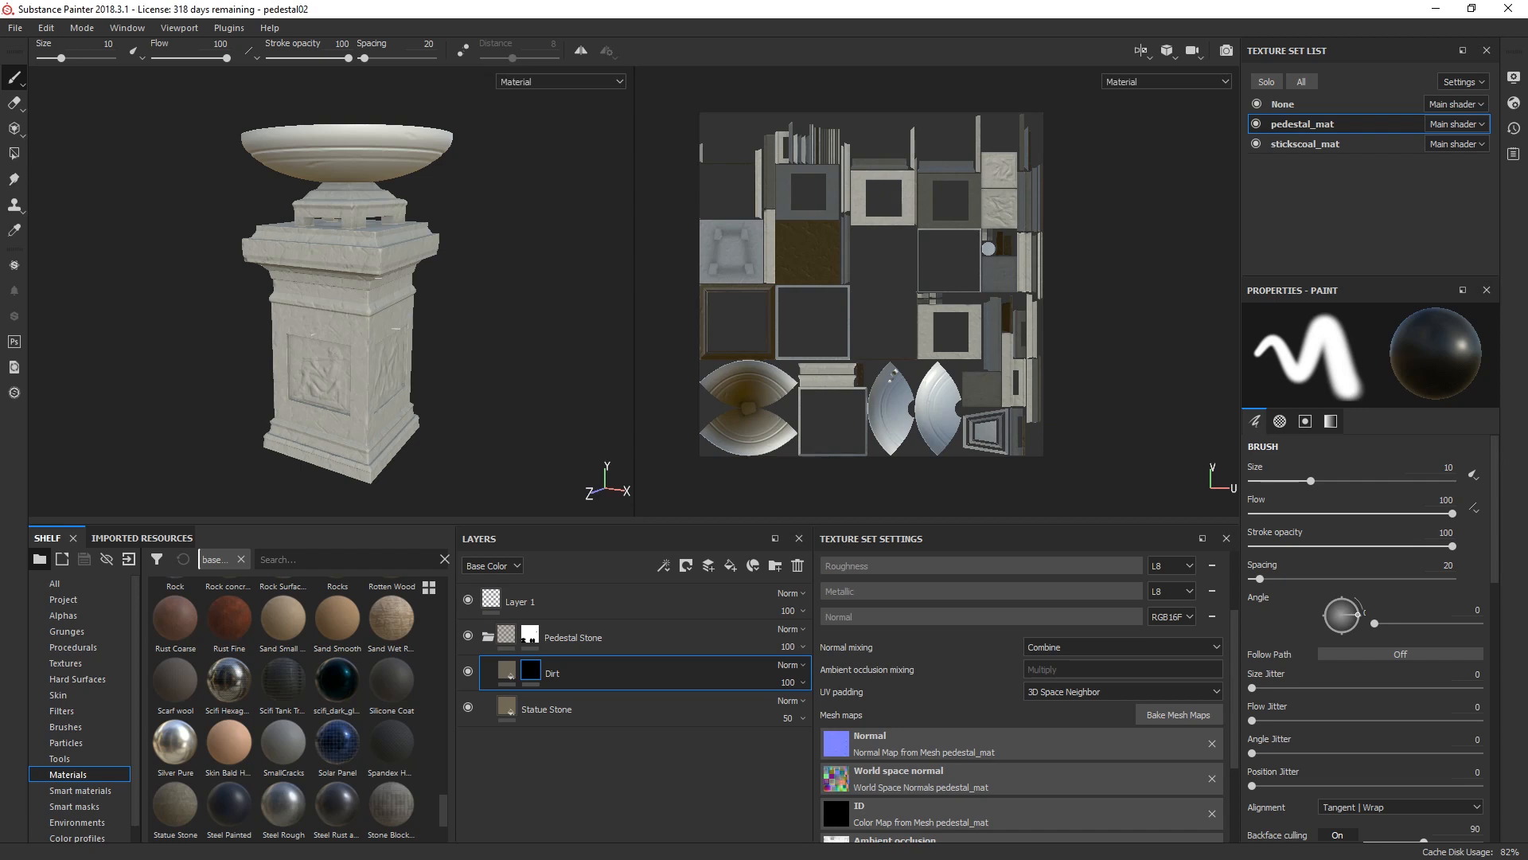
Step: Add a paint effect to the Dirt mask, invert the brush to white, and paint a stroke across the pedestal's front
left_click(663, 566)
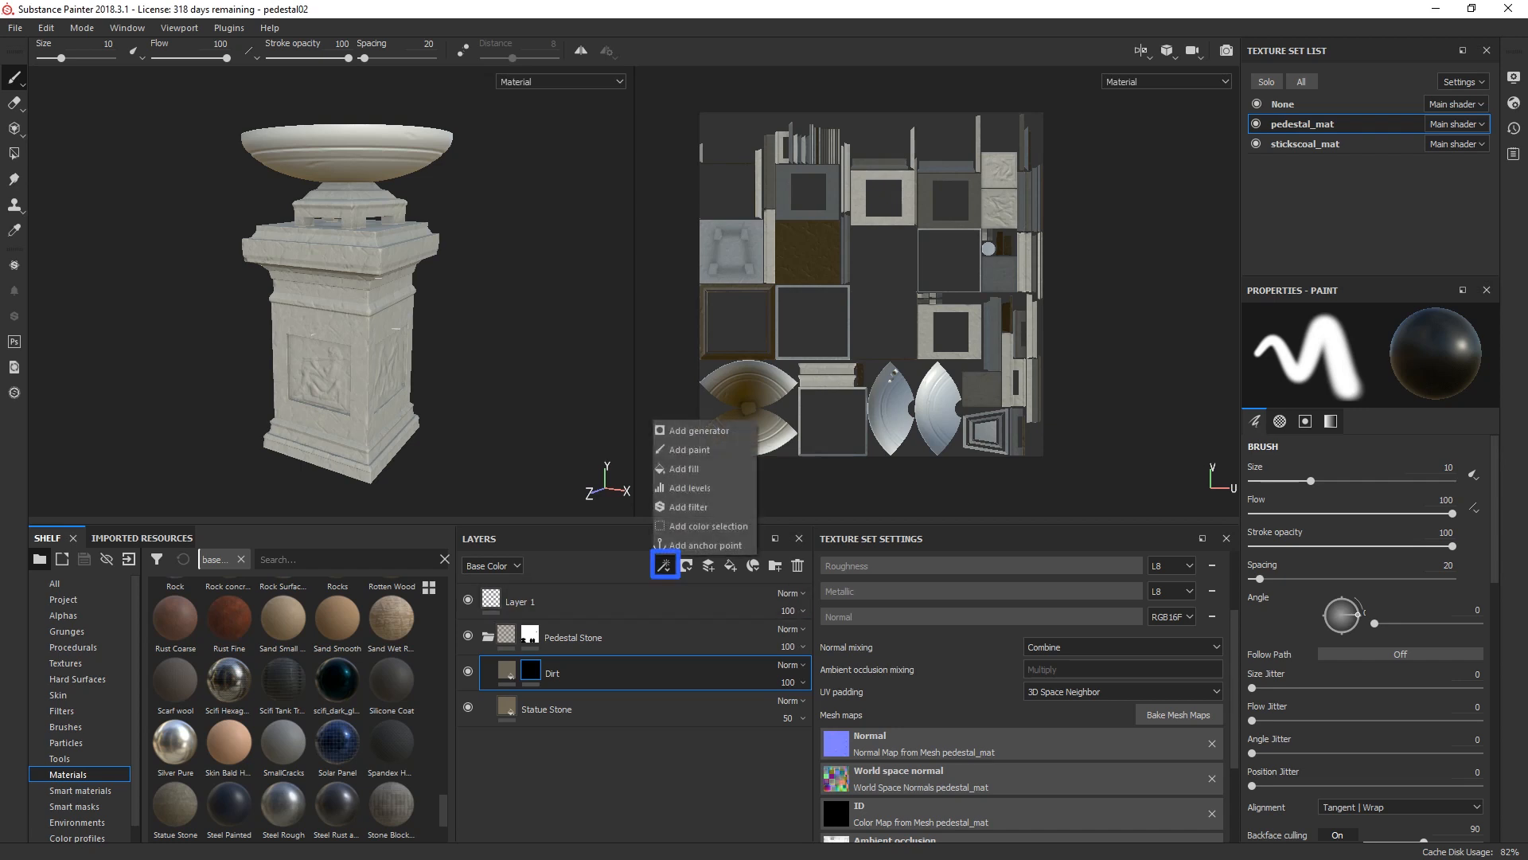
left_click(690, 449)
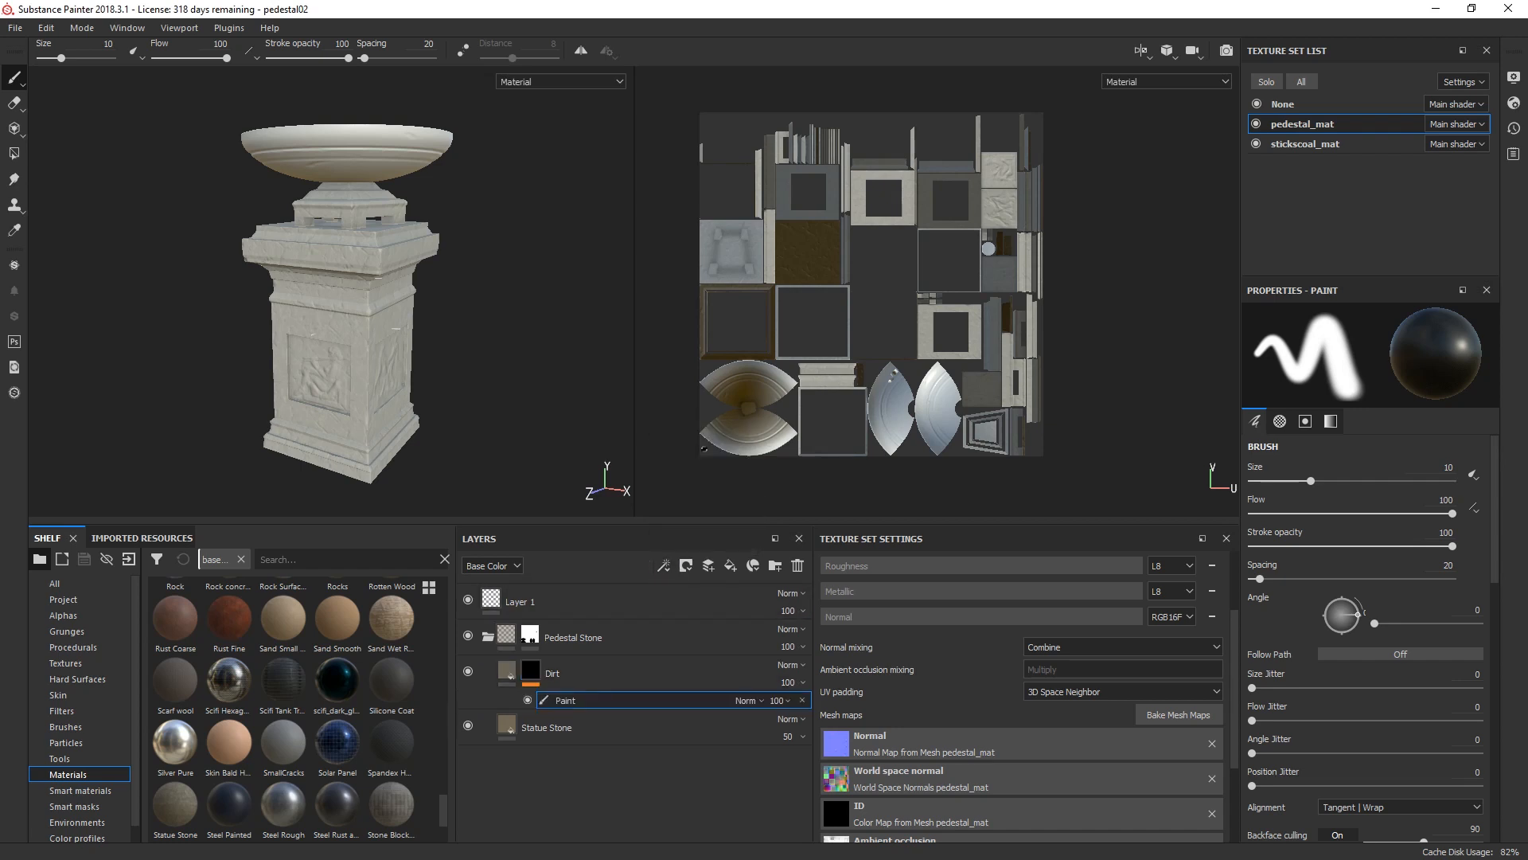
scroll(286, 310, "up", 3)
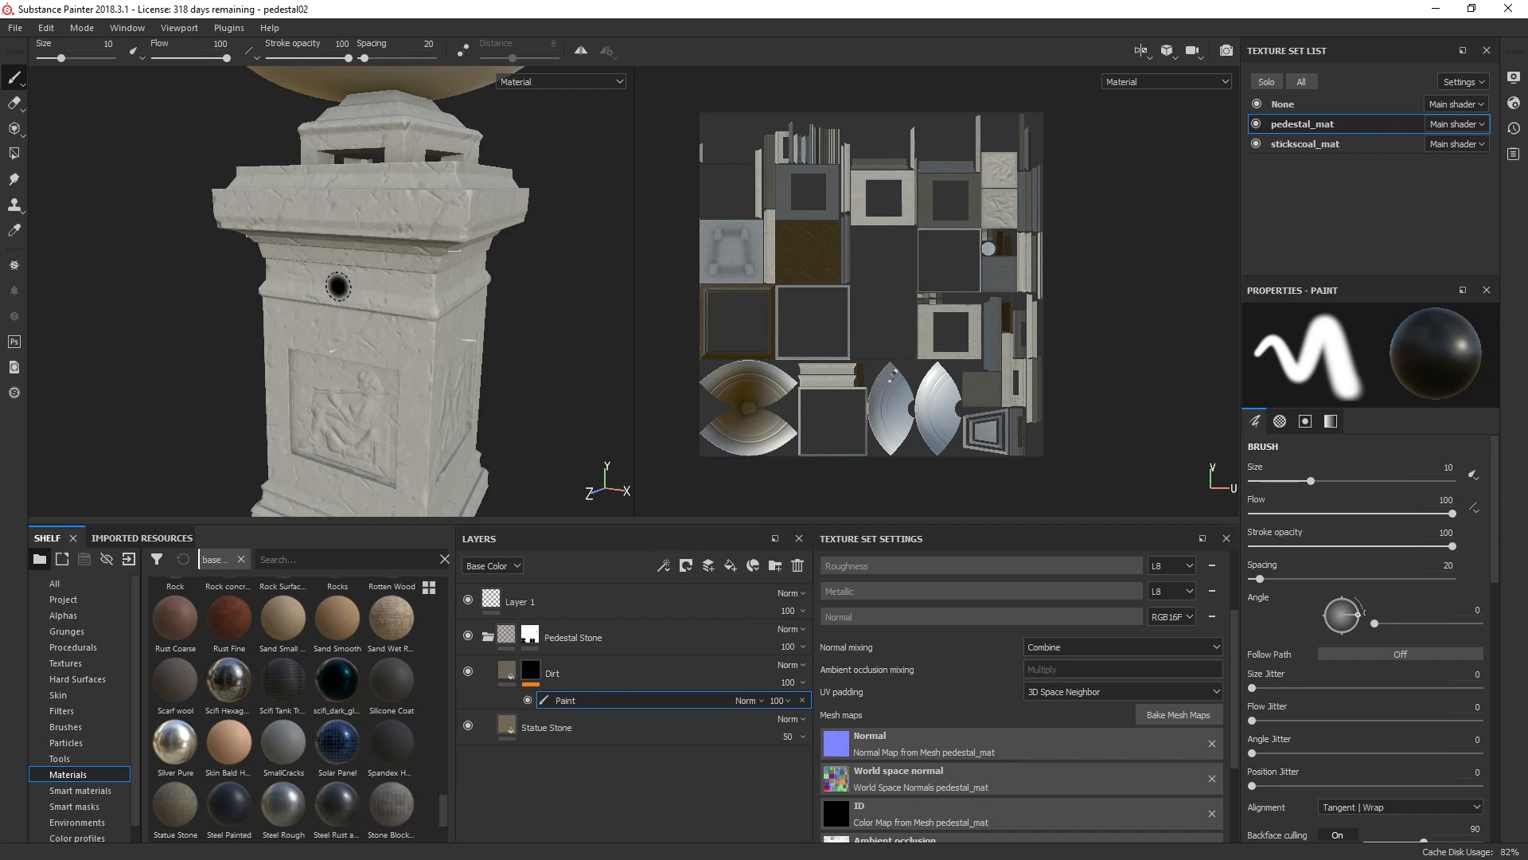
key("x")
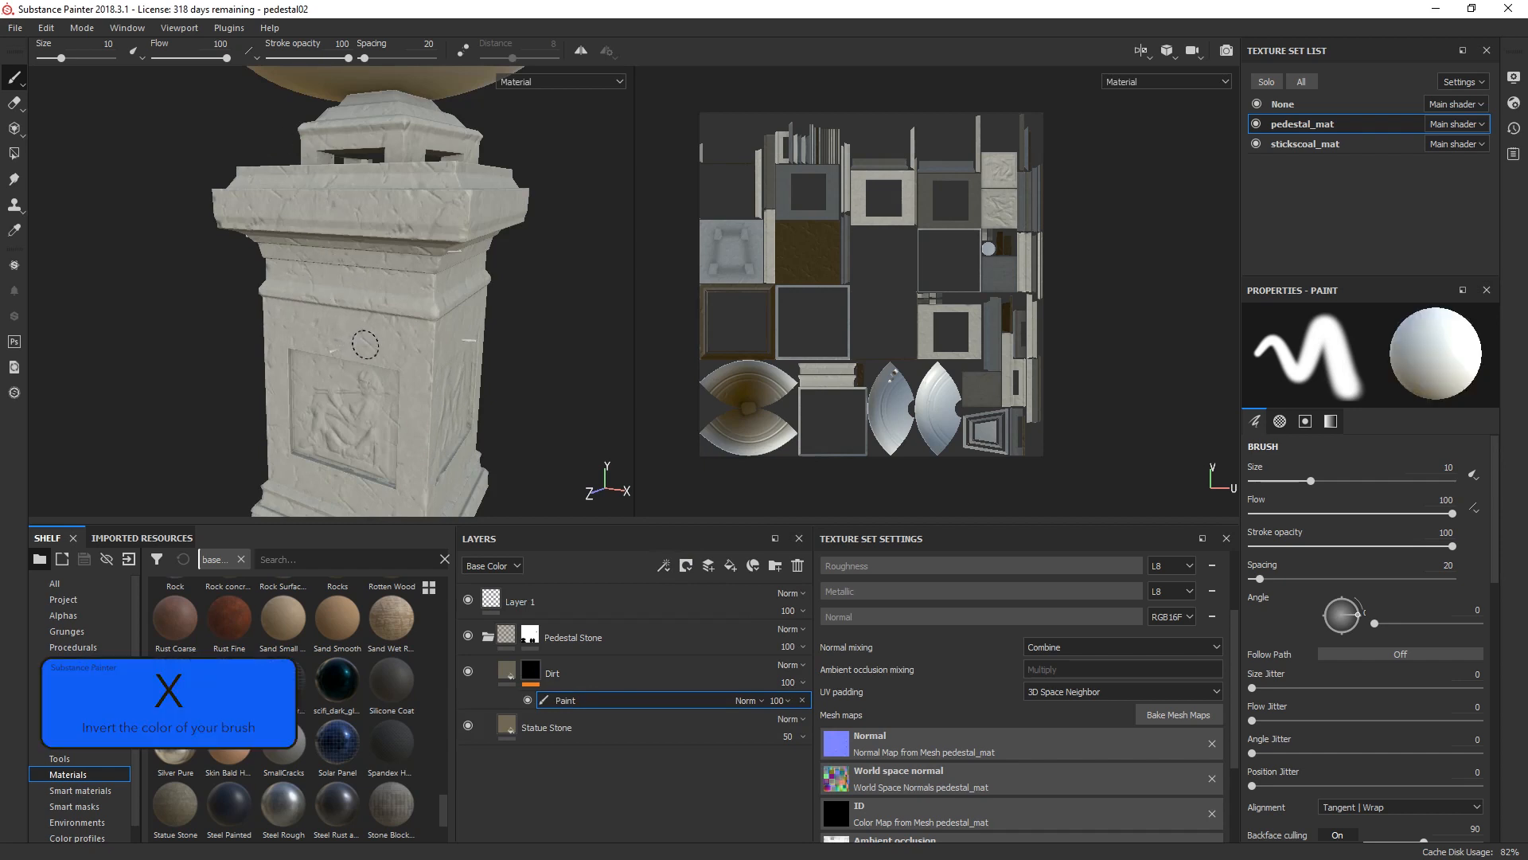
mouse_move(365, 344)
left_mouse_down()
mouse_move(292, 357)
mouse_move(293, 449)
mouse_move(382, 473)
mouse_move(422, 368)
left_mouse_up()
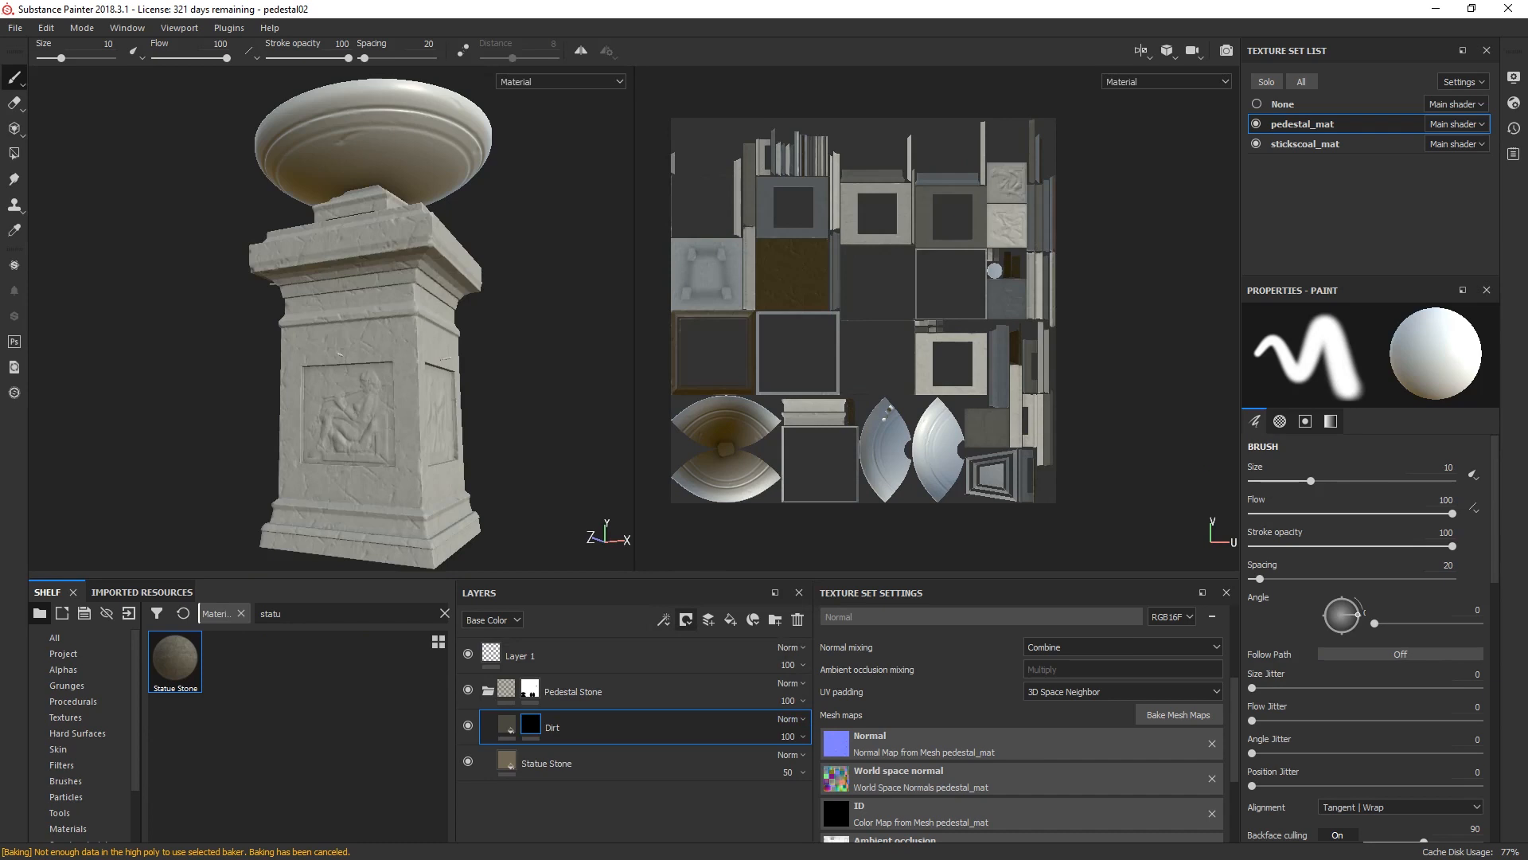
Step: Add a Mask Editor generator to the Dirt layer's mask
left_click(663, 619)
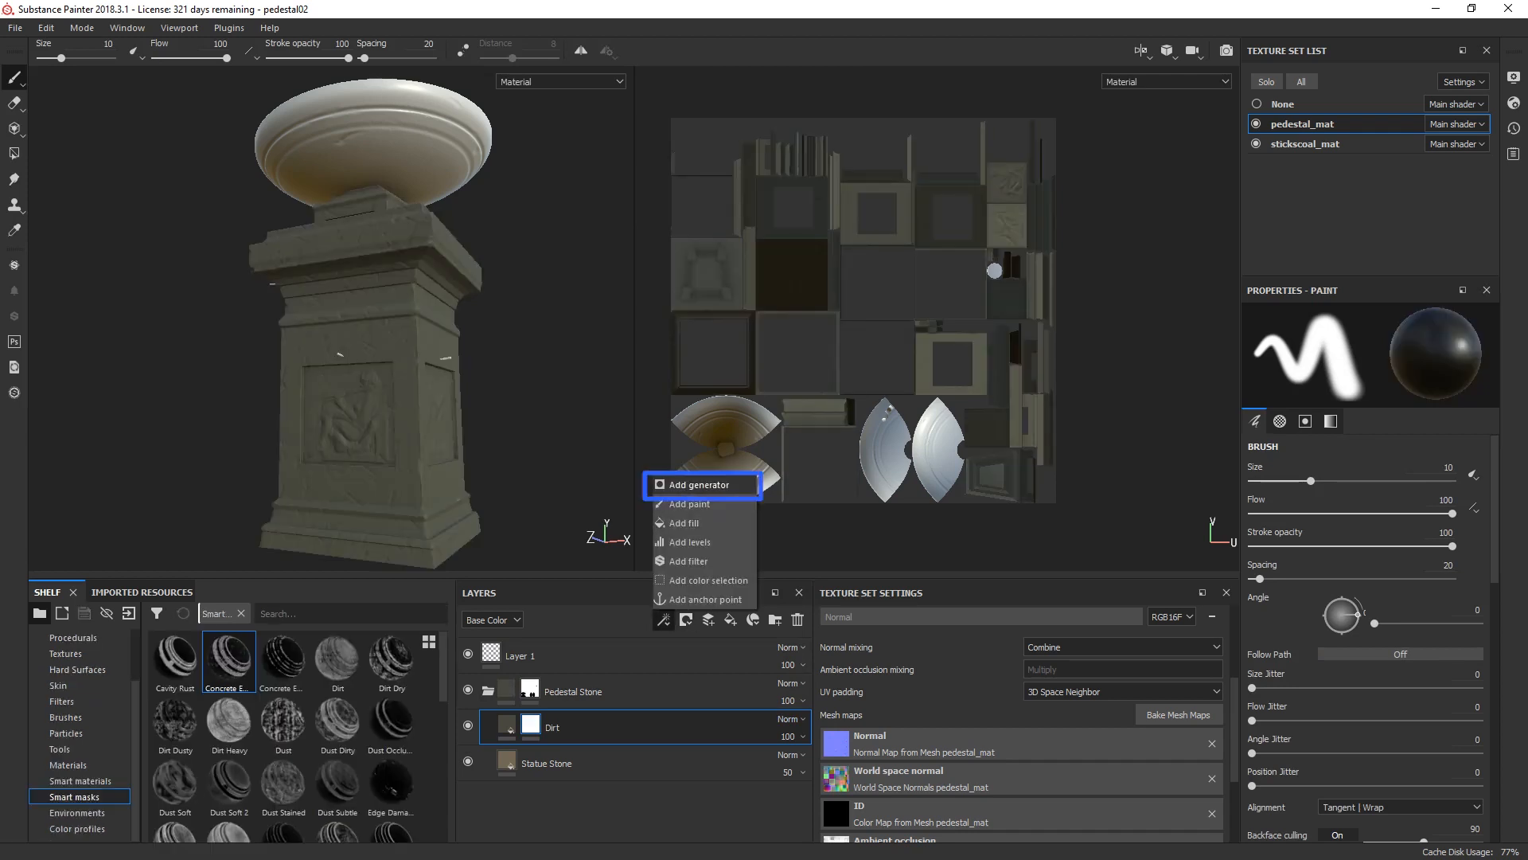
left_click(699, 485)
left_click(1370, 350)
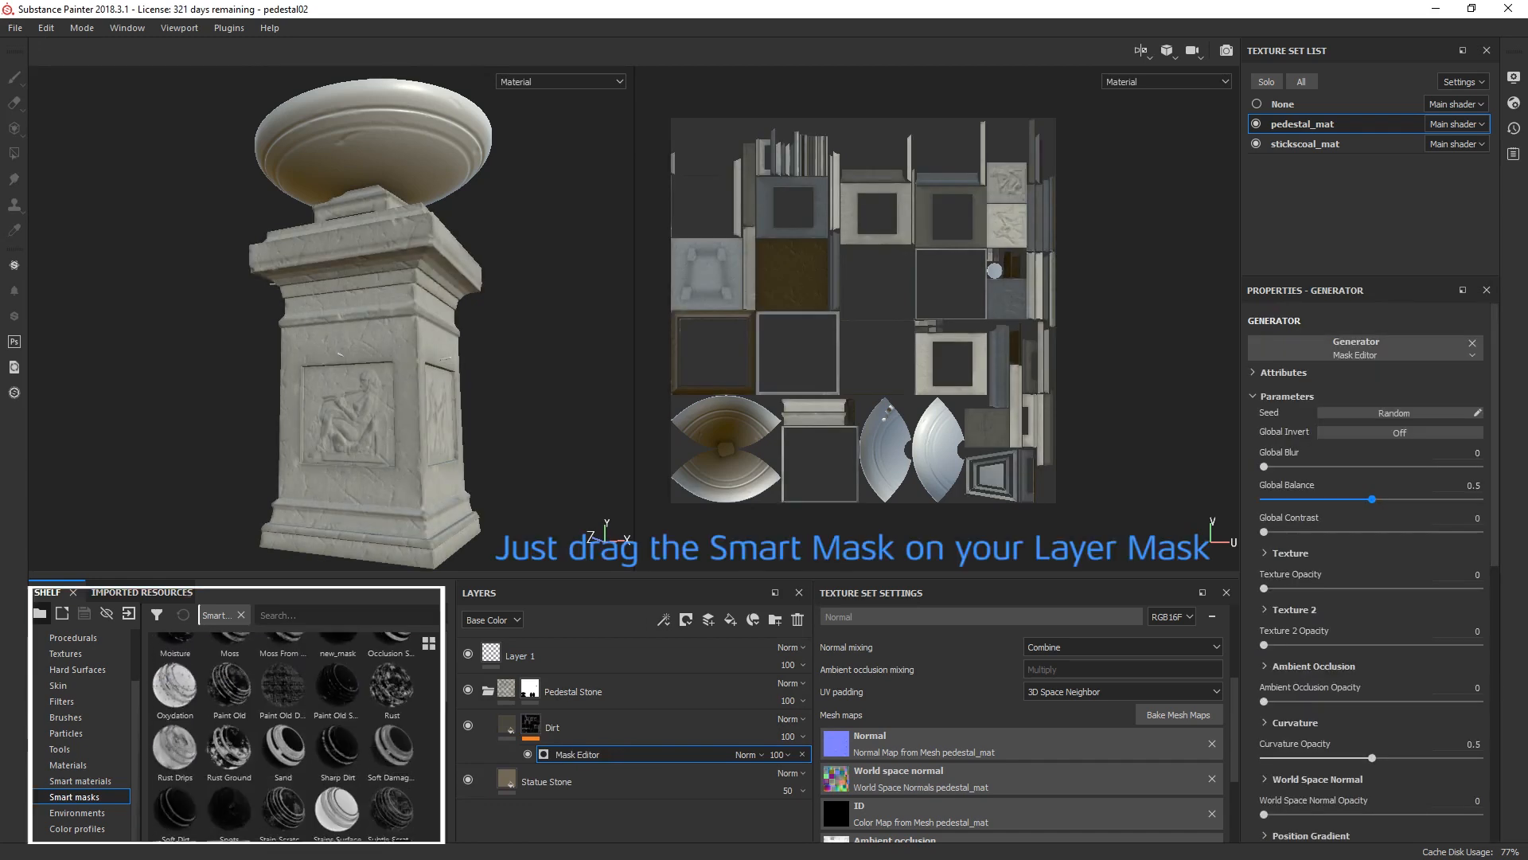
Step: Assign the Mask Editor to the Dirt mask's empty generator and load Grunge Rust Fine as its Texture image input
scroll(283, 736, "up", 5)
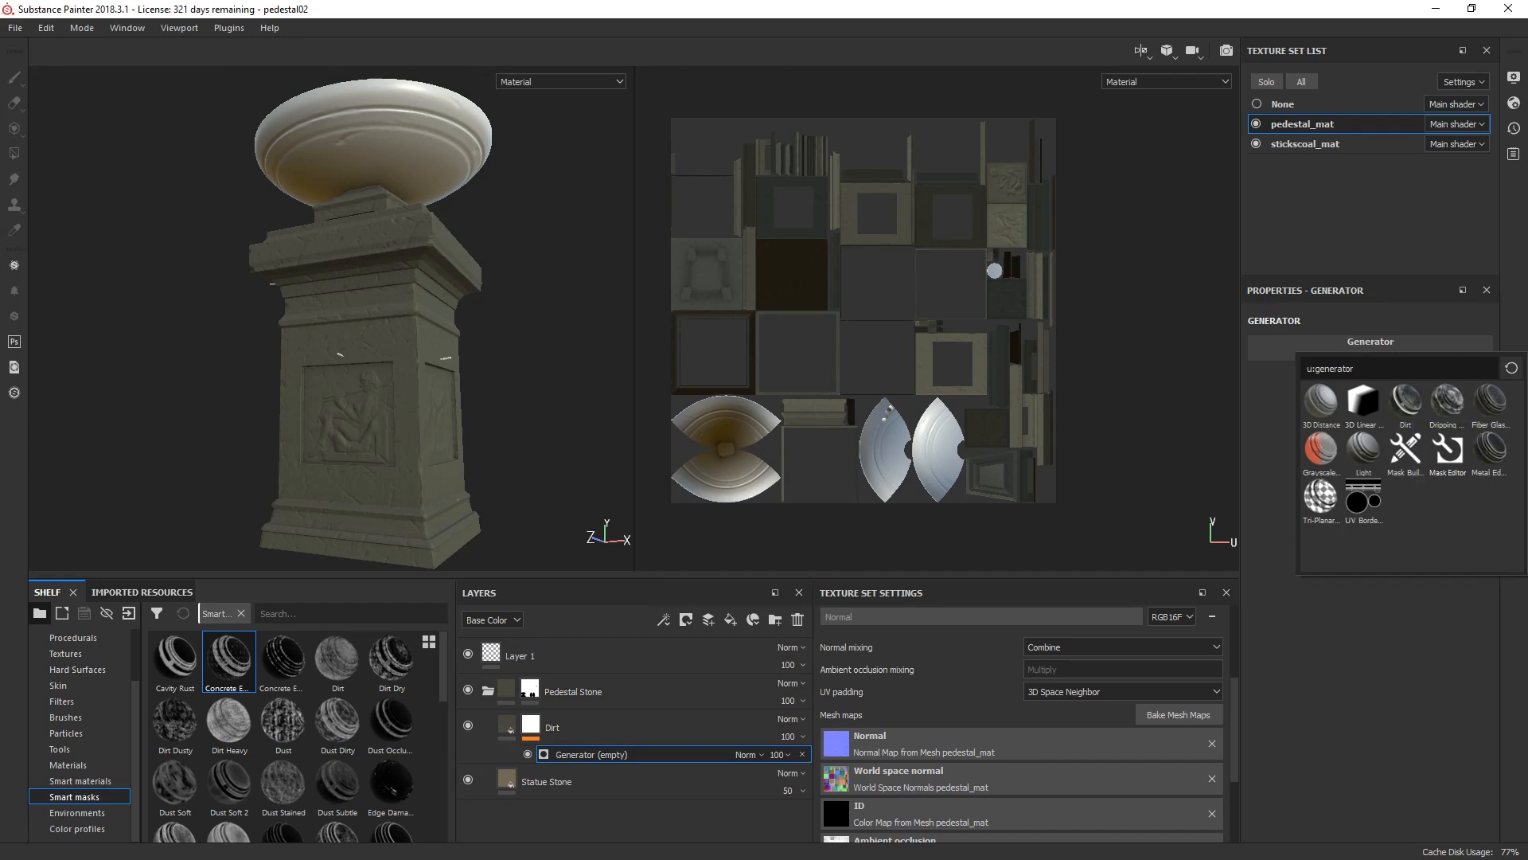
left_click(1448, 452)
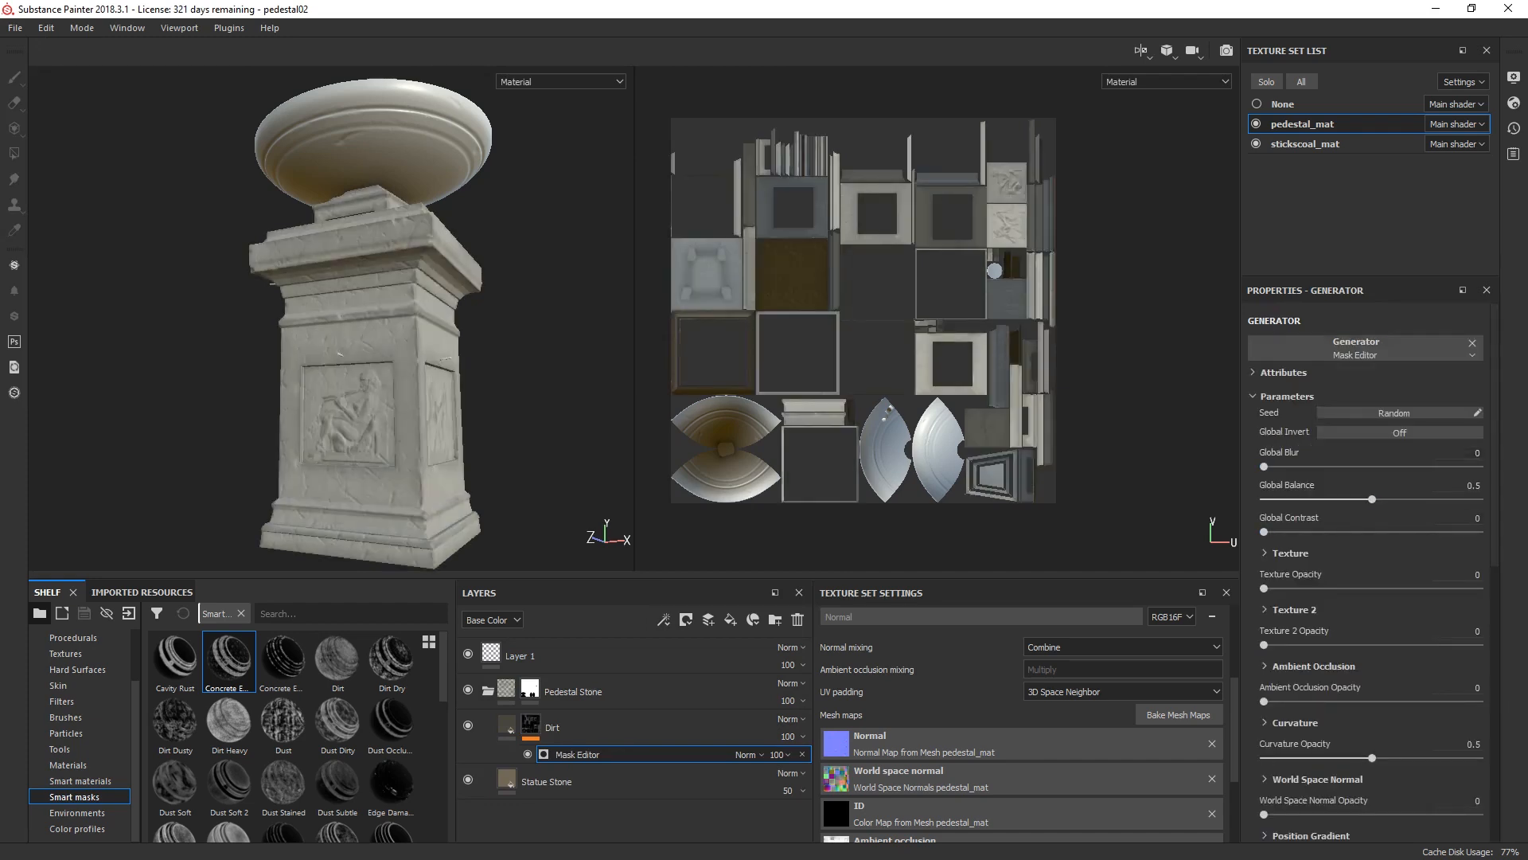
scroll(1369, 557, "down", 5)
scroll(1369, 557, "down", 6)
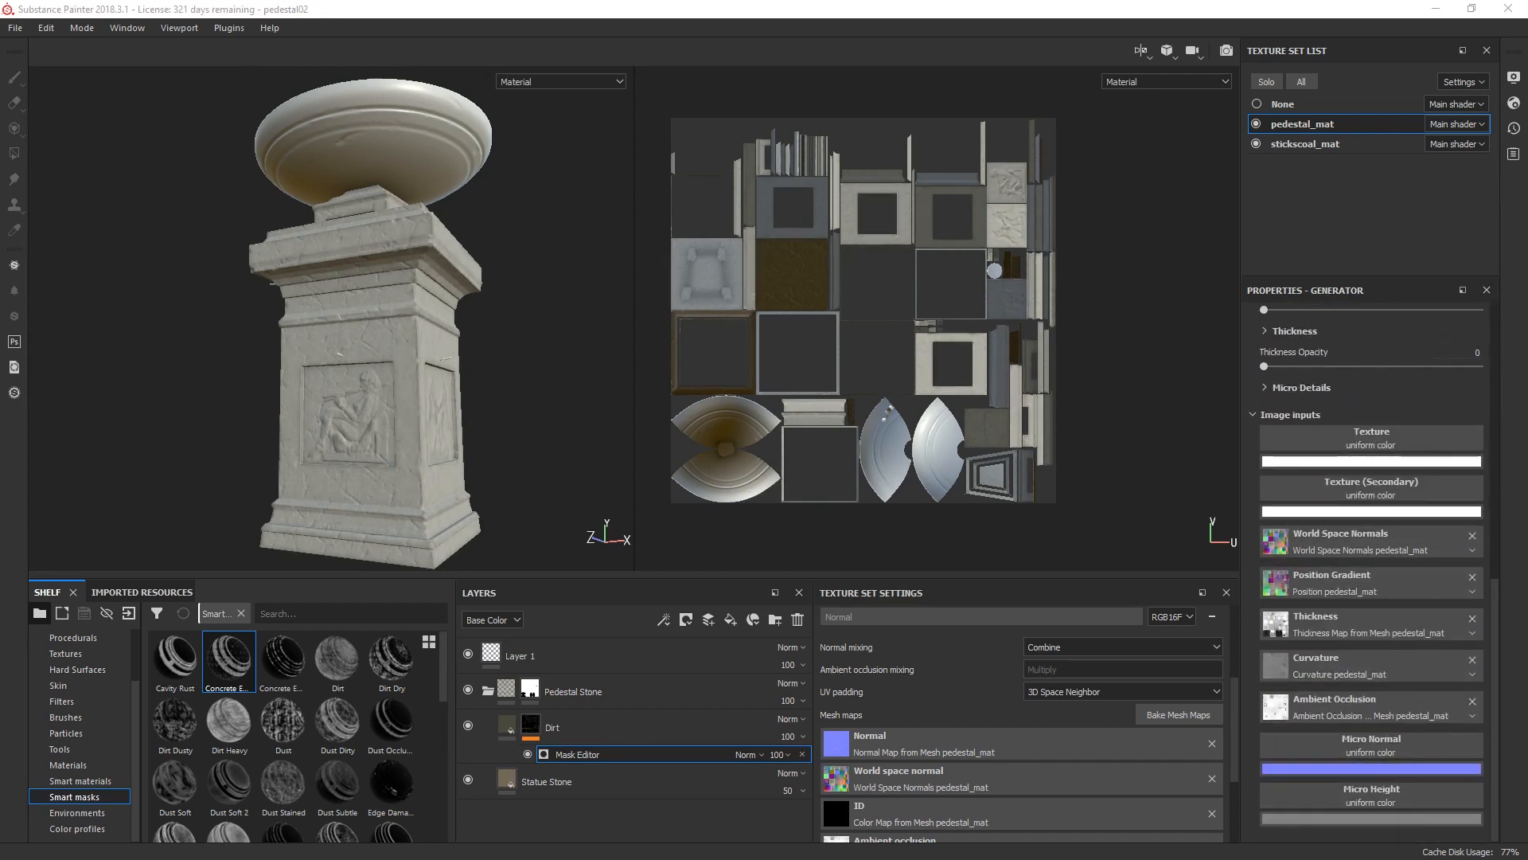
scroll(1369, 558, "up", 2)
type("rust")
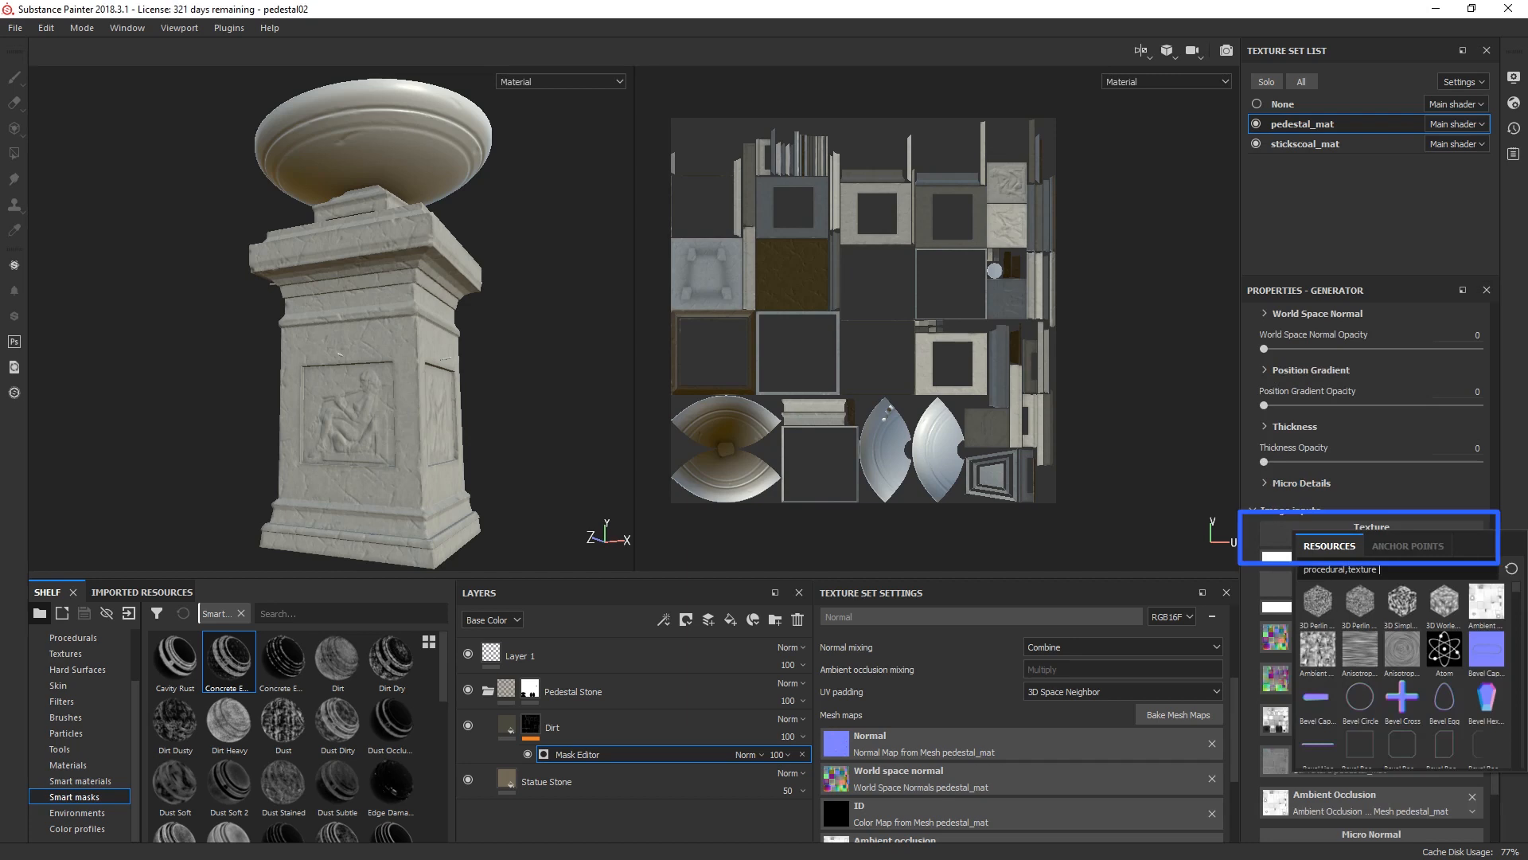
mouse_move(1318, 605)
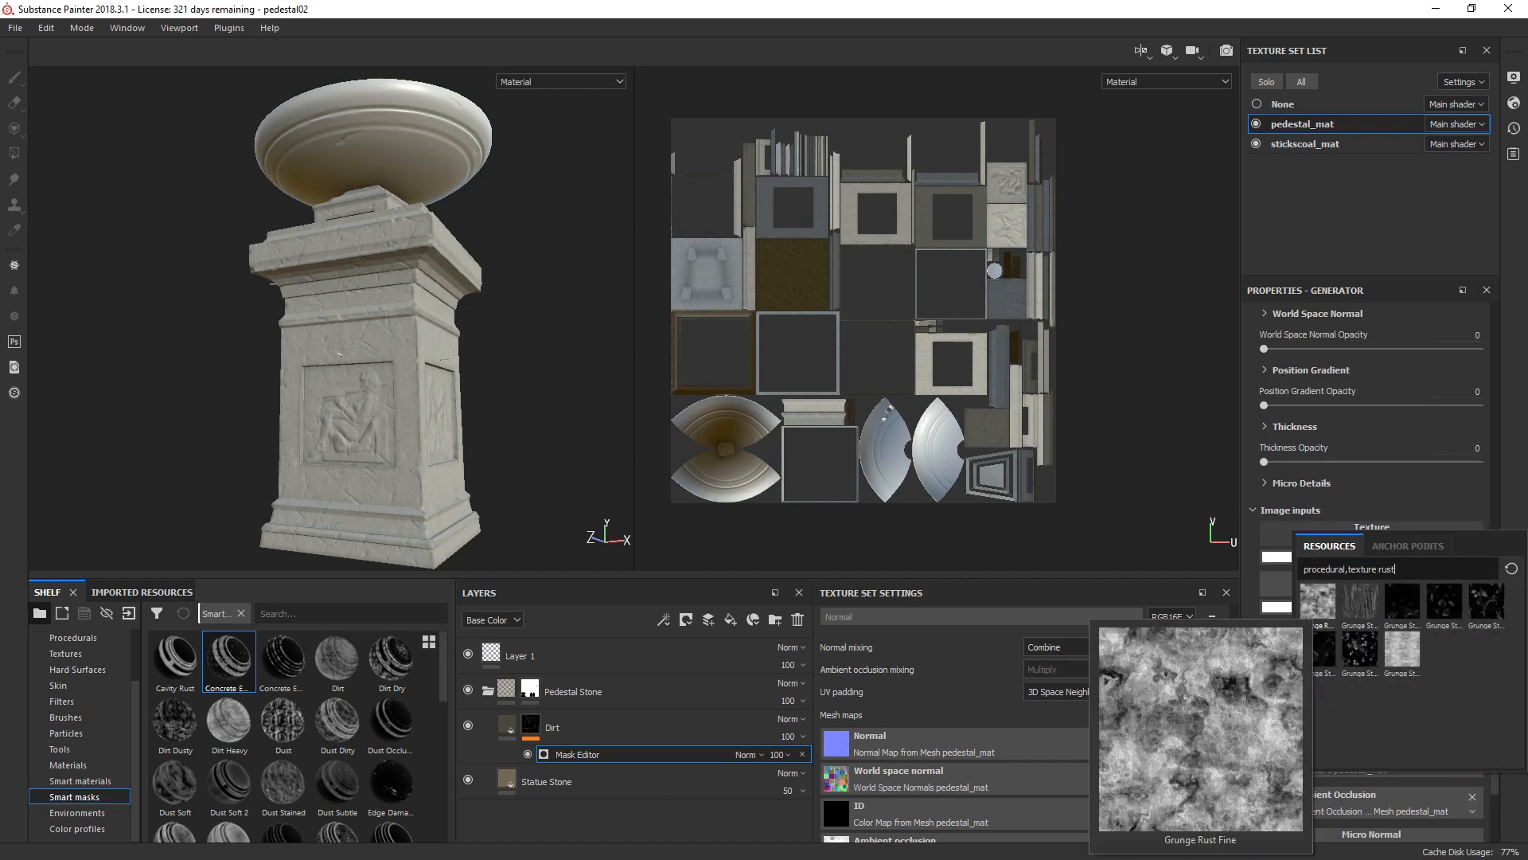
left_click(1319, 605)
Step: Load Grunge Rough Dirty as the Texture (Secondary) input of the Dirt layer's Mask Editor
left_click(1371, 749)
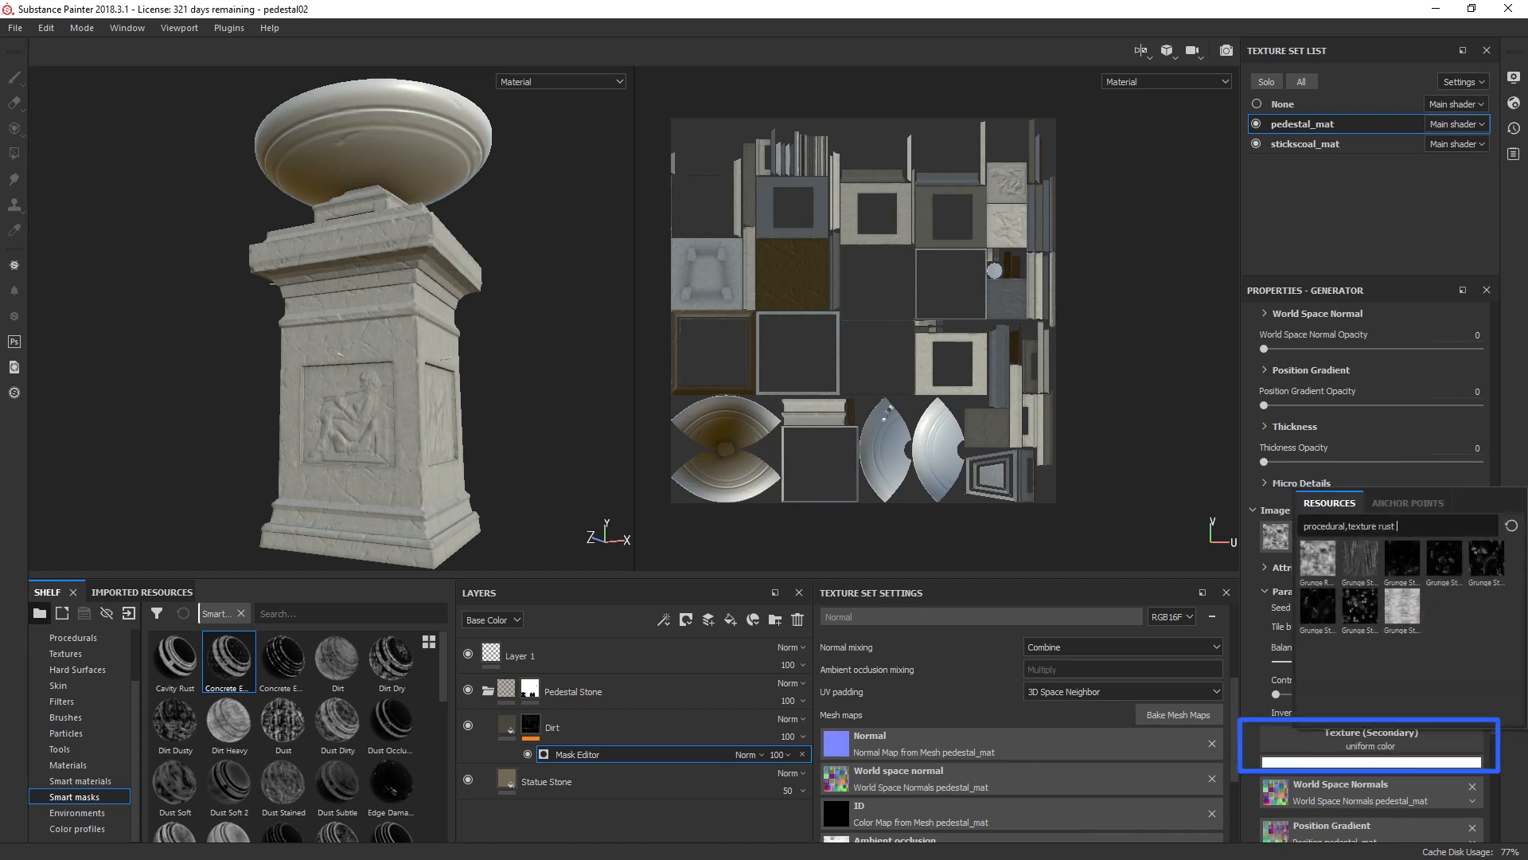
key("ctrl+a")
type("grunge ")
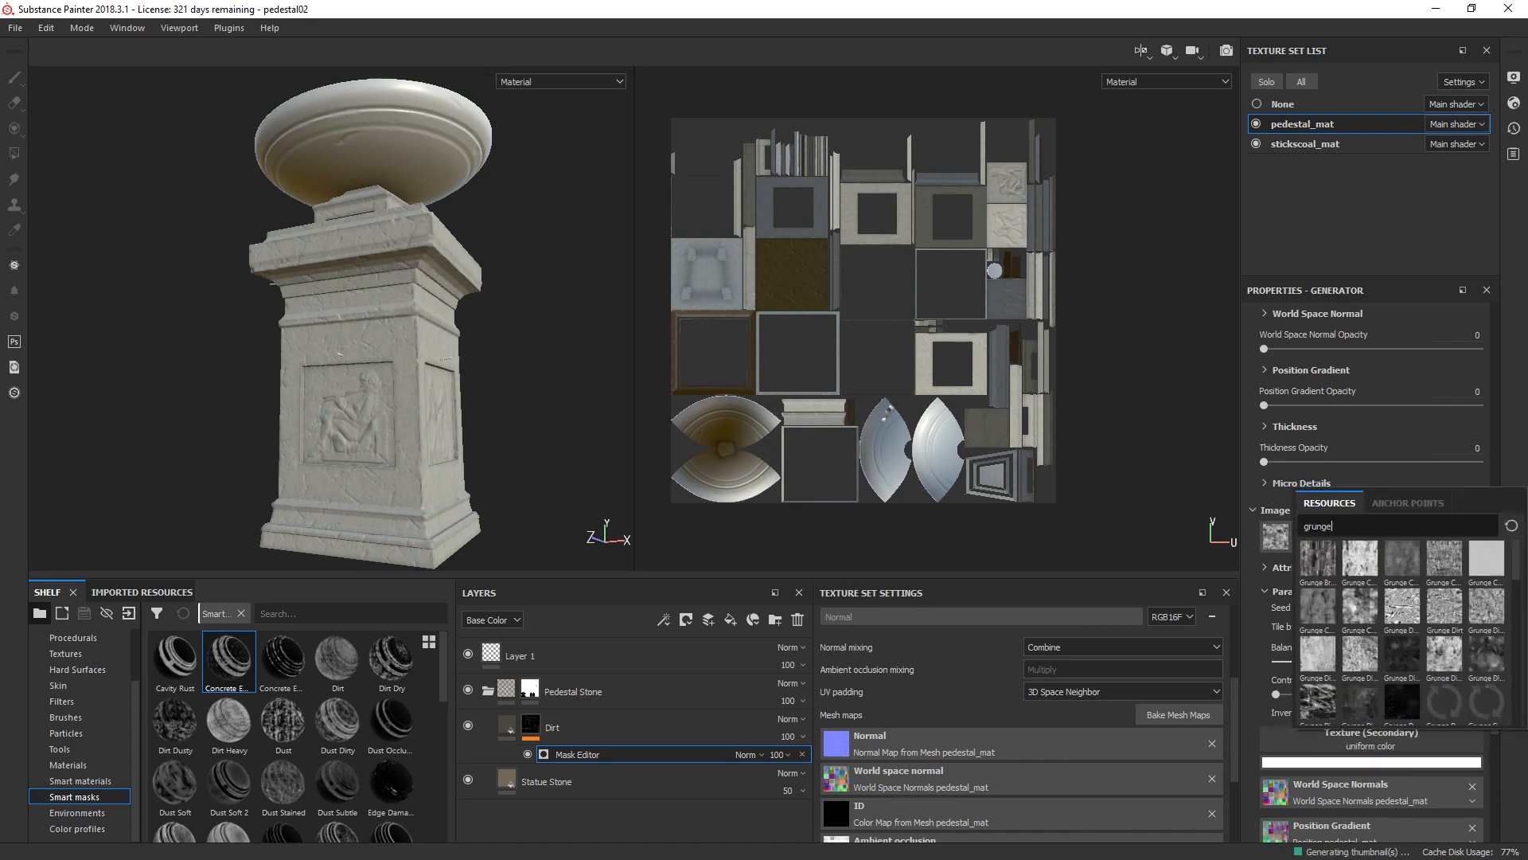
type("rough di")
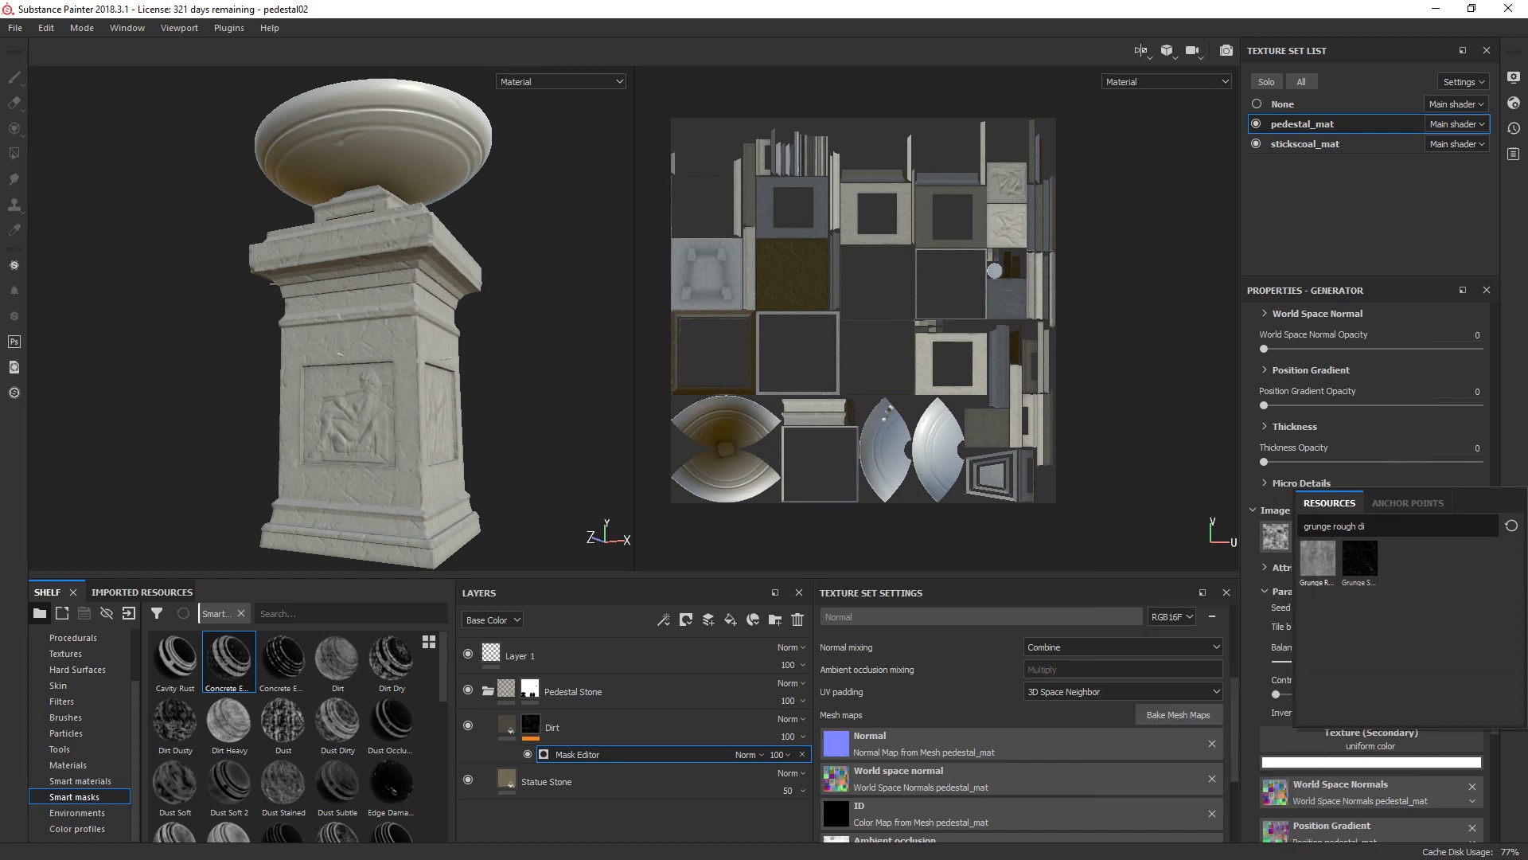
left_click(1318, 559)
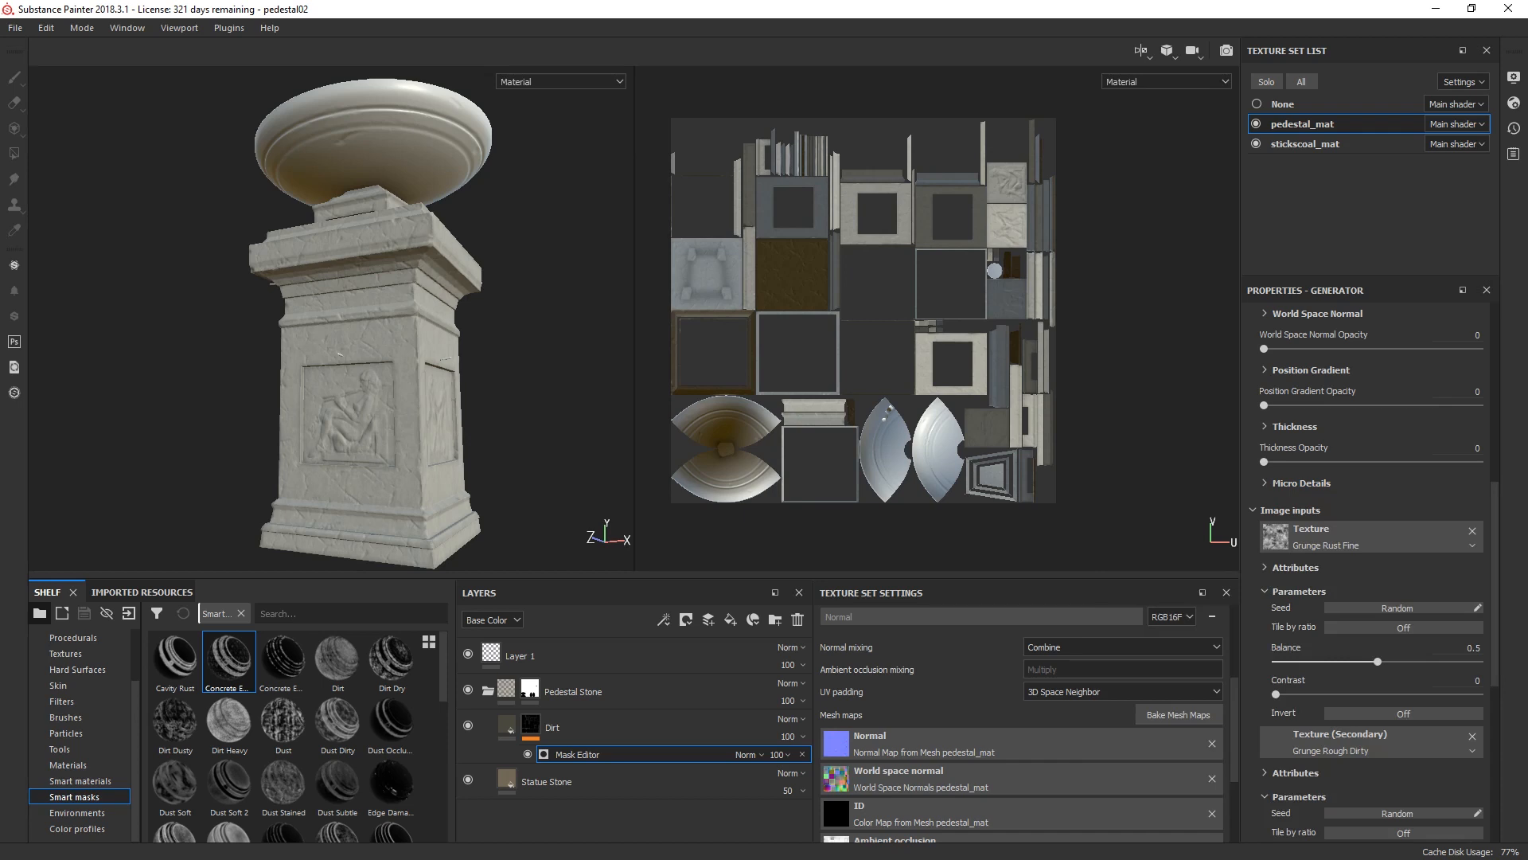
Step: Set the Dirt Mask Editor's Global Balance to 0.38 and Global Contrast to 0.35
scroll(1369, 605, "up", 6)
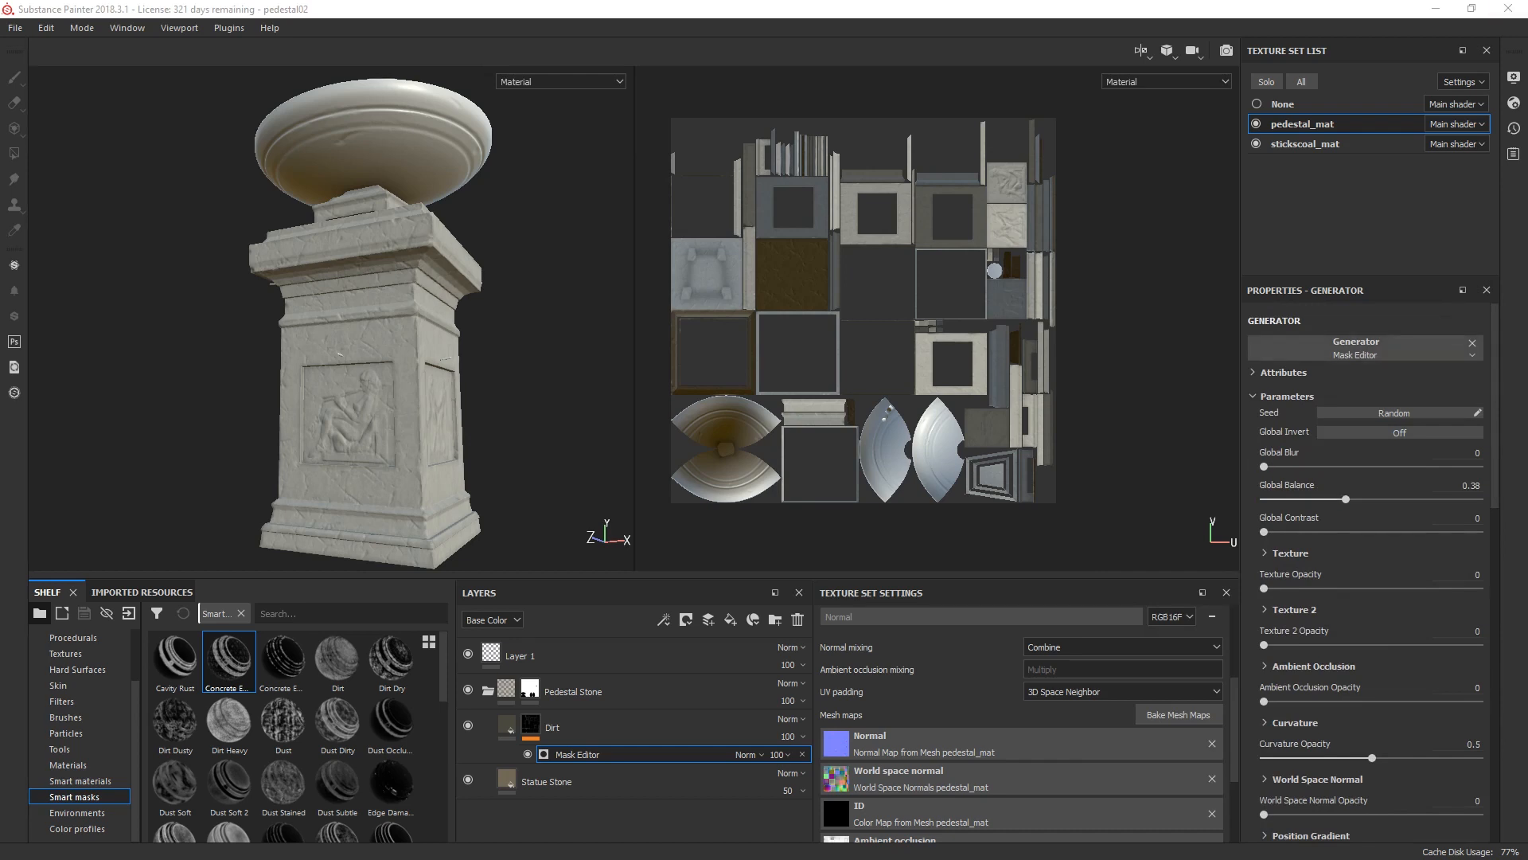
left_click_drag(1495, 434, 1495, 433)
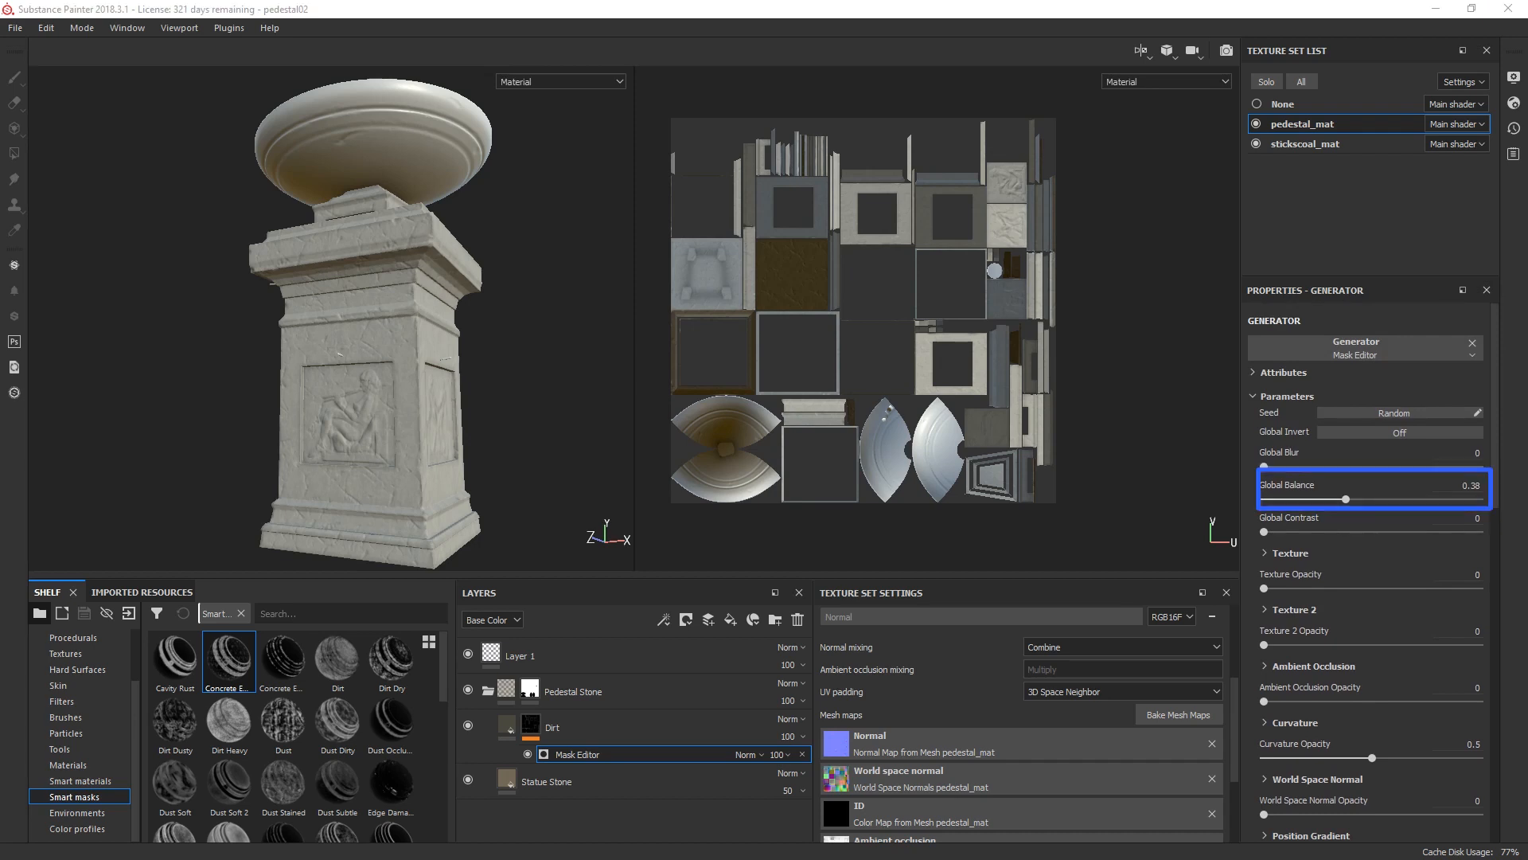
left_click(1463, 518)
type(".")
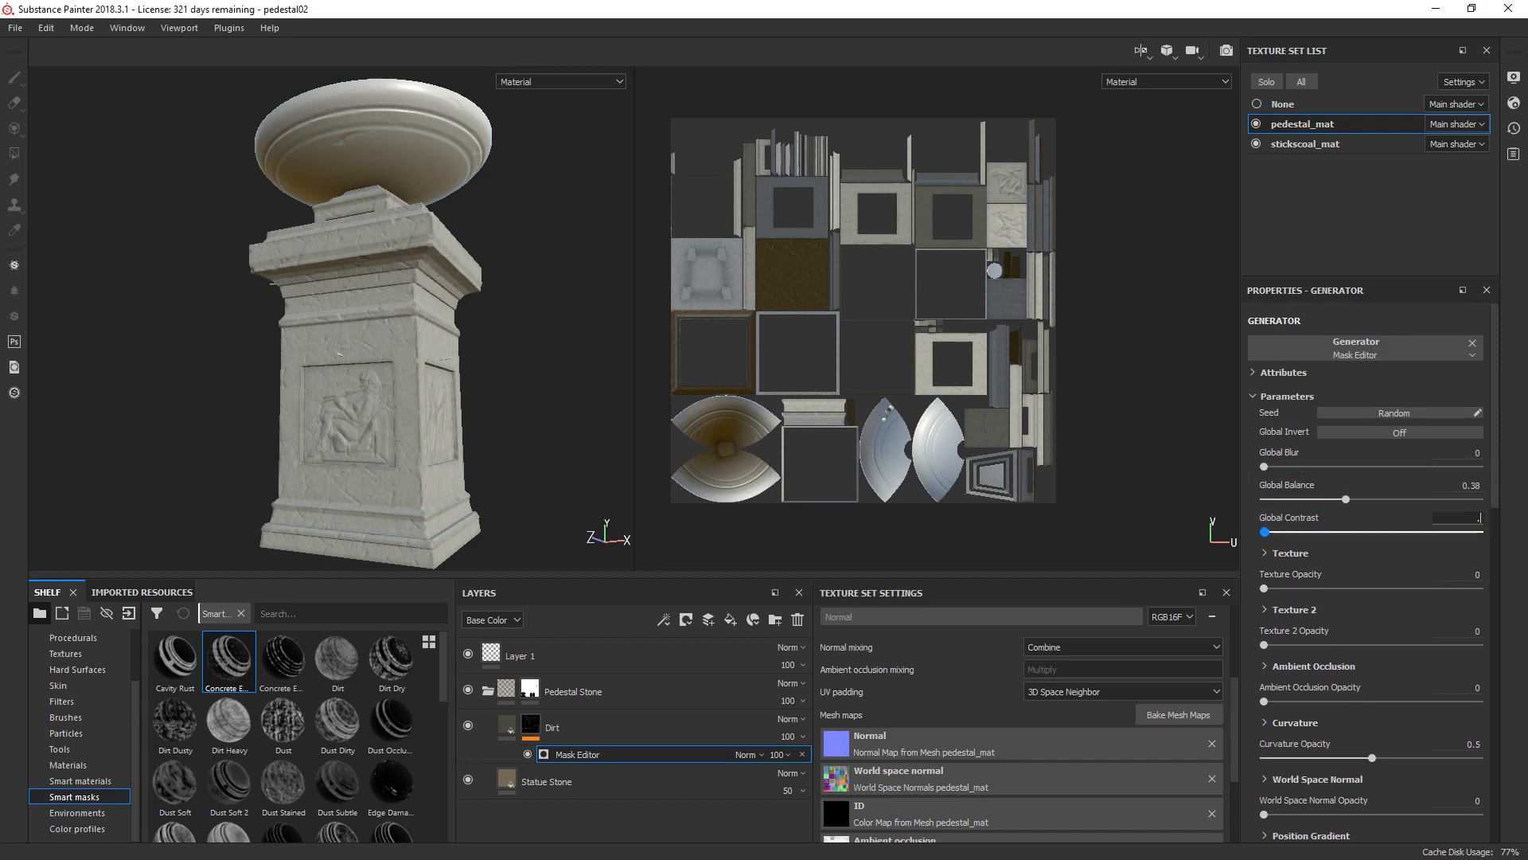
type("35")
key("Return")
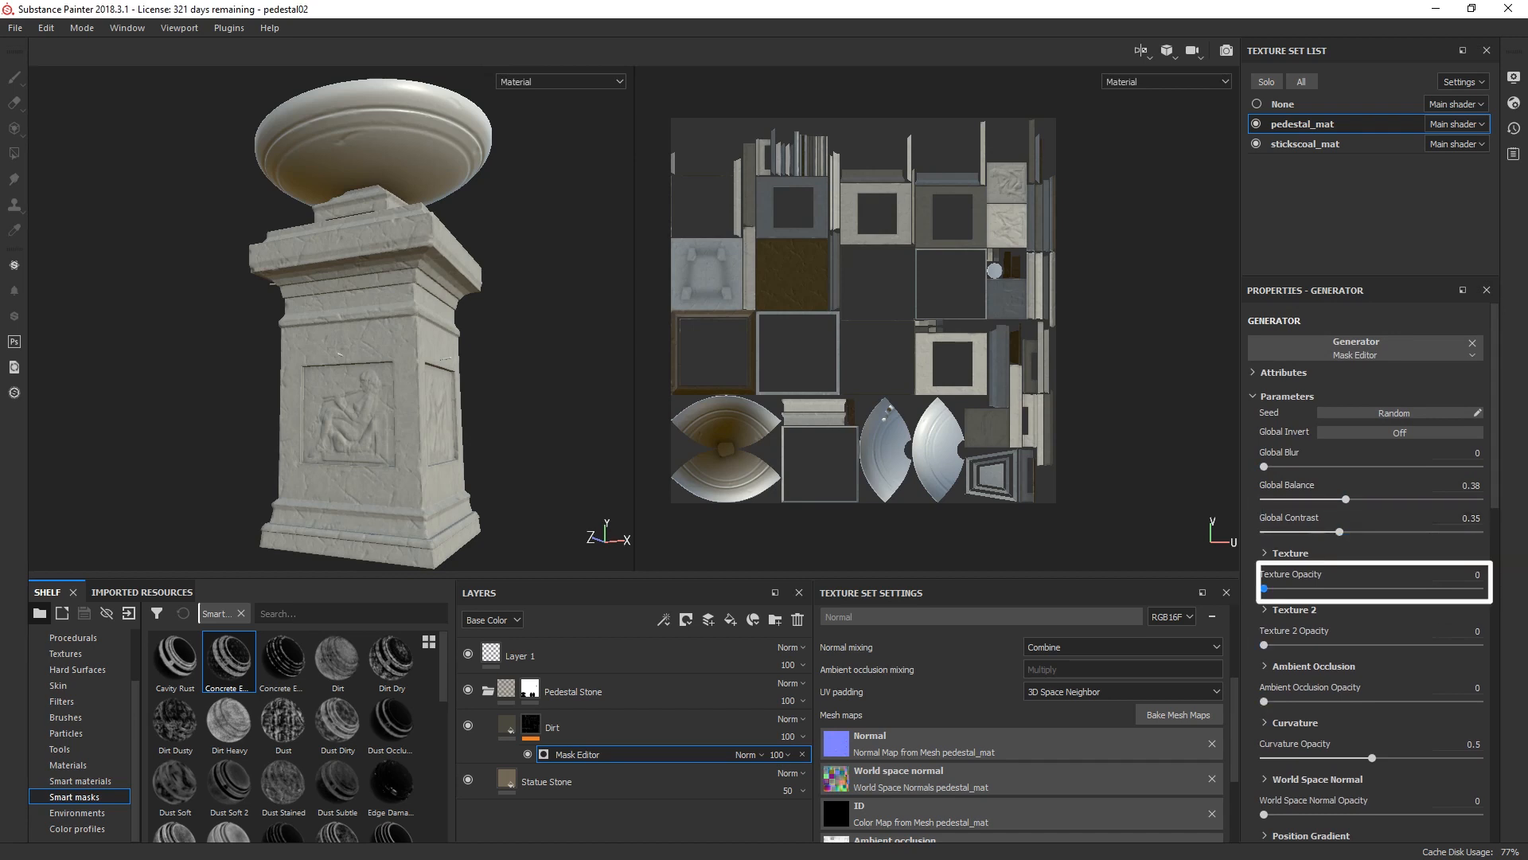
Step: Set the Dirt Mask Editor's Texture Opacity to 0.49 and Texture 2 Opacity to 1
left_click(1464, 575)
type(".49")
key("Return")
left_click(1463, 631)
type("1")
key("Return")
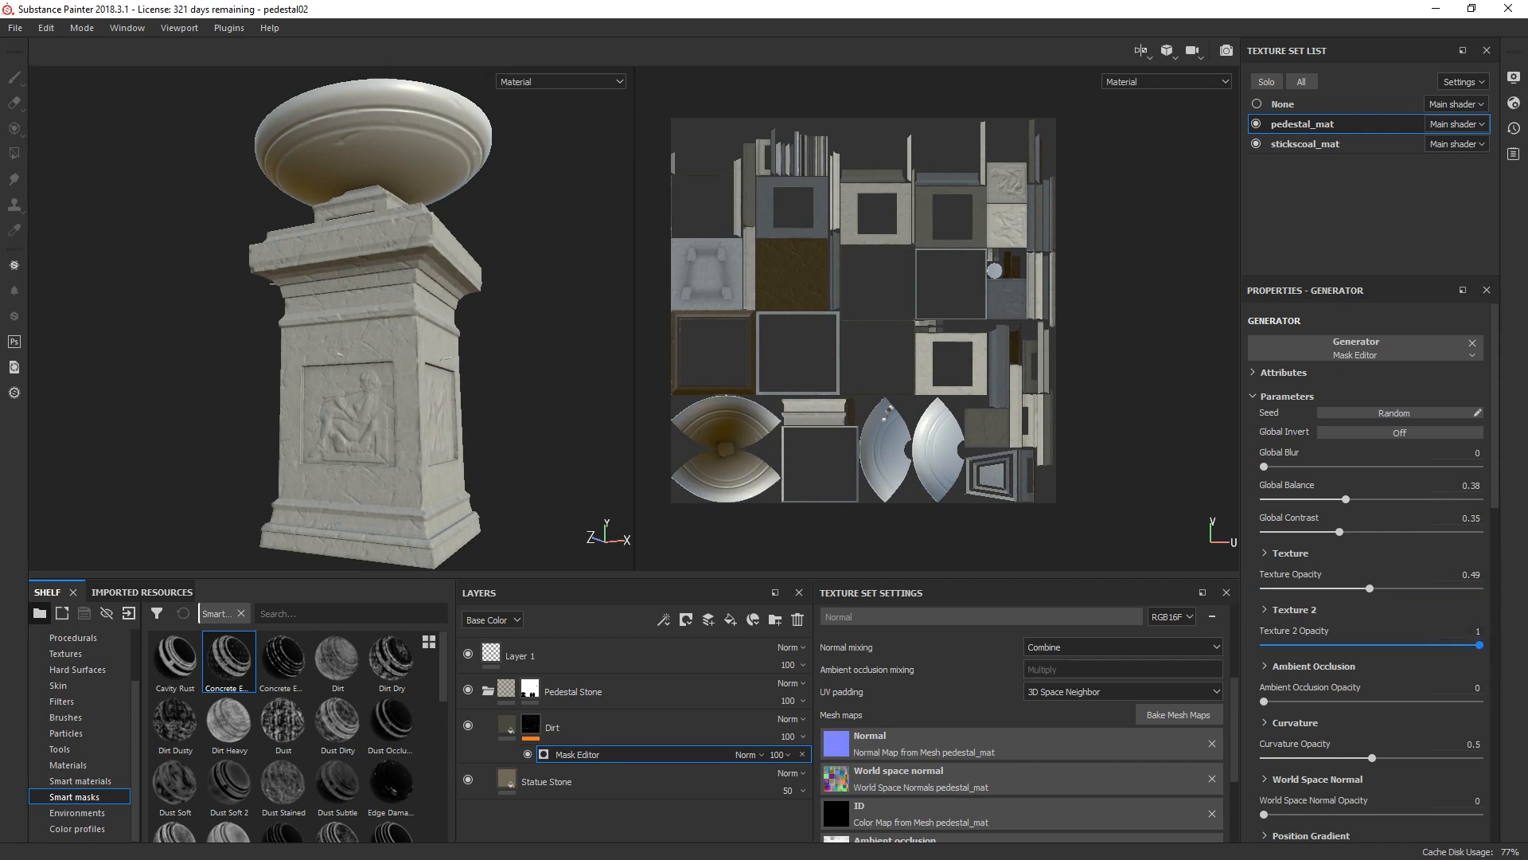
Step: Set both Ambient Occlusion Opacity and Curvature Opacity of the Dirt Mask Editor to 1
left_click(1463, 688)
type("1")
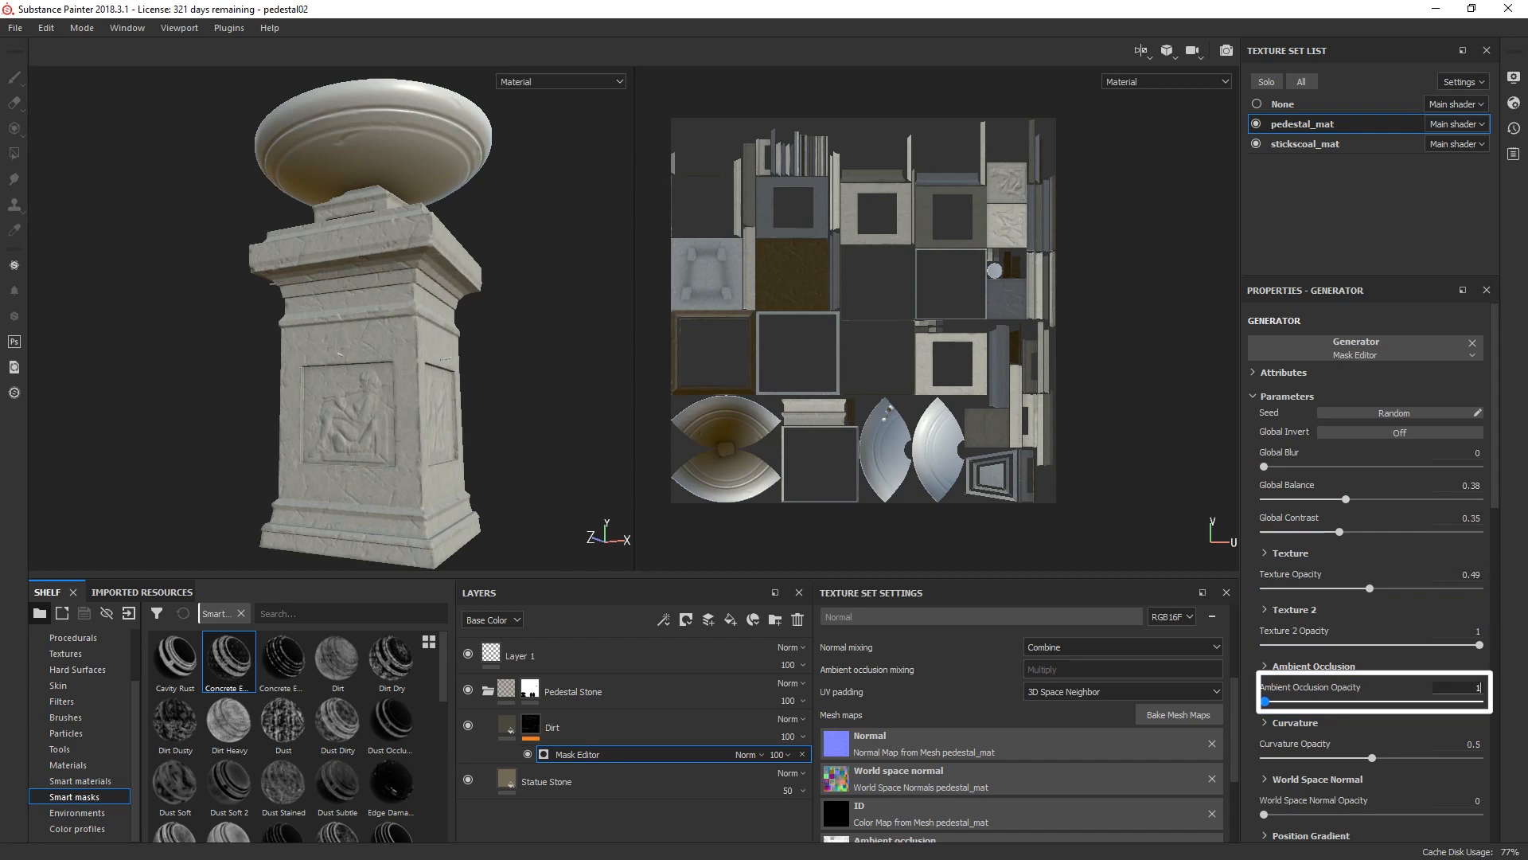
key("Return")
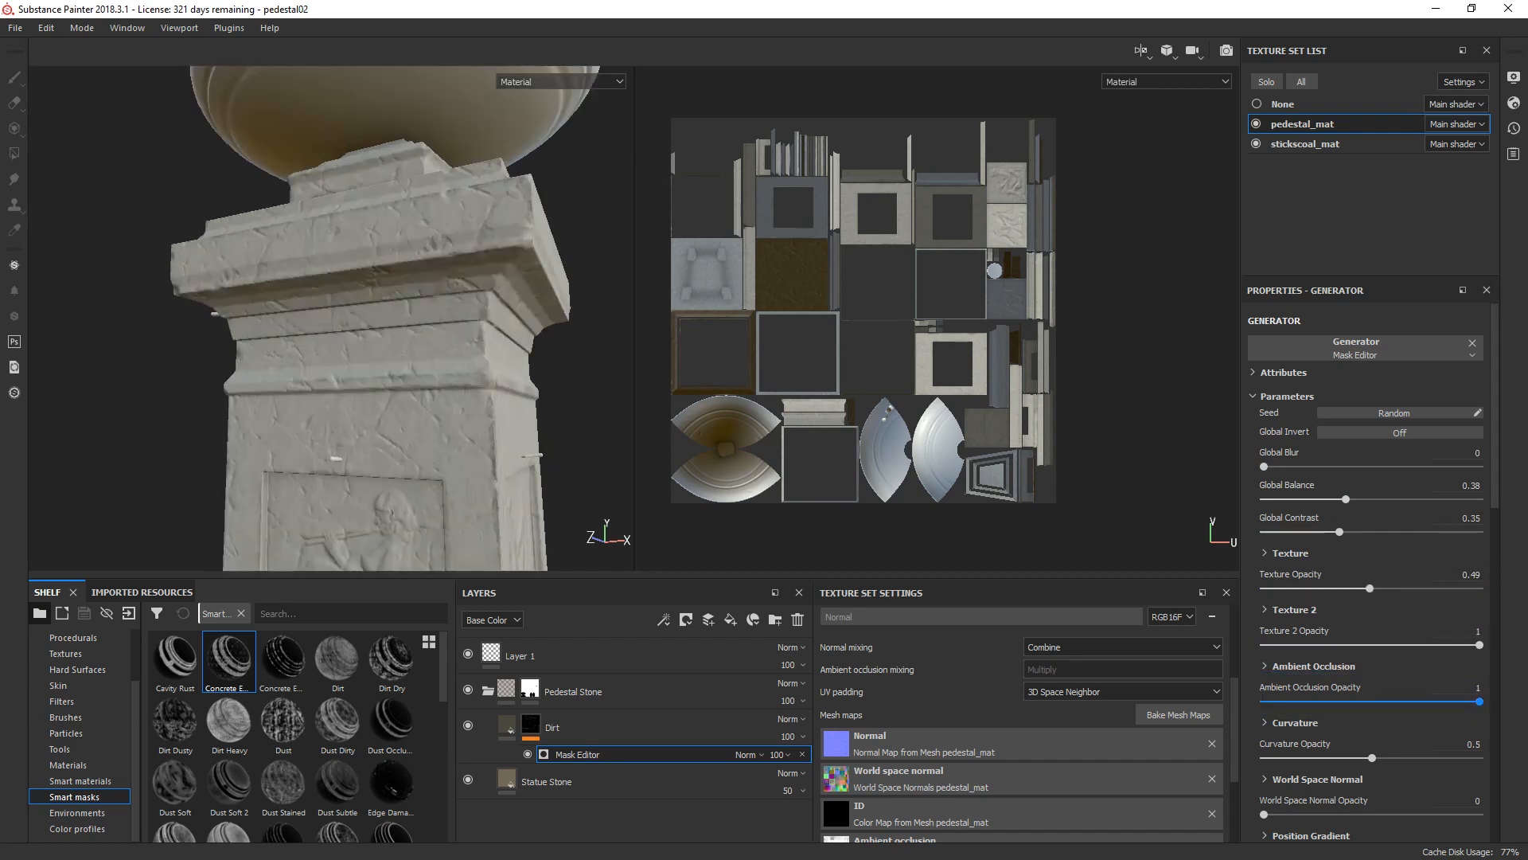
left_click(1463, 744)
type("1")
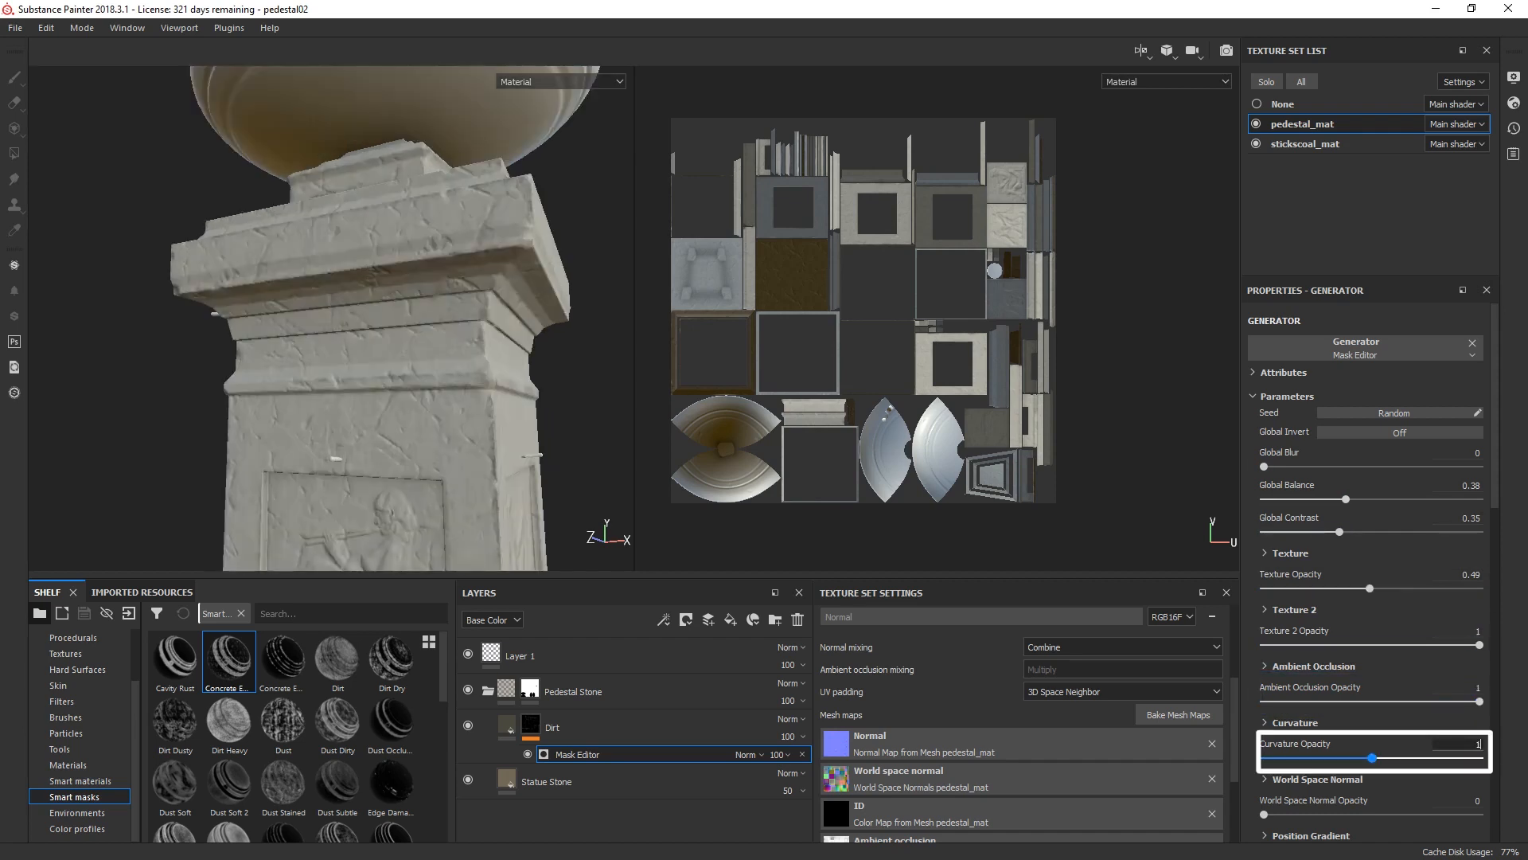
key("Return")
scroll(331, 319, "down", 4)
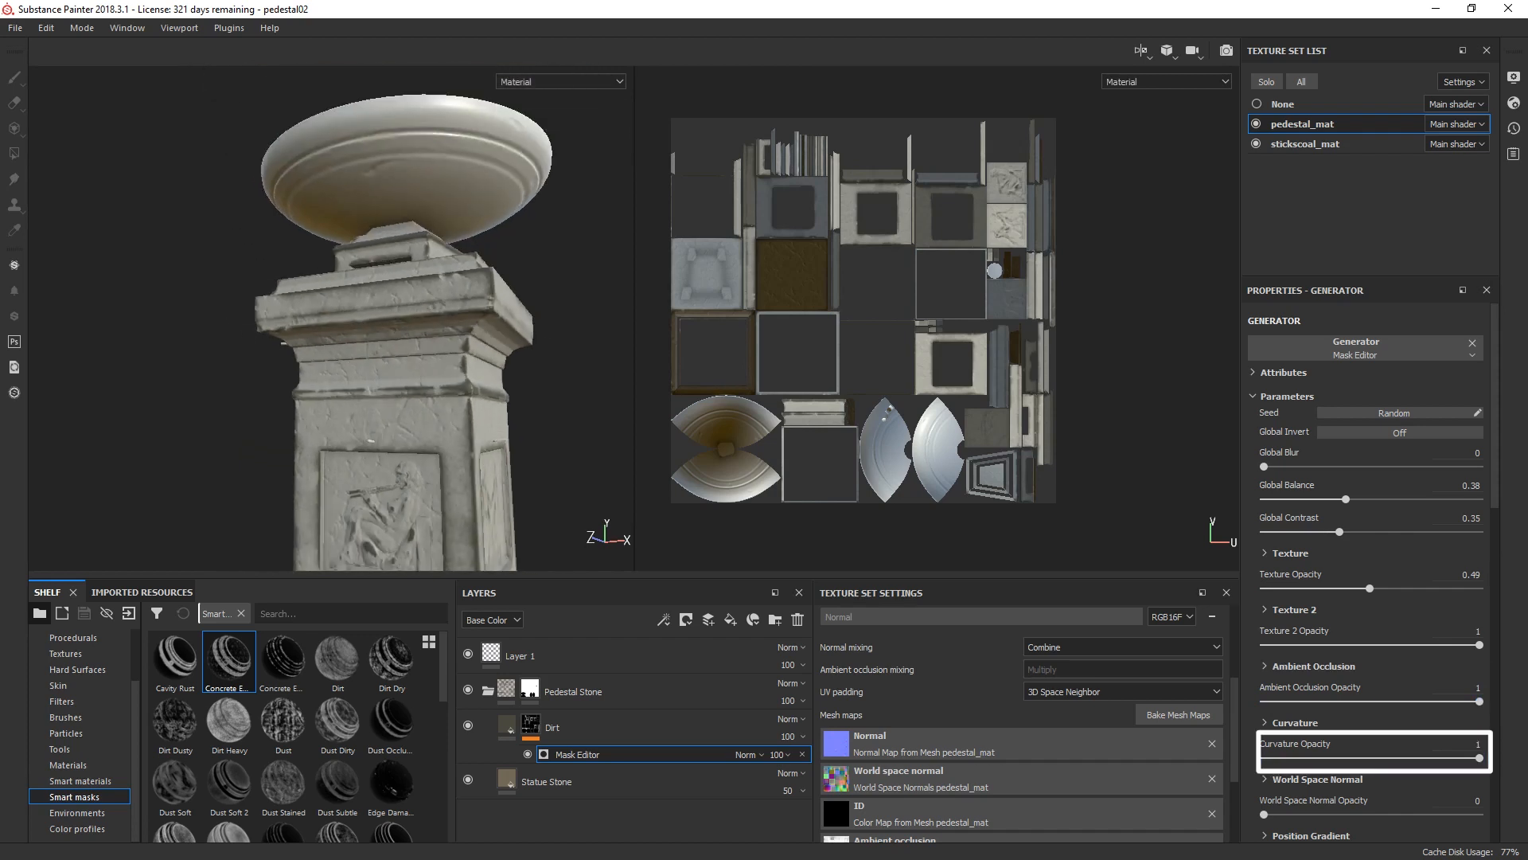
middle_click_drag(350, 446, 300, 297, "alt")
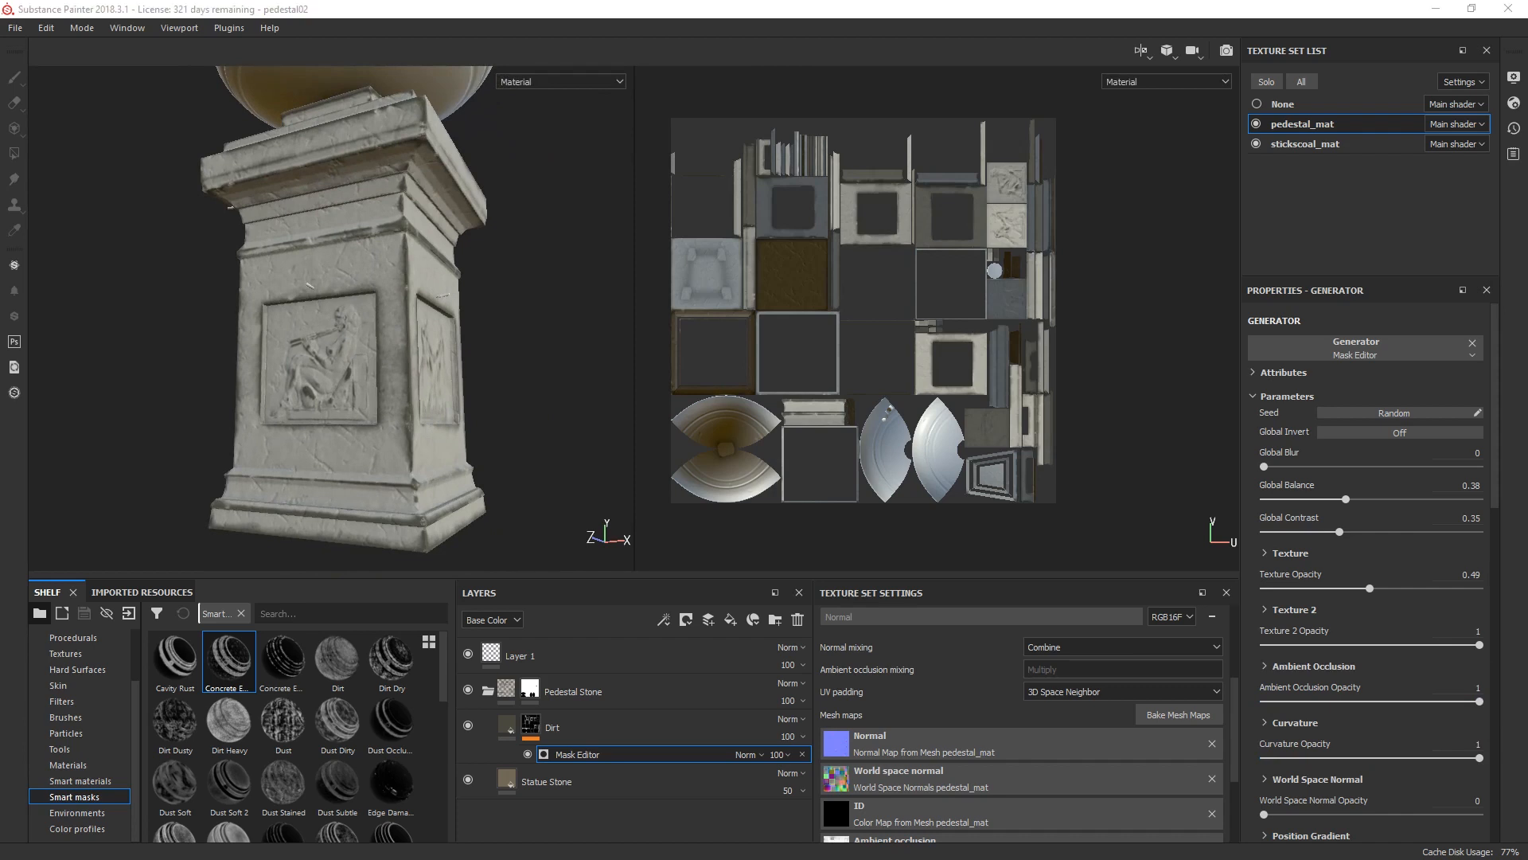
Step: Set the contrast of the Grunge Rough Dirty secondary texture to 0.2
scroll(1367, 574, "down", 10)
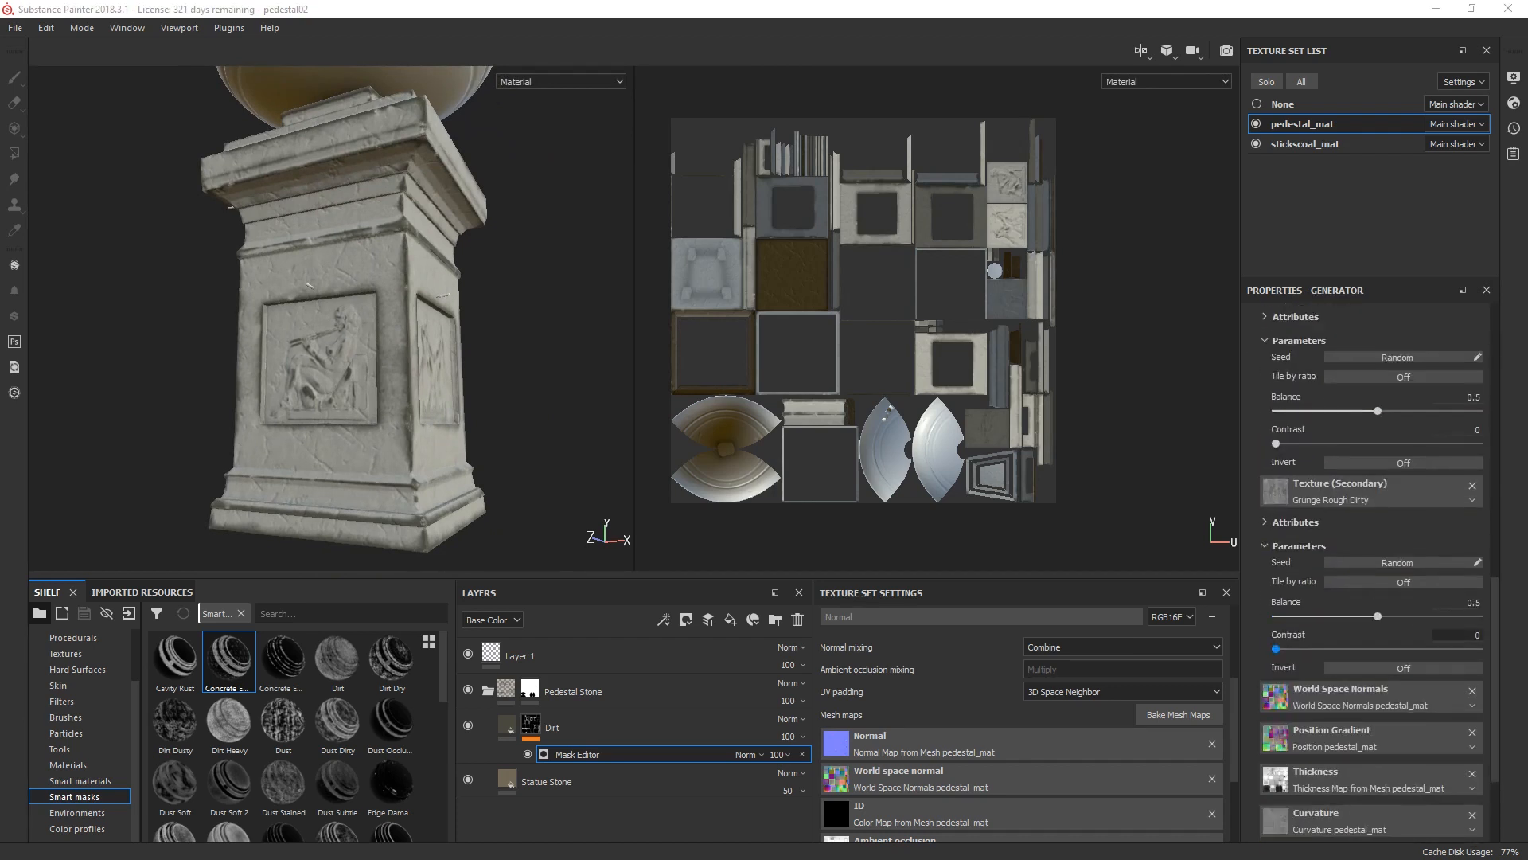
left_click_drag(1276, 648, 1317, 649)
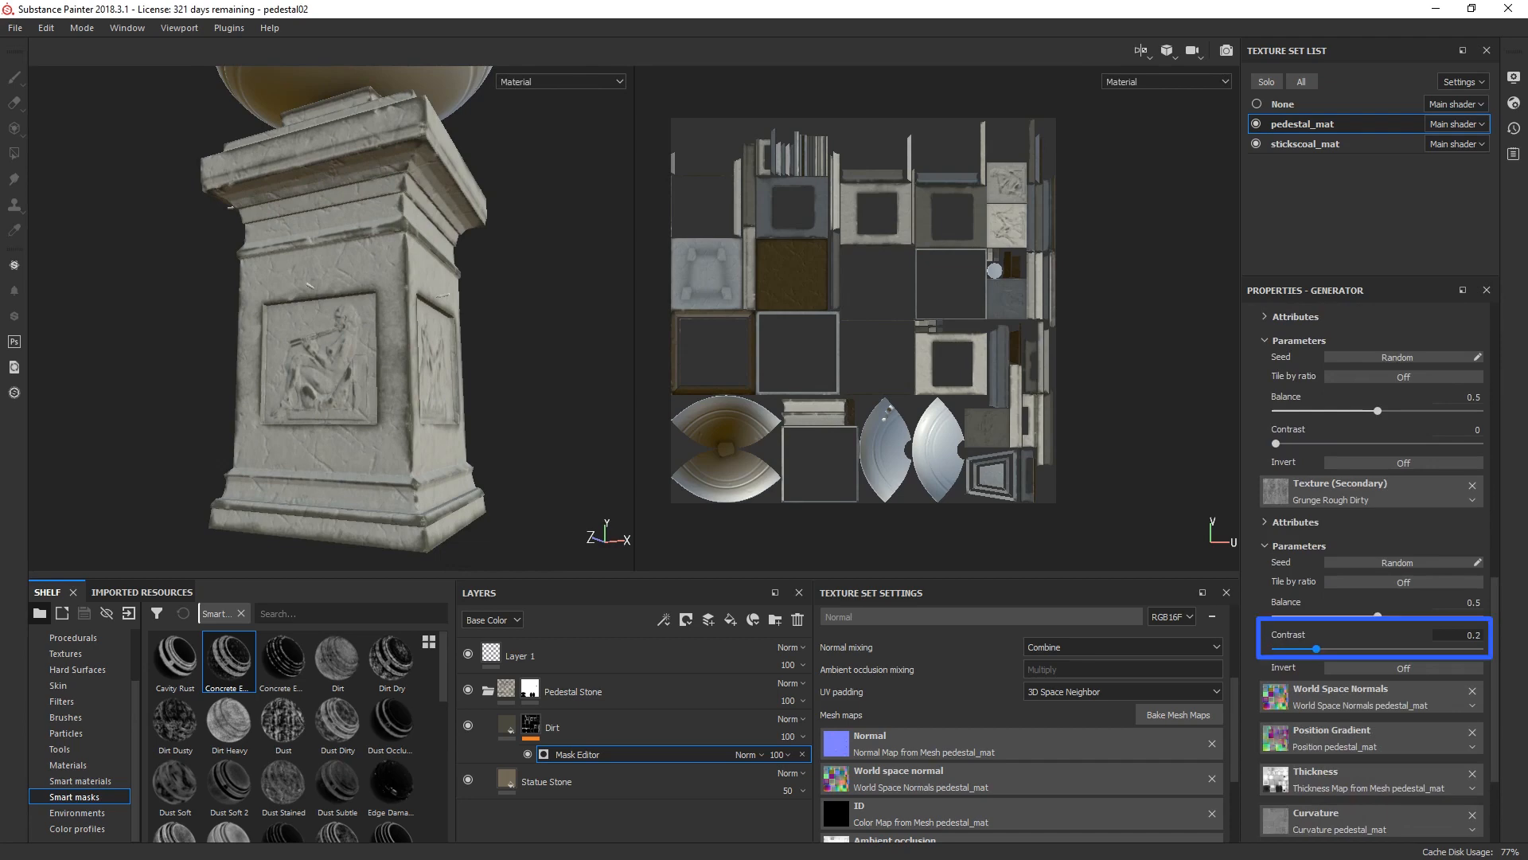
scroll(398, 294, "up", 3)
scroll(398, 295, "down", 2)
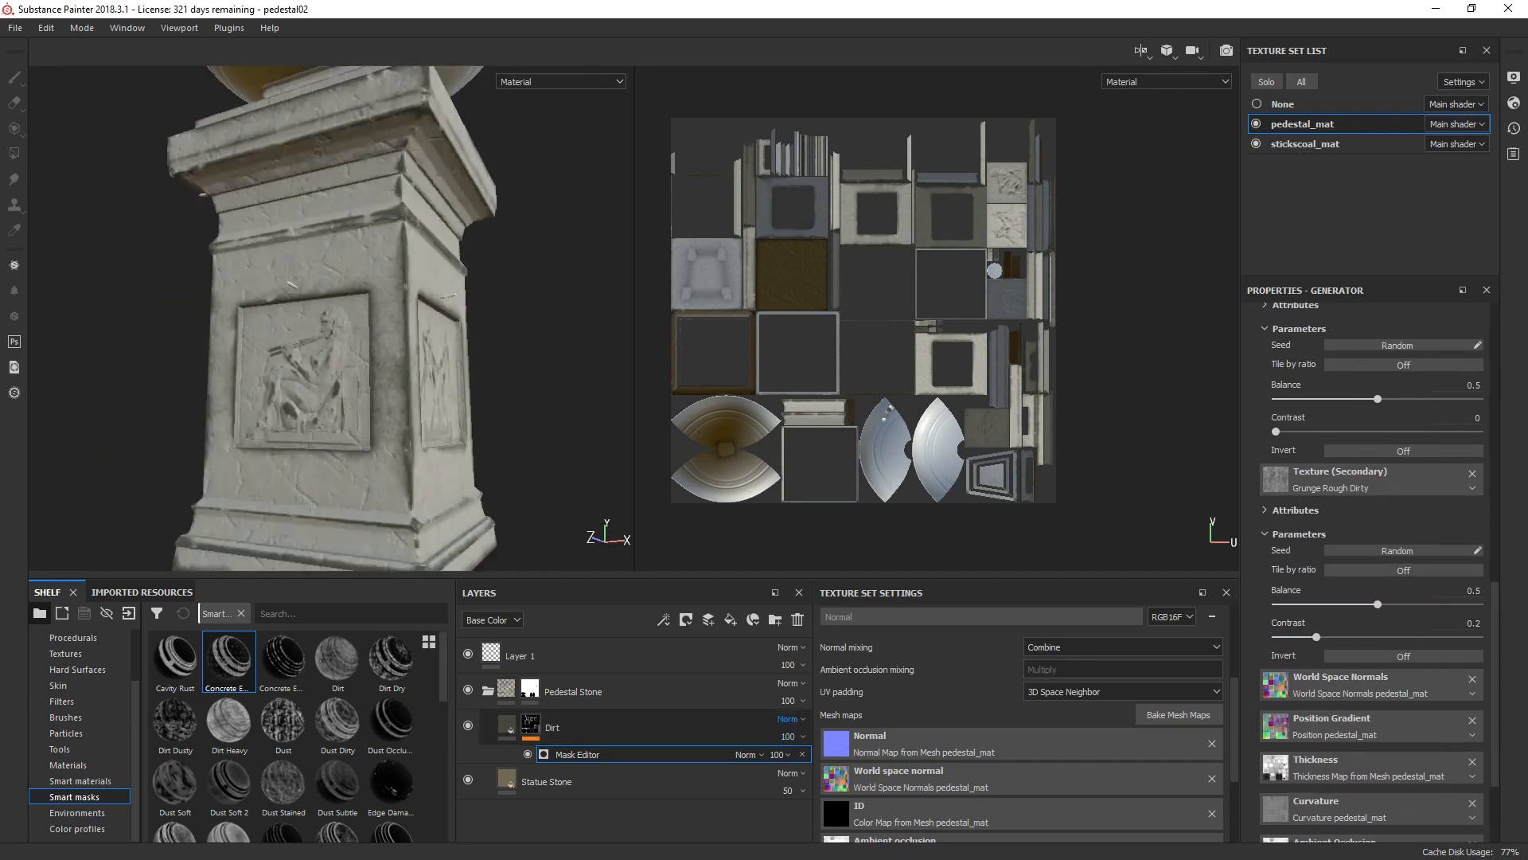
Step: Set the Dirt layer's blend mode to Overlay and its opacity to 80
left_click(788, 719)
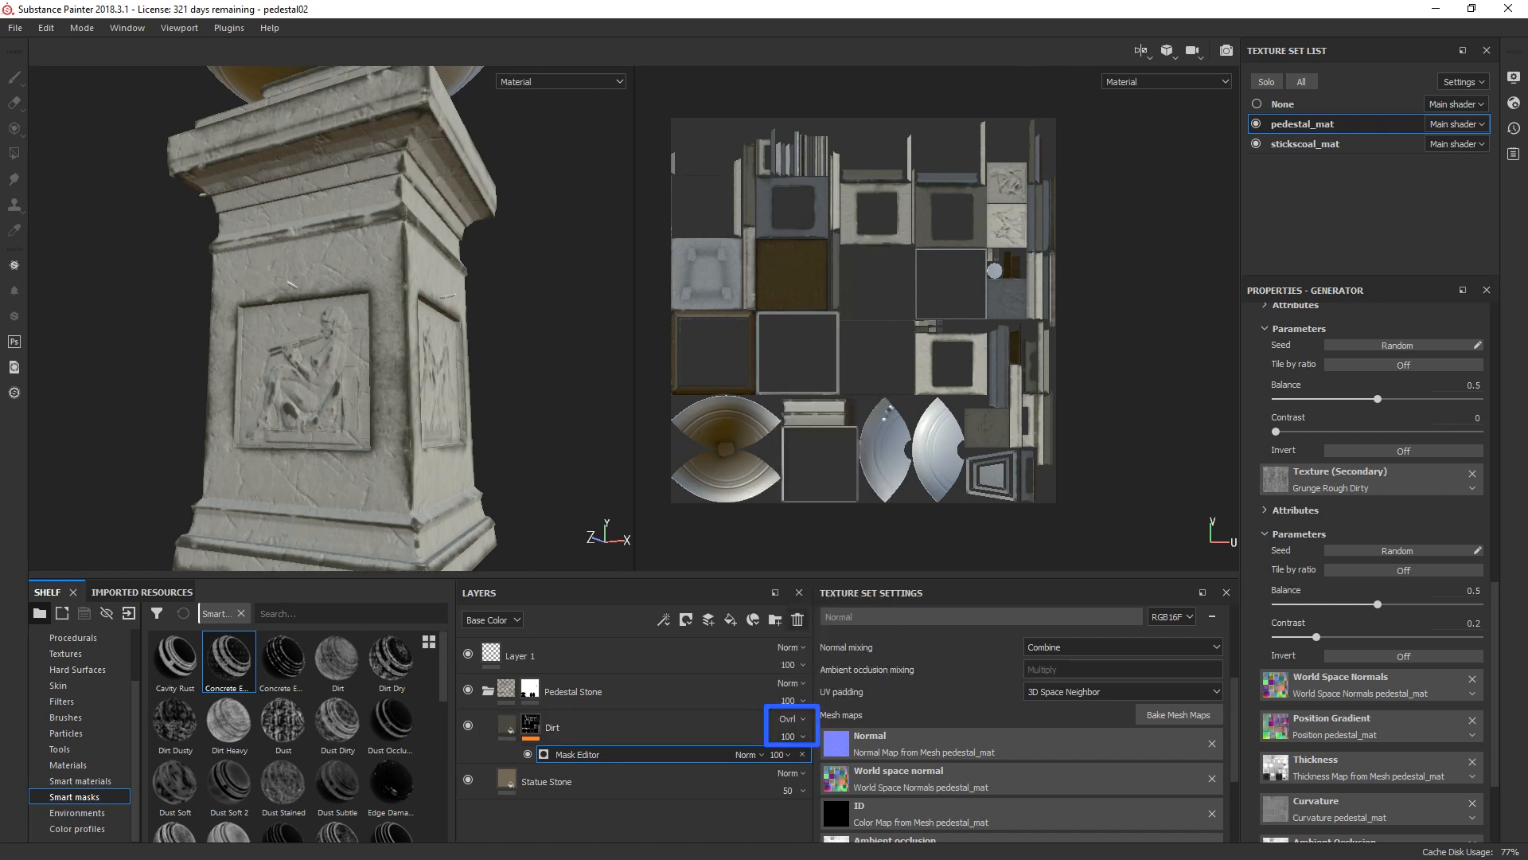
left_click(794, 465)
left_click(792, 737)
left_click_drag(847, 721, 835, 721)
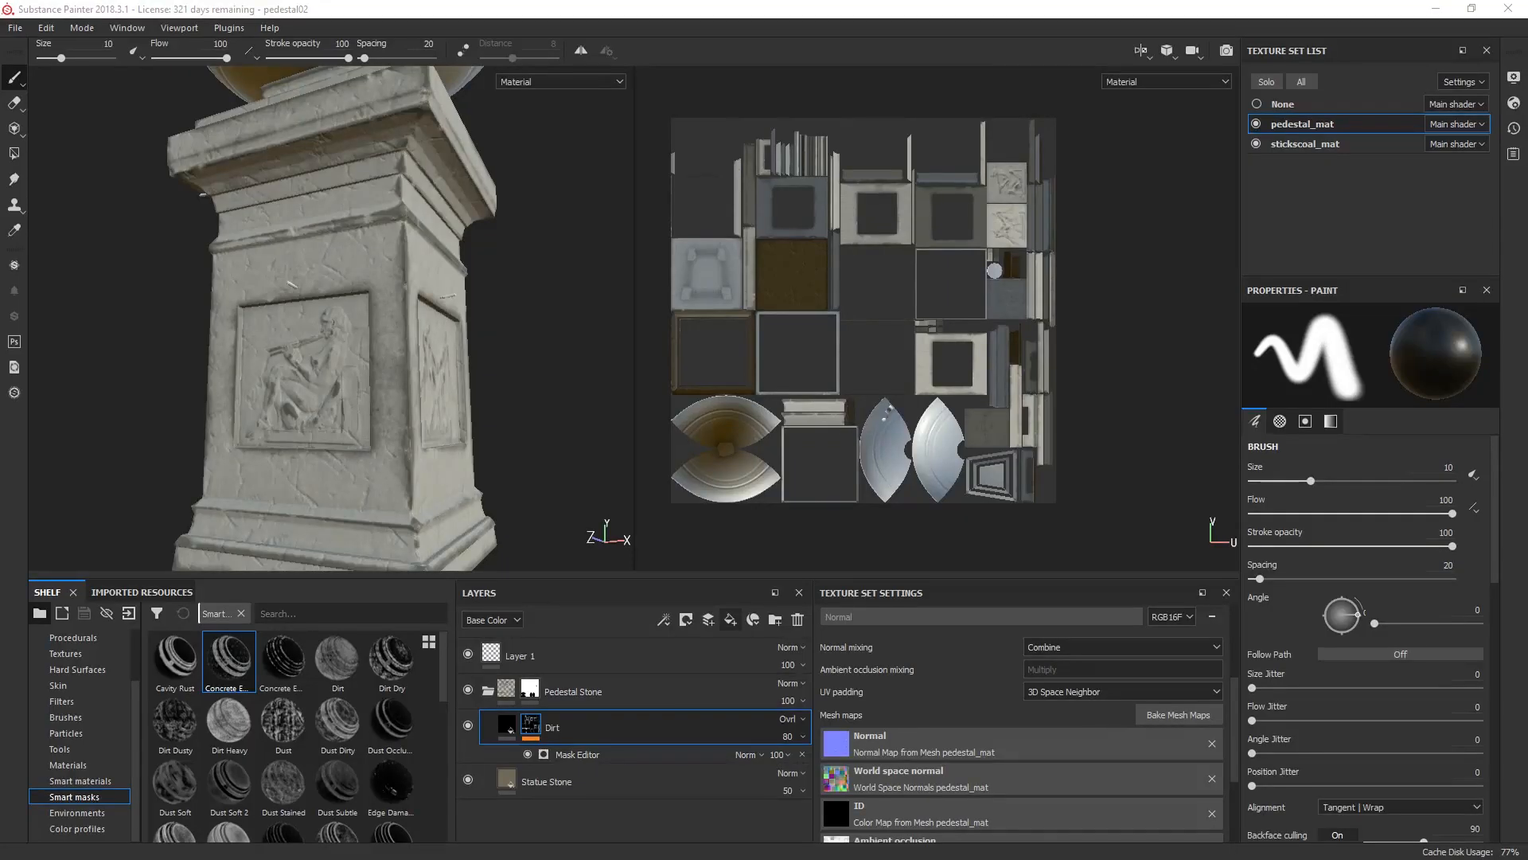
Step: Add a fill layer above Dirt in the Pedestal Stone folder and rename it Wear
left_click(730, 620)
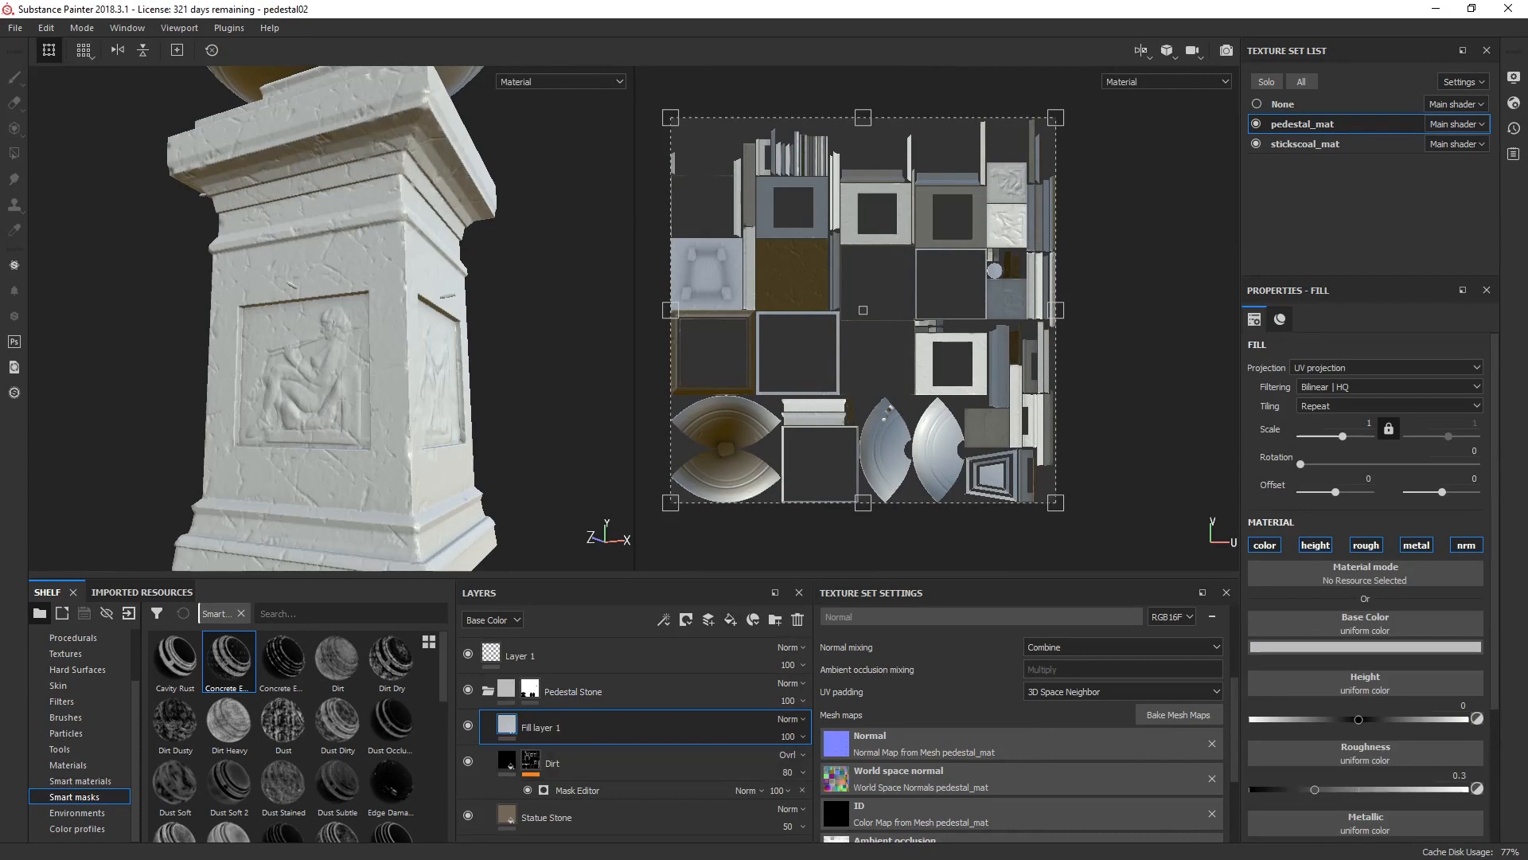
double_click(552, 727)
type("Wear")
key("Return")
Step: Darken the Wear layer's base color to a medium grey and set its UV scale to 3
left_click(1365, 646)
left_click_drag(1506, 706, 1506, 735)
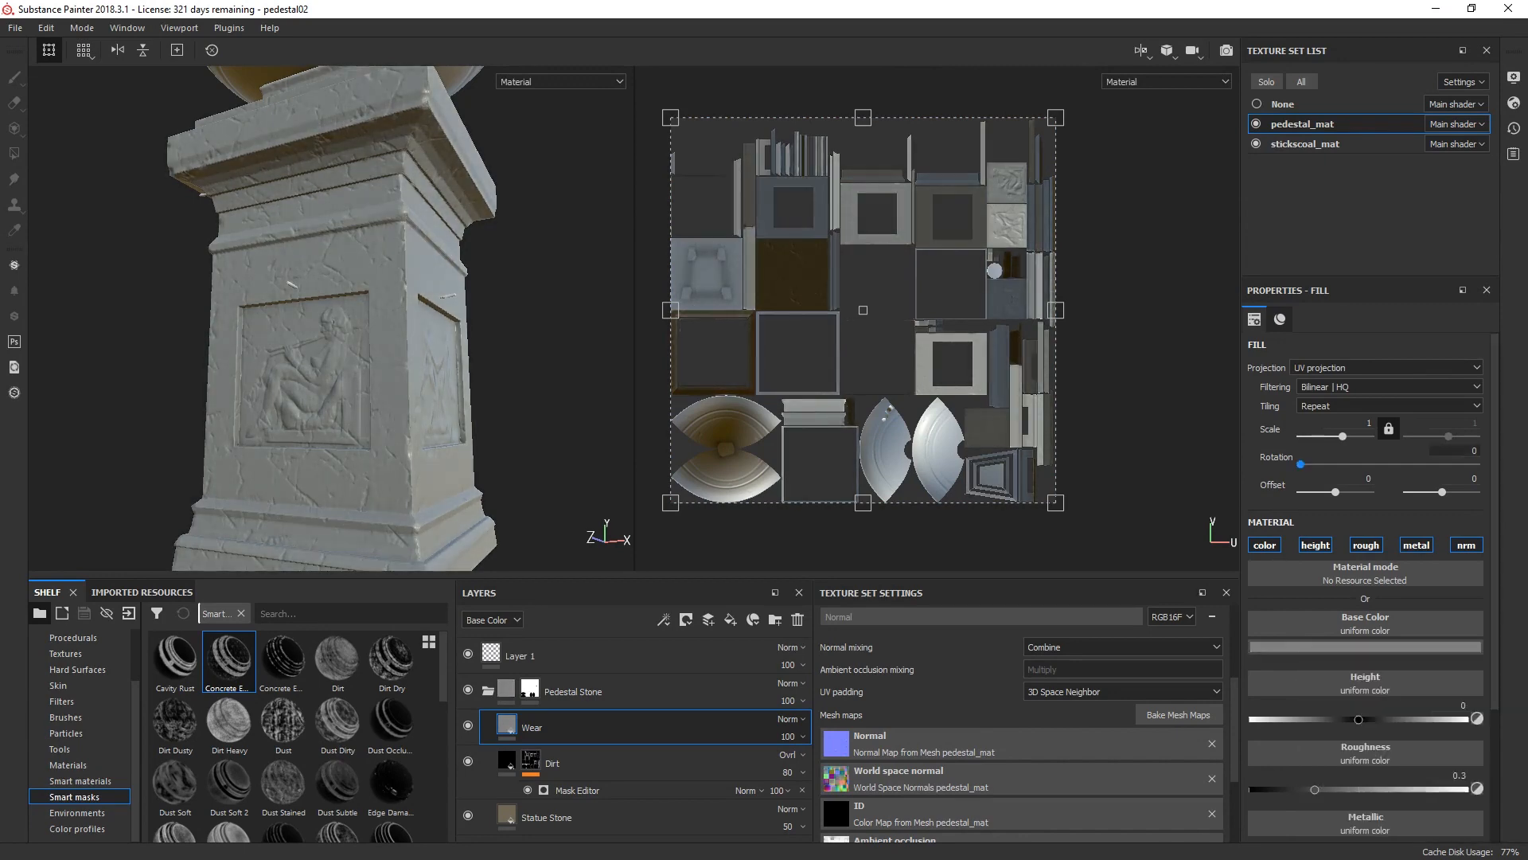
left_click(1355, 424)
type("3")
key("Return")
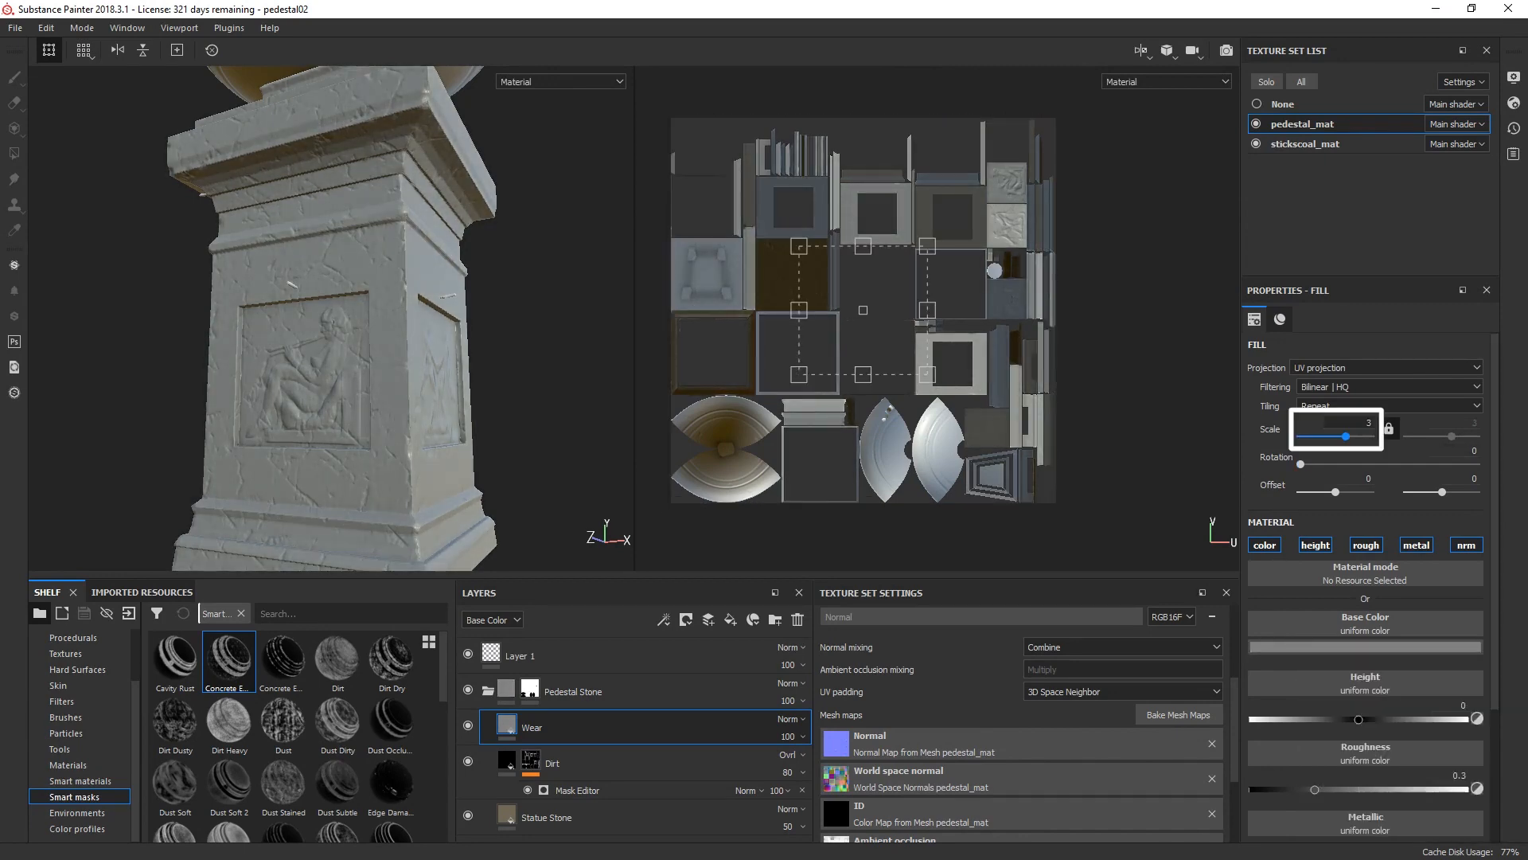
Step: Turn off the Wear layer's height, metal and nrm channels and set its roughness to 0.6255
left_click(1315, 545)
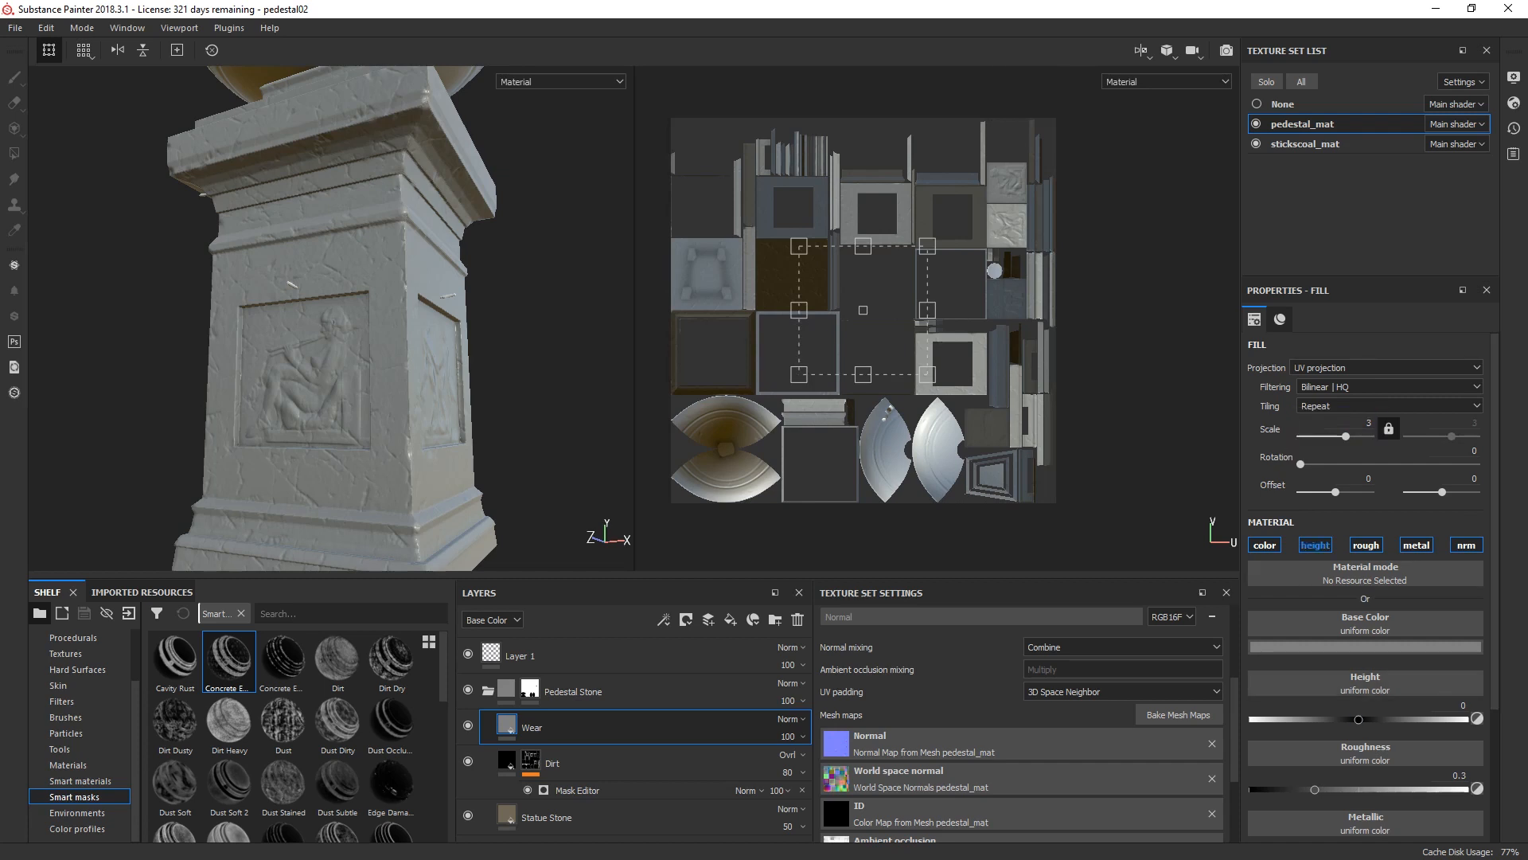
left_click(1416, 545)
left_click(1467, 546)
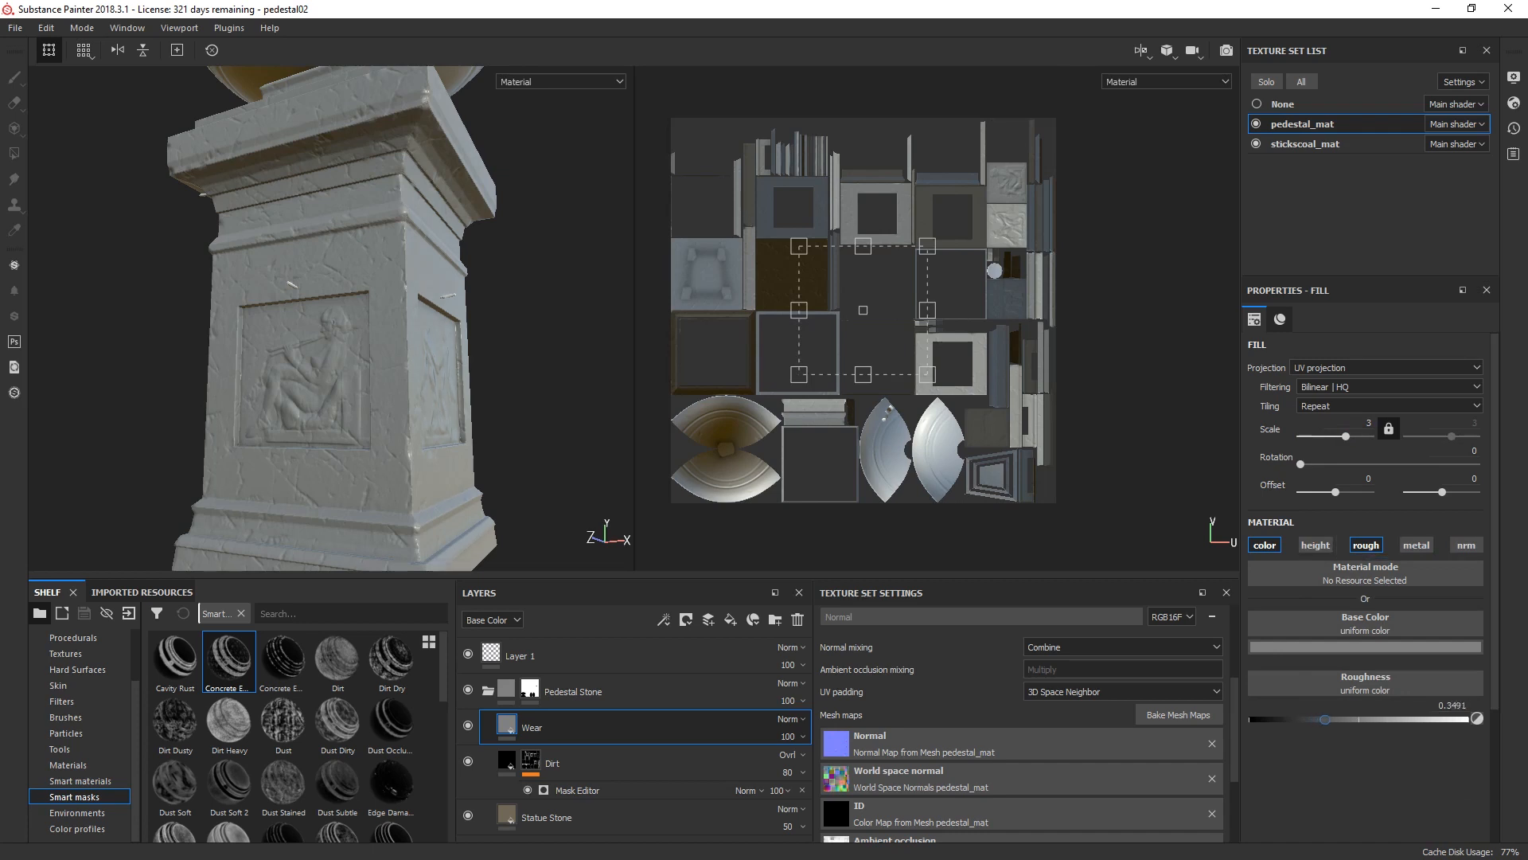
left_click_drag(1315, 718, 1387, 719)
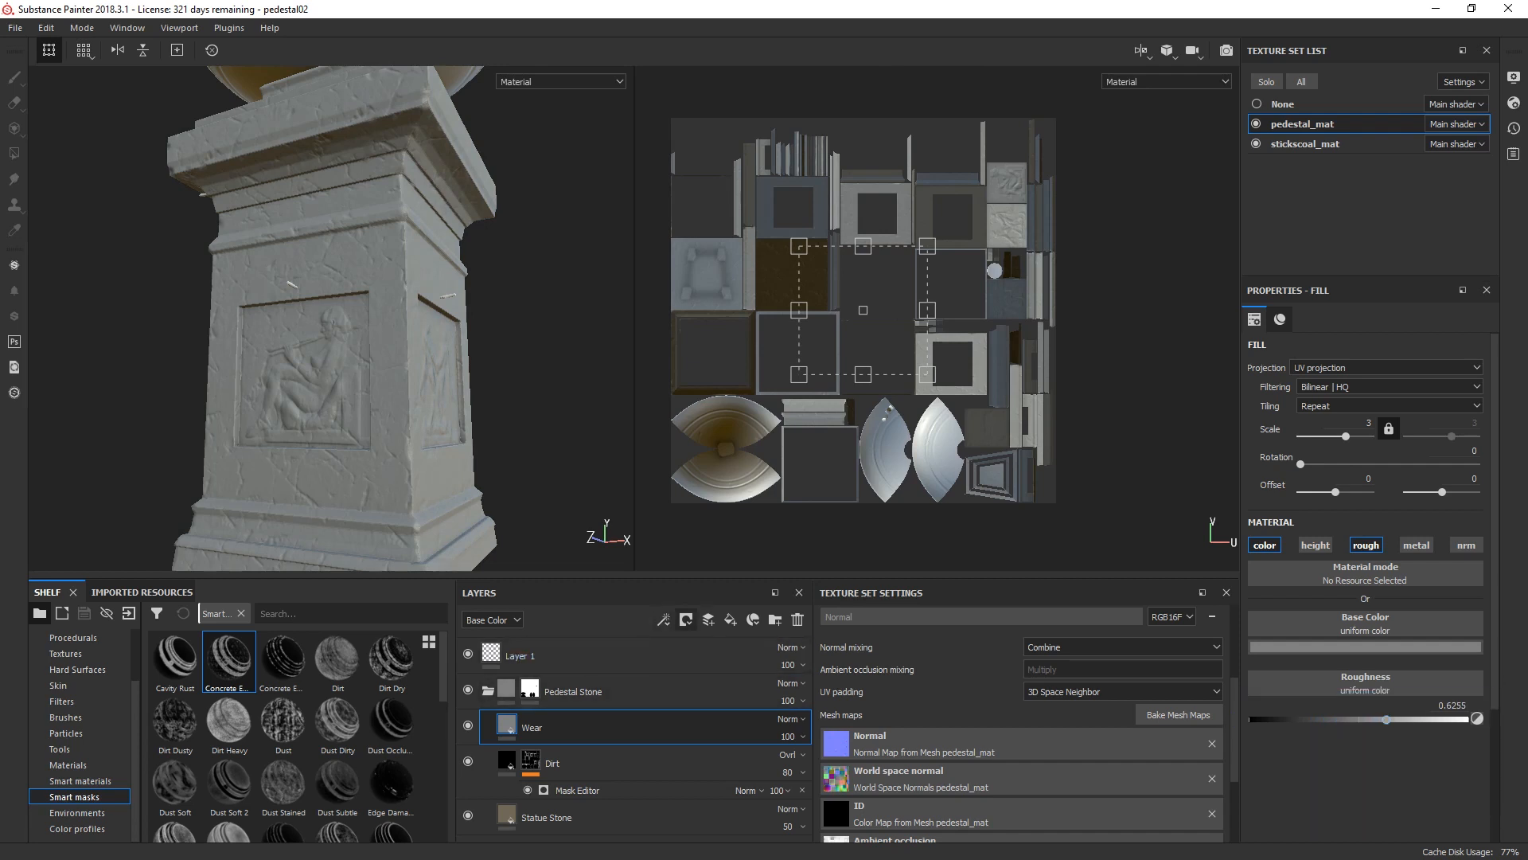
Step: Add a white mask to the Wear layer and apply a Mask Editor generator to it
left_click(686, 619)
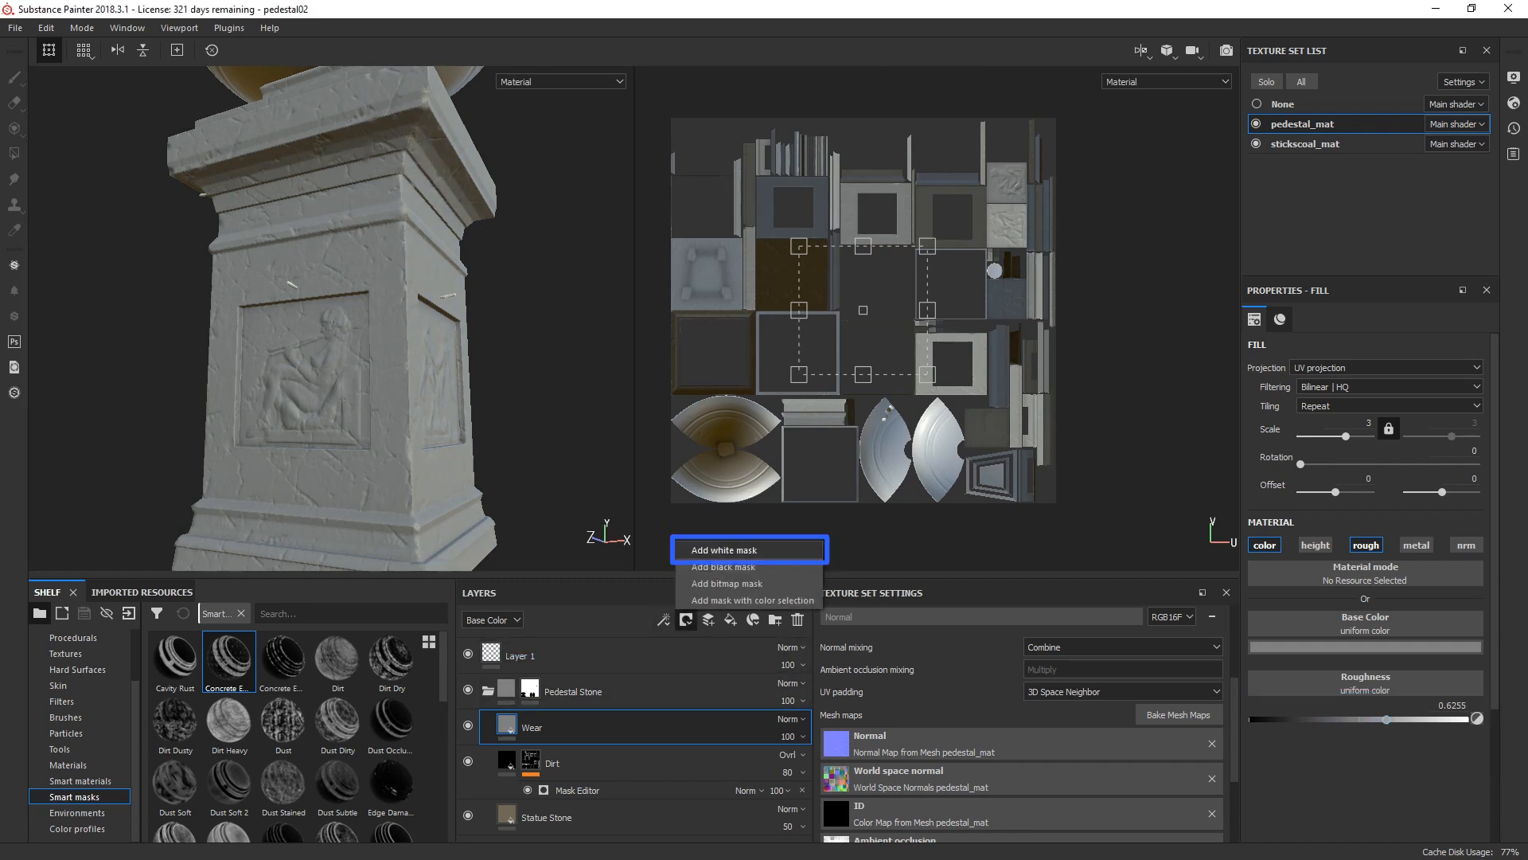
left_click(720, 566)
left_click(663, 620)
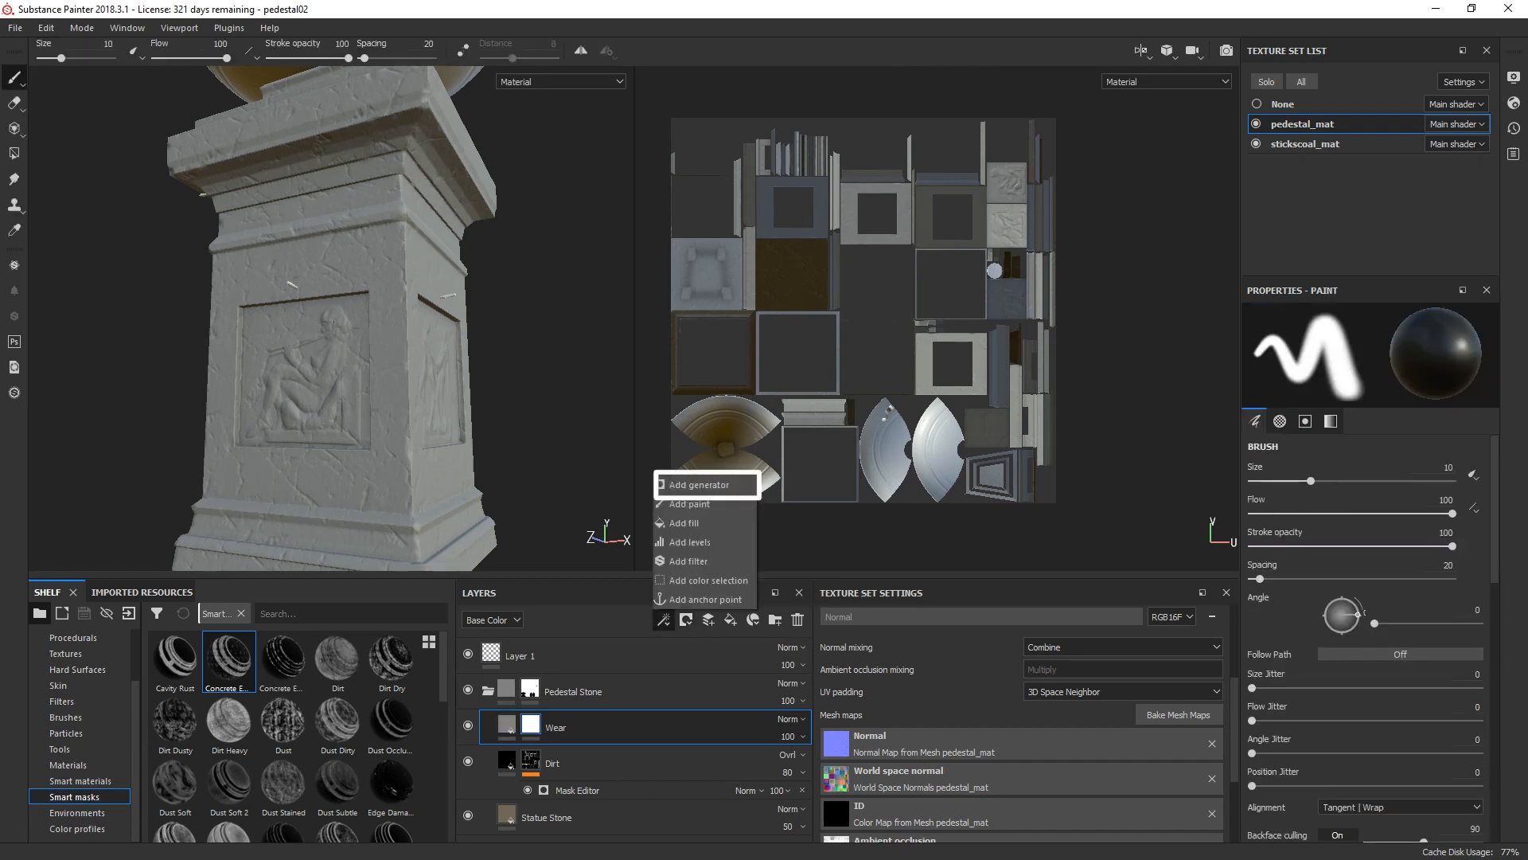
left_click(687, 481)
left_click(1370, 348)
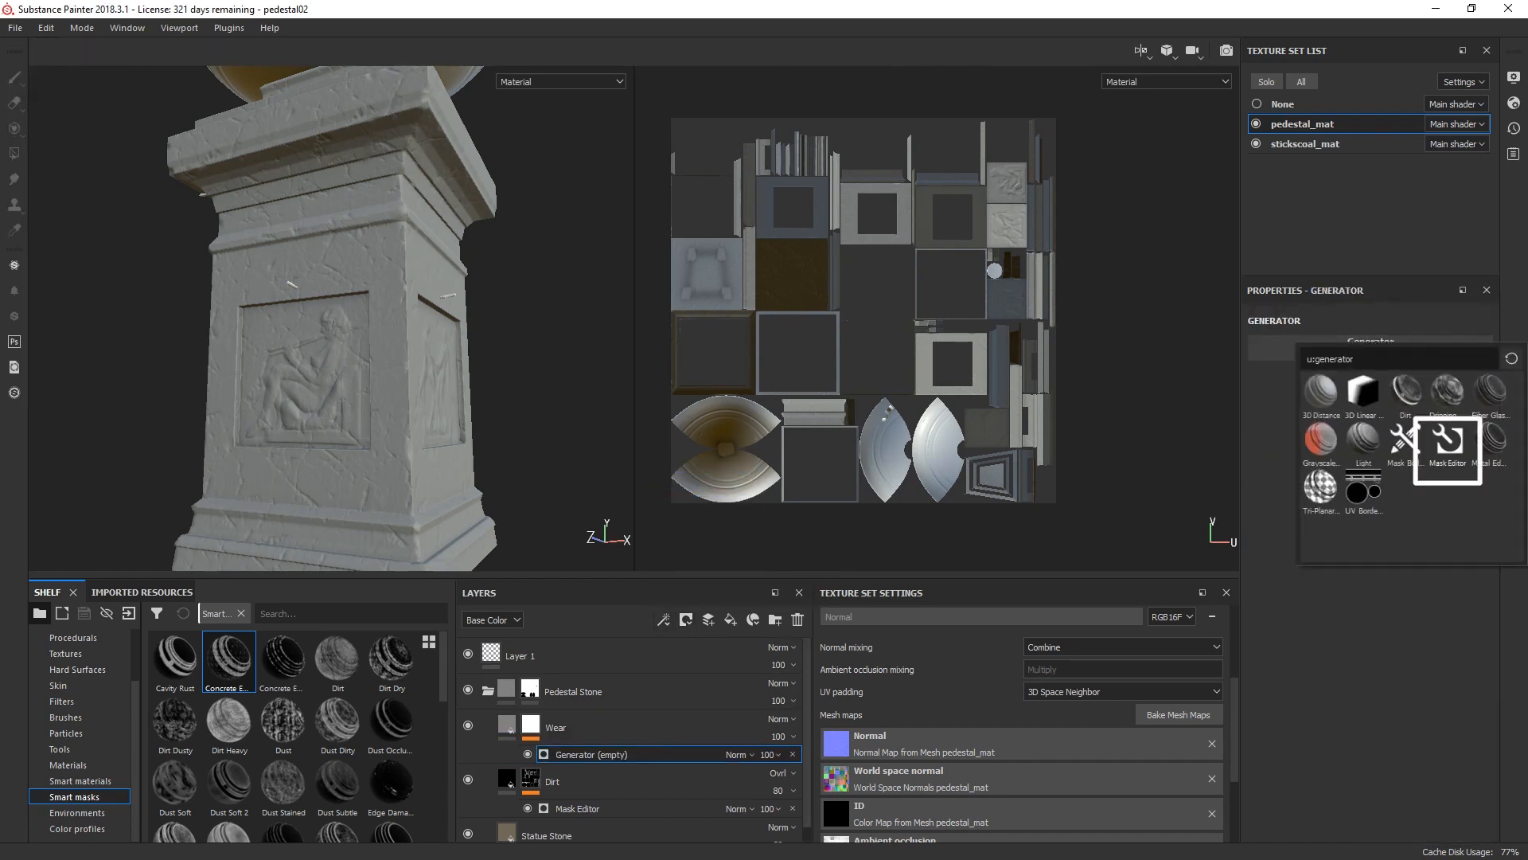
left_click(1447, 451)
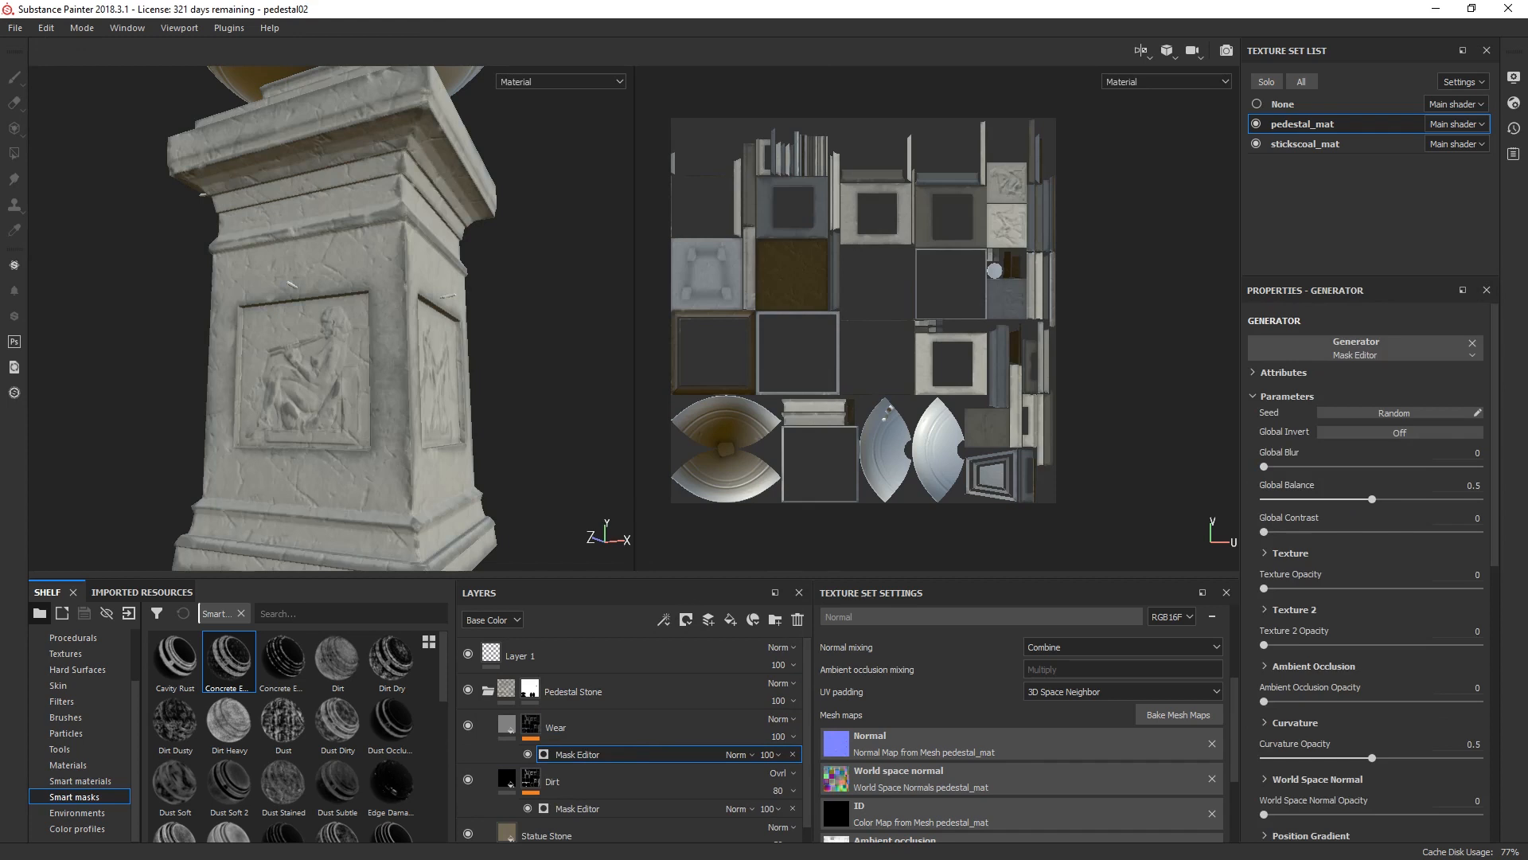
Step: Set the Wear layer's opacity to 39 and its blending mode to Multiply
left_click(778, 736)
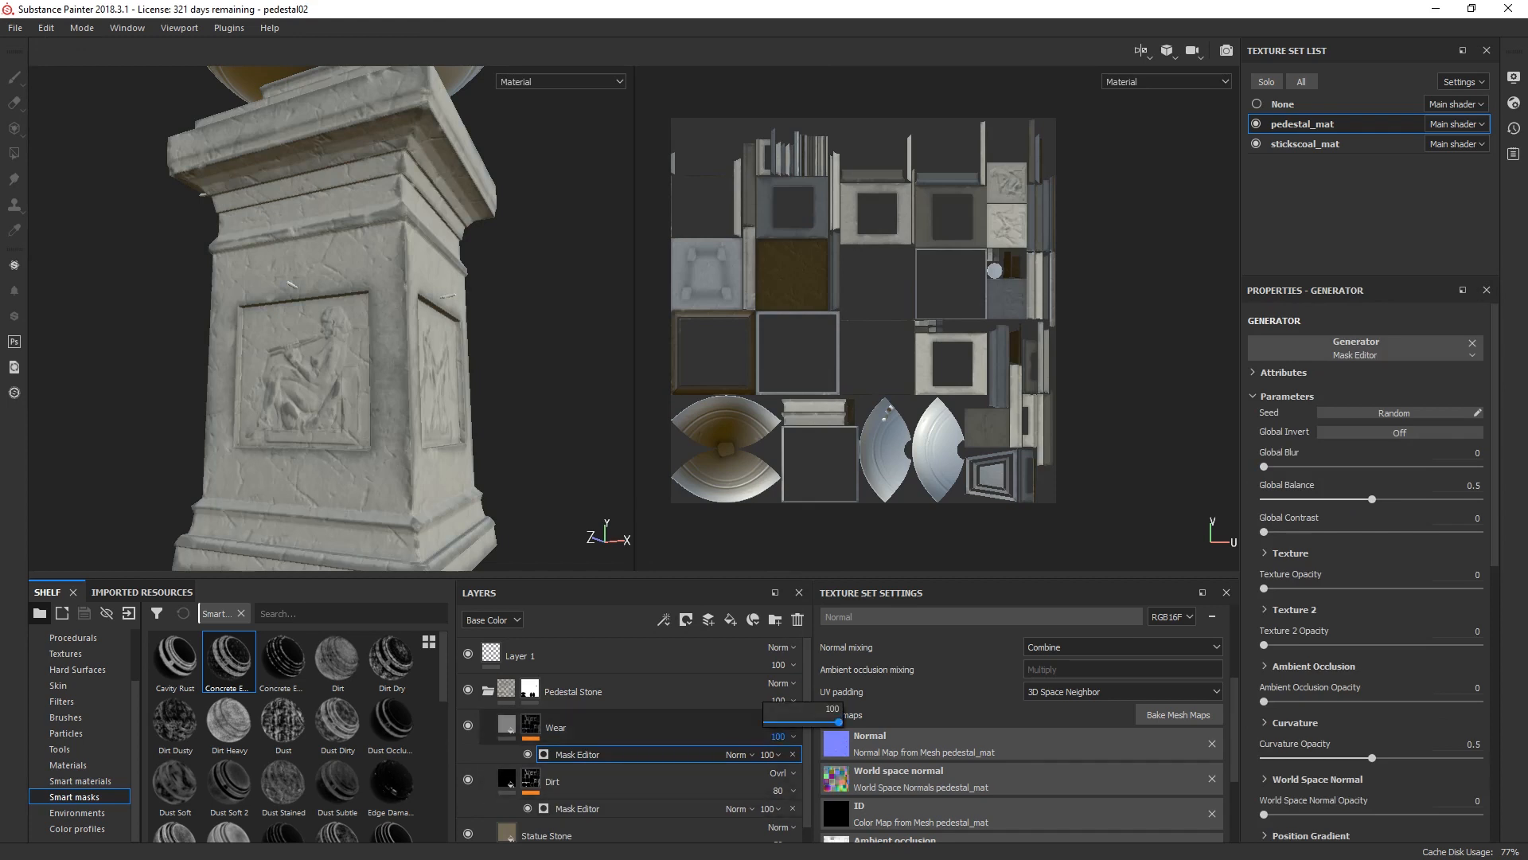
left_click_drag(839, 722, 794, 722)
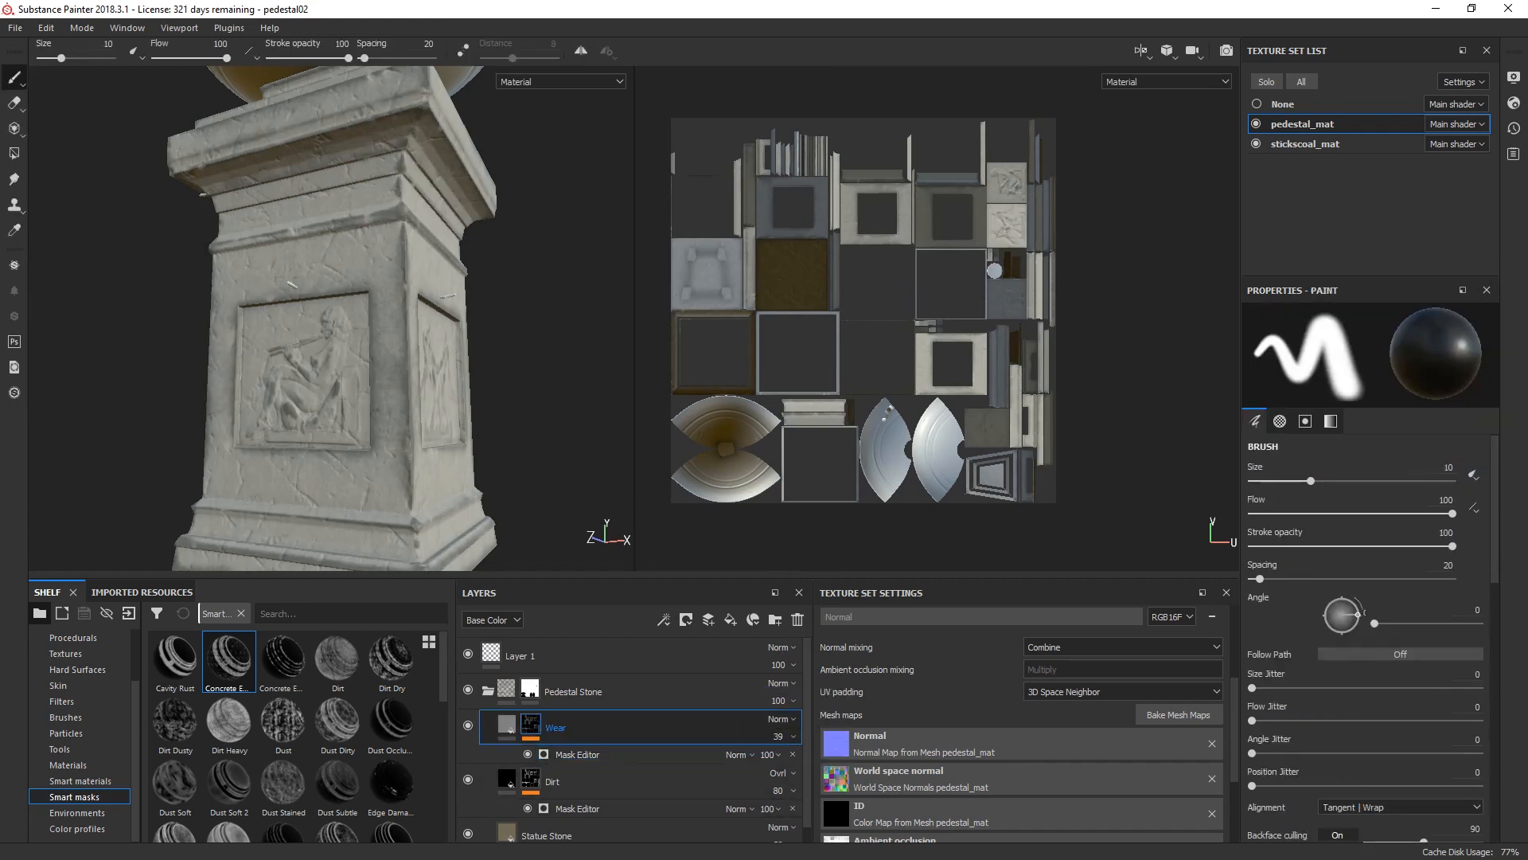
left_click(780, 719)
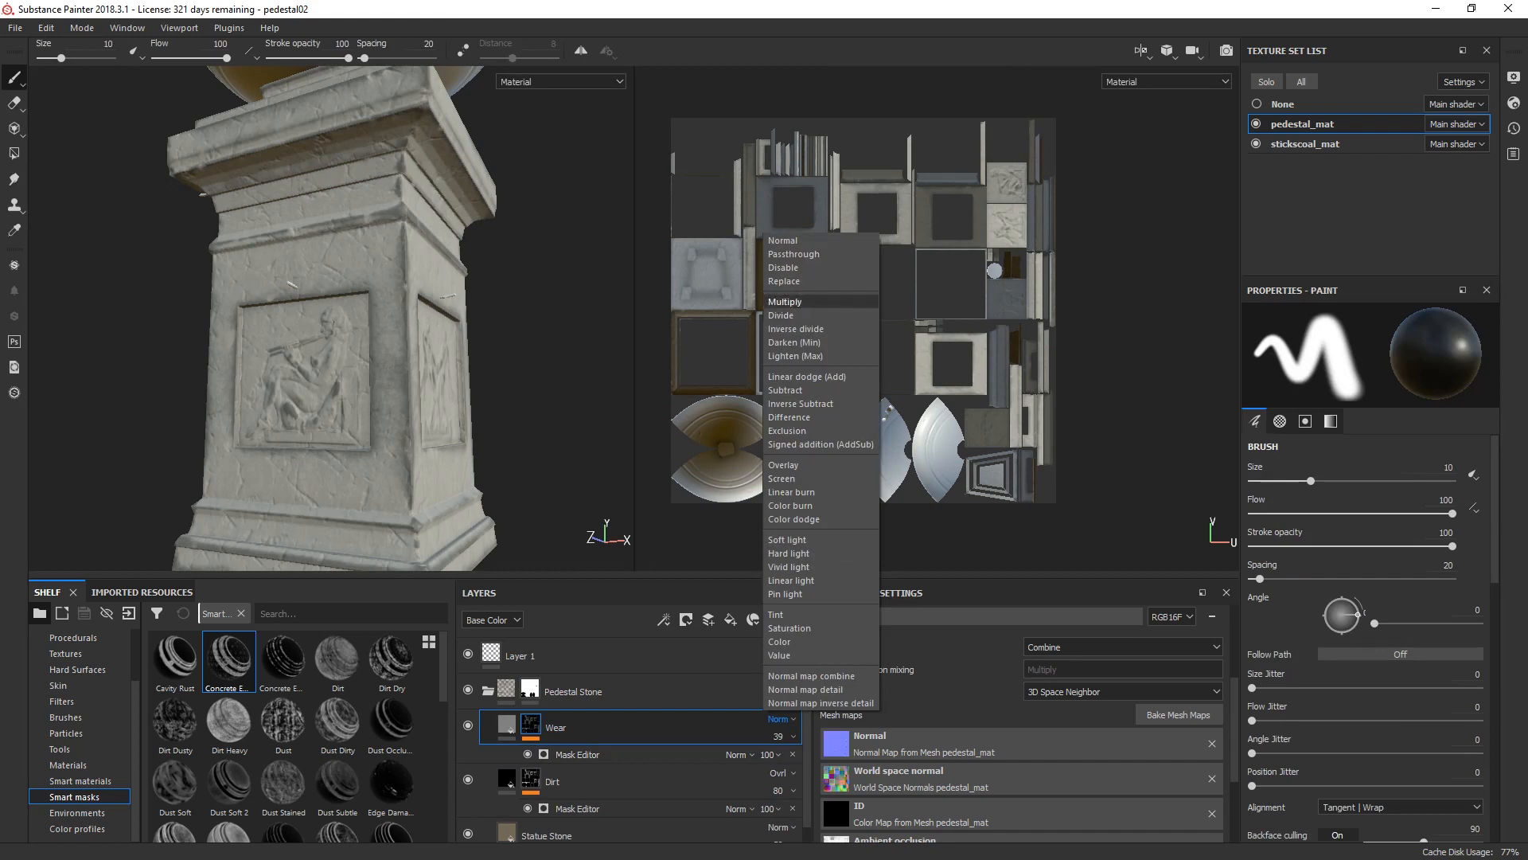
left_click(785, 302)
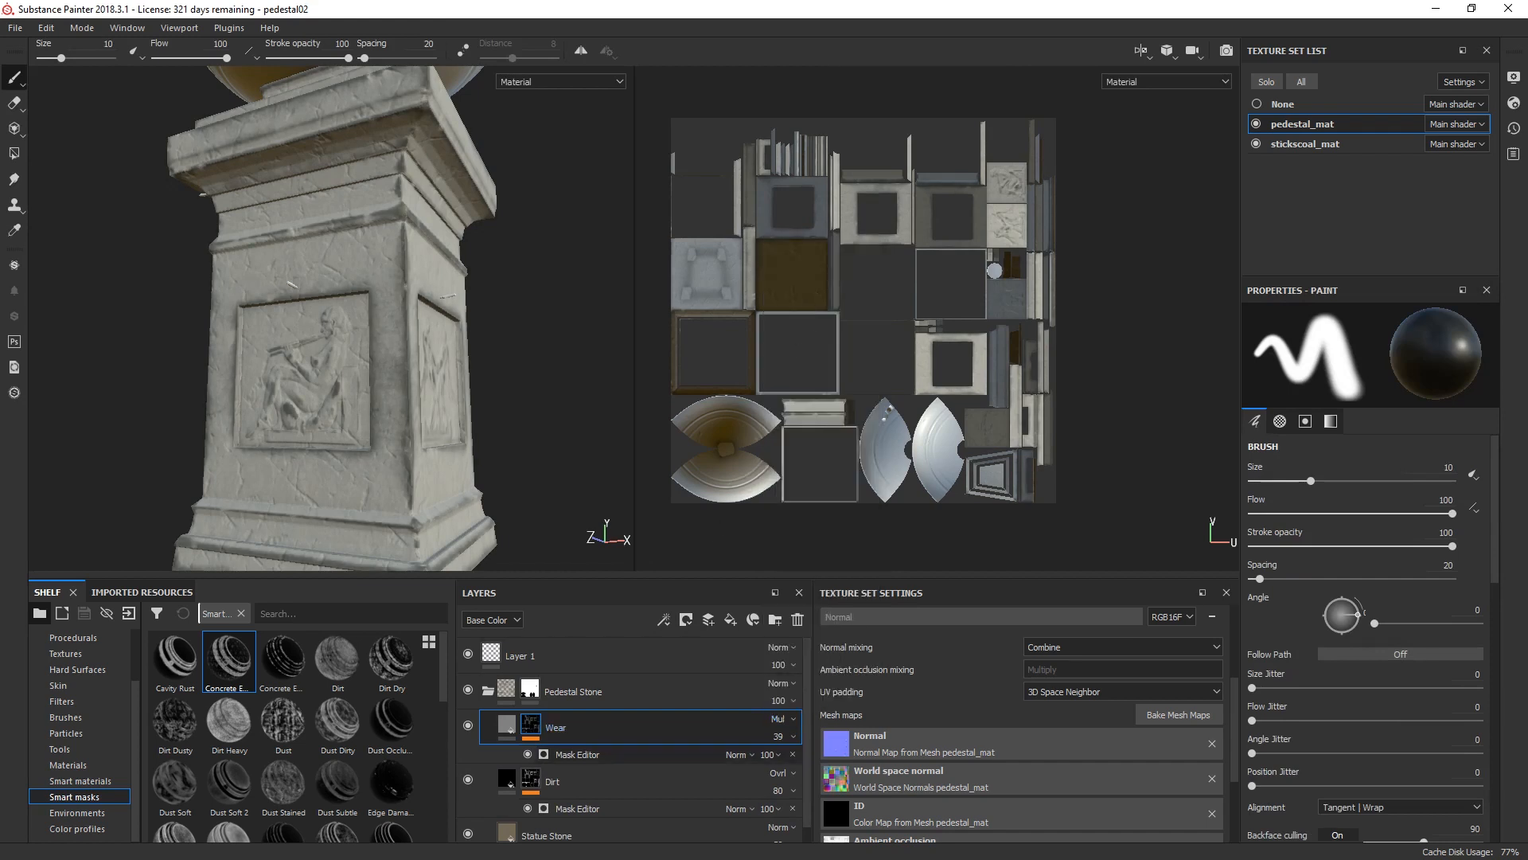
Step: Assign Grunge Map 014 as the Texture image input of the Wear layer's Mask Editor generator
left_click(578, 755)
scroll(1371, 549, "down", 6)
left_click(1370, 549)
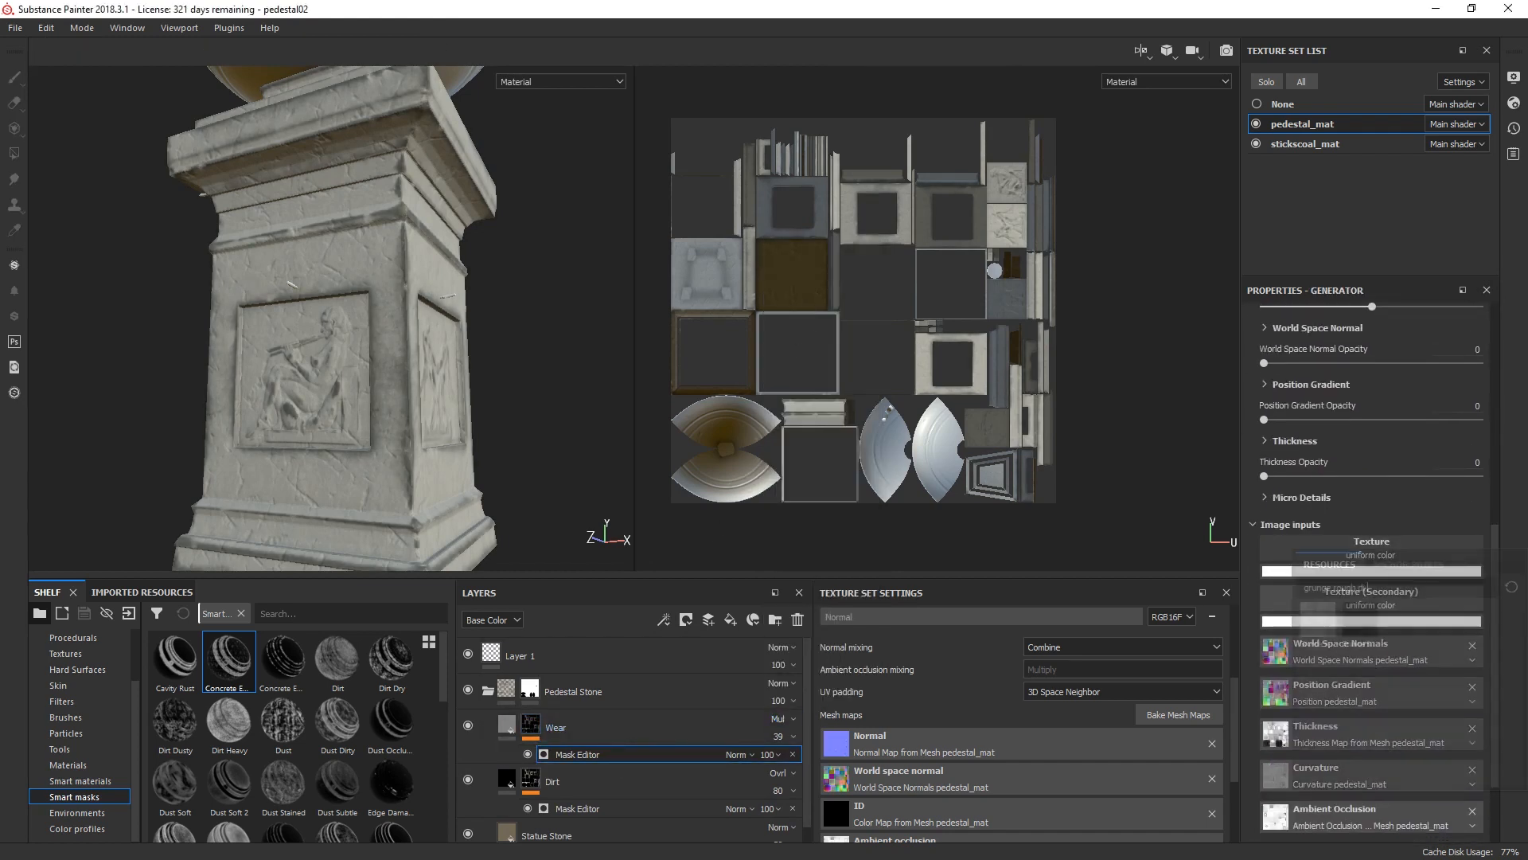
type("grunge map 014")
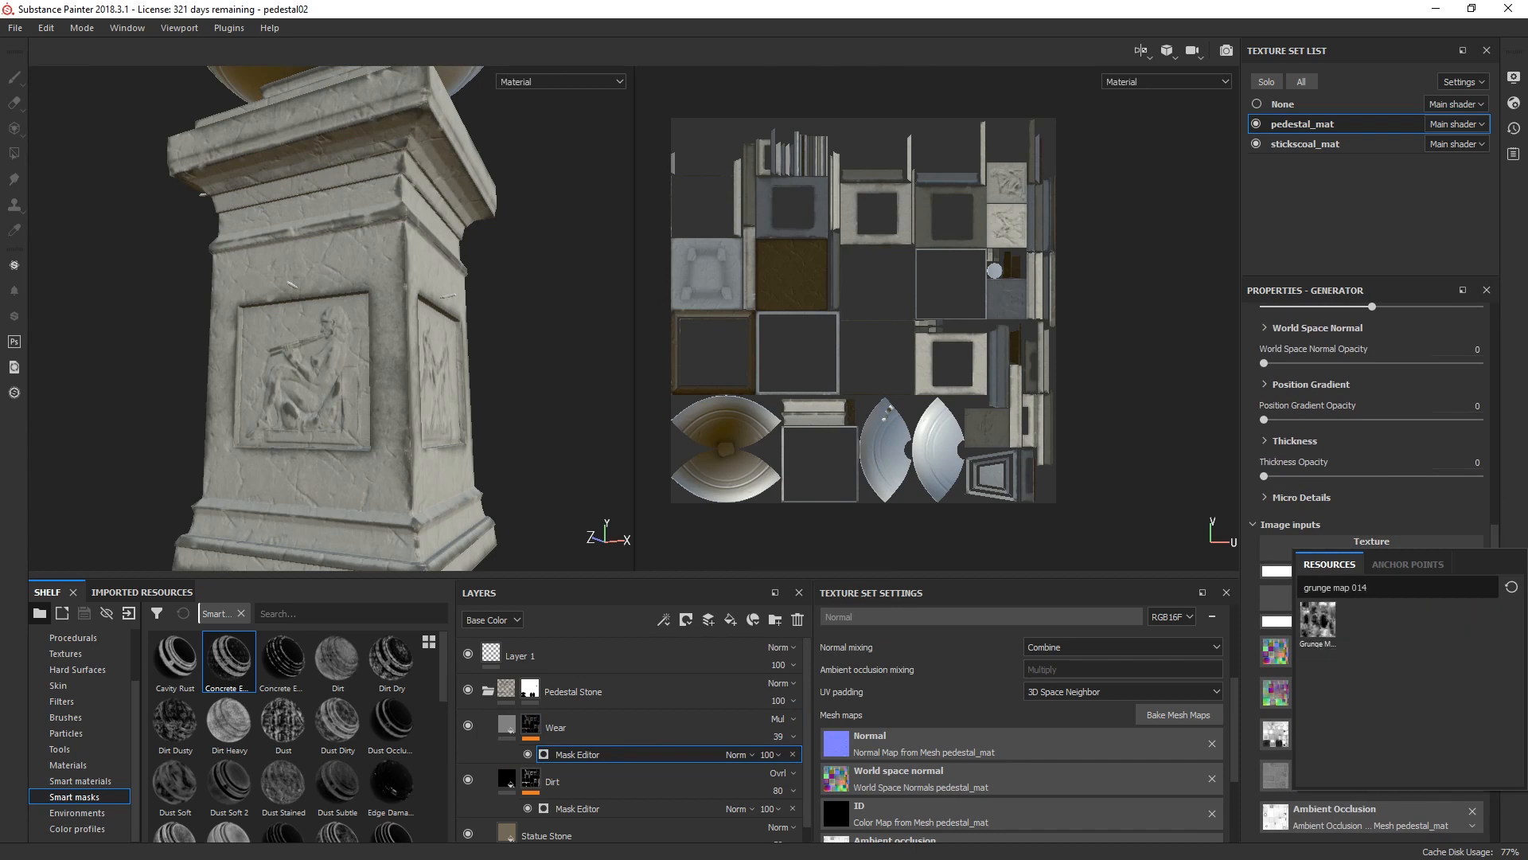
left_click(1319, 620)
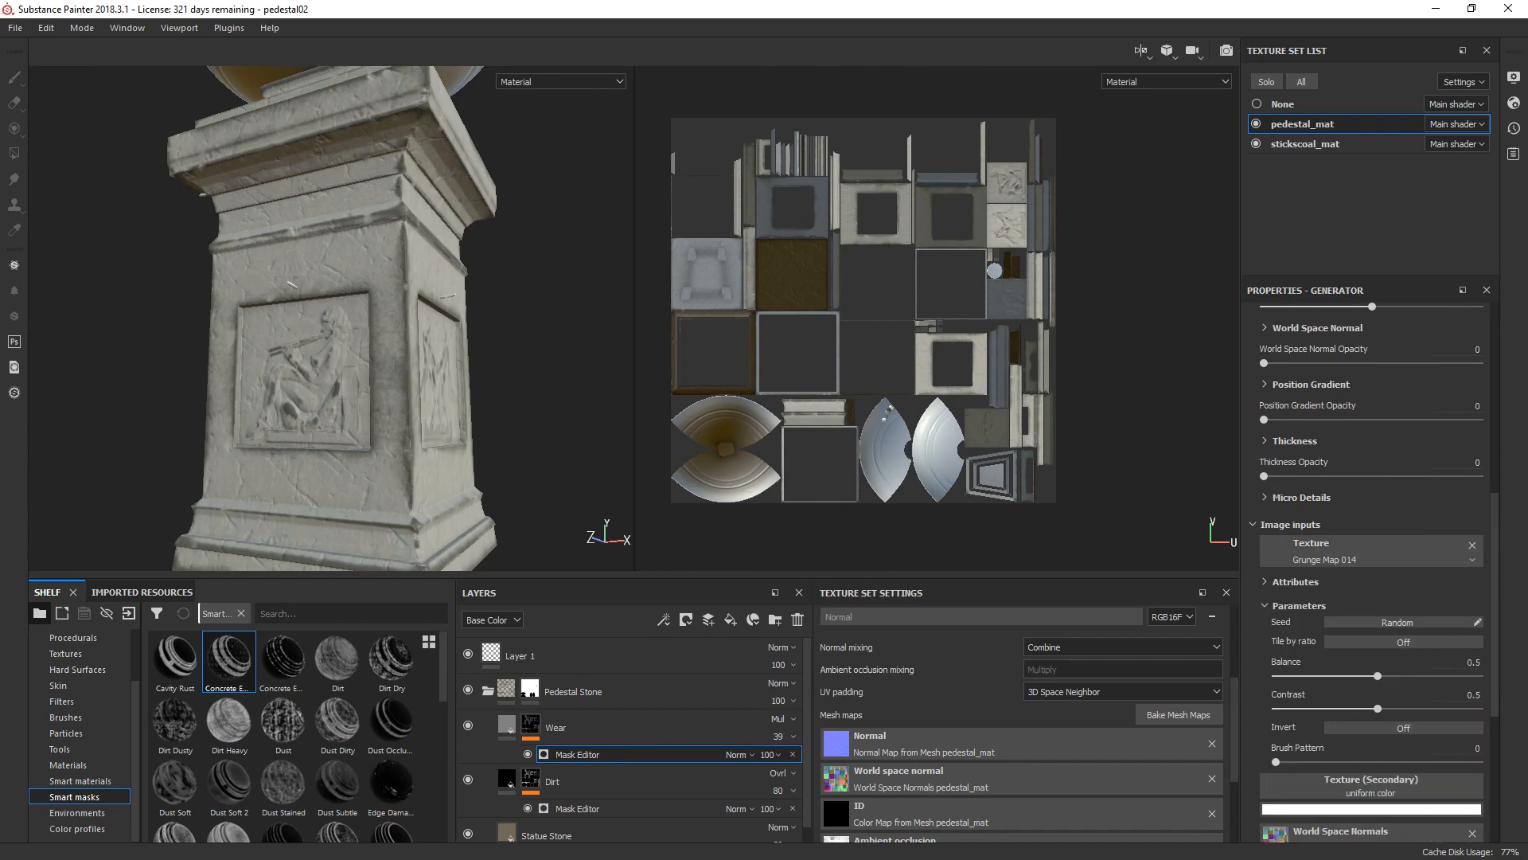
Step: Assign Clouds 3 as the secondary texture of the Wear layer's Mask Editor generator
scroll(1371, 549, "down", 1)
left_click(1371, 503)
key("ctrl+a")
type("clo")
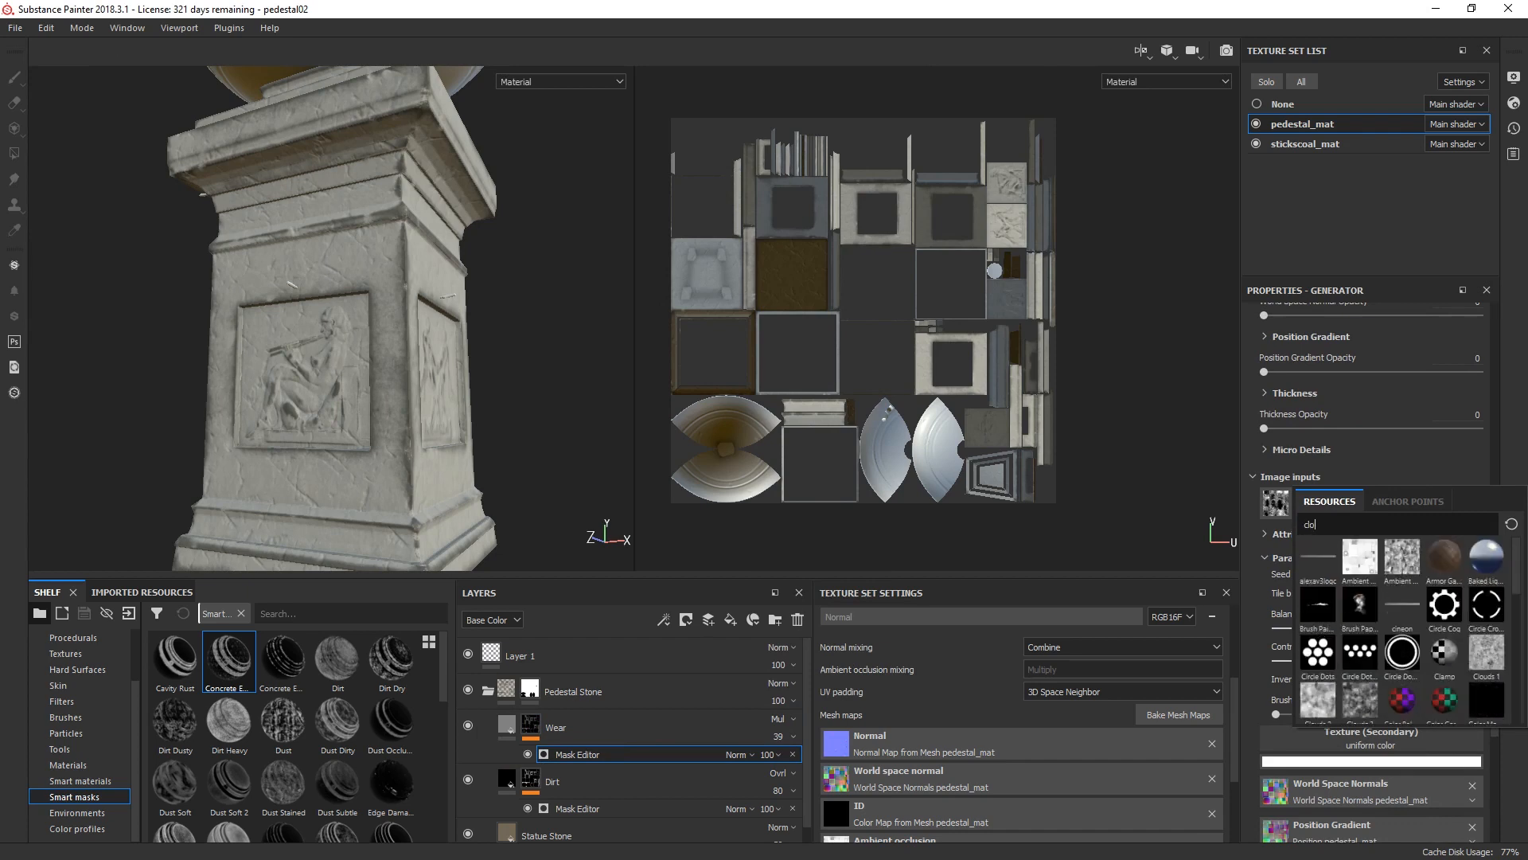
type("uds")
left_click(1405, 558)
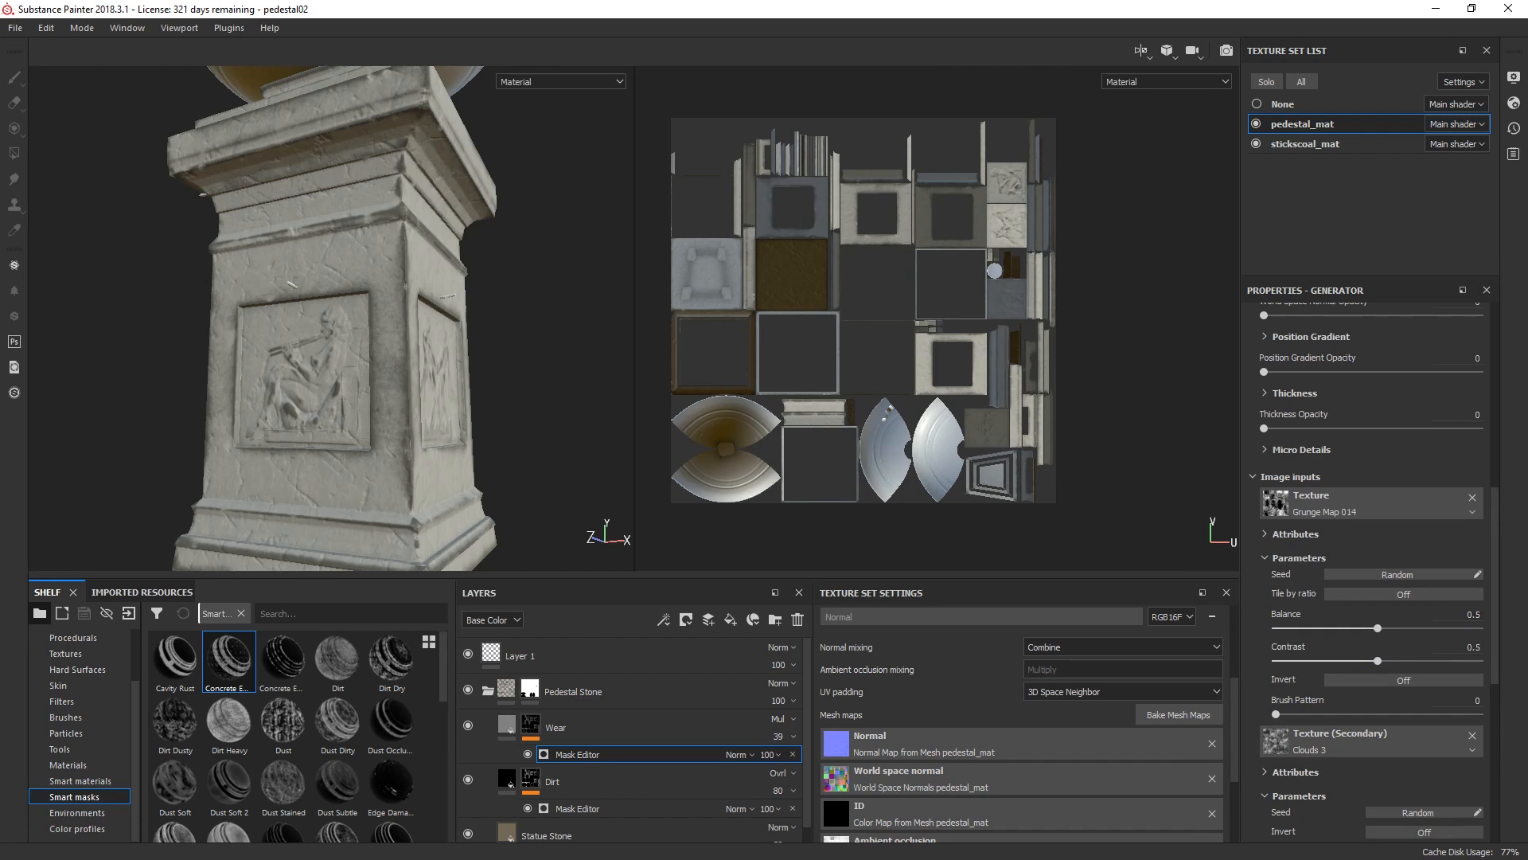
Step: Set the contrast of the Grunge Map 014 texture input to 0.25
left_click(1473, 646)
type(".25")
key("Return")
scroll(1377, 636, "down", 5)
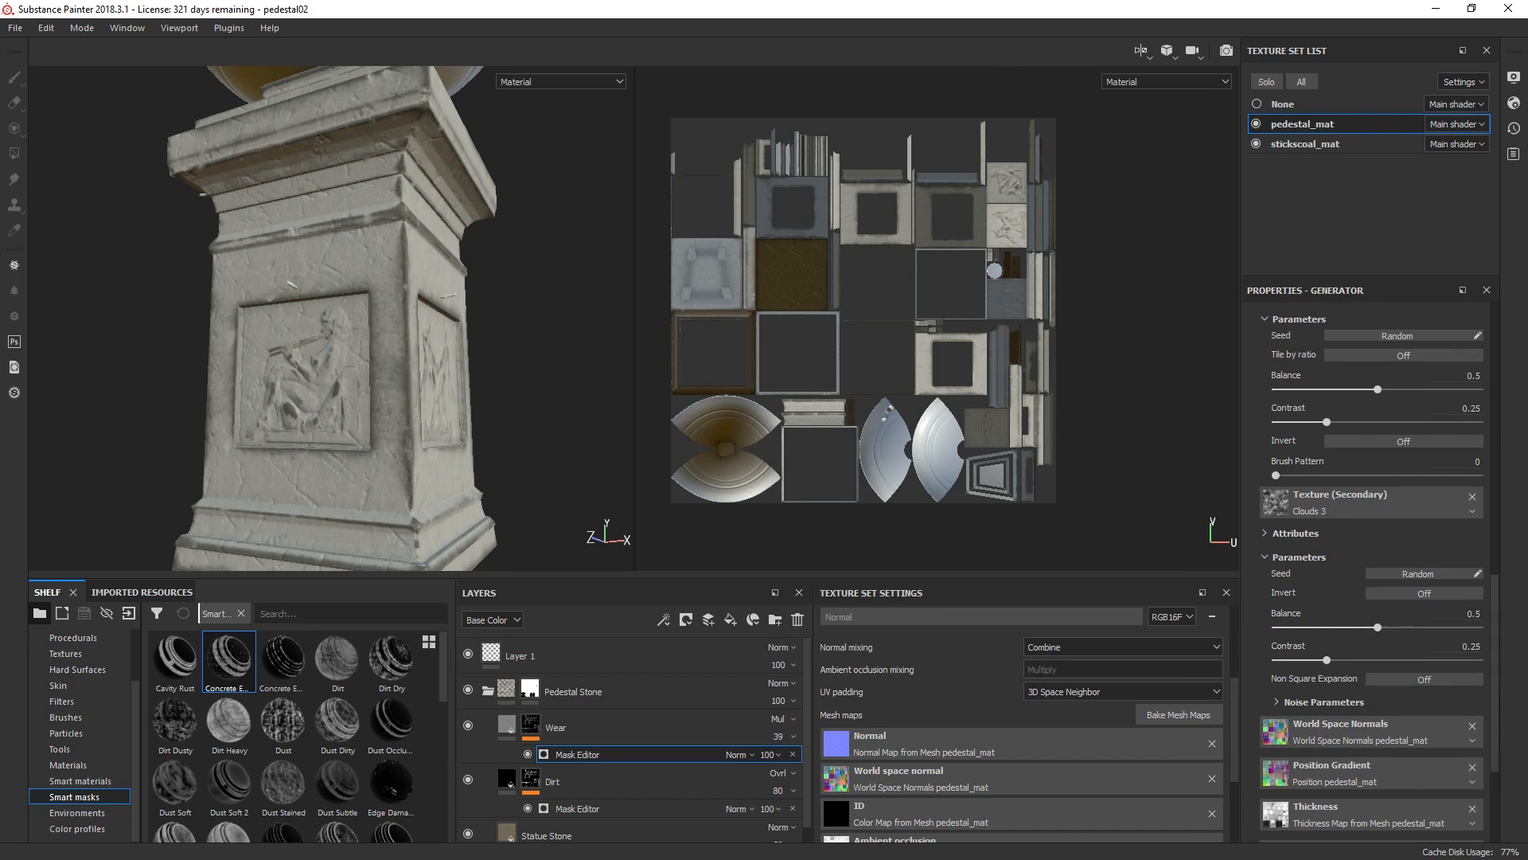
Step: Set the Wear generator's Global Balance to 0.4 and Global Contrast to 0.25
scroll(1373, 573, "up", 4)
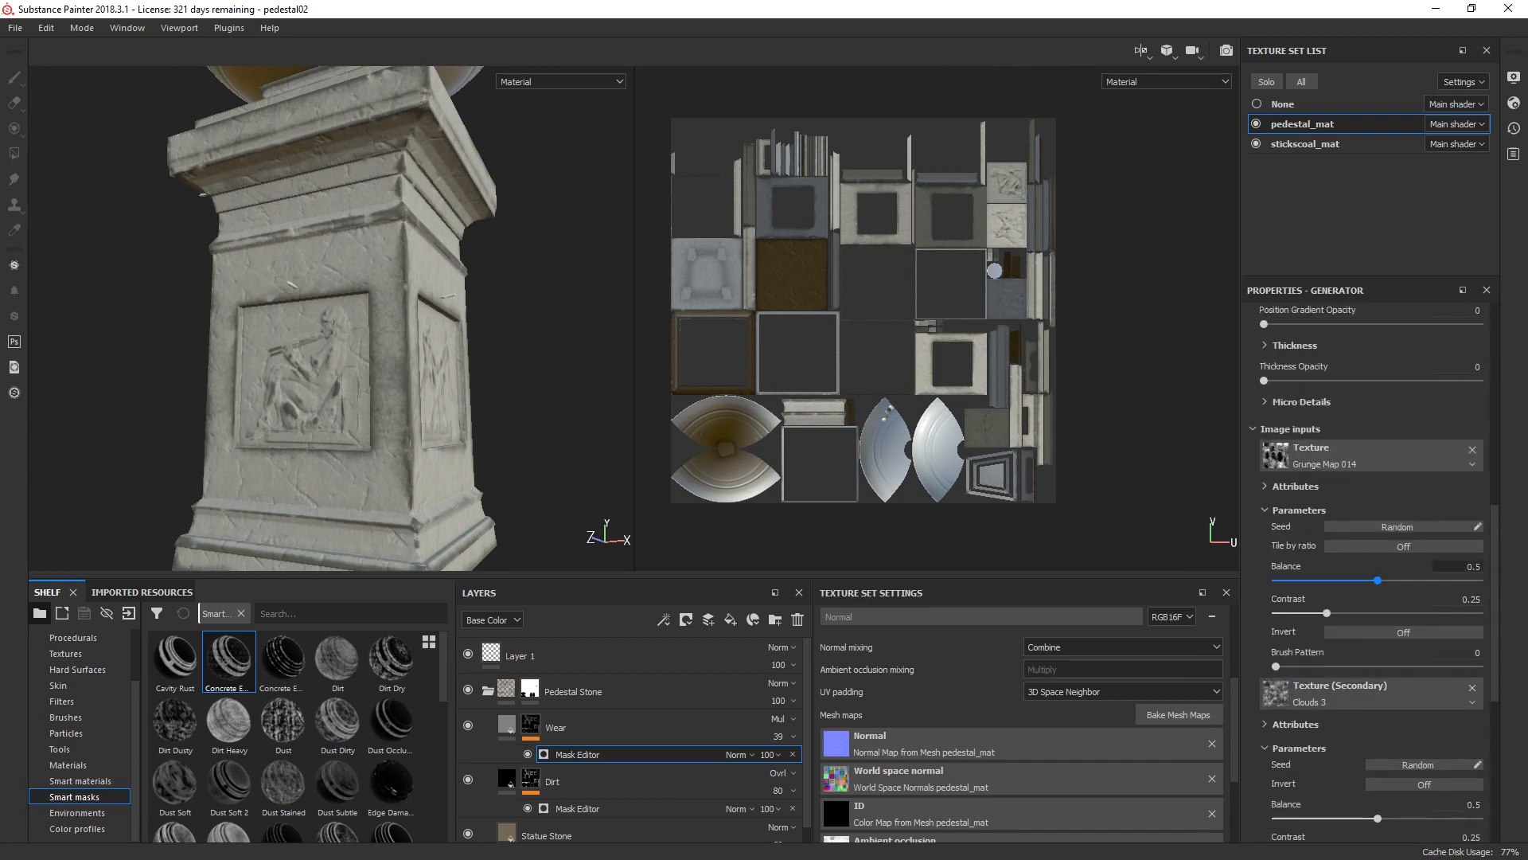
scroll(1373, 573, "up", 11)
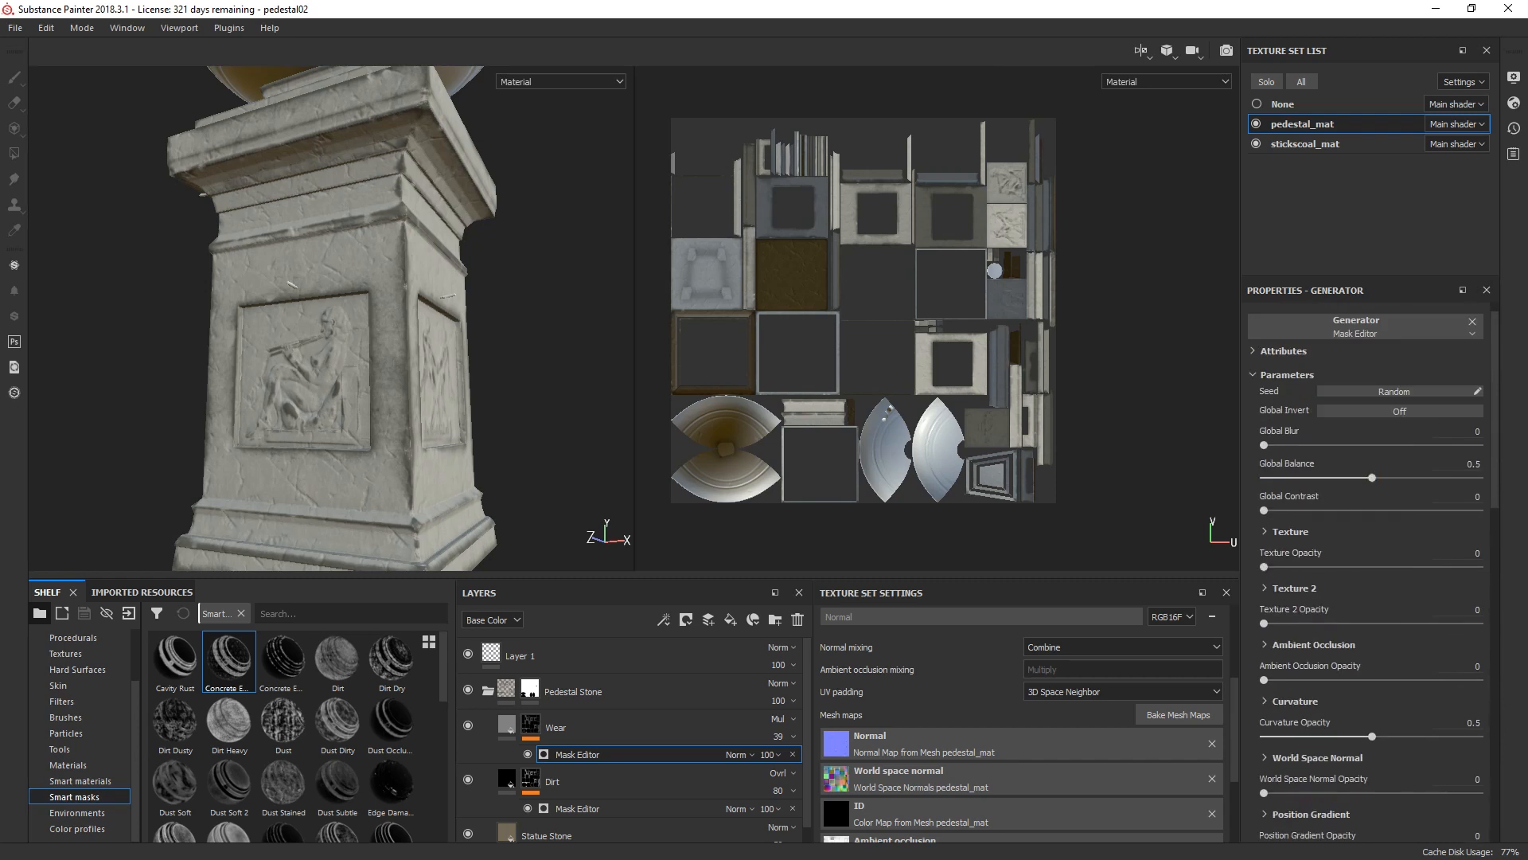
left_click(1463, 464)
type(".4")
key("Tab")
type(".25")
key("Return")
Step: Set the Wear generator's Texture Opacity to 1 and Texture 2 Opacity to 0.5
left_click(1459, 553)
type("1")
key("Return")
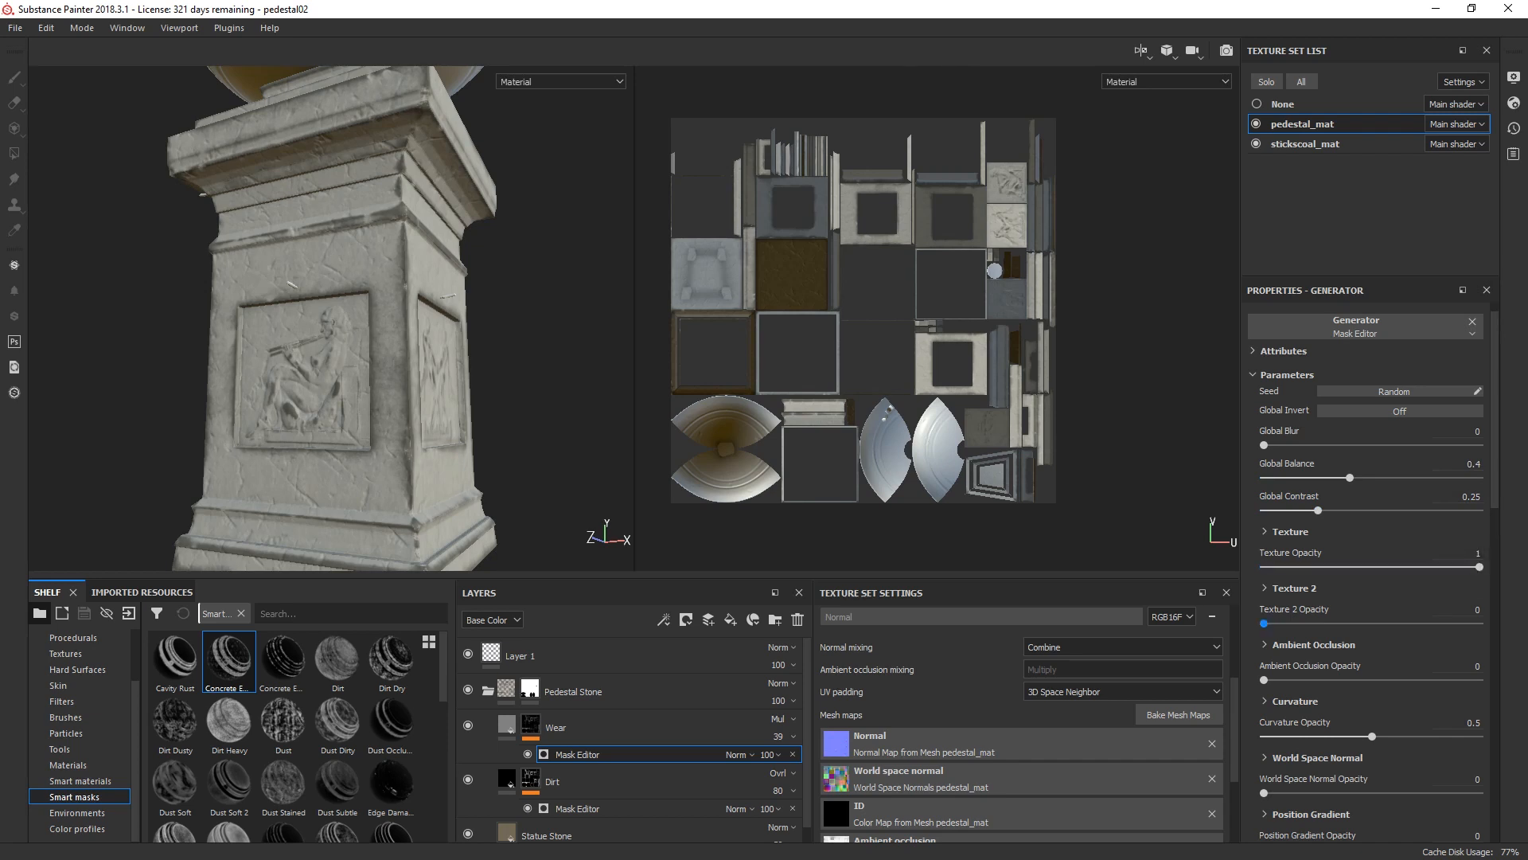
left_click(1460, 610)
type(".5")
key("Return")
Step: Set the Wear generator's Ambient Occlusion Opacity to 0.7 and Curvature Opacity to 0.77
left_click(1460, 666)
key("Return")
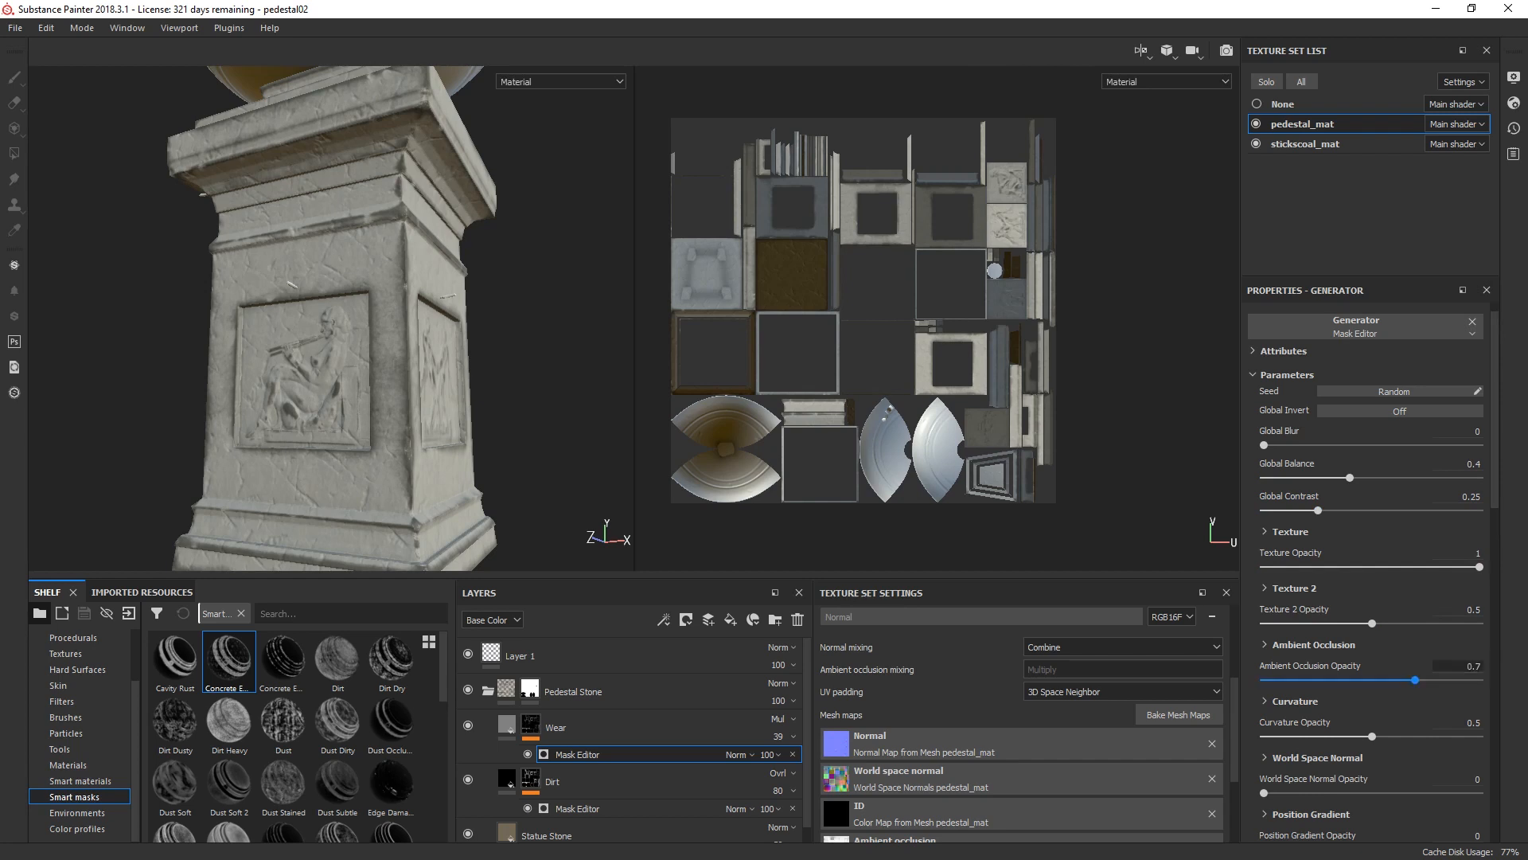
left_click(1460, 723)
type(".")
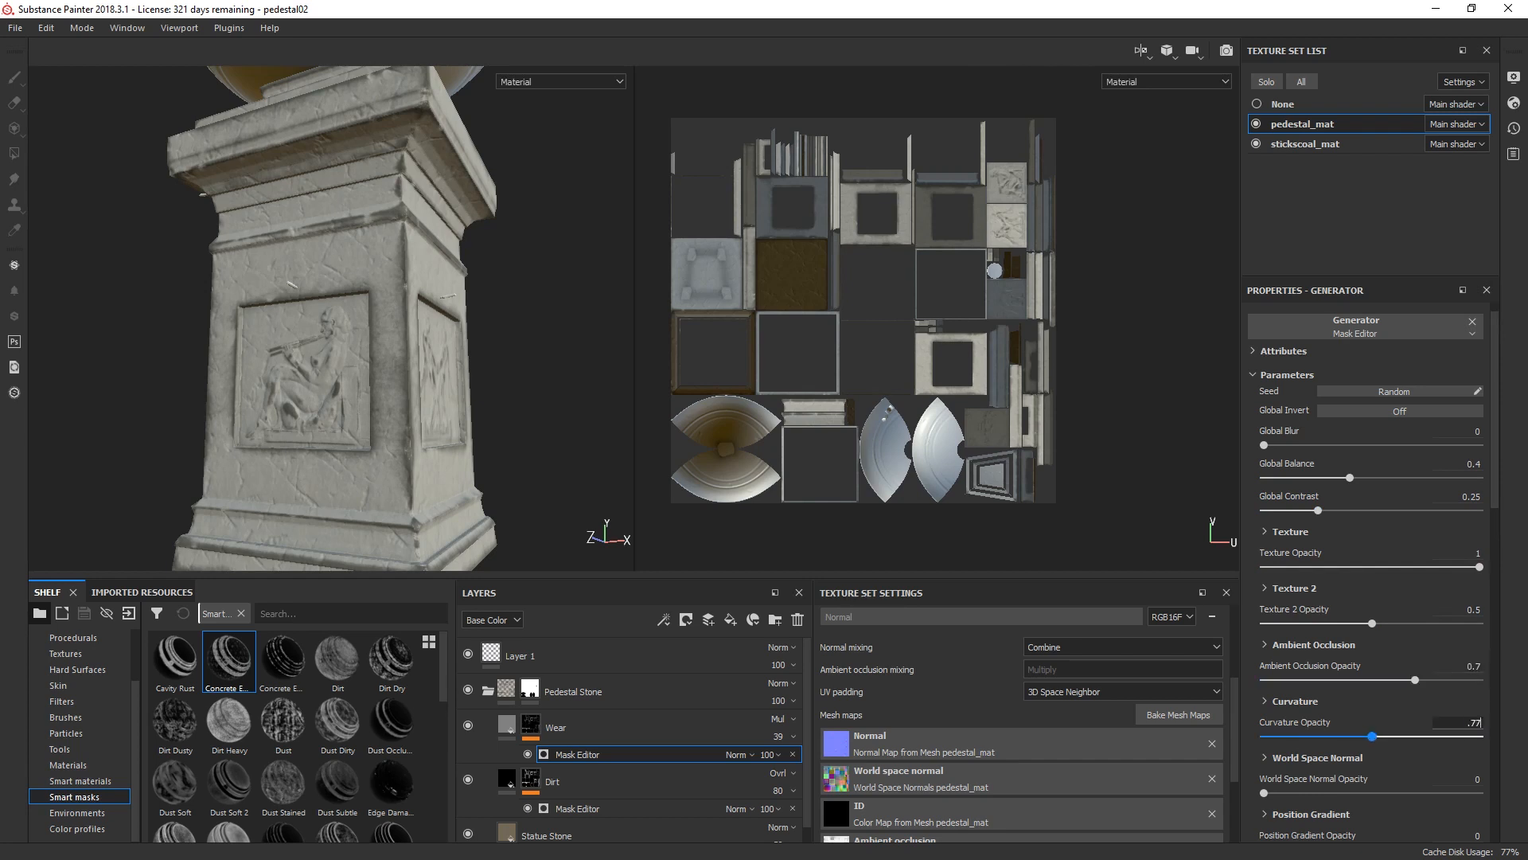
type("77")
key("Return")
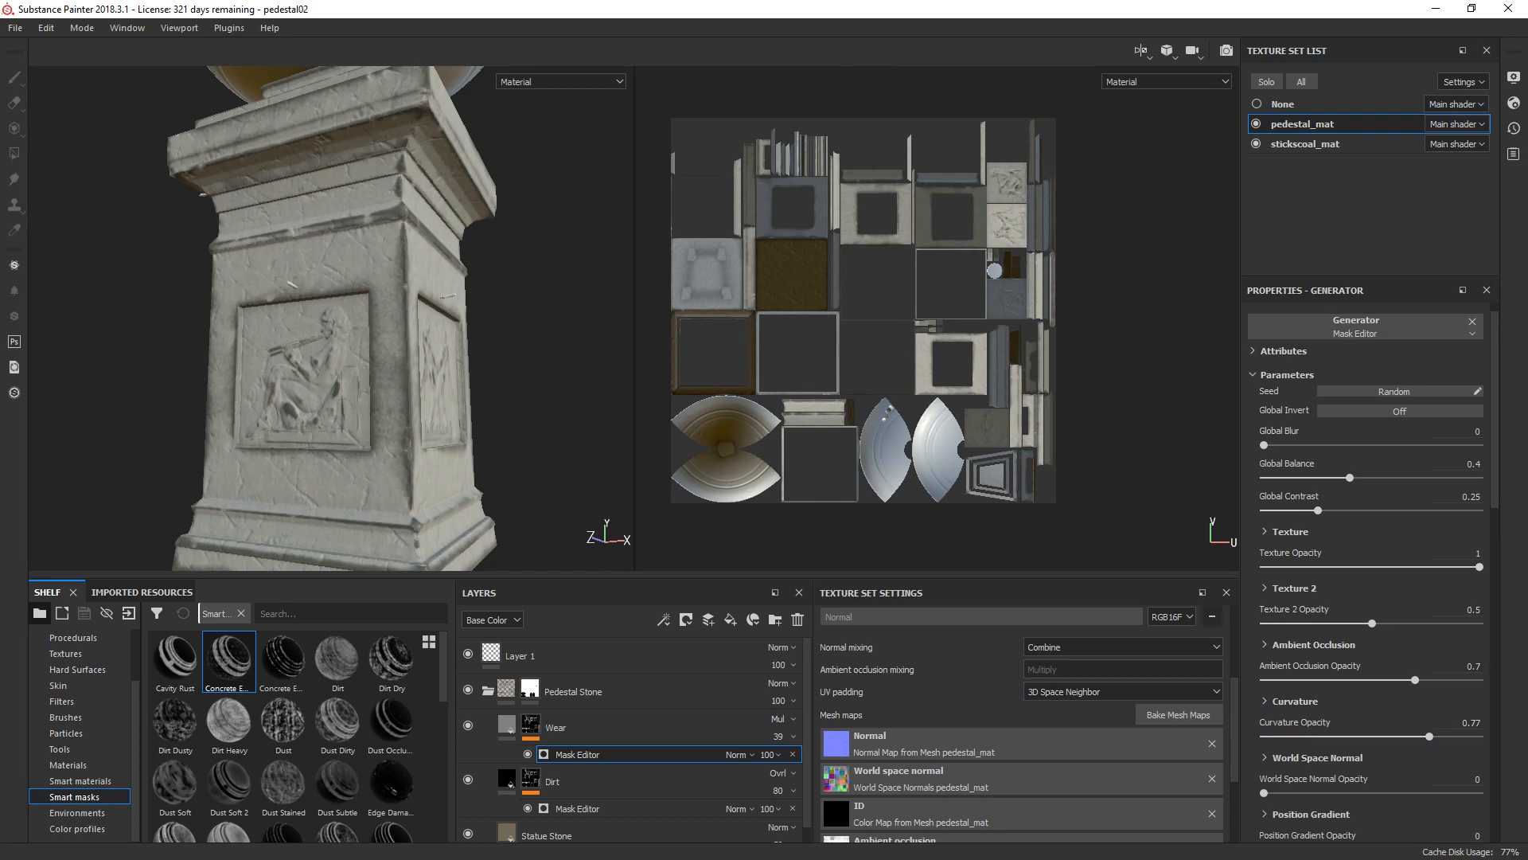
Step: Darken the Wear layer's base color to a grey of RGB 0.240, 0.229, 0.229 and check the pedestal from several sides
left_click(531, 725)
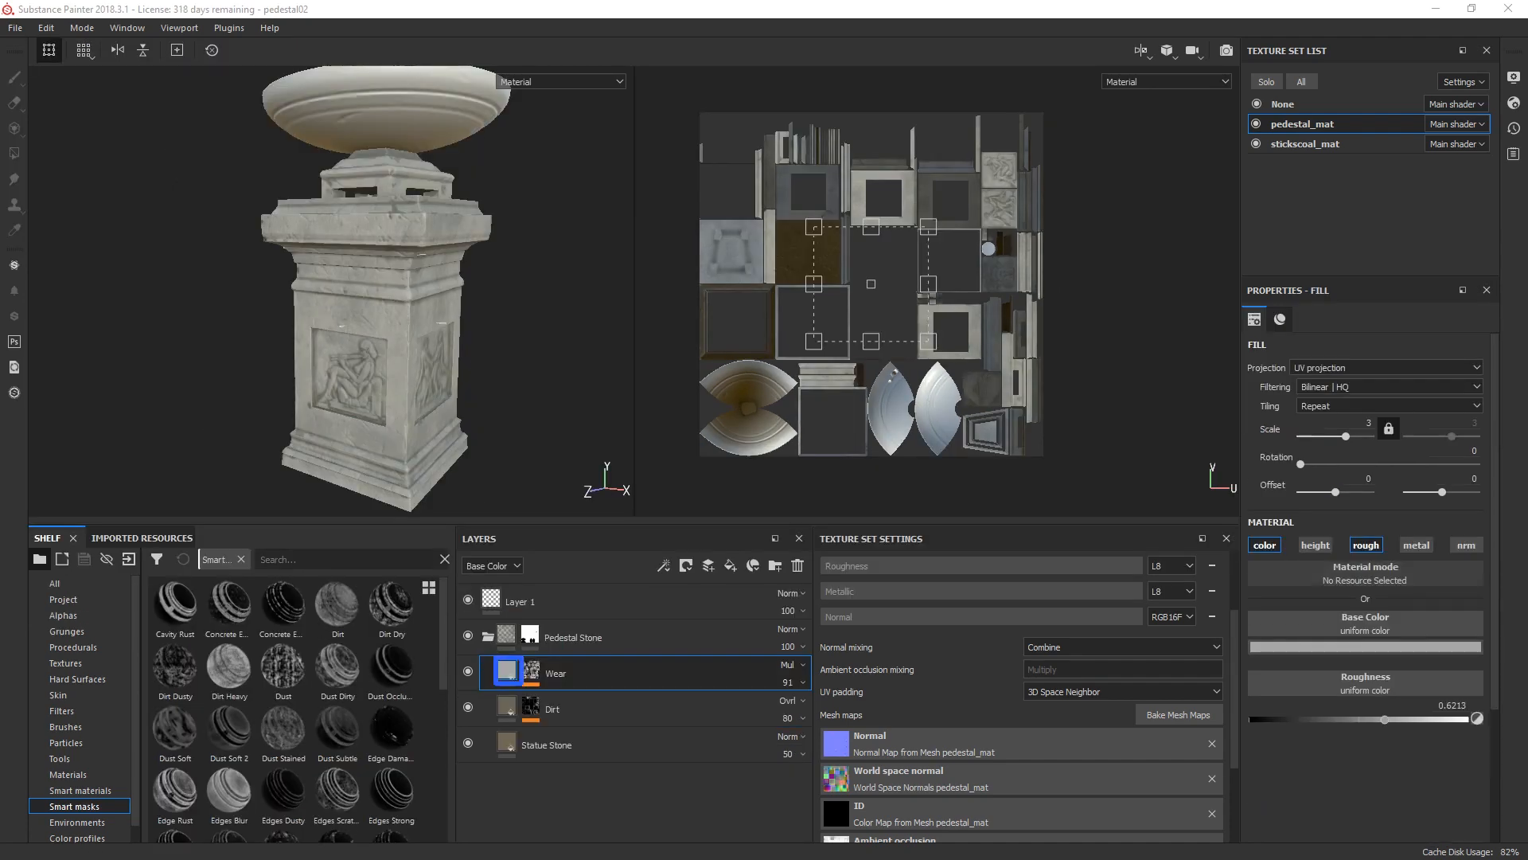
left_click(1365, 647)
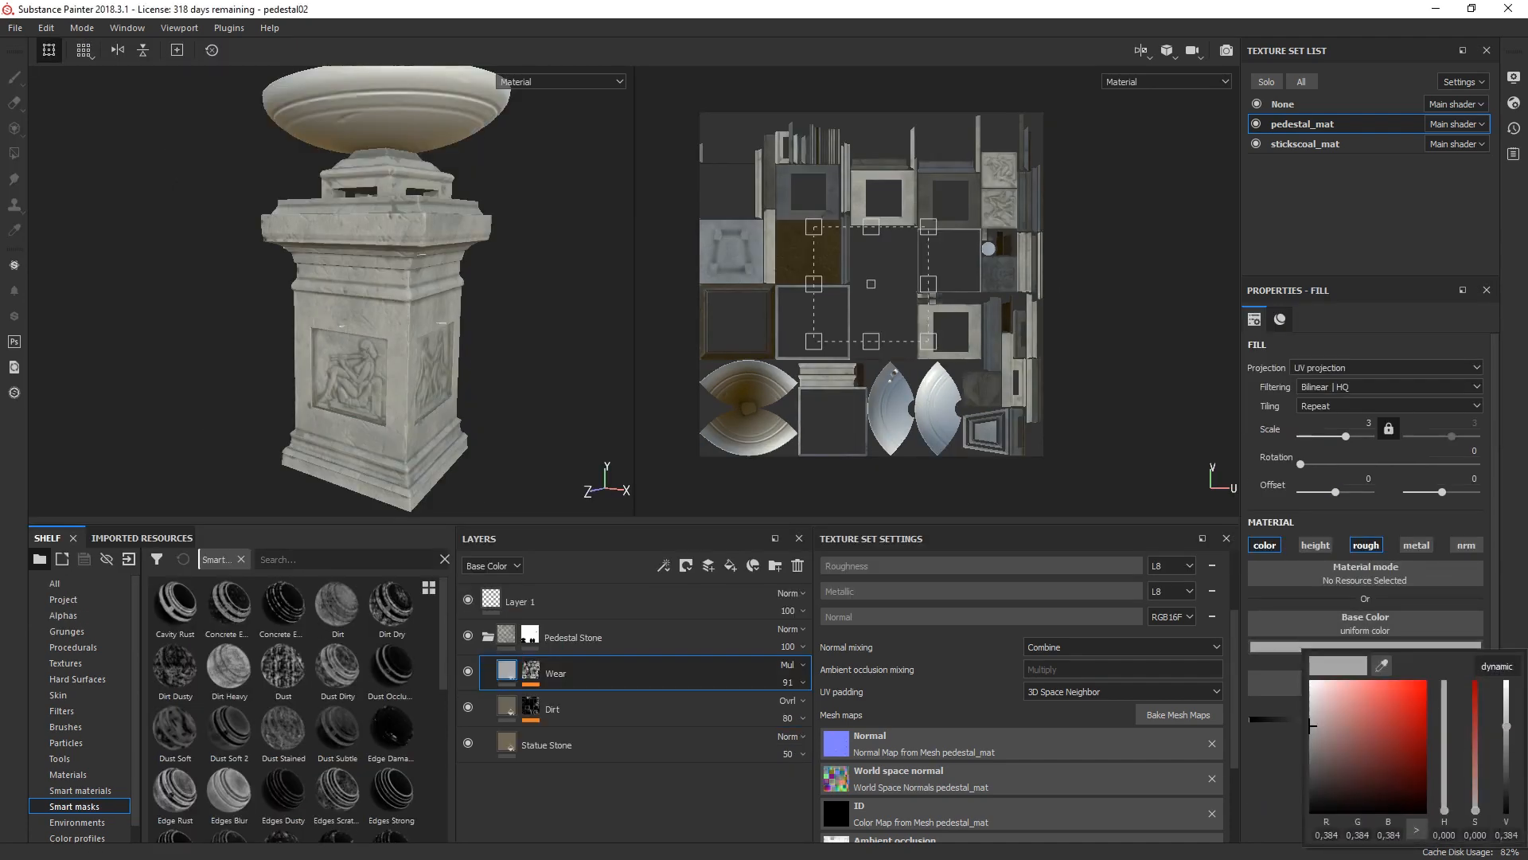
left_click_drag(1311, 725, 1313, 742)
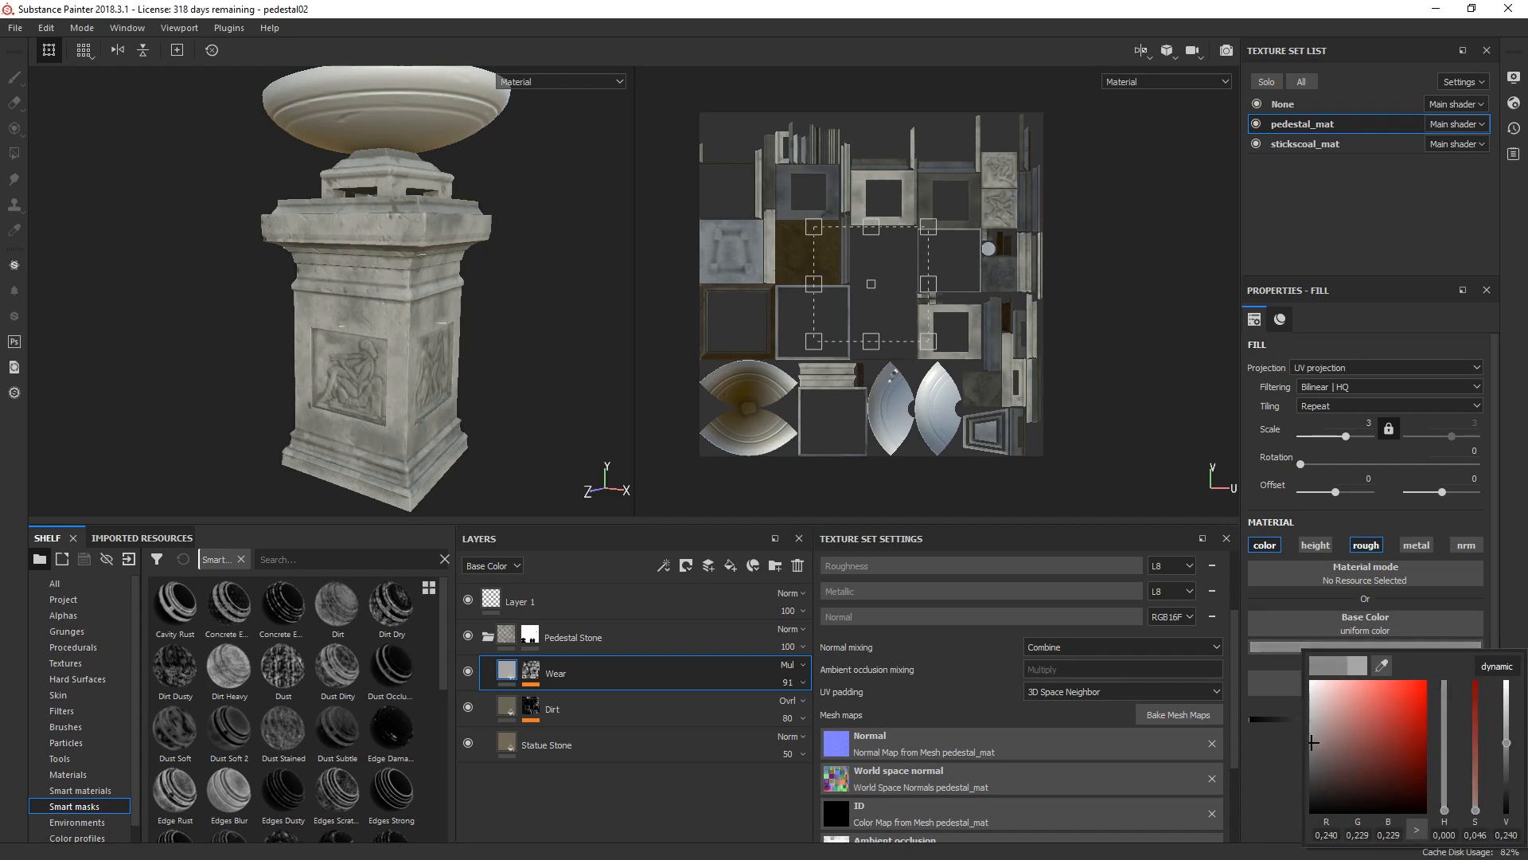
right_click_drag(414, 331, 518, 318, "alt")
left_click_drag(493, 318, 382, 314, "alt")
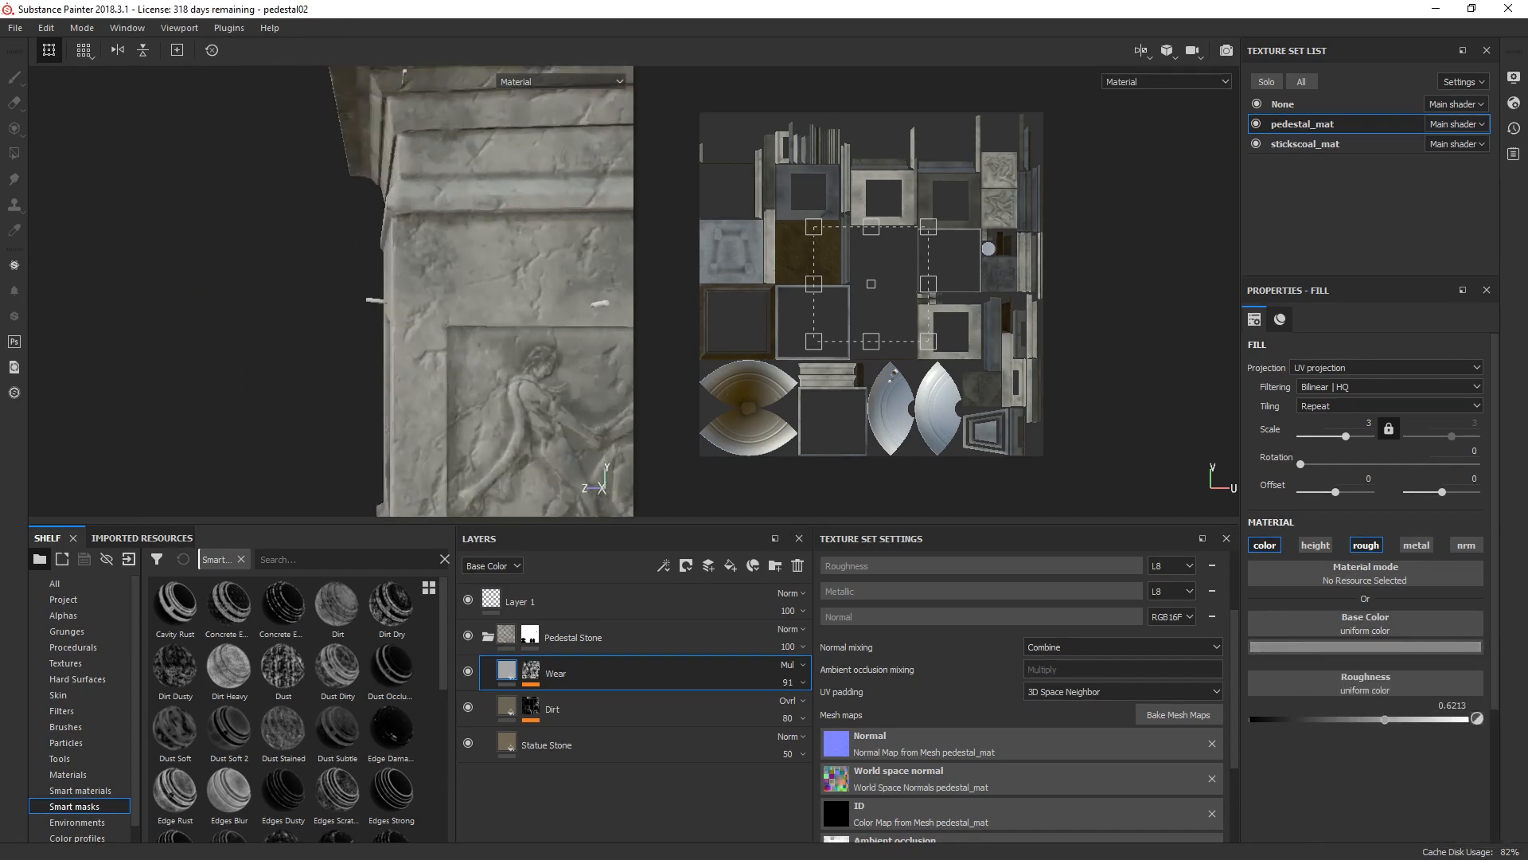
right_click_drag(382, 314, 422, 315, "alt")
left_click_drag(342, 310, 478, 319, "alt")
right_click_drag(478, 318, 370, 328, "alt")
left_click_drag(370, 328, 446, 328, "alt")
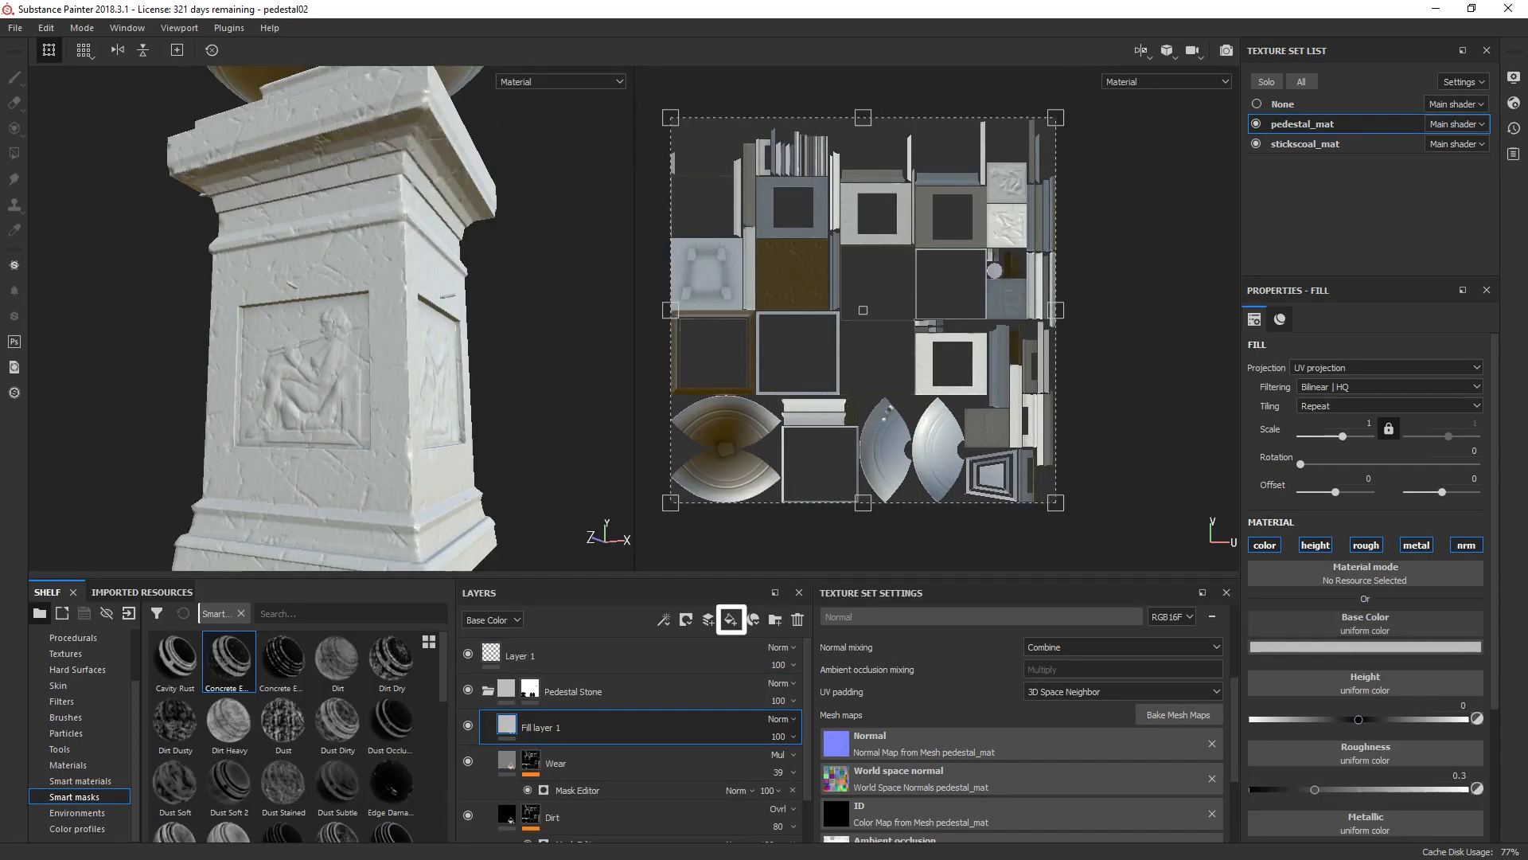
Step: Add a fill layer above Wear with a mustard yellow base color of RGB 0.440, 0.285, 0.000 and a UV scale of 3
left_click(1365, 646)
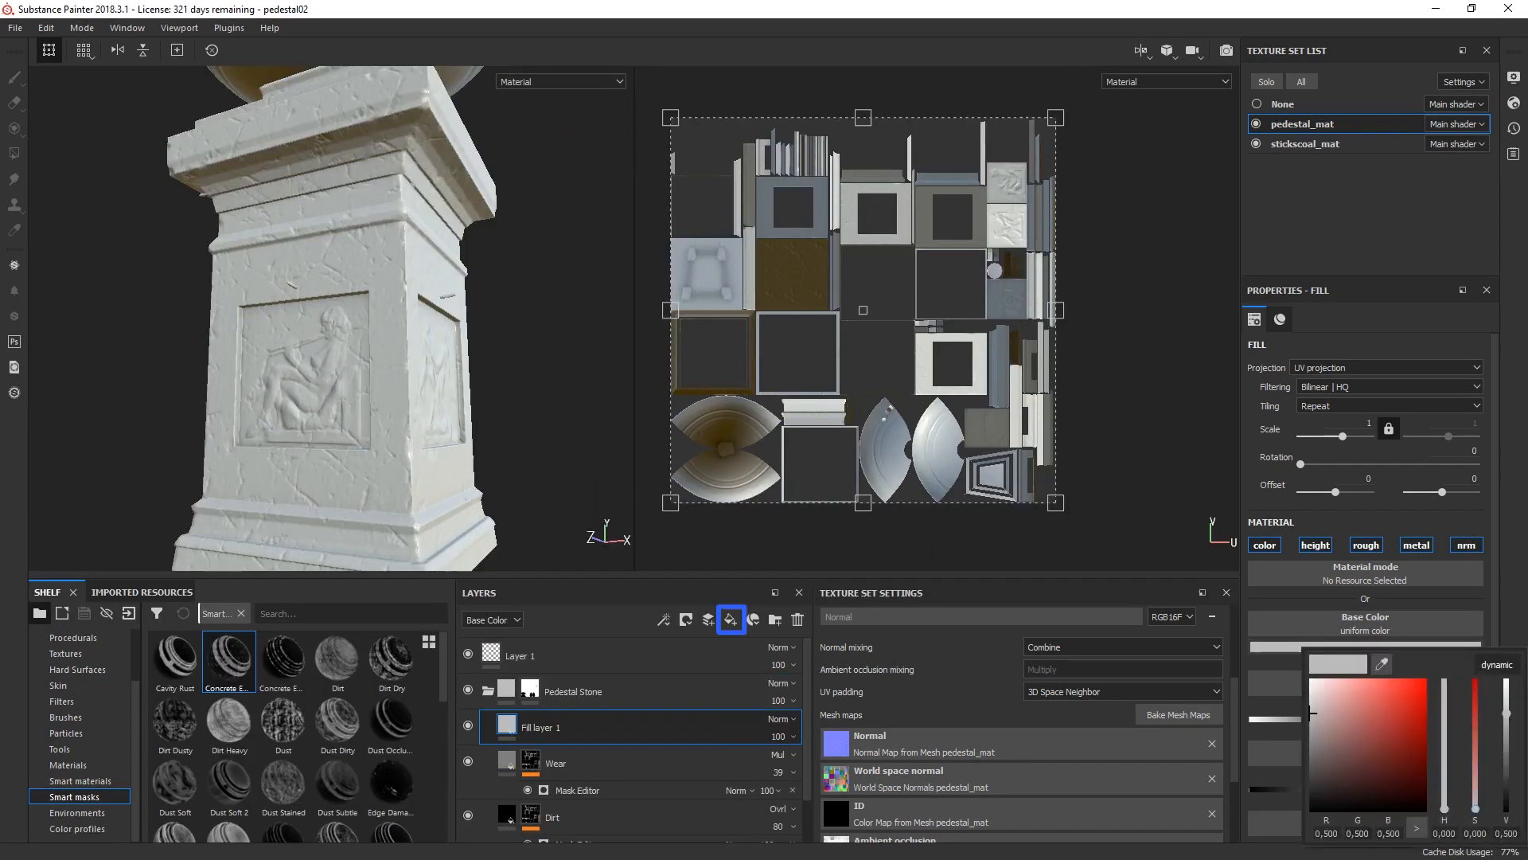
left_click_drag(1444, 809, 1444, 793)
left_click_drag(1311, 713, 1424, 714)
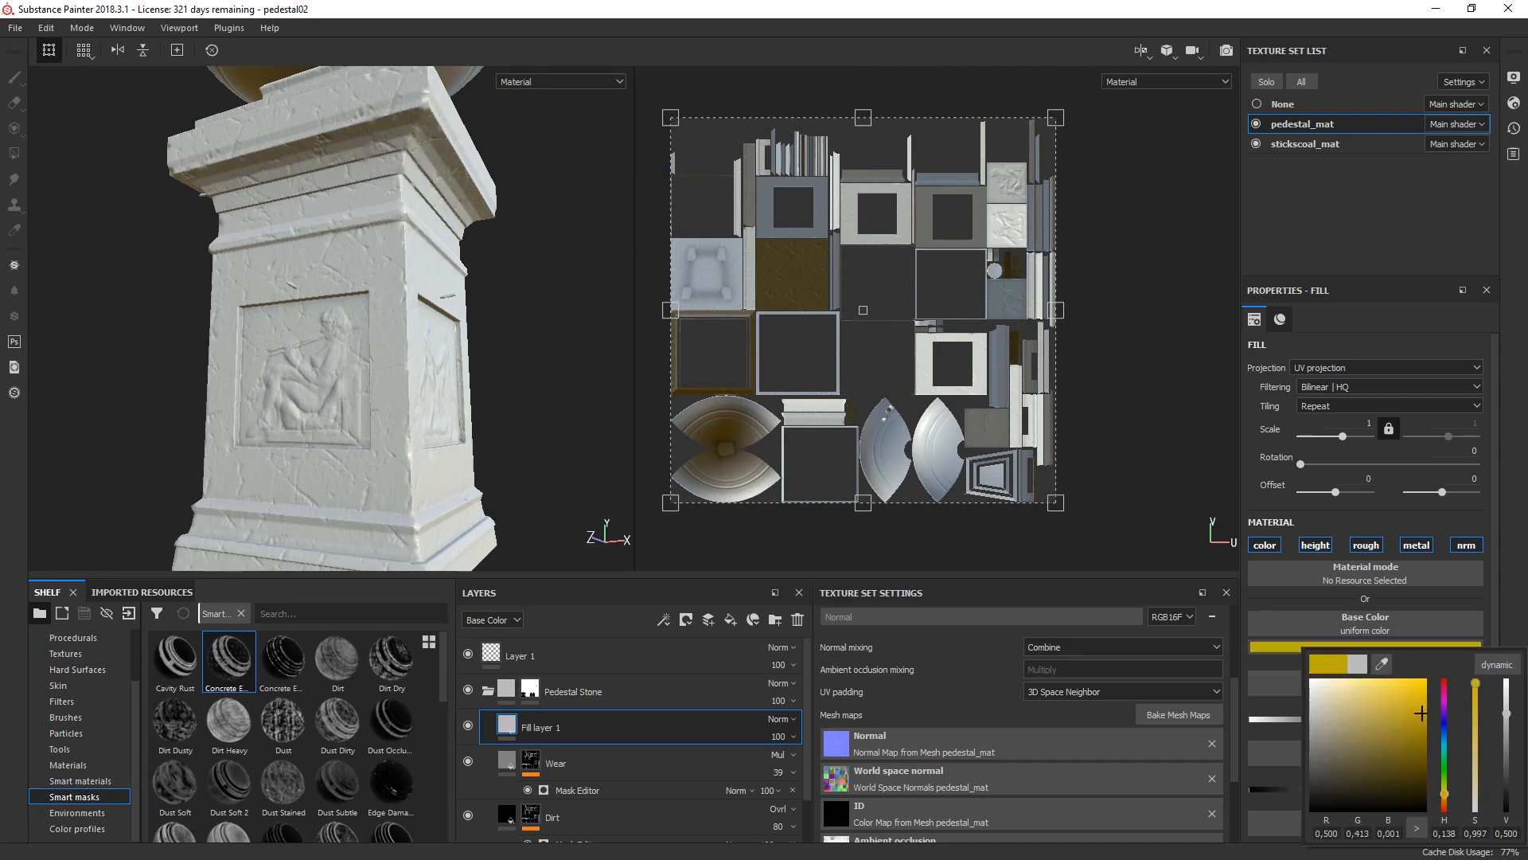
left_click_drag(1445, 794, 1444, 797)
left_click_drag(1424, 714, 1425, 720)
left_click(1280, 319)
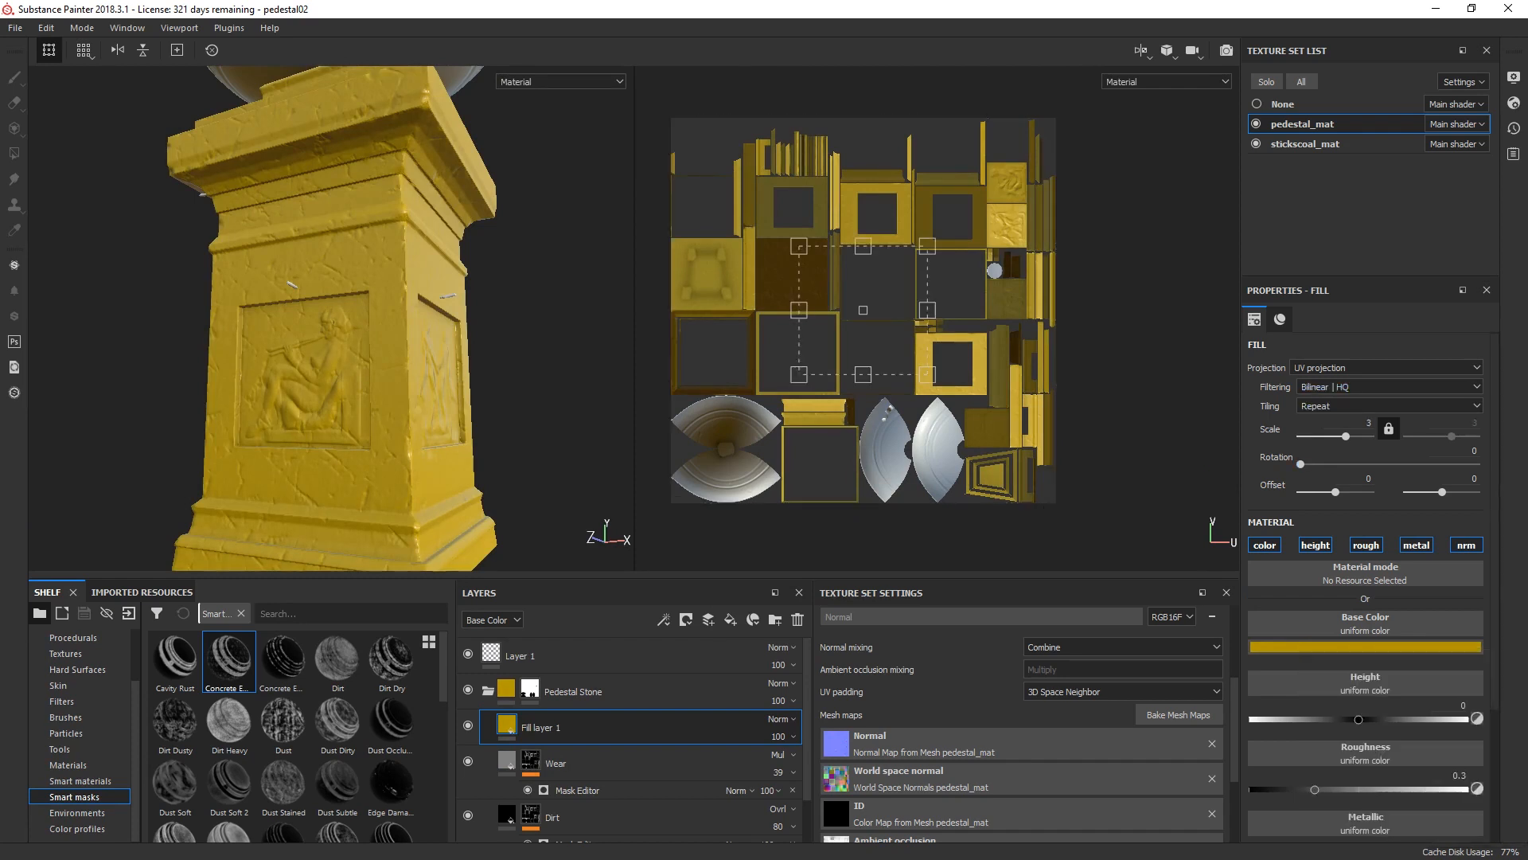
Step: Set the yellow fill layer's blending mode to Multiply and its opacity to 50
left_click(781, 719)
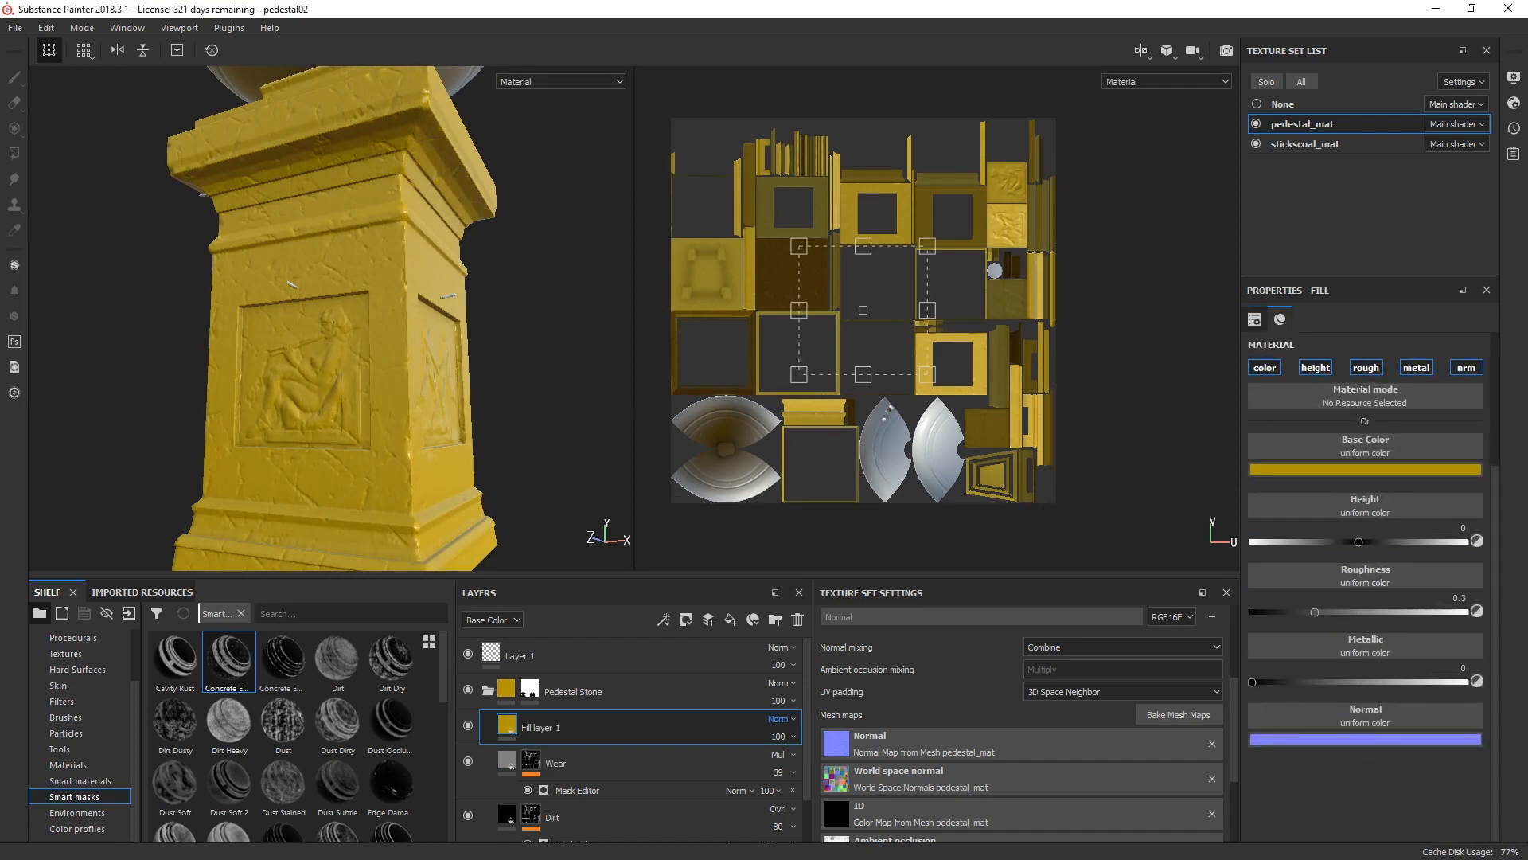
left_click(784, 302)
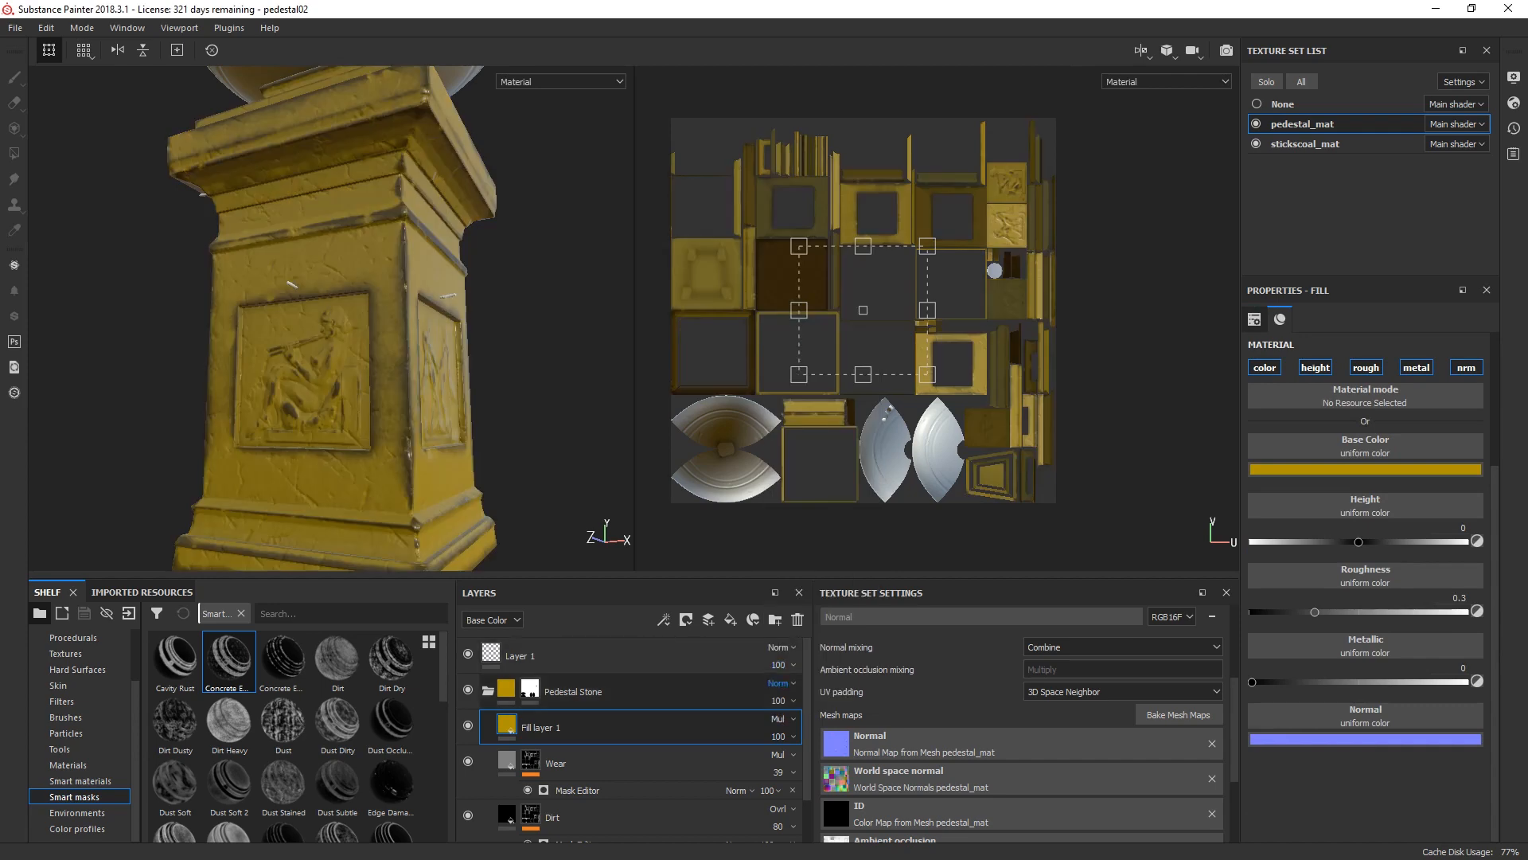
left_click(779, 736)
left_click(832, 708)
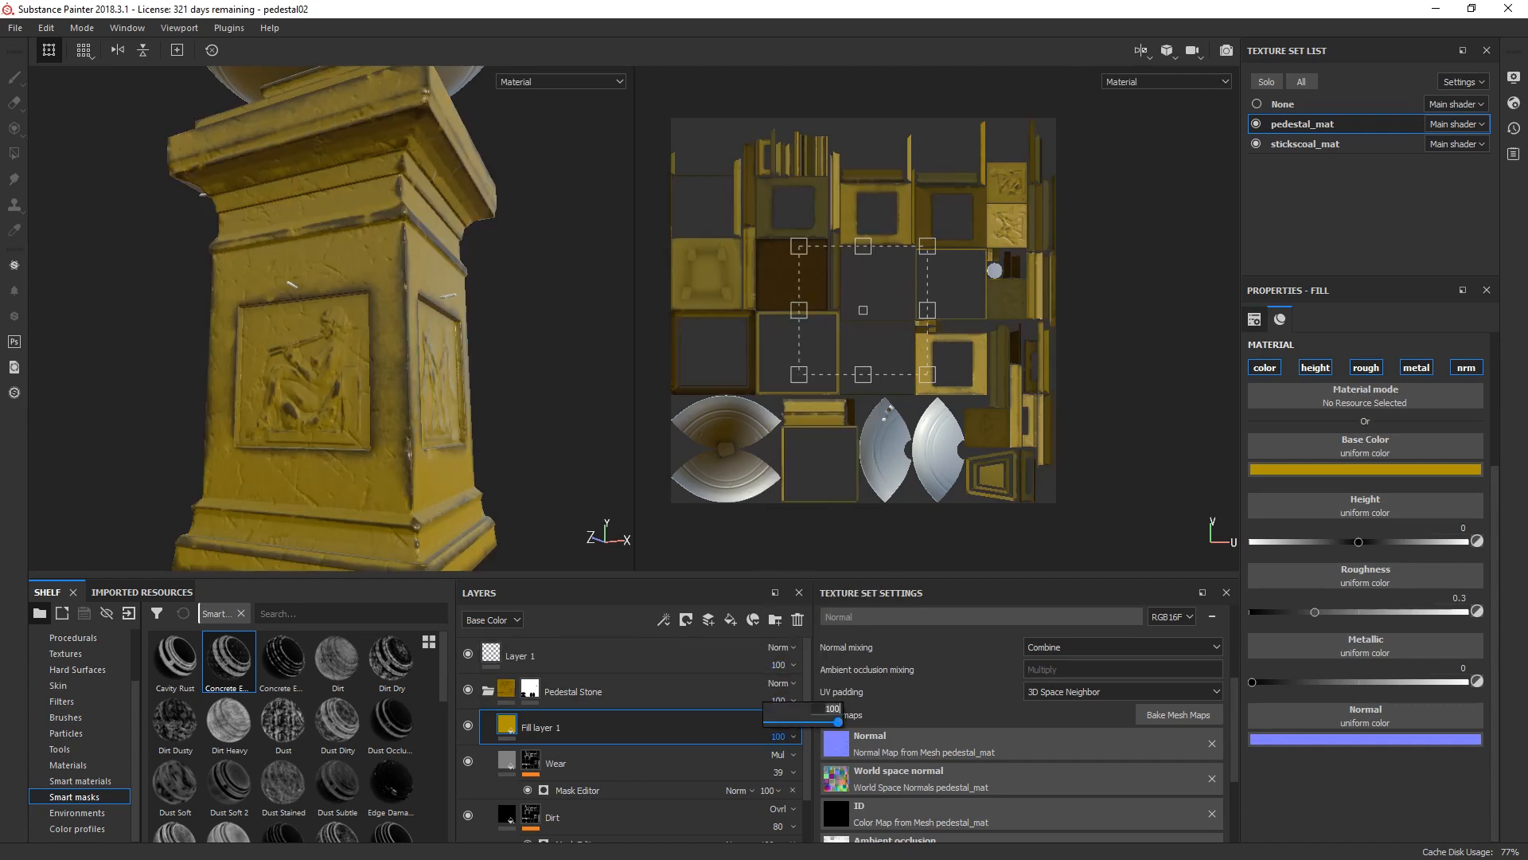
type("50")
key("Return")
Step: Brighten the base color of the new fill layer above Wear to a stronger golden yellow
left_click(541, 727)
left_click(1366, 470)
left_click_drag(1444, 615, 1444, 617)
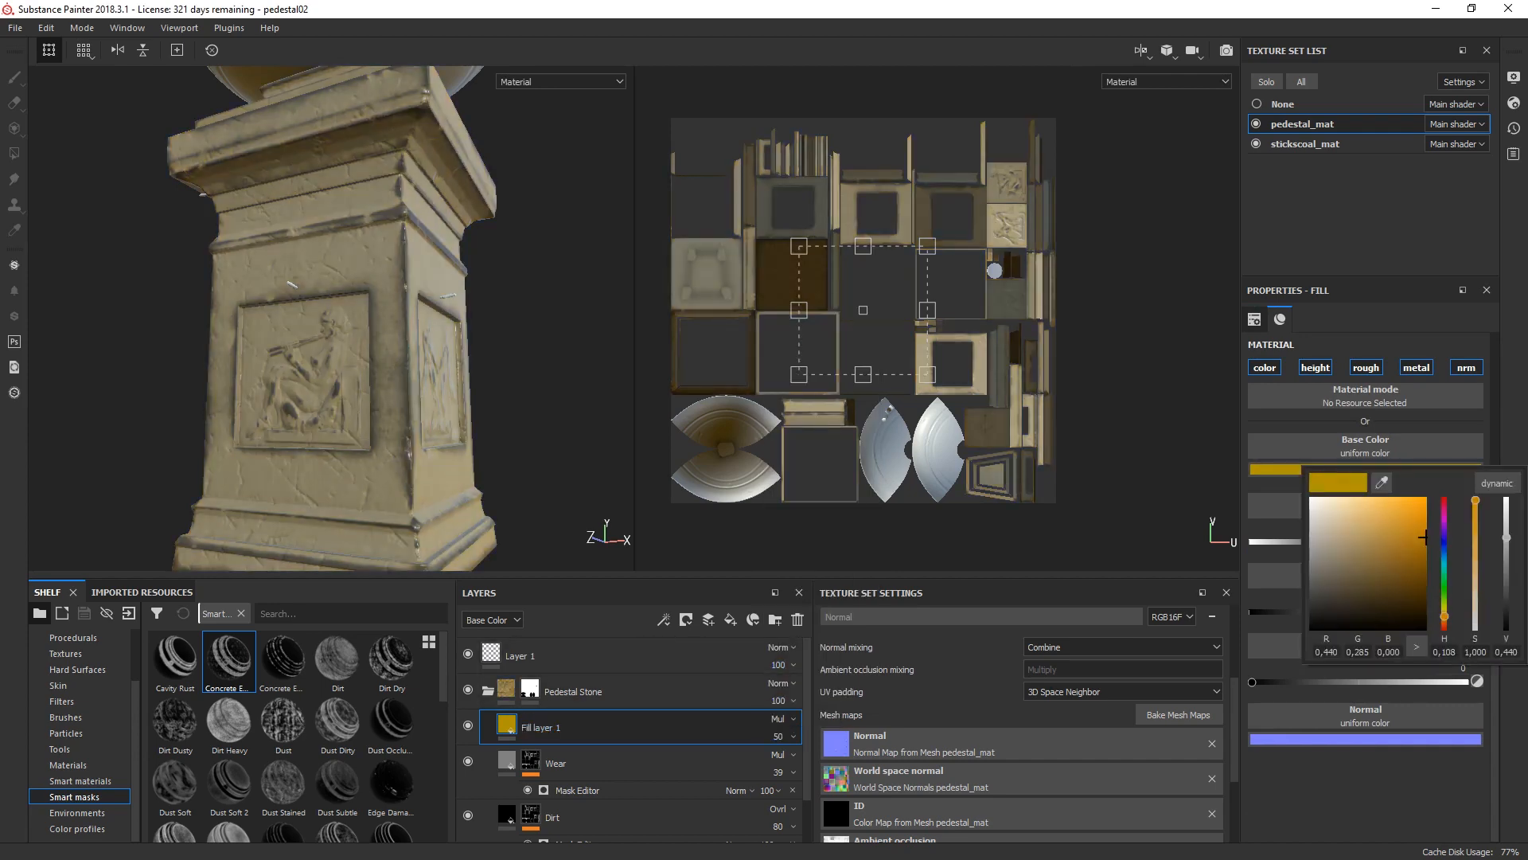
left_click_drag(1426, 537, 1426, 518)
Step: Add a white mask to the yellow fill layer and apply a Mask Editor generator to it
left_click(686, 619)
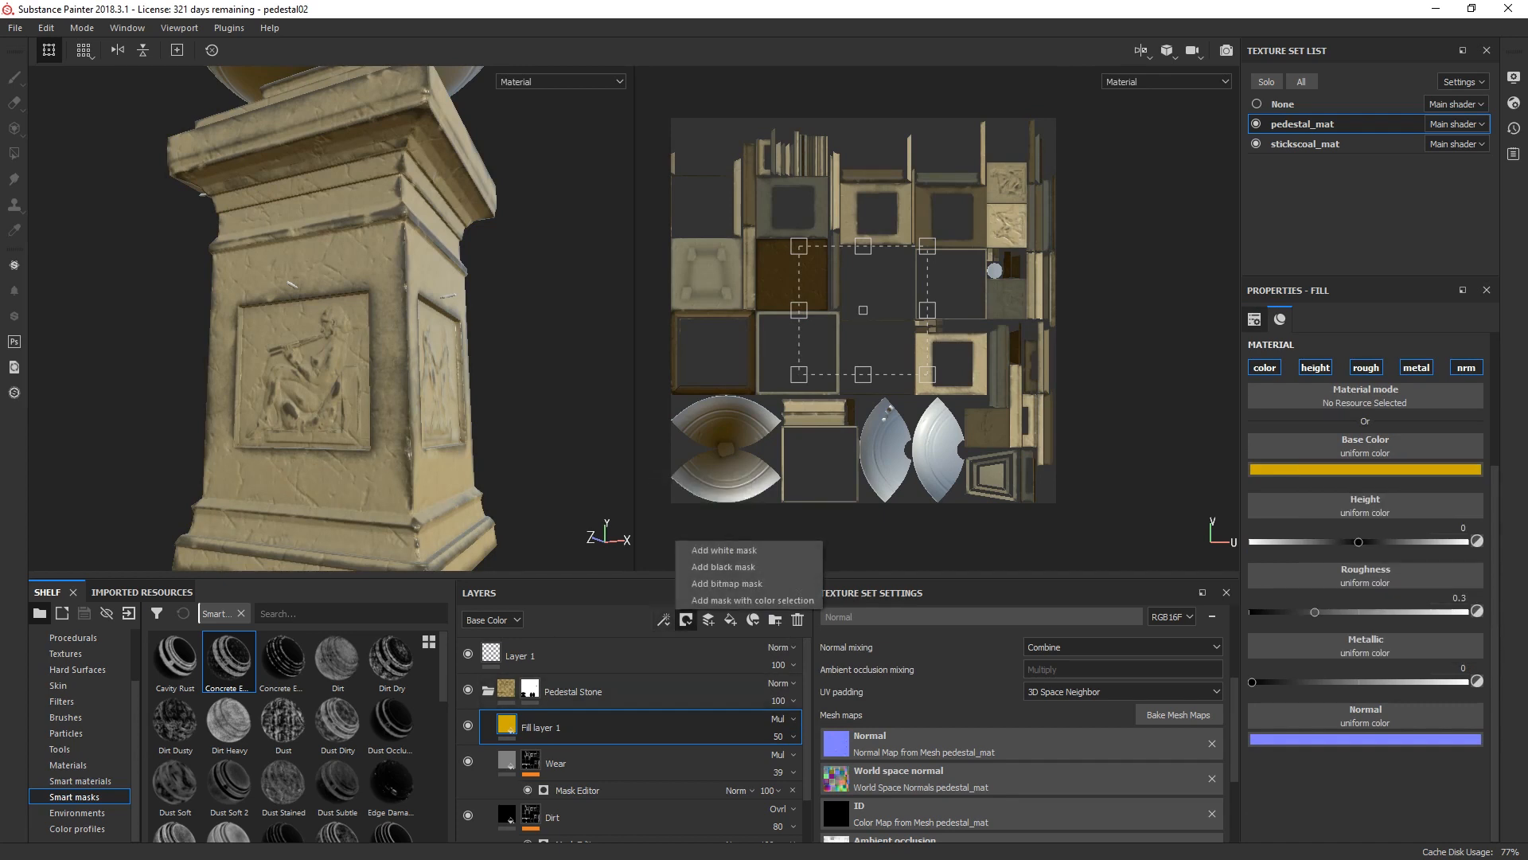
left_click(717, 563)
left_click(699, 484)
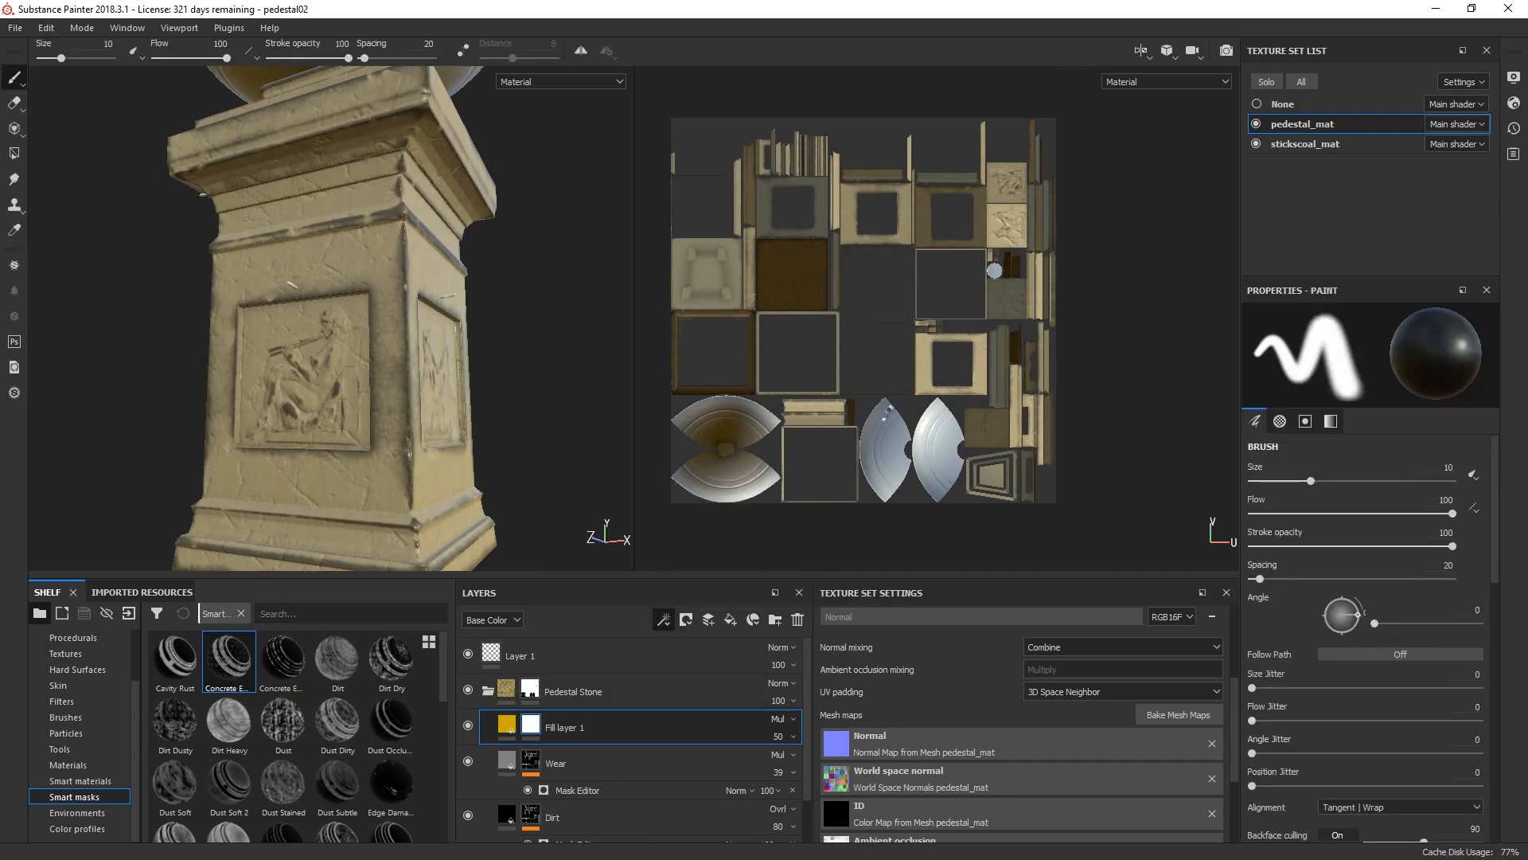
left_click(1370, 341)
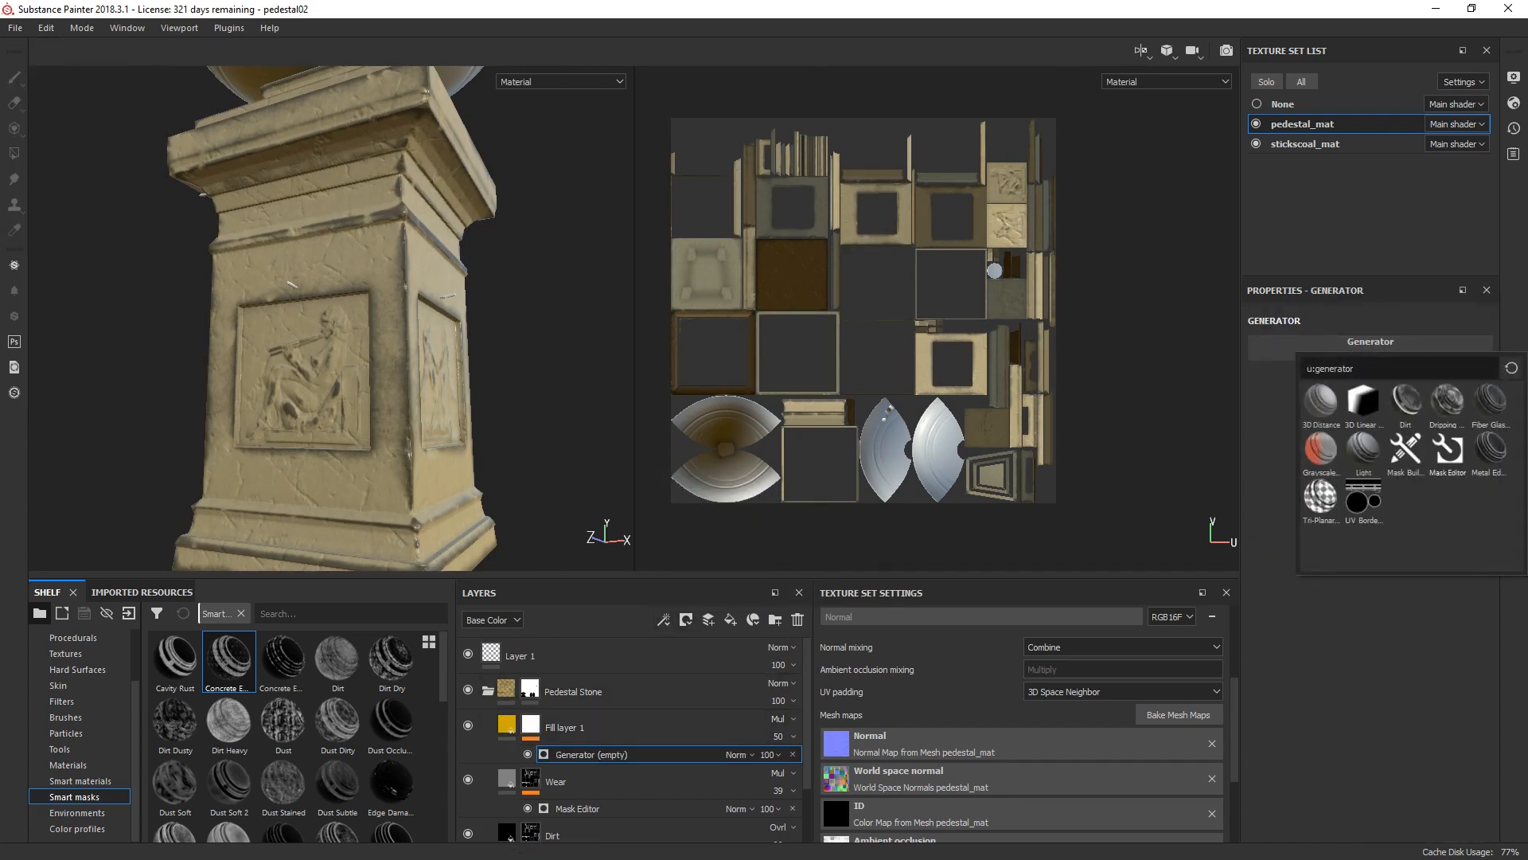
left_click(1447, 453)
Step: Rename the yellow fill layer to Bleach
double_click(565, 728)
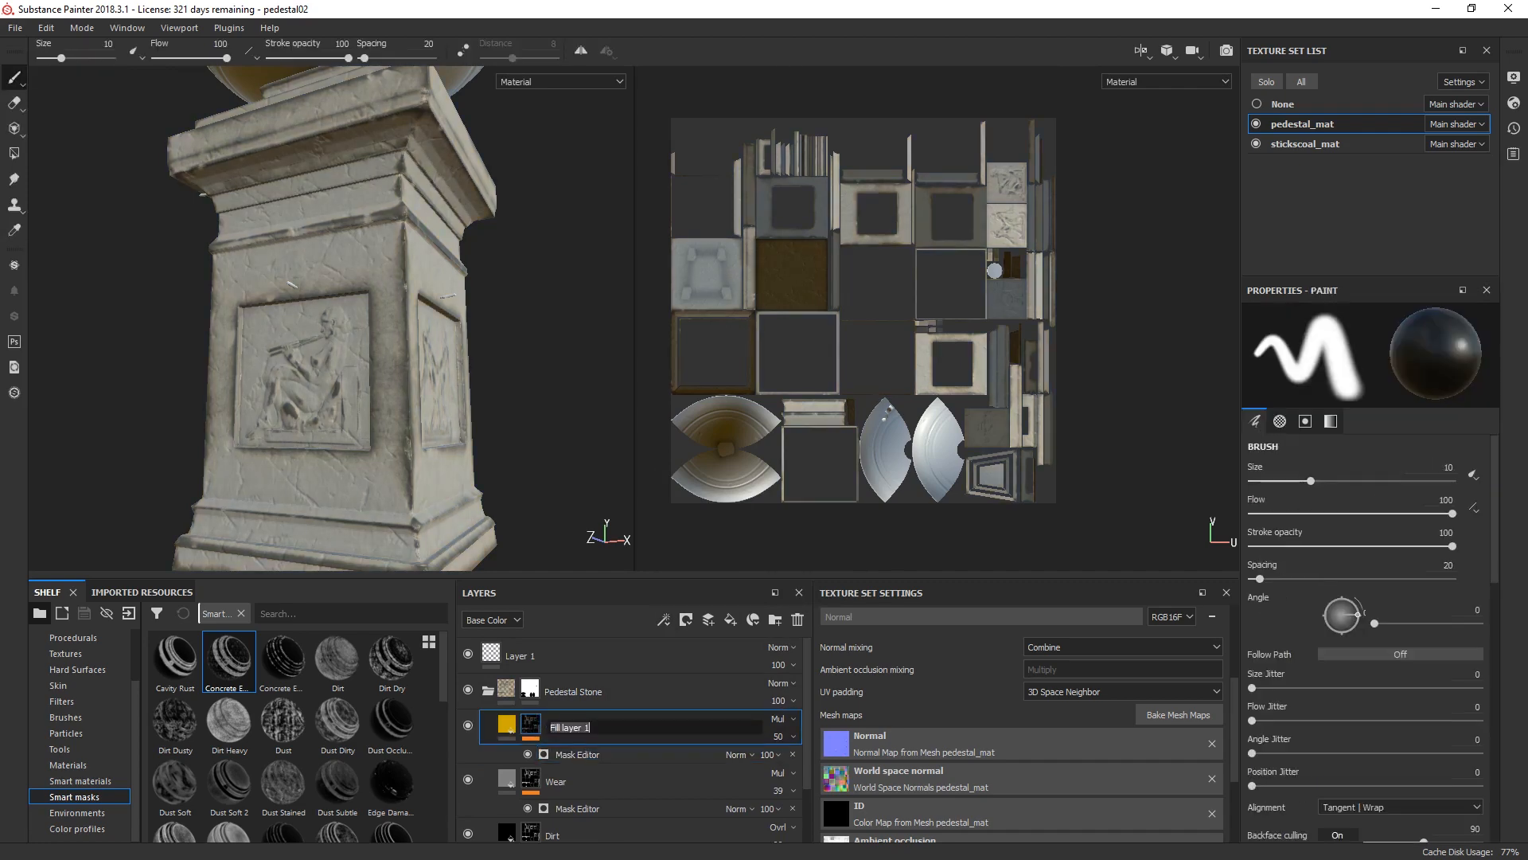
type("Bleach")
key("Return")
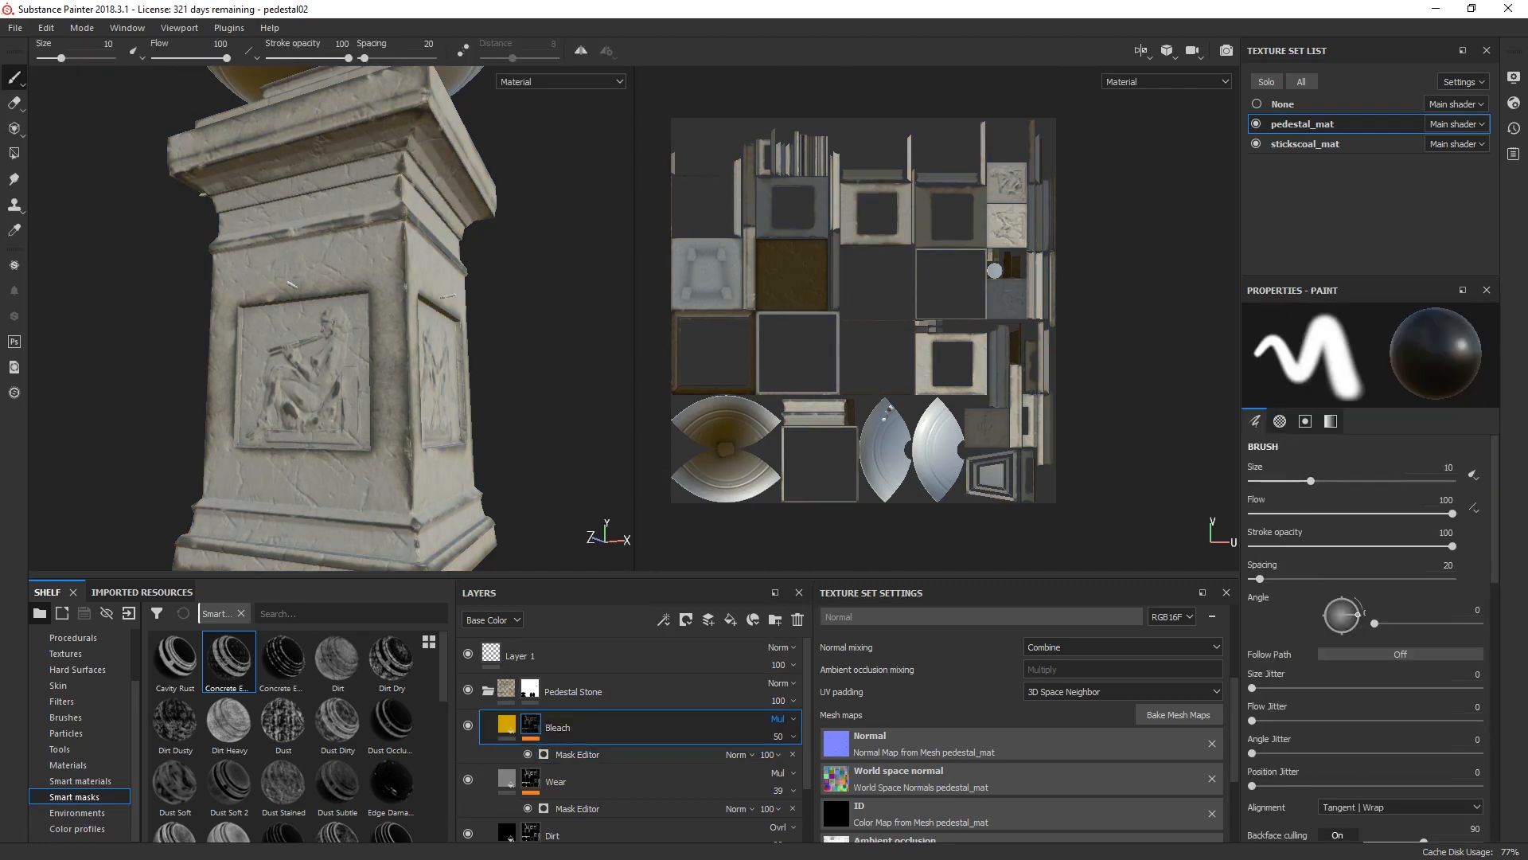
Step: Assign Grunge Concrete Dirty to the Texture image input of the Bleach layer's Mask Editor generator
left_click(577, 755)
scroll(1371, 571, "down", 10)
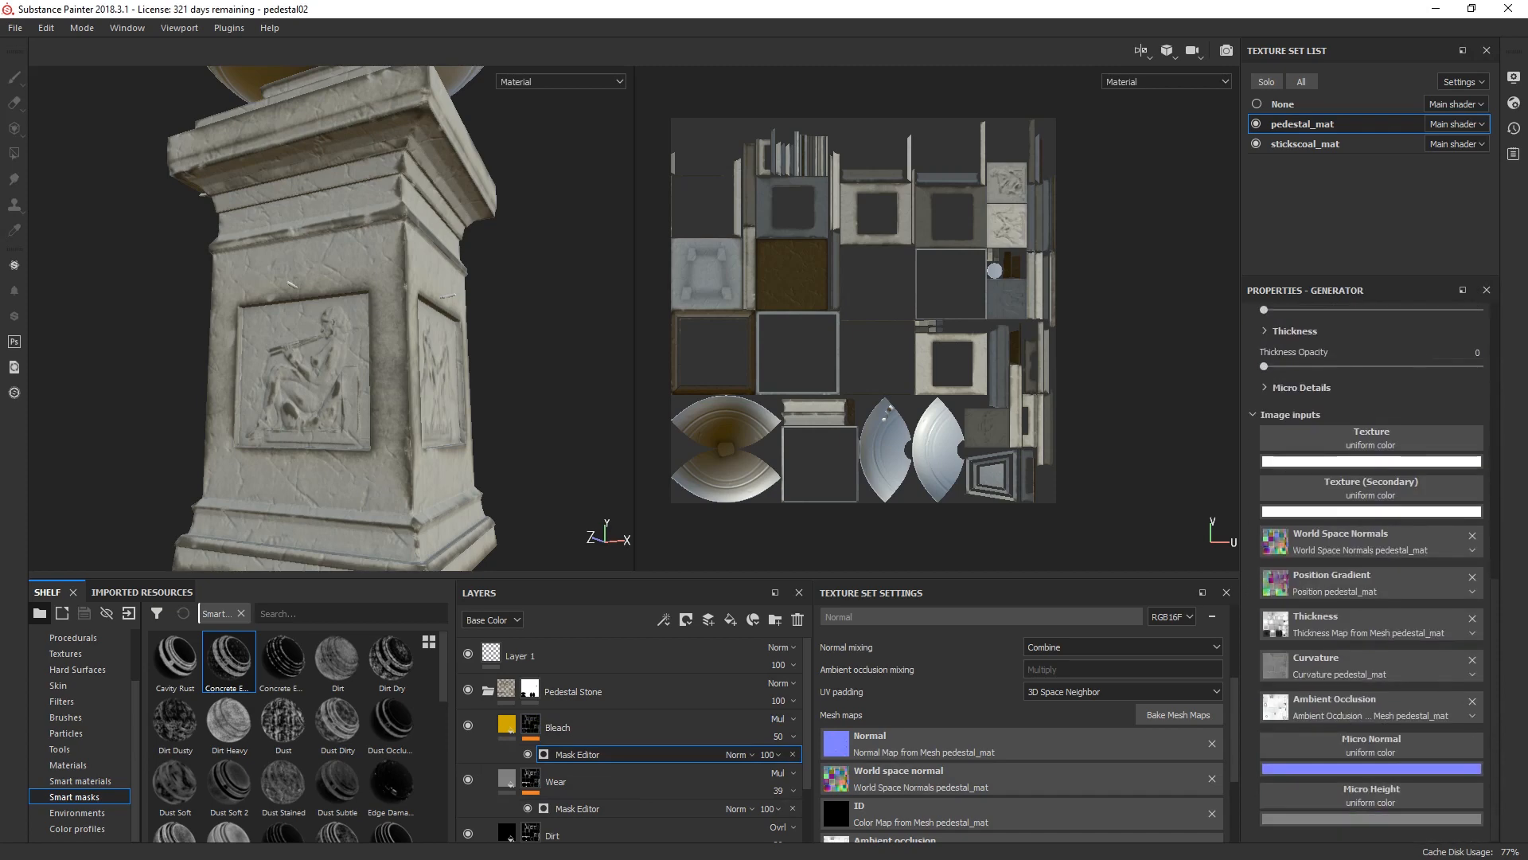
left_click(1371, 486)
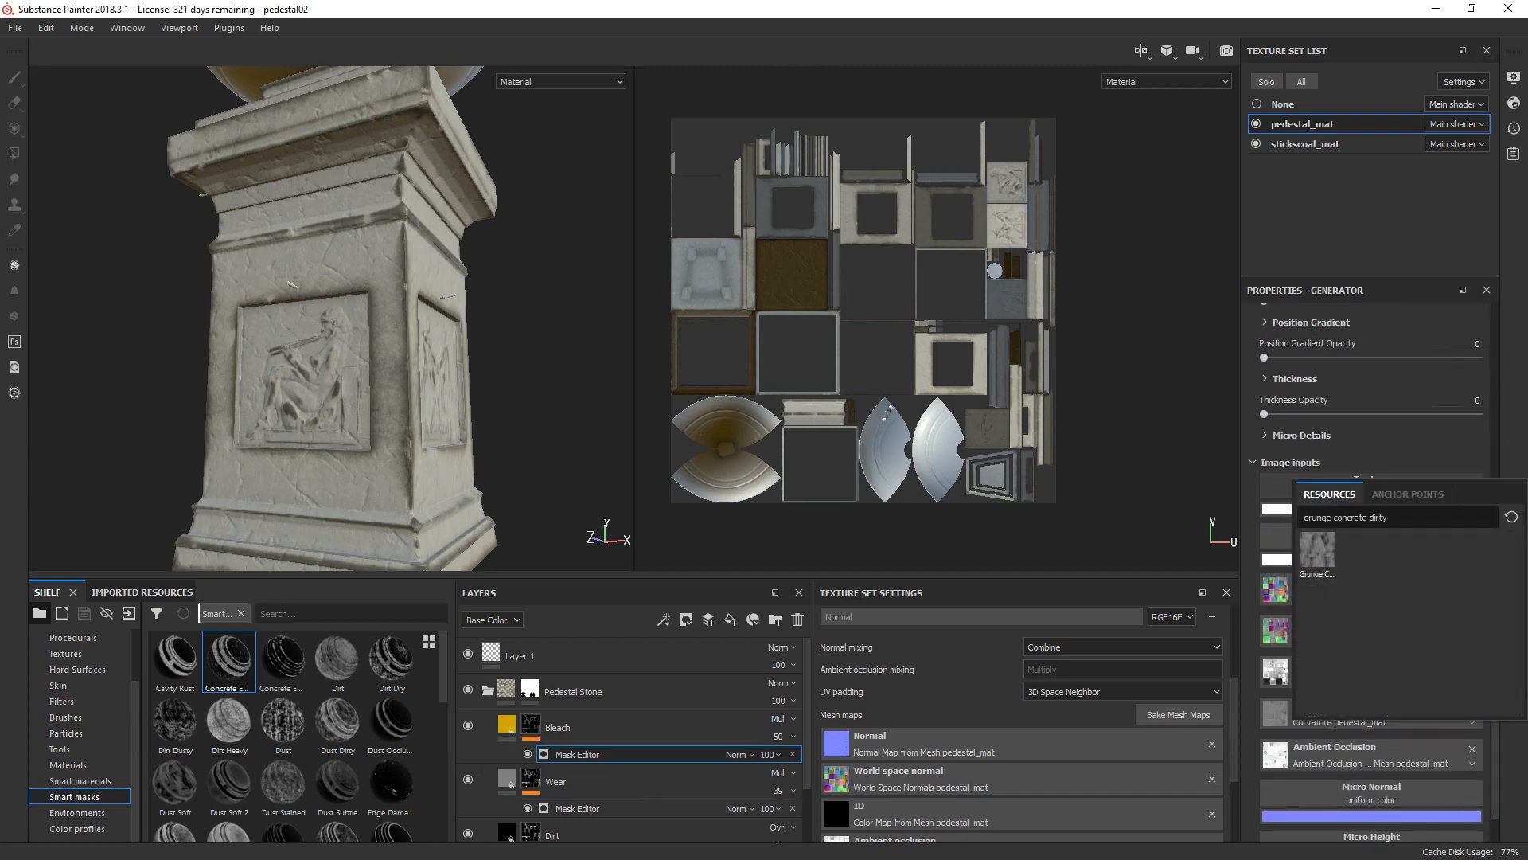
left_click(1317, 550)
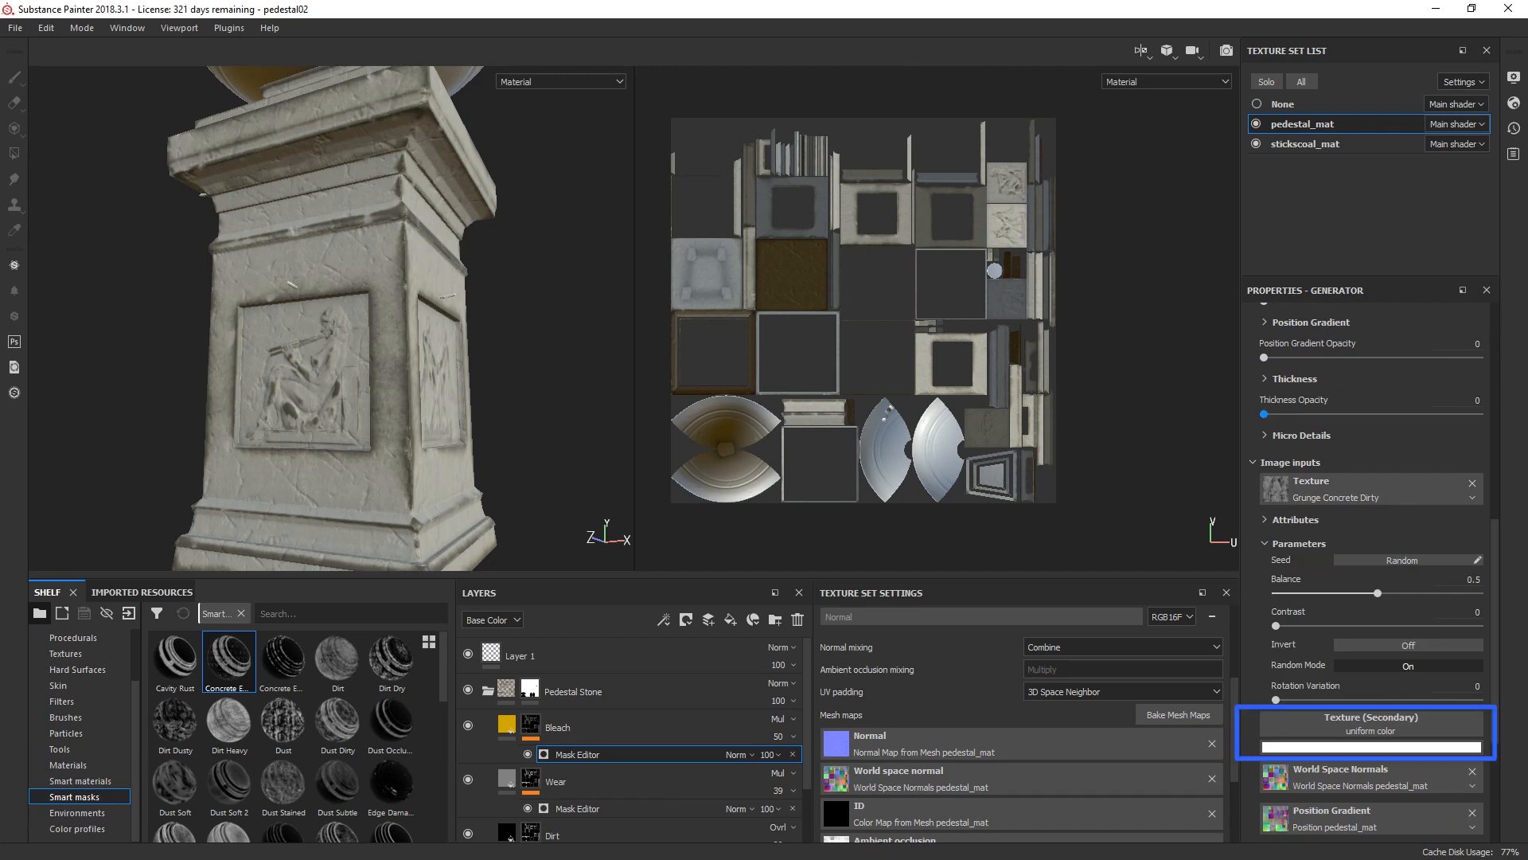
Step: Set the Bleach mask generator's Global Balance to 0.75, Texture Opacity to 1 and Curvature Opacity to 0.8
scroll(1370, 573, "up", 12)
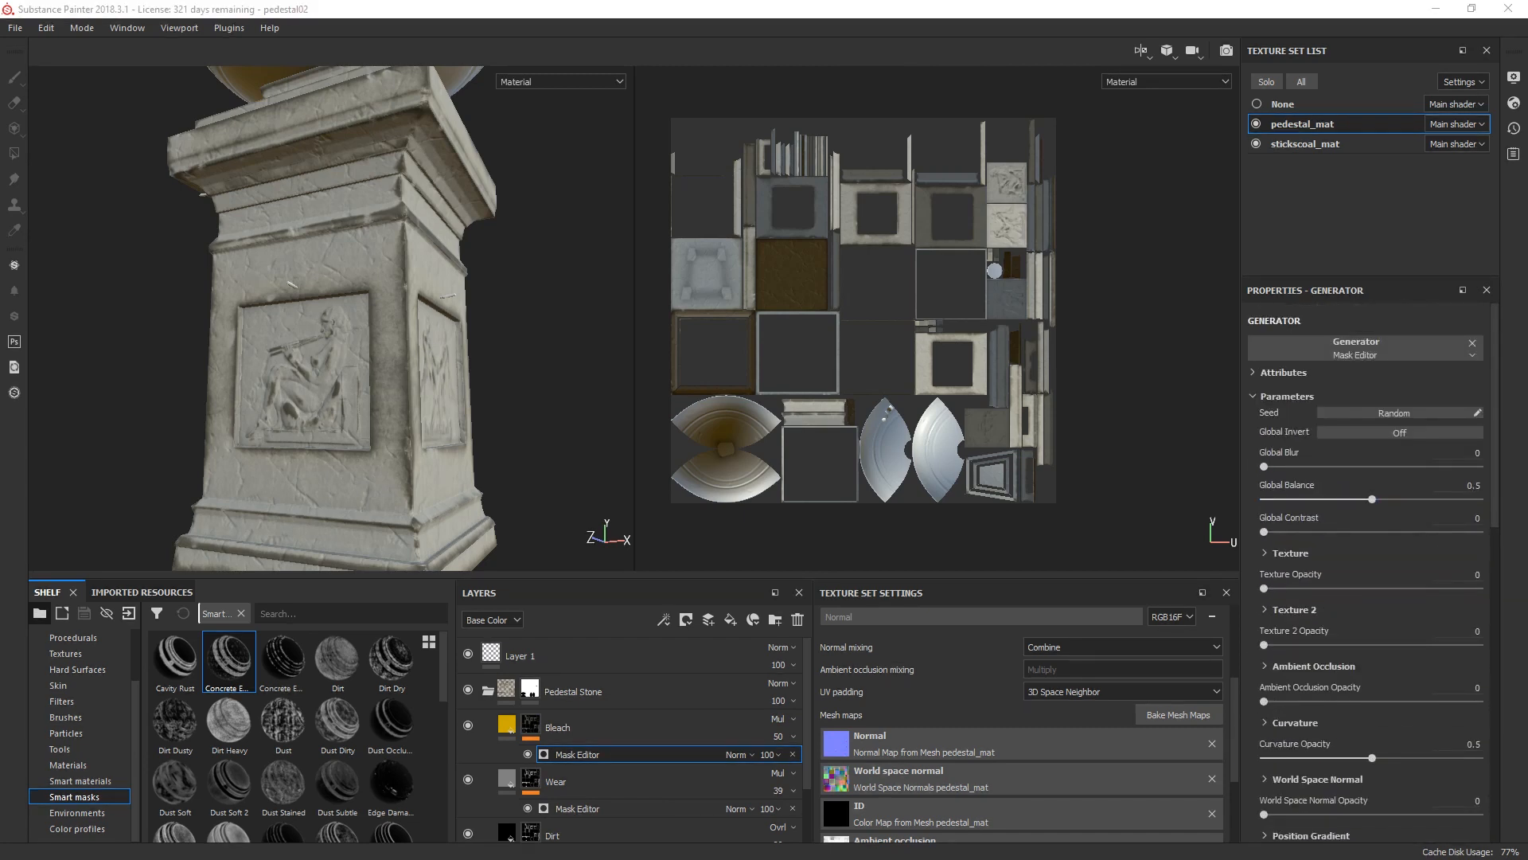
left_click_drag(1372, 499, 1425, 499)
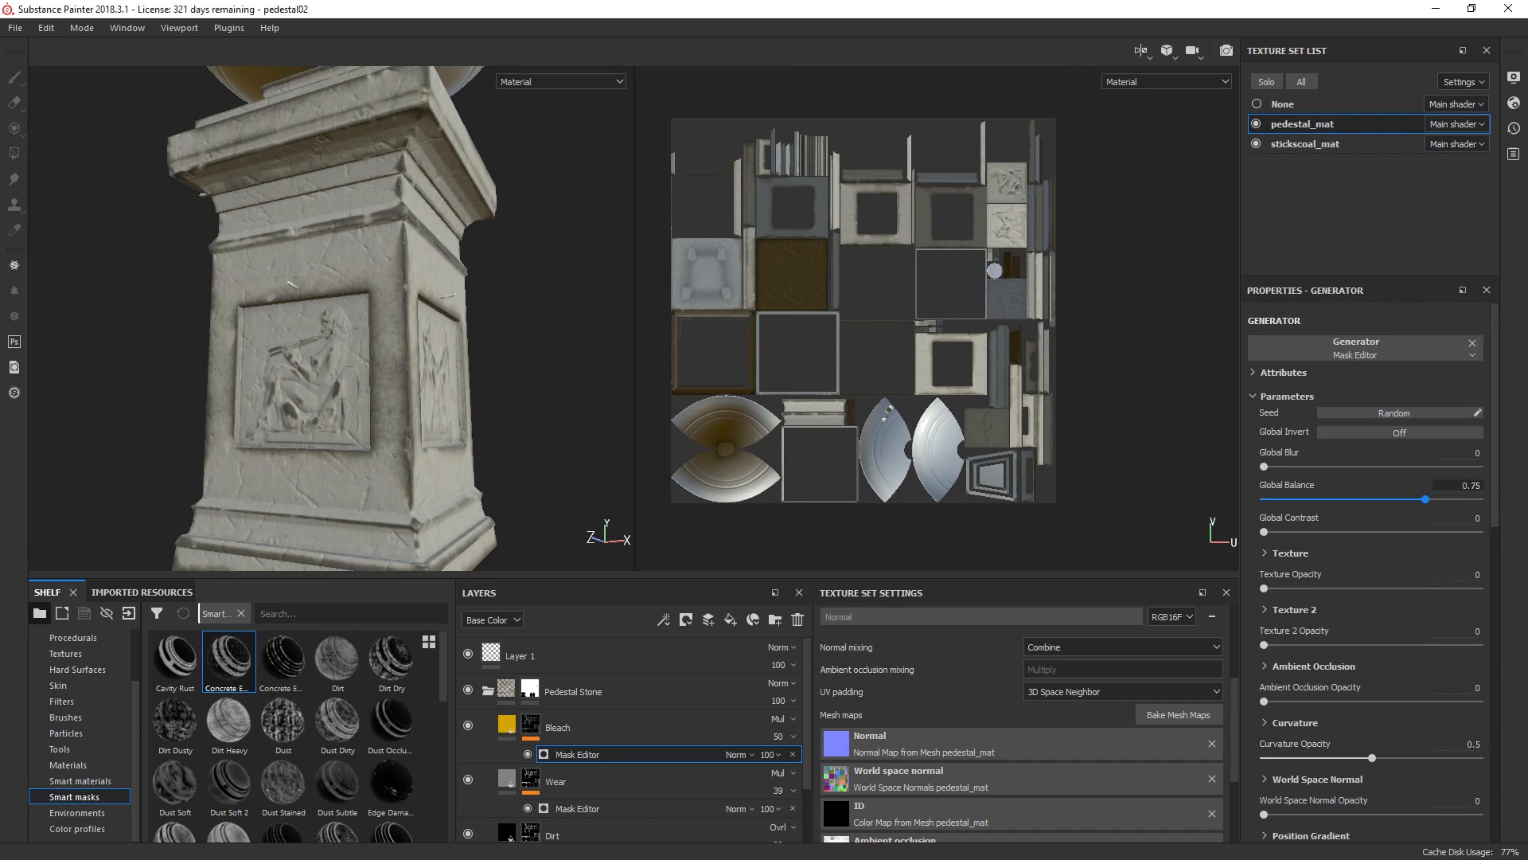
left_click_drag(1264, 588, 1481, 588)
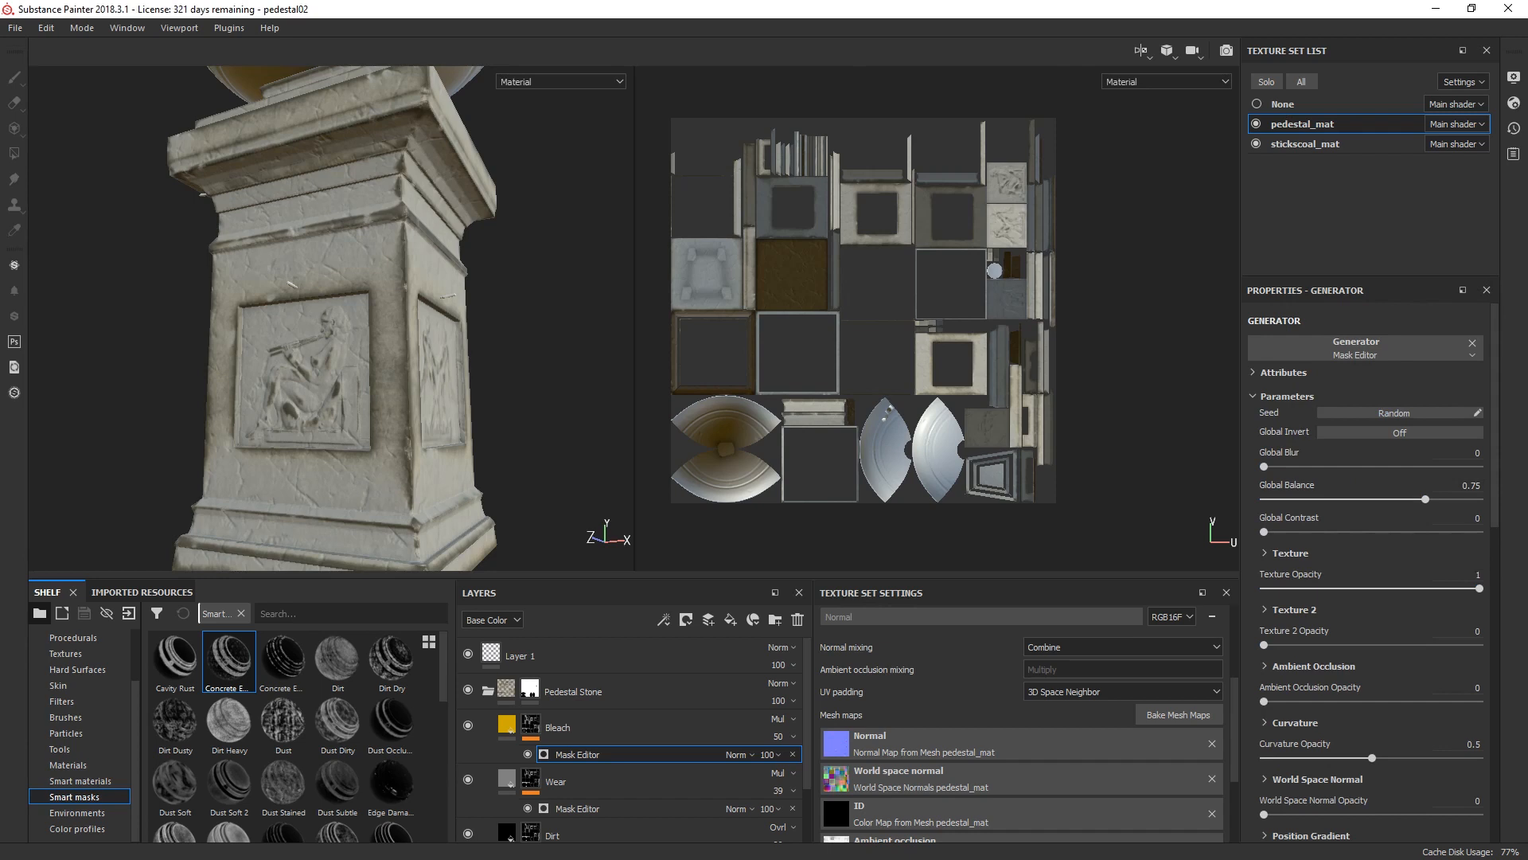
left_click_drag(1372, 757, 1437, 757)
scroll(470, 310, "down", 4)
scroll(469, 311, "up", 1)
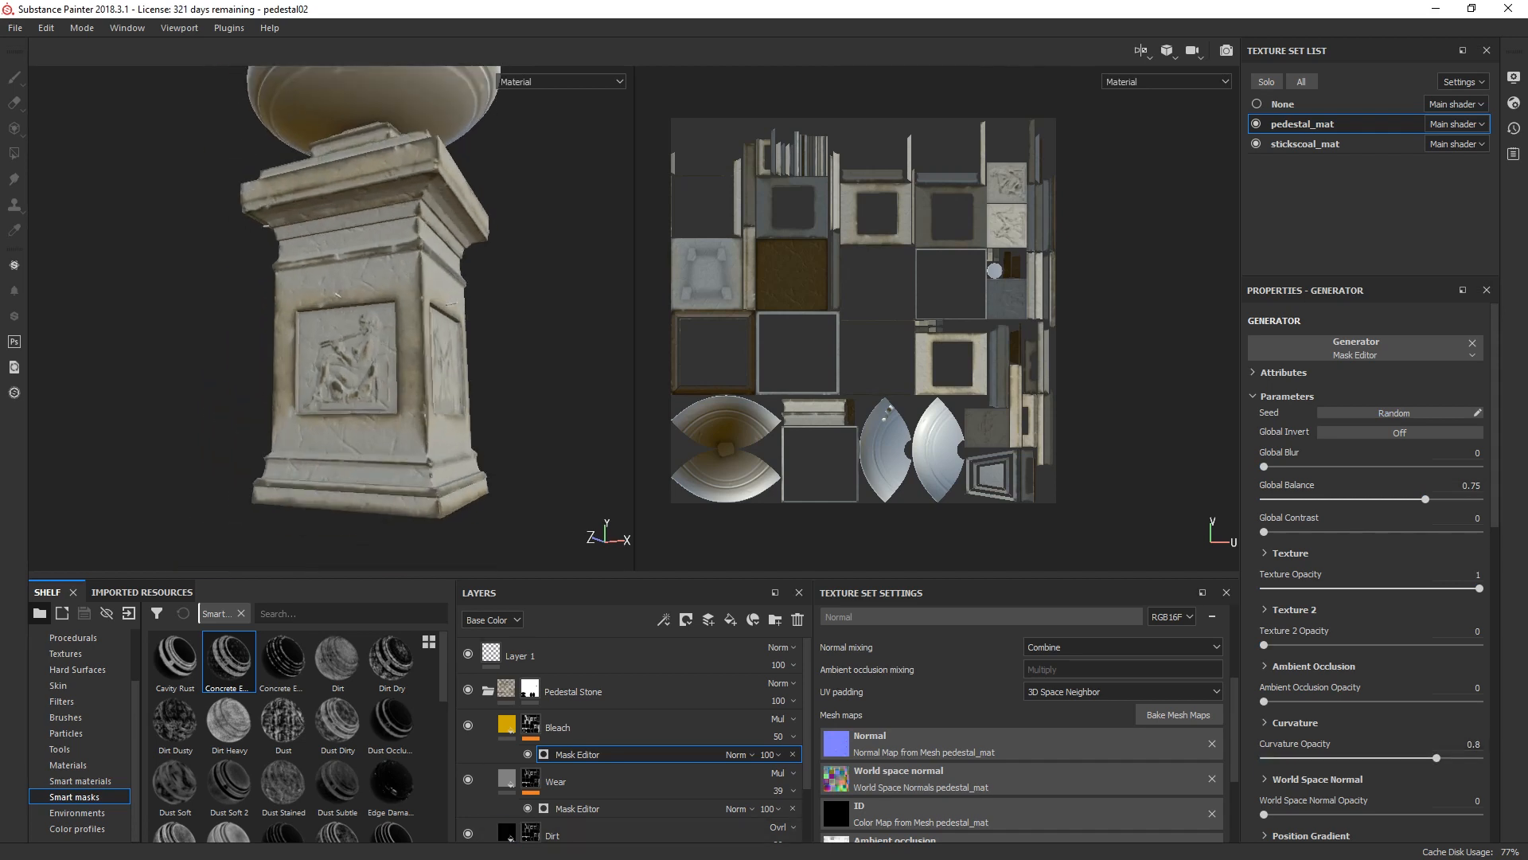
Step: Add a fill layer above Bleach and darken its base color to a medium grey
left_click(563, 727)
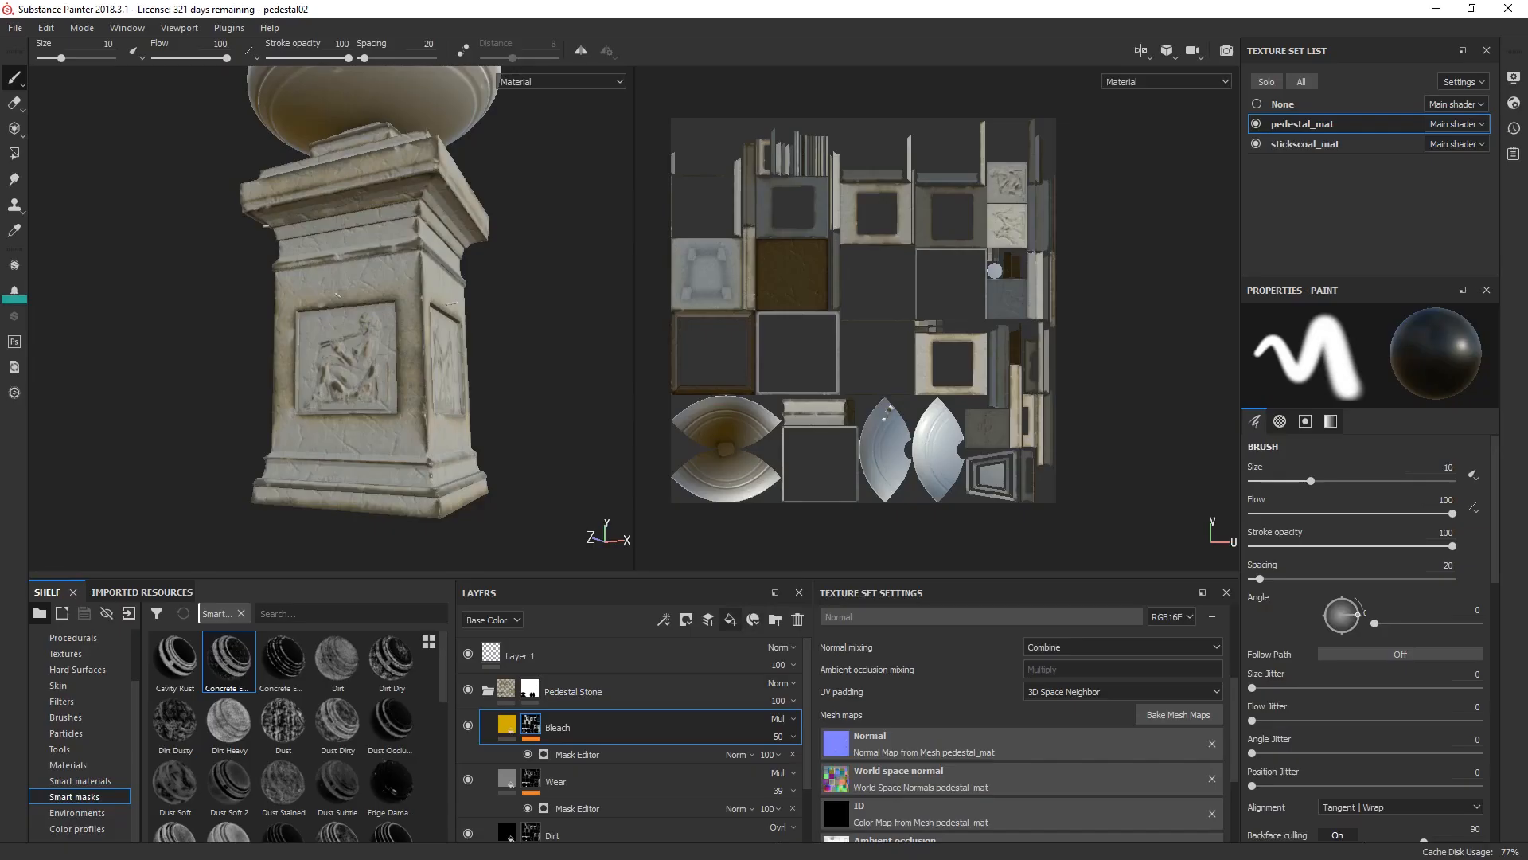
left_click(730, 620)
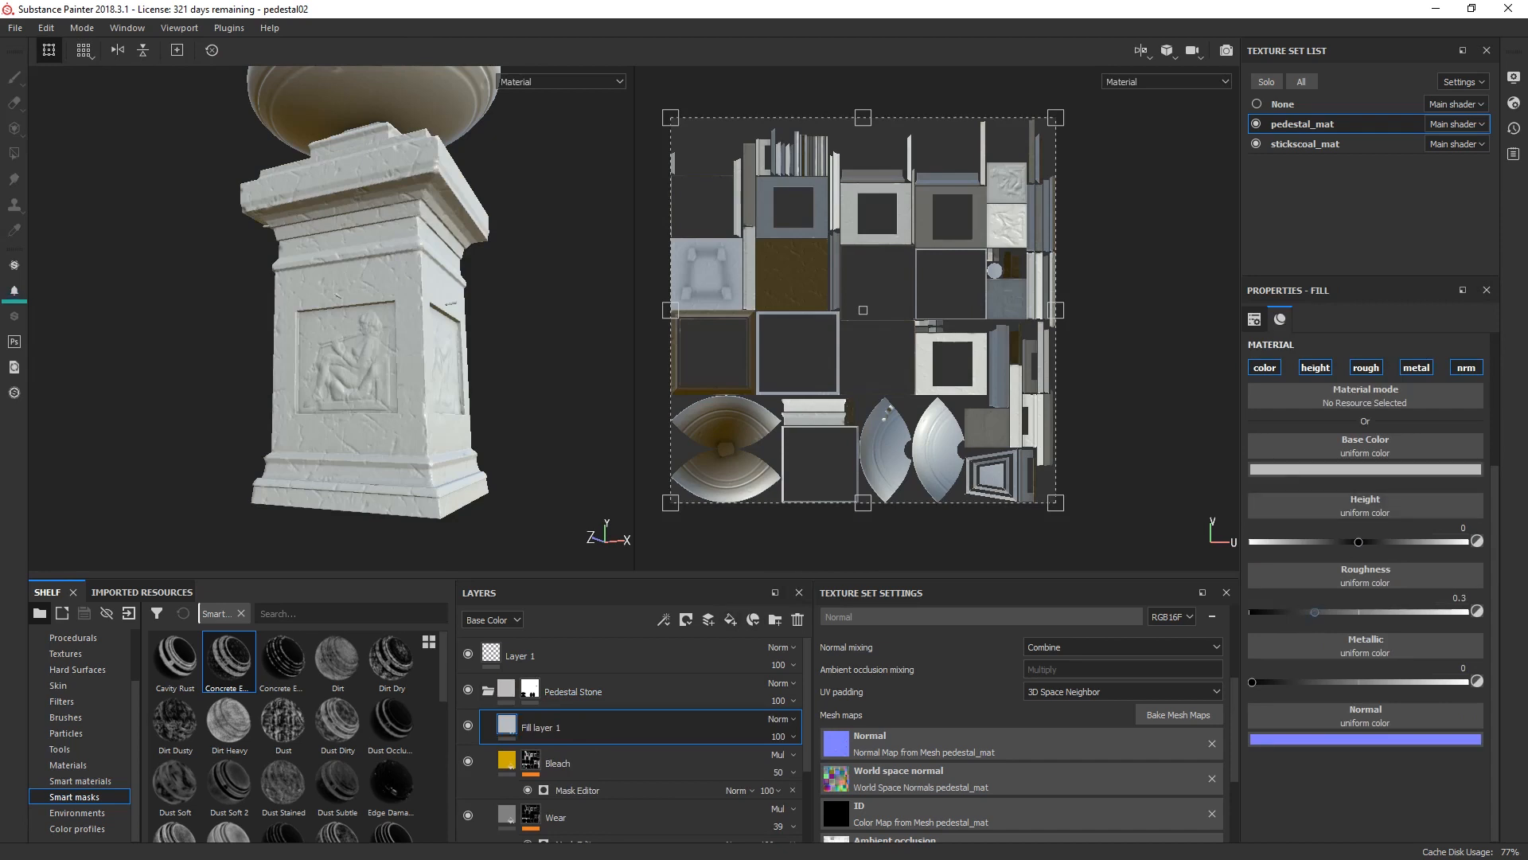
left_click(1312, 469)
left_click_drag(1506, 538, 1506, 554)
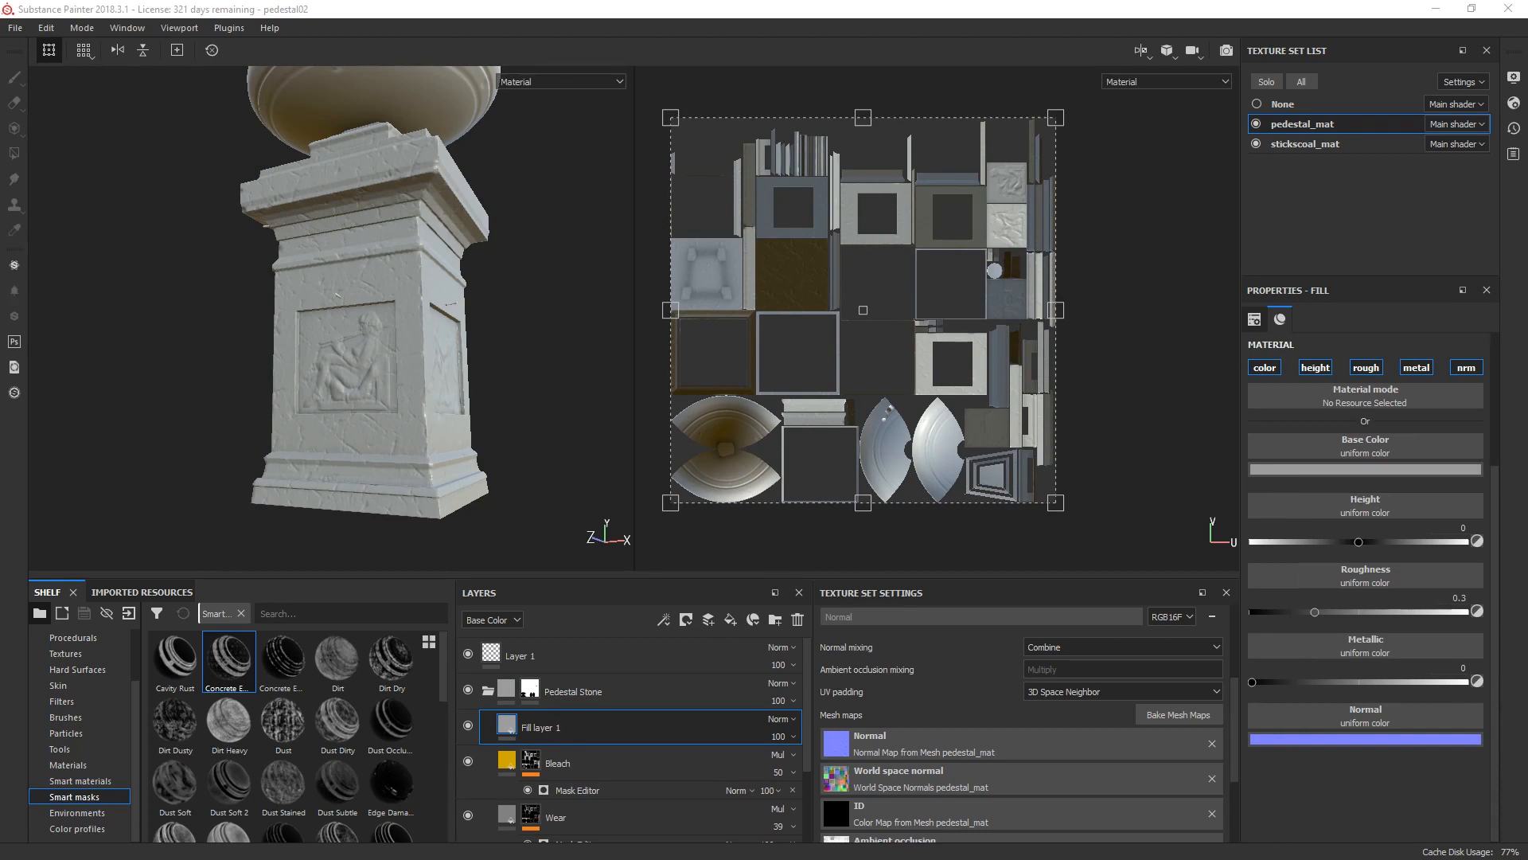
Step: Disable the height, rough, metal and nrm channels on the grey fill layer, leaving only color active
scroll(1365, 541, "up", 3)
left_click(1315, 546)
left_click(1366, 546)
left_click(1416, 545)
left_click(1467, 546)
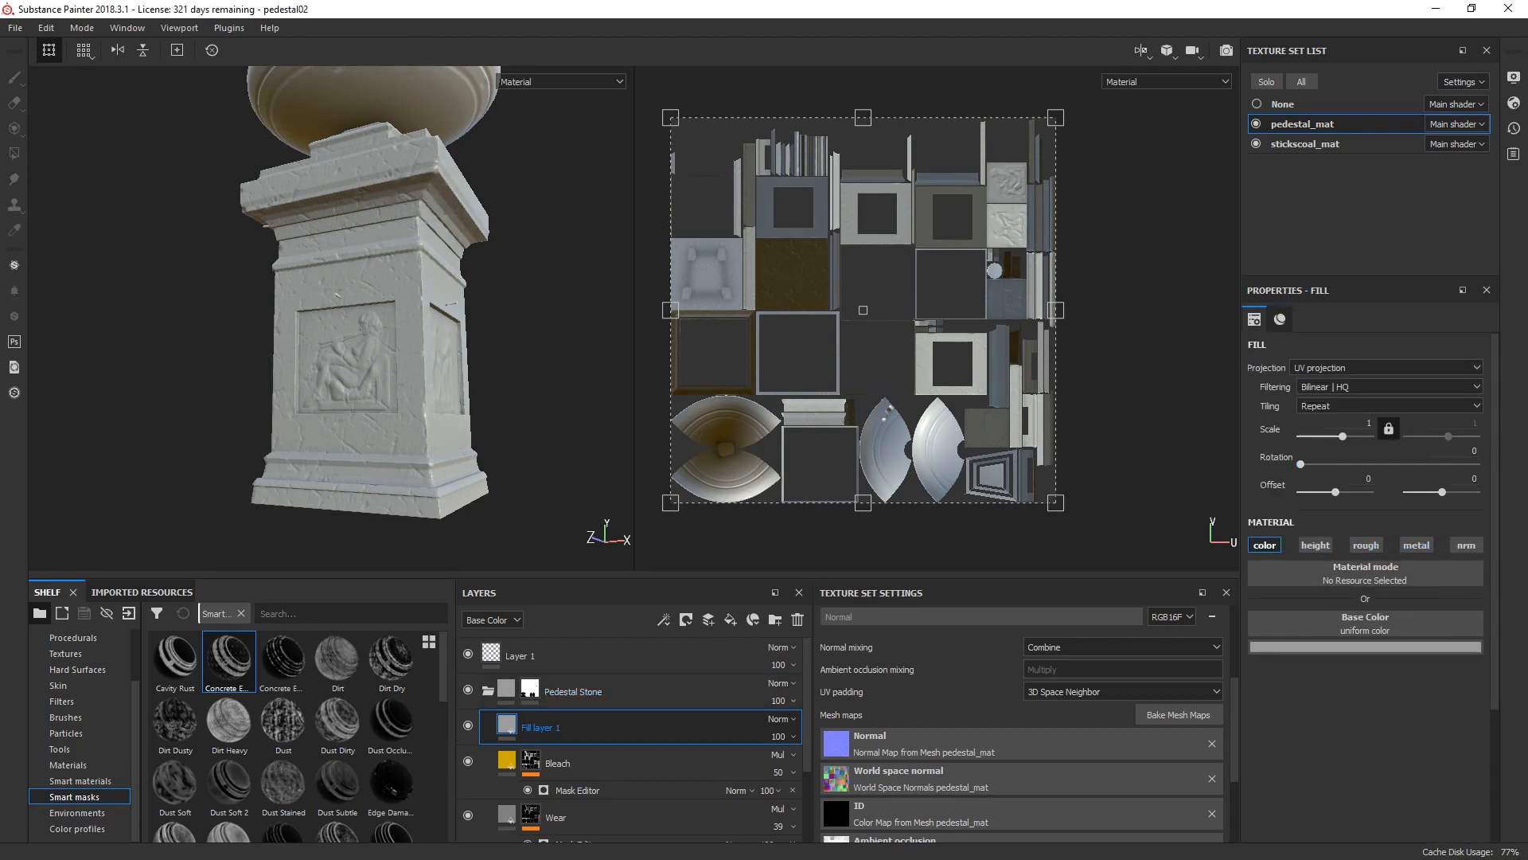
Step: Rename the grey fill layer to Edges and set its blending mode to Overlay
double_click(541, 728)
type("Edges")
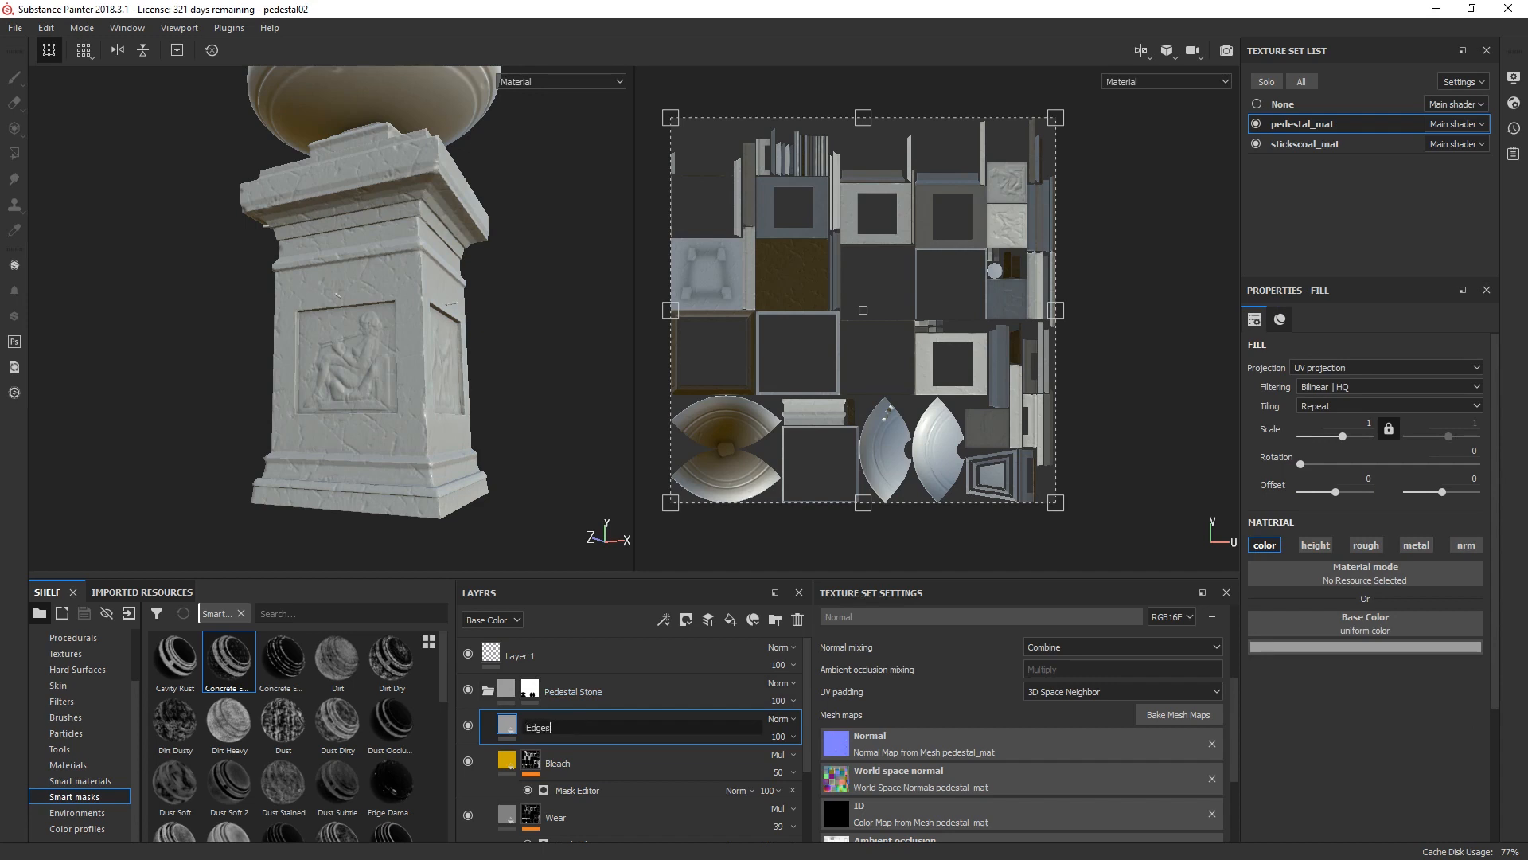
key("Return")
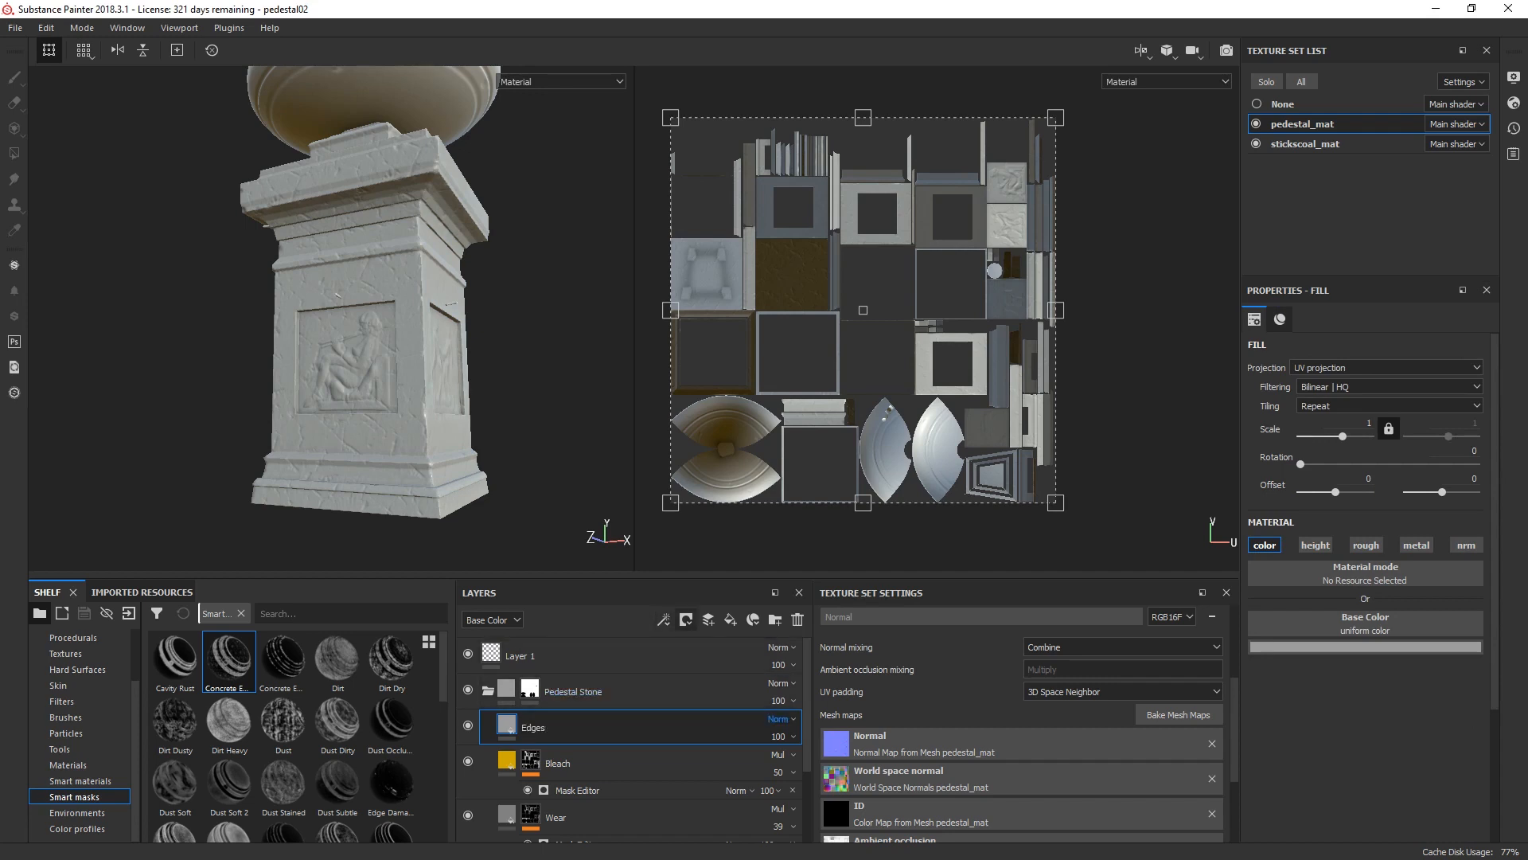
left_click(780, 719)
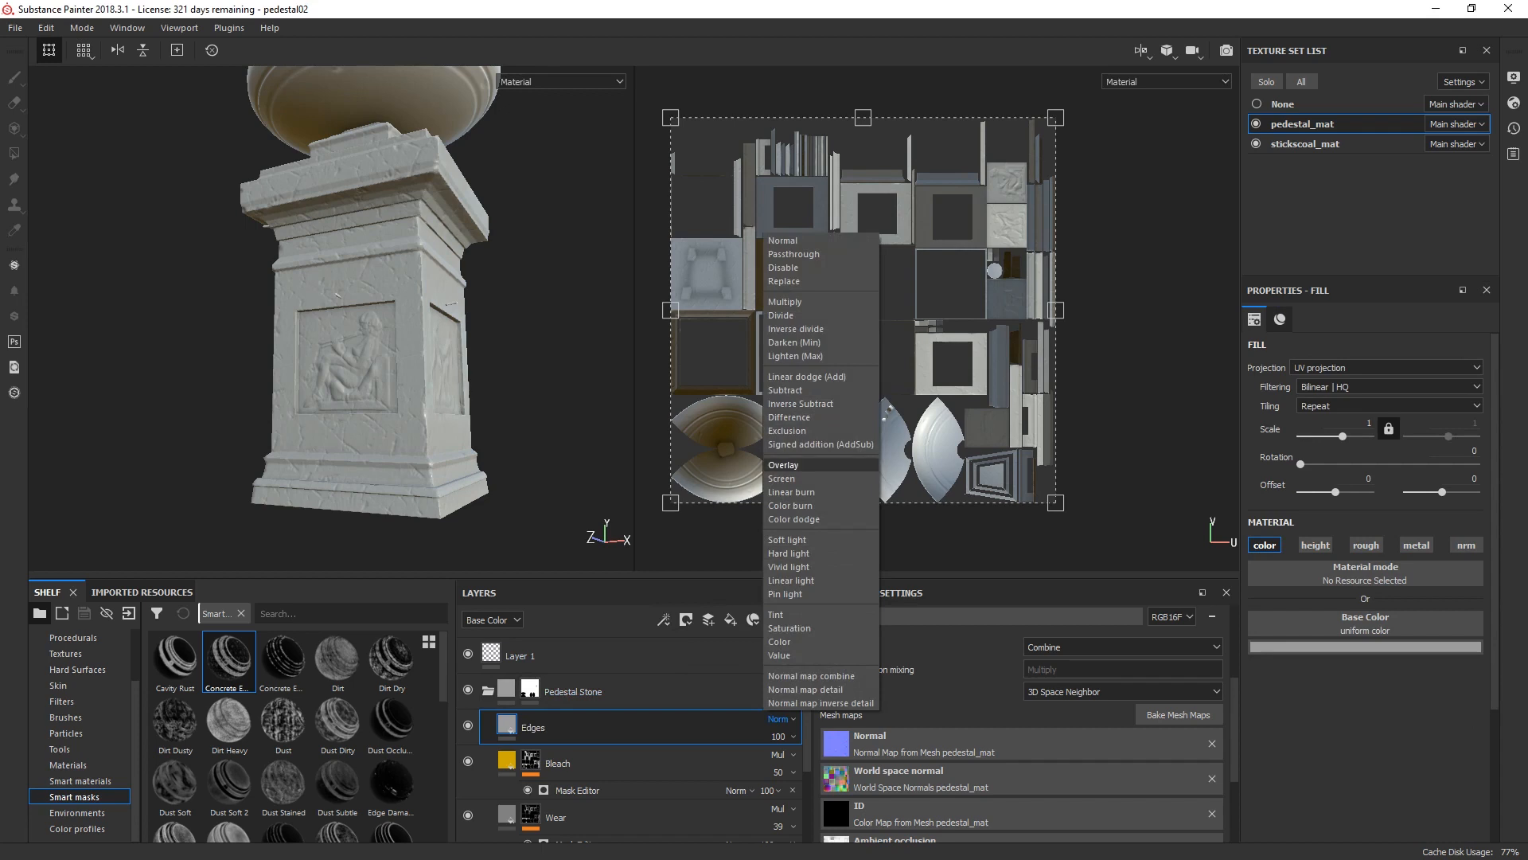
left_click(783, 465)
Step: Add a white mask to the Edges layer and apply a Mask Builder - Legacy generator to it
left_click(686, 620)
left_click(710, 566)
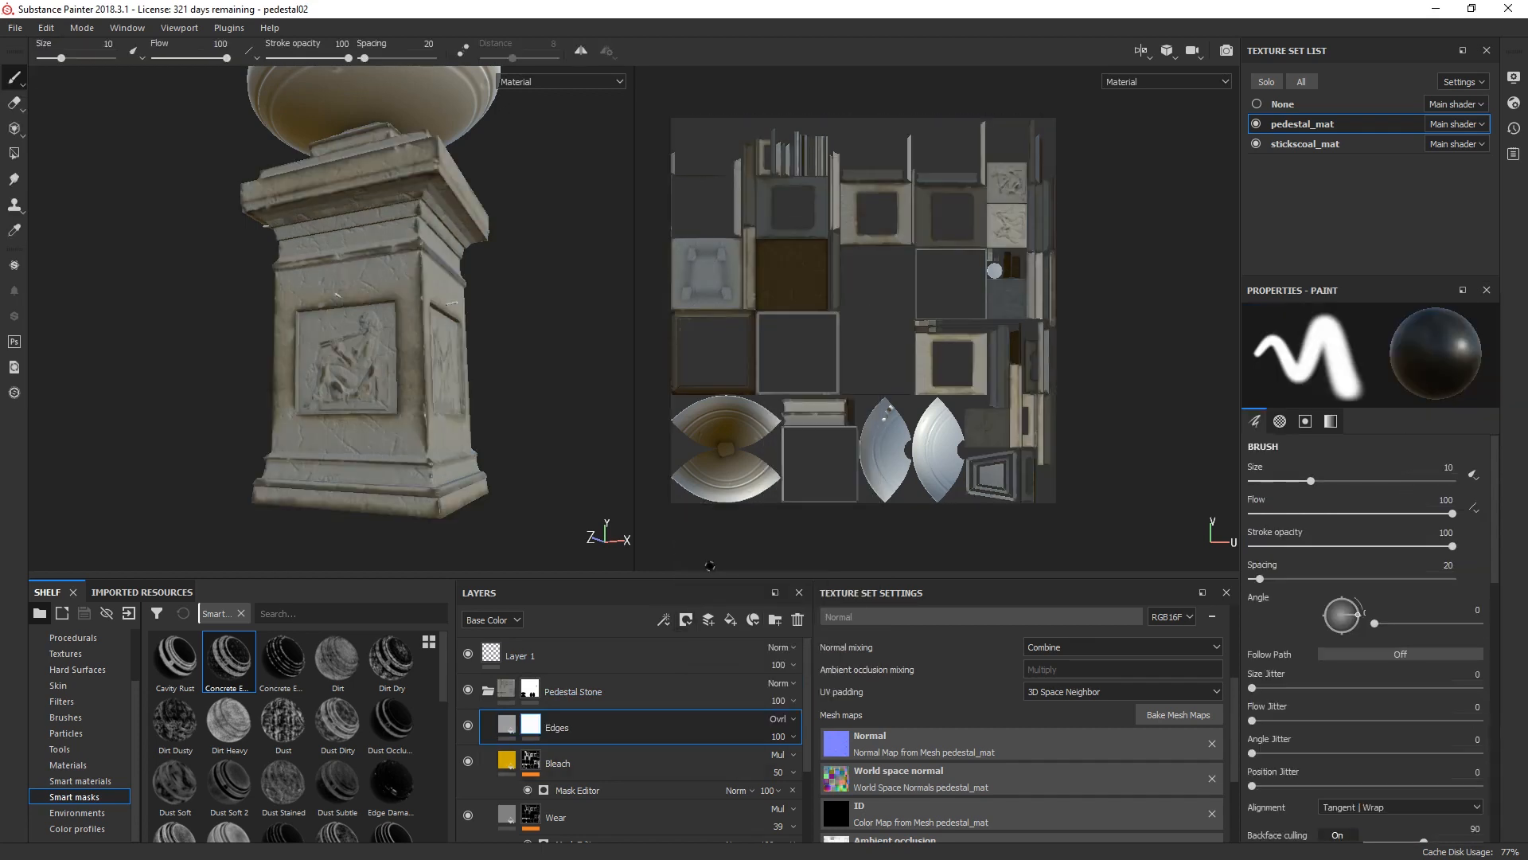
left_click(664, 620)
left_click(692, 483)
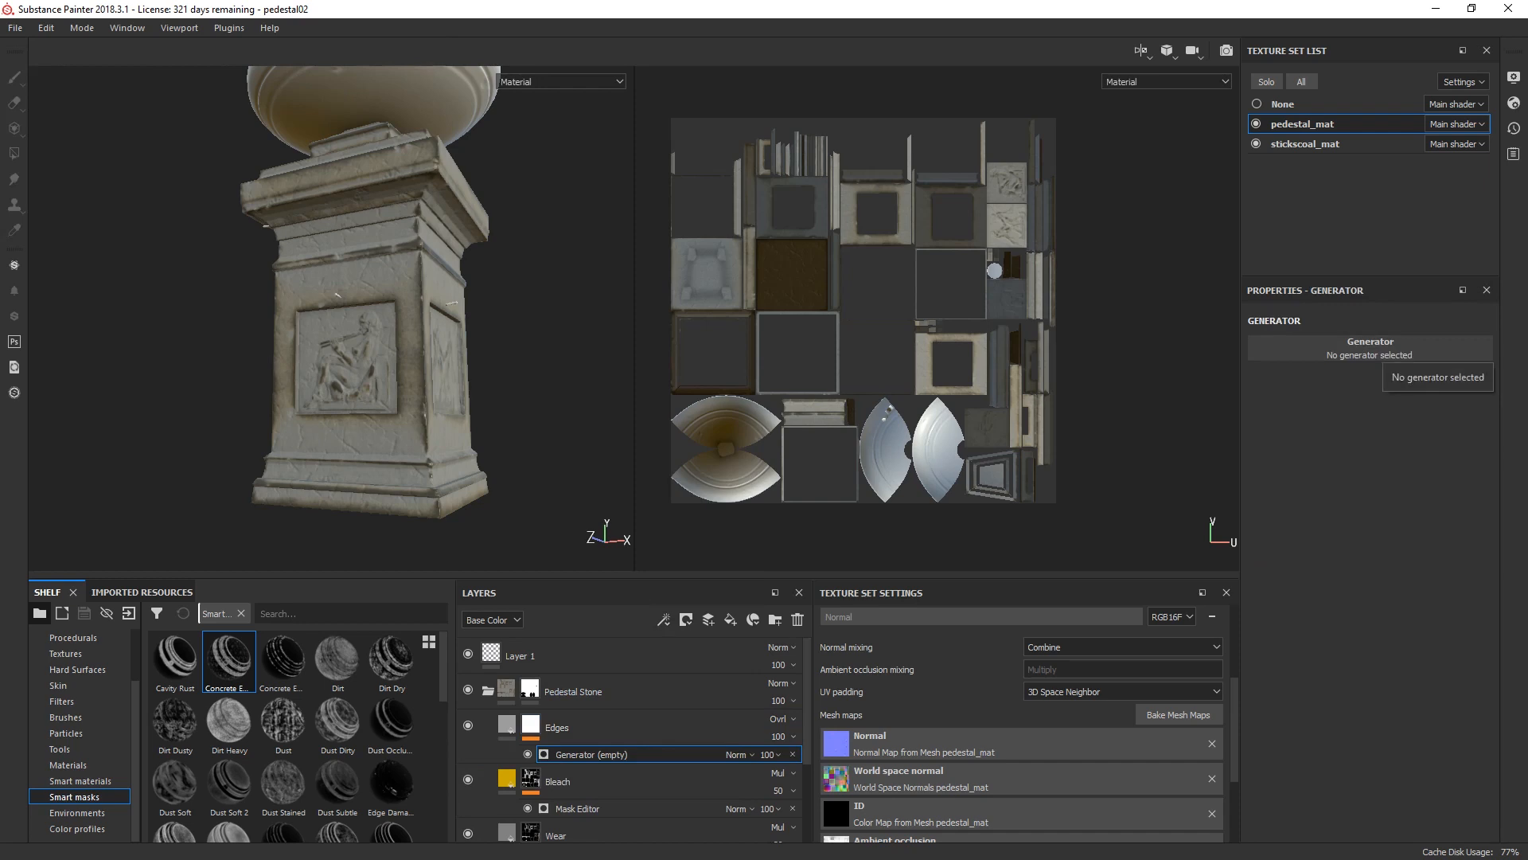
left_click(1385, 347)
left_click(1405, 447)
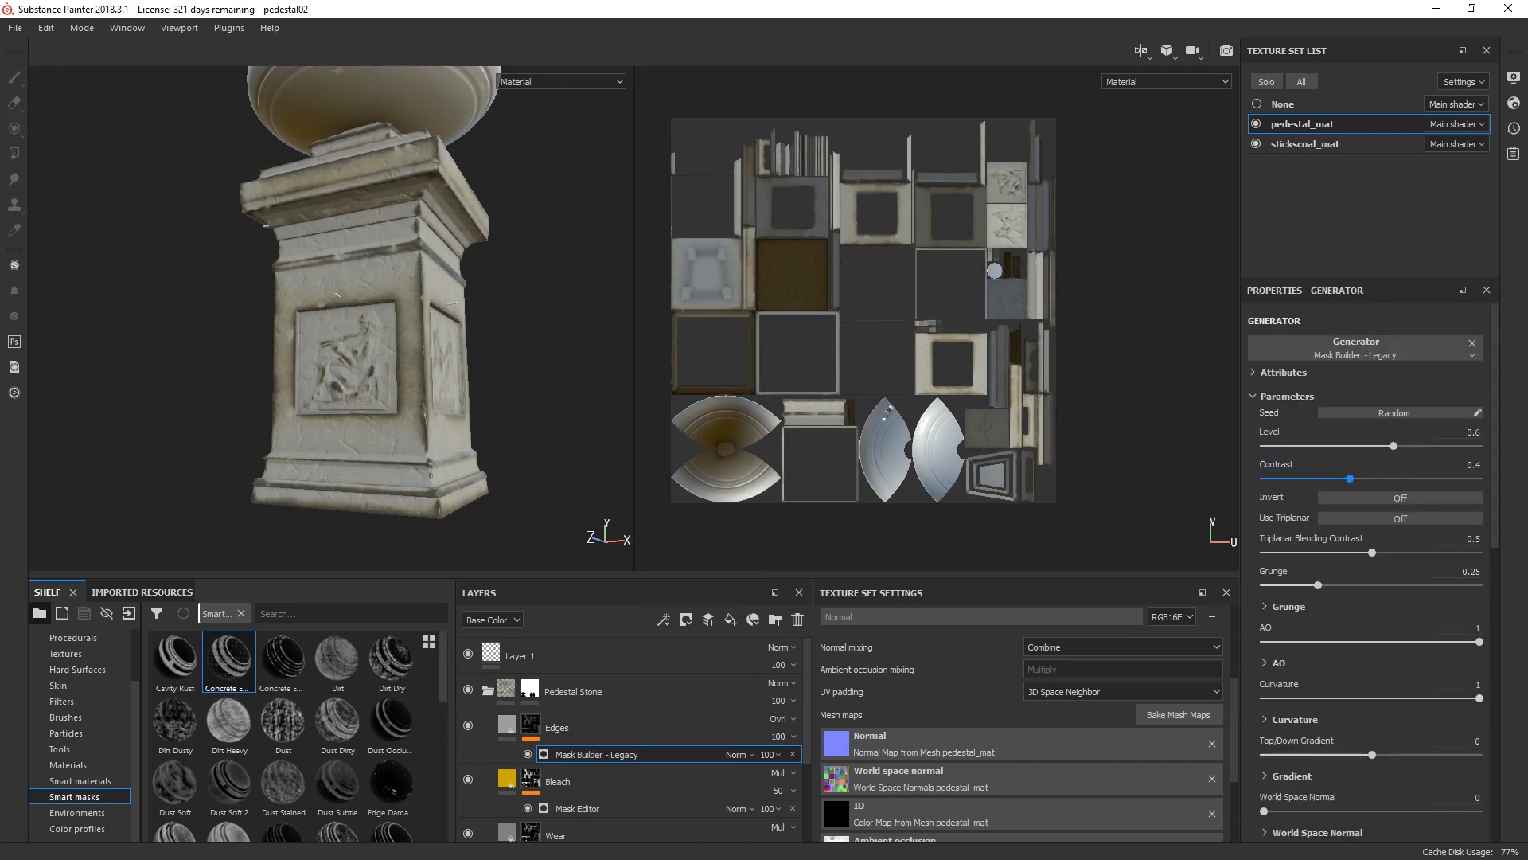
Step: Assign BnW Spots 1 to the Custom grunge 1 input of the Edges mask generator
scroll(1370, 573, "down", 10)
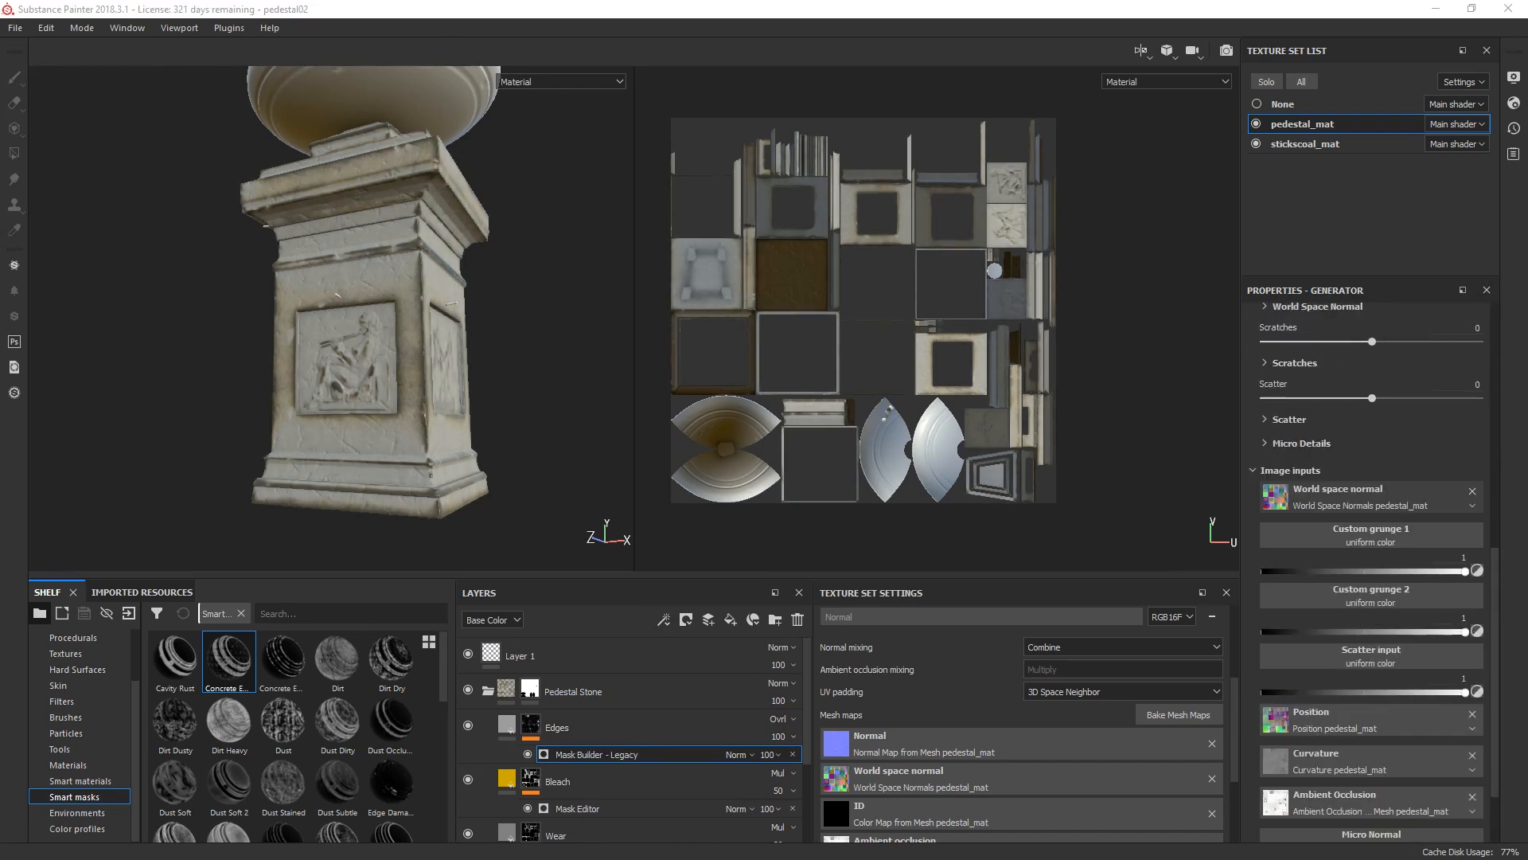
left_click(1370, 535)
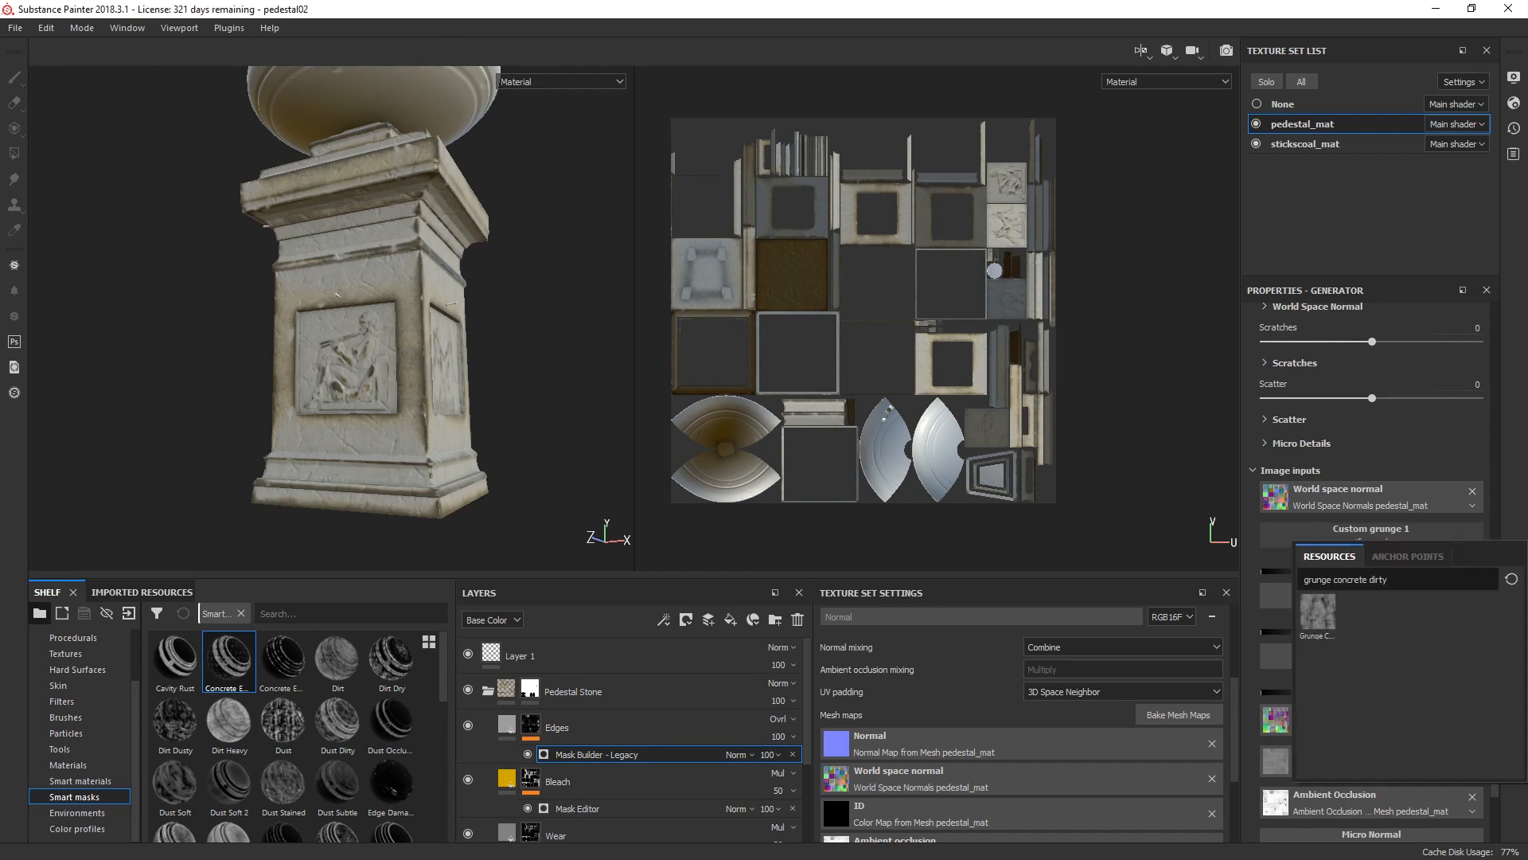
key("ctrl+a")
key("BackSpace")
type("spots 1")
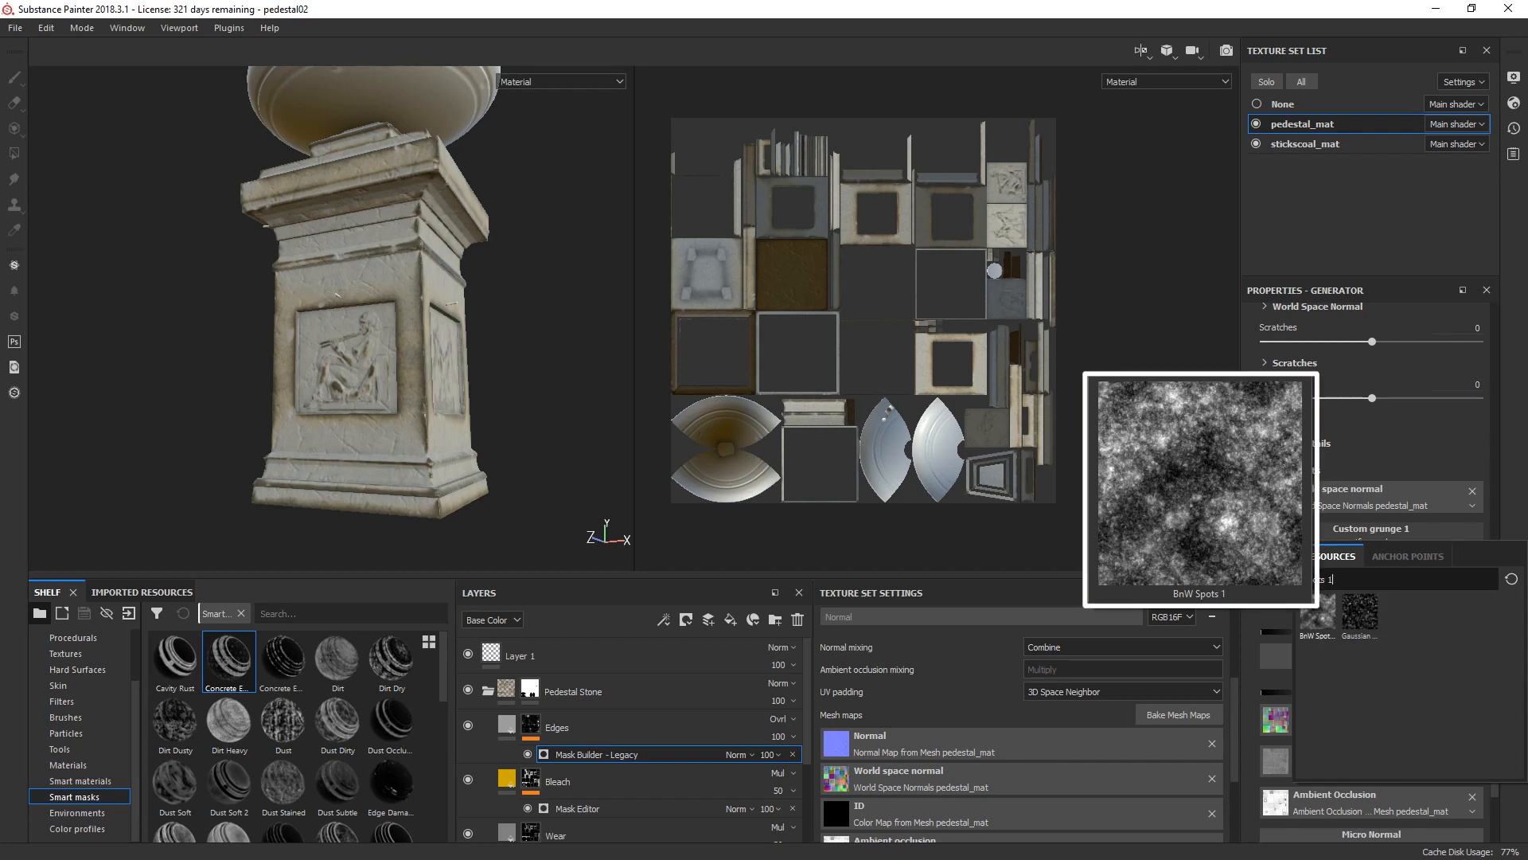
left_click(1318, 612)
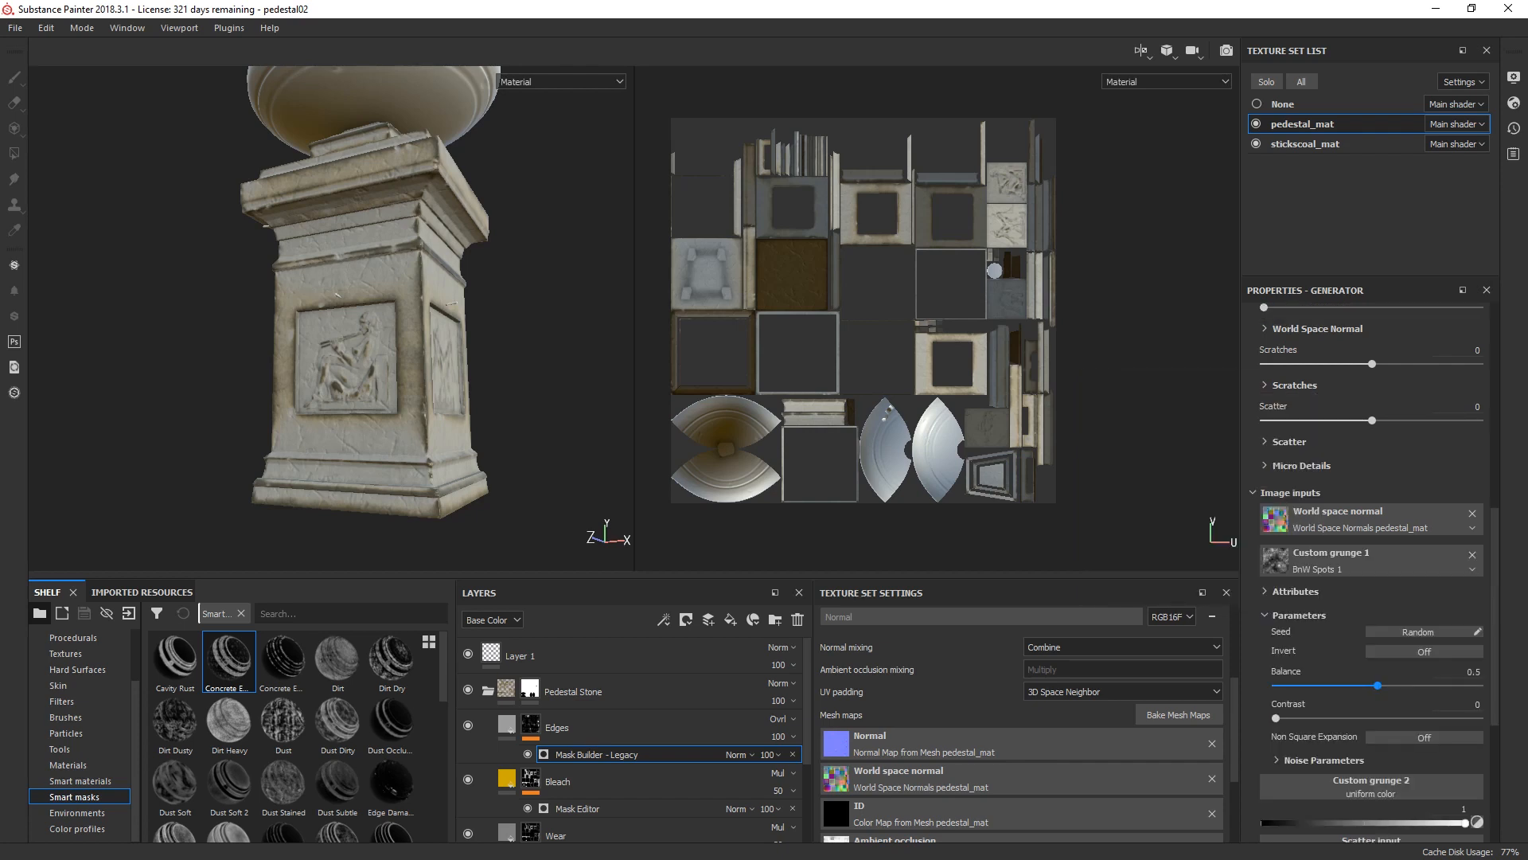
Step: Set the Edges mask generator's Level to 0.24
scroll(1369, 557, "up", 3)
scroll(1370, 574, "up", 3)
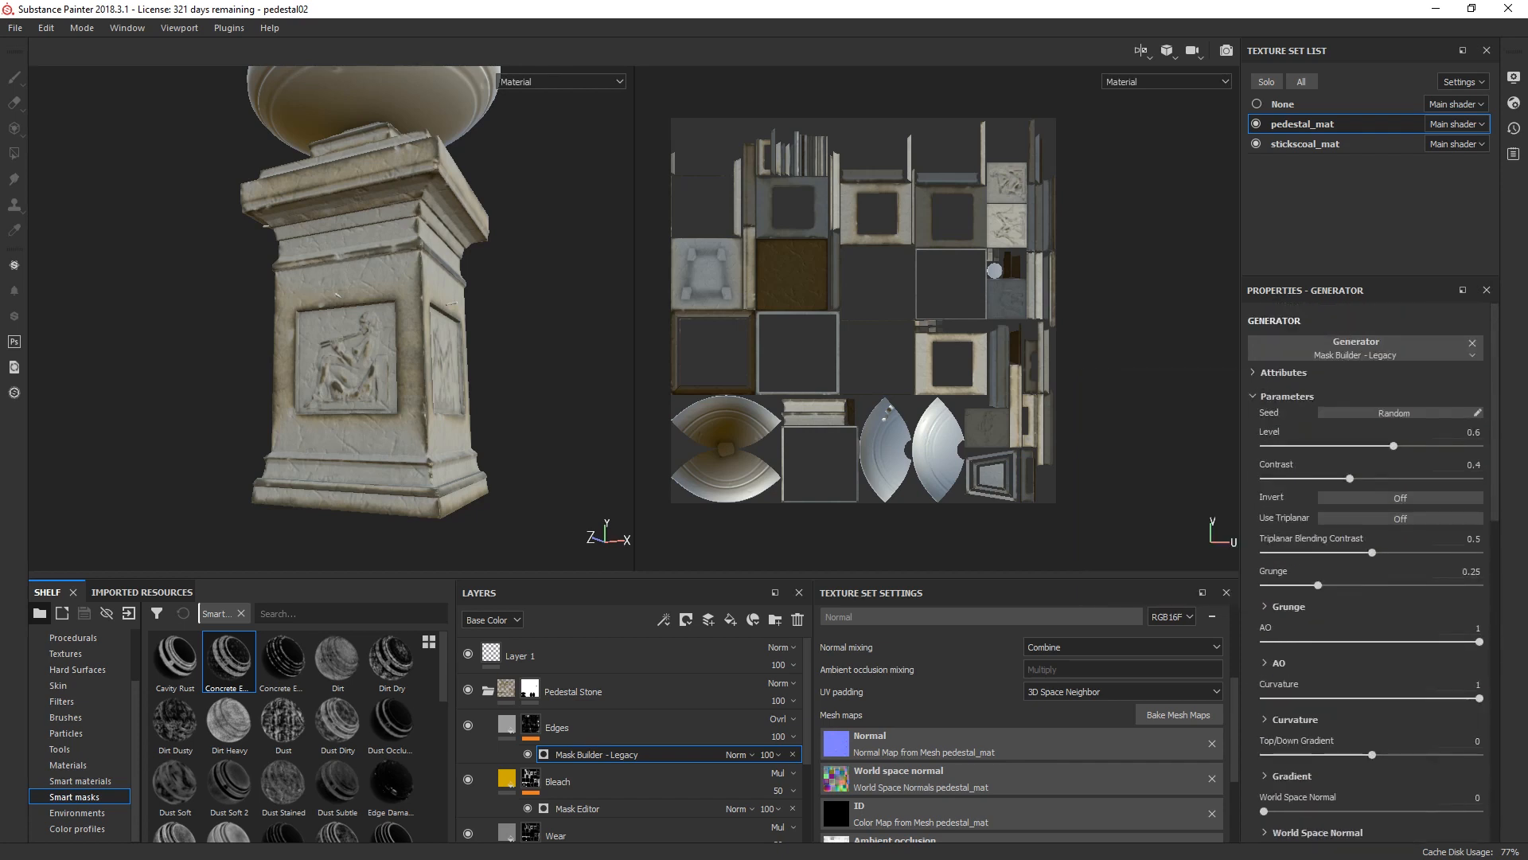
scroll(1369, 637, "down", 1)
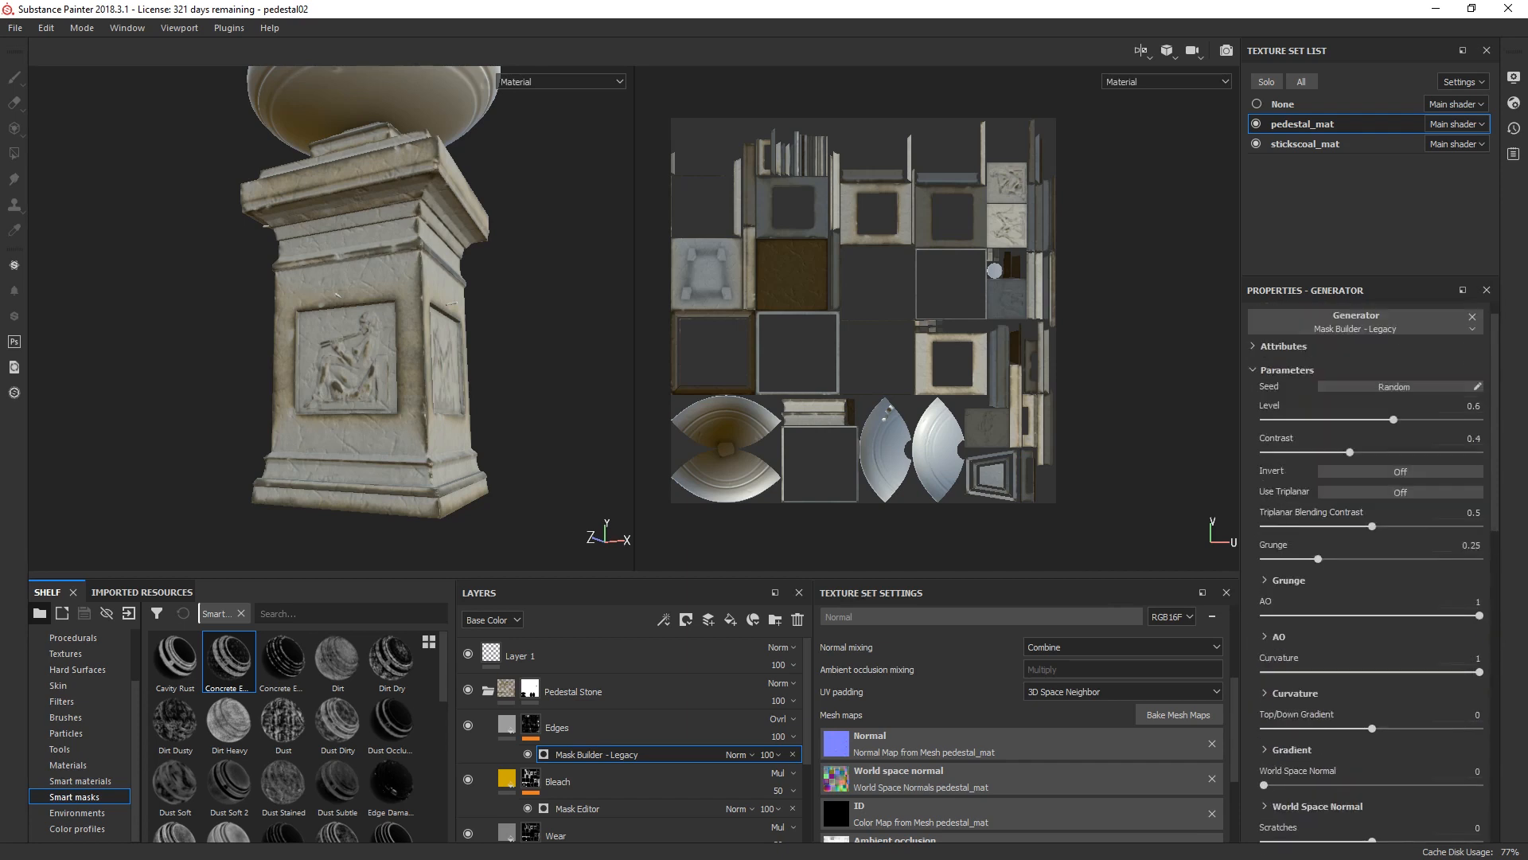
scroll(1369, 637, "up", 1)
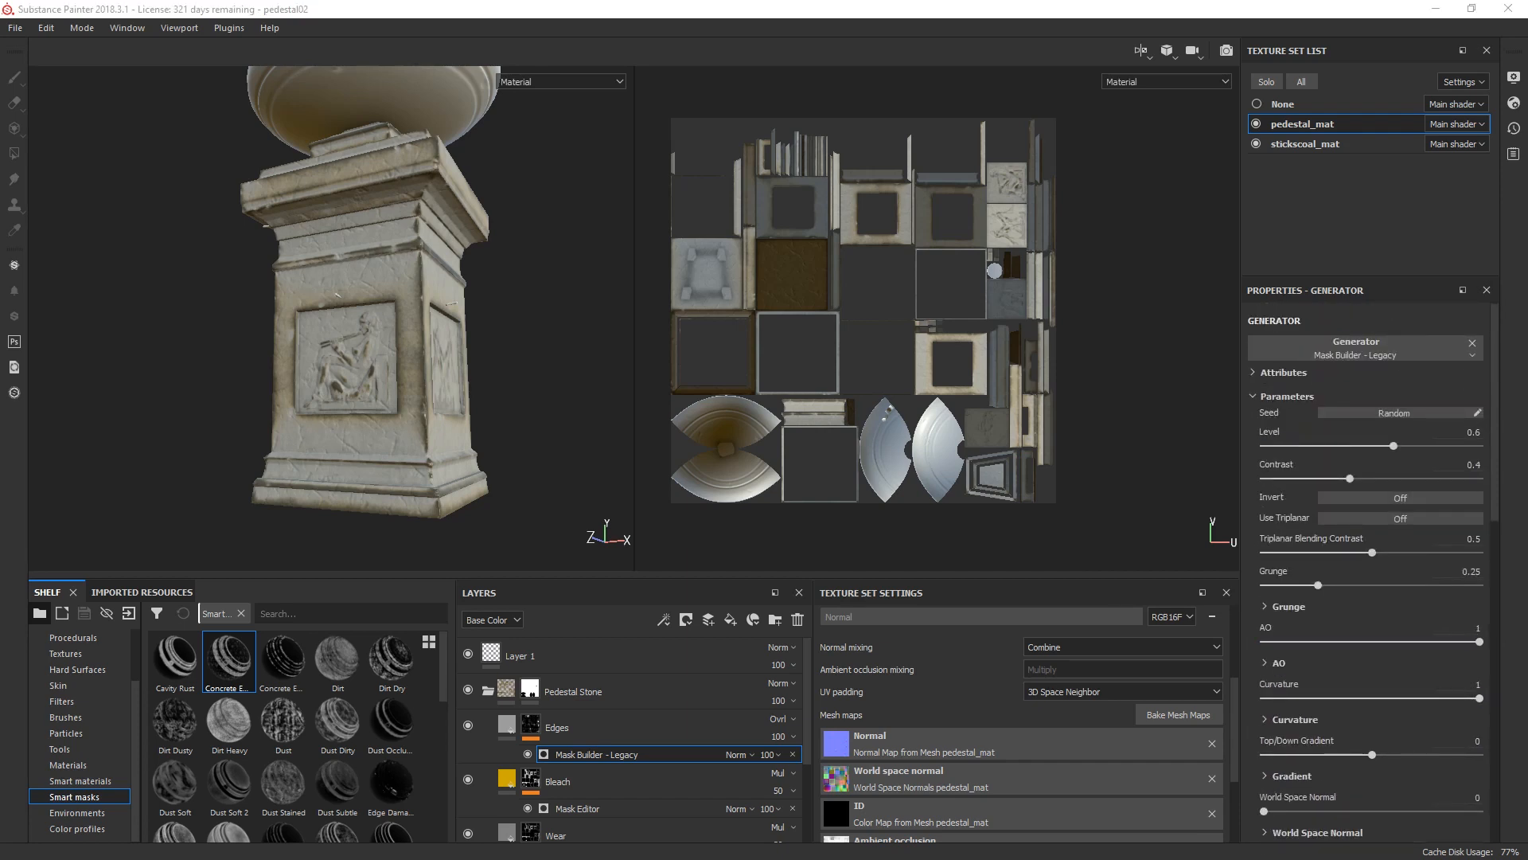
left_click(1472, 432)
type(".24")
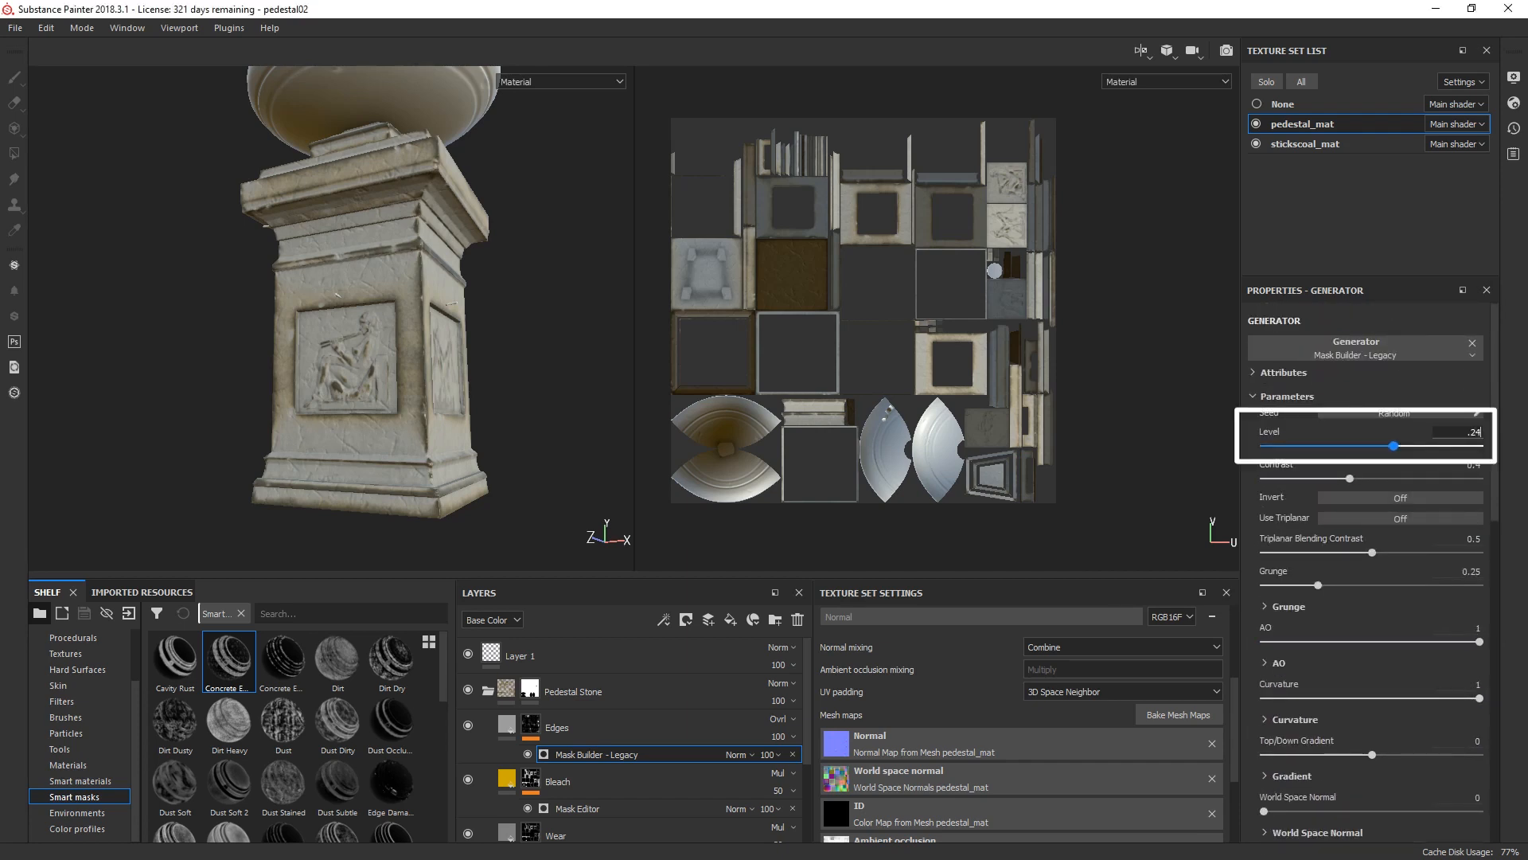
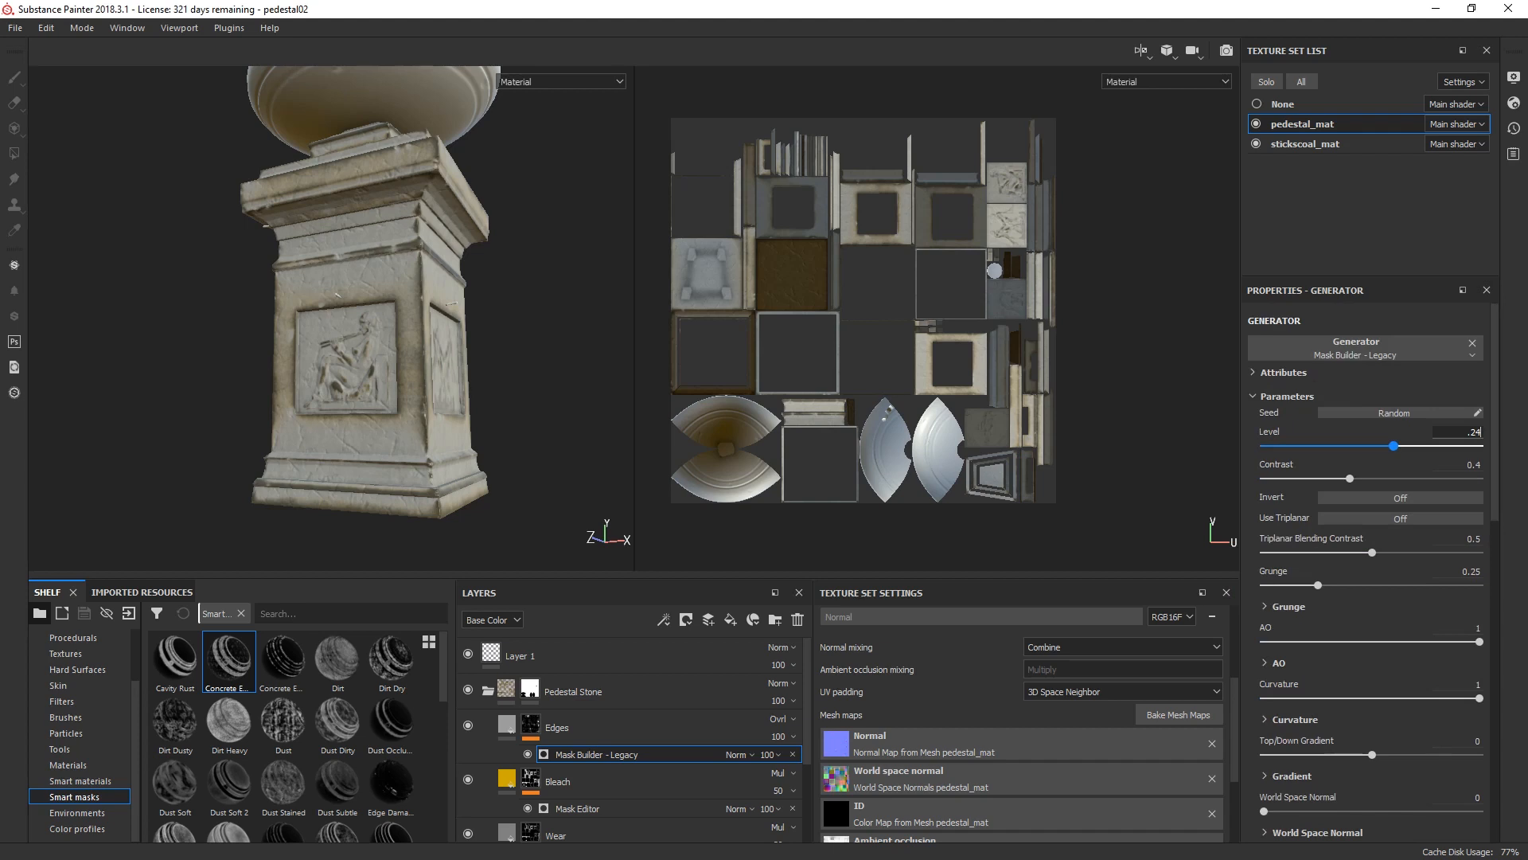
Step: Set the Edges mask generator's Triplanar Blending Contrast to 0.6 and its Grunge to 0.62
key("Return")
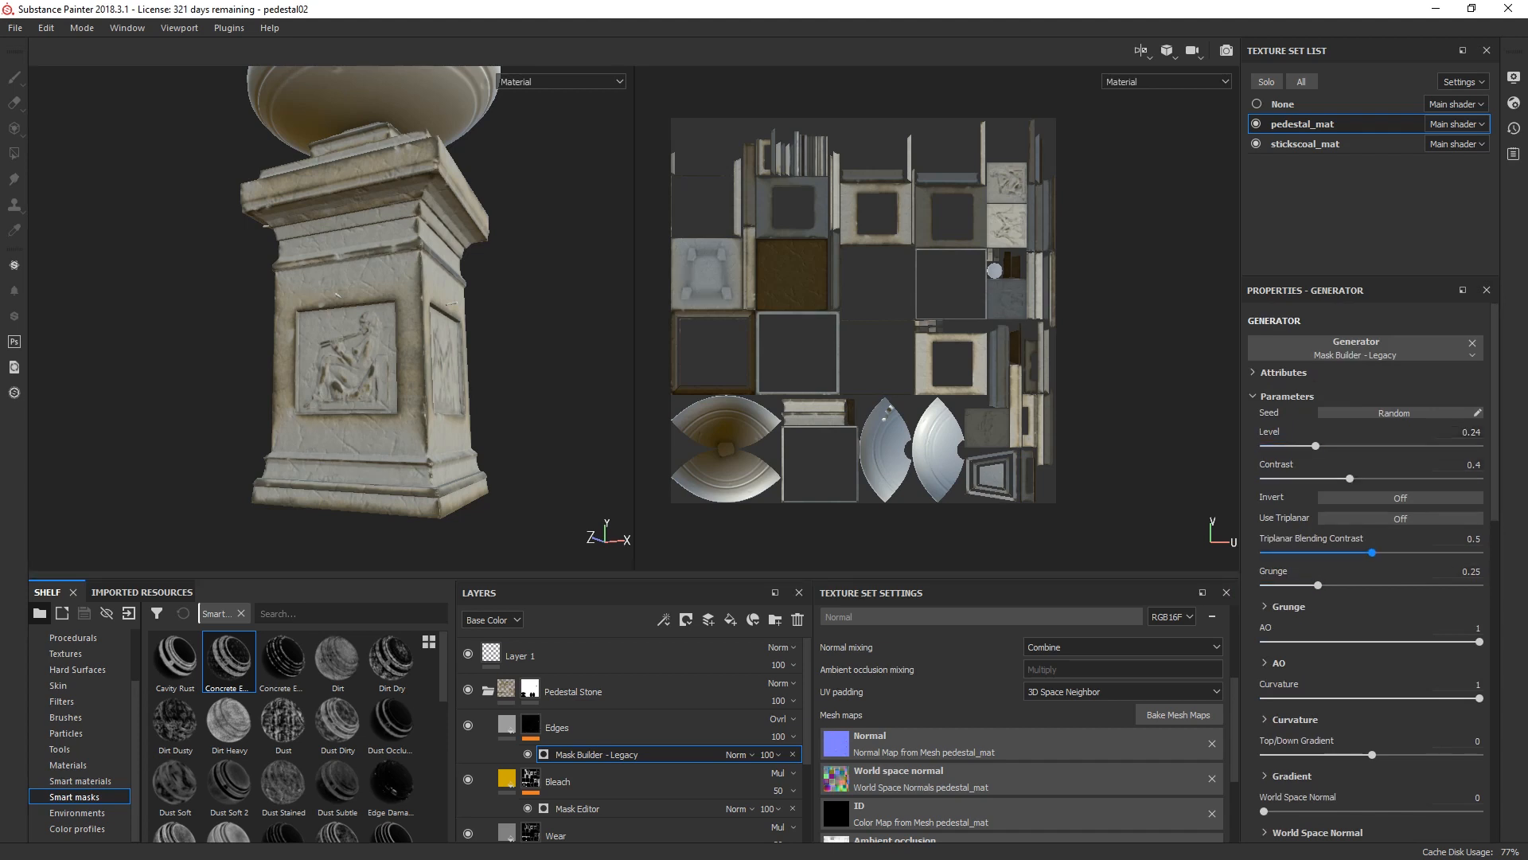
key("Tab")
type(".6")
key("Return")
key("Tab")
type("062")
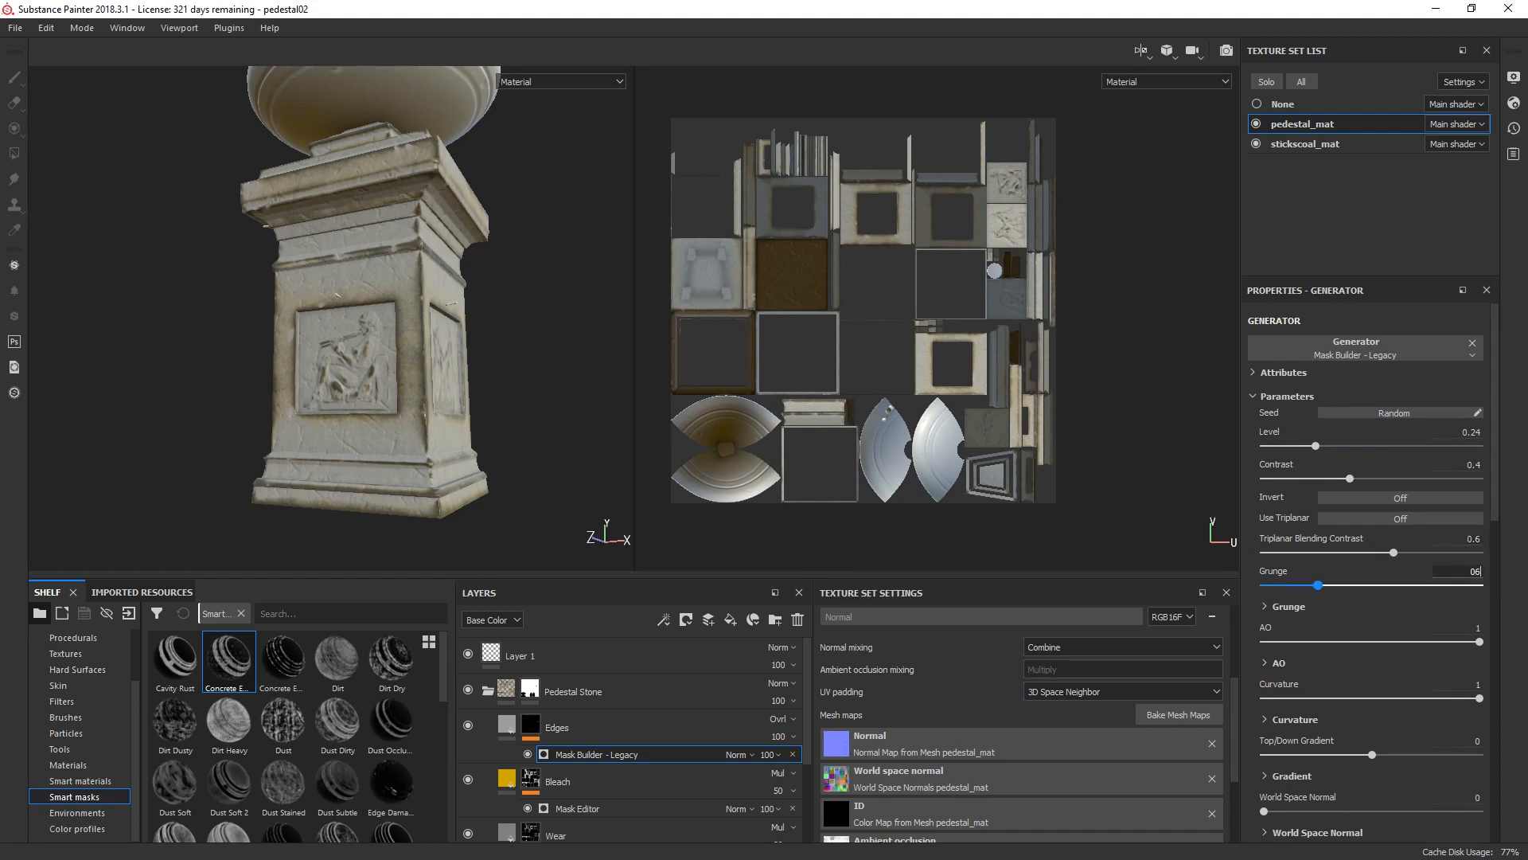
key("Return")
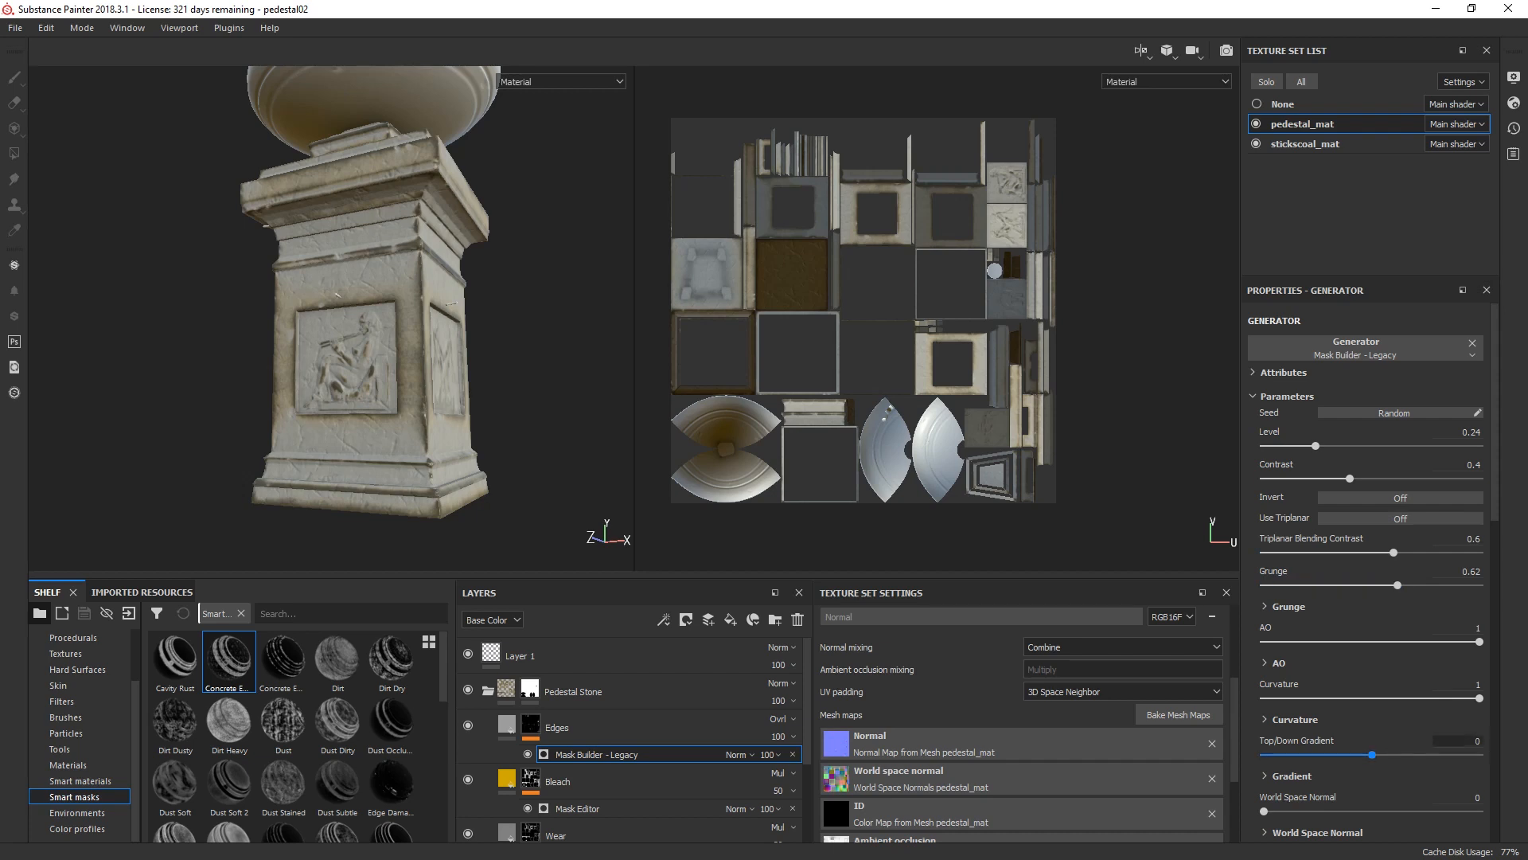
Step: Set the Edges mask generator's Top/Down Gradient to 0.7 and its Scratches to 0.45
left_click(1464, 741)
type("0.7")
key("Return")
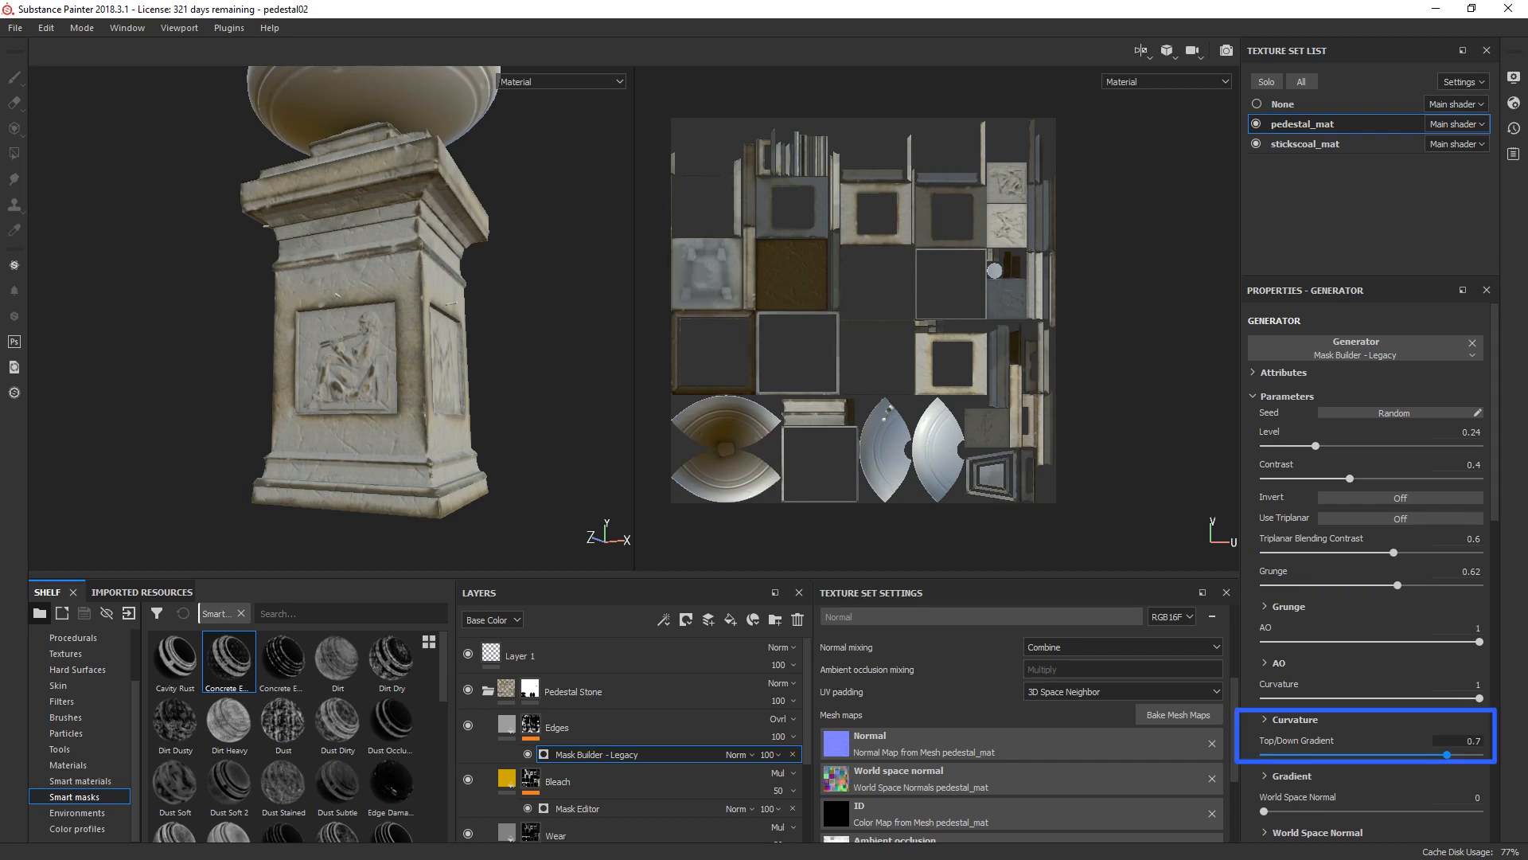
scroll(1373, 571, "down", 5)
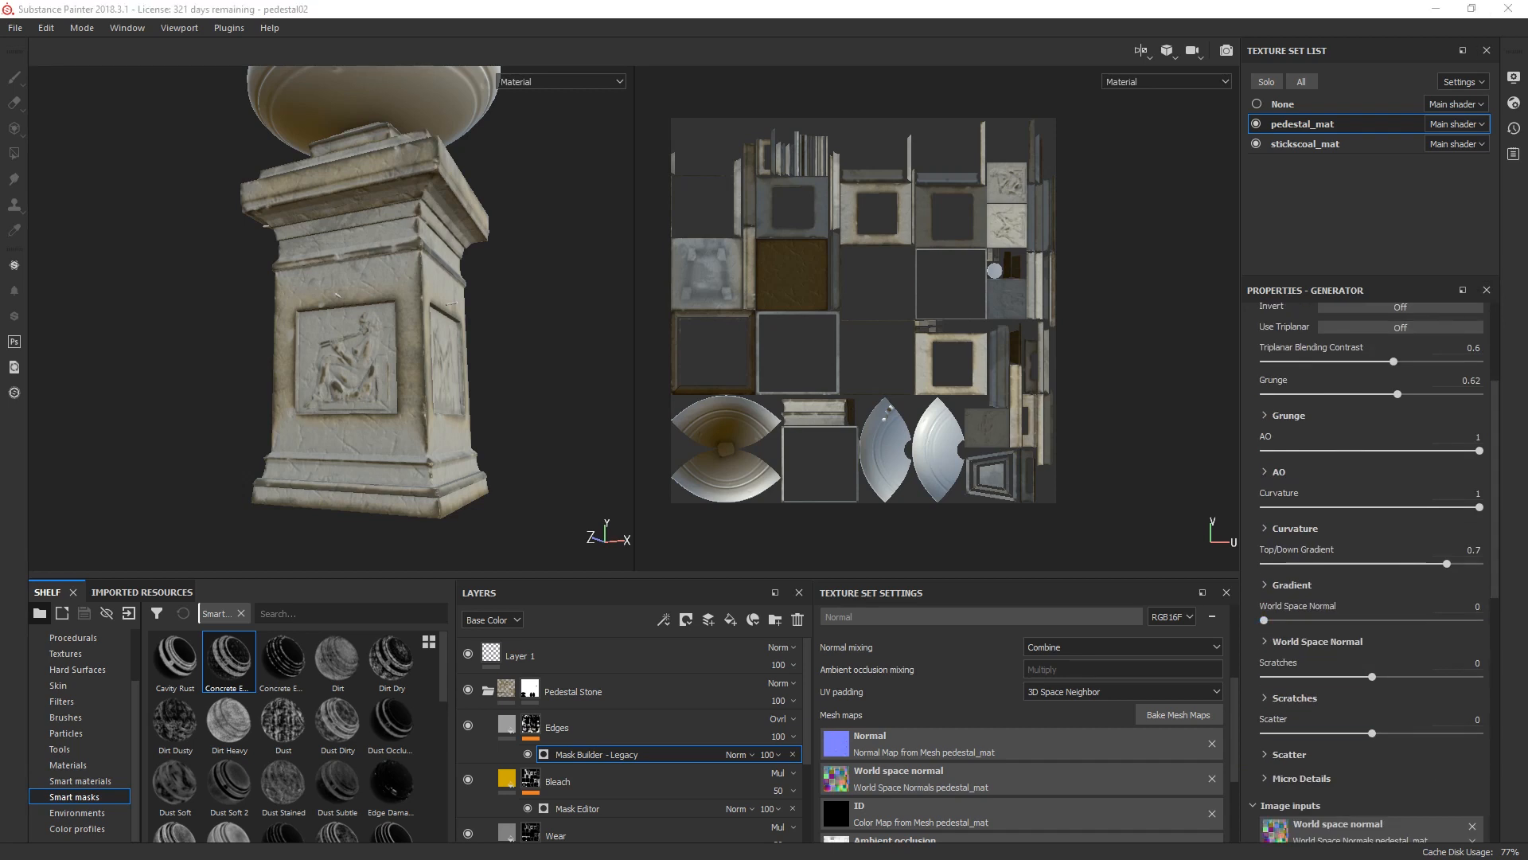
left_click(1461, 662)
type(".45")
key("Return")
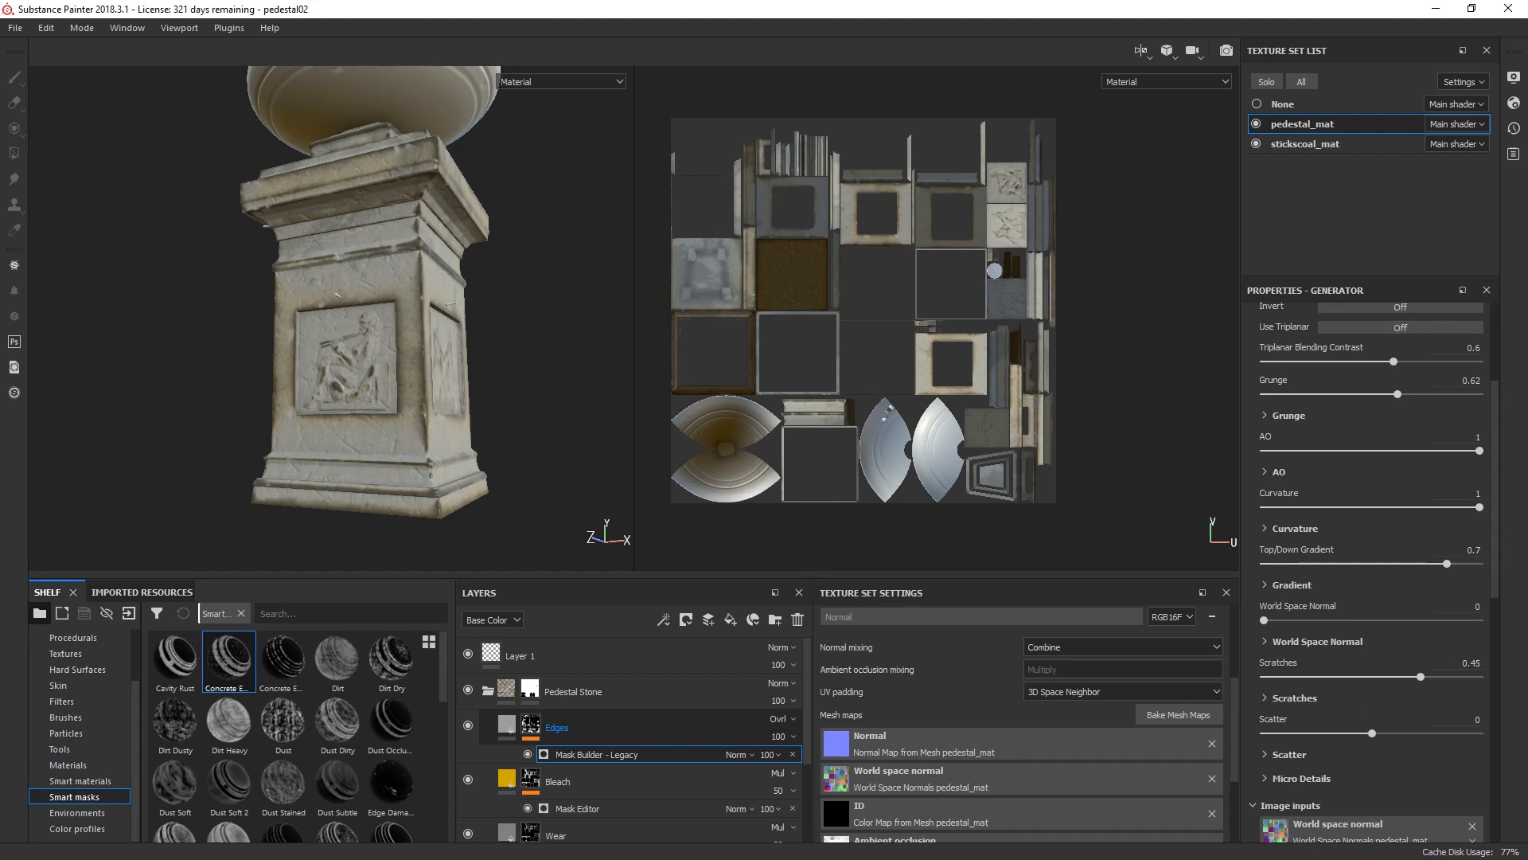
Step: Reduce the Edges layer's opacity to 80
left_click(557, 726)
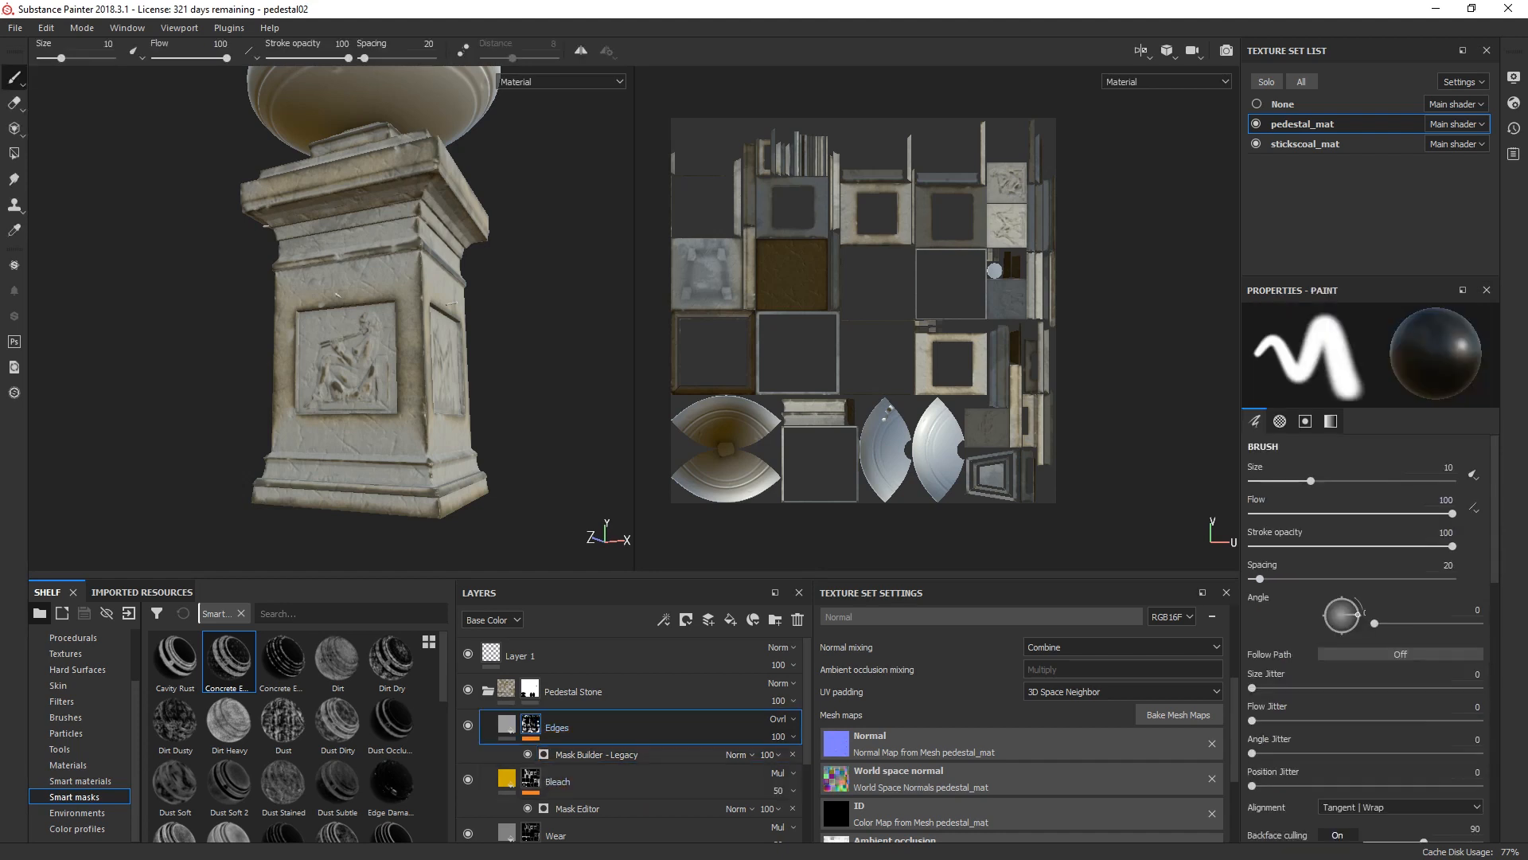
left_click(780, 736)
left_click(800, 721)
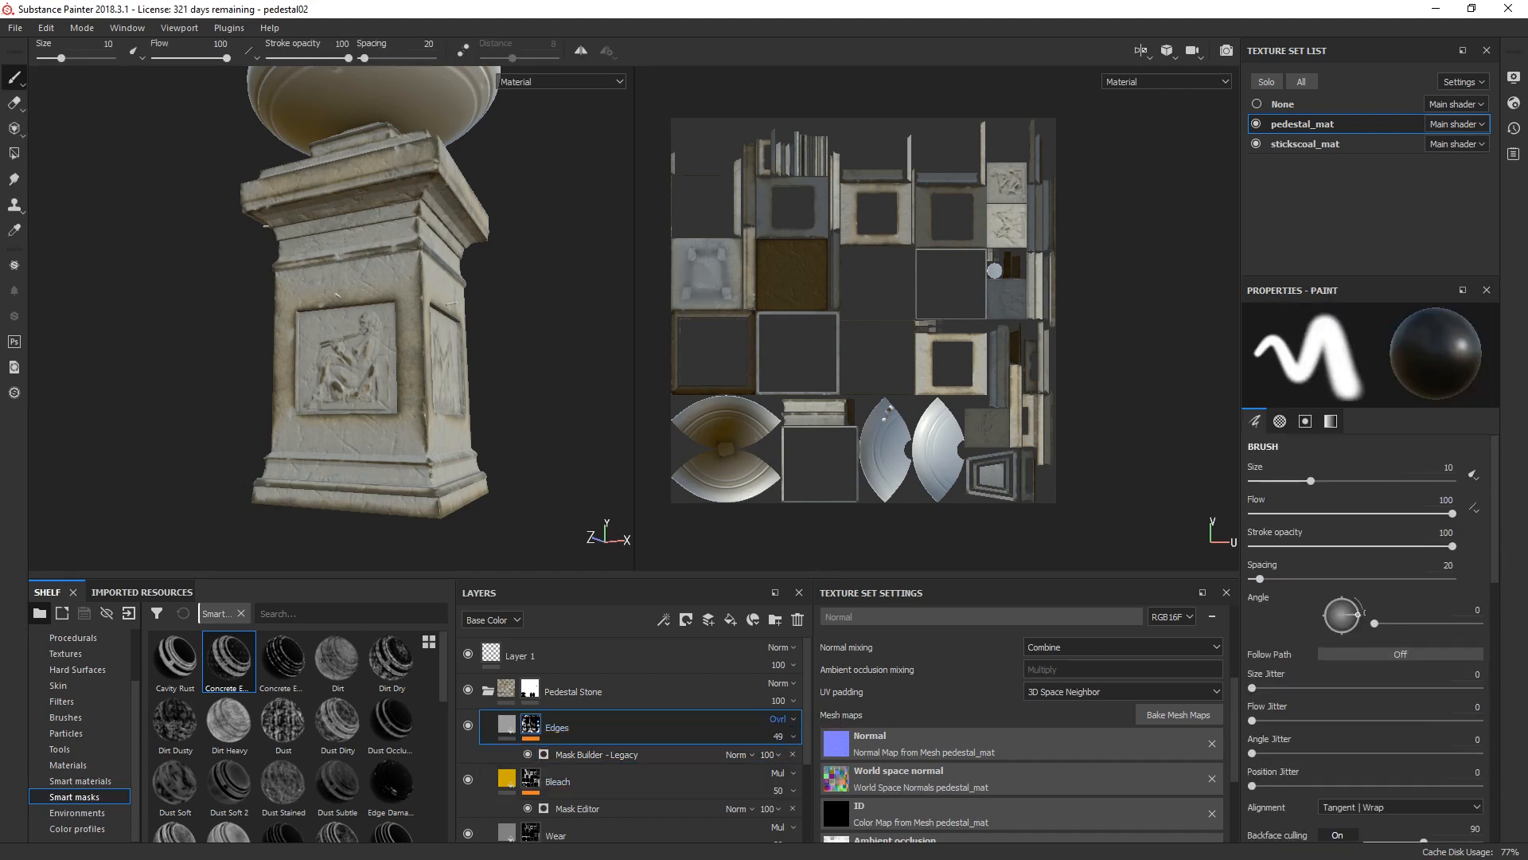
left_click(779, 736)
left_click_drag(802, 721, 824, 722)
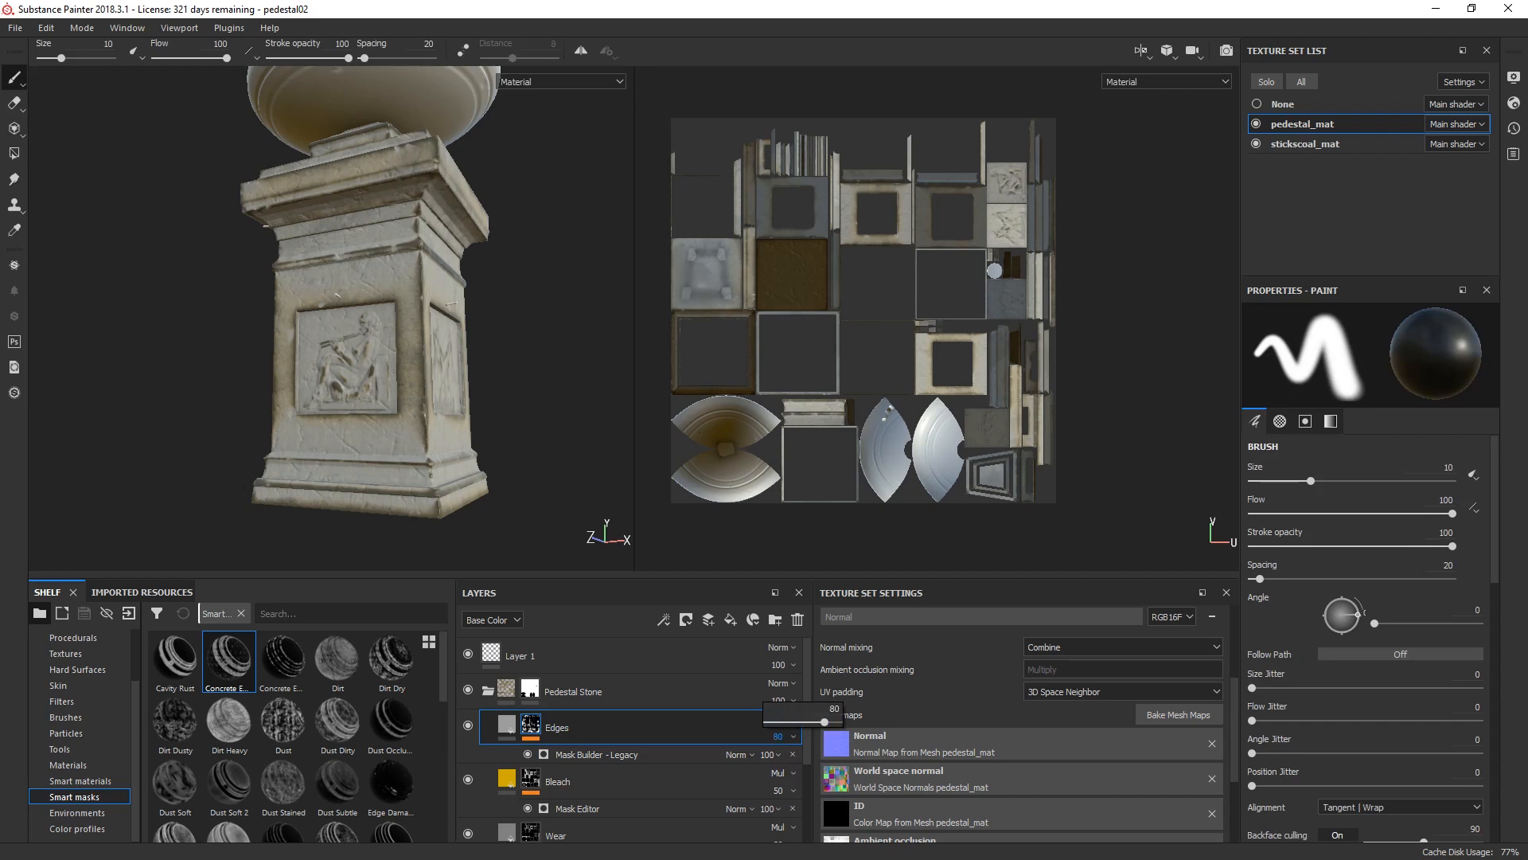
left_click(469, 725)
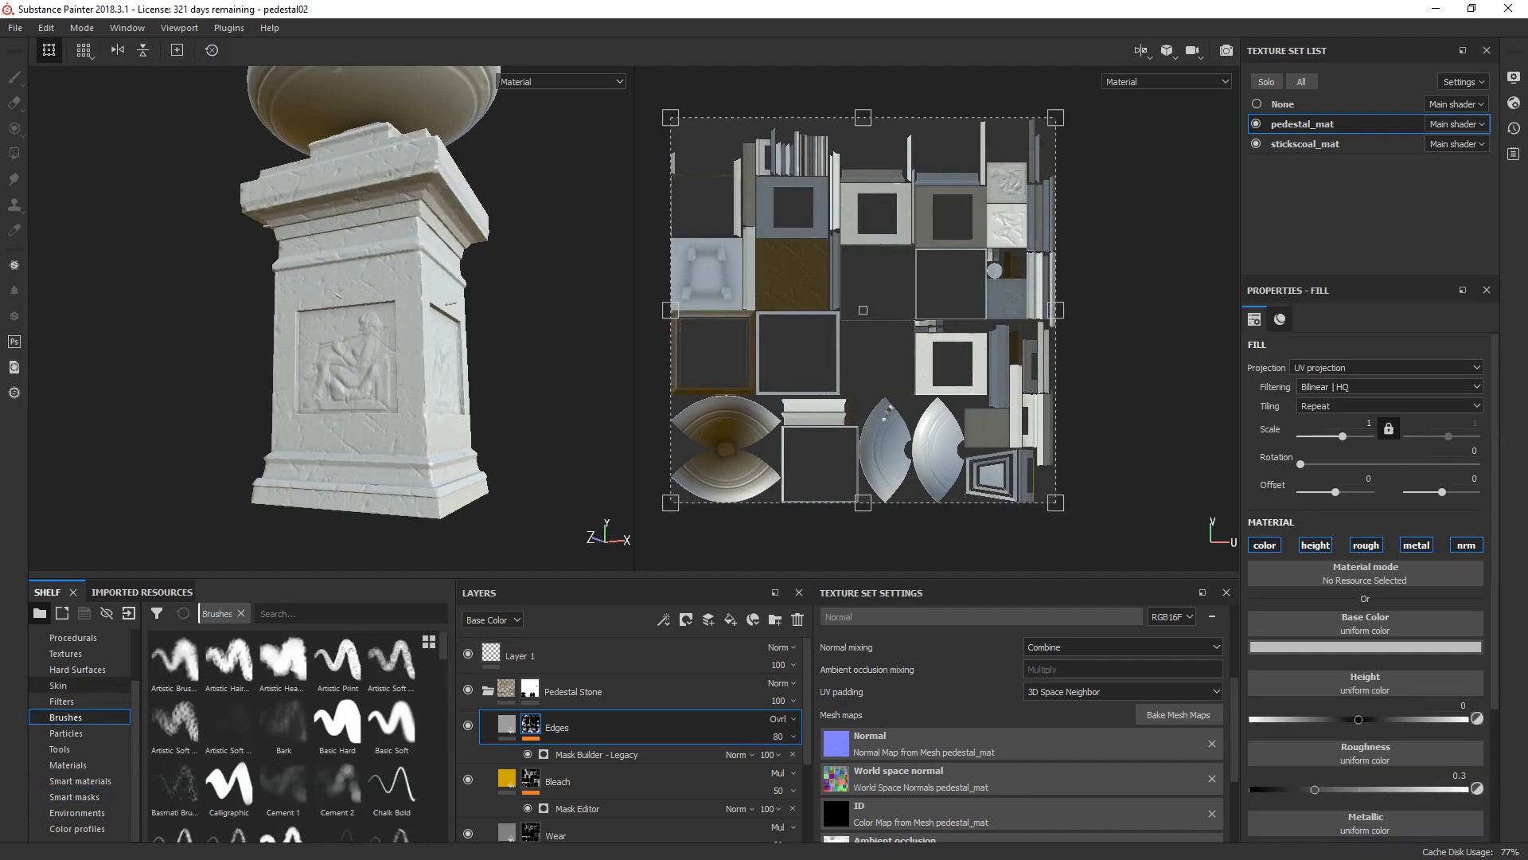
Step: Search the filters for "grad" and add the Gradient filter as a new layer directly above Edges
left_click(62, 701)
left_click(351, 613)
type("grad")
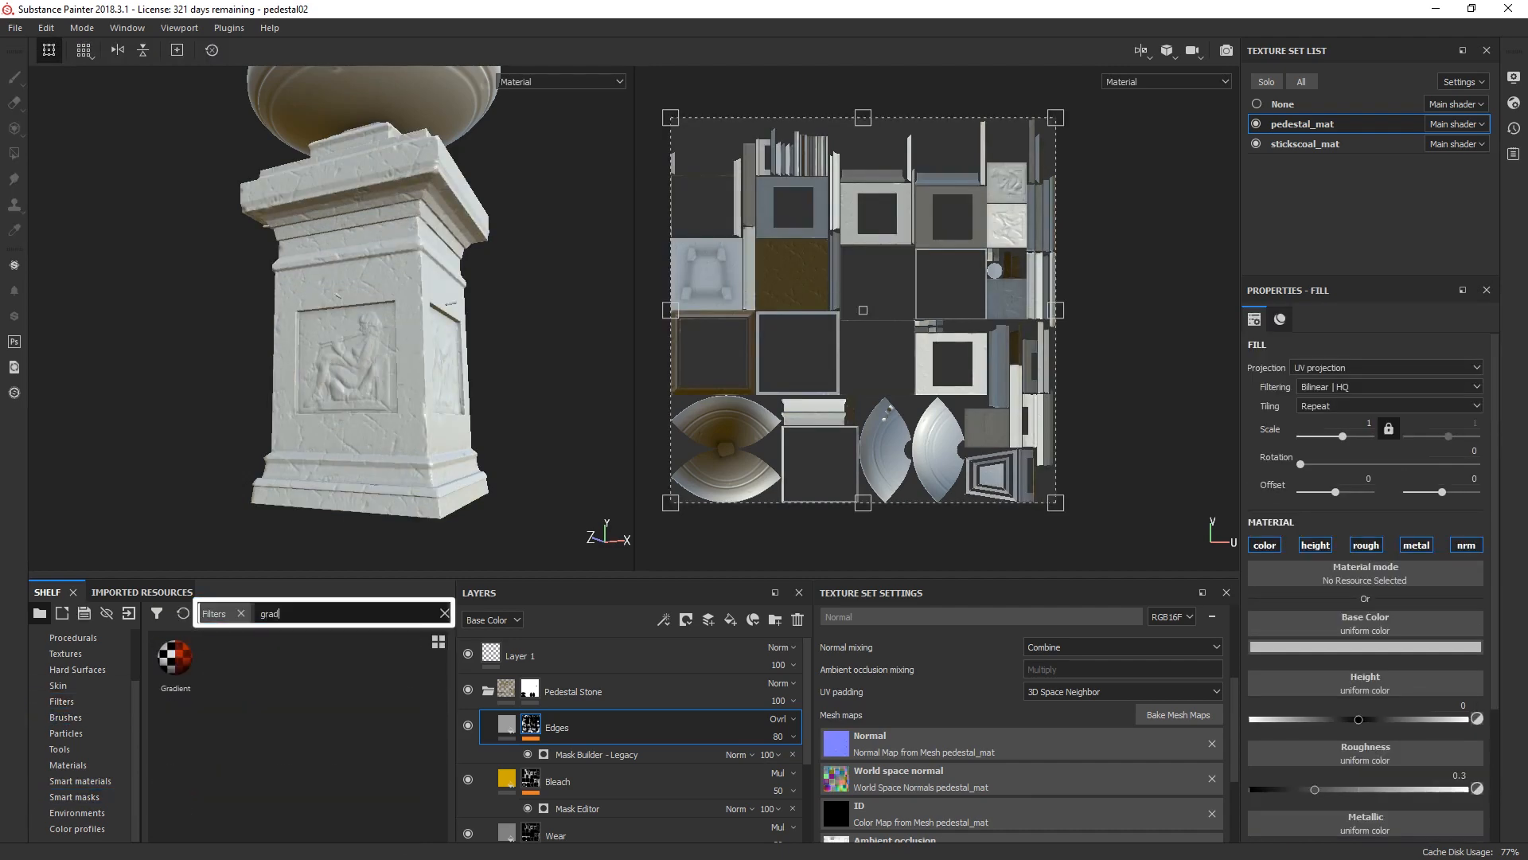
left_click(175, 661)
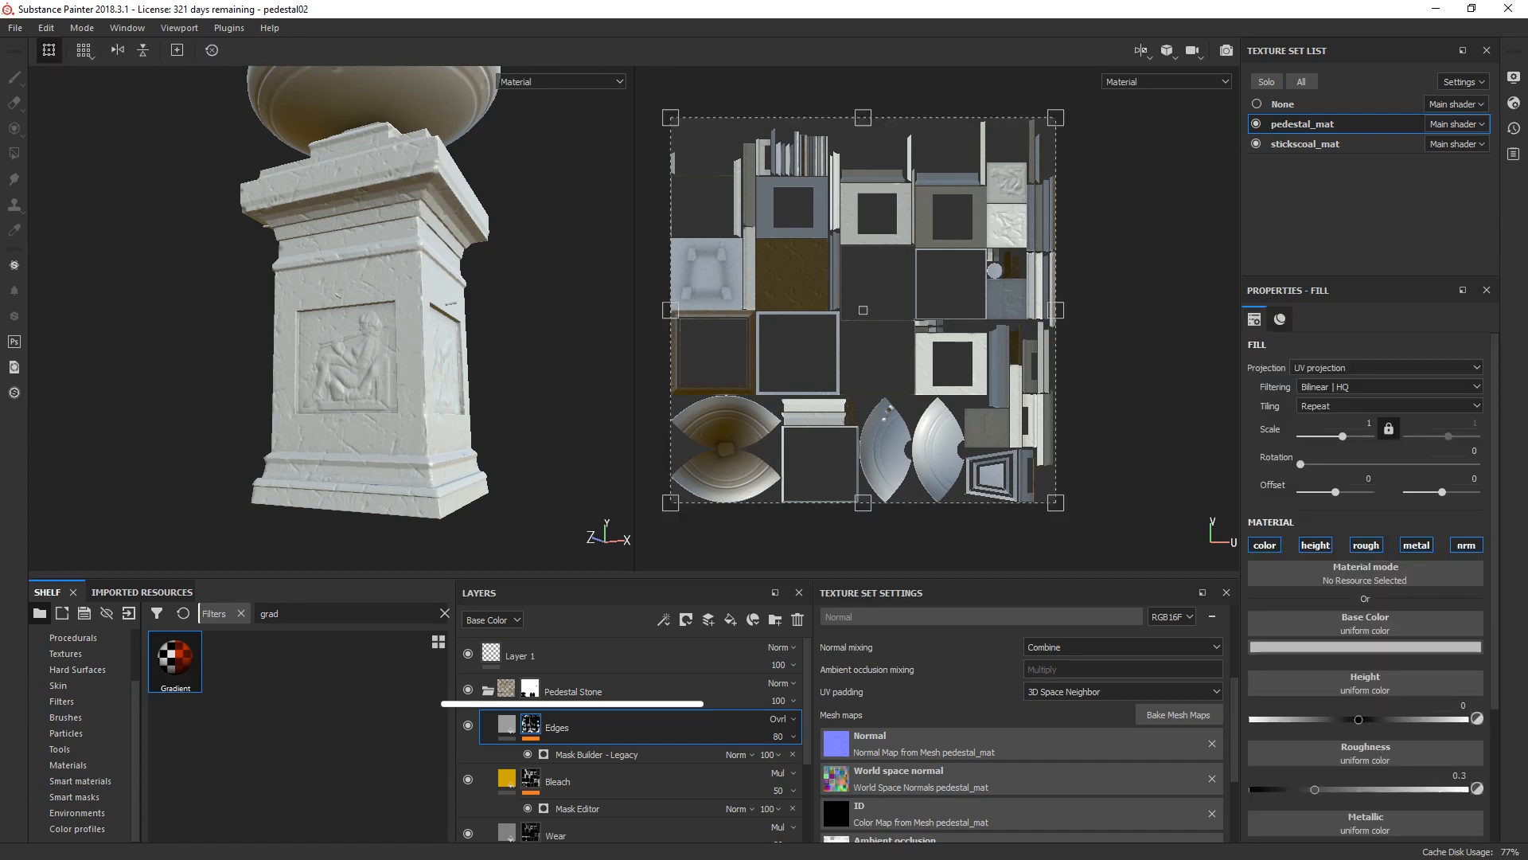
left_click_drag(175, 660, 572, 705)
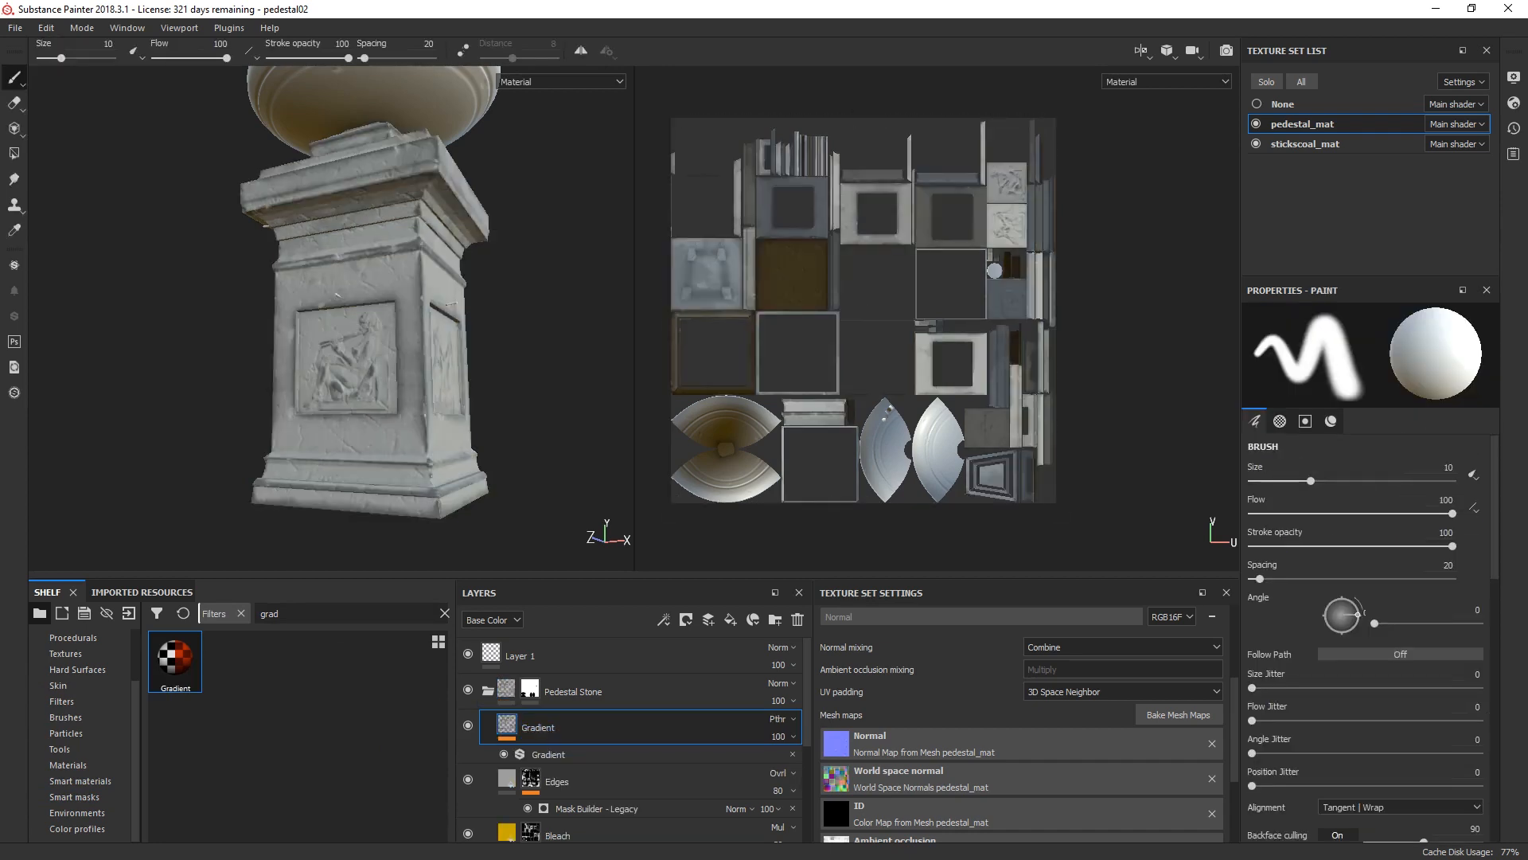
Step: Change the Gradient filter's Color 2 to a muted greyish brown and Color 3 to a warmer brown
left_click(549, 755)
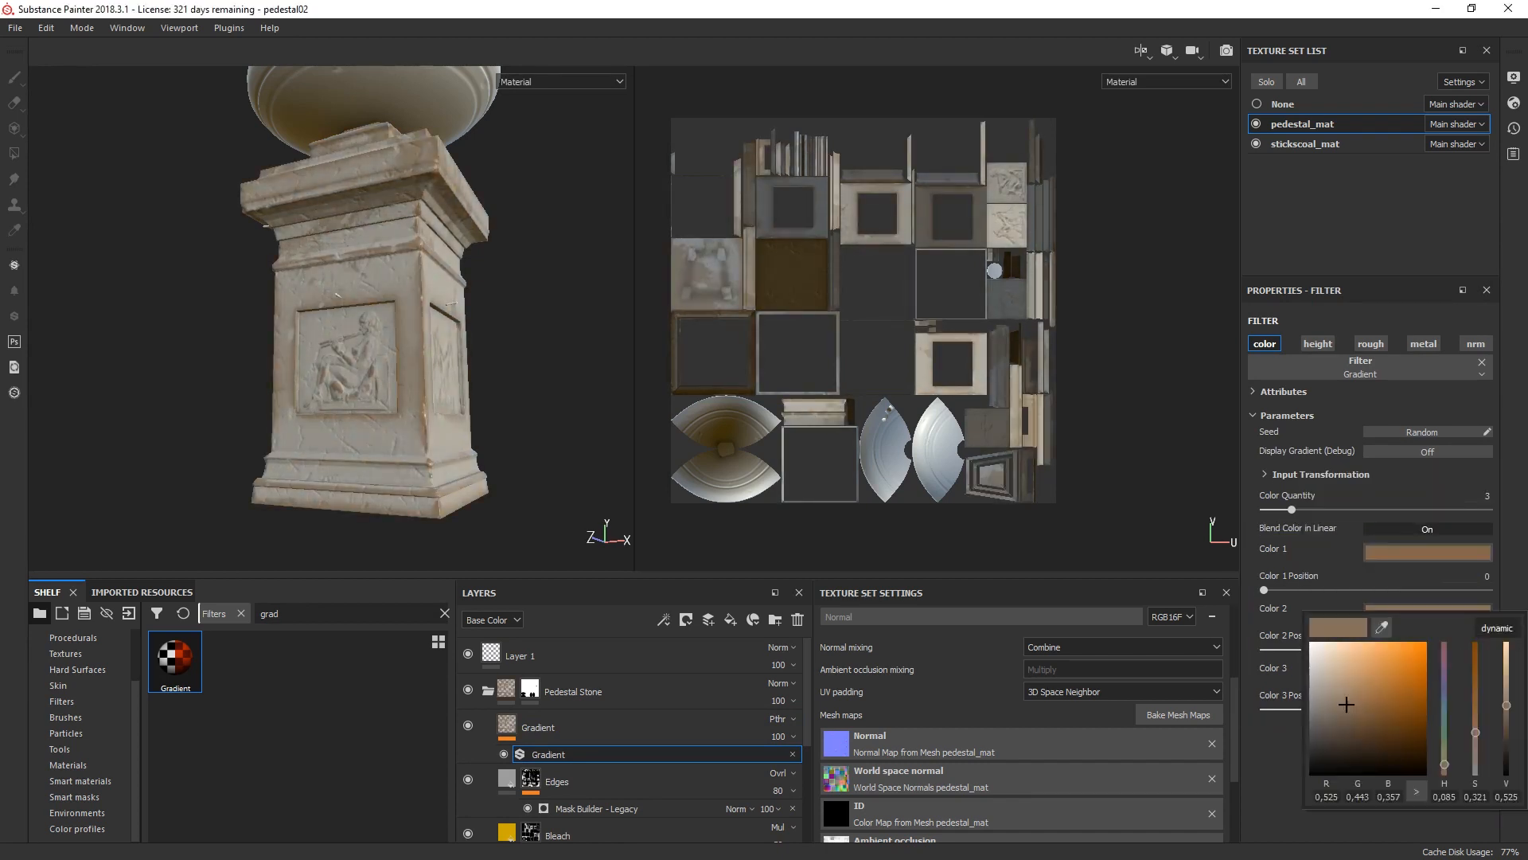
mouse_move(1347, 704)
left_mouse_down()
mouse_move(1363, 706)
mouse_move(1334, 713)
mouse_move(1335, 692)
left_mouse_up()
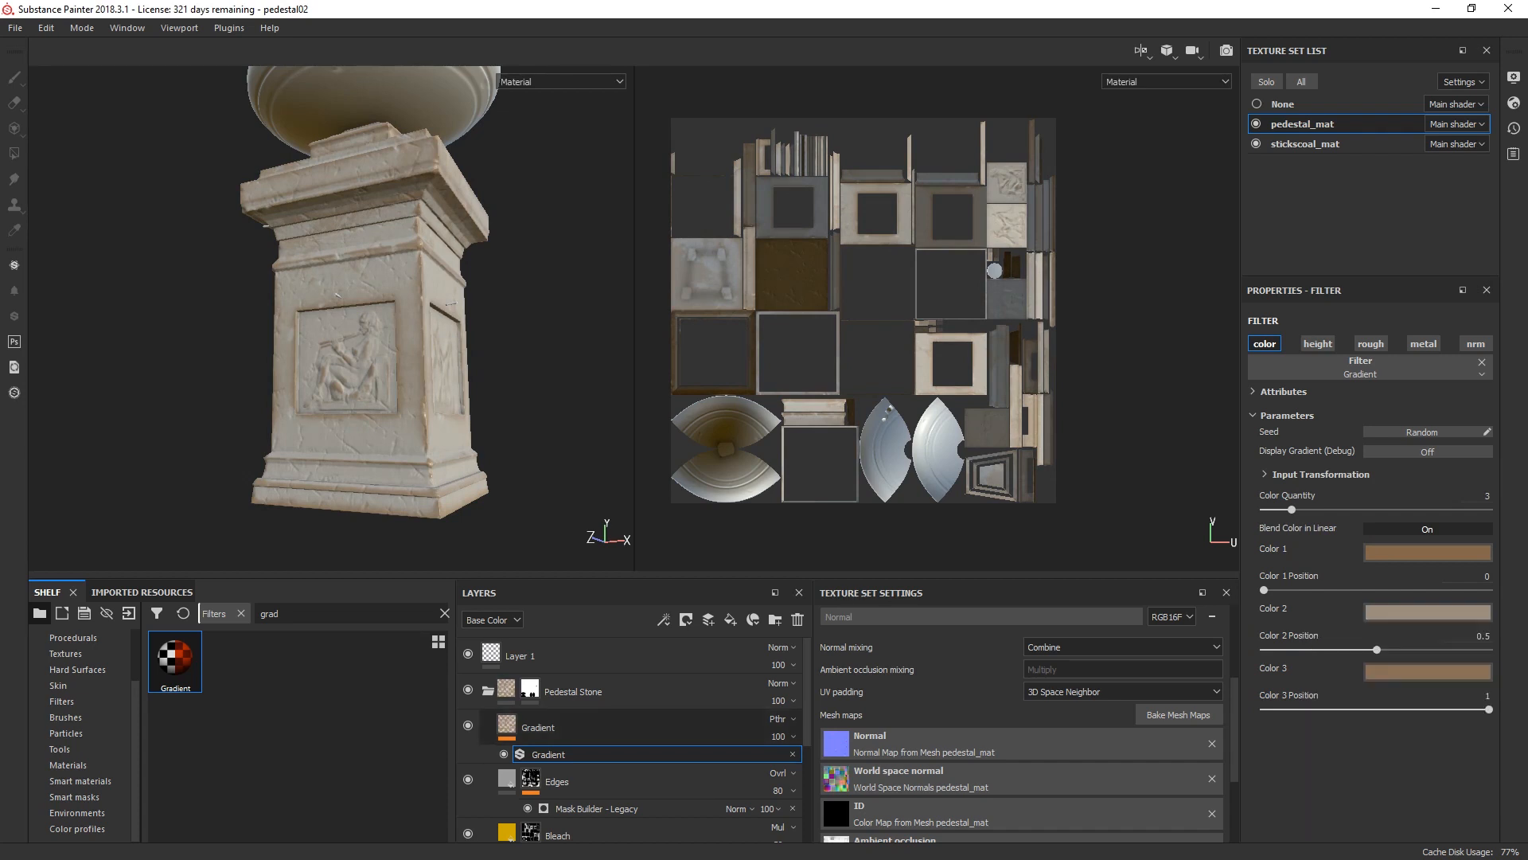
left_click(1428, 612)
left_click(1340, 710)
left_click(1428, 671)
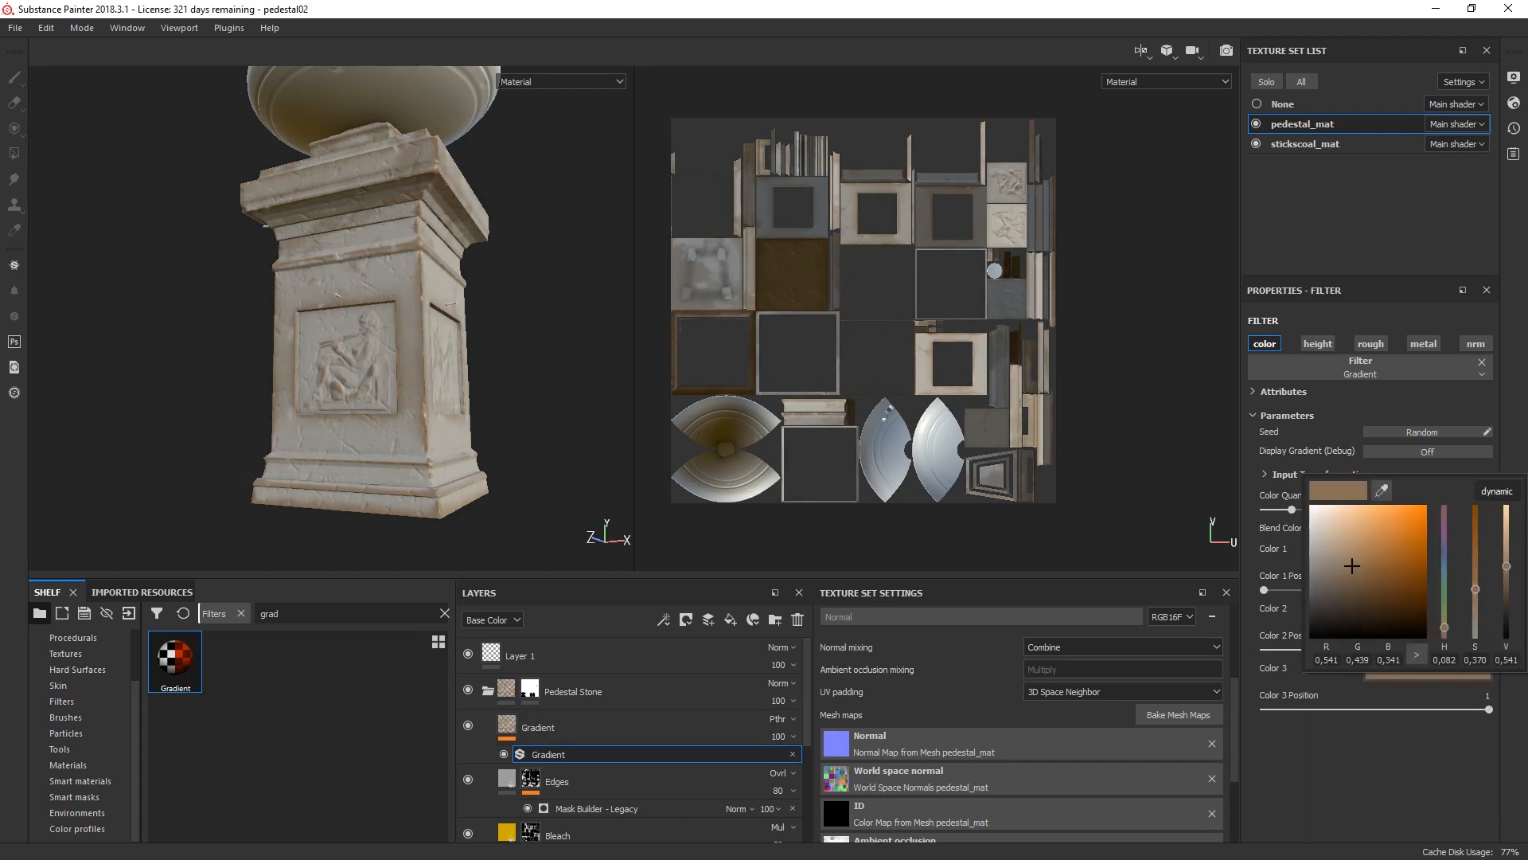
left_click(1349, 580)
left_click(1428, 672)
mouse_move(1345, 569)
left_mouse_down()
mouse_move(1323, 533)
mouse_move(1375, 563)
left_mouse_up()
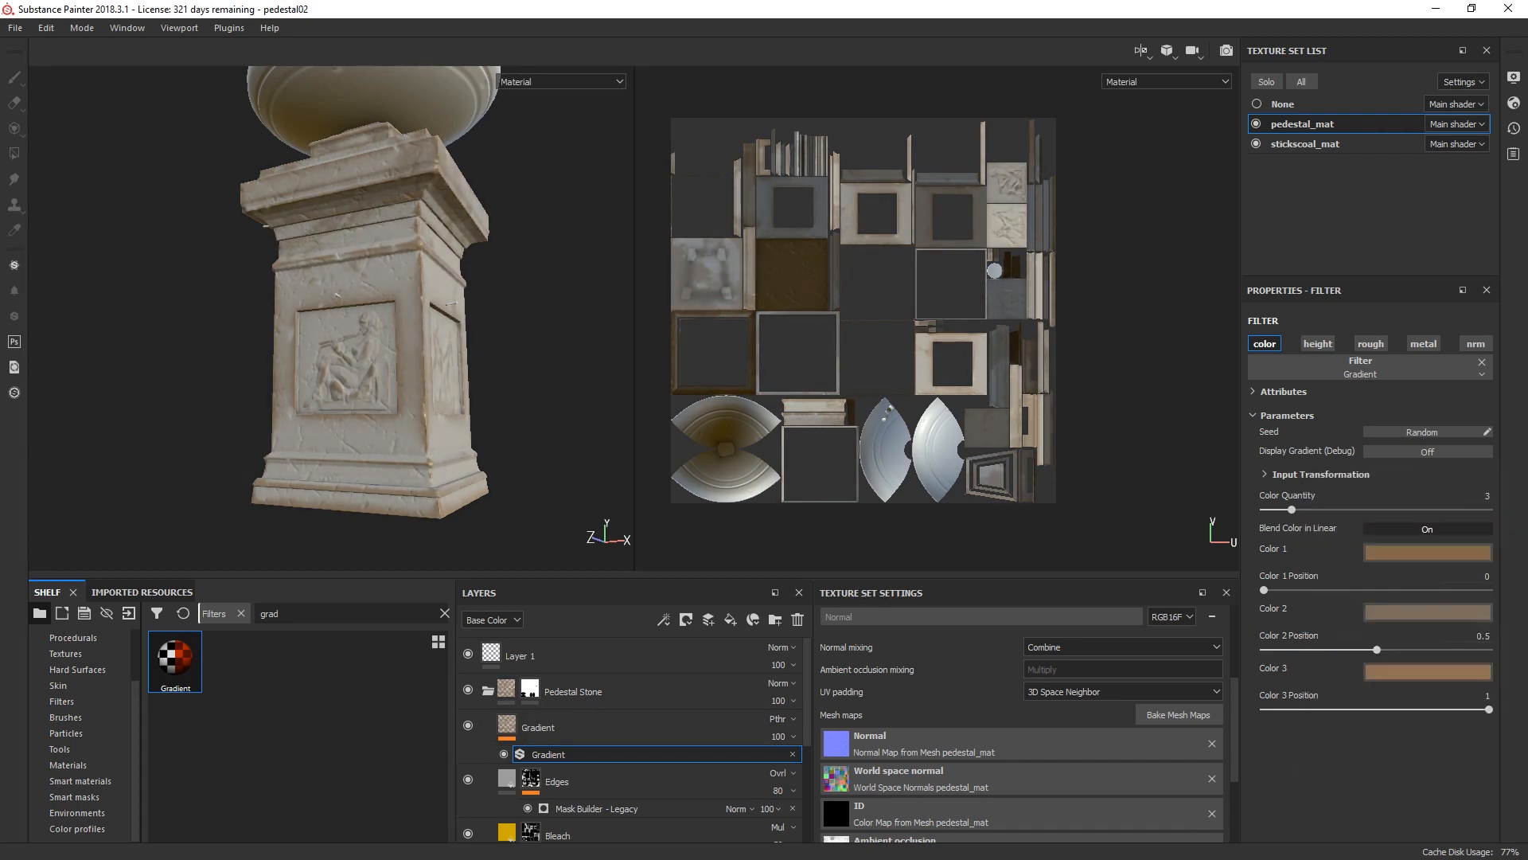
Step: Brighten the Gradient filter's Color 2 to a lighter beige and open Color 1
left_click(1428, 612)
left_click(1343, 688)
left_click_drag(1344, 688, 1349, 649)
left_click(1428, 554)
Step: Add a white mask to the Gradient layer and apply a Mask Editor generator to it
left_click(629, 728)
left_click(686, 619)
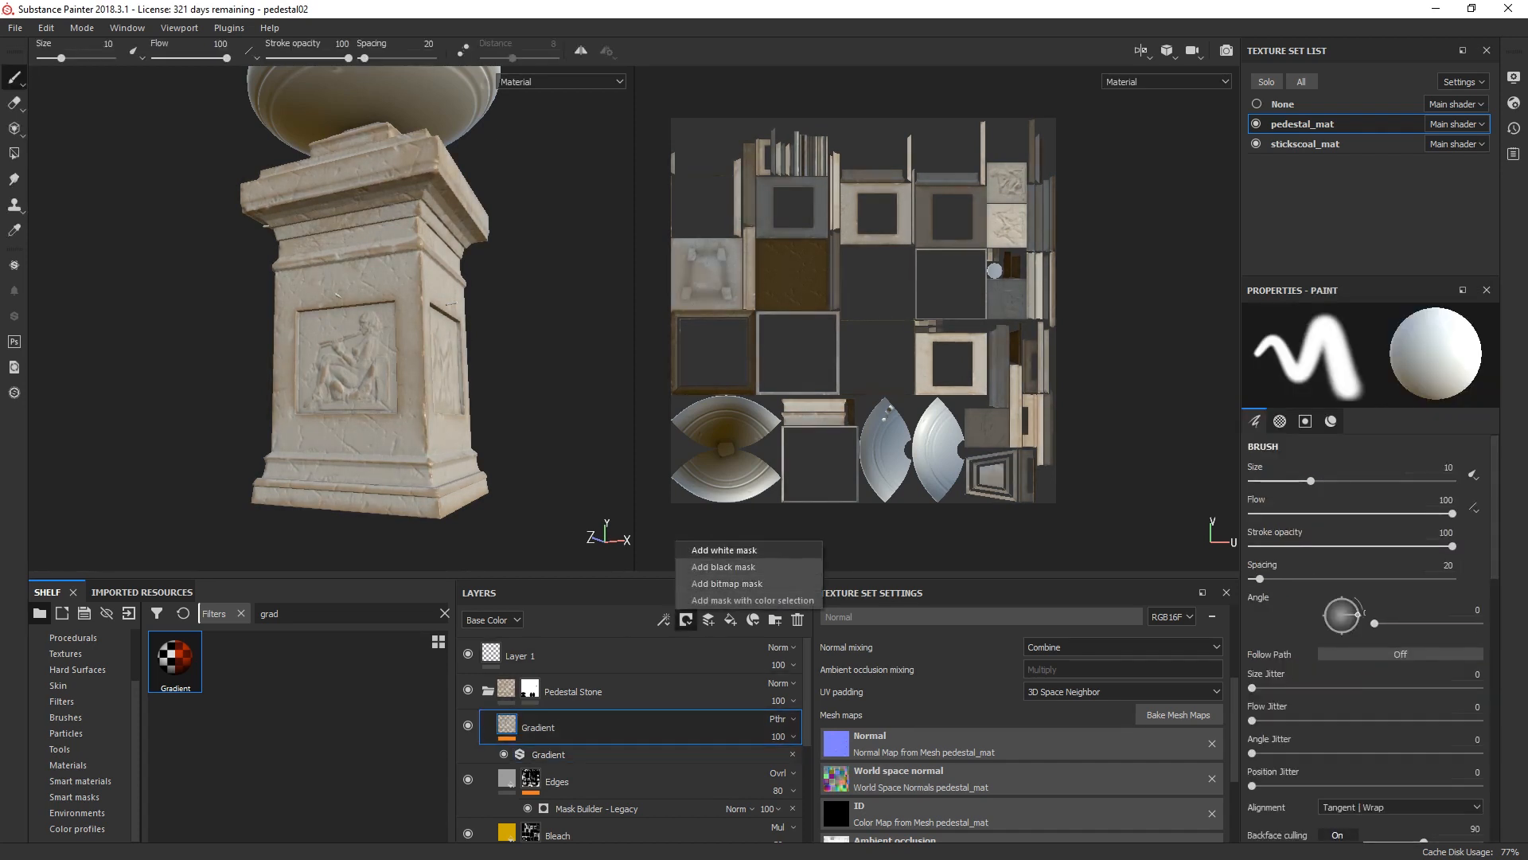
left_click(726, 545)
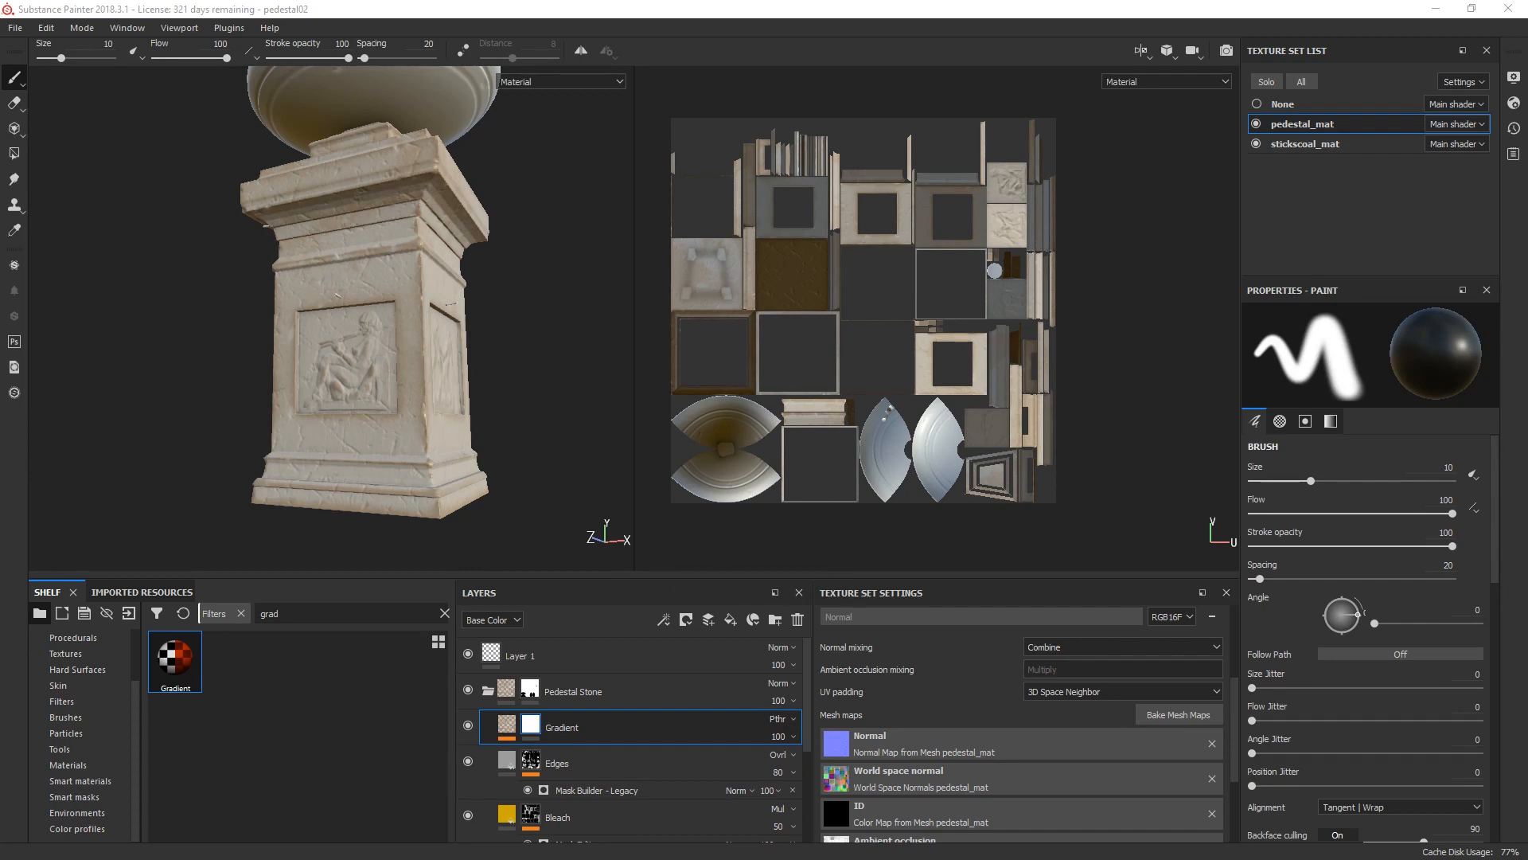
left_click(1309, 348)
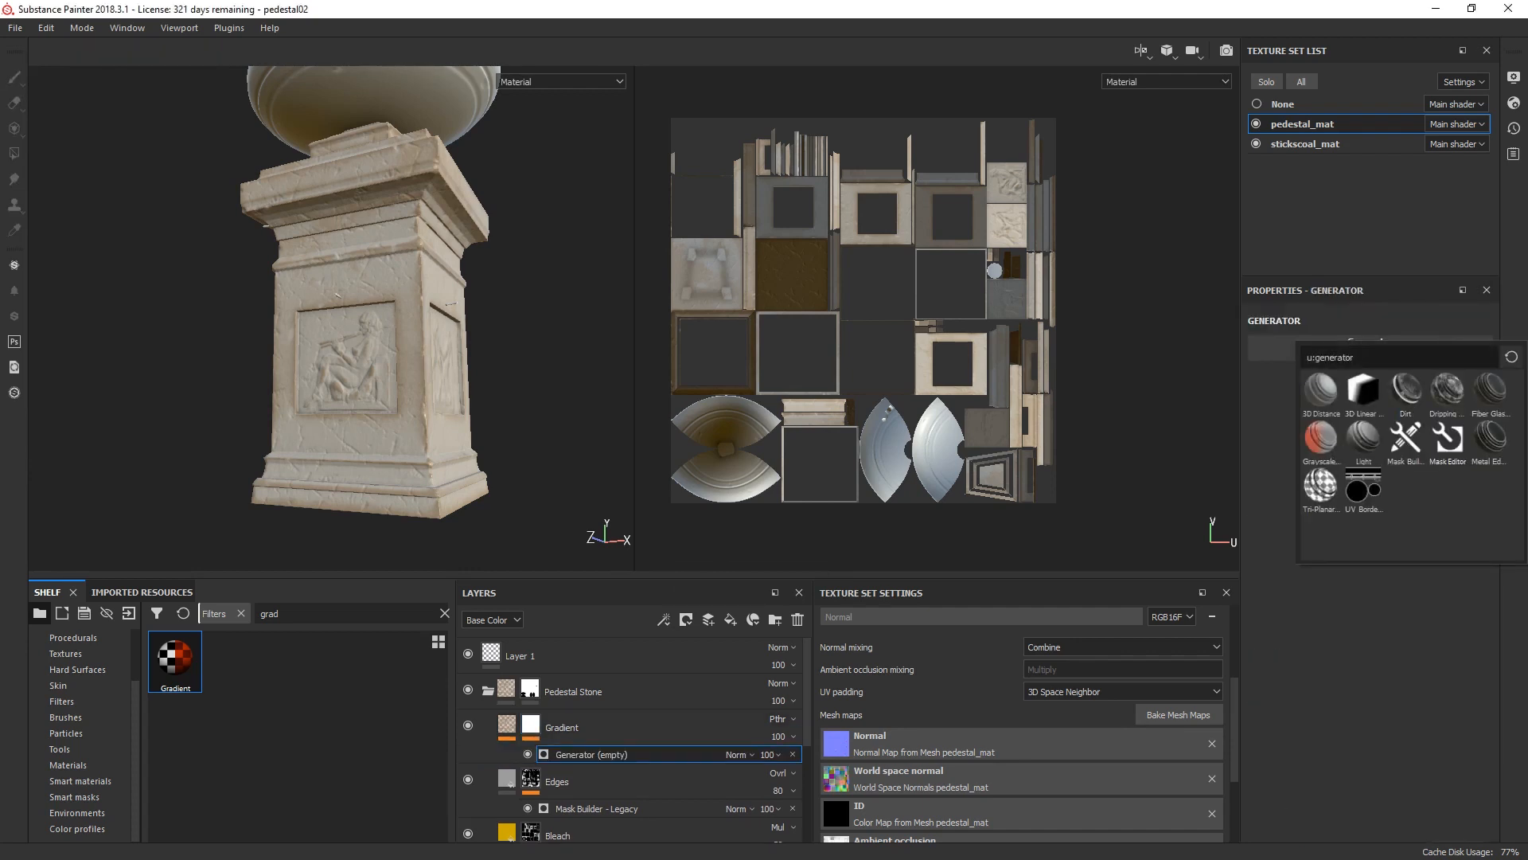
left_click(1447, 441)
Step: Assign Grunge Rough Dirty to the Texture input of the Gradient mask's generator and adjust that texture's Balance
scroll(1376, 509, "down", 5)
left_click(1371, 519)
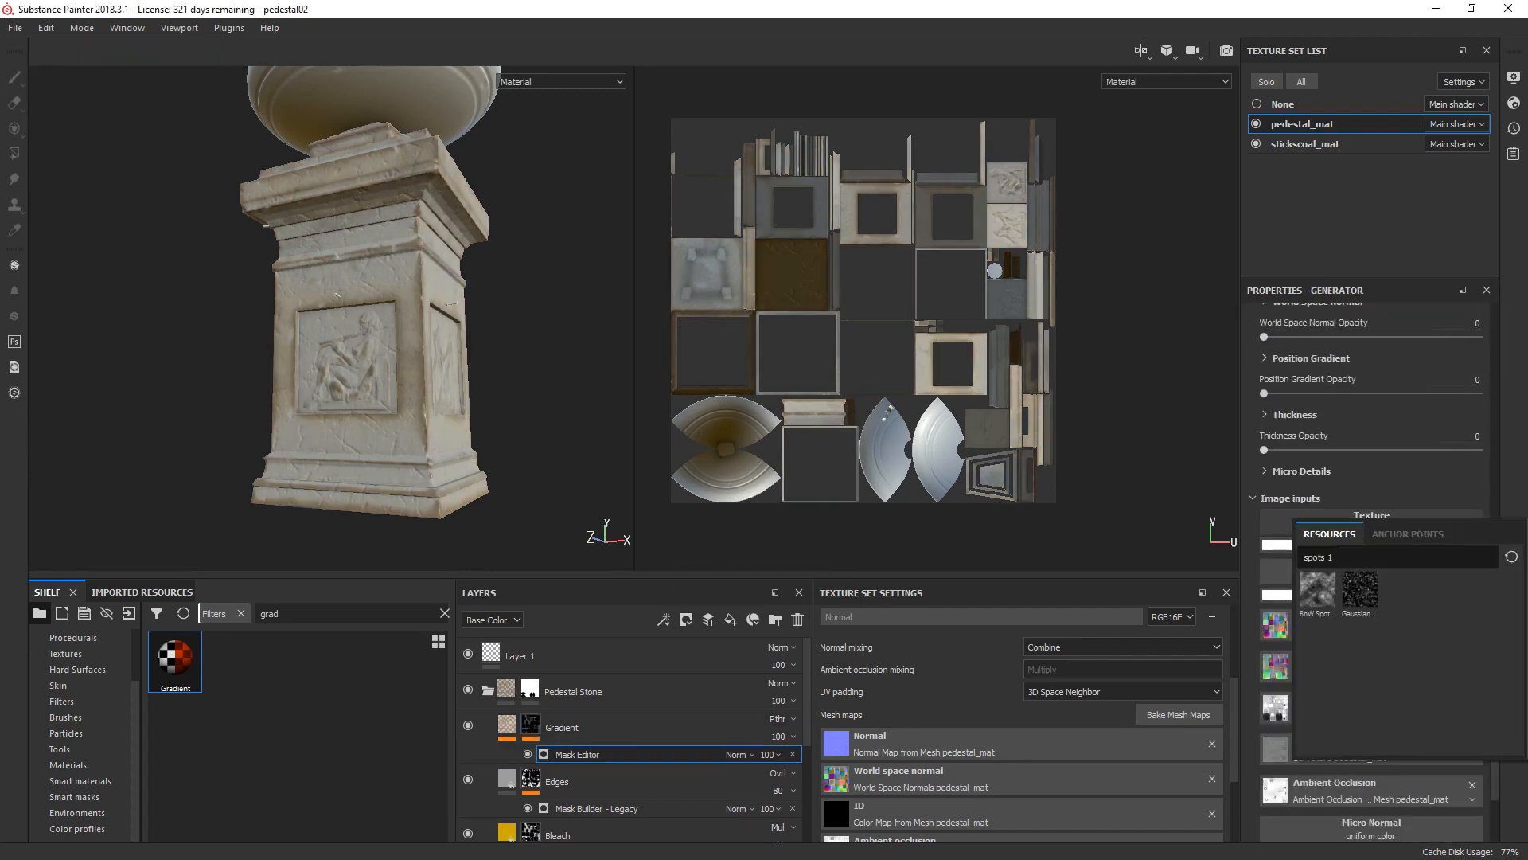
type("grunge rough dirt")
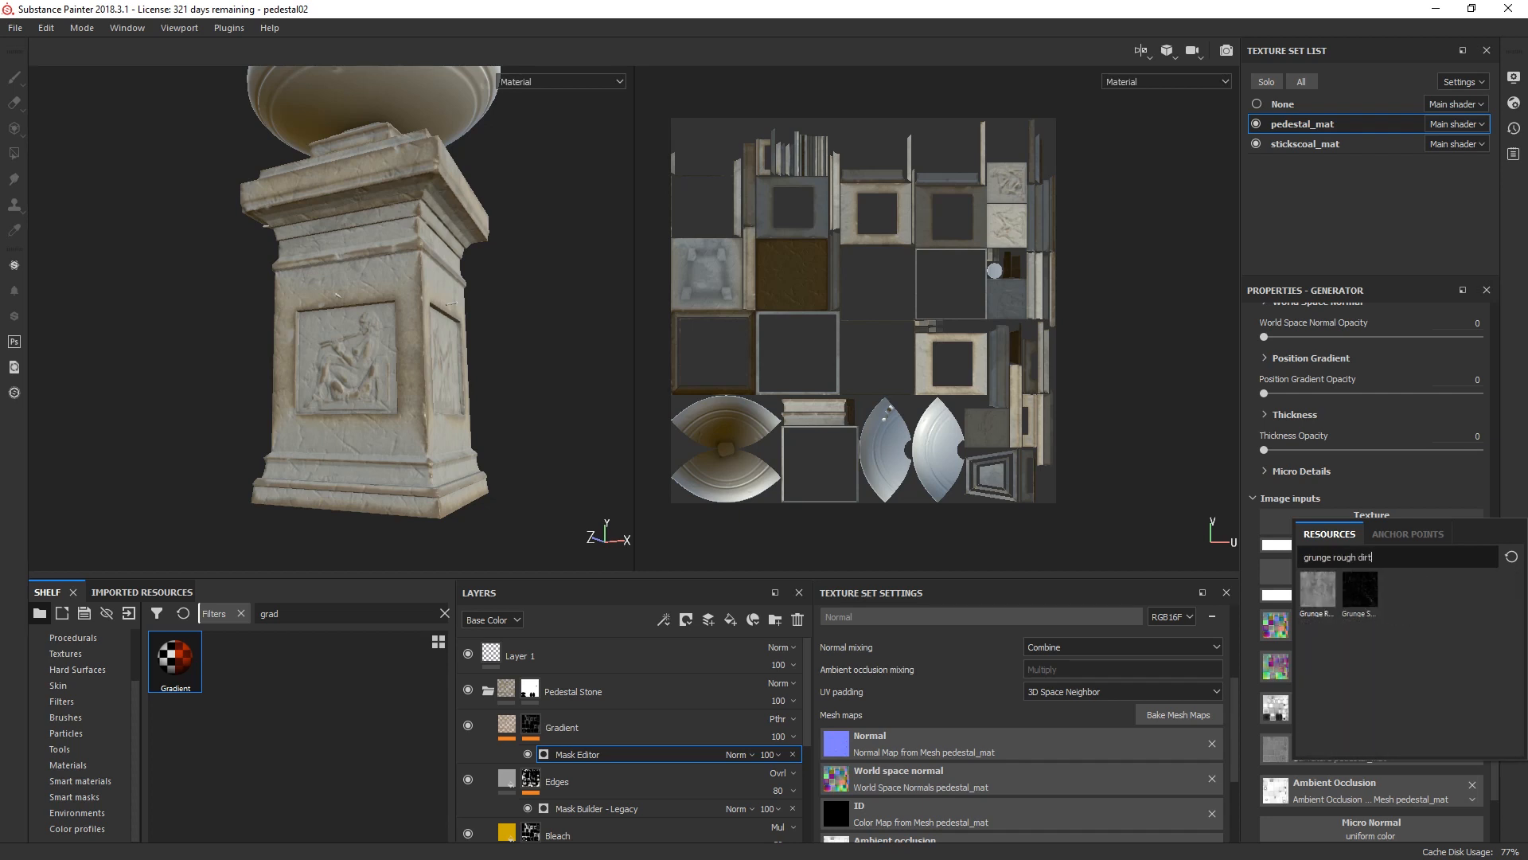
left_click(1319, 590)
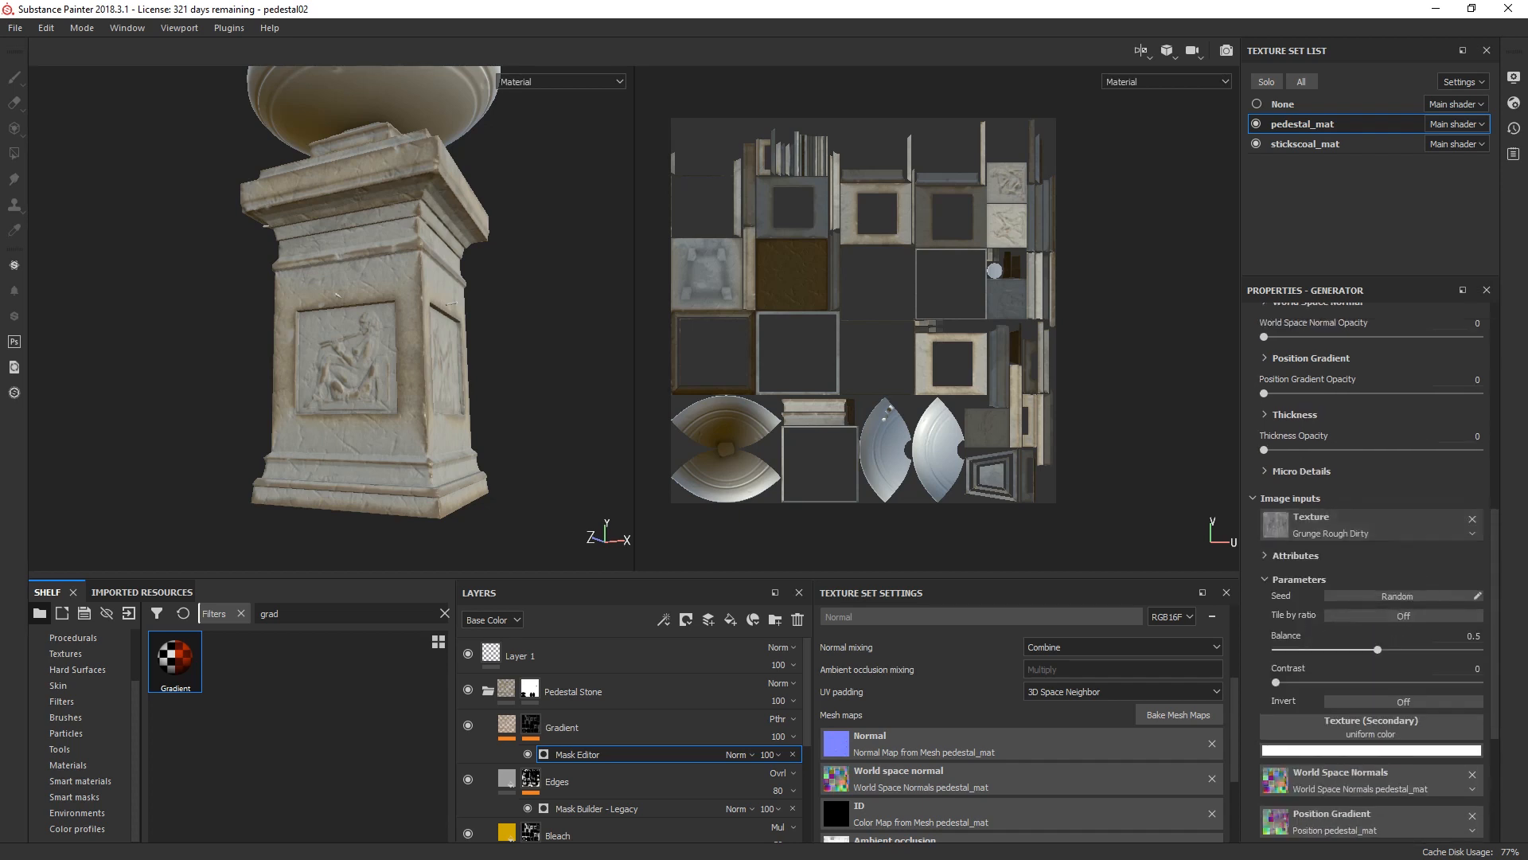
left_click_drag(1377, 649, 1481, 649)
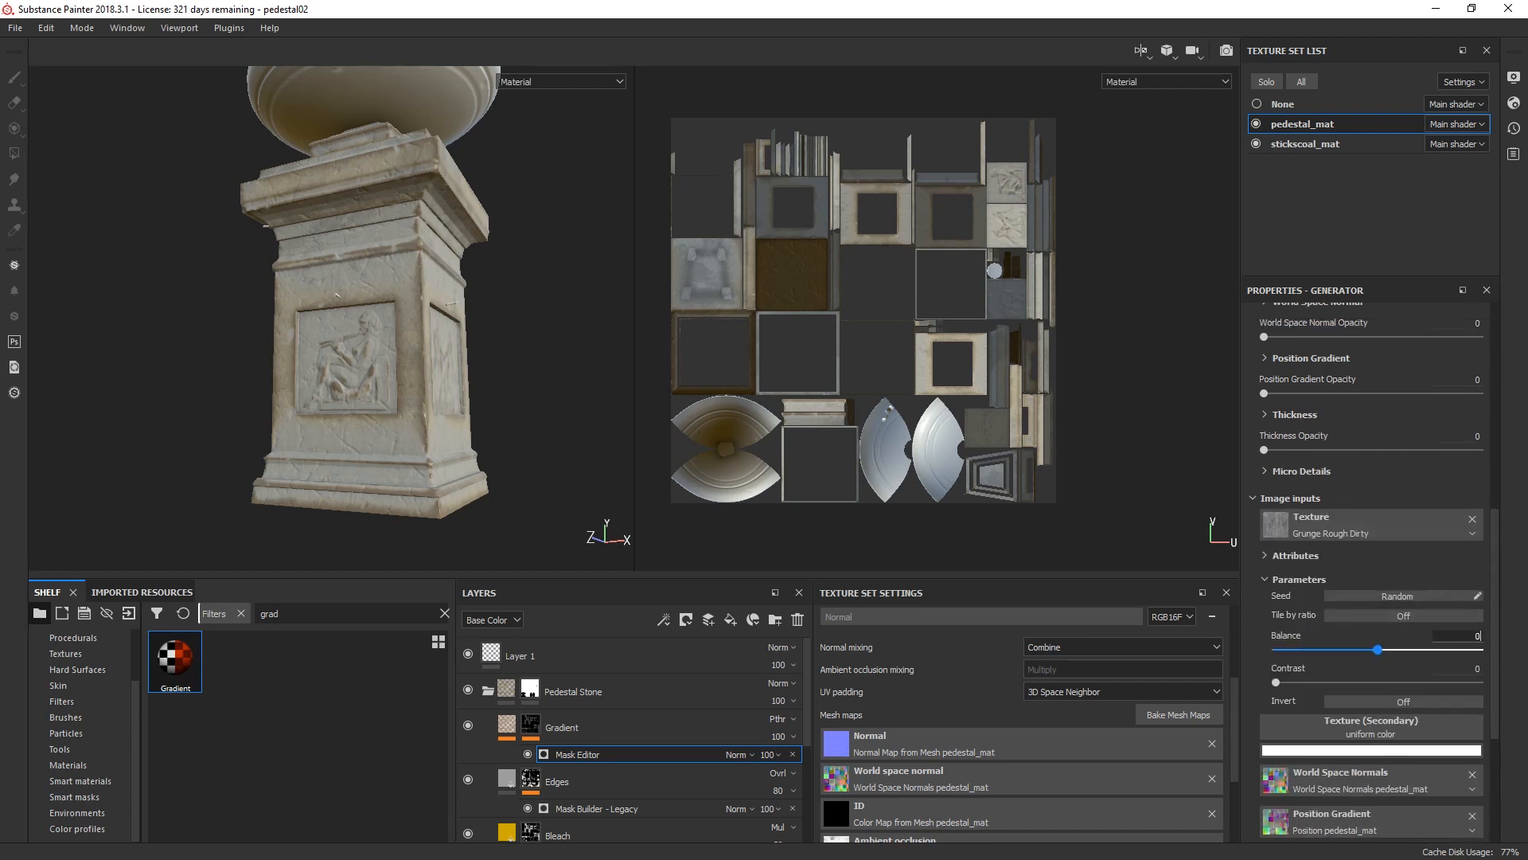
Step: Set the Gradient mask generator's Global Balance to 0.8 and its Texture Opacity to 1
scroll(1369, 573, "up", 6)
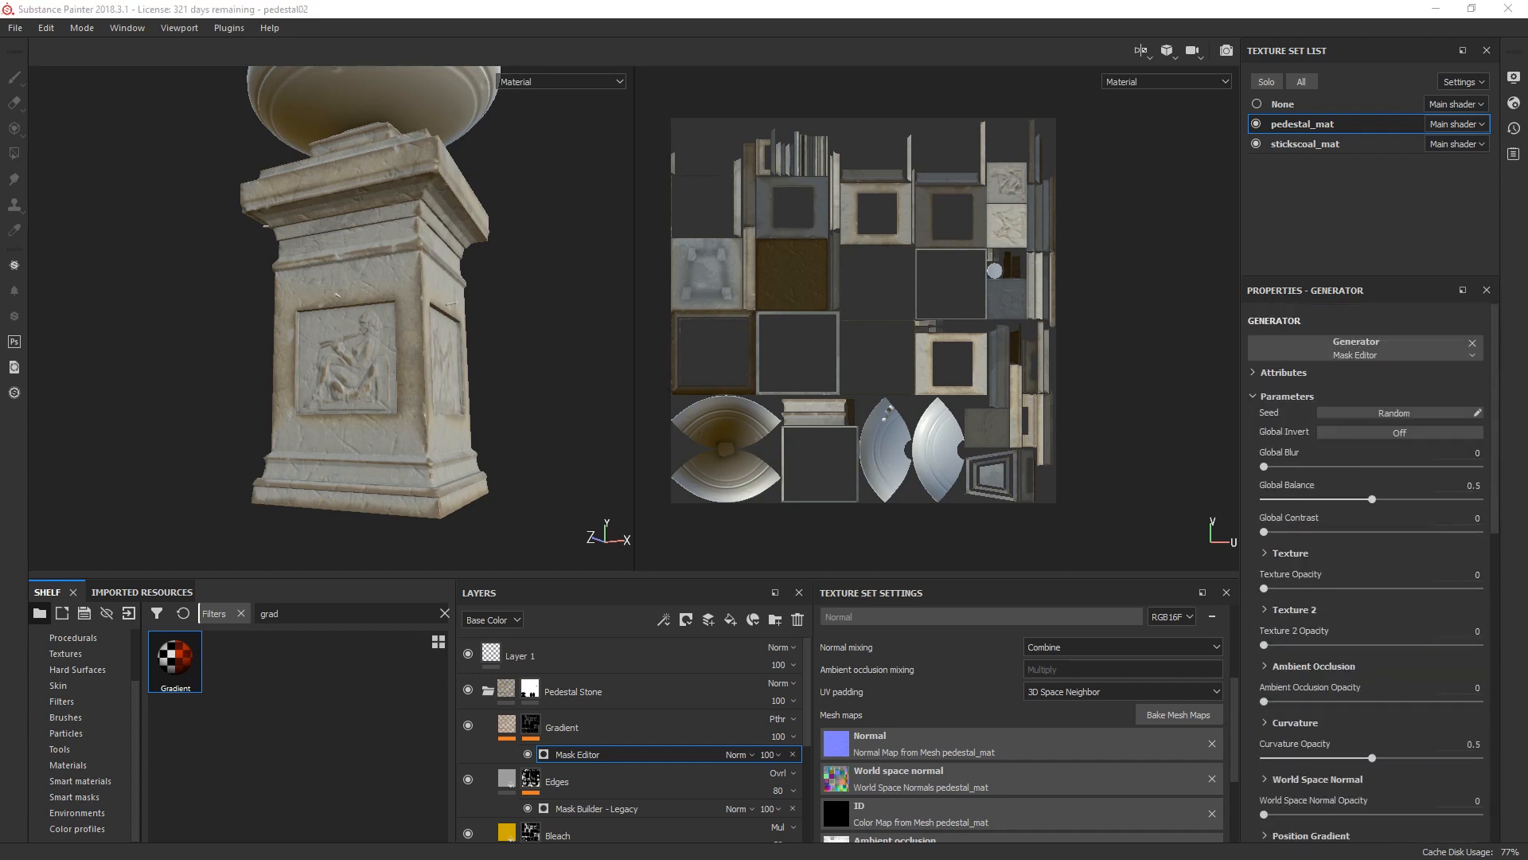
type(".")
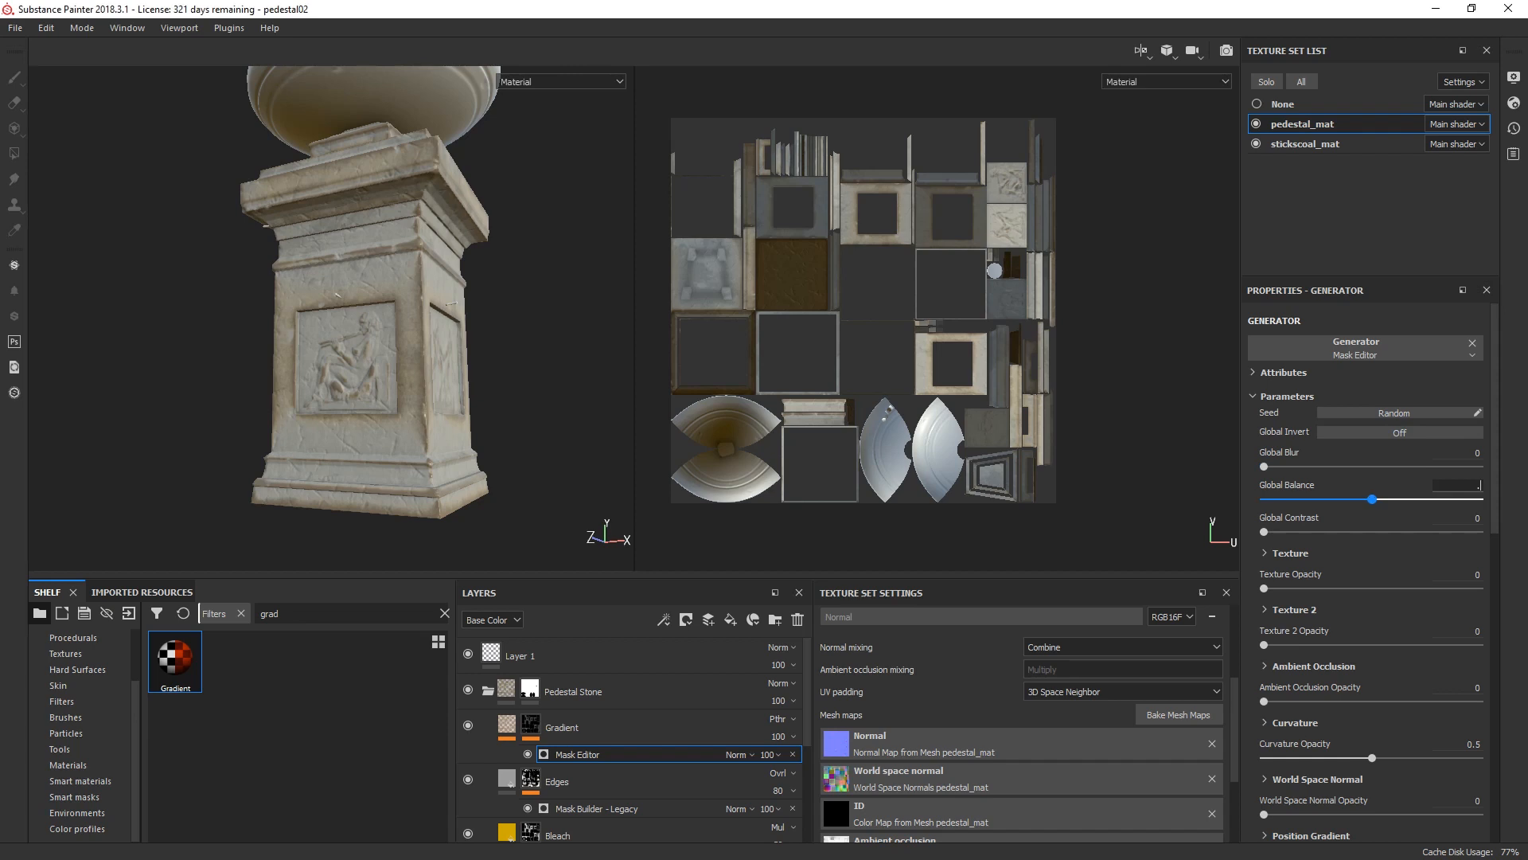
type("8")
key("Return")
left_click(1472, 574)
type("1")
key("Return")
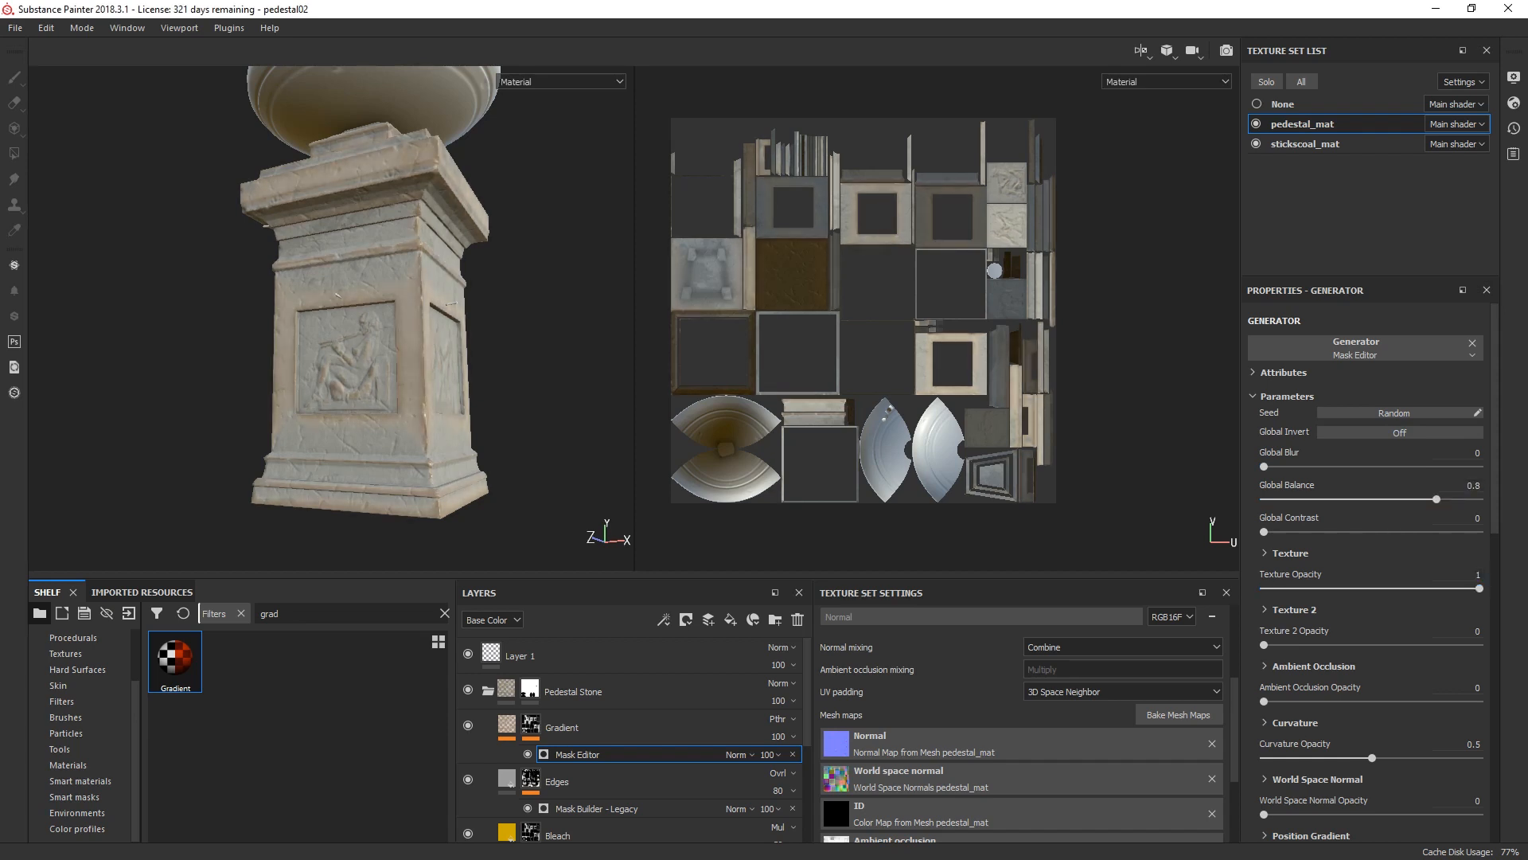
Step: Set the Ambient Occlusion Opacity and the Curvature Opacity of the Gradient mask generator to 1
left_click(1472, 687)
type("1")
key("Return")
left_click(1473, 743)
type("1")
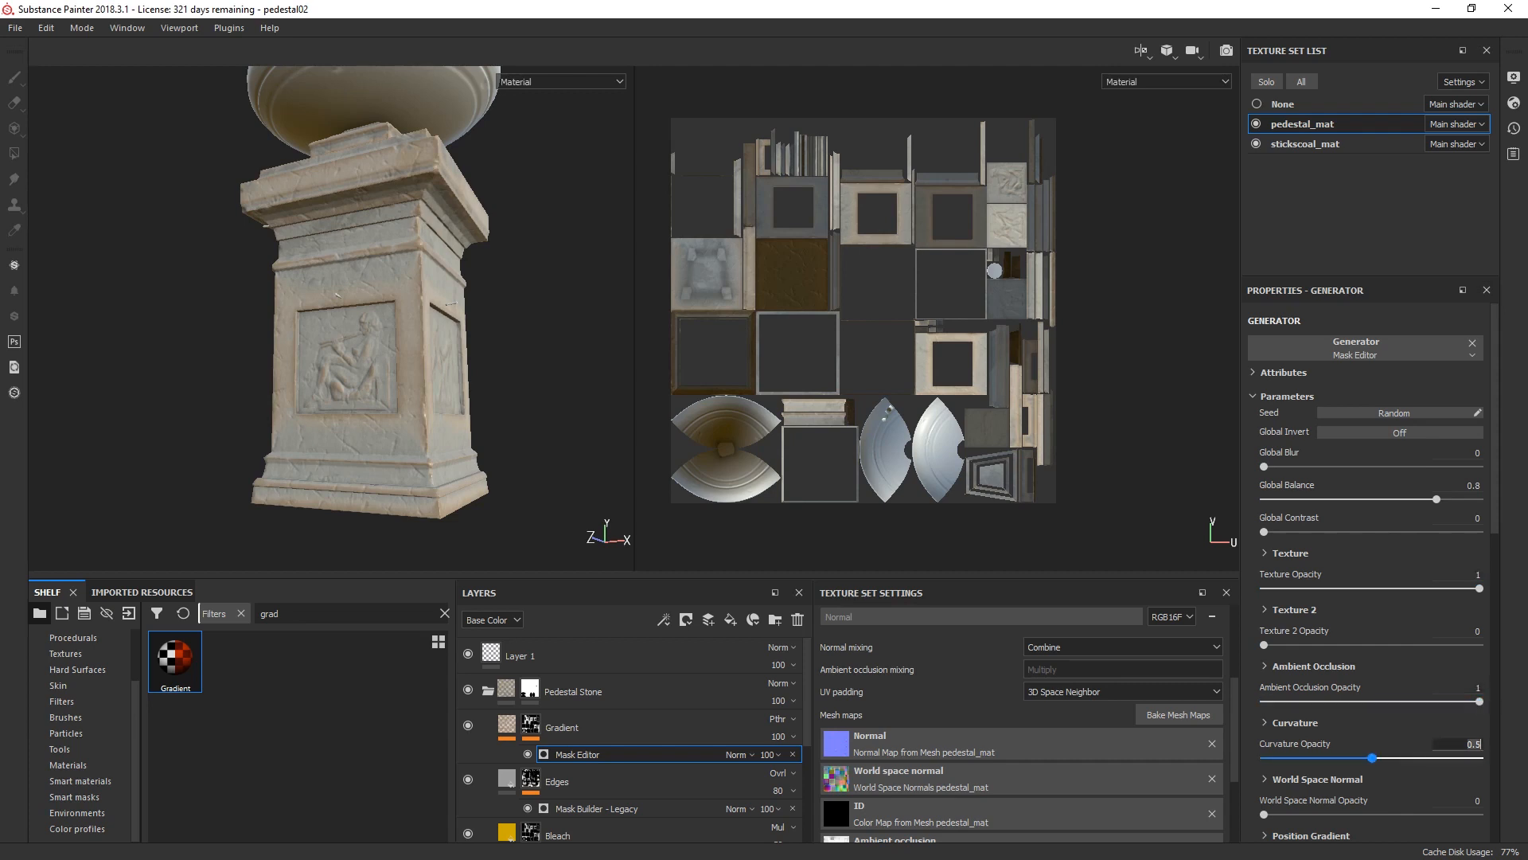
key("Return")
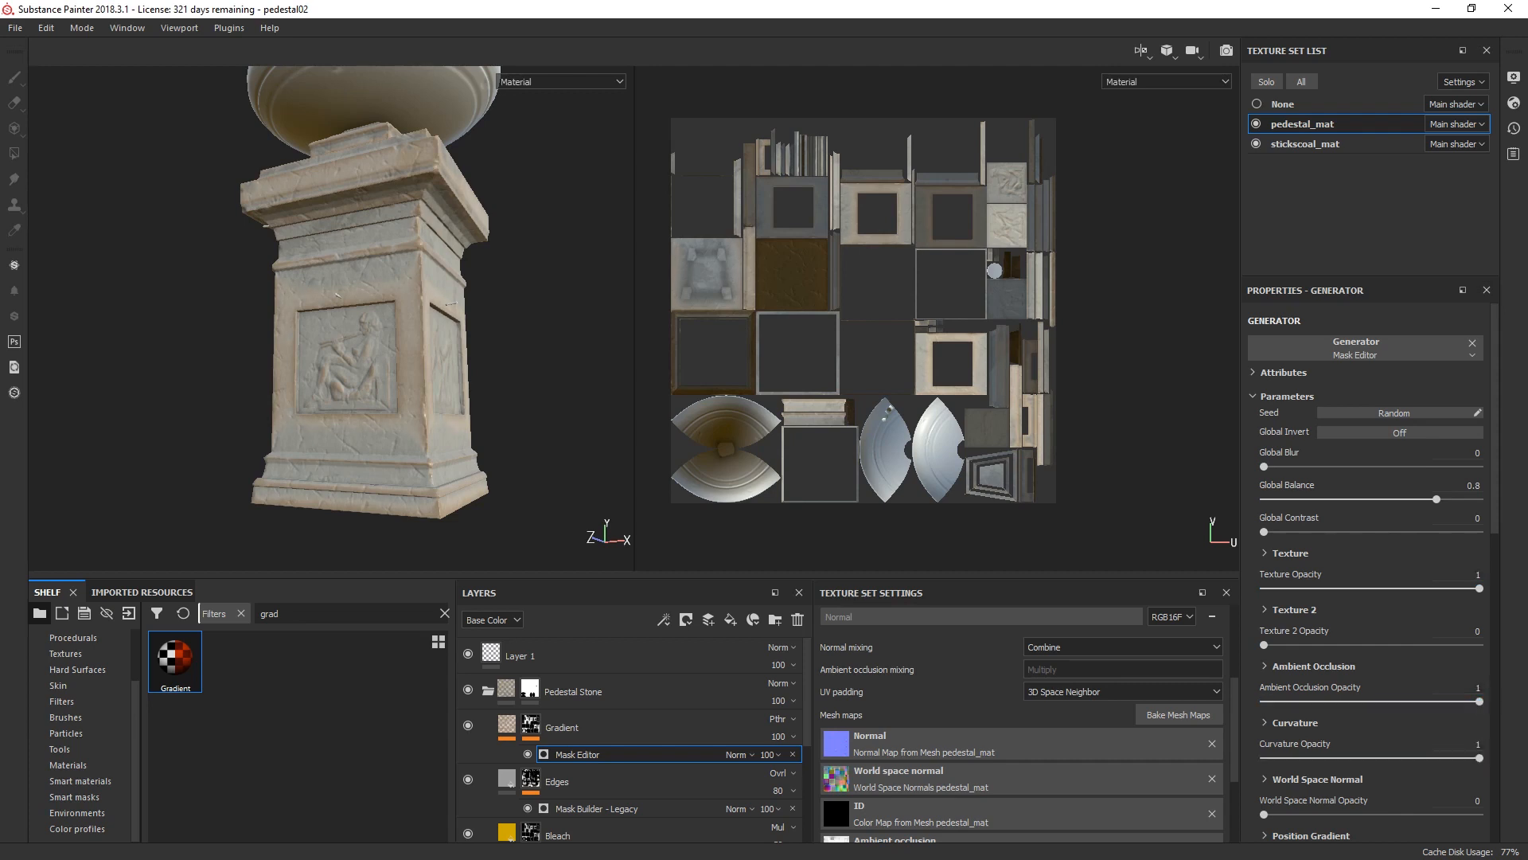
Step: Duplicate the Gradient layer inside the Pedestal Stone folder and rename the copy to Dust
mouse_move(507, 726)
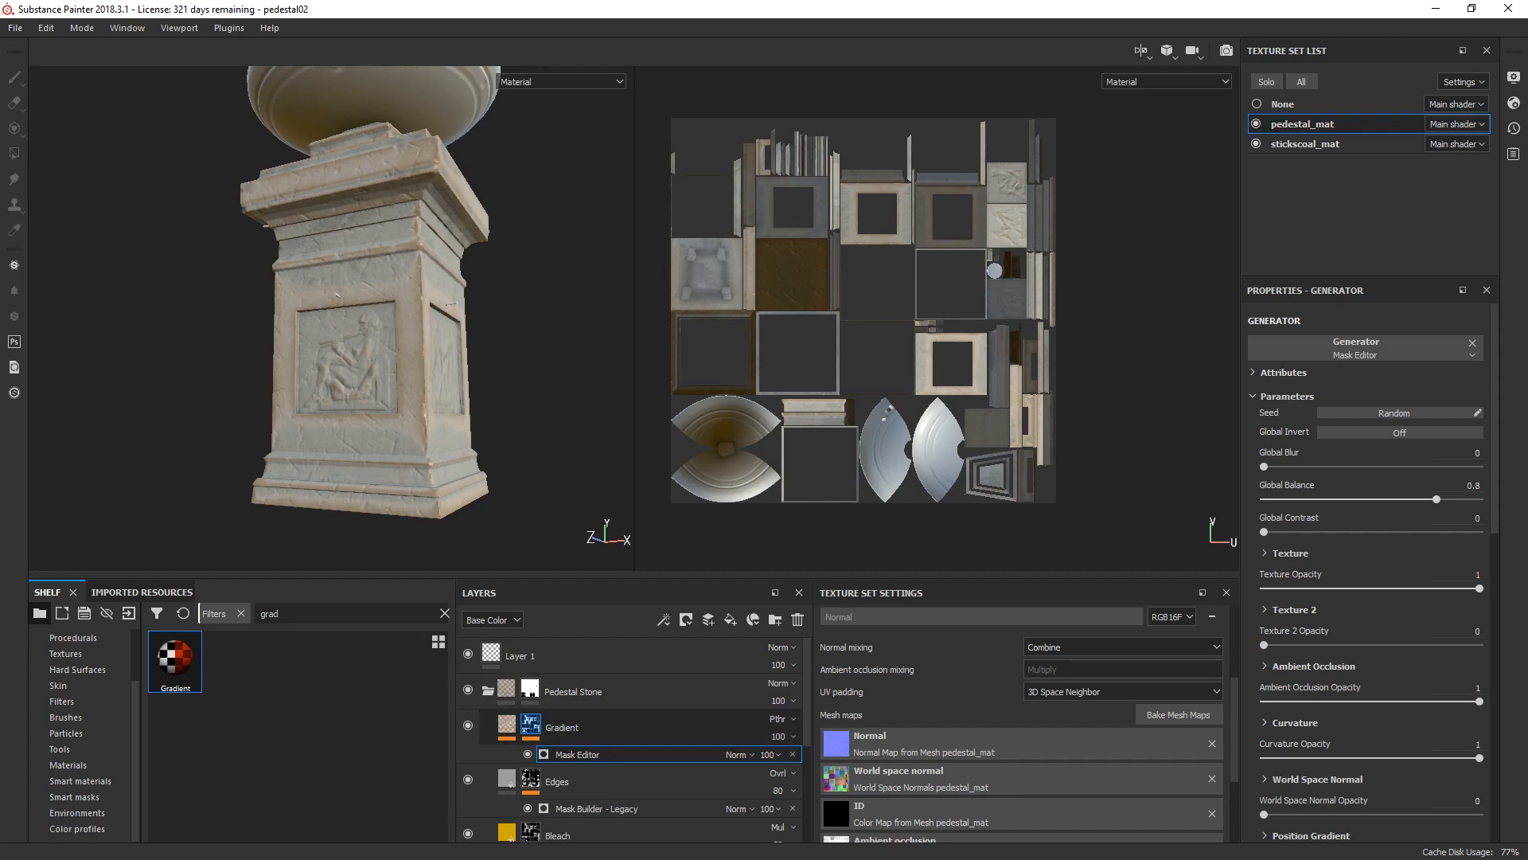
left_click(507, 725)
left_click(549, 755)
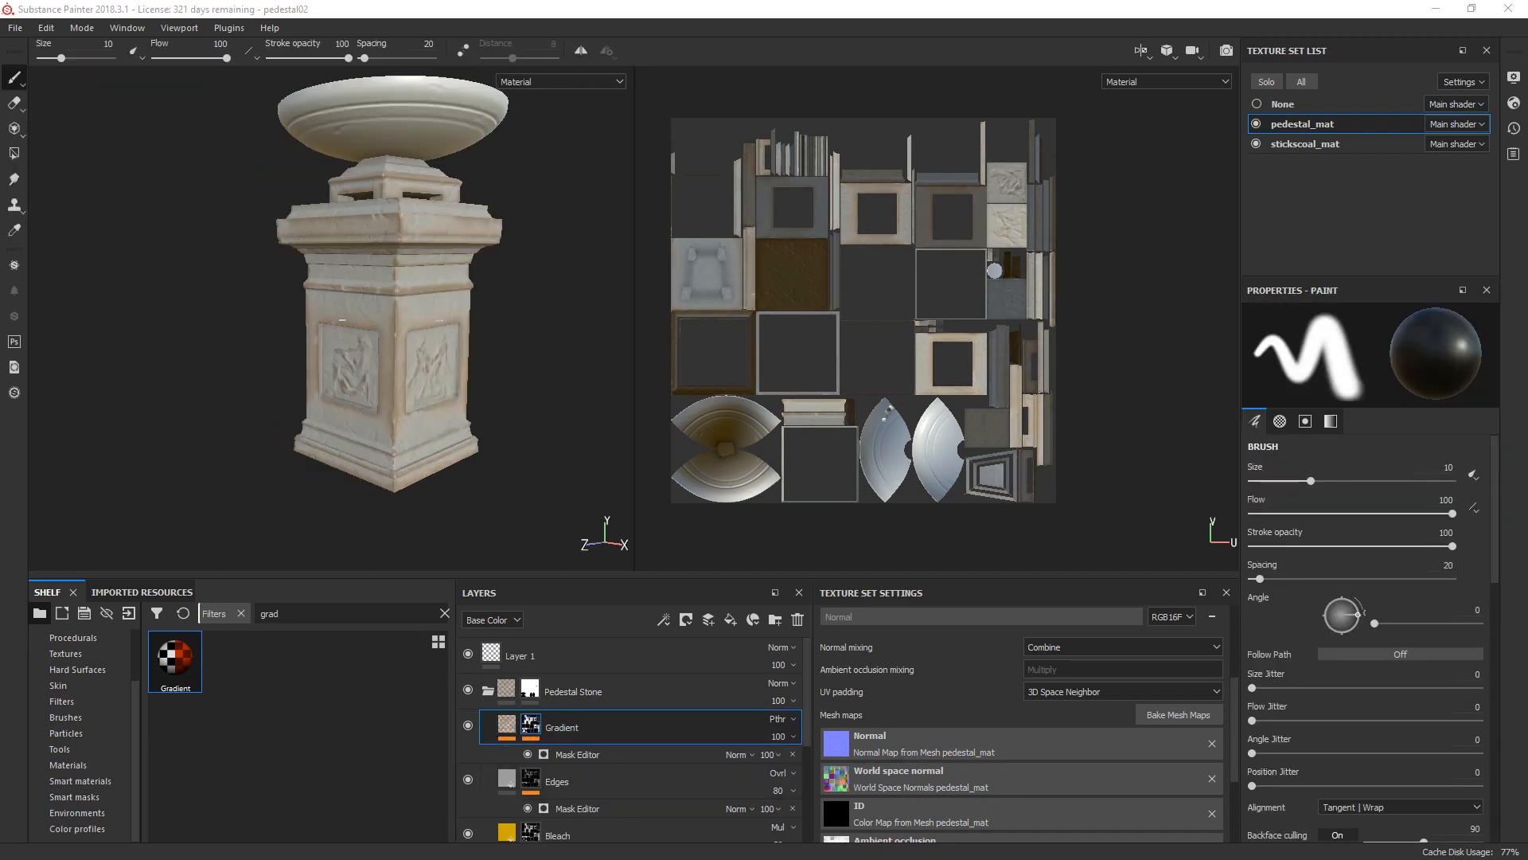
left_click(507, 725)
right_click(502, 723)
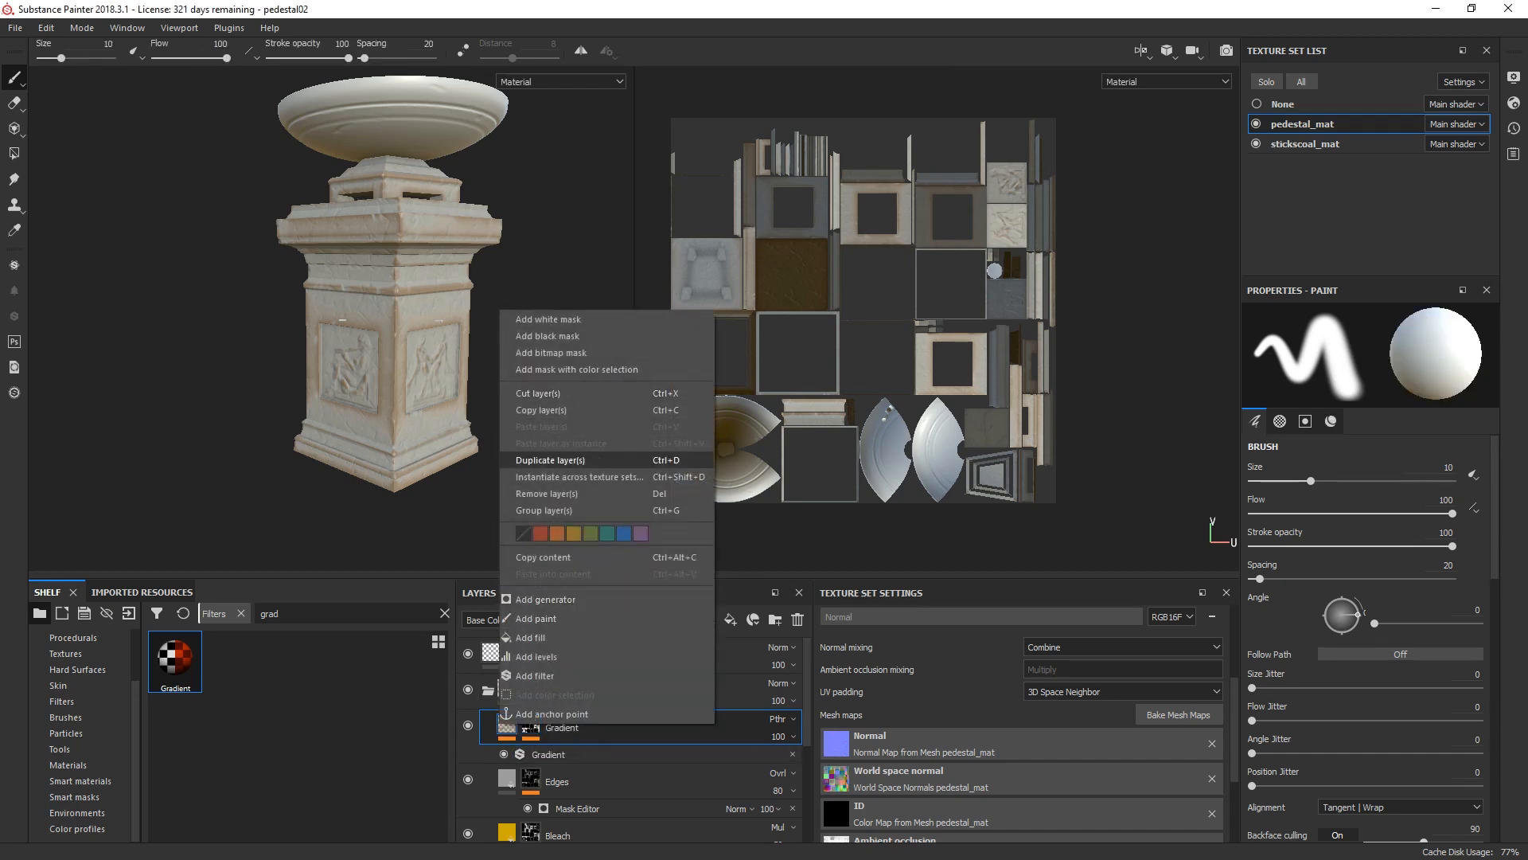
left_click(557, 460)
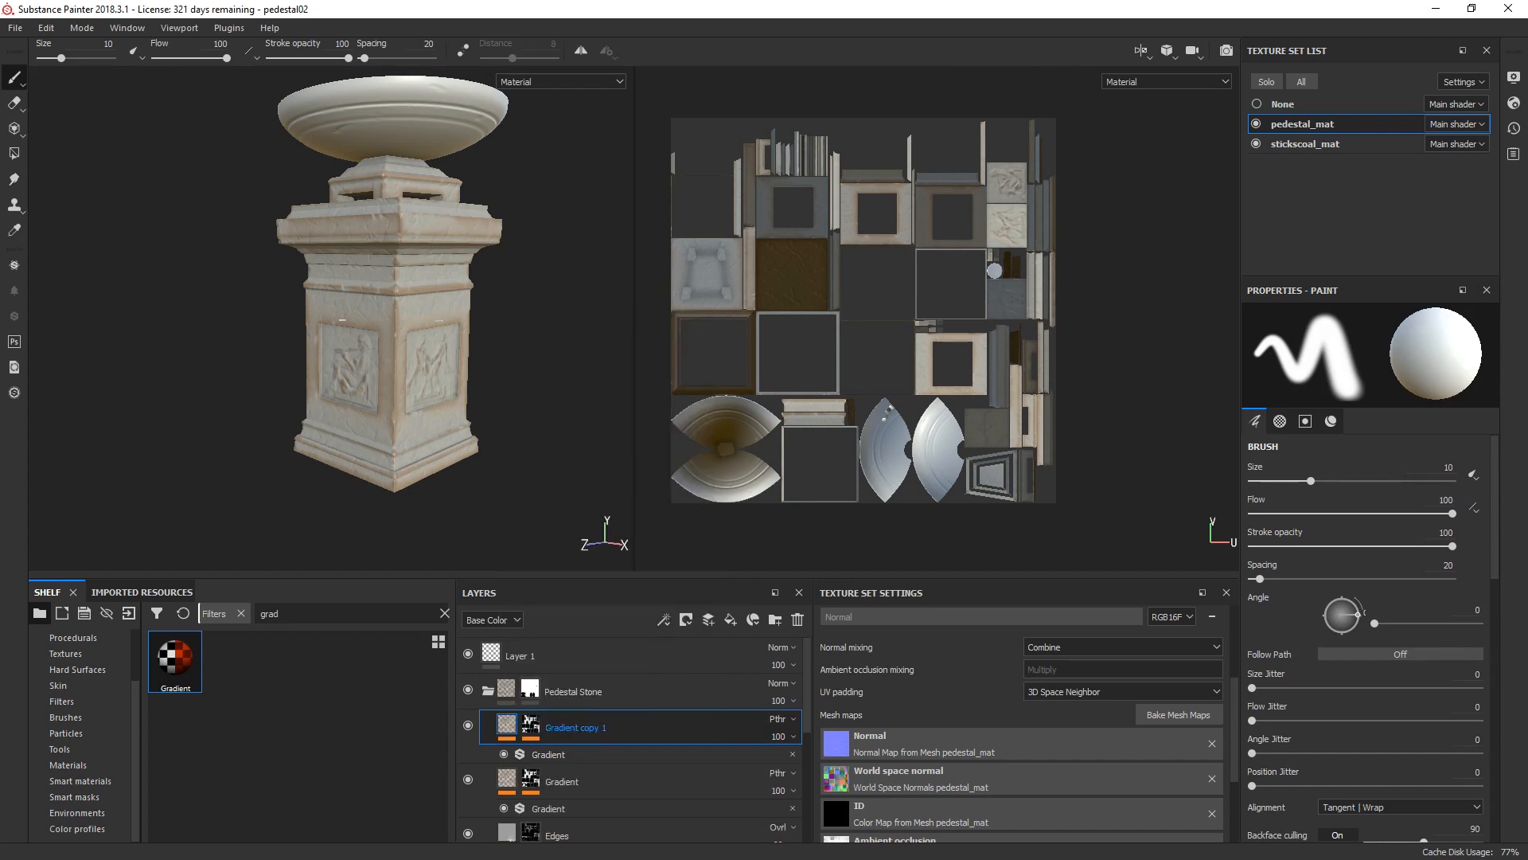
double_click(575, 728)
type("Du")
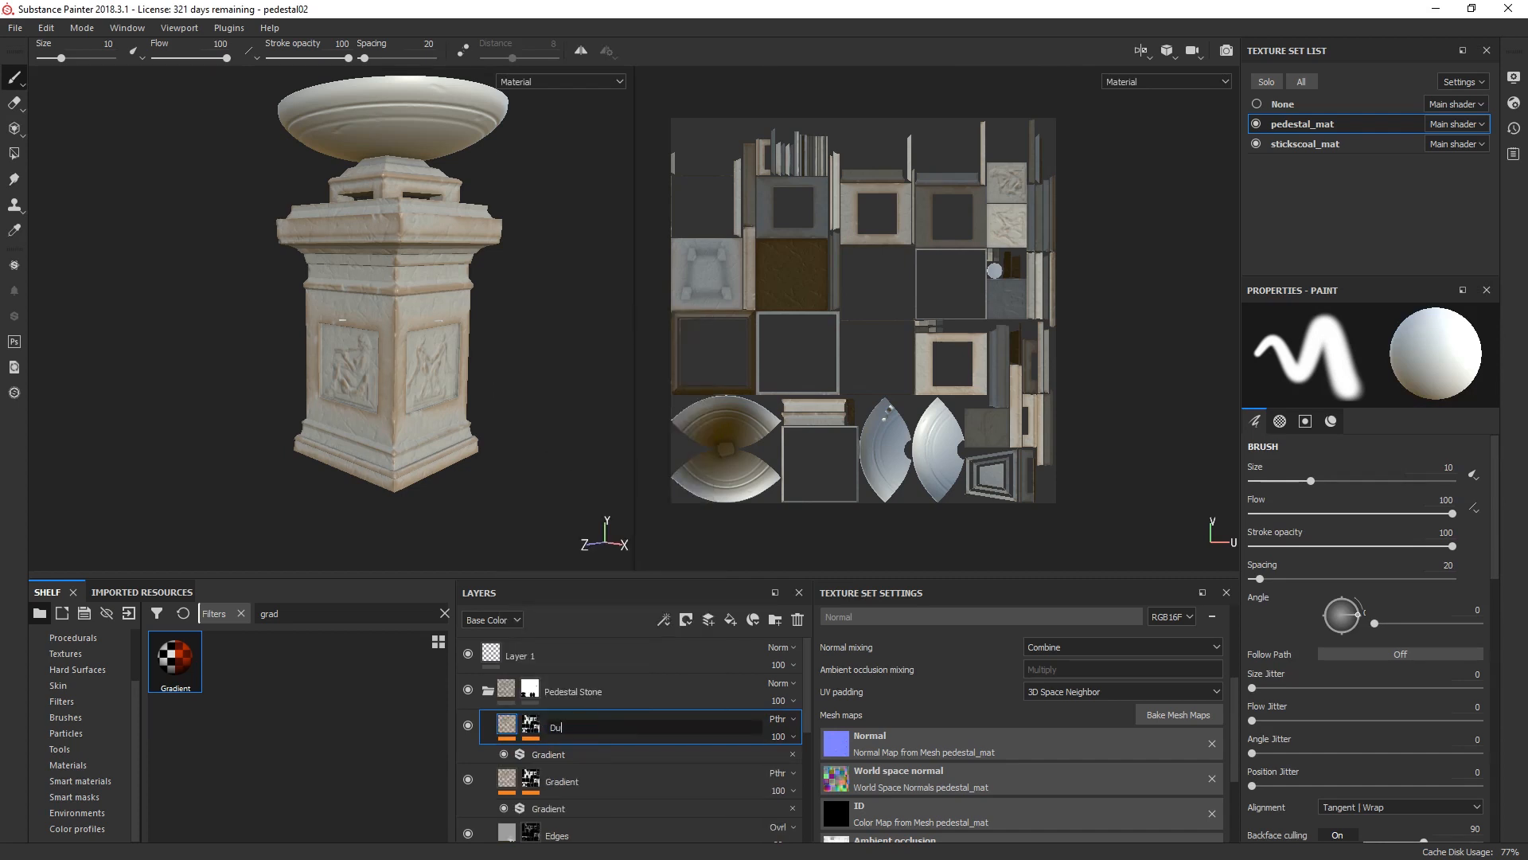
type("st")
key("Return")
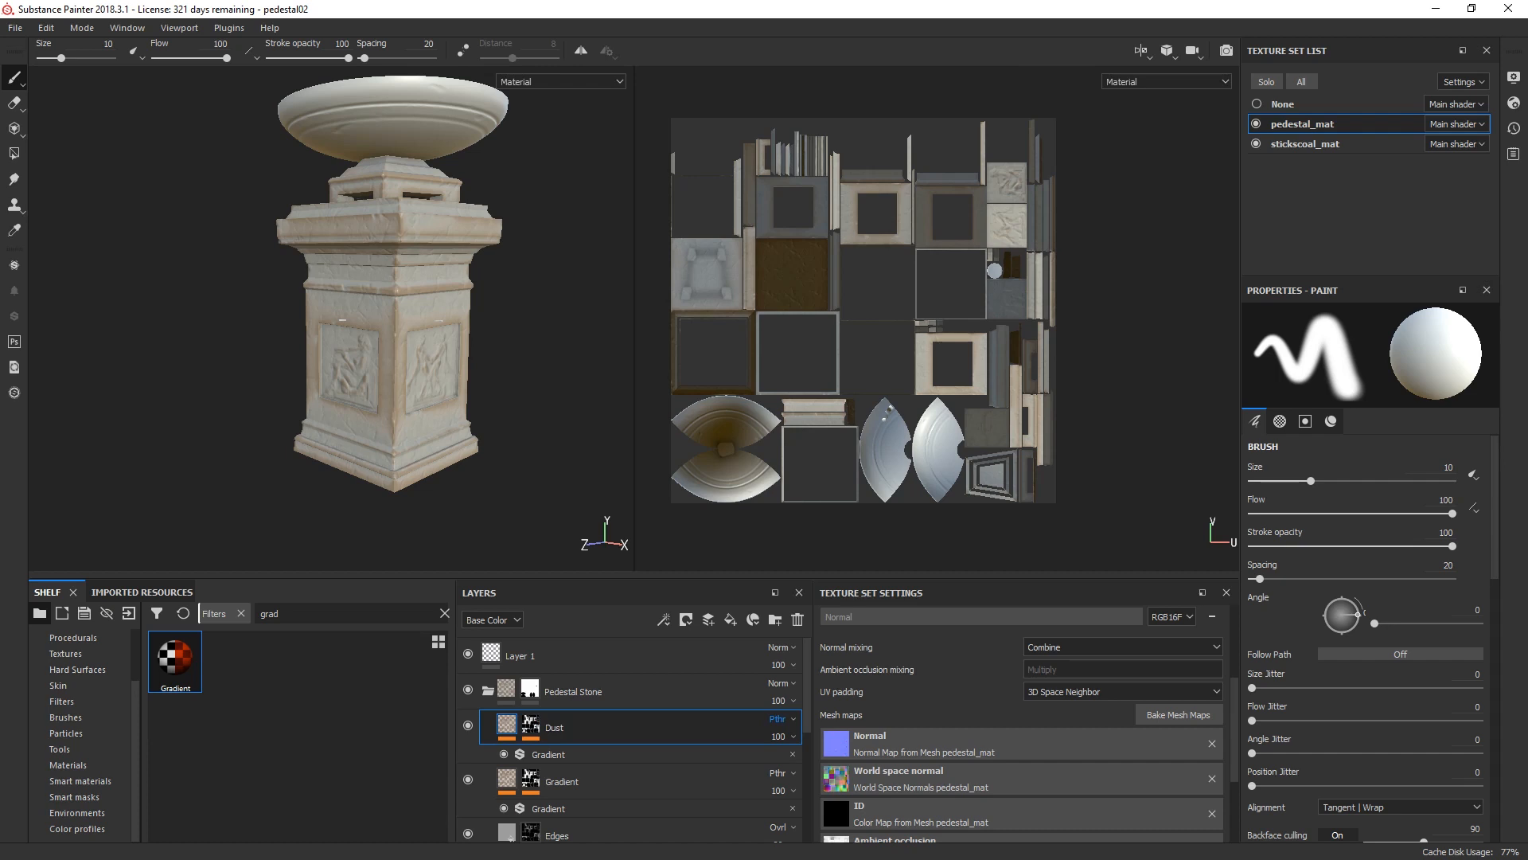
Step: Clear the Gradient filter from the Dust layer's mask and give the mask a Mask Editor generator
left_click(530, 725)
left_click(557, 754)
key("Delete")
left_click(664, 619)
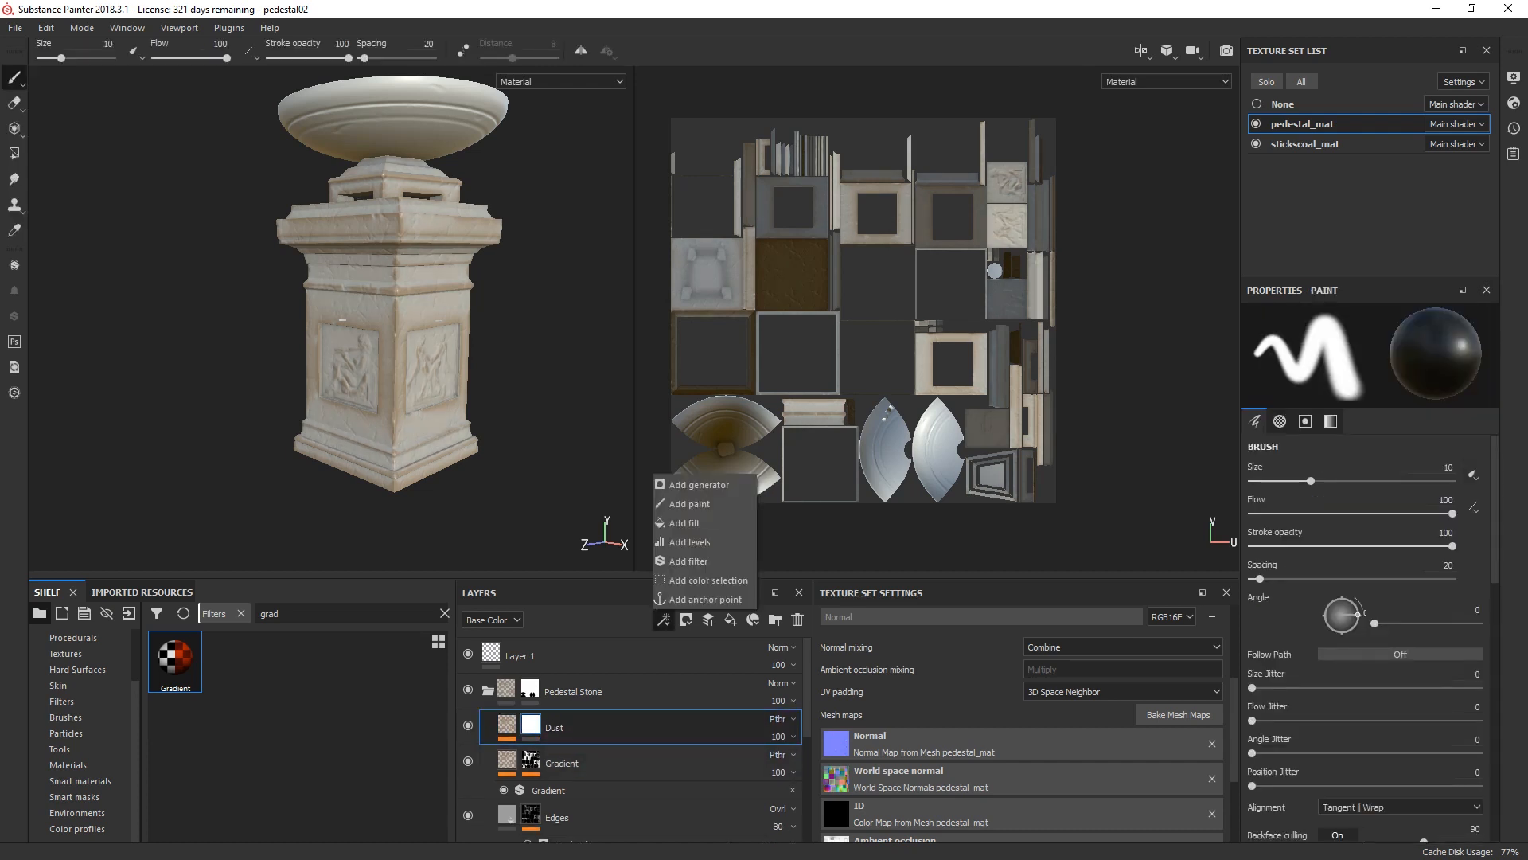
left_click(699, 485)
left_click(1370, 340)
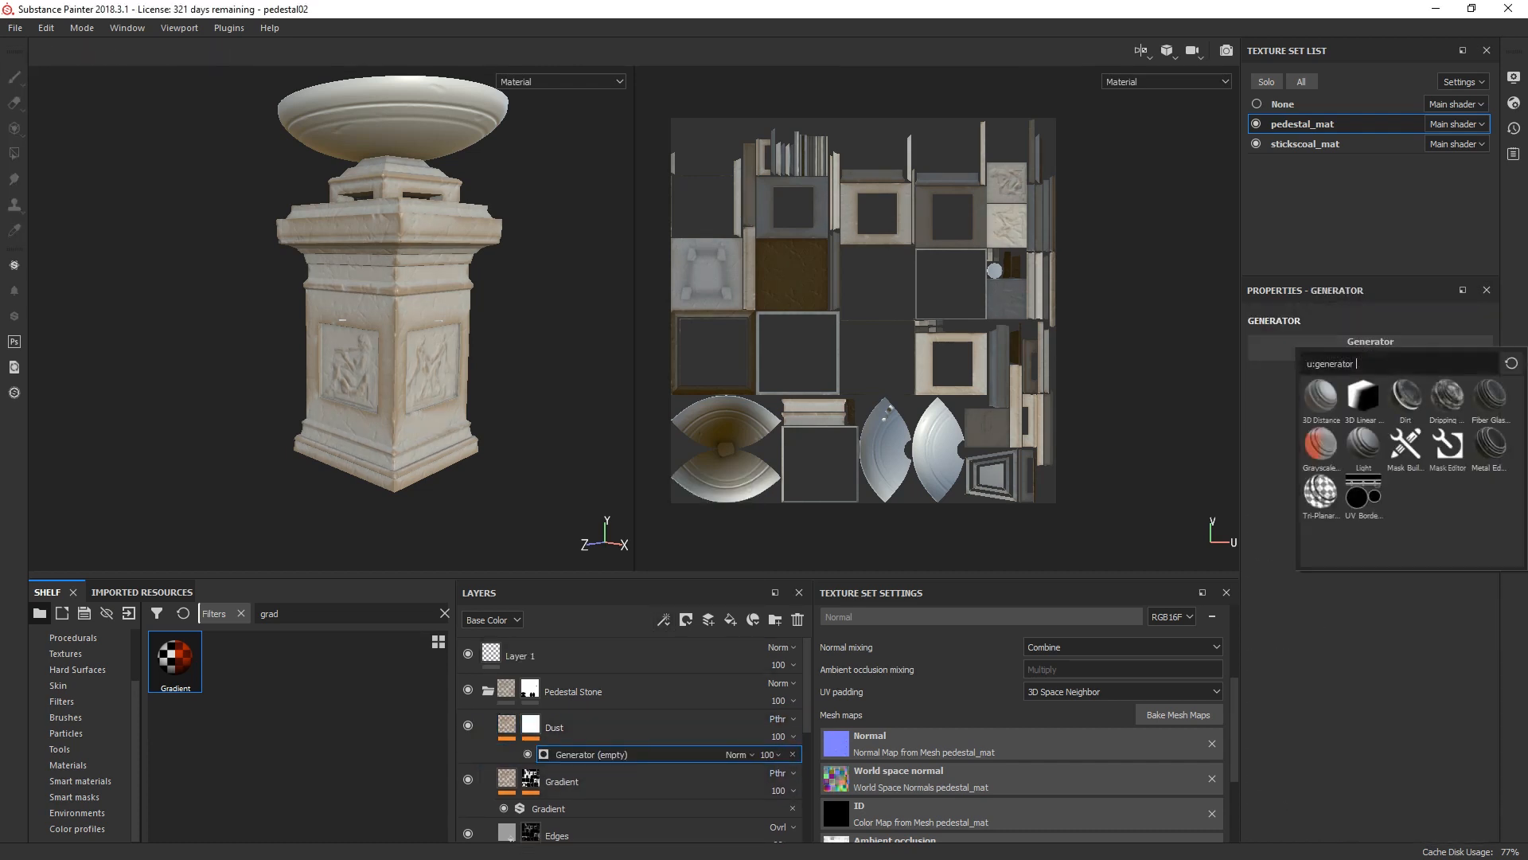
left_click(1447, 444)
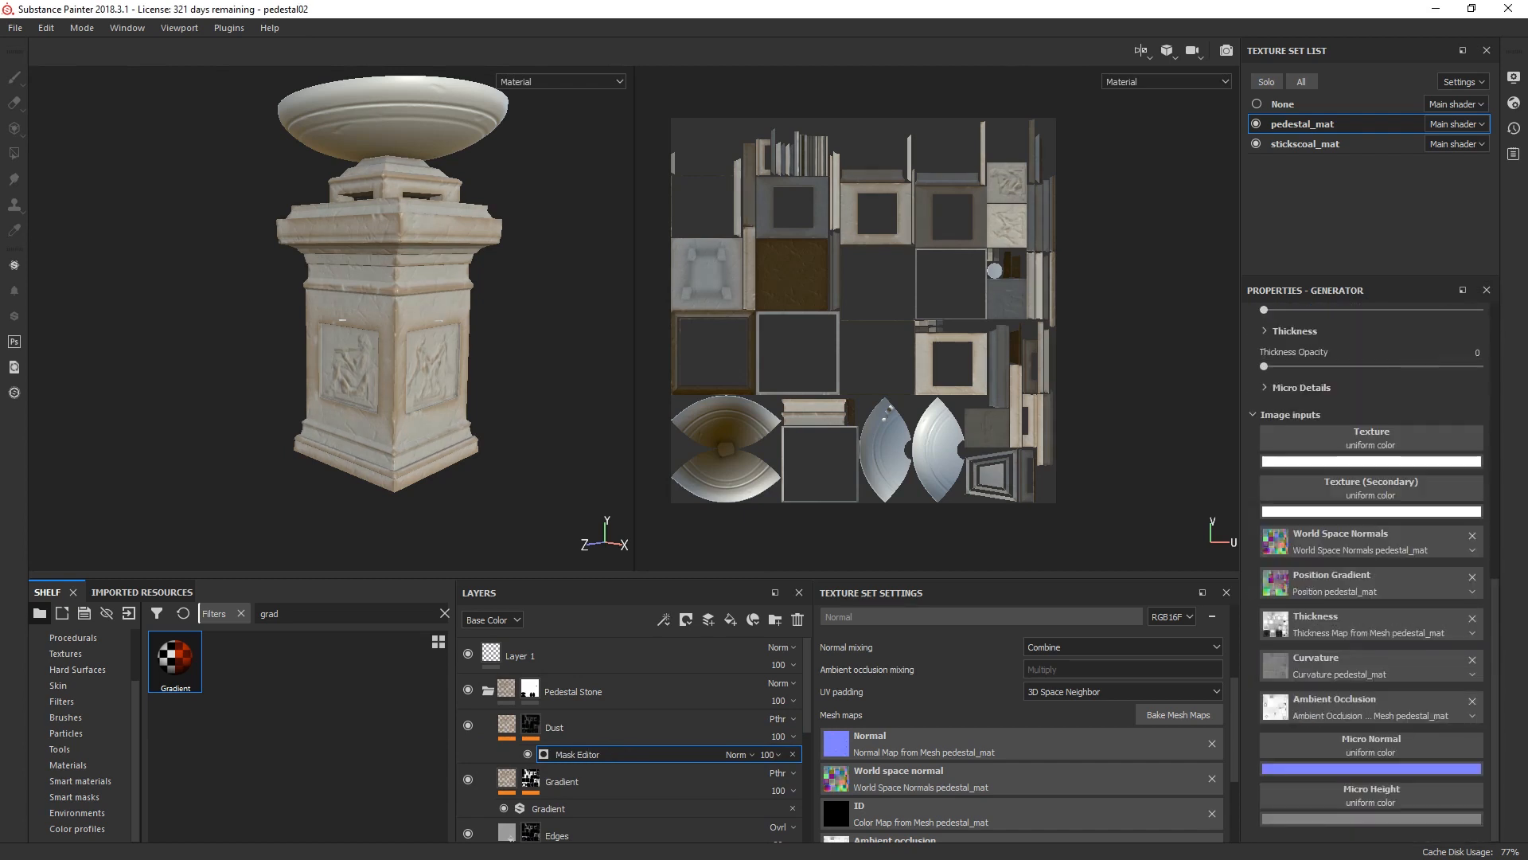
Step: Assign Grunge Rough Dirty to the Texture input of the Dust mask's generator and set that texture's Balance to 0.6
left_click(1371, 438)
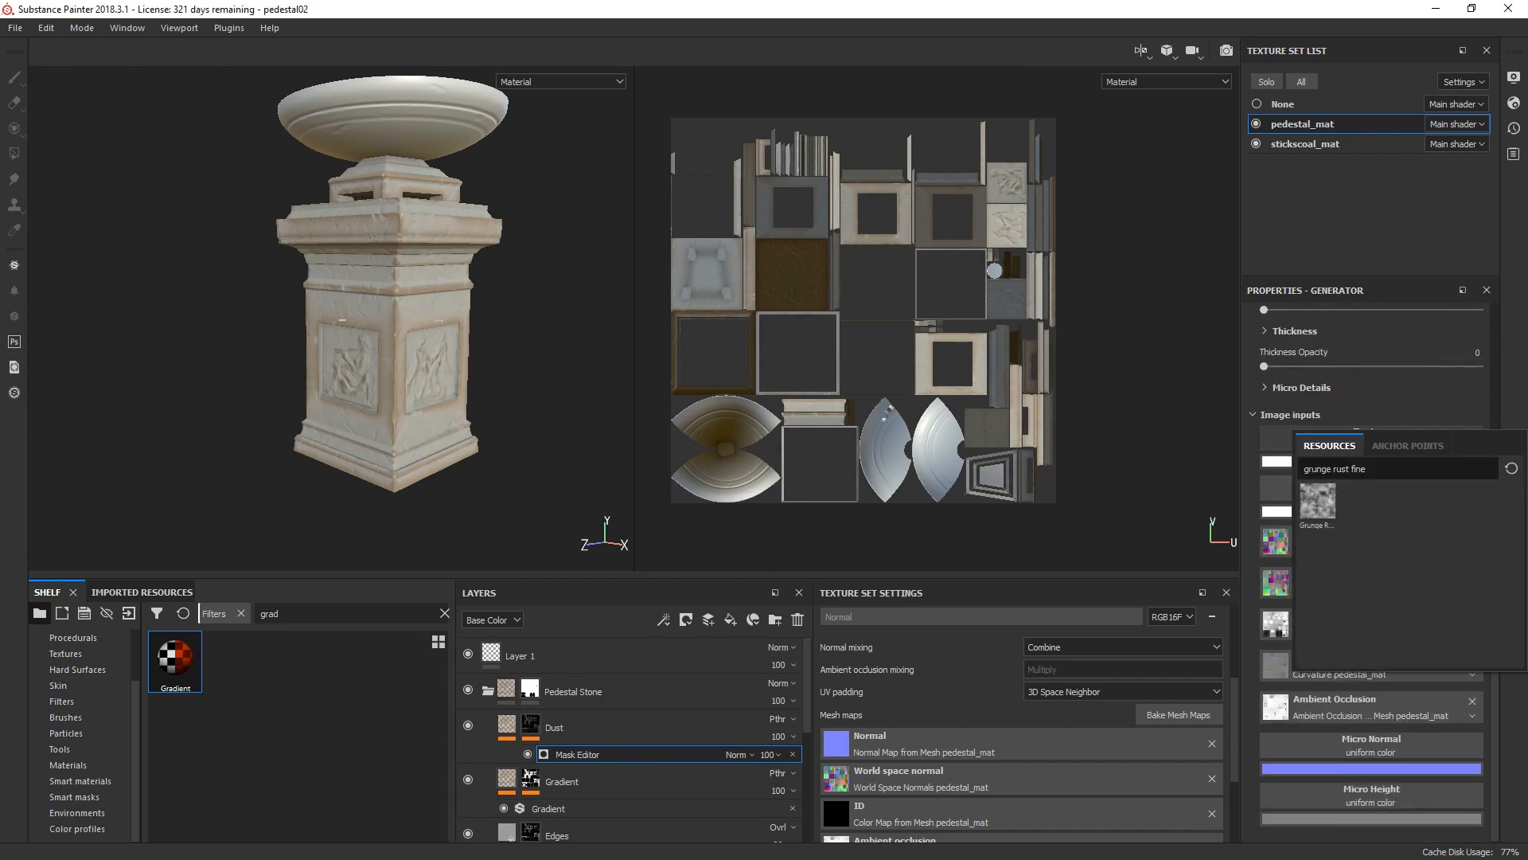
key("BackSpace")
key("BackSpace")
key("BackSpace")
key("BackSpace")
key("BackSpace")
key("BackSpace")
key("BackSpace")
key("BackSpace")
key("BackSpace")
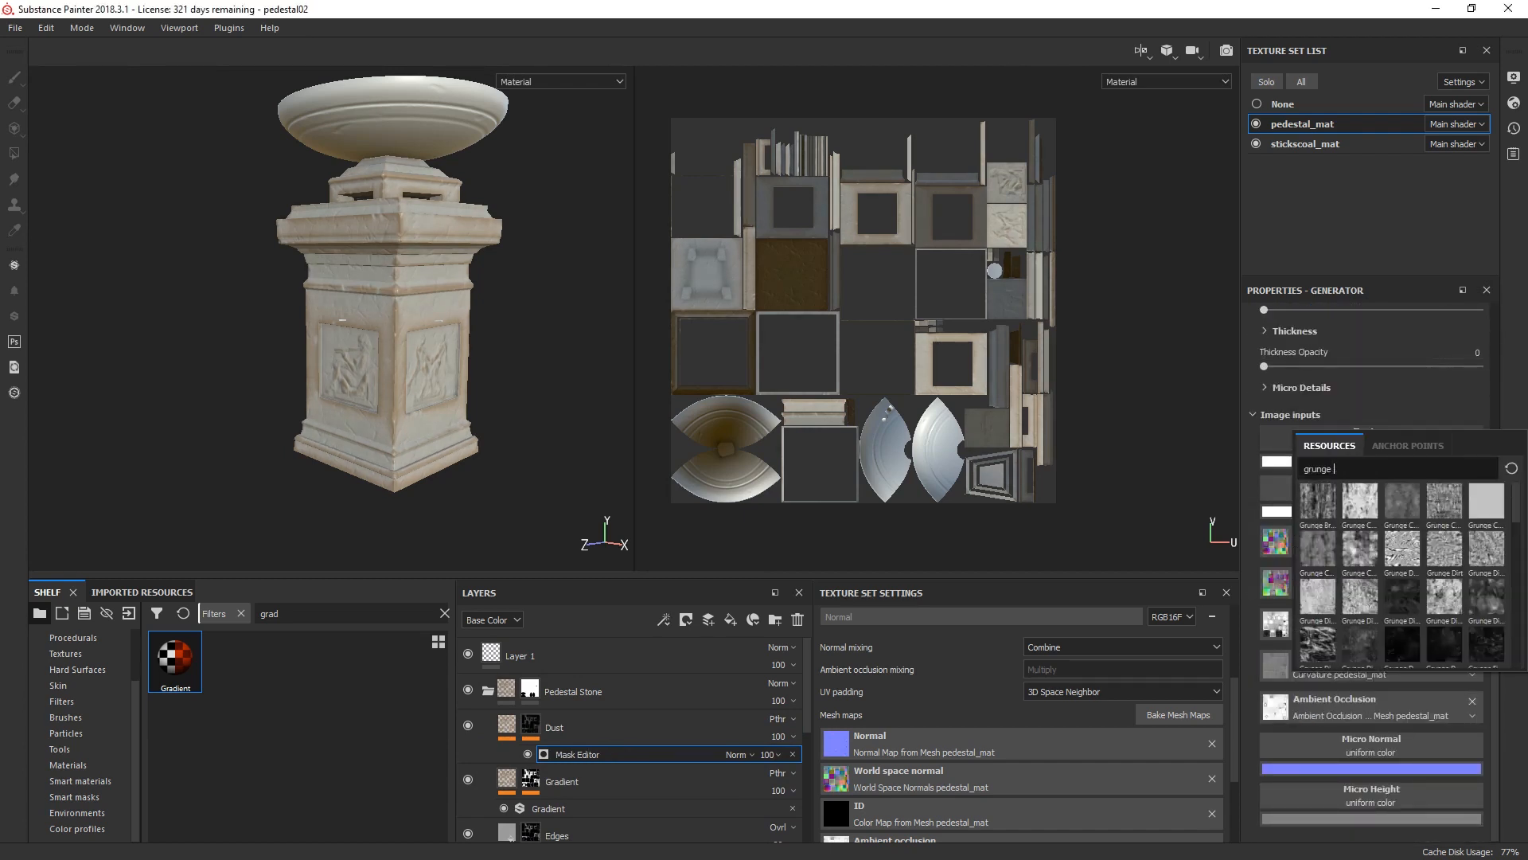
type("rough dirty")
left_click(1317, 500)
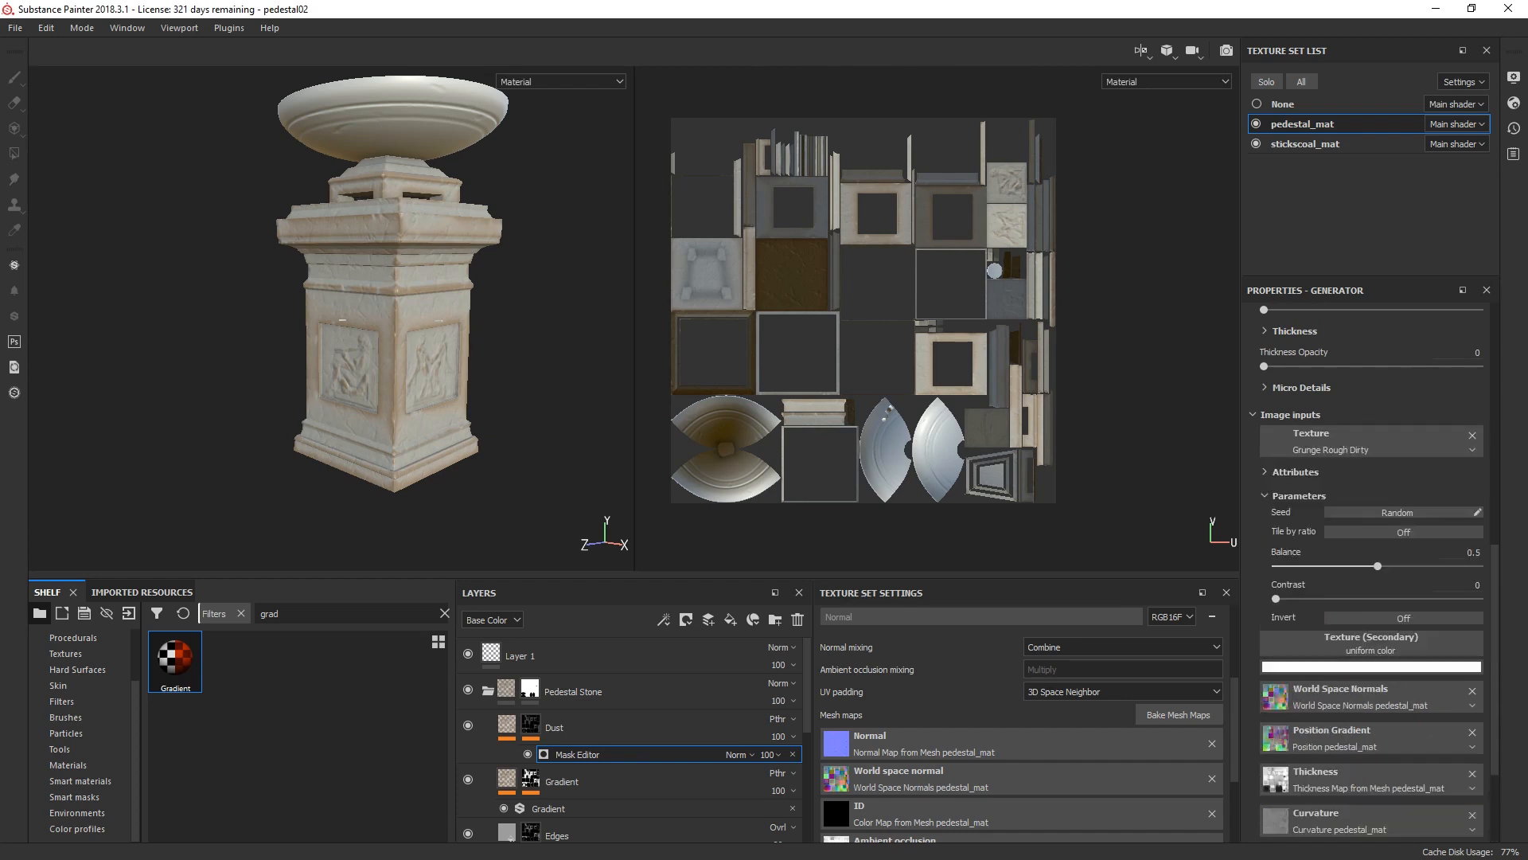
left_click_drag(1378, 566, 1398, 566)
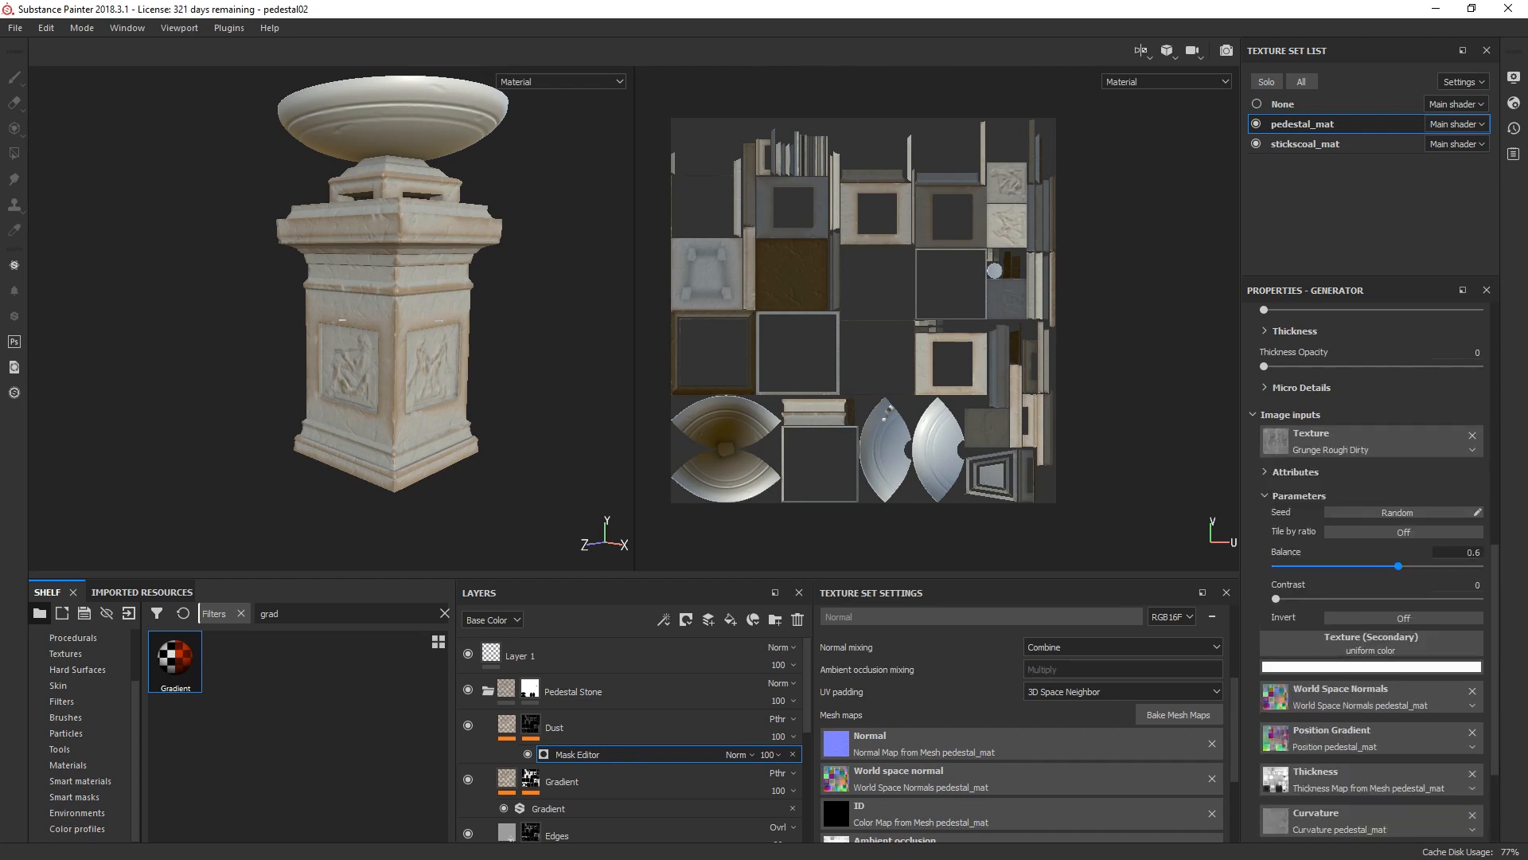
Step: Set the Dust mask generator's Global Balance to 0.84 and its Texture, Ambient Occlusion and Curvature opacities to 1
scroll(1369, 557, "up", 10)
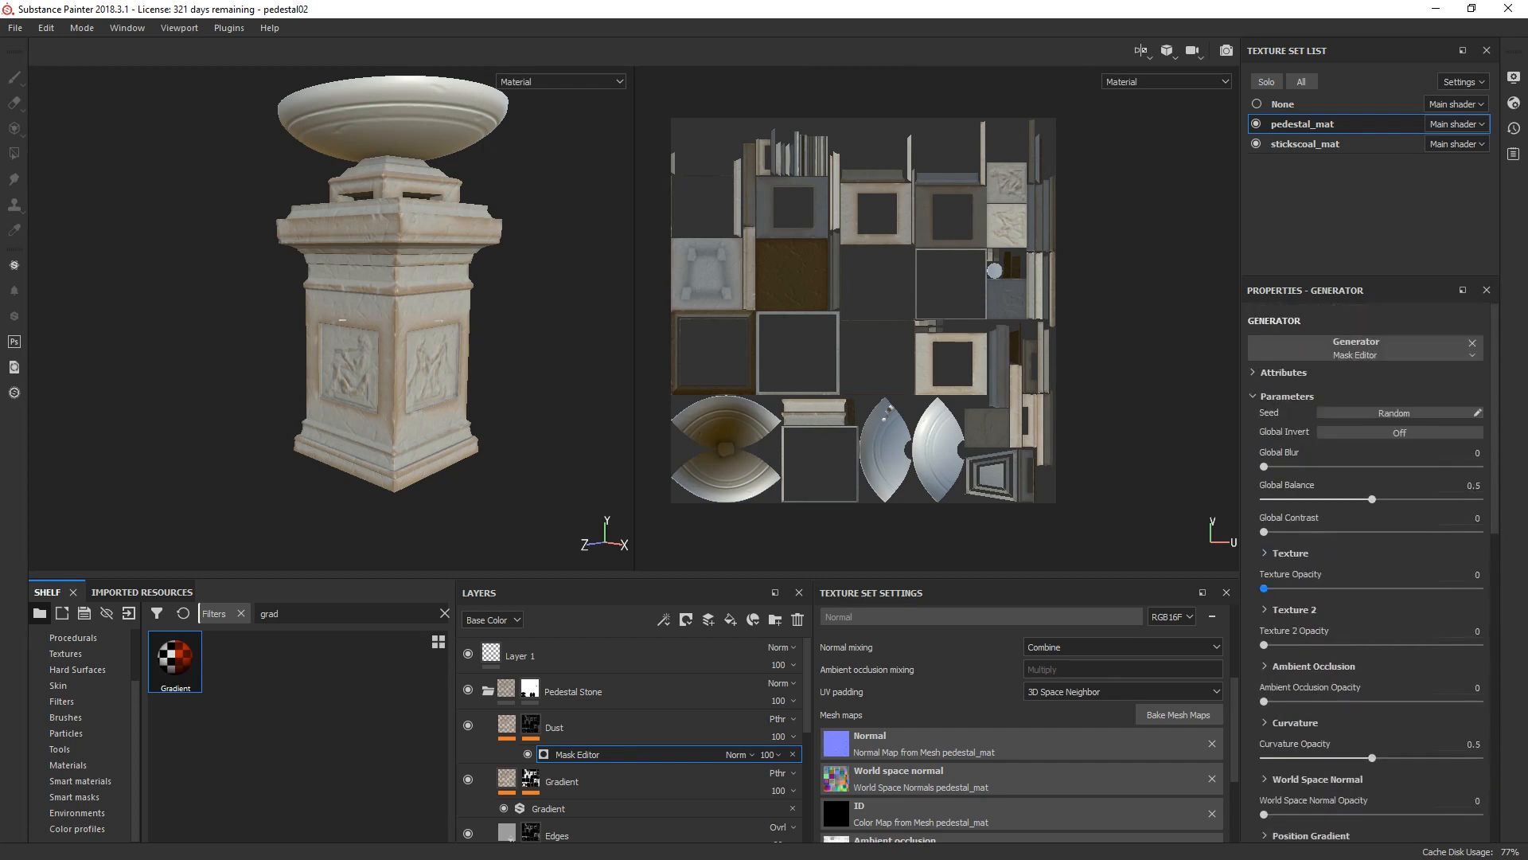
left_click_drag(1372, 499, 1445, 499)
left_click(1480, 588)
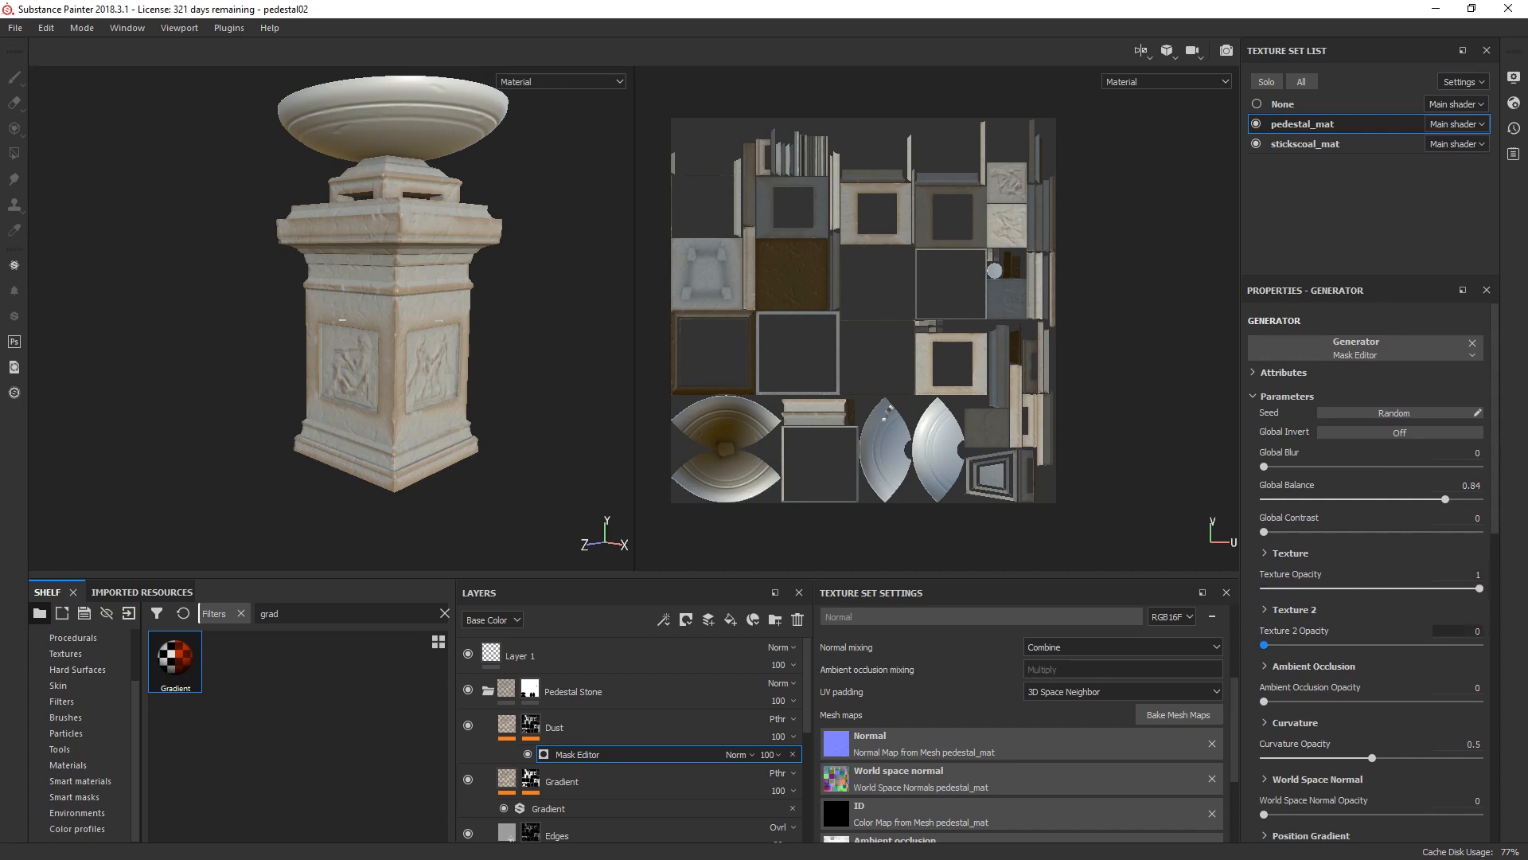
left_click(1465, 687)
type("1")
left_click(1465, 743)
type("1")
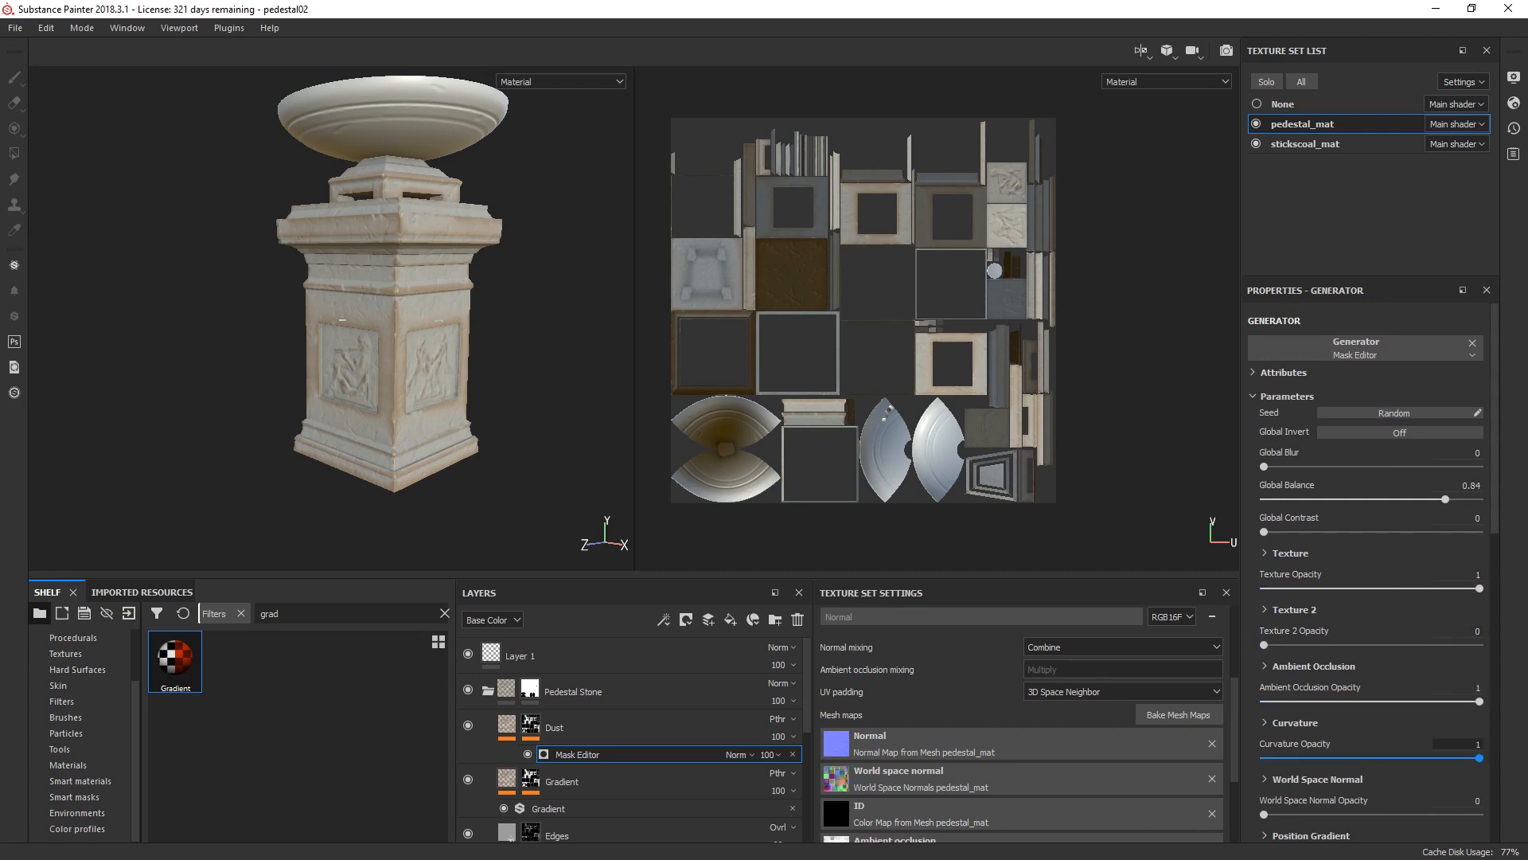
key("Return")
Step: Add a second Mask Editor generator to the Dust mask, placed below the first one with its opacity at 80
left_click(664, 619)
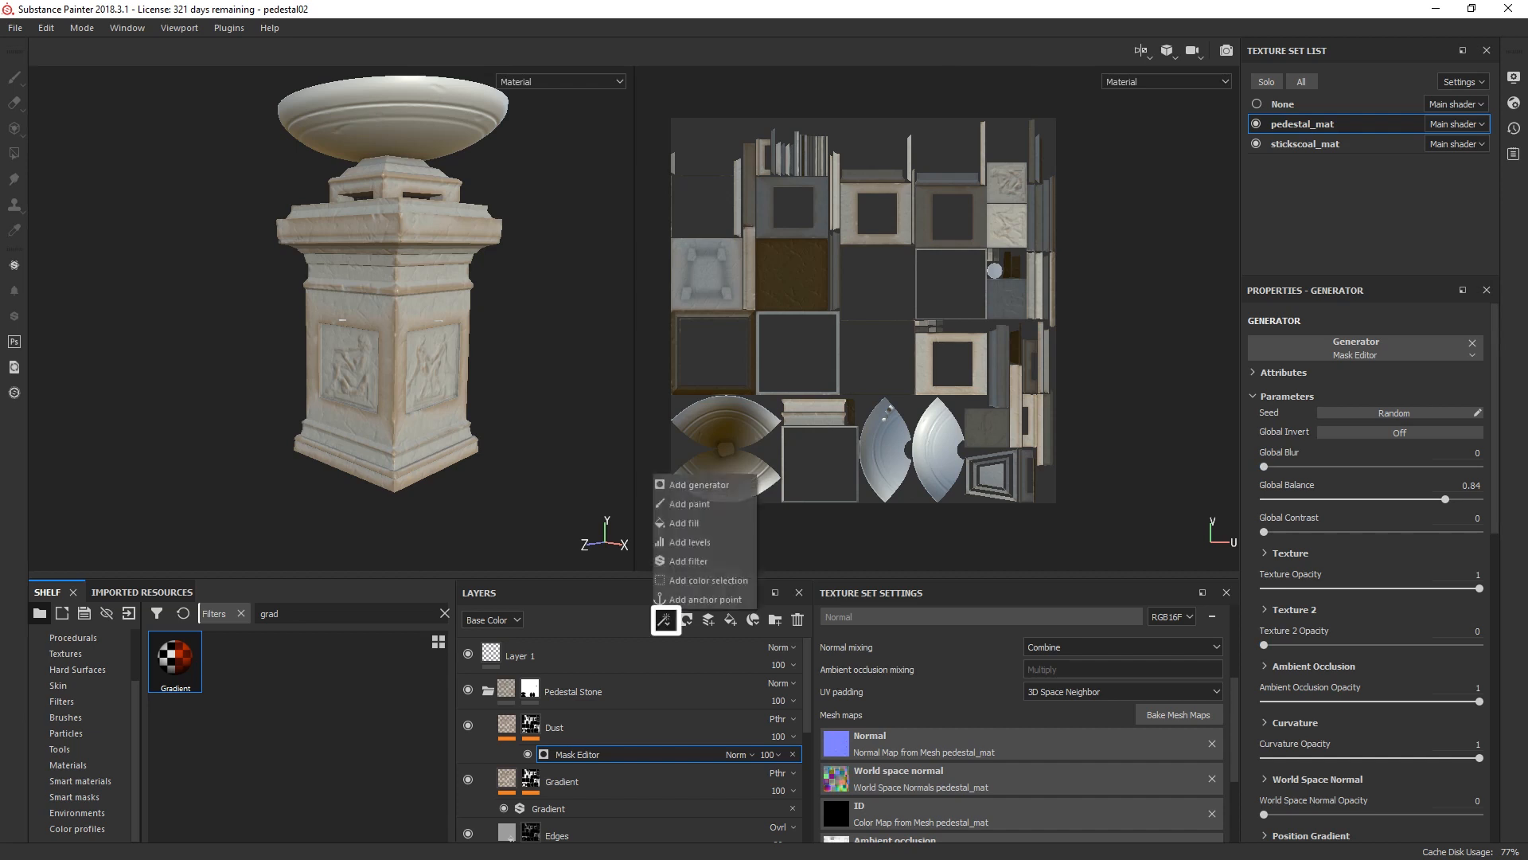
left_click(693, 483)
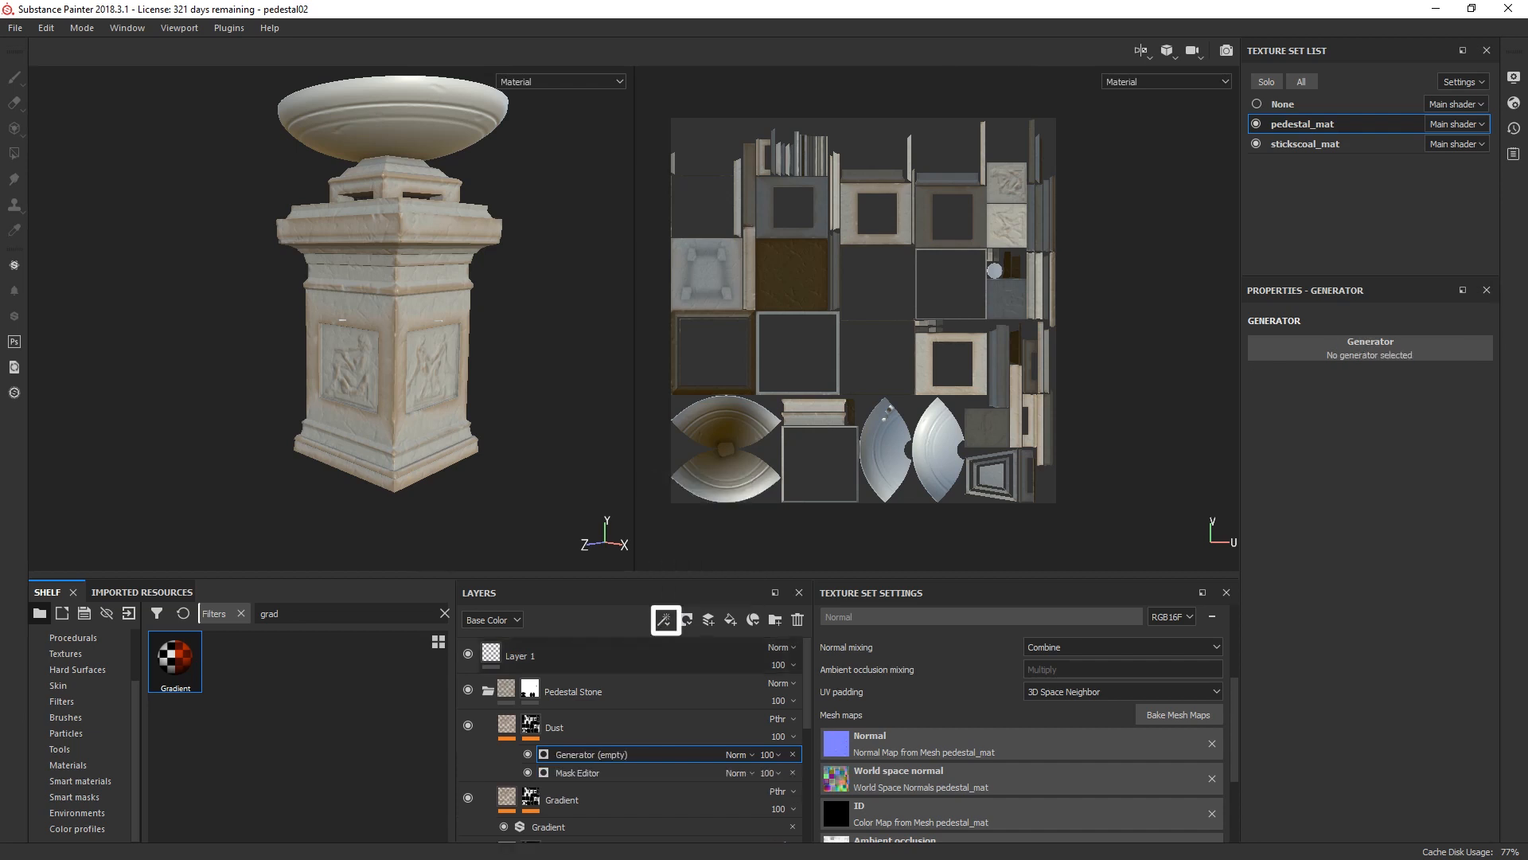
left_click_drag(609, 755, 612, 782)
left_click(771, 773)
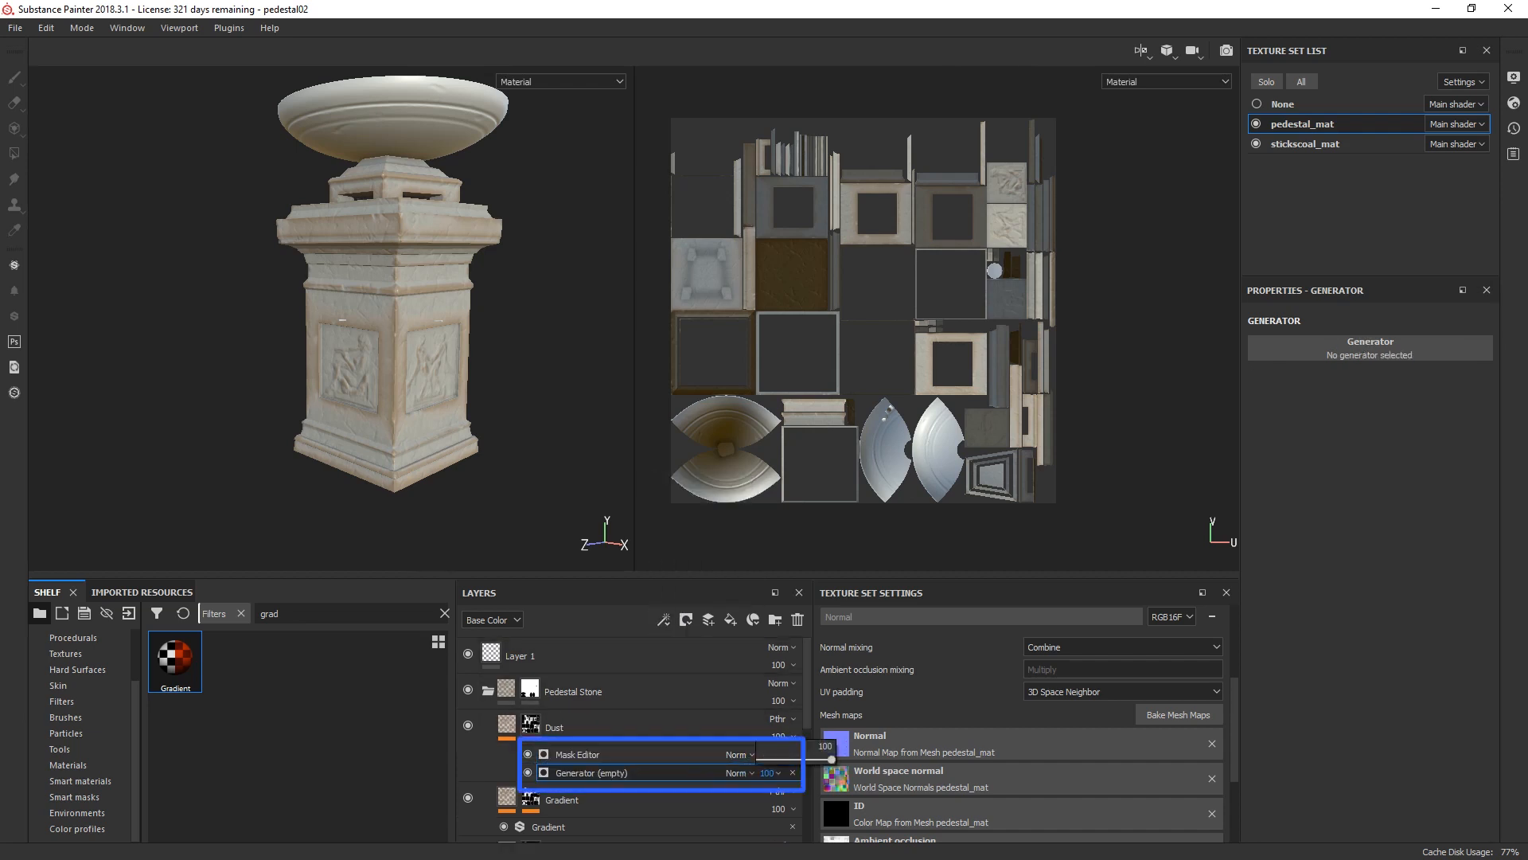
left_click_drag(832, 760, 817, 759)
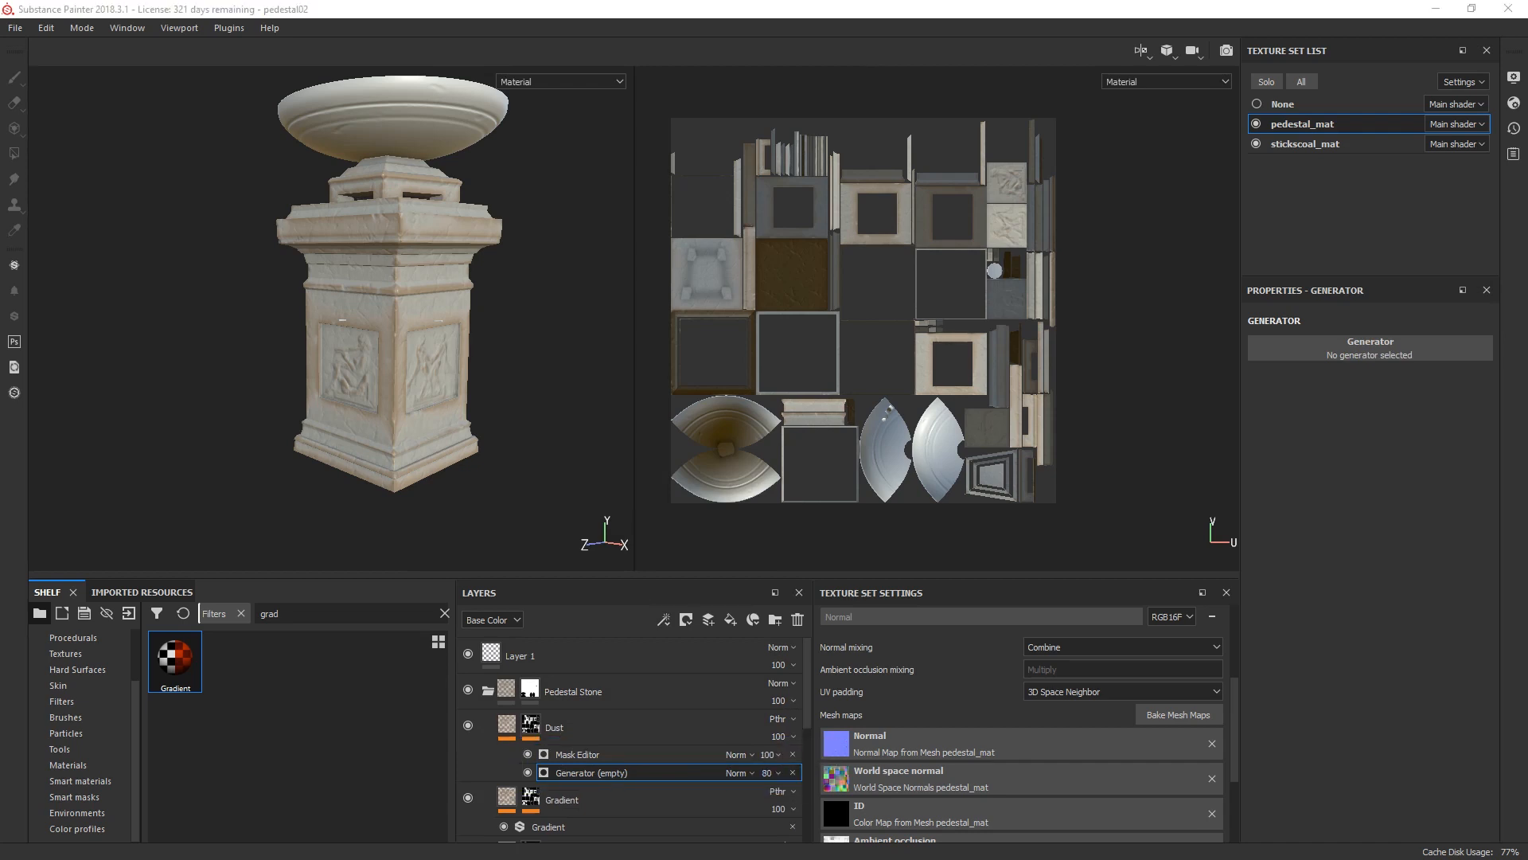
left_click(1370, 348)
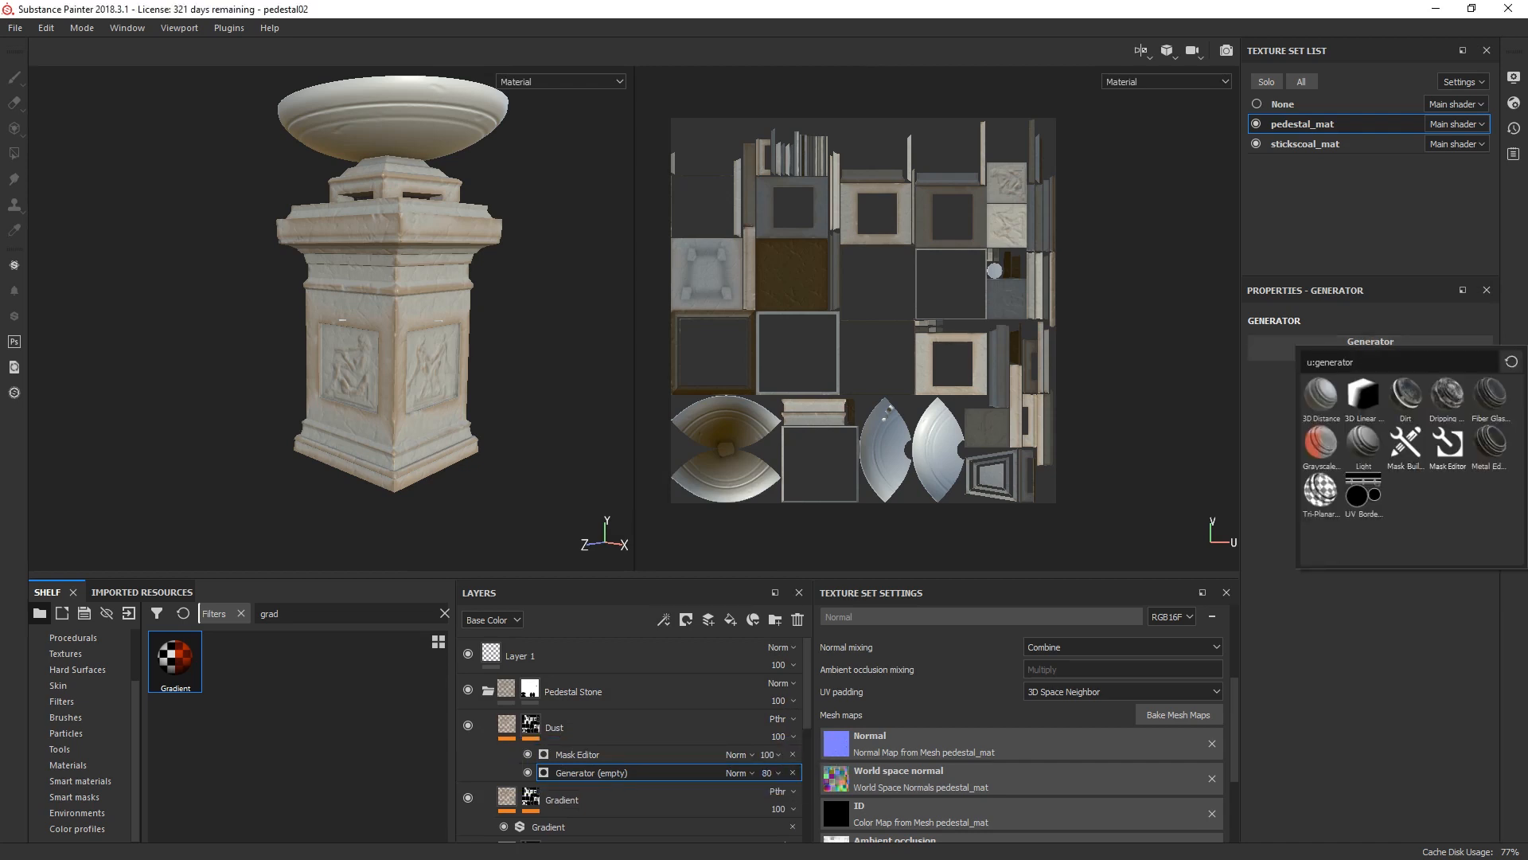
left_click(1447, 444)
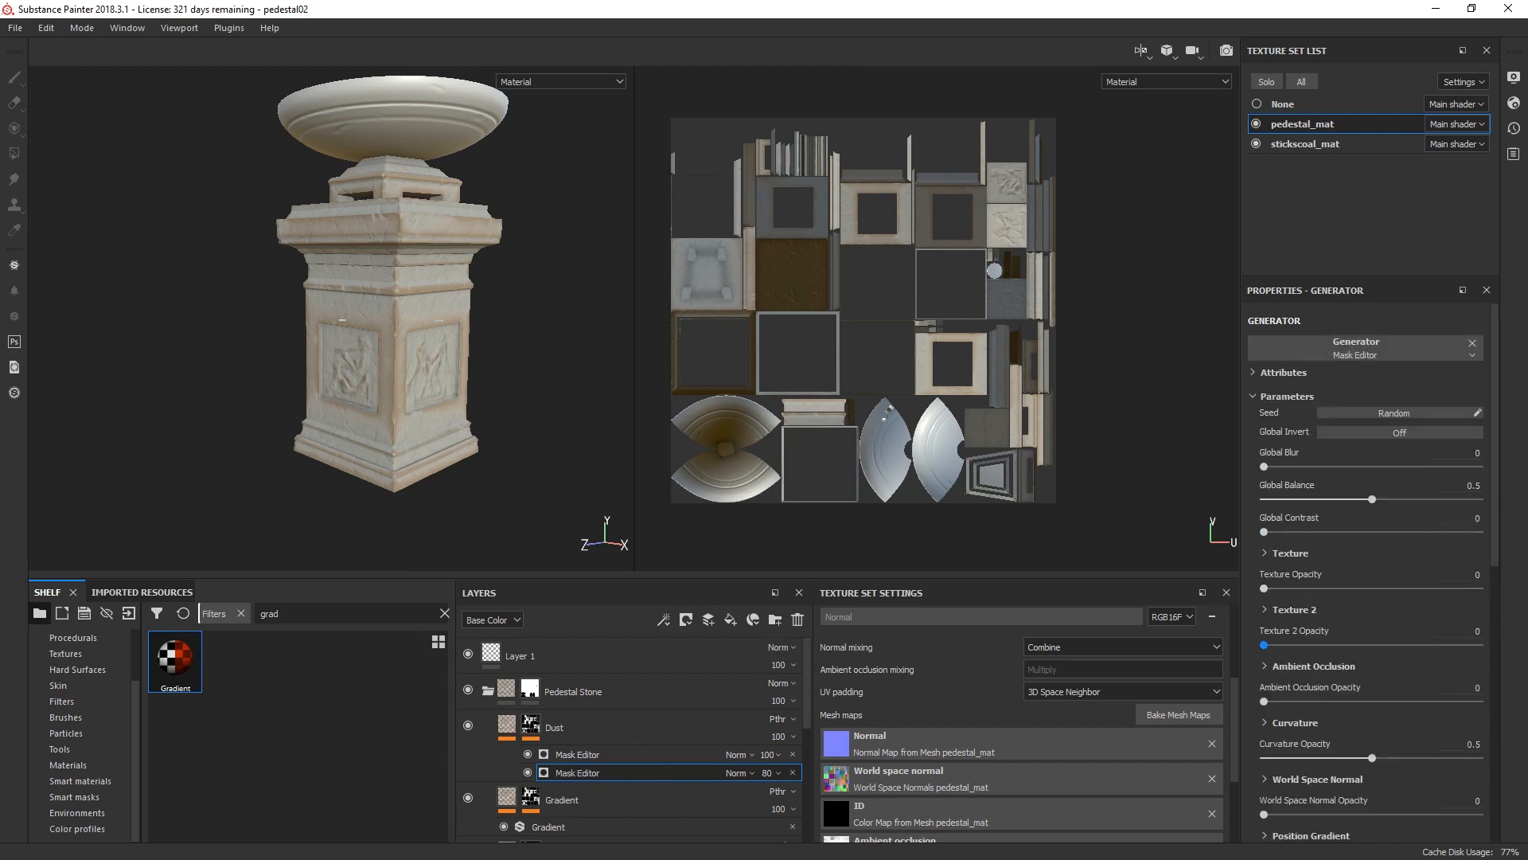
Step: Assign the grunge 008 map to the lower Dust generator's Texture input and Grunge Rust Fine to its Texture (Secondary) input
scroll(1433, 445, "down", 10)
left_click(1393, 442)
type("grunge 008")
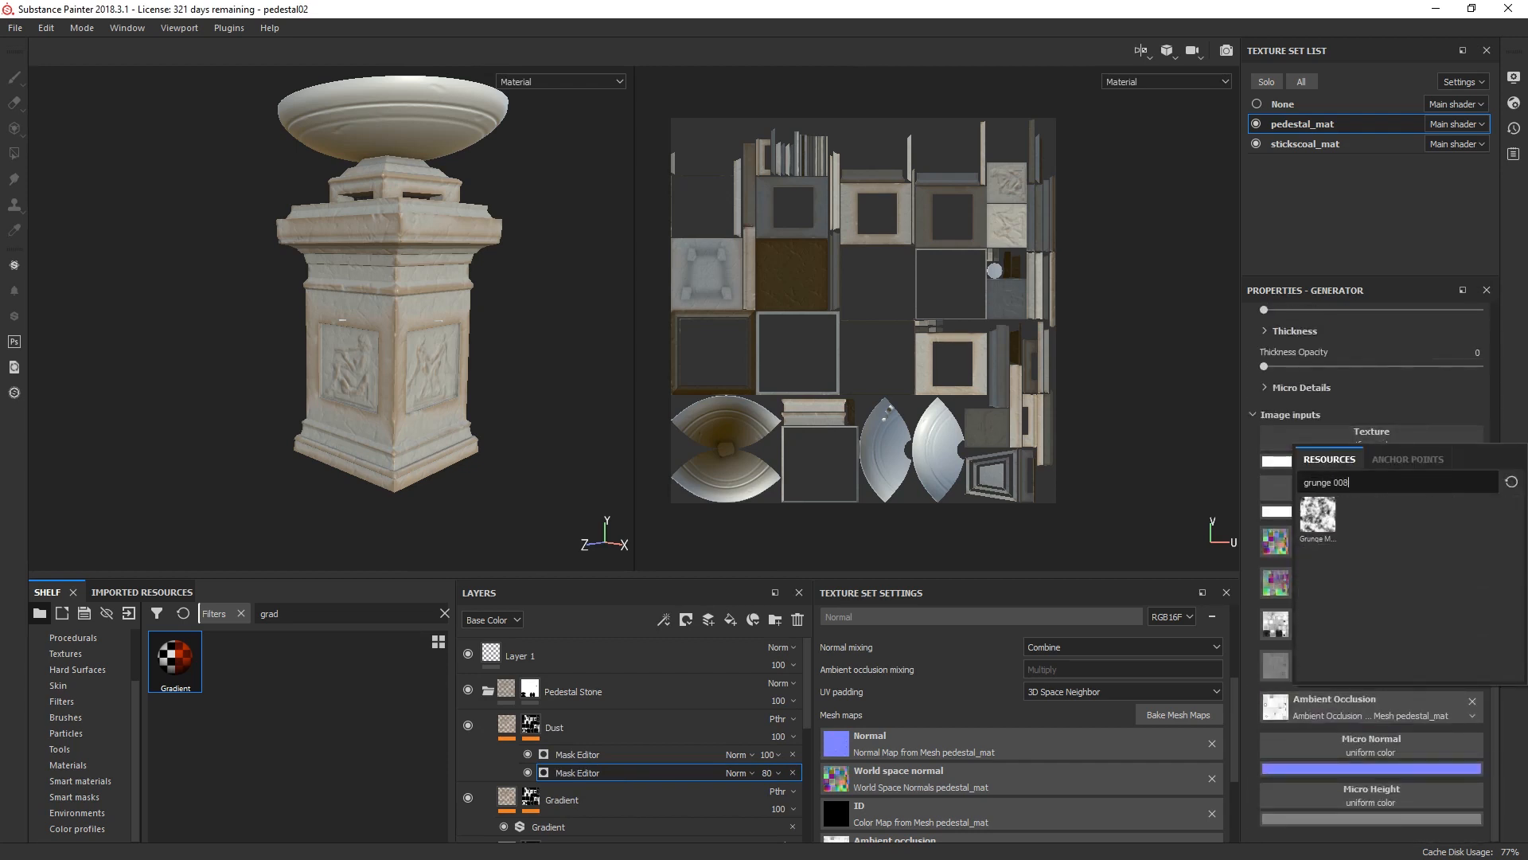
left_click(1318, 513)
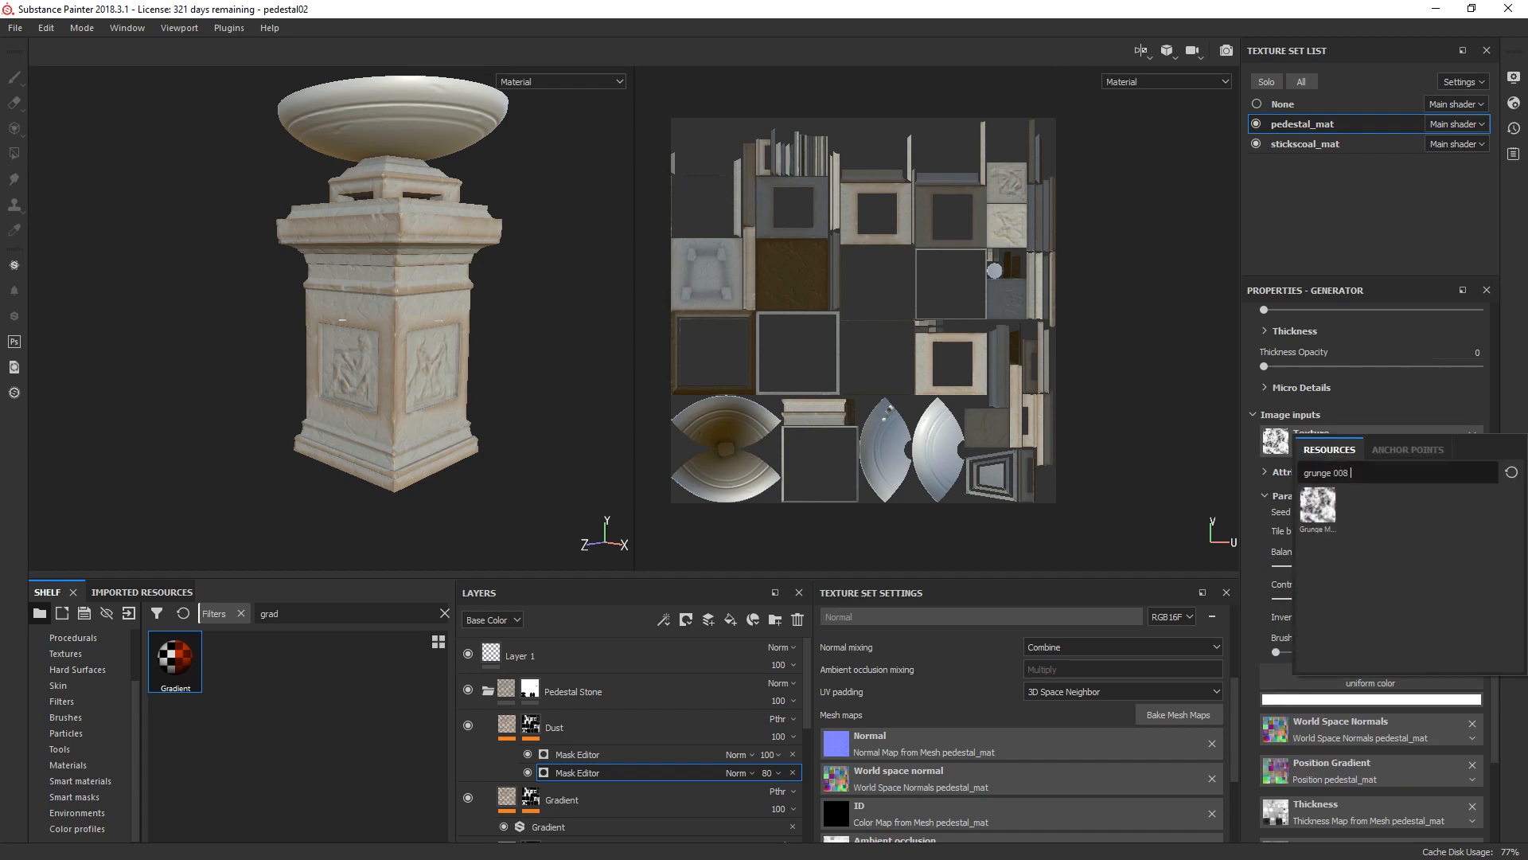
type("rust fine")
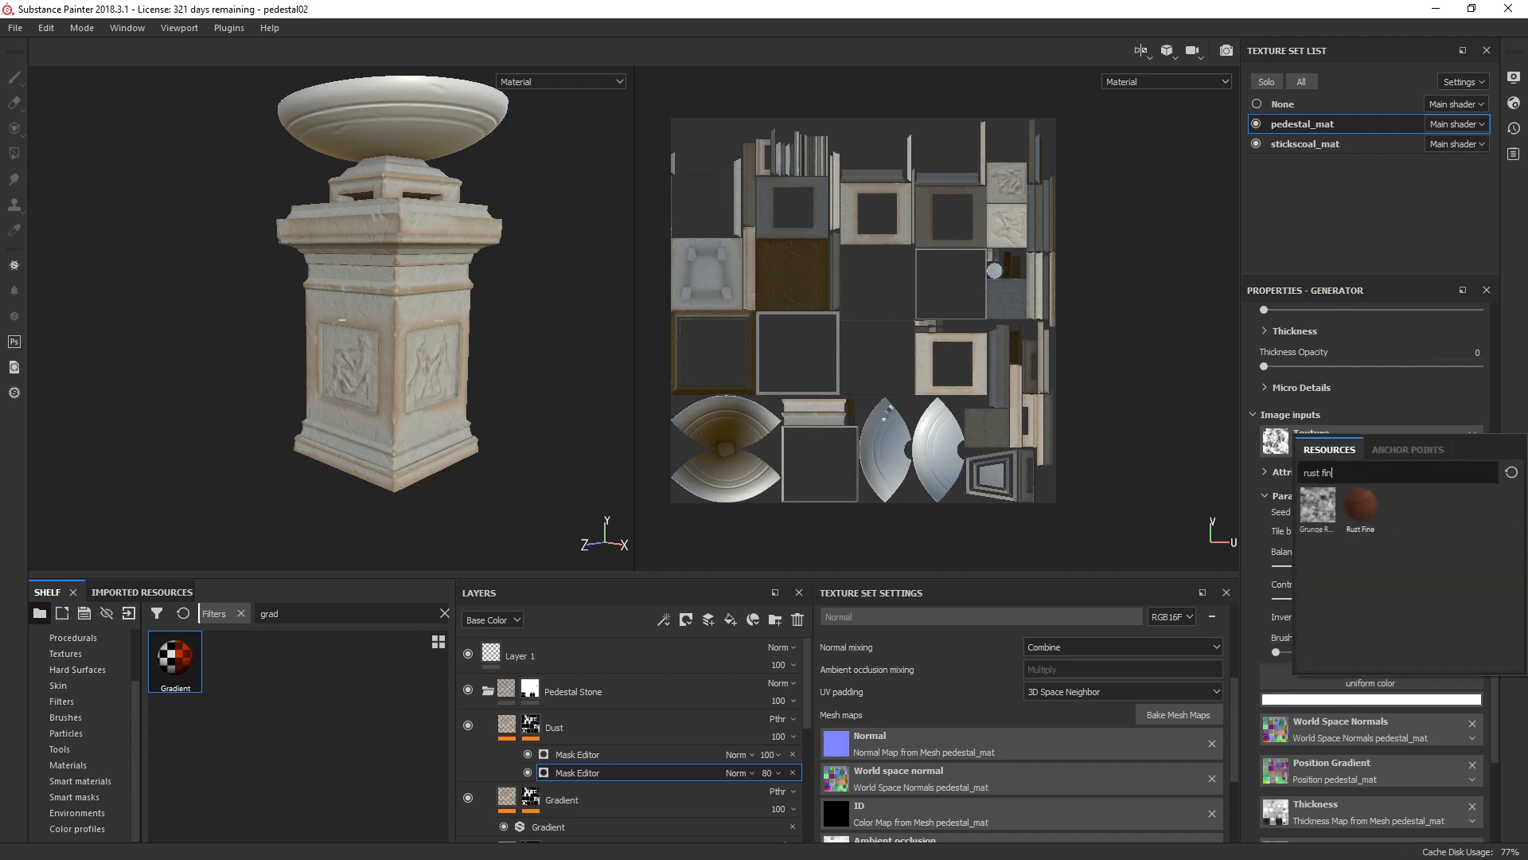
left_click(1317, 507)
scroll(1369, 557, "up", 10)
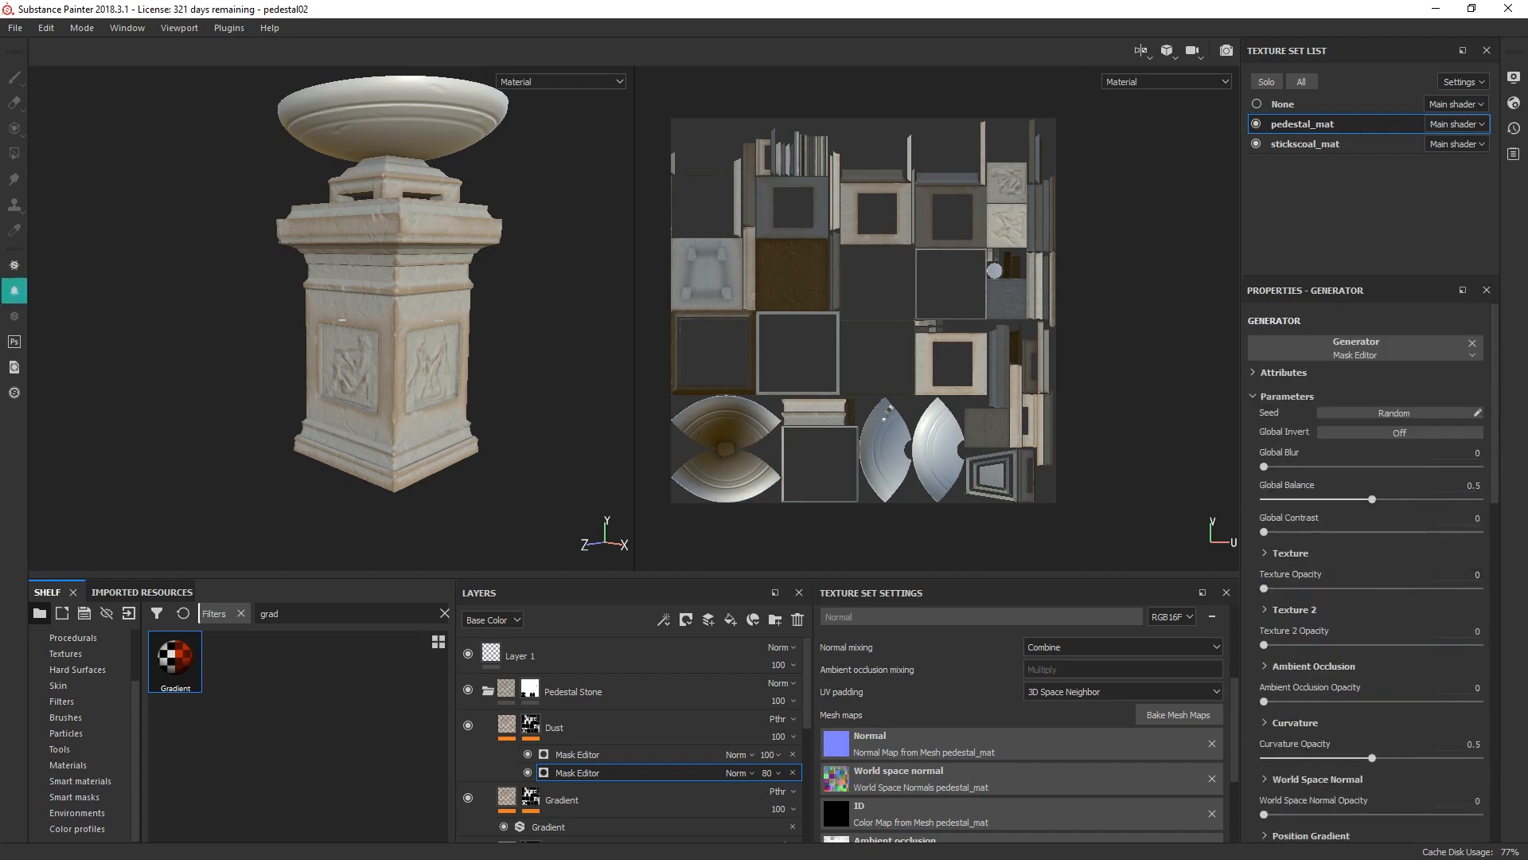
Step: Set the lower Dust generator's Texture Opacity to 1, Texture 2 Opacity to 0.4, Ambient Occlusion Opacity to 1 and Curvature Opacity to 0.99
type("1")
key("Tab")
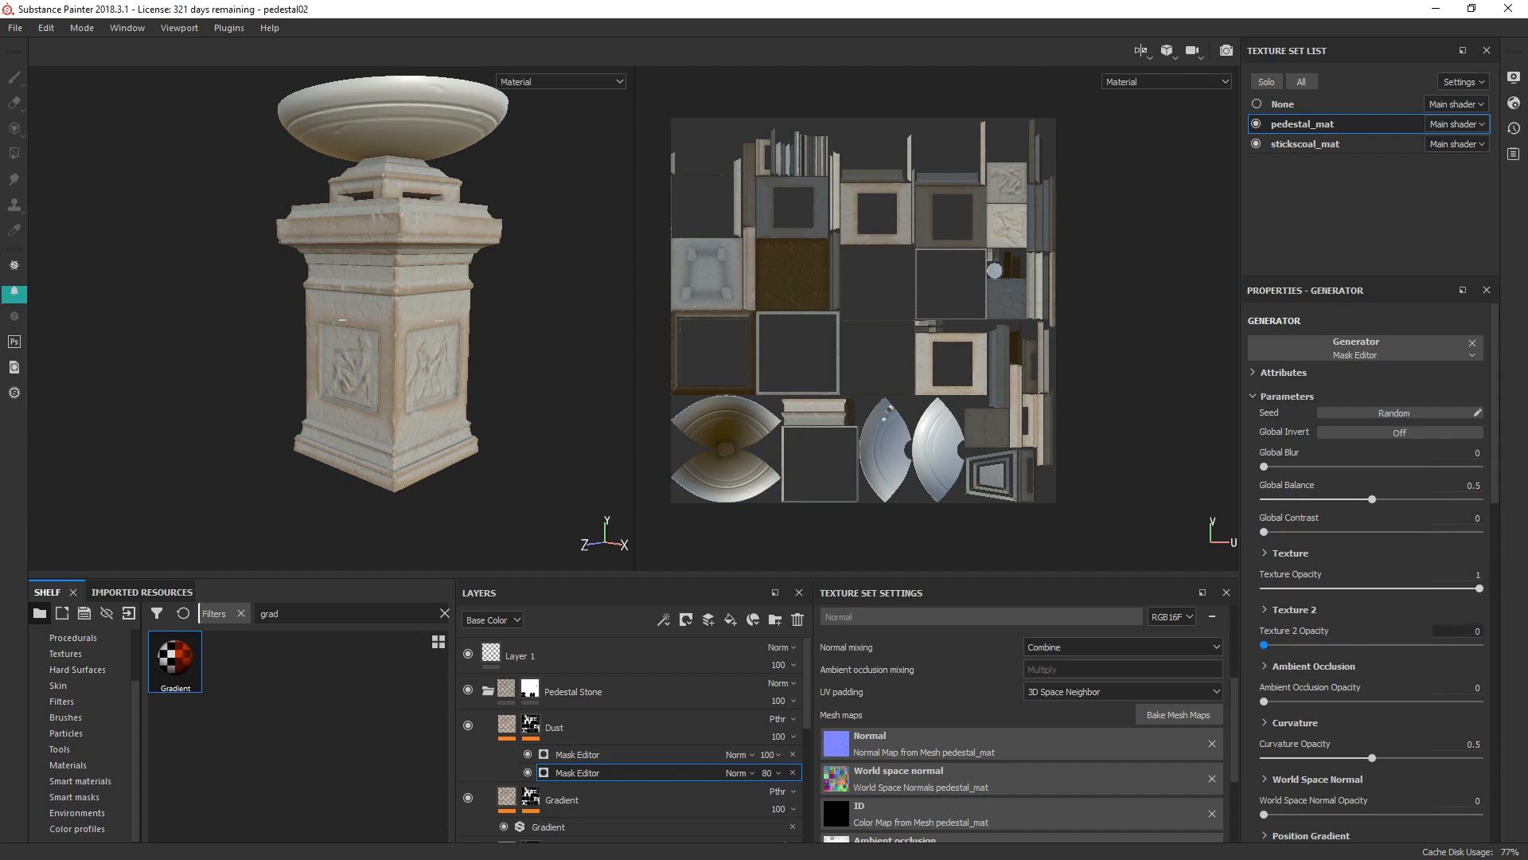
type("0.4")
key("Tab")
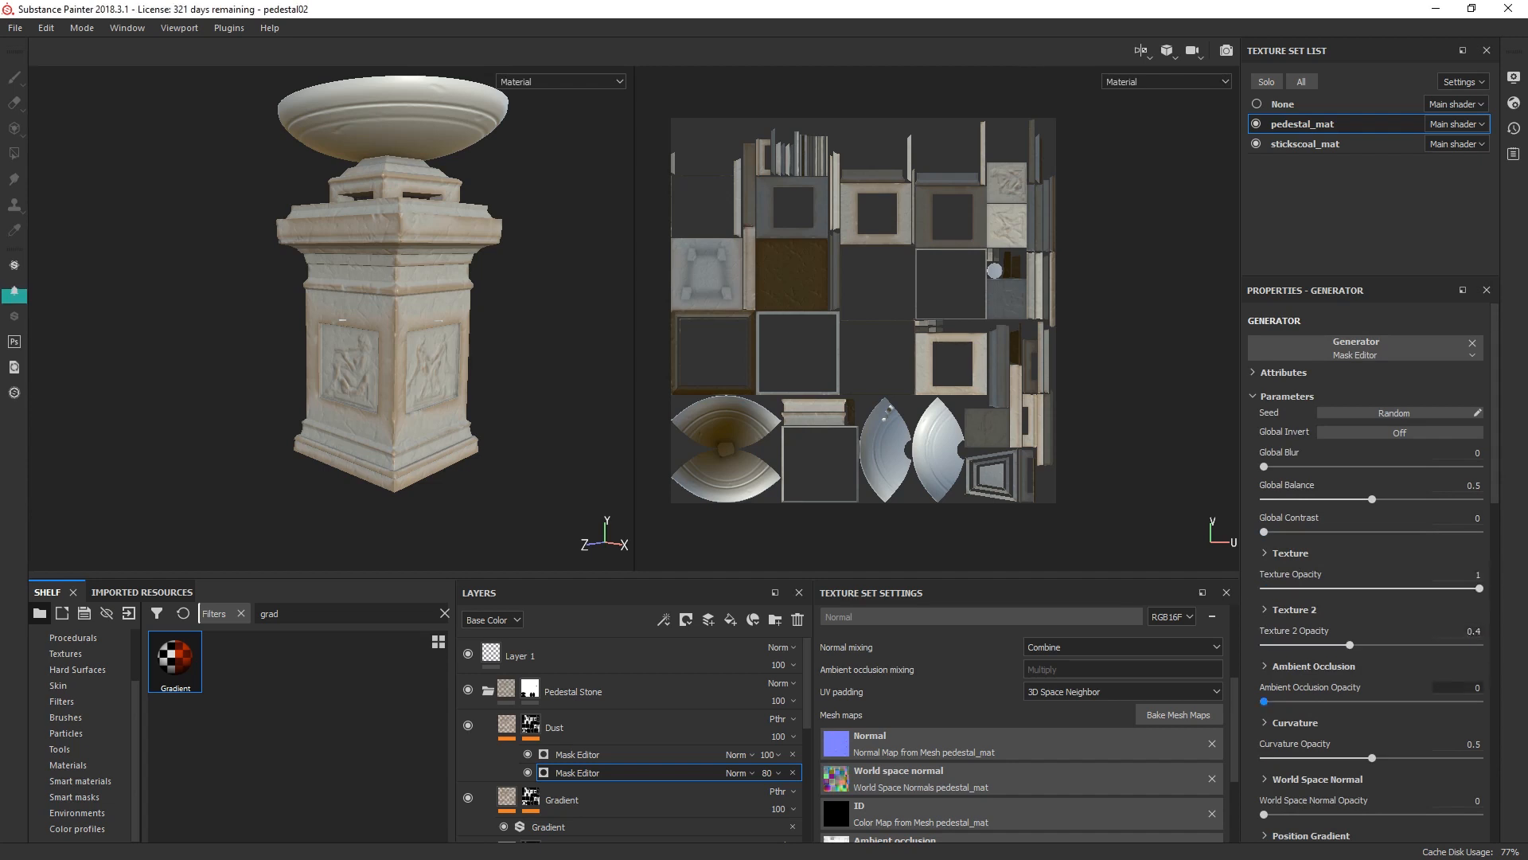
type("1")
key("Tab")
type("0.99")
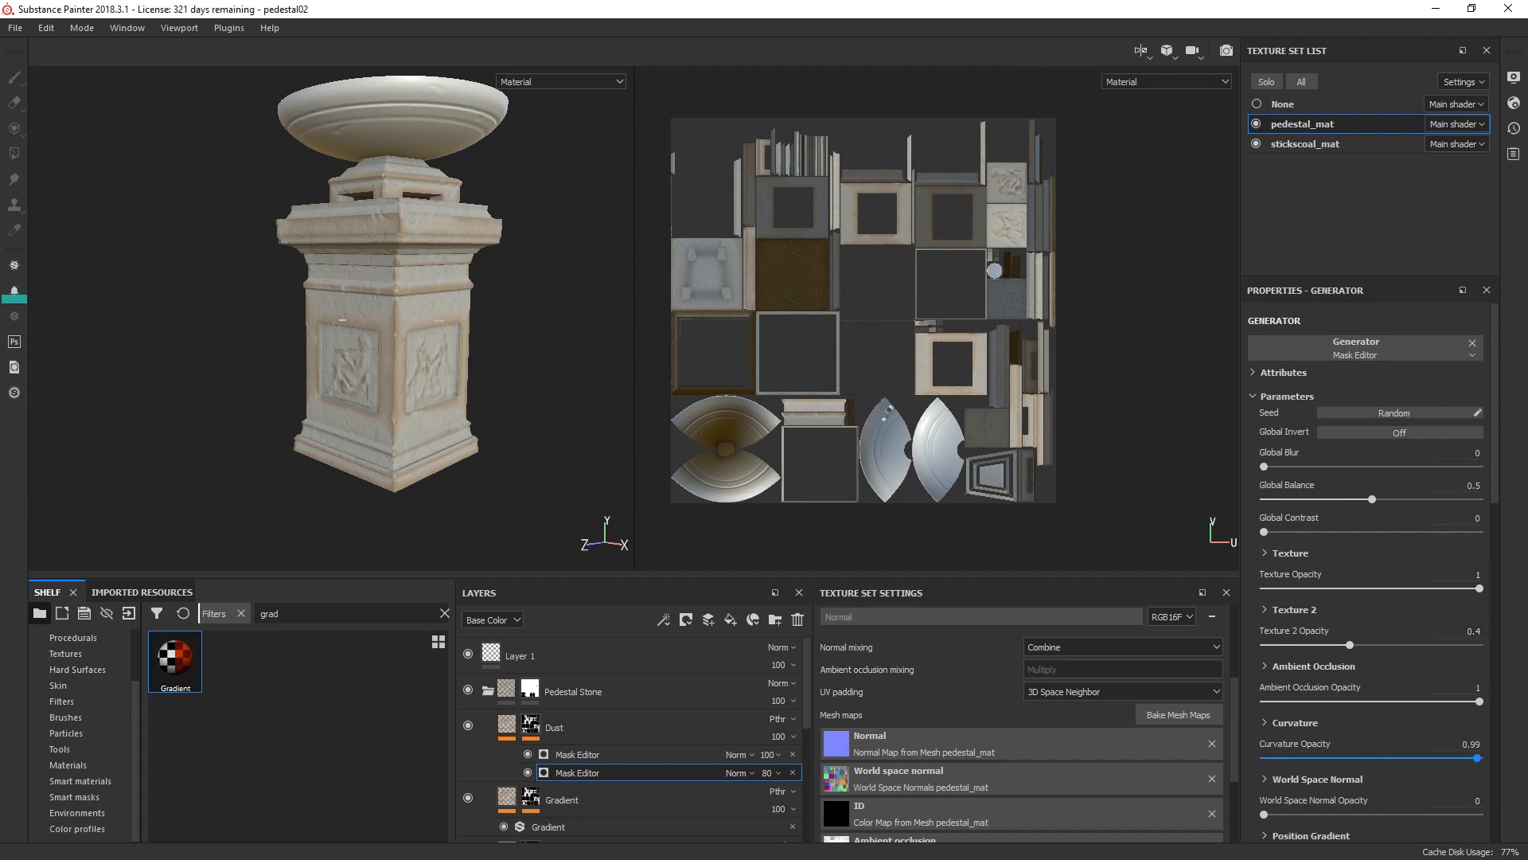
Step: Review the Dust and Gradient layers' content, collapse the Pedestal Stone folder and select the folder's mask
scroll(390, 279, "up", 2)
left_click_drag(382, 318, 394, 279, "alt")
scroll(511, 264, "down", 3)
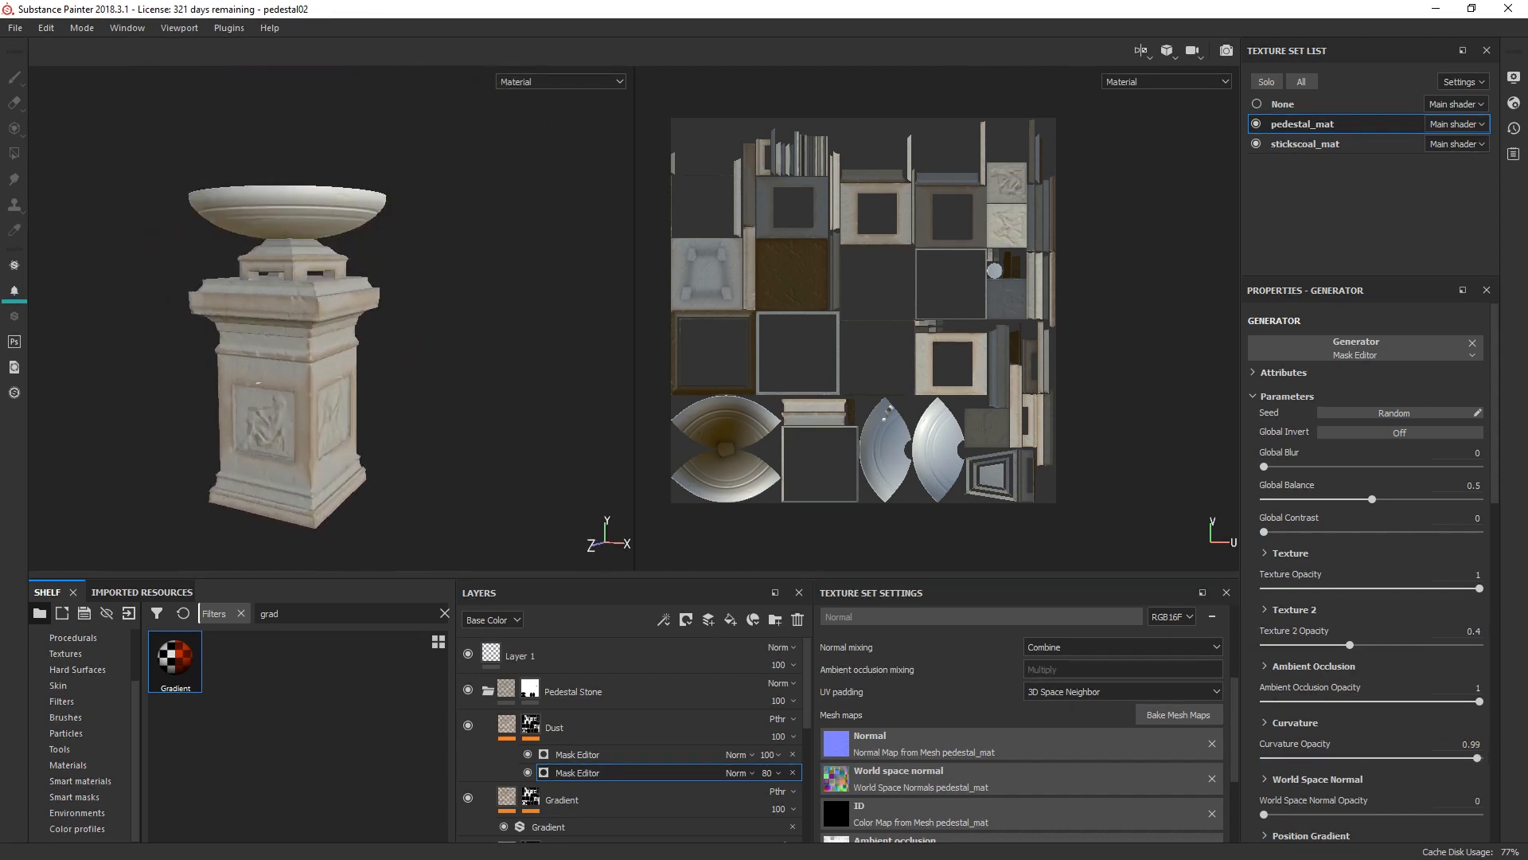
middle_click_drag(394, 279, 443, 248, "alt")
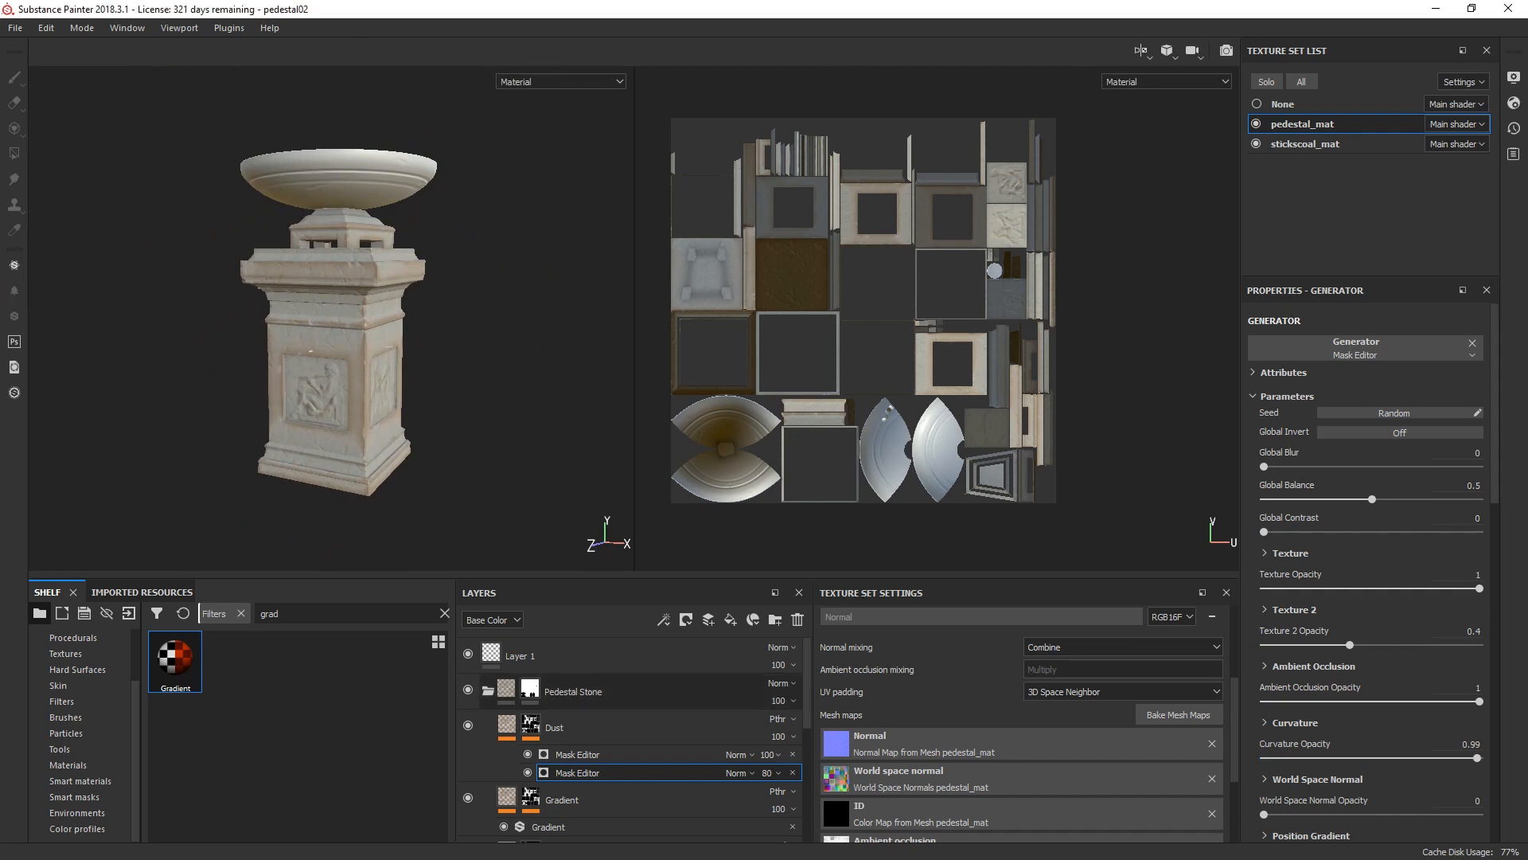
left_click(488, 691)
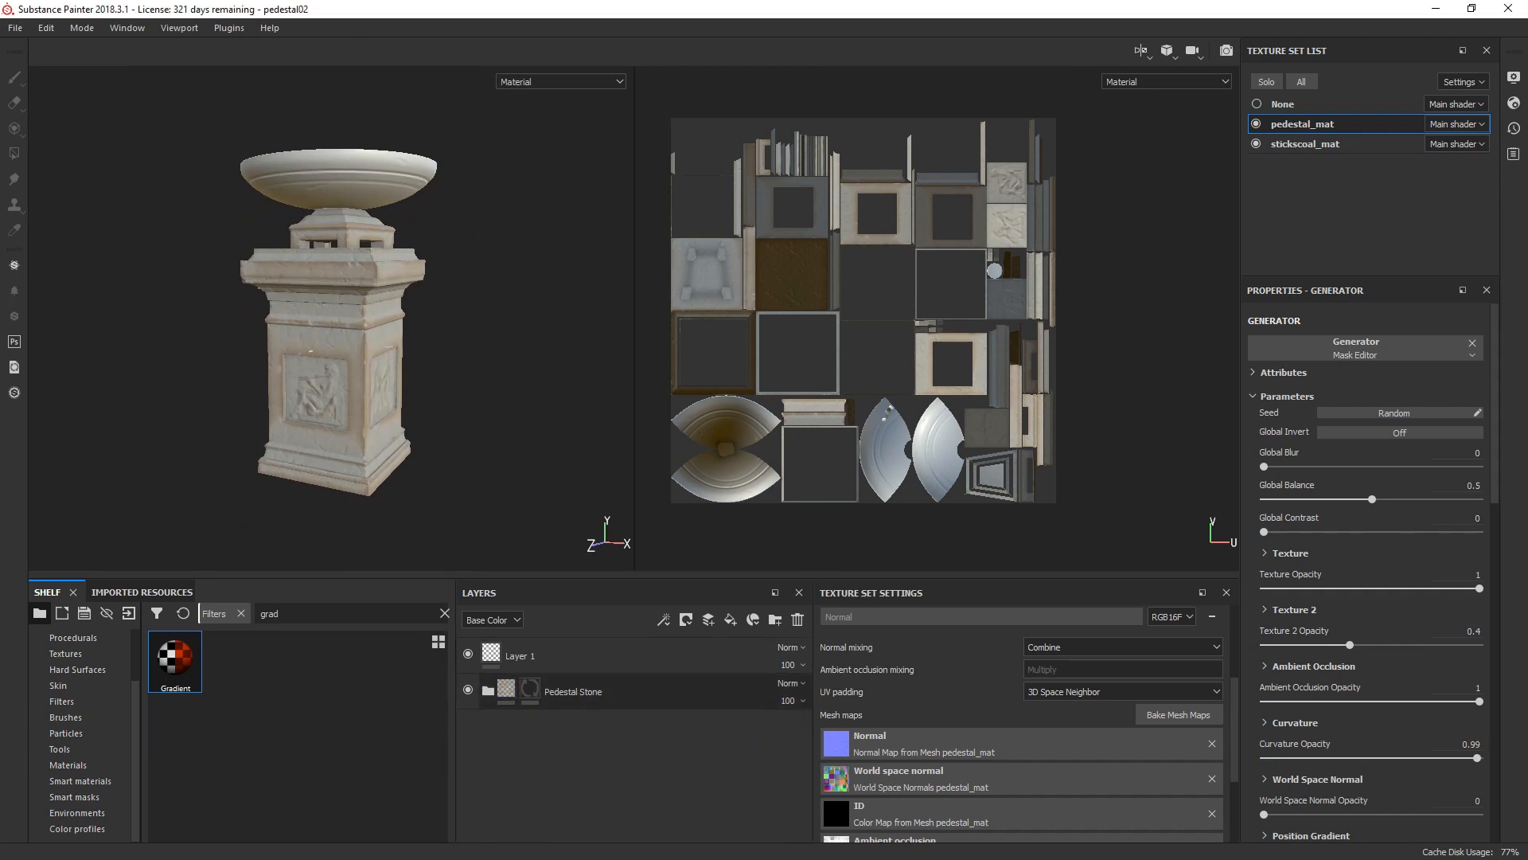
left_click(488, 691)
left_click(555, 727)
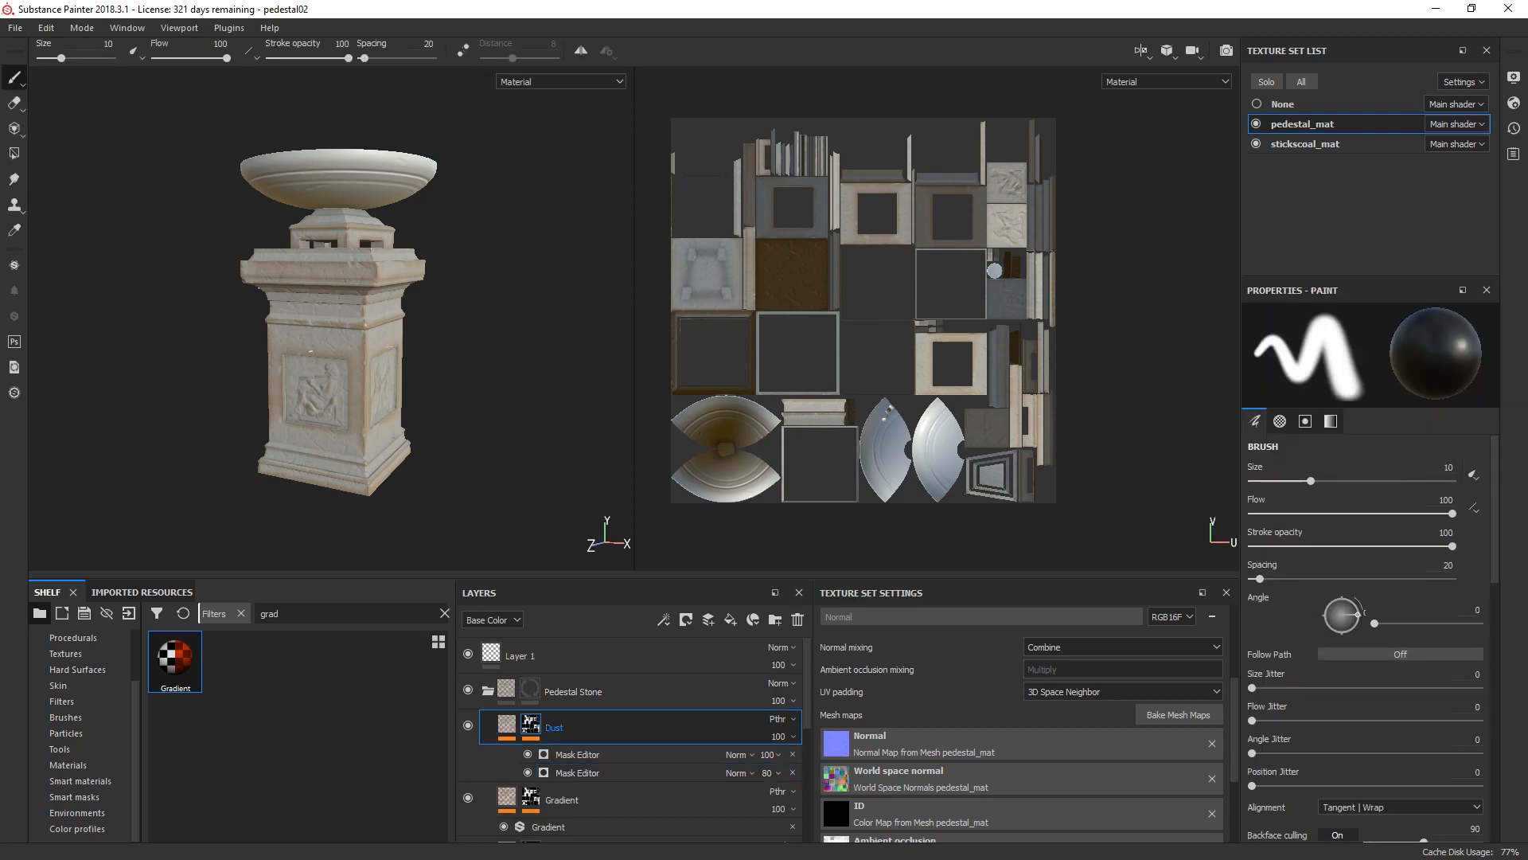
left_click(507, 725)
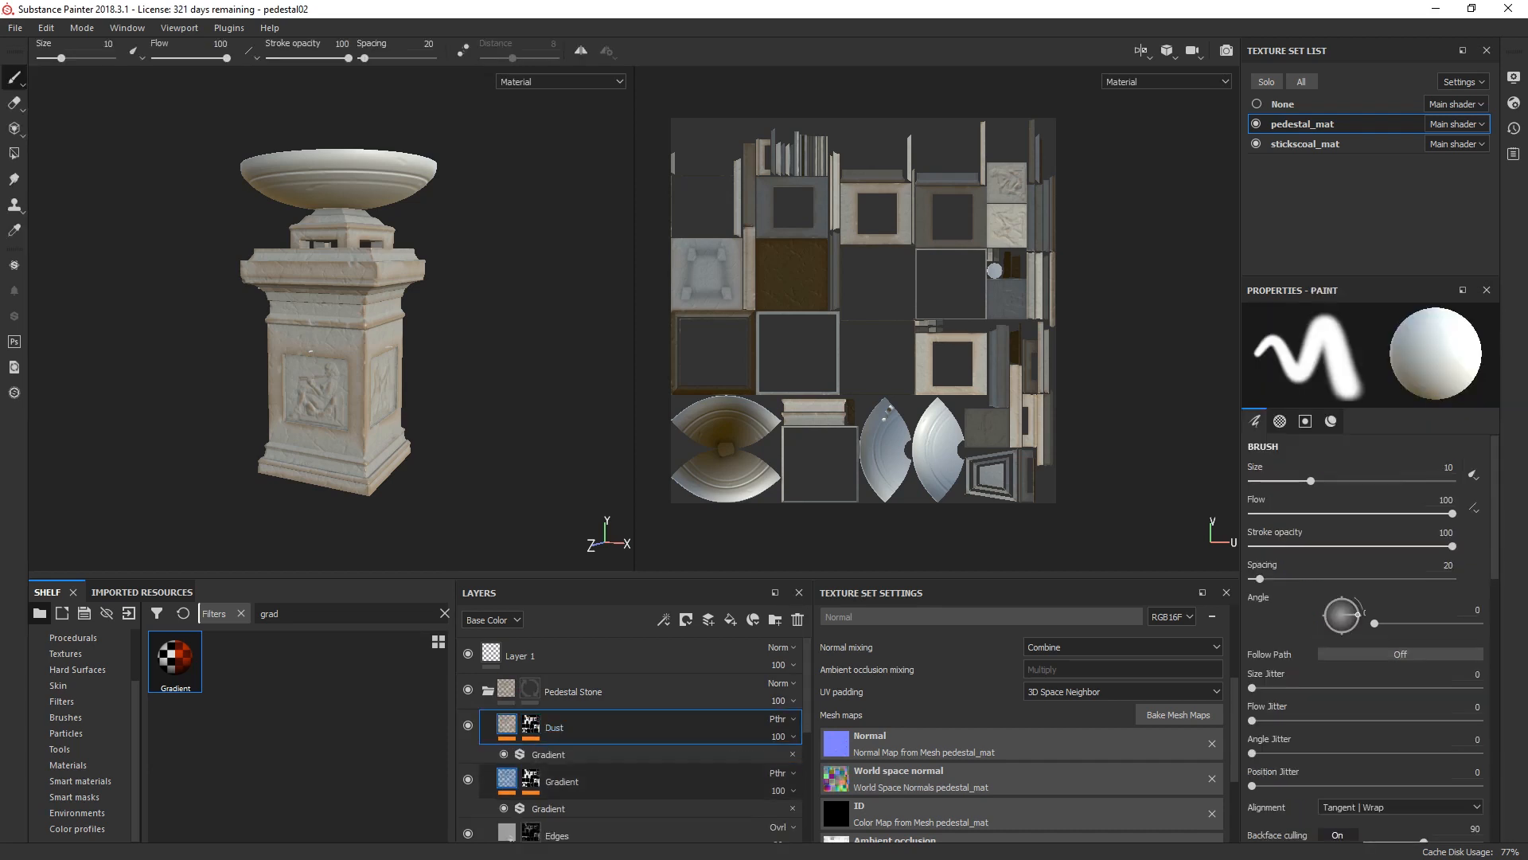
left_click(507, 778)
left_click(488, 691)
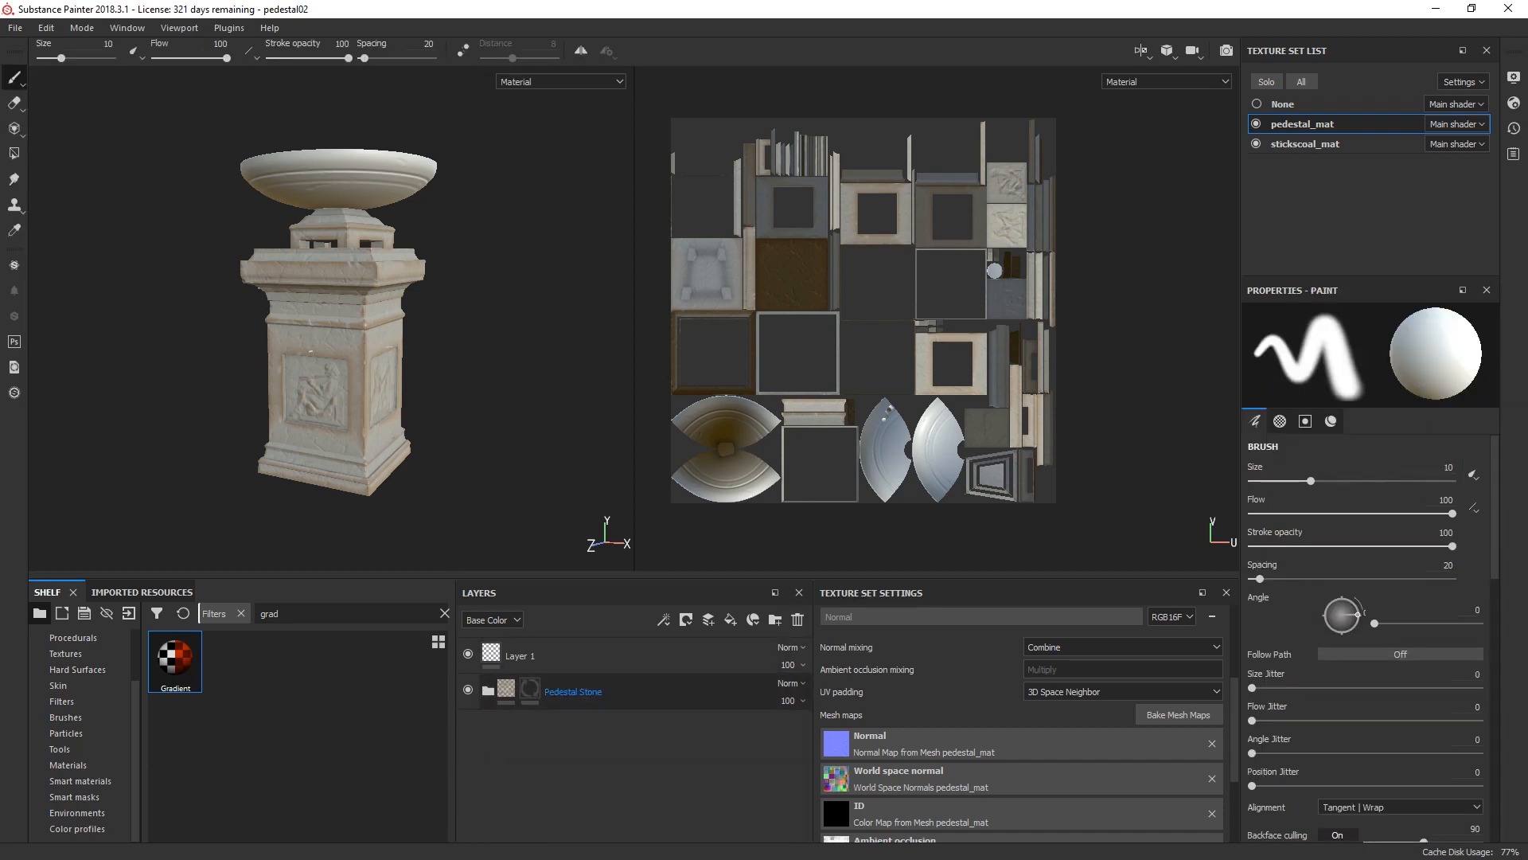
left_click(530, 690)
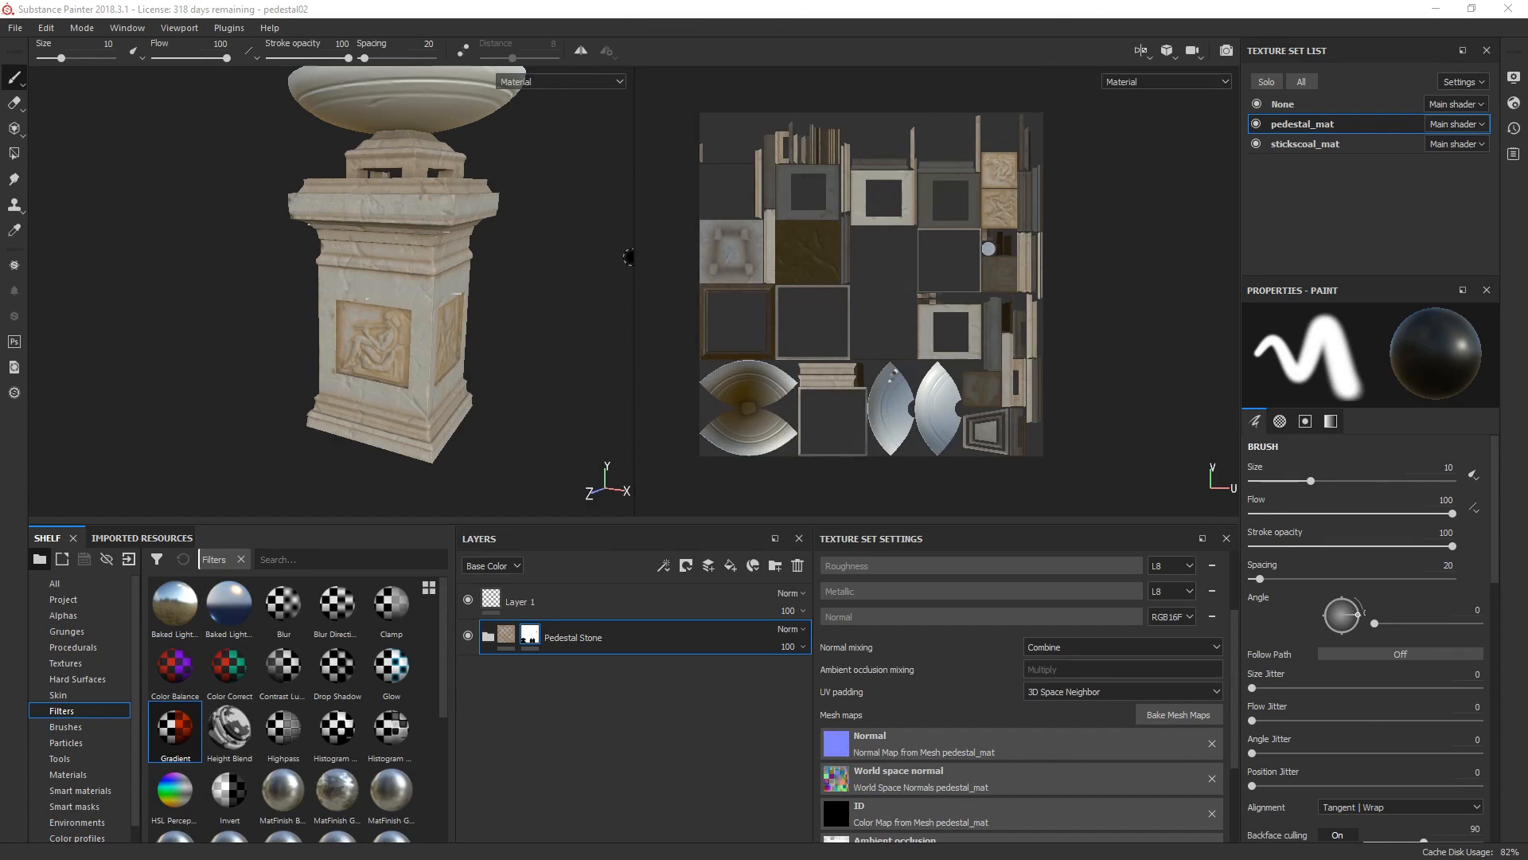
Step: Examine the pedestal's stone material on its different sides and under changing light directions
middle_click_drag(566, 224, 555, 292, "alt")
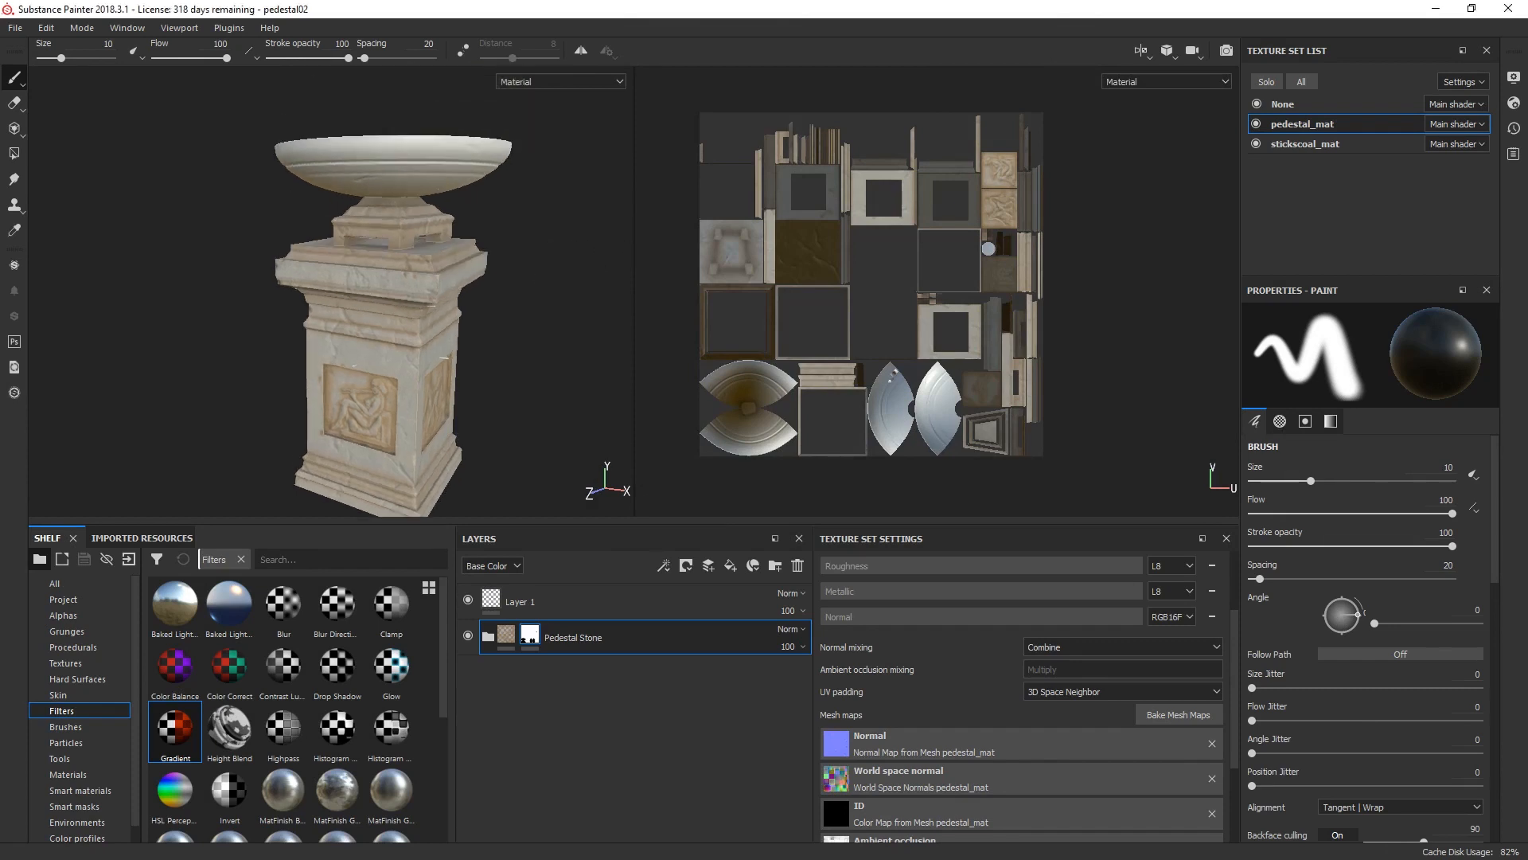
left_click_drag(554, 292, 334, 267, "alt")
left_click_drag(171, 255, 212, 262, "alt")
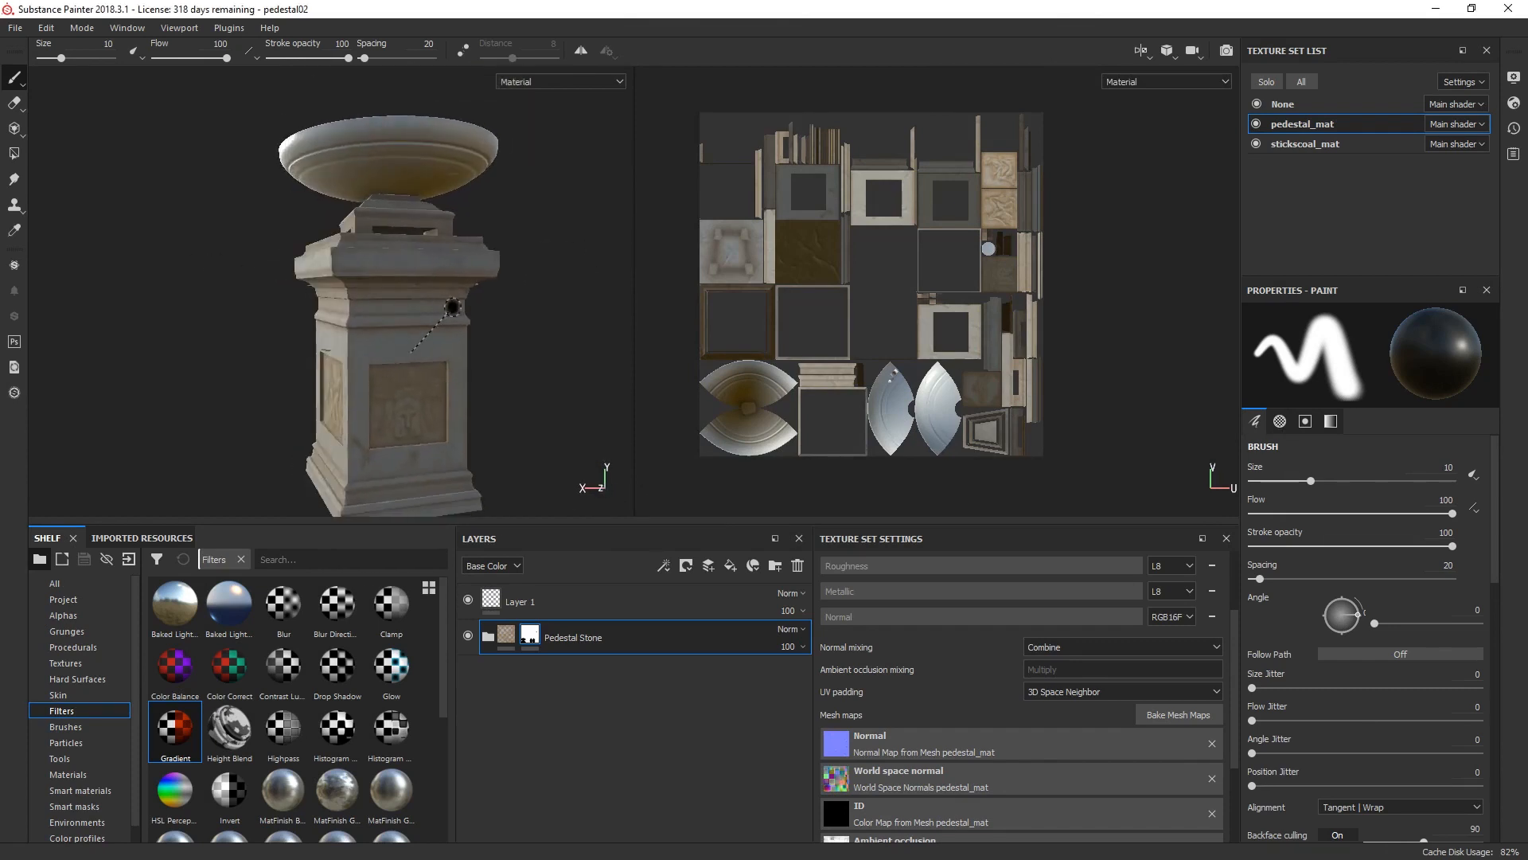
right_click_drag(450, 309, 167, 330, "shift")
left_click_drag(167, 329, 509, 339, "alt")
middle_click_drag(508, 339, 508, 309, "alt")
right_click_drag(509, 309, 231, 320, "shift")
left_click_drag(231, 320, 477, 332, "alt")
right_click_drag(476, 333, 446, 328, "shift")
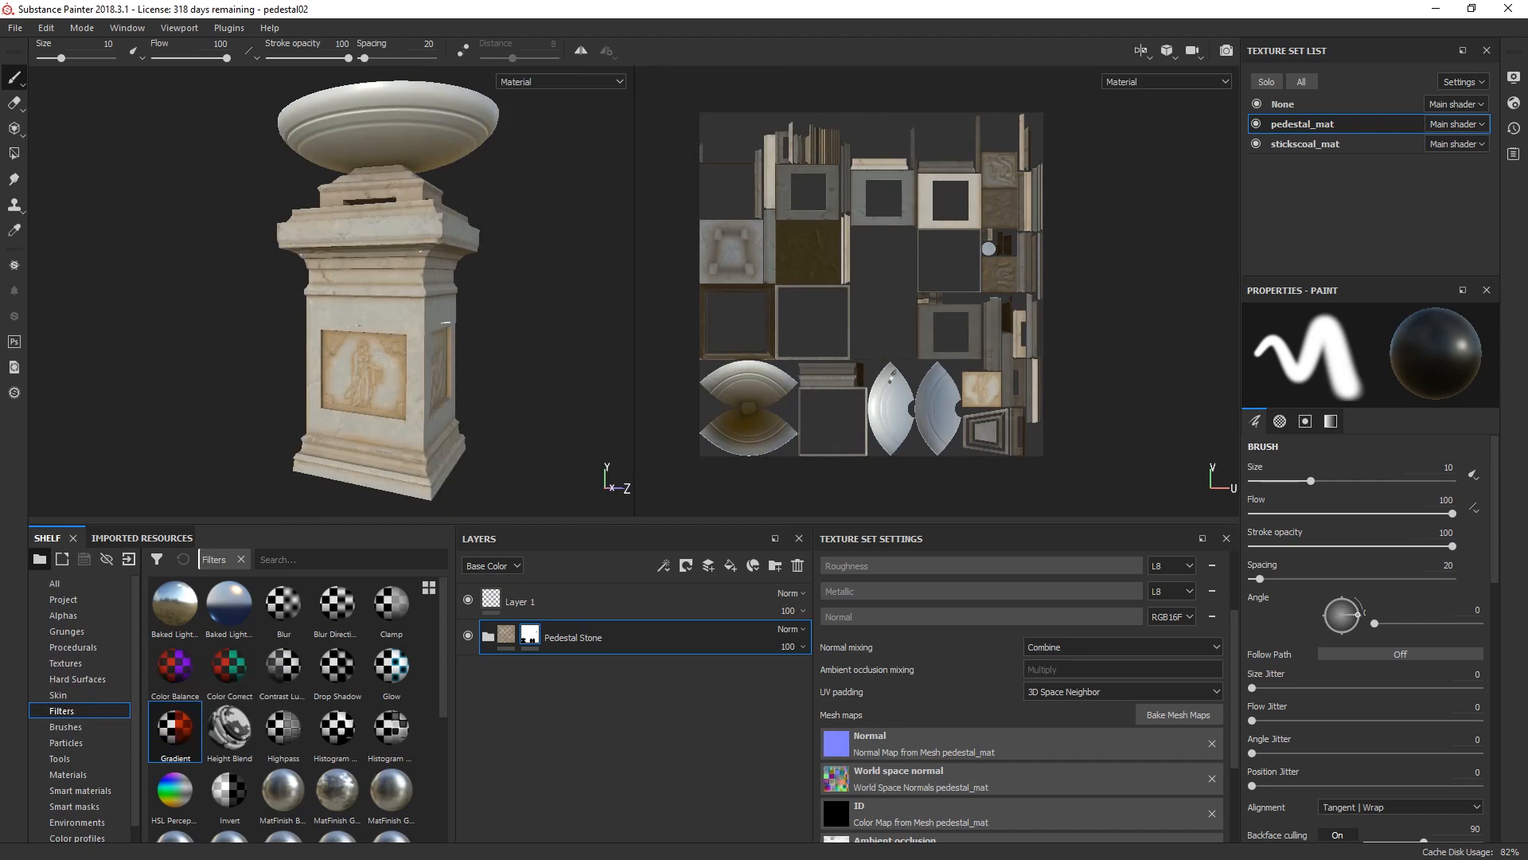